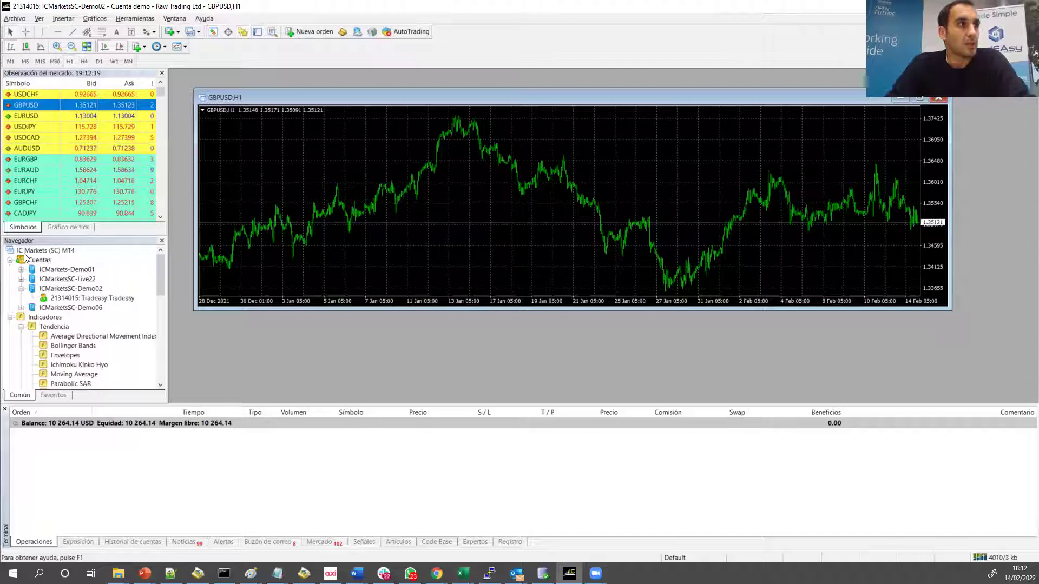
Examine the login form for an existing trading account on the ICMarkets-Live04 server, and close it without signing in.
{"action": "right_click", "coordinate": [37, 268]}
{"action": "left_click", "coordinate": [40, 271]}
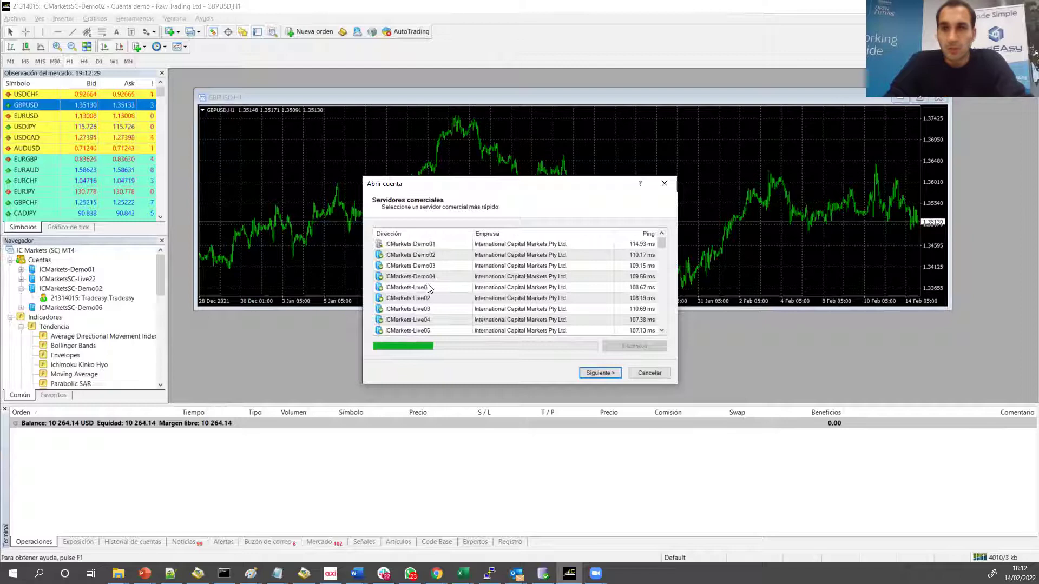
{"action": "left_click", "coordinate": [407, 278]}
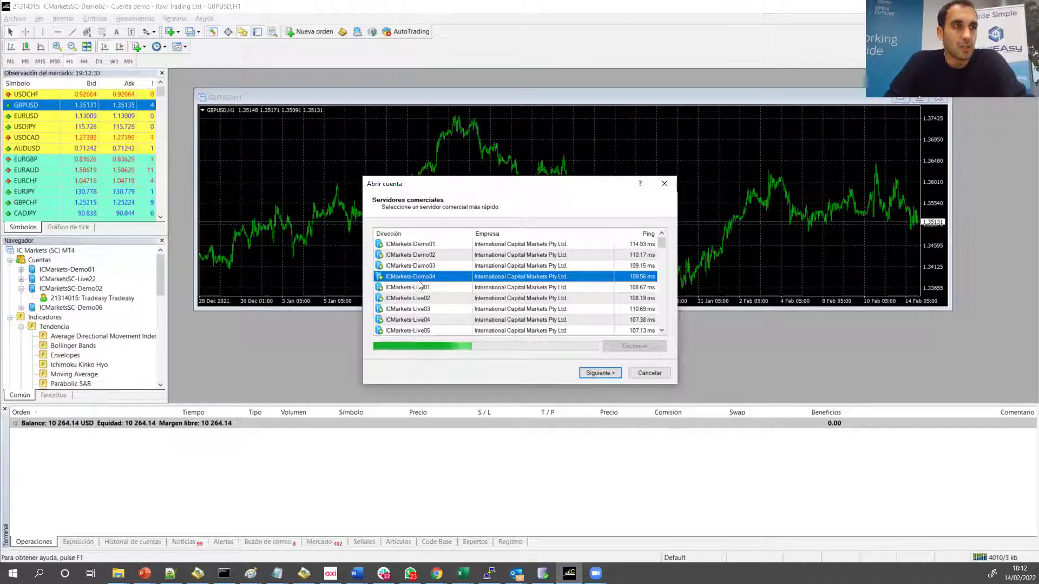
{"action": "double_click", "coordinate": [433, 320]}
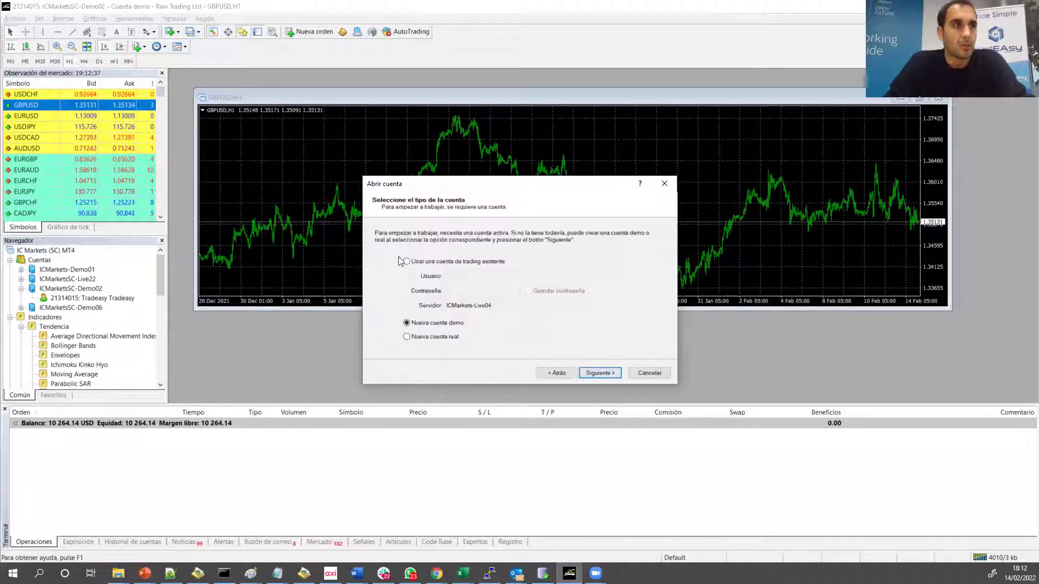
{"action": "left_click", "coordinate": [433, 263]}
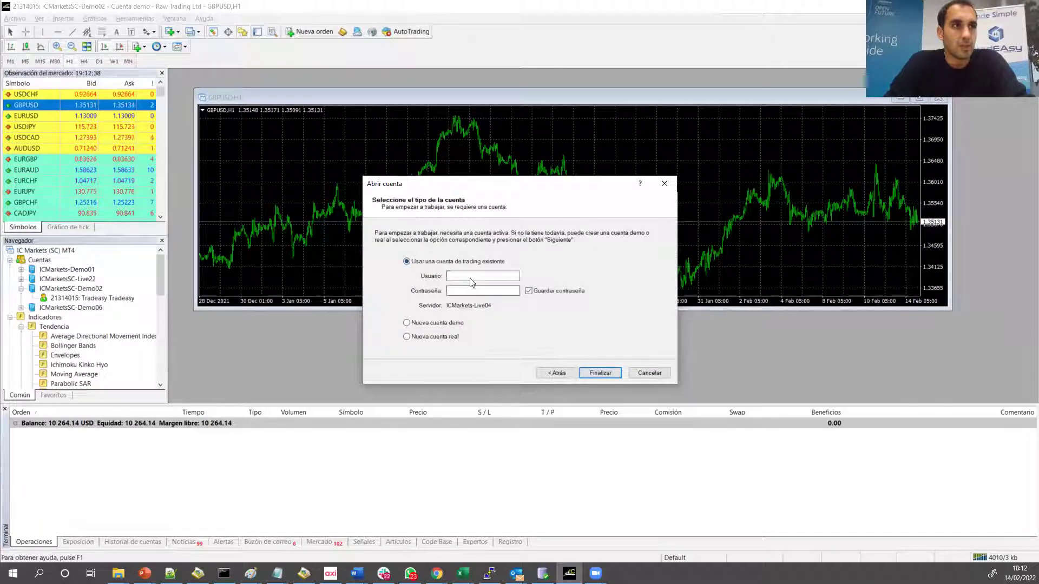
{"action": "left_click", "coordinate": [650, 373]}
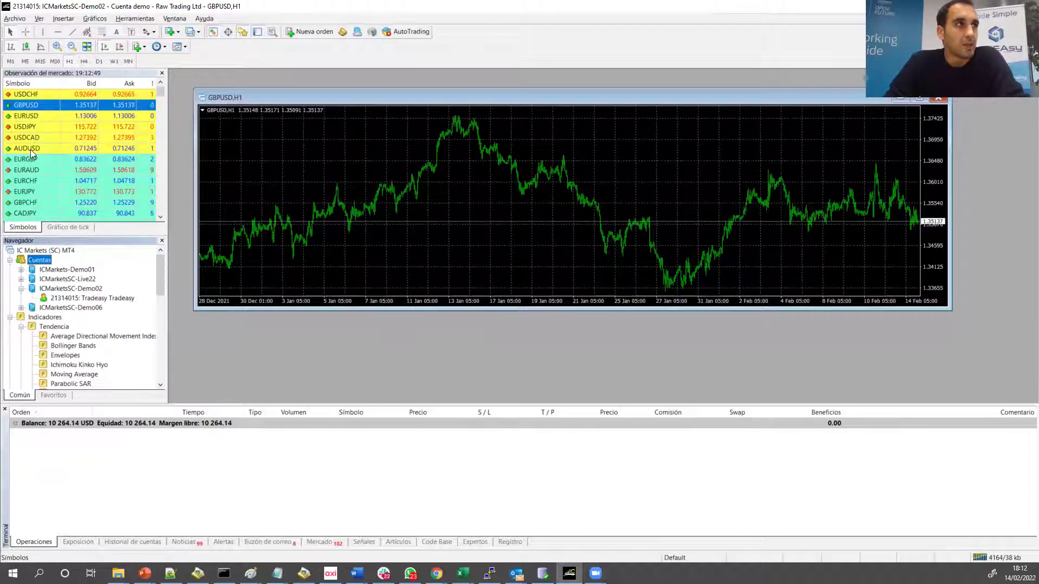
Narrow the GBPUSD H1 chart window and close it.
{"action": "left_click", "coordinate": [27, 132]}
{"action": "left_click", "coordinate": [41, 159]}
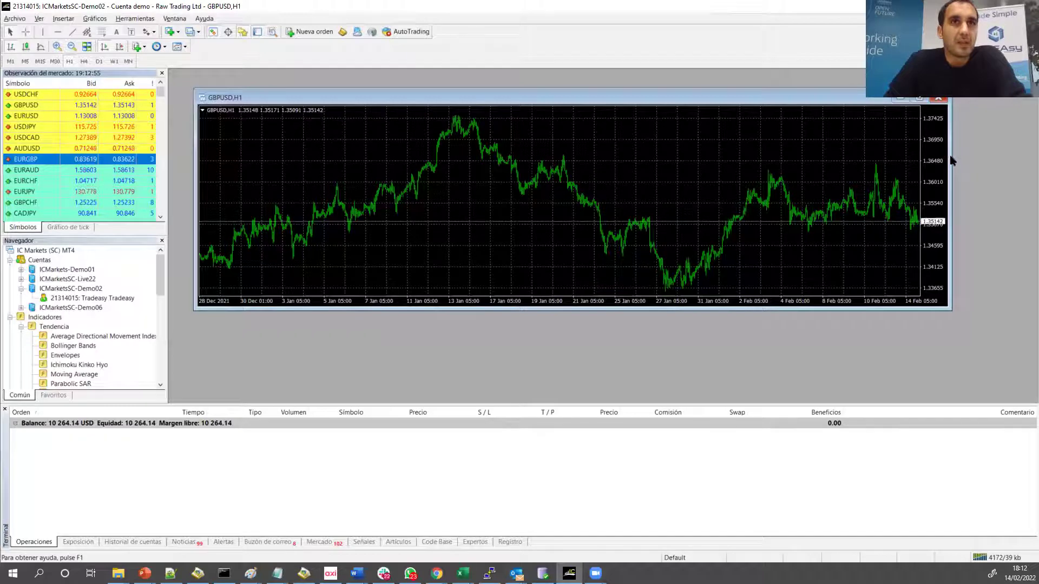
{"action": "left_click_drag", "start_coordinate": [950, 155], "coordinate": [617, 155]}
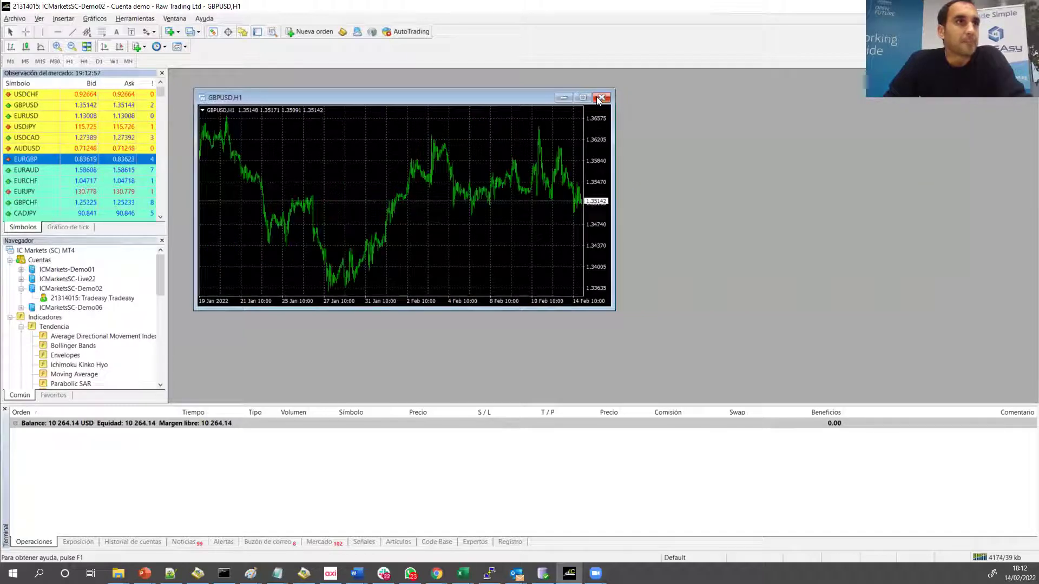
{"action": "left_click", "coordinate": [603, 97]}
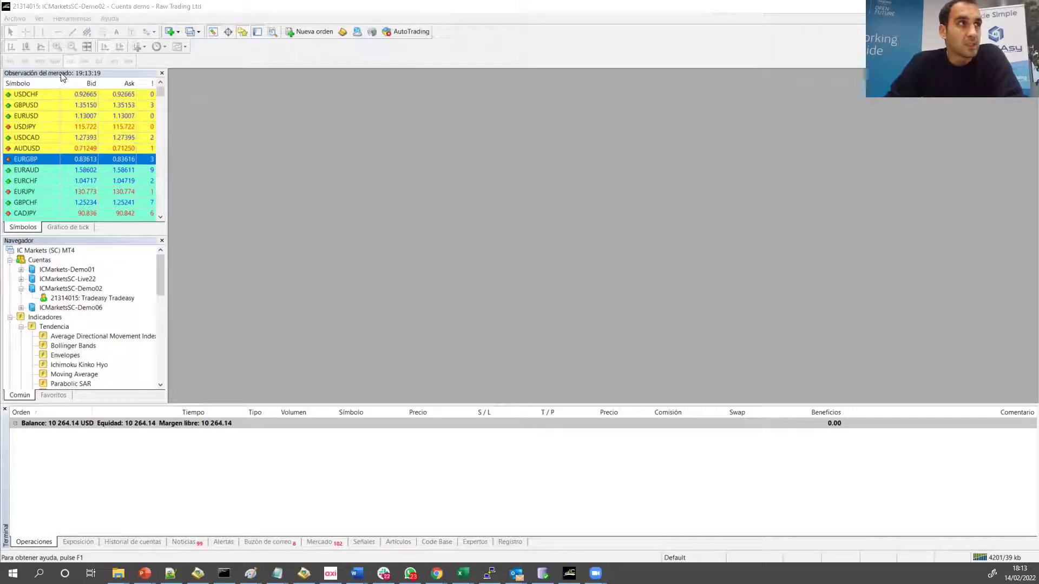
Examine the server time and look through the symbols with their bid, ask and spread values in the market watch.
{"action": "left_click", "coordinate": [90, 73]}
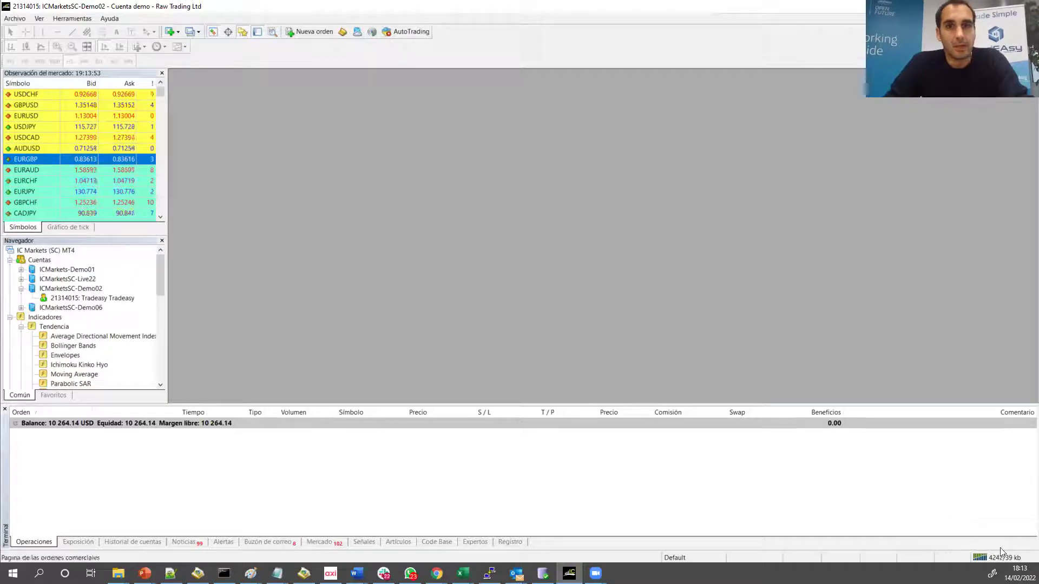
{"action": "mouse_move", "coordinate": [1019, 573]}
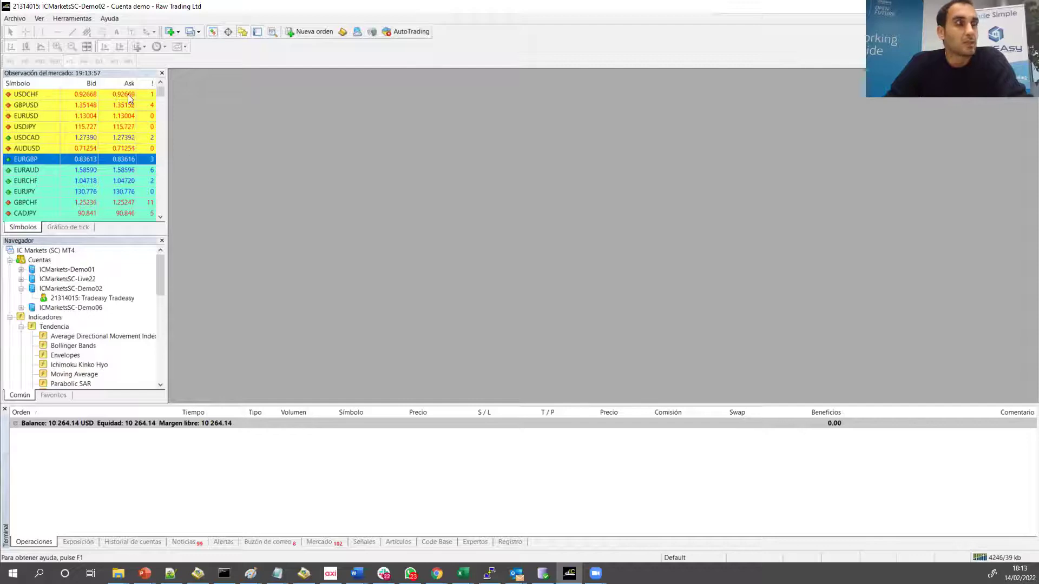
{"action": "left_click", "coordinate": [61, 138]}
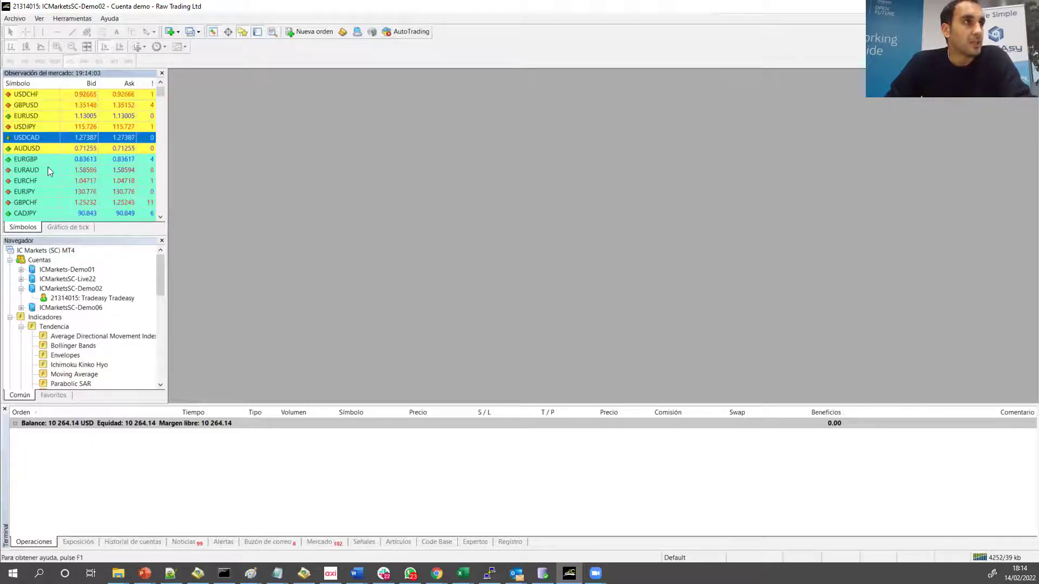
{"action": "scroll", "coordinate": [39, 145], "scroll_direction": "down", "scroll_amount": 15}
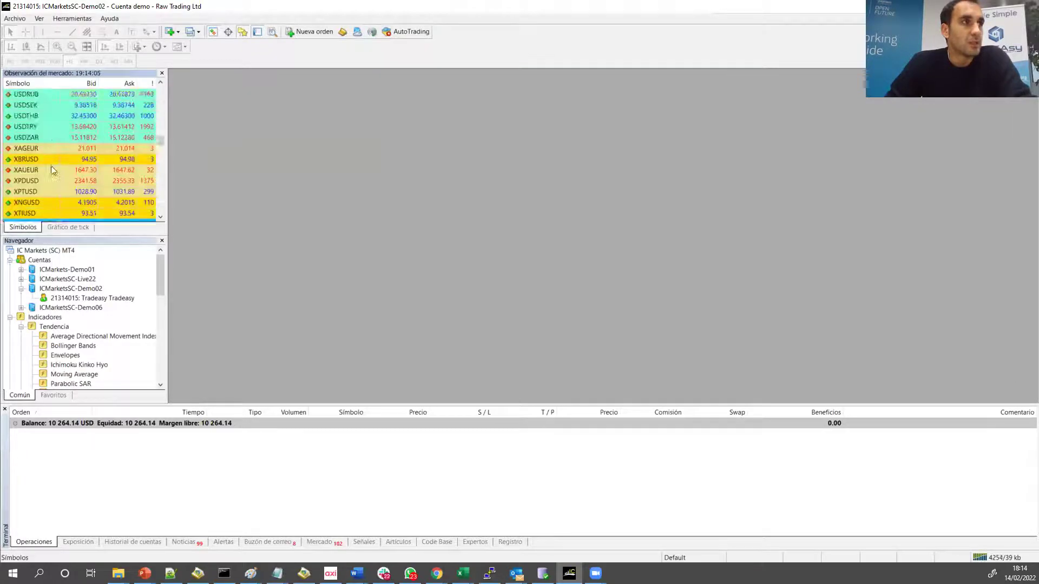
{"action": "scroll", "coordinate": [57, 149], "scroll_direction": "up", "scroll_amount": 5}
{"action": "right_click", "coordinate": [63, 115]}
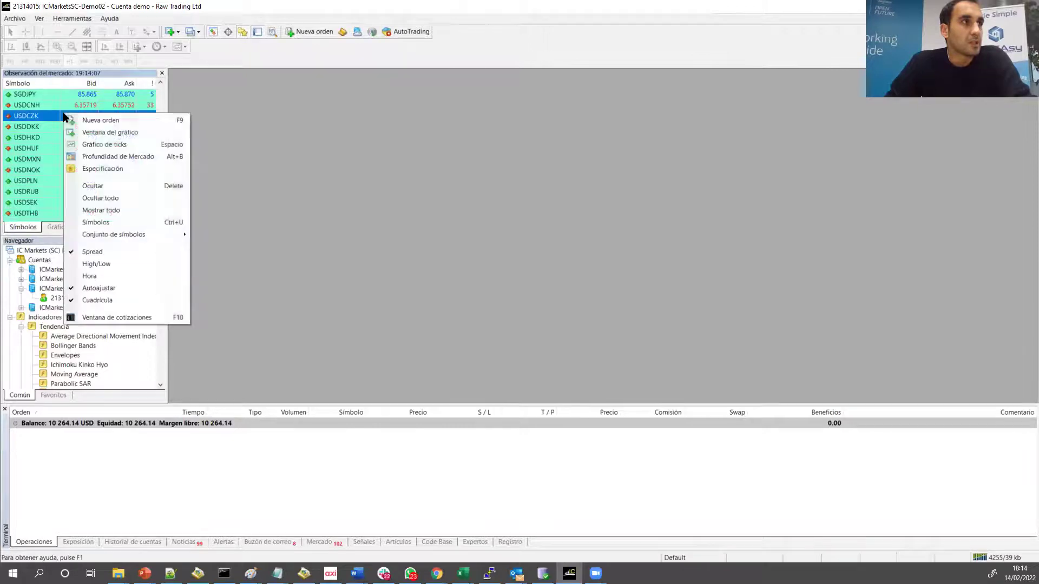
{"action": "left_click", "coordinate": [32, 106]}
{"action": "scroll", "coordinate": [58, 120], "scroll_direction": "up", "scroll_amount": 10}
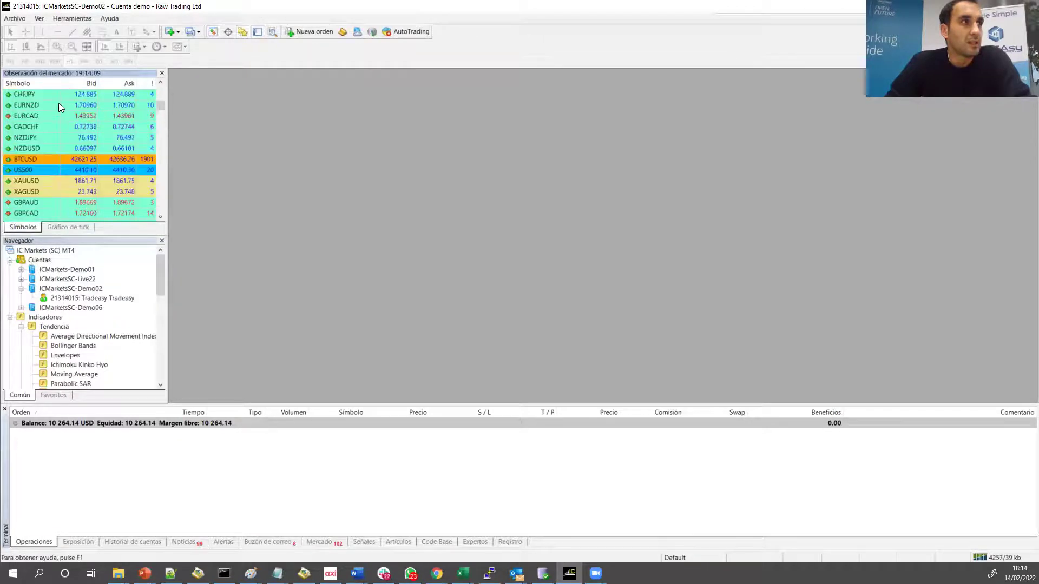
{"action": "mouse_move", "coordinate": [66, 90]}
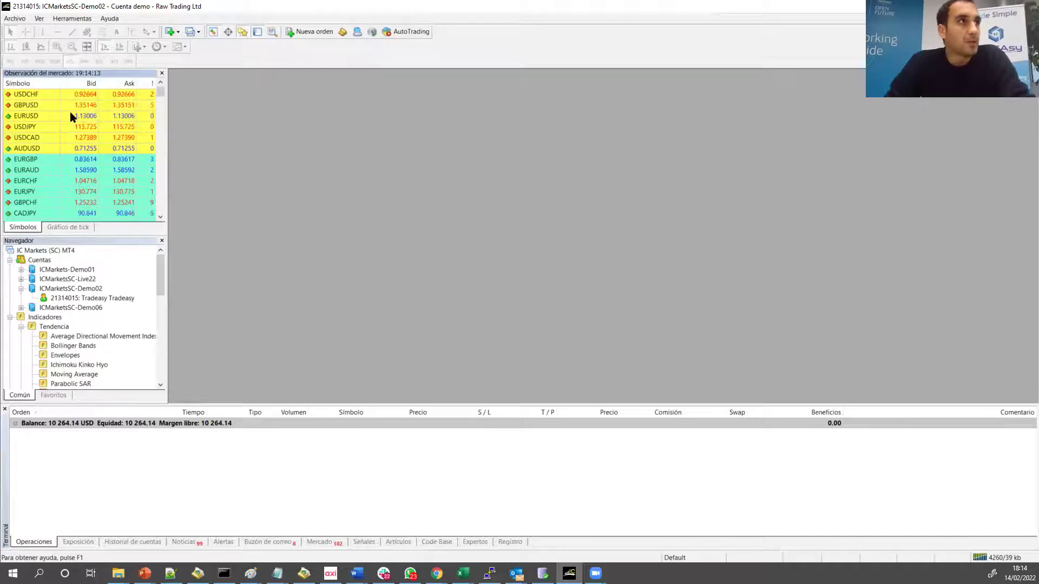
Open the broker's full symbol list and examine the instruments in the Indices, Futures and Commodity CFDs groups.
{"action": "left_click", "coordinate": [70, 116]}
{"action": "right_click", "coordinate": [70, 120]}
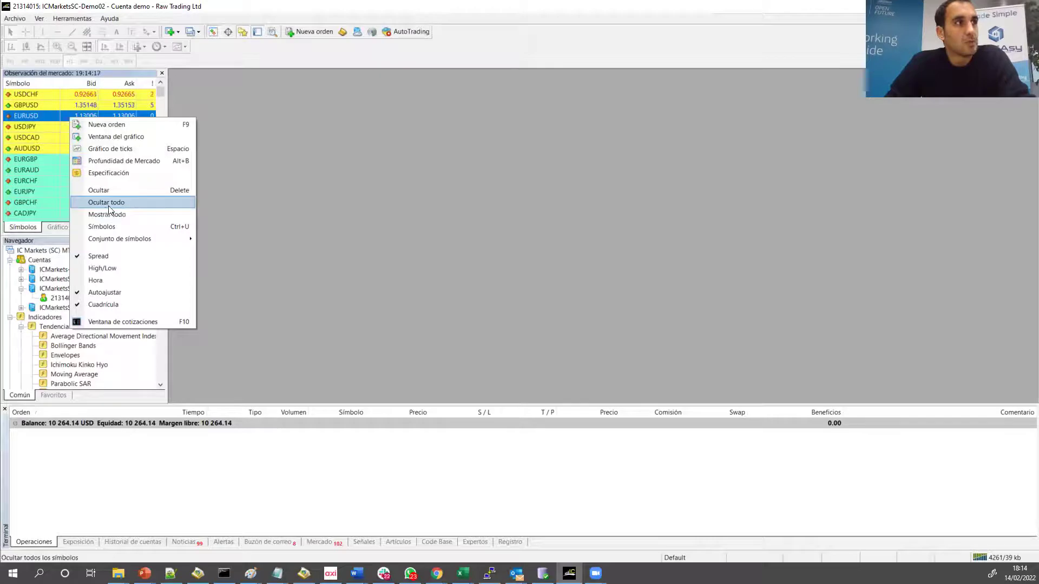
{"action": "mouse_move", "coordinate": [103, 238]}
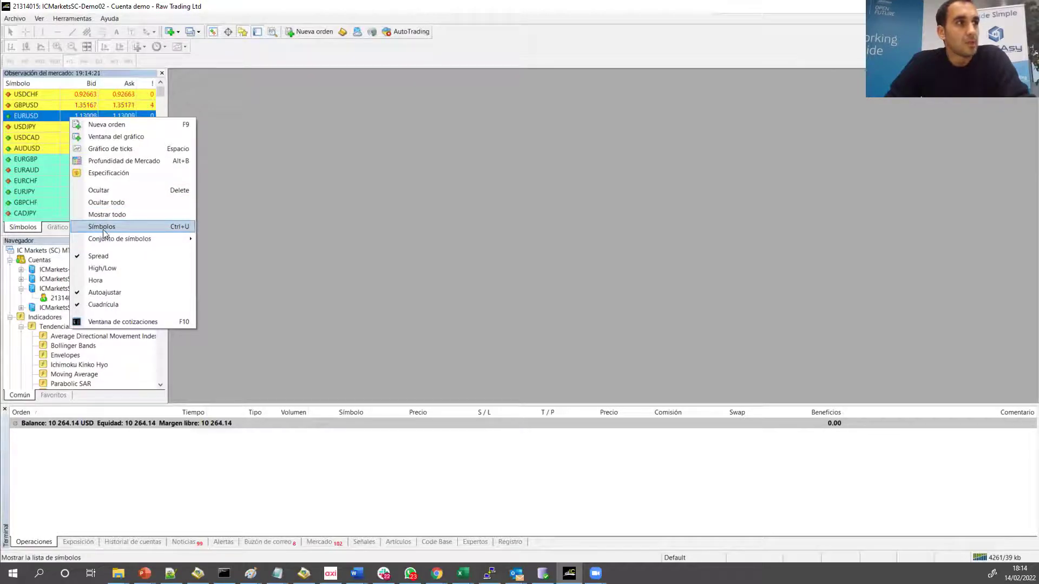
{"action": "left_click", "coordinate": [106, 234]}
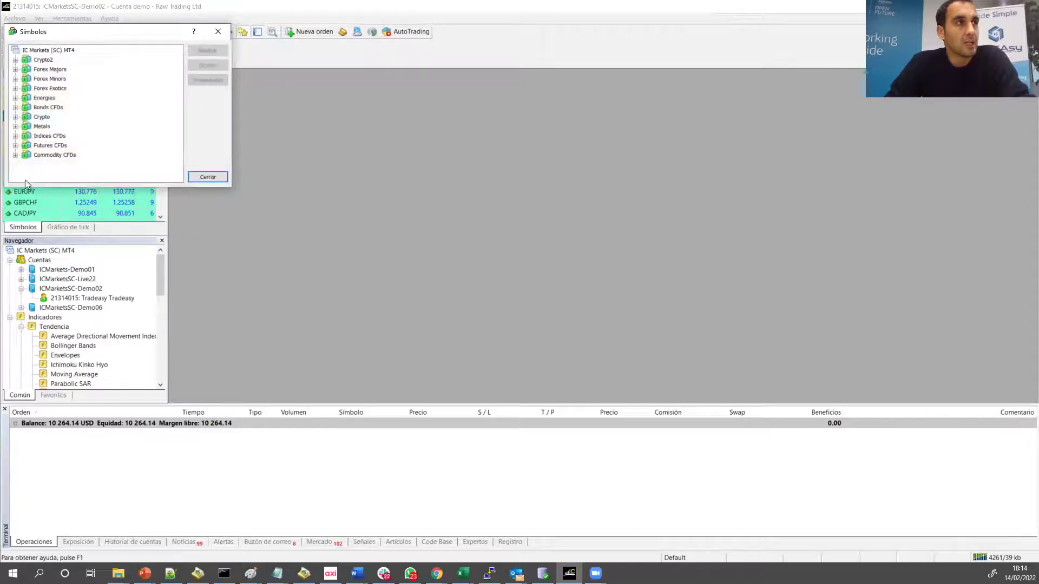
{"action": "left_click", "coordinate": [16, 154]}
{"action": "scroll", "coordinate": [17, 147], "scroll_direction": "up", "scroll_amount": 4}
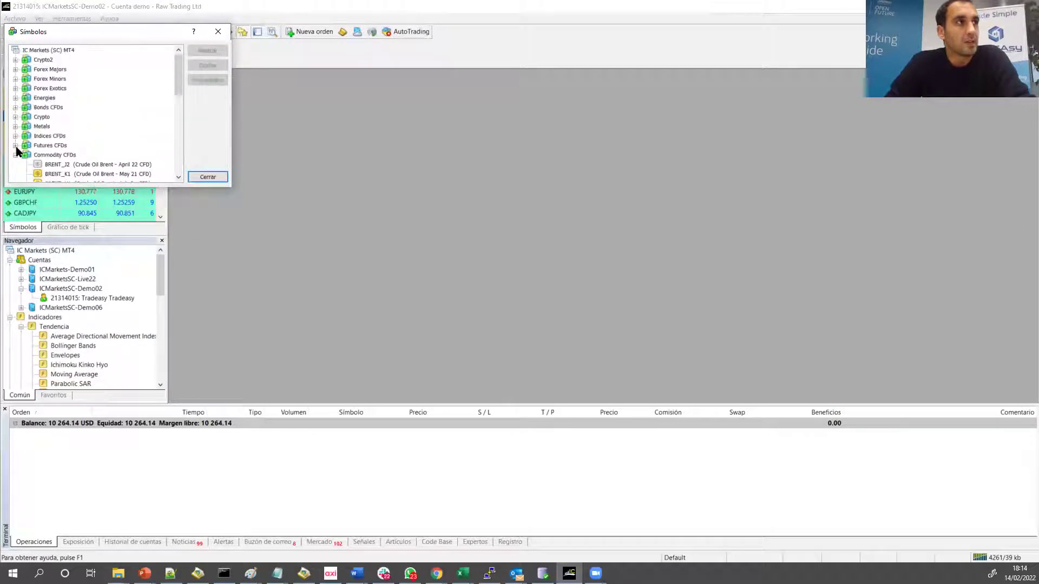
{"action": "left_click", "coordinate": [16, 136]}
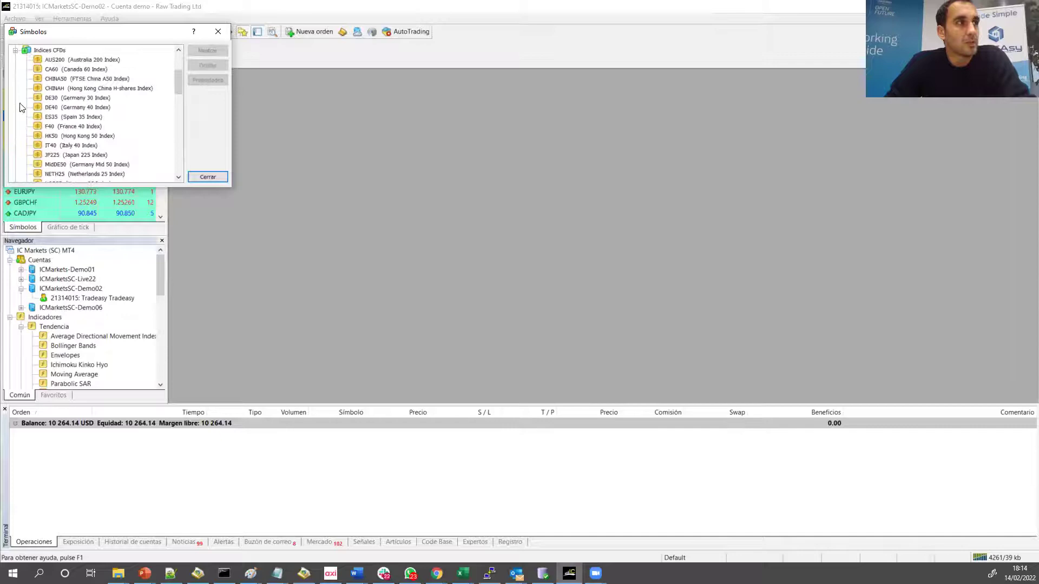
{"action": "scroll", "coordinate": [22, 106], "scroll_direction": "up", "scroll_amount": 4}
{"action": "left_click", "coordinate": [17, 135]}
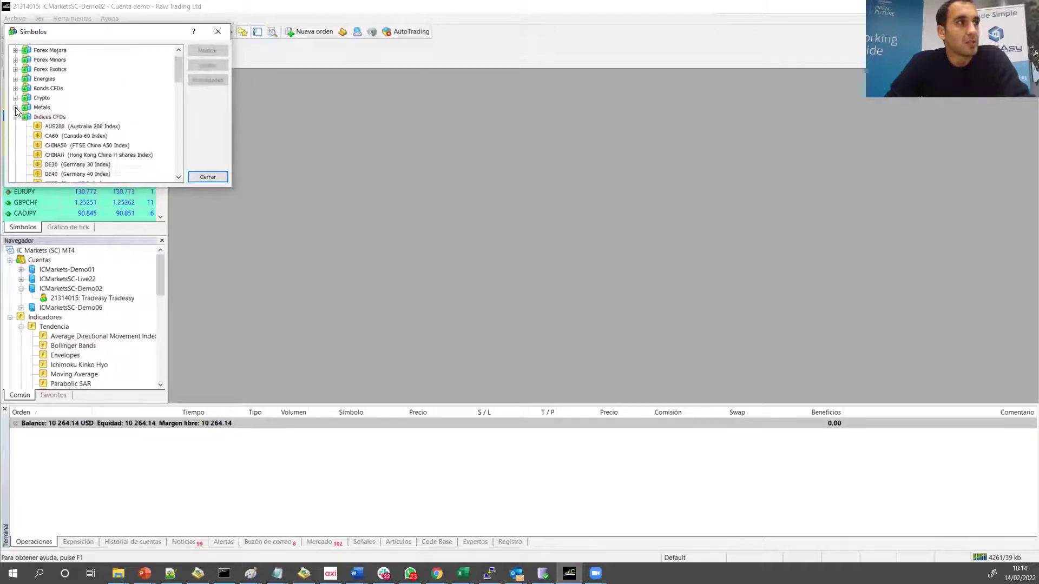
{"action": "scroll", "coordinate": [18, 140], "scroll_direction": "down", "scroll_amount": 8}
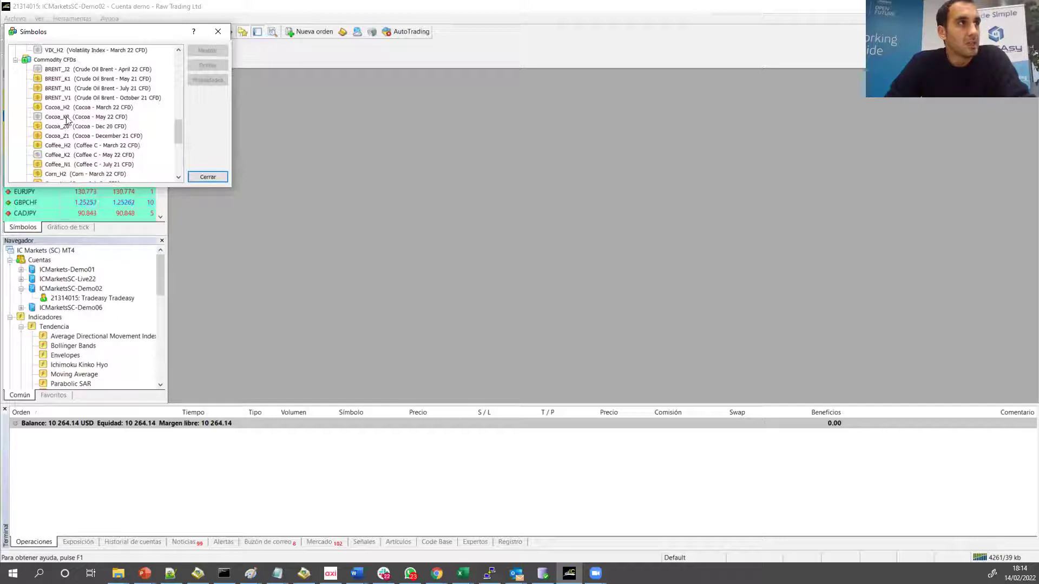
{"action": "left_click", "coordinate": [67, 117]}
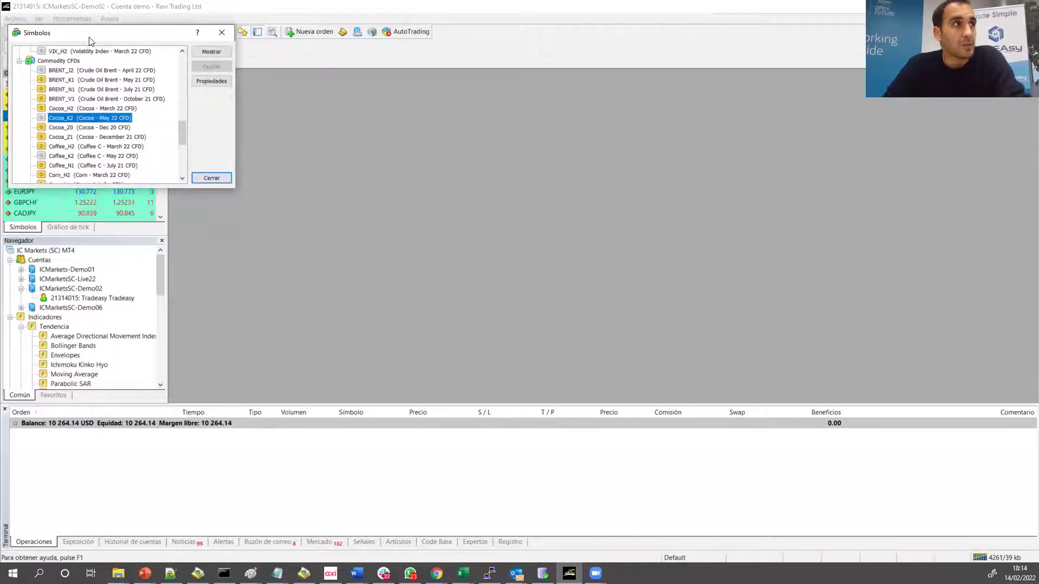
Collapse the Indices, Futures and Commodity CFDs groups and close the symbol list.
{"action": "left_click_drag", "start_coordinate": [75, 34], "coordinate": [300, 78]}
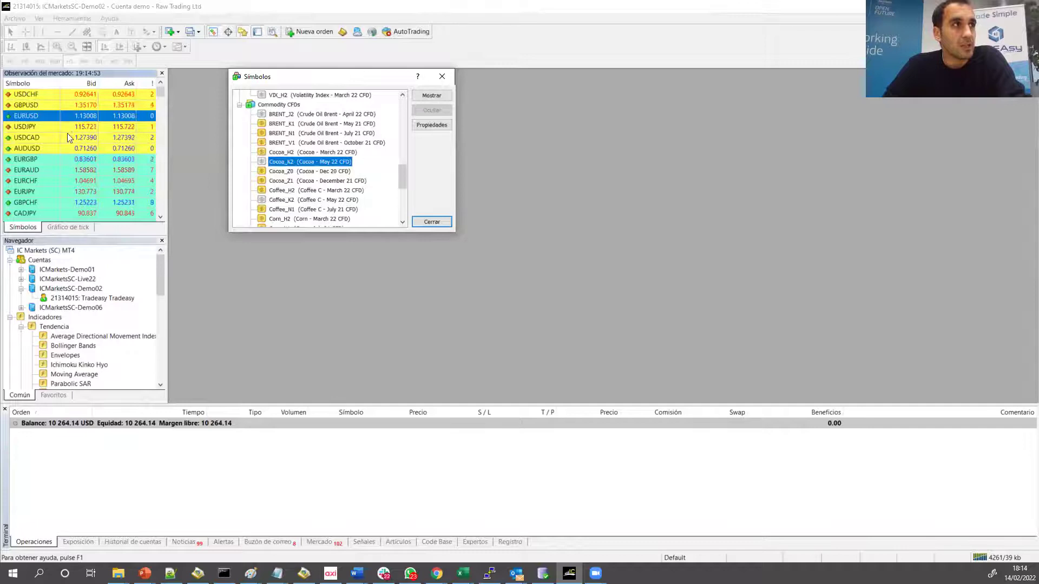
{"action": "scroll", "coordinate": [252, 139], "scroll_direction": "up", "scroll_amount": 10}
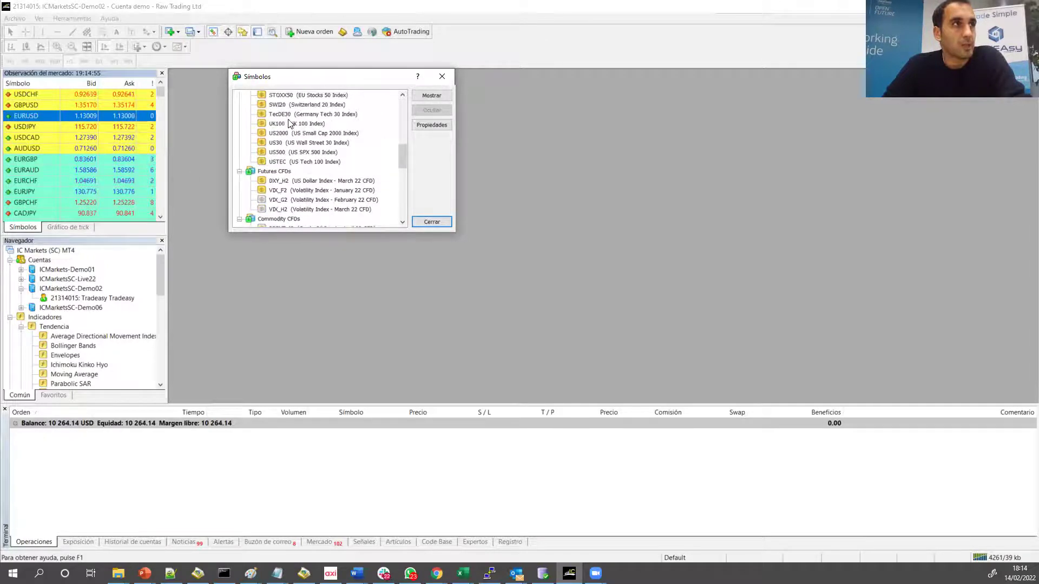
{"action": "left_click", "coordinate": [239, 181]}
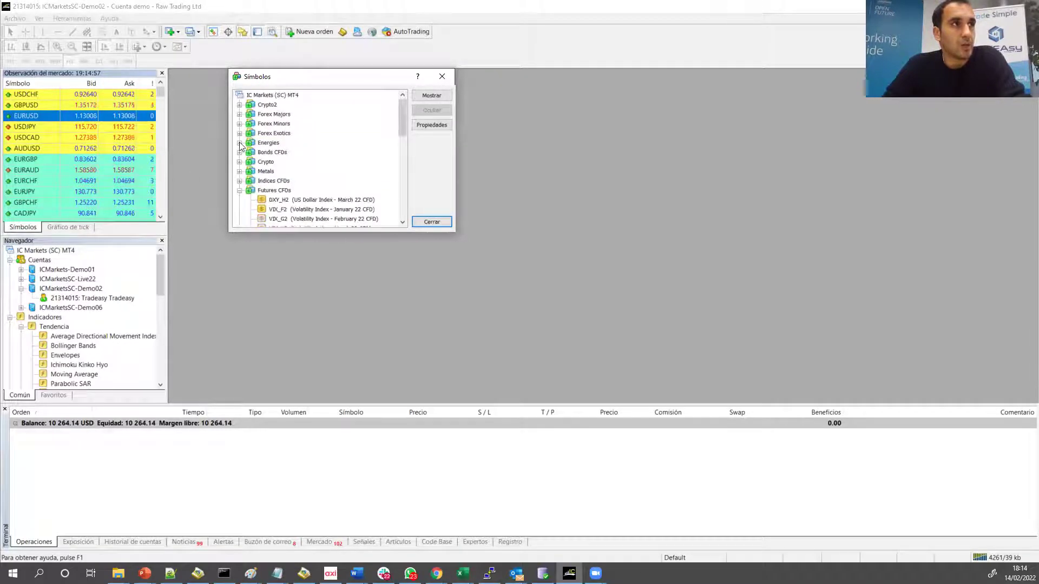
{"action": "left_click", "coordinate": [239, 190]}
{"action": "left_click", "coordinate": [240, 200]}
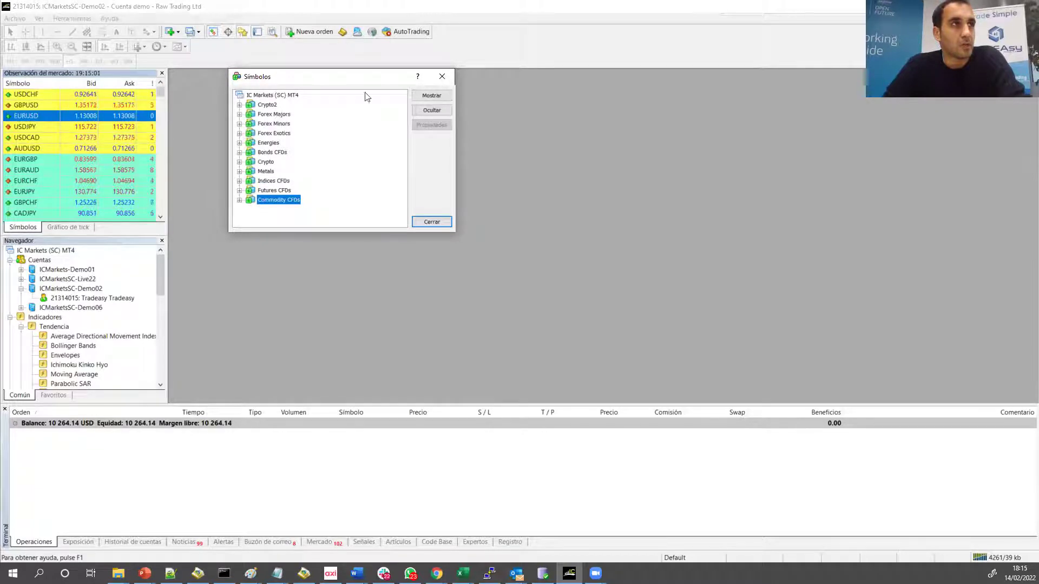
{"action": "left_click", "coordinate": [442, 77]}
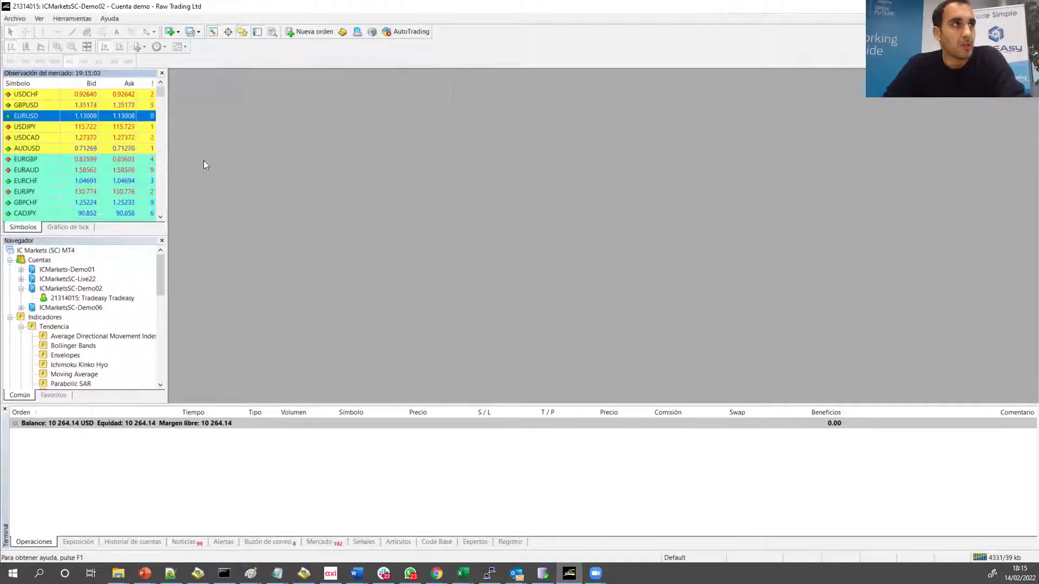
Look through the market watch again, from the currency pairs to BTCUSD, US500 and the metals.
{"action": "right_click", "coordinate": [65, 123]}
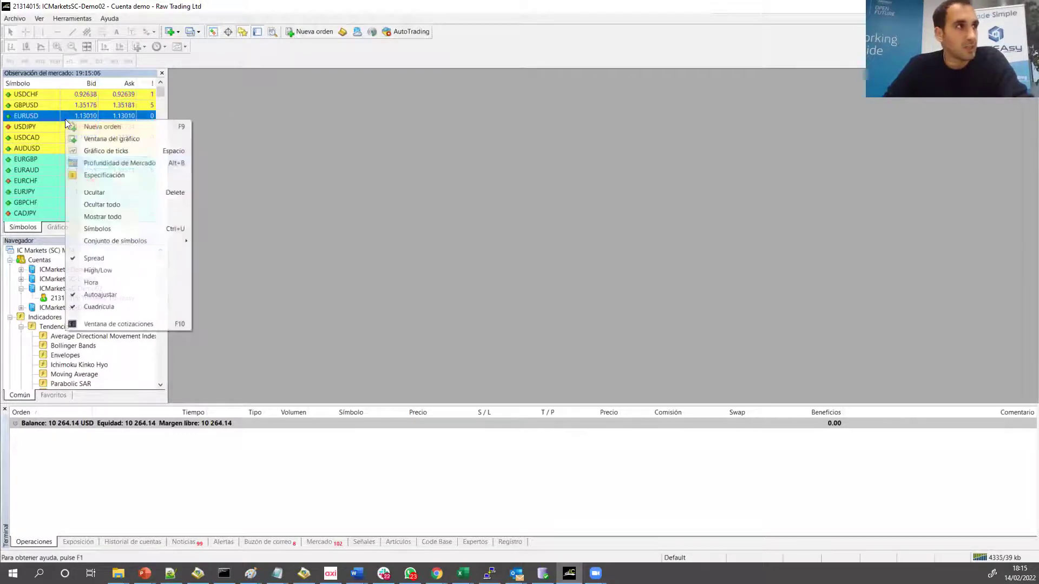
{"action": "left_click", "coordinate": [19, 148]}
{"action": "scroll", "coordinate": [103, 181], "scroll_direction": "down", "scroll_amount": 6}
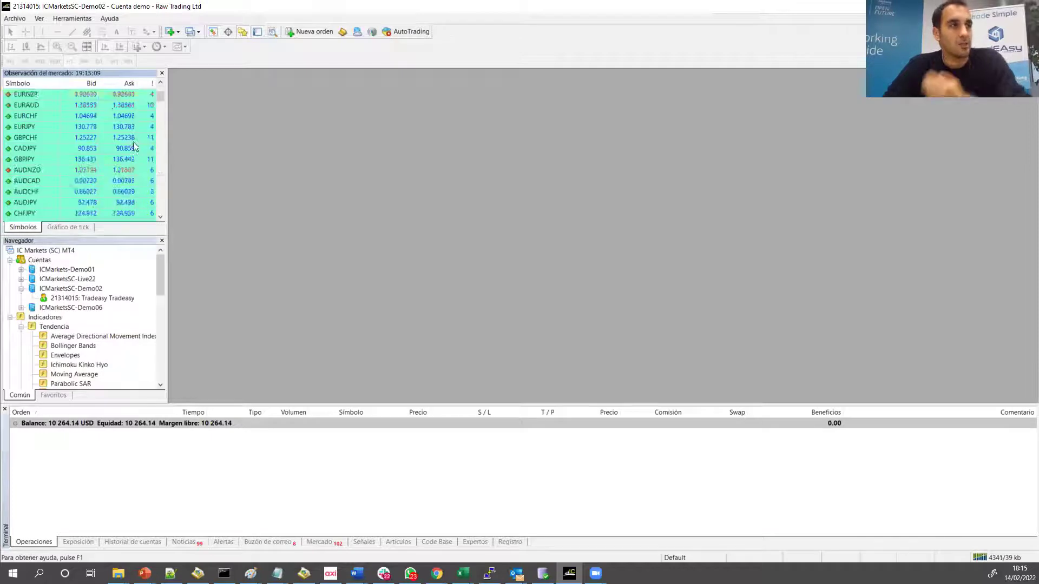
{"action": "left_click", "coordinate": [126, 159]}
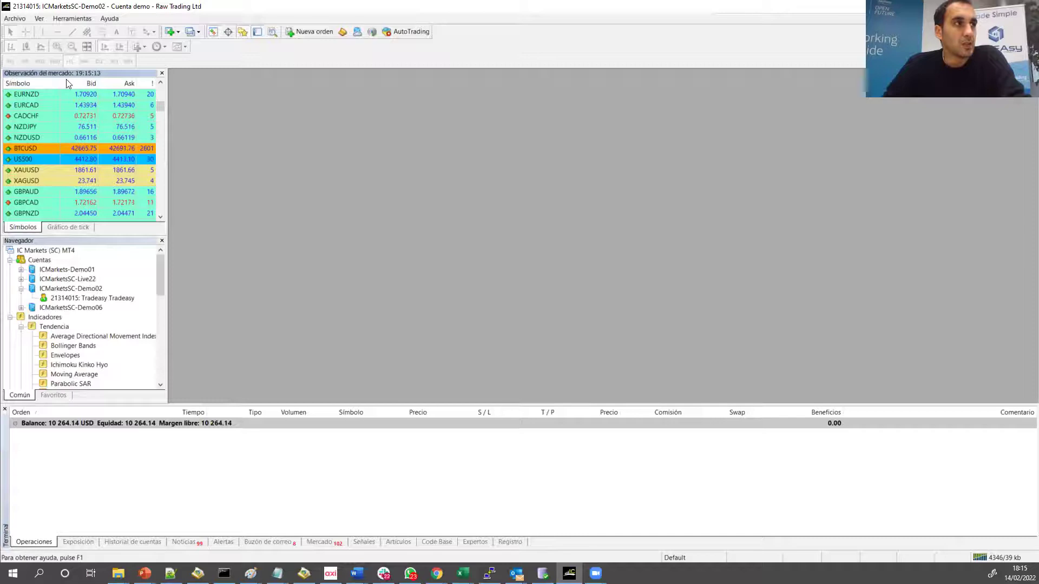
{"action": "scroll", "coordinate": [50, 146], "scroll_direction": "down", "scroll_amount": 5}
{"action": "scroll", "coordinate": [55, 129], "scroll_direction": "up", "scroll_amount": 10}
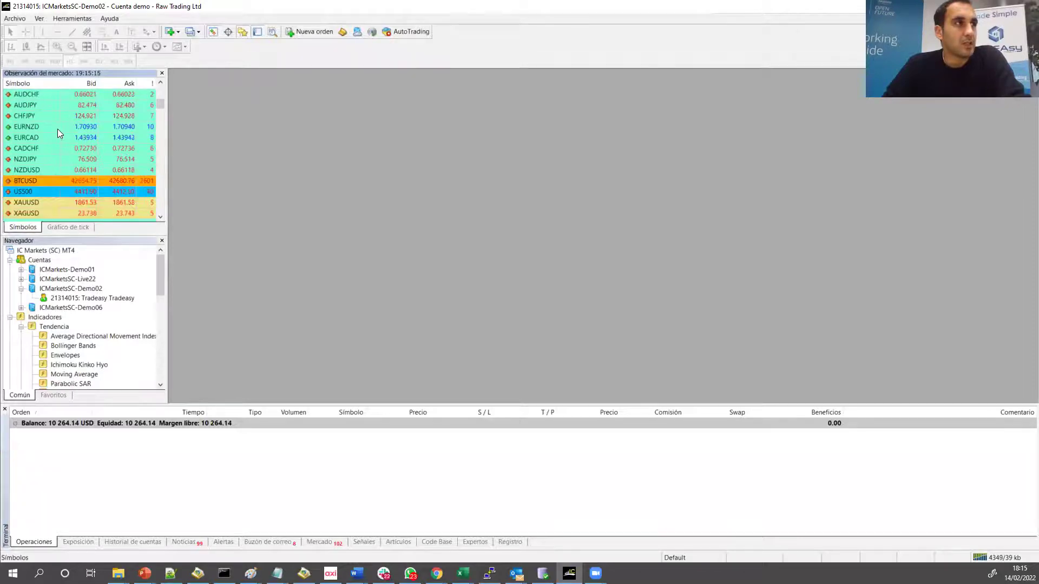
Open a EURUSD chart from the market watch in the empty workspace.
{"action": "left_click", "coordinate": [20, 107]}
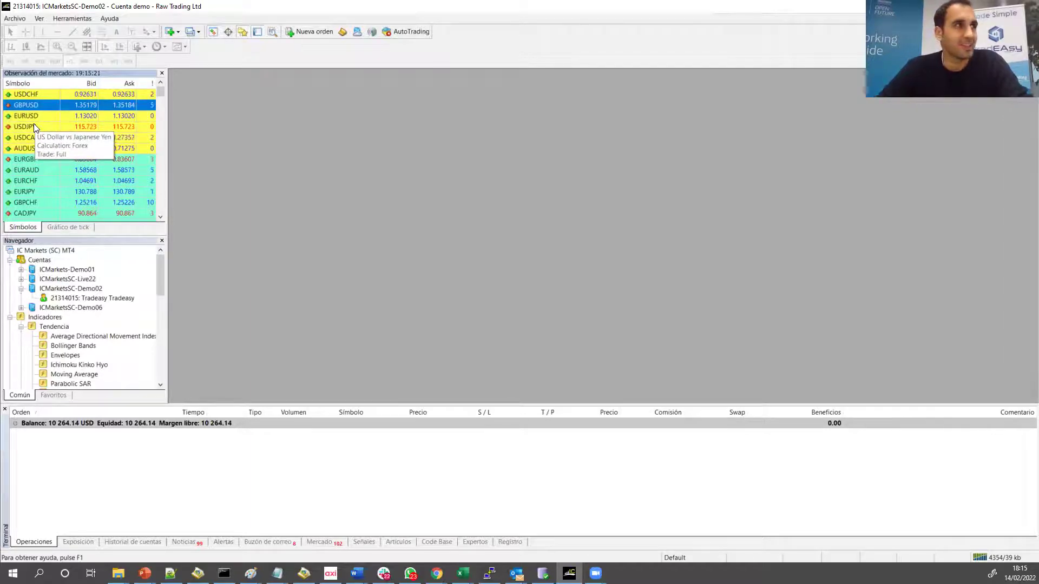
{"action": "left_click", "coordinate": [32, 116]}
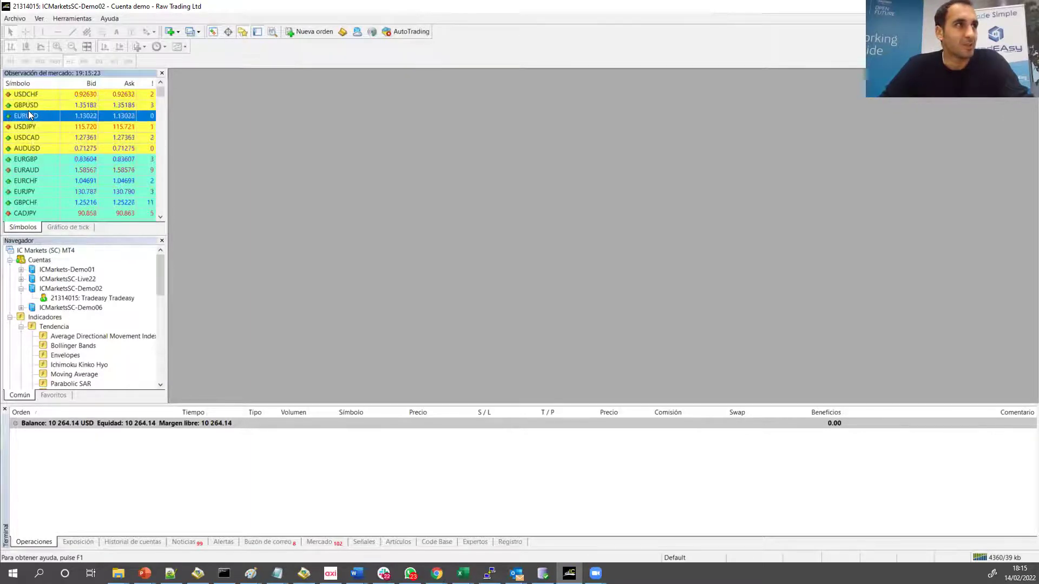
{"action": "left_click_drag", "start_coordinate": [43, 118], "coordinate": [357, 131]}
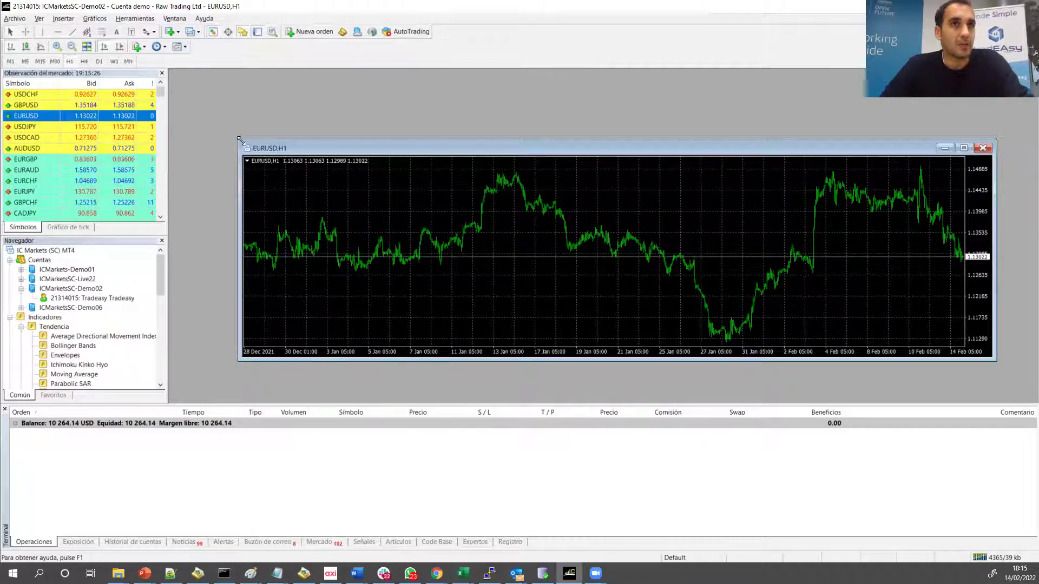
Narrow the EURUSD chart window and apply the Black On White colour scheme to the chart.
{"action": "left_click_drag", "start_coordinate": [241, 141], "coordinate": [529, 70]}
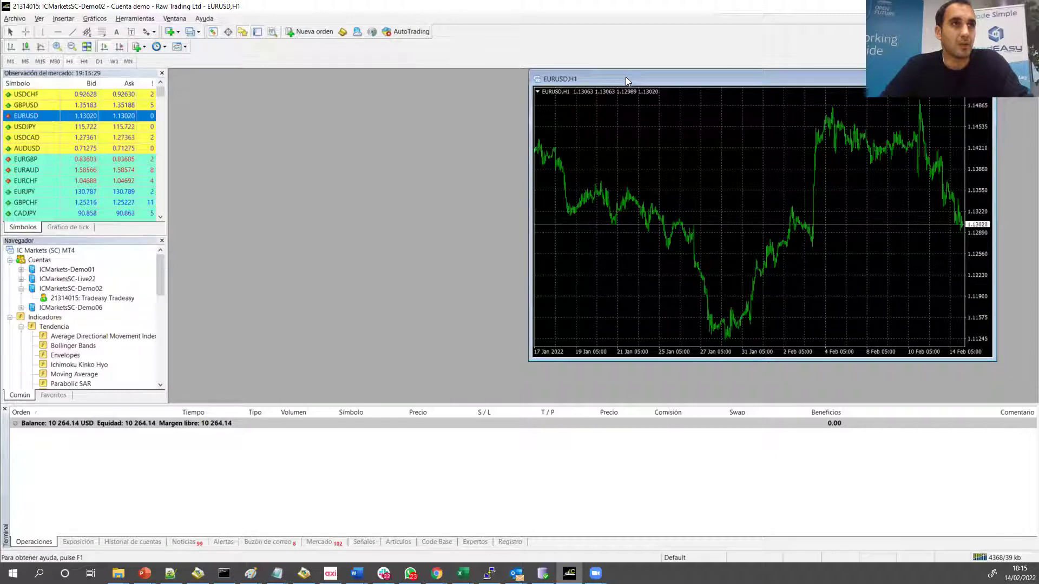
{"action": "right_click", "coordinate": [643, 140]}
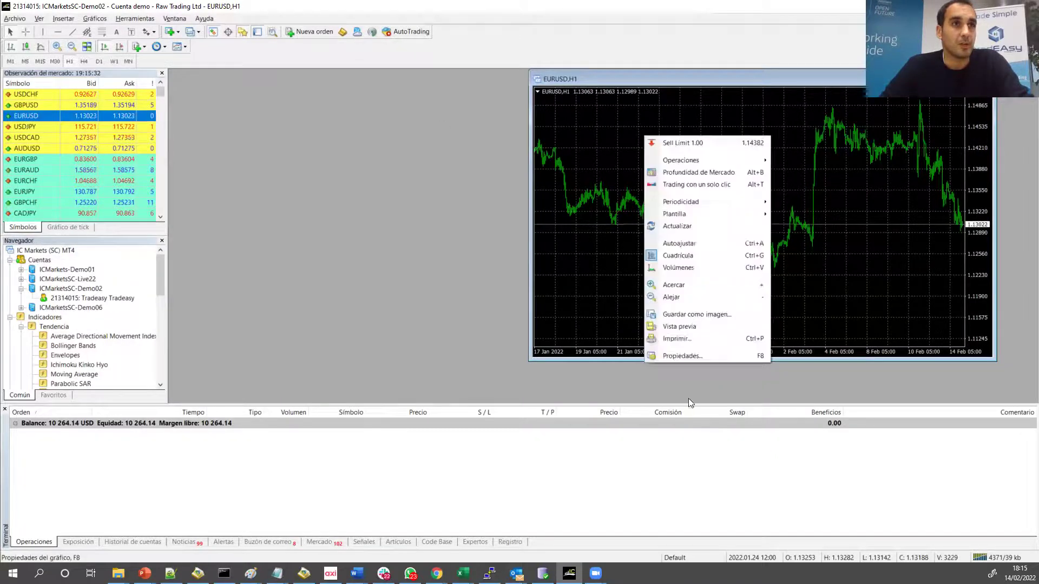
{"action": "left_click", "coordinate": [689, 356]}
{"action": "left_click", "coordinate": [383, 206]}
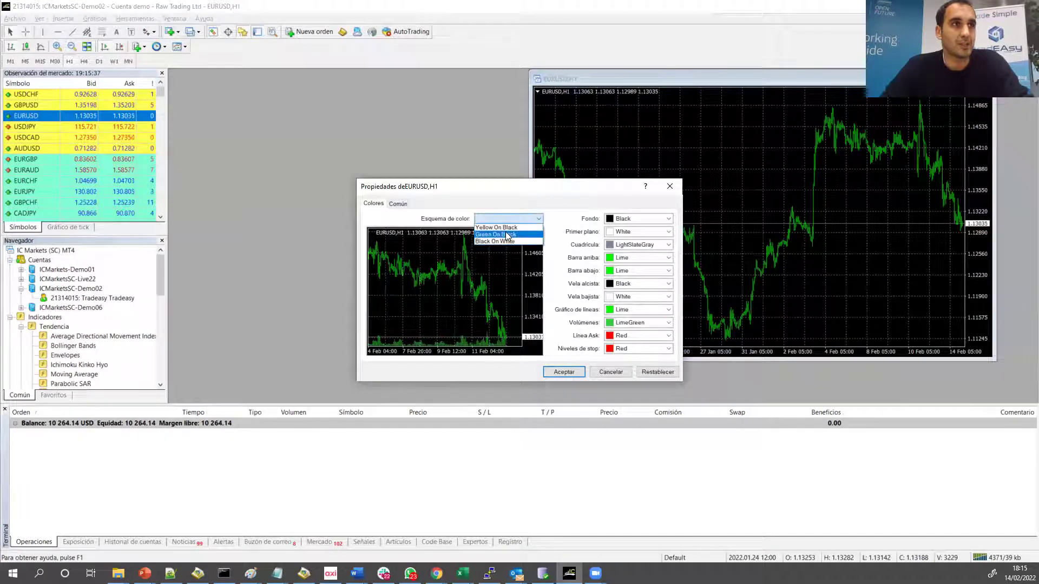
{"action": "left_click", "coordinate": [512, 236]}
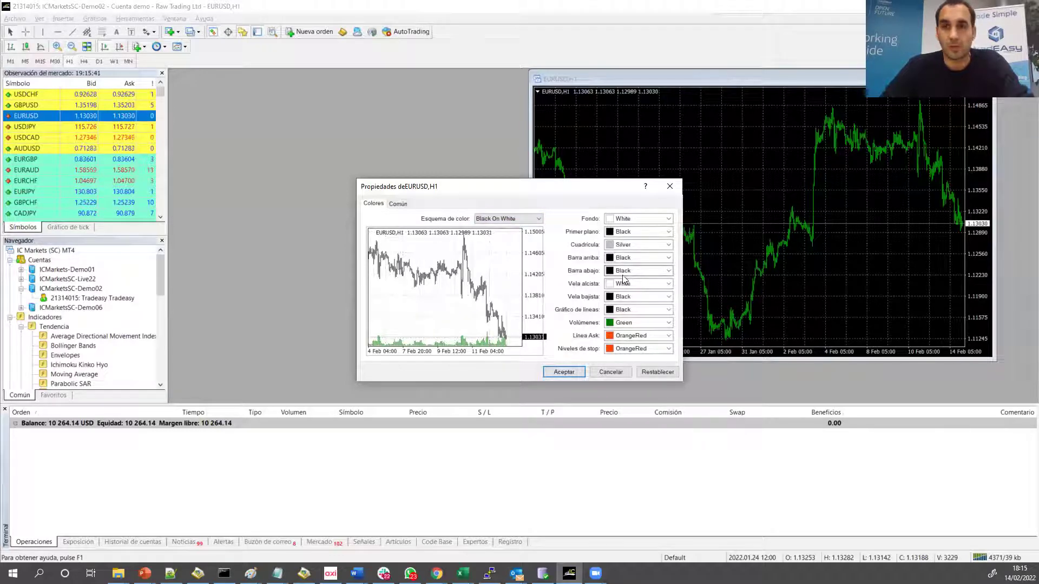
{"action": "left_click", "coordinate": [563, 371]}
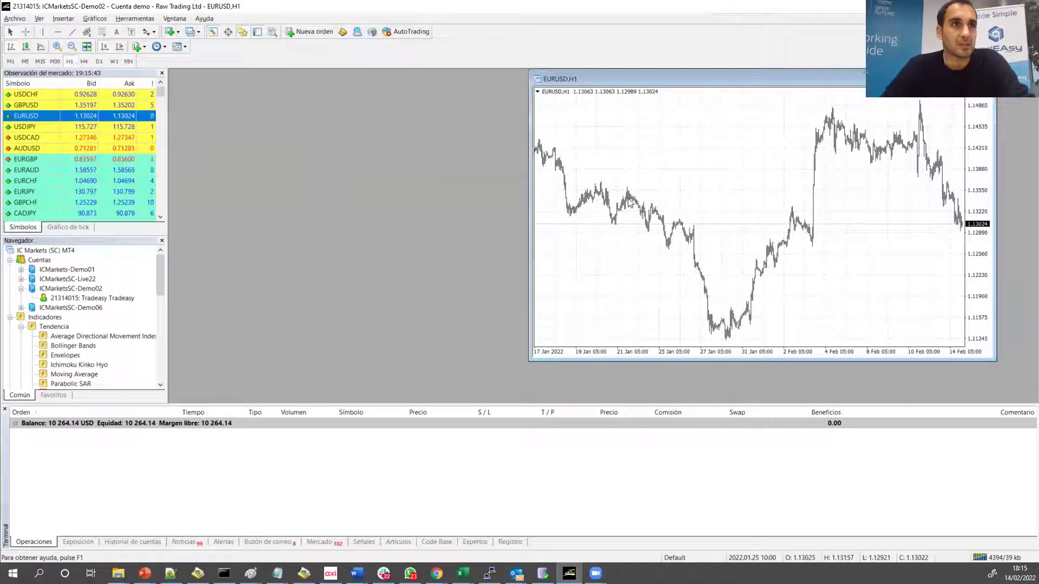
Zoom in on the EURUSD price data, compare the candlestick and line displays, and keep the chart as candlesticks.
{"action": "left_click", "coordinate": [57, 47]}
{"action": "left_click", "coordinate": [56, 47]}
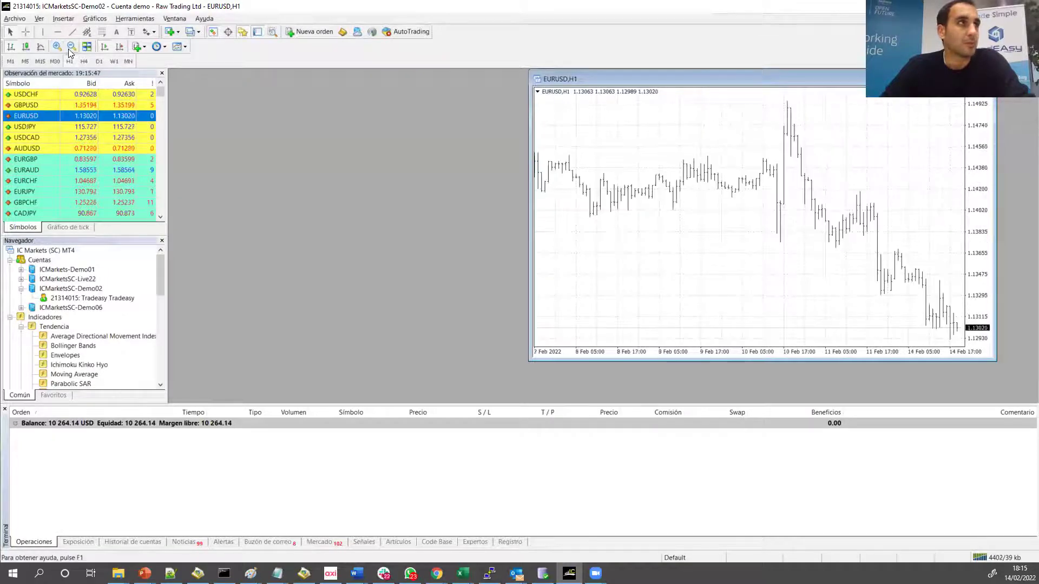
{"action": "left_click", "coordinate": [24, 47]}
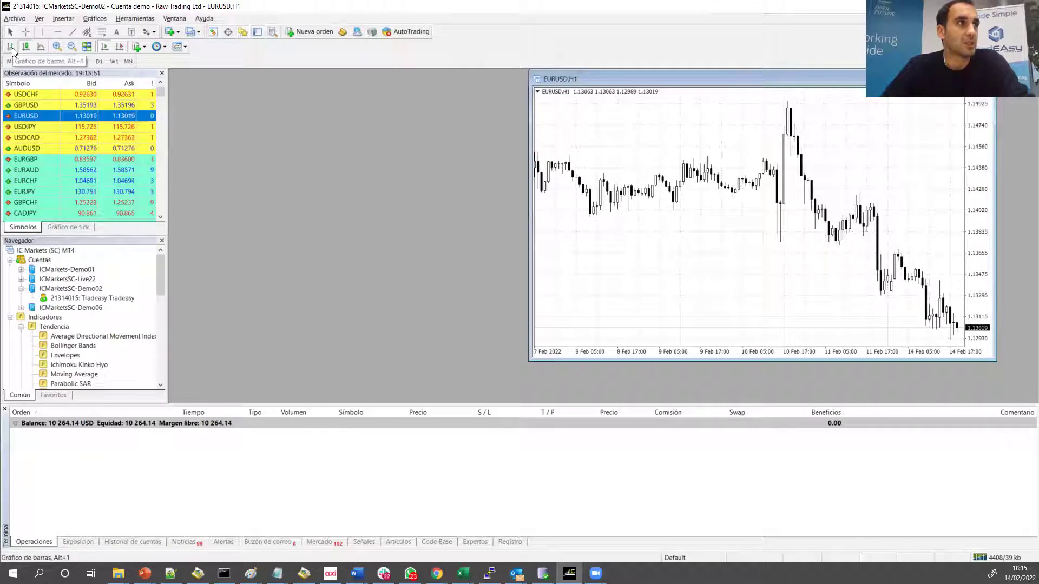
{"action": "left_click", "coordinate": [38, 48]}
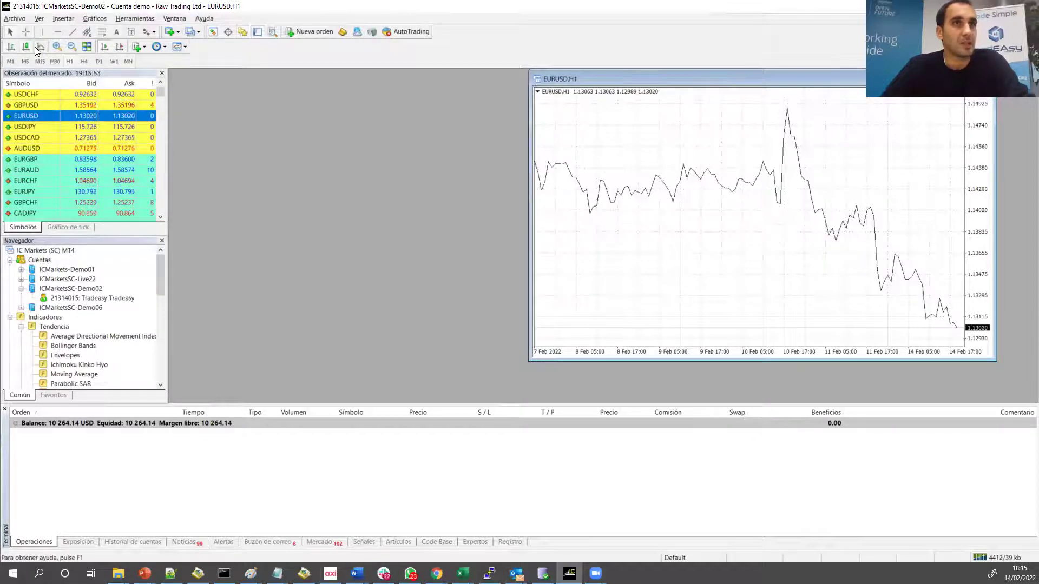
{"action": "left_click", "coordinate": [31, 48]}
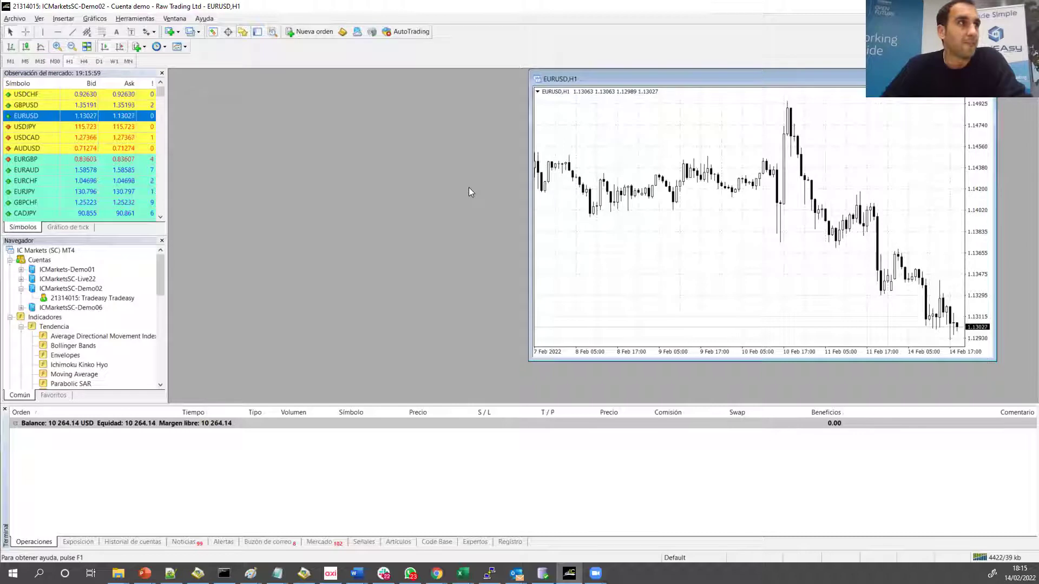
Move the EURUSD chart window across the workspace so it sits beside the market watch.
{"action": "left_click_drag", "start_coordinate": [551, 82], "coordinate": [2, 76]}
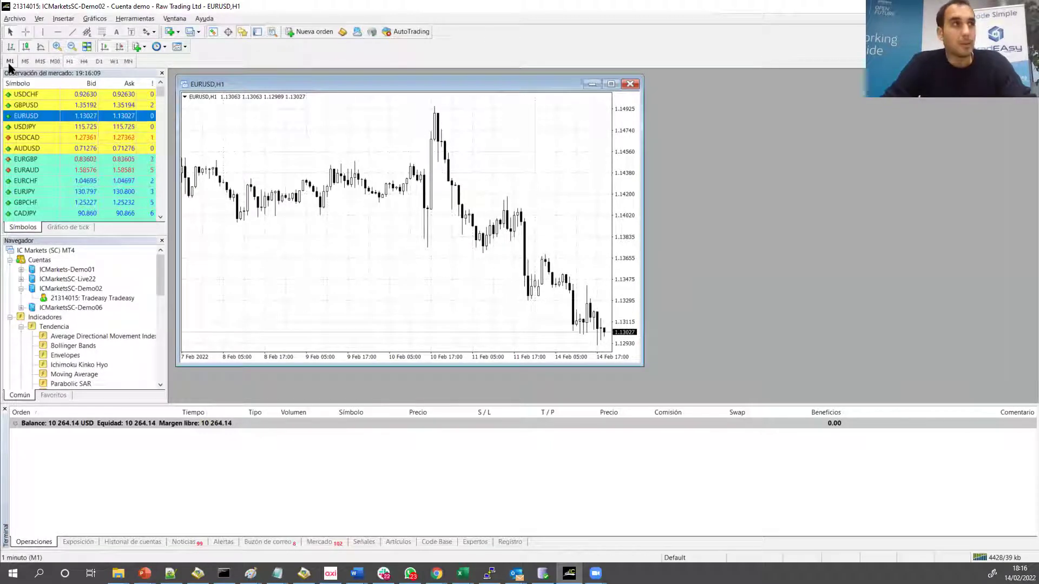
{"action": "left_click", "coordinate": [186, 84]}
{"action": "left_click", "coordinate": [206, 85]}
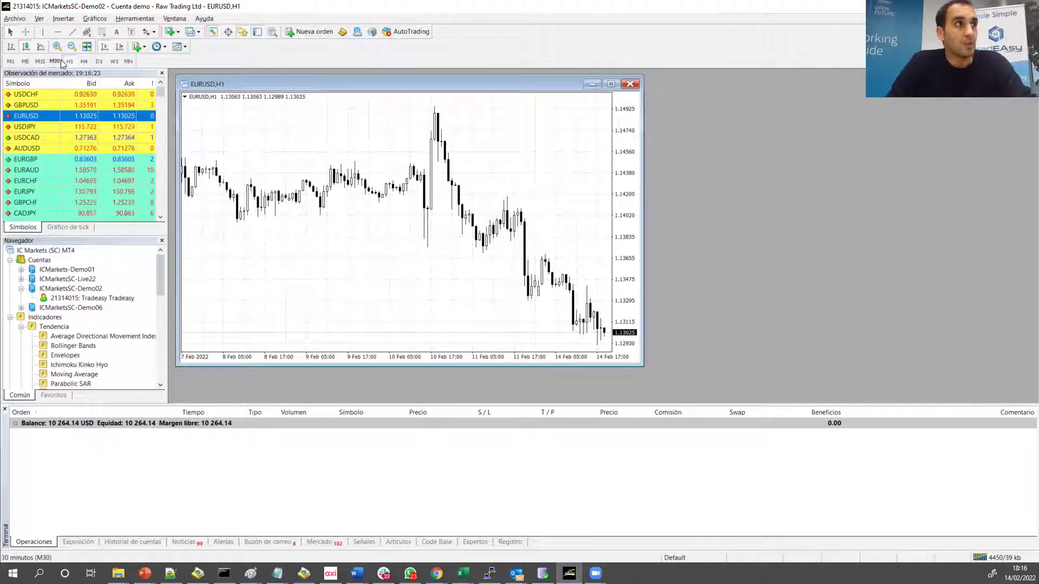
Show EURUSD in the M1, M5, M15, M30, H1 and Daily timeframes and set the chart back to M5.
{"action": "left_click", "coordinate": [10, 61]}
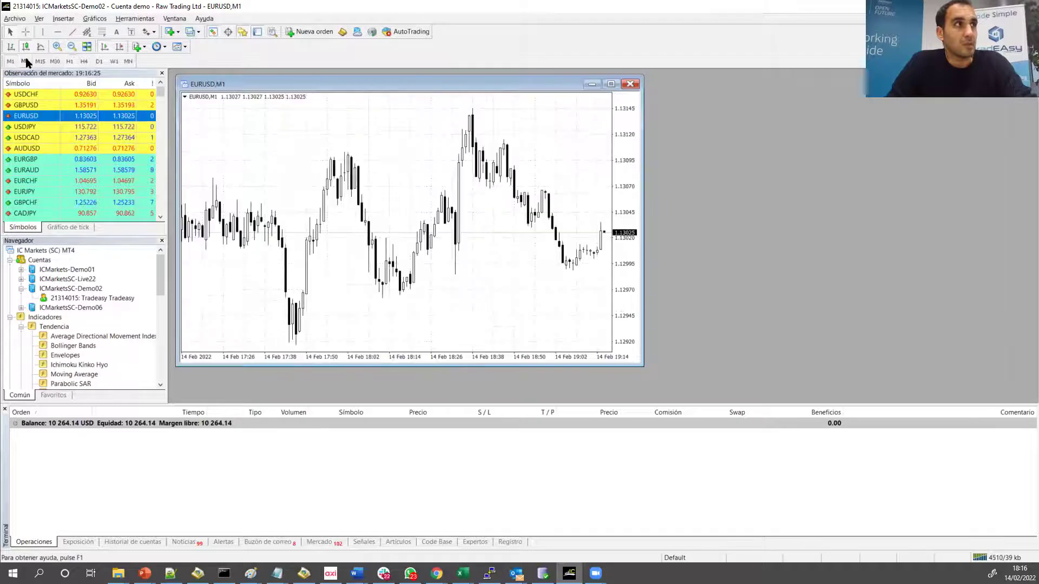
{"action": "left_click", "coordinate": [26, 60]}
{"action": "left_click", "coordinate": [43, 62]}
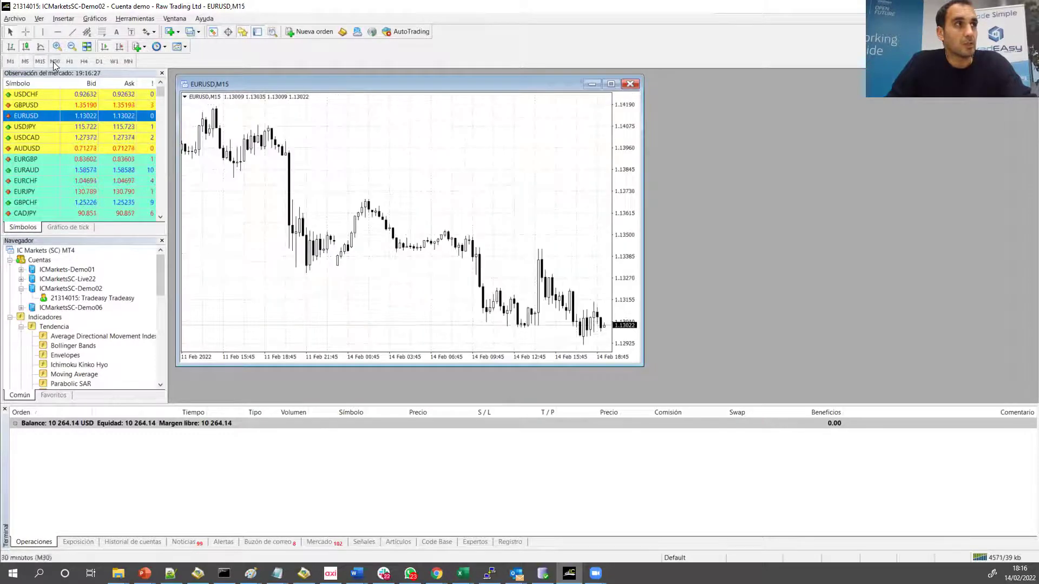
{"action": "left_click", "coordinate": [53, 61]}
{"action": "left_click", "coordinate": [68, 60]}
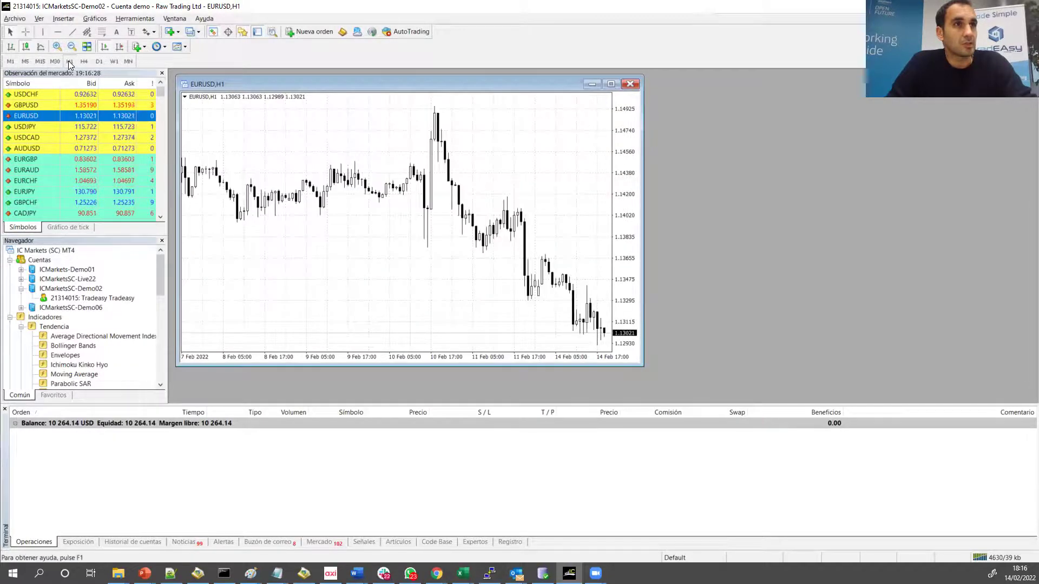
{"action": "left_click", "coordinate": [99, 61]}
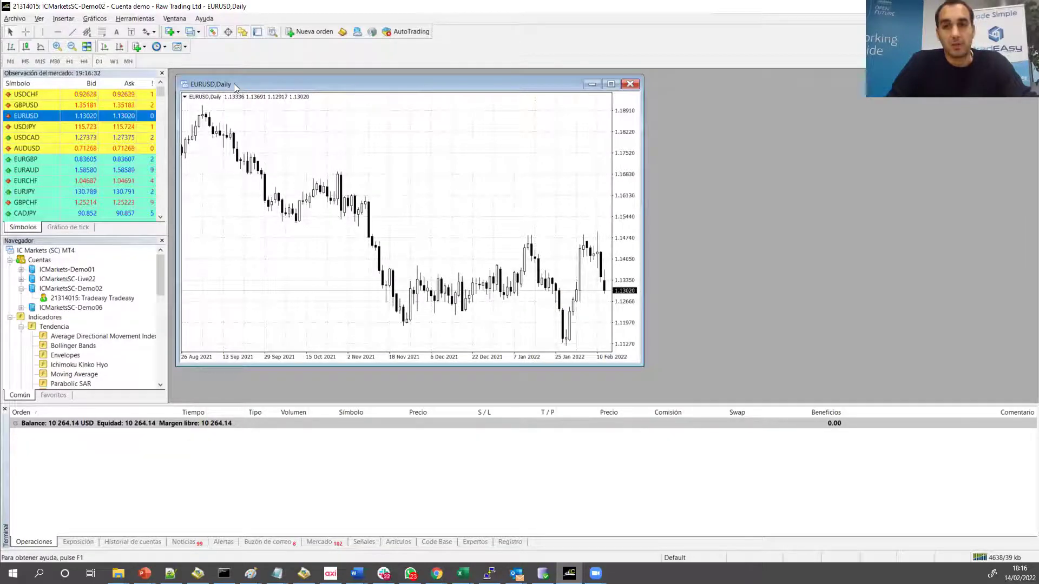
{"action": "left_click_drag", "start_coordinate": [234, 84], "coordinate": [229, 80]}
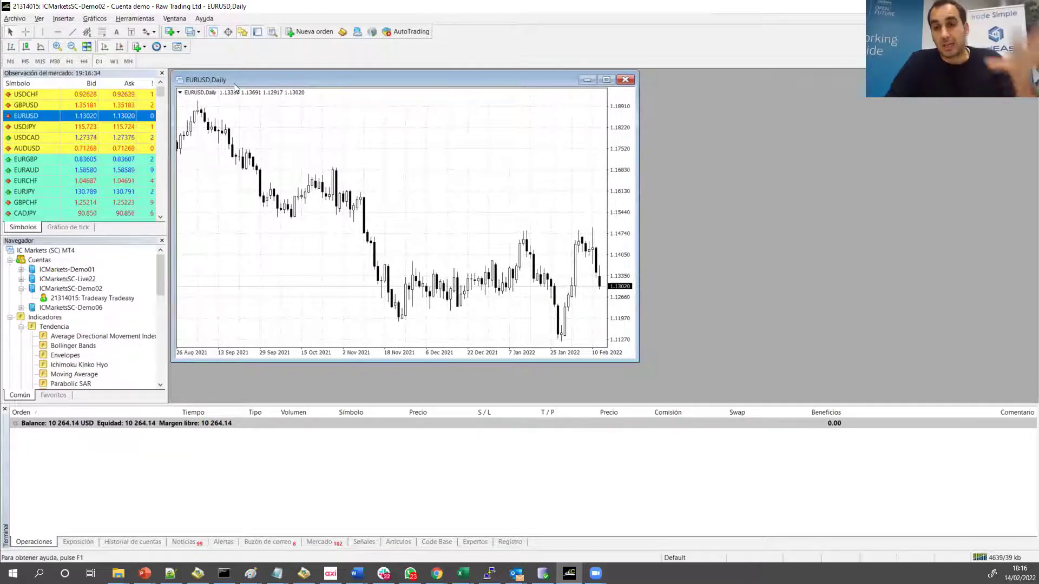
{"action": "left_click", "coordinate": [25, 63]}
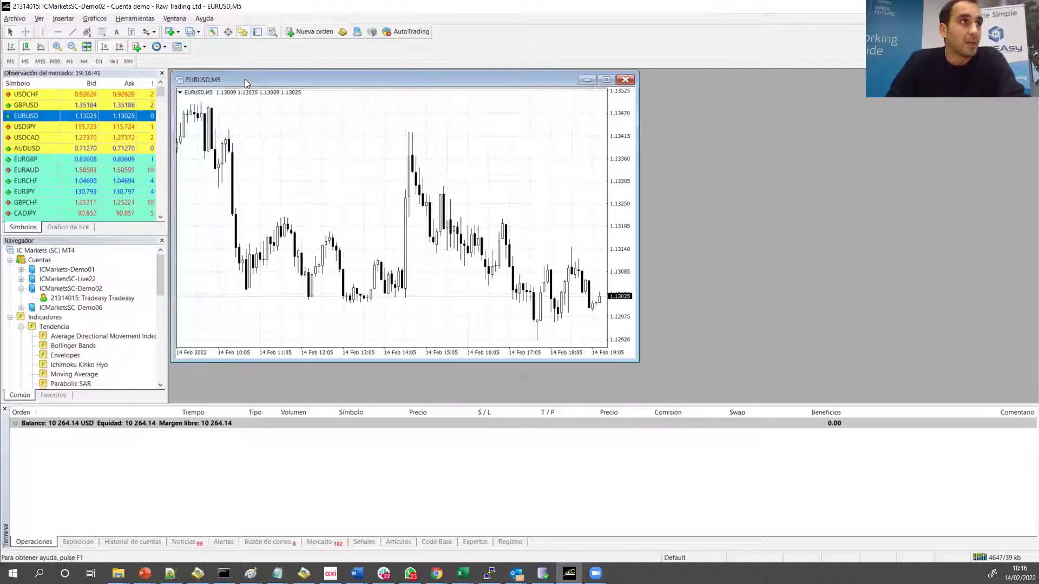
{"action": "left_click_drag", "start_coordinate": [244, 79], "coordinate": [243, 82]}
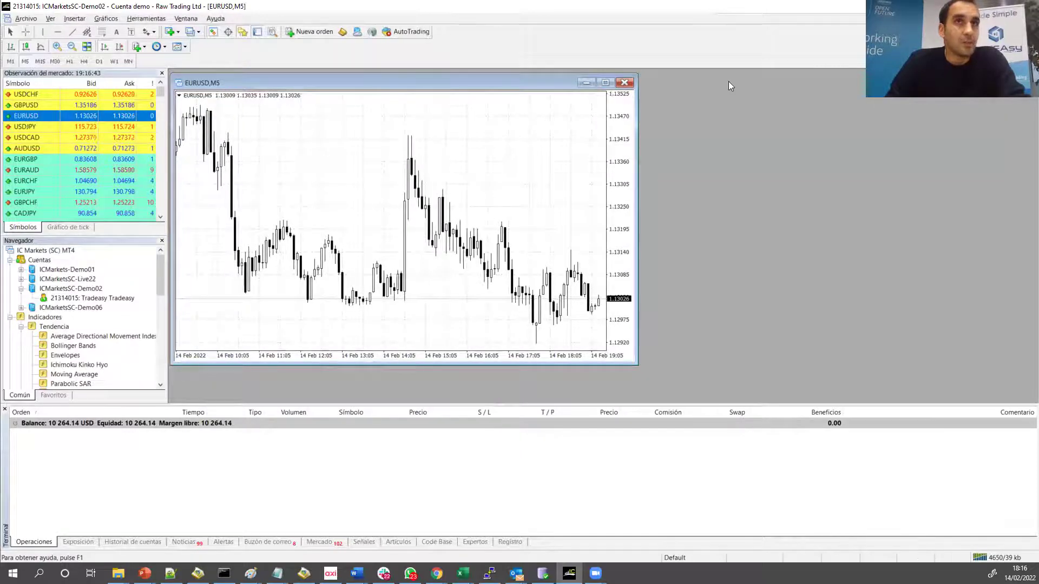
Maximize and restore the EURUSD chart, and open a GBPUSD chart from the market watch in a narrowed window over it.
{"action": "key", "text": "ctrl+F10"}
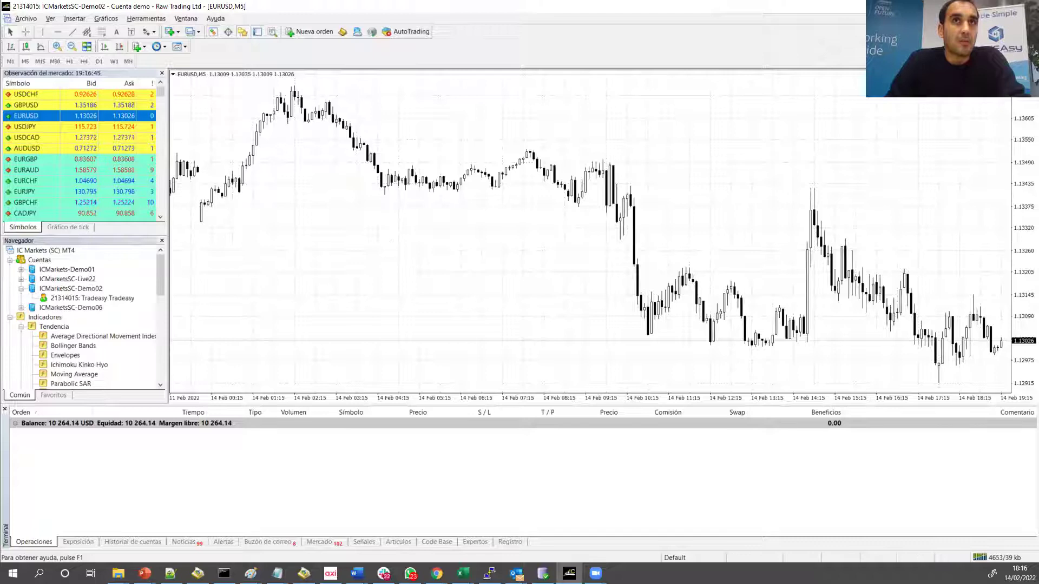
{"action": "key", "text": "ctrl+F5"}
{"action": "left_click_drag", "start_coordinate": [39, 107], "coordinate": [786, 171]}
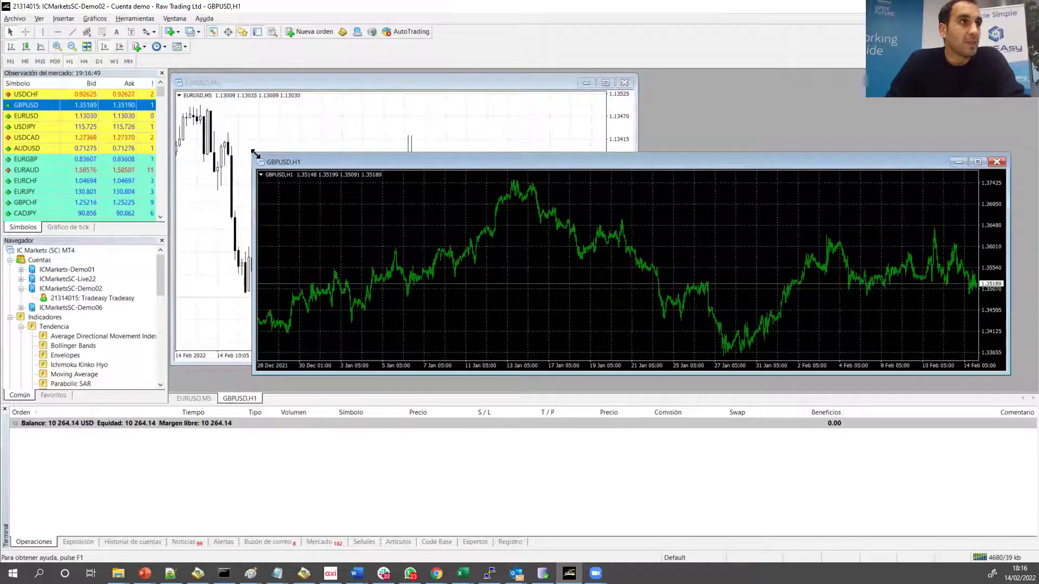
{"action": "left_click_drag", "start_coordinate": [440, 126], "coordinate": [439, 127]}
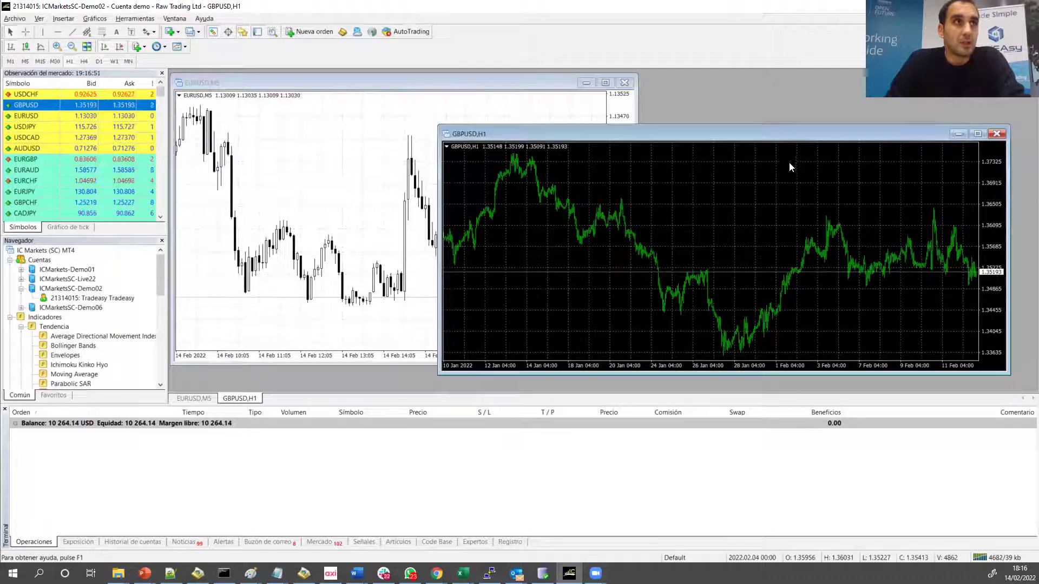
Maximize the charts, switch back and forth between EURUSD and GBPUSD, and restore them to separate windows.
{"action": "left_click", "coordinate": [977, 135]}
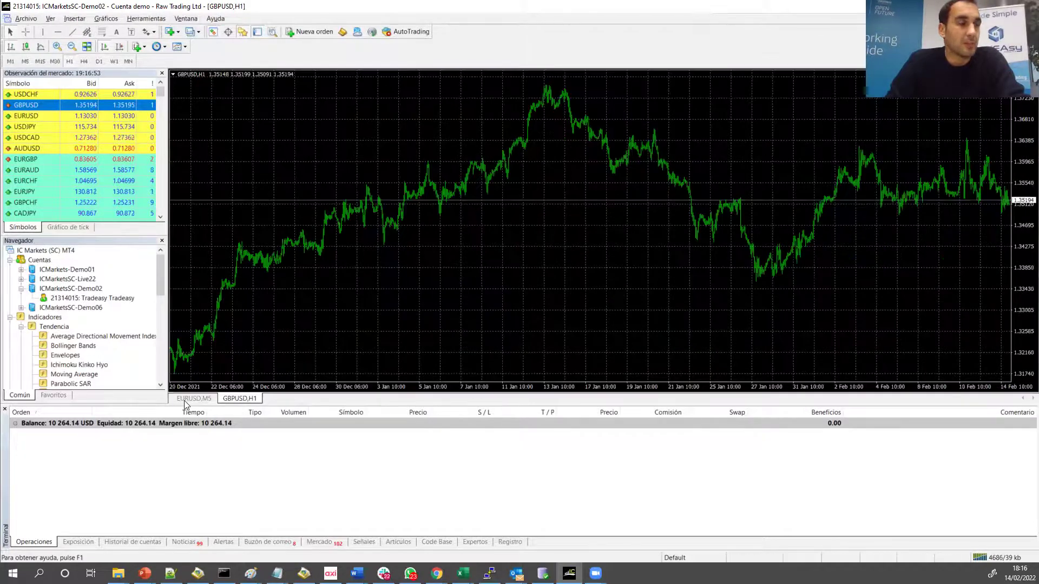
{"action": "left_click", "coordinate": [199, 400]}
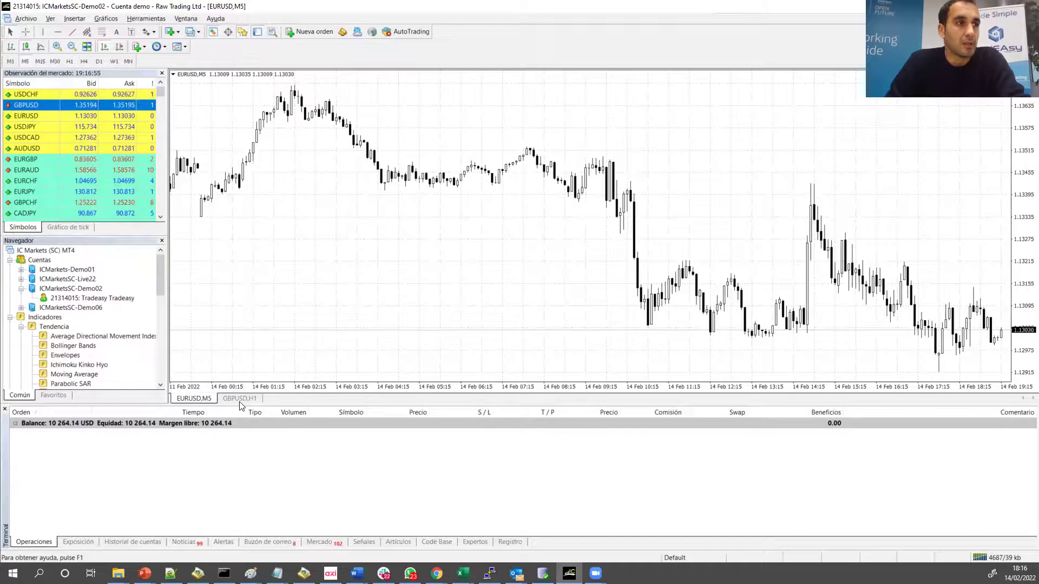
{"action": "left_click", "coordinate": [202, 401]}
{"action": "left_click", "coordinate": [201, 401]}
{"action": "left_click", "coordinate": [252, 400]}
{"action": "left_click", "coordinate": [192, 401]}
{"action": "left_click", "coordinate": [253, 400]}
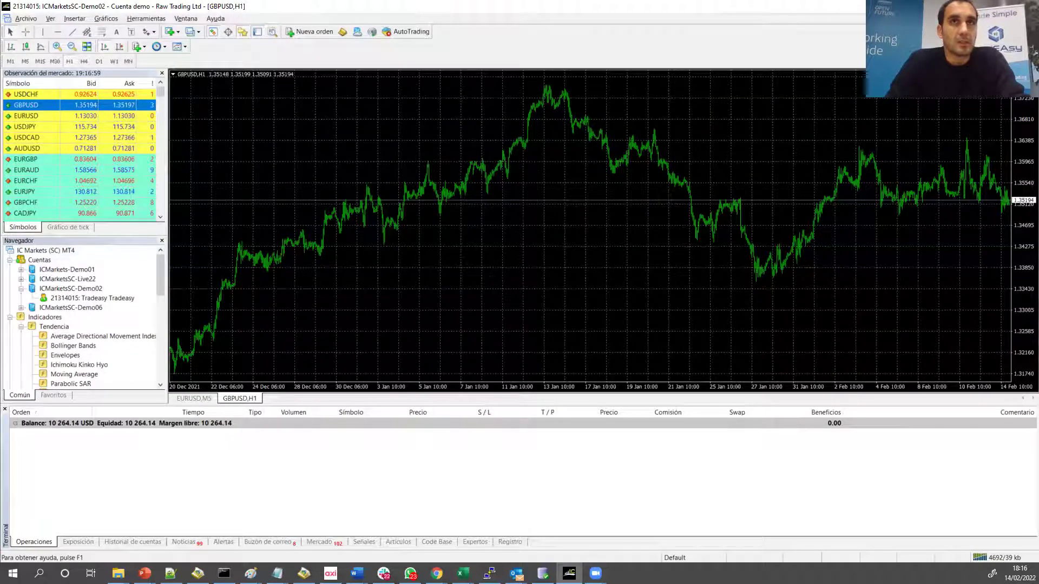
{"action": "left_click", "coordinate": [1021, 18]}
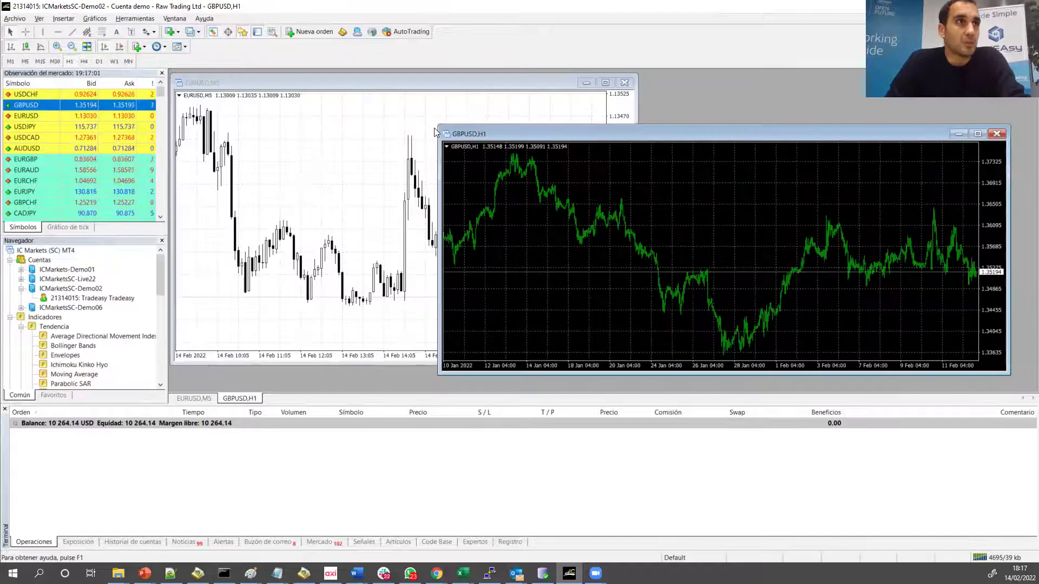
Shrink the GBPUSD chart window, place it beside the EURUSD chart, and tile both windows across the workspace.
{"action": "left_click_drag", "start_coordinate": [439, 374], "coordinate": [708, 391]}
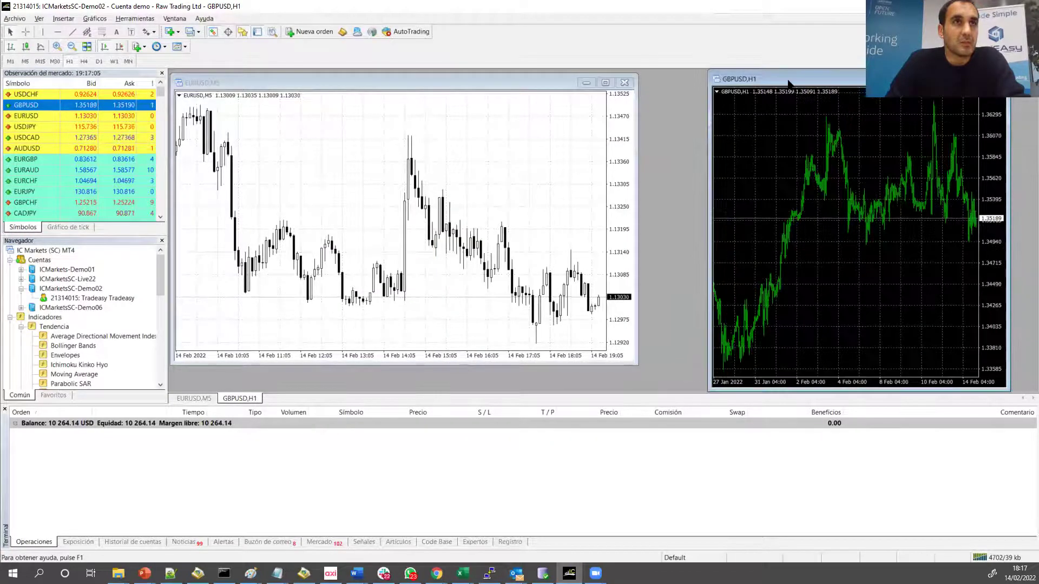
{"action": "left_click_drag", "start_coordinate": [791, 80], "coordinate": [820, 78]}
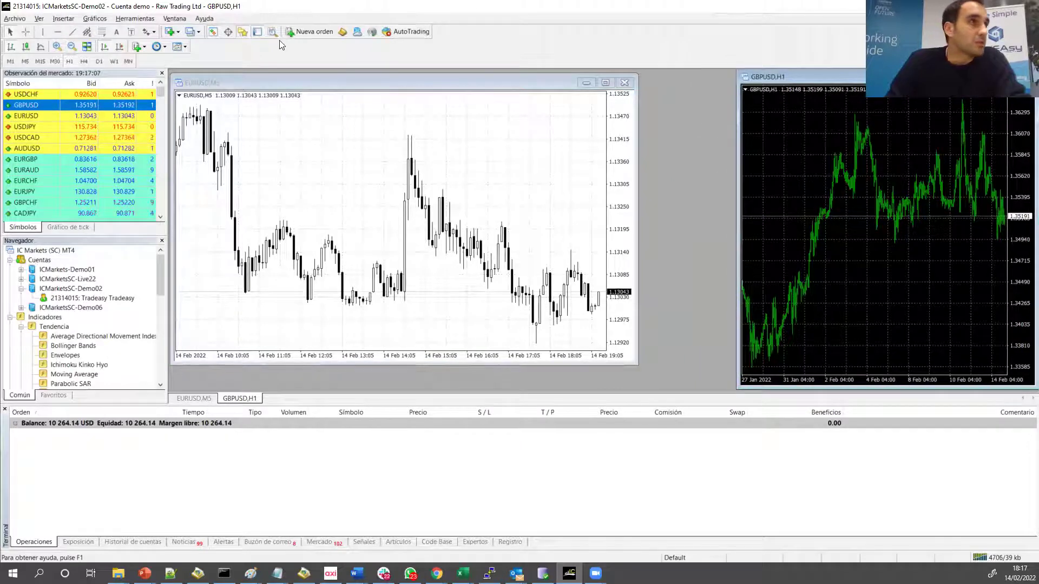
{"action": "left_click", "coordinate": [85, 47]}
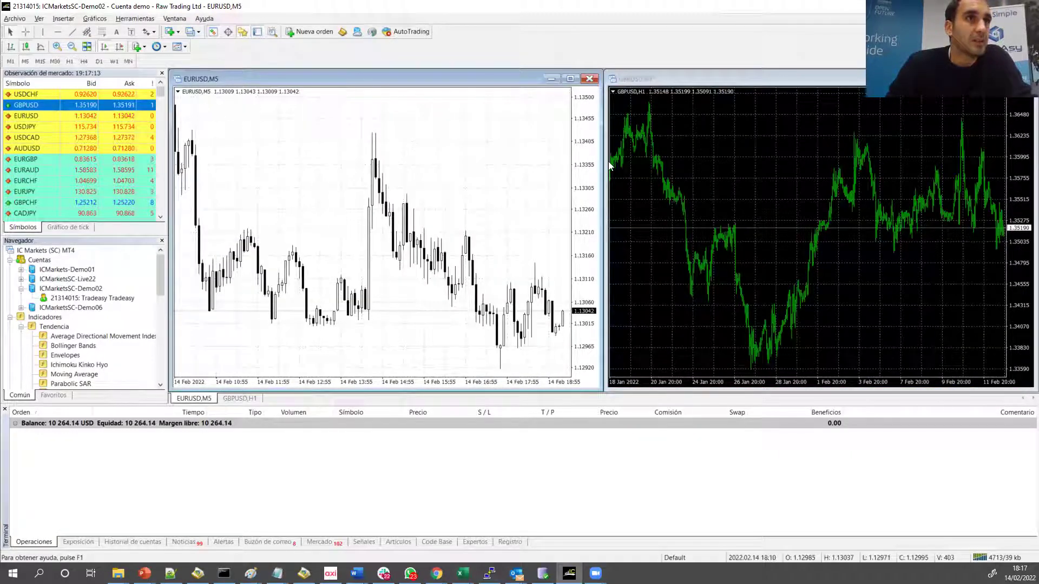
Open a USDCAD chart and a second EURUSD chart from the market watch, tile all four, and activate GBPUSD.
{"action": "left_click_drag", "start_coordinate": [605, 71], "coordinate": [634, 240]}
{"action": "left_click_drag", "start_coordinate": [24, 137], "coordinate": [722, 144]}
{"action": "left_click_drag", "start_coordinate": [24, 116], "coordinate": [659, 102]}
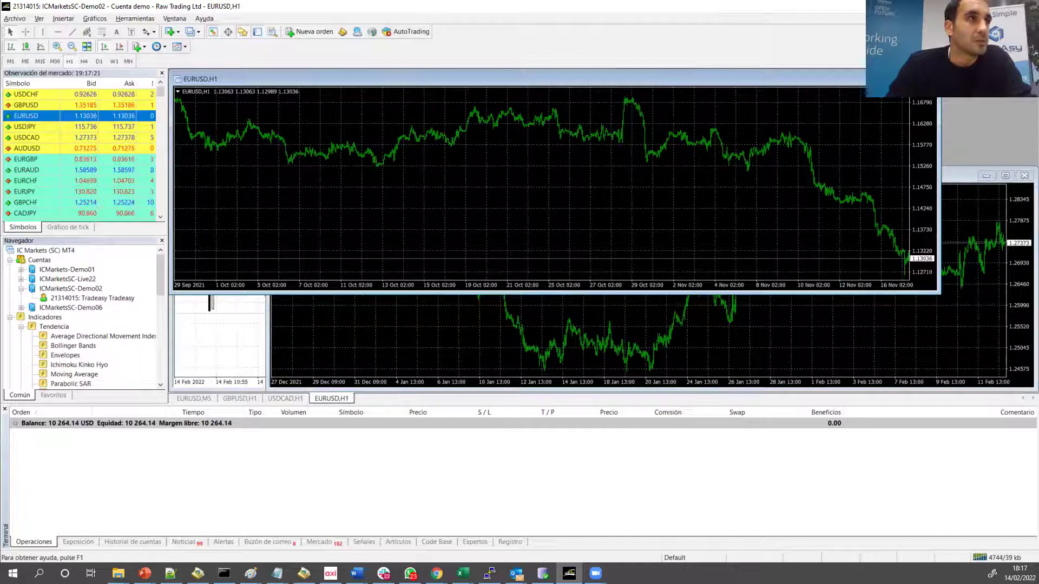
{"action": "left_click", "coordinate": [87, 47]}
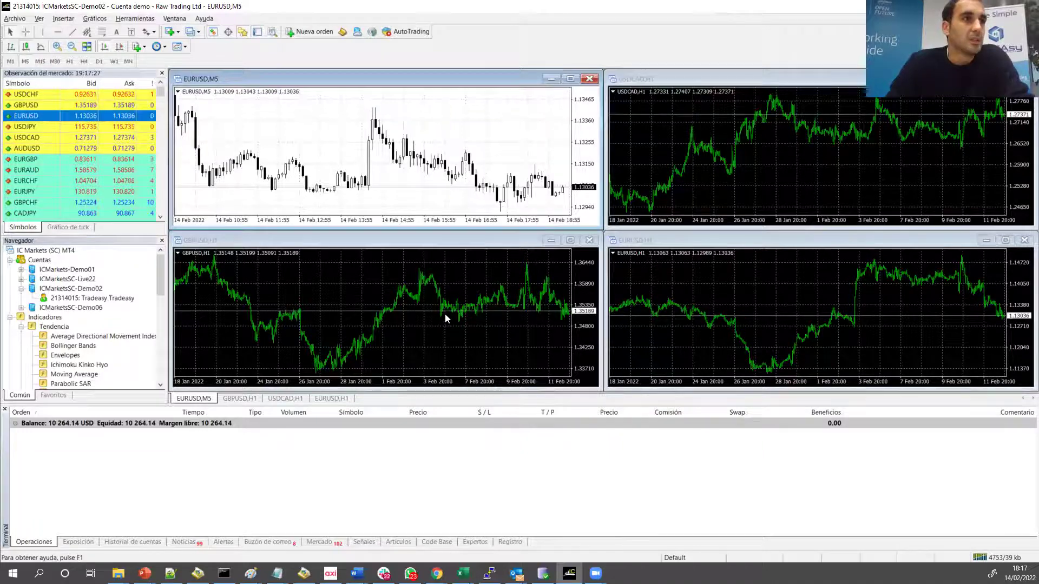
{"action": "left_click", "coordinate": [521, 313]}
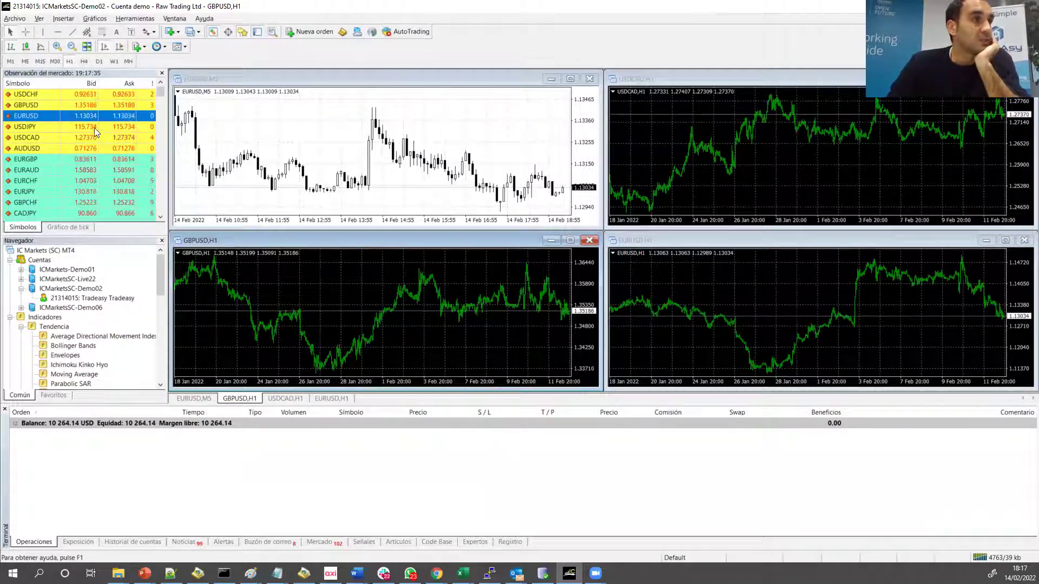
Hide the Terminal and Navigator windows and show both of them again.
{"action": "left_click", "coordinate": [5, 410]}
{"action": "left_click", "coordinate": [161, 326]}
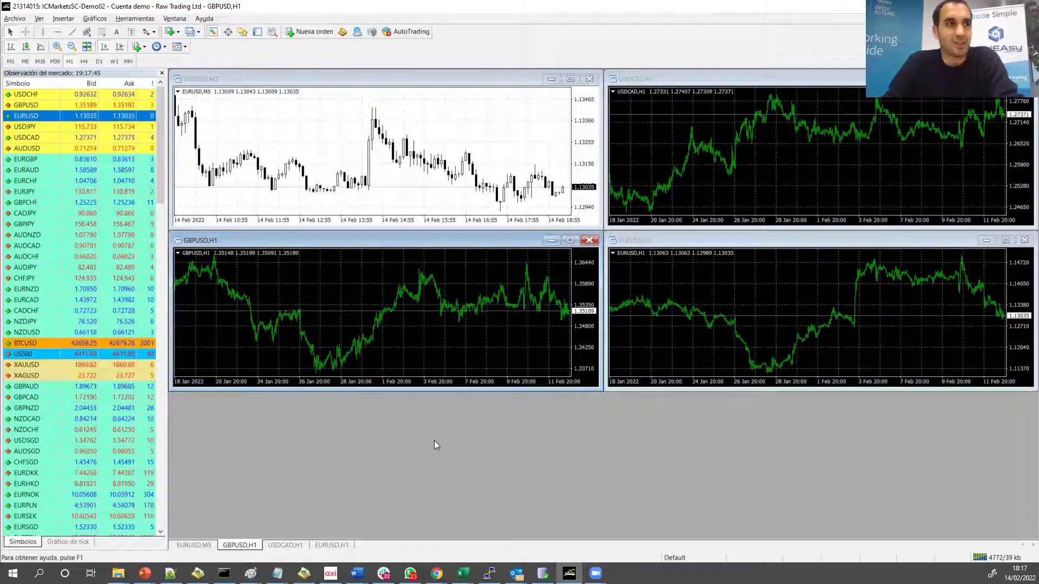
{"action": "left_click", "coordinate": [257, 32]}
{"action": "left_click", "coordinate": [256, 33]}
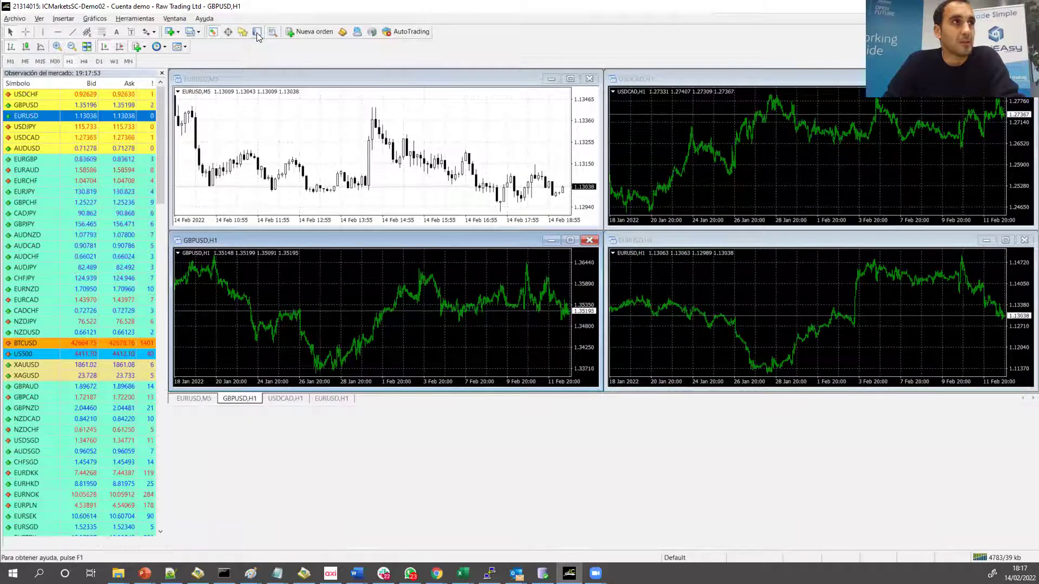
{"action": "left_click", "coordinate": [256, 33]}
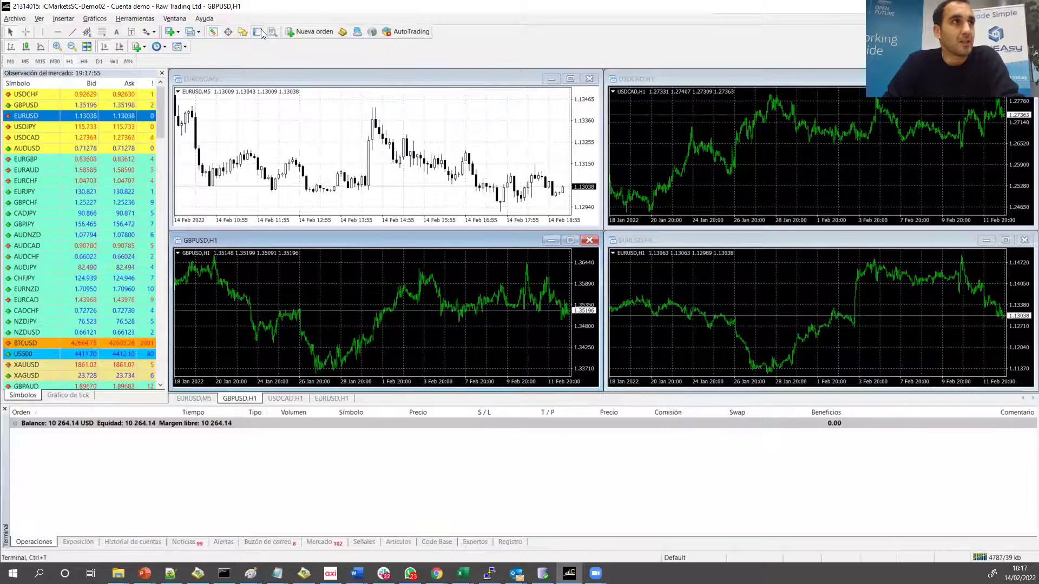
{"action": "left_click", "coordinate": [243, 32]}
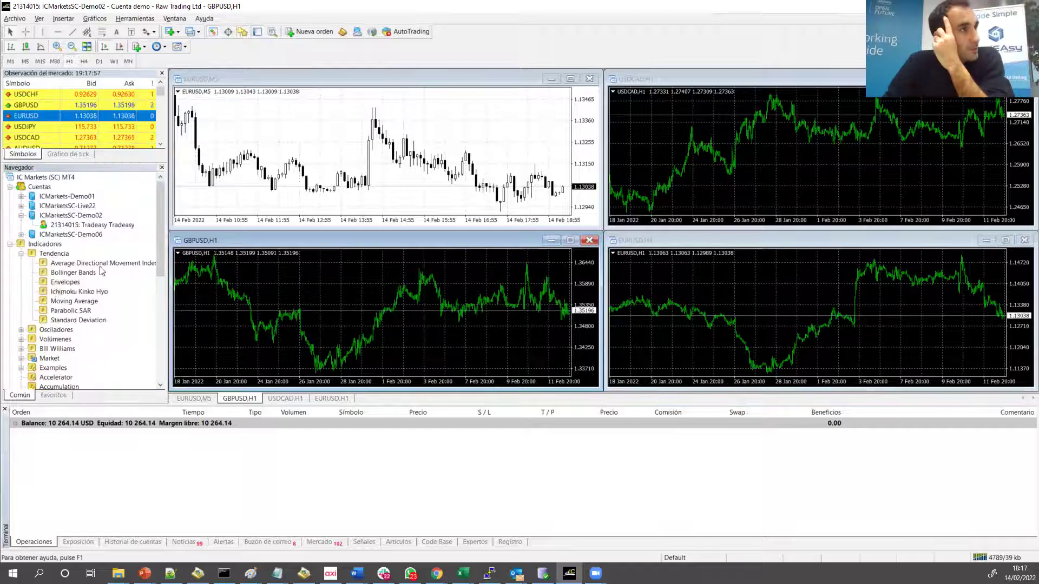
Enlarge the market watch downwards over the Navigator and look through its symbol list.
{"action": "scroll", "coordinate": [78, 224], "scroll_direction": "down", "scroll_amount": 2}
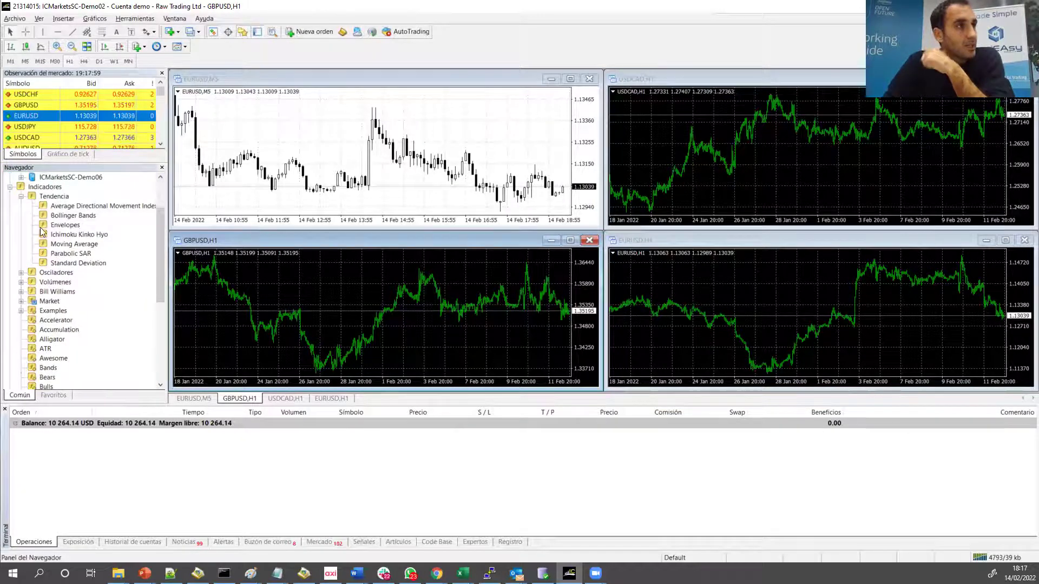
{"action": "scroll", "coordinate": [42, 232], "scroll_direction": "up", "scroll_amount": 1}
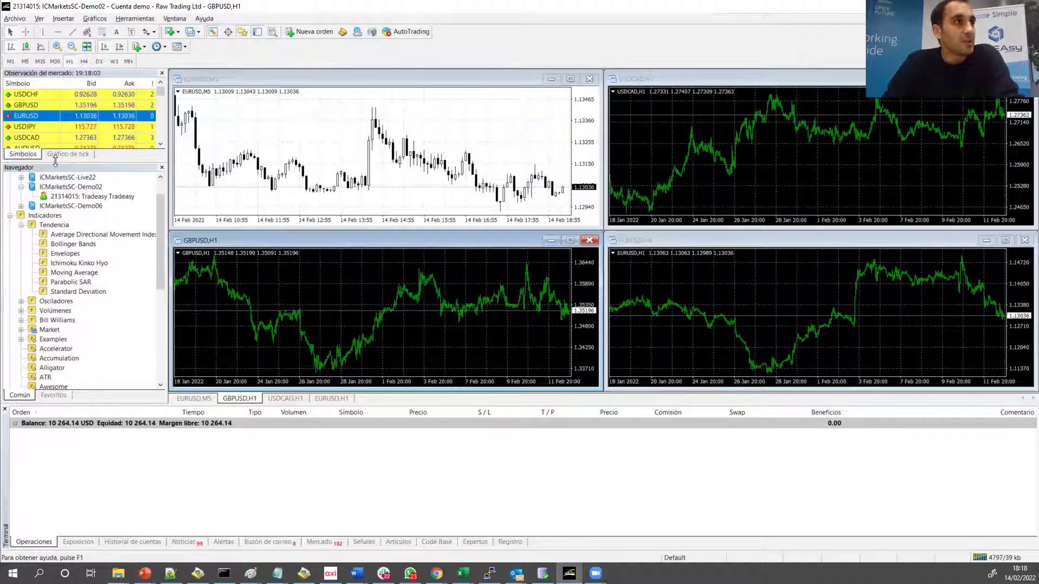
{"action": "left_click_drag", "start_coordinate": [68, 163], "coordinate": [68, 286]}
{"action": "scroll", "coordinate": [75, 163], "scroll_direction": "down", "scroll_amount": 5}
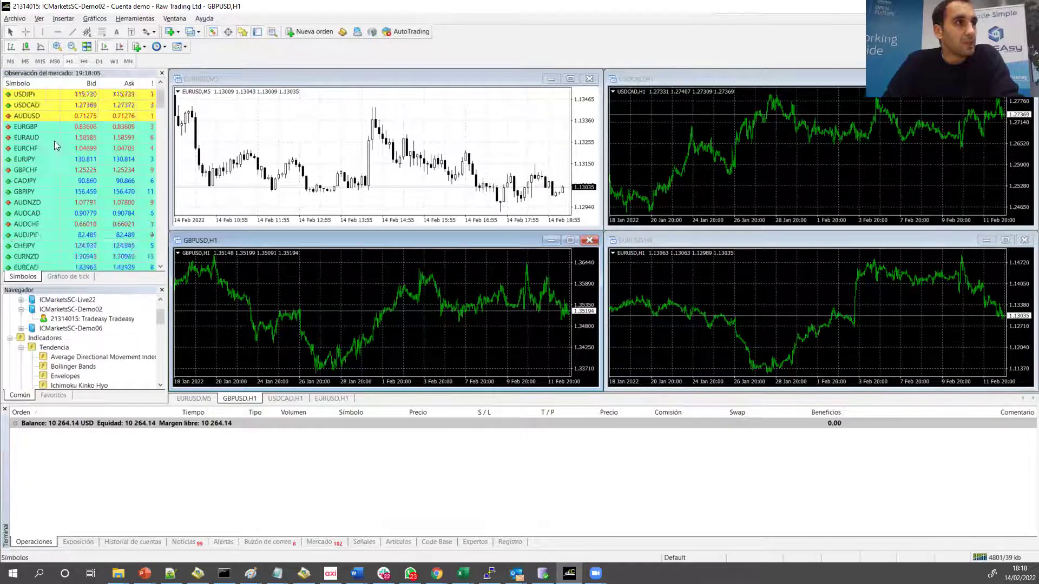
{"action": "scroll", "coordinate": [75, 164], "scroll_direction": "up", "scroll_amount": 4}
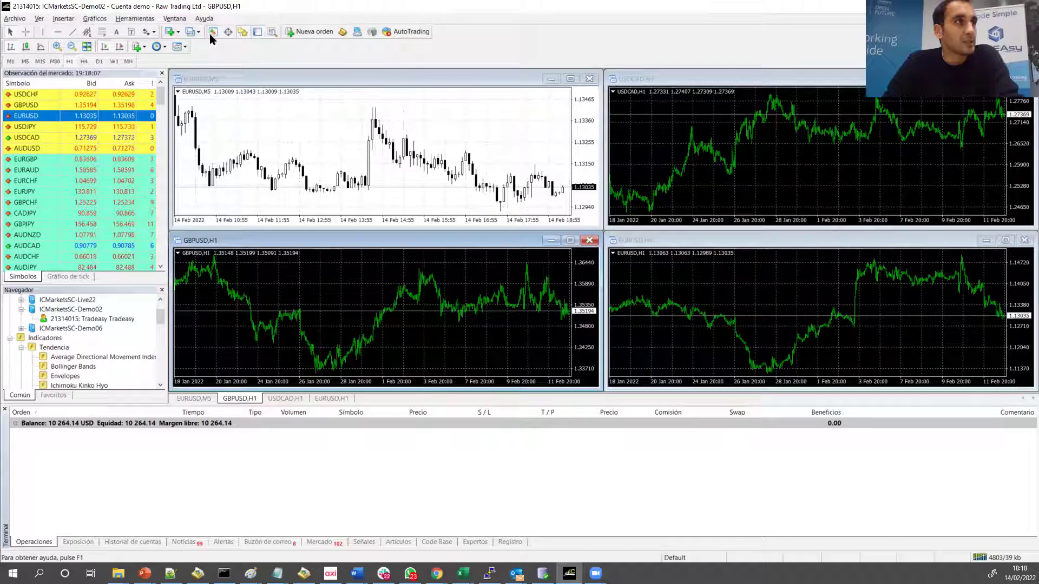
Hide the market watch and show it again.
{"action": "left_click", "coordinate": [212, 33]}
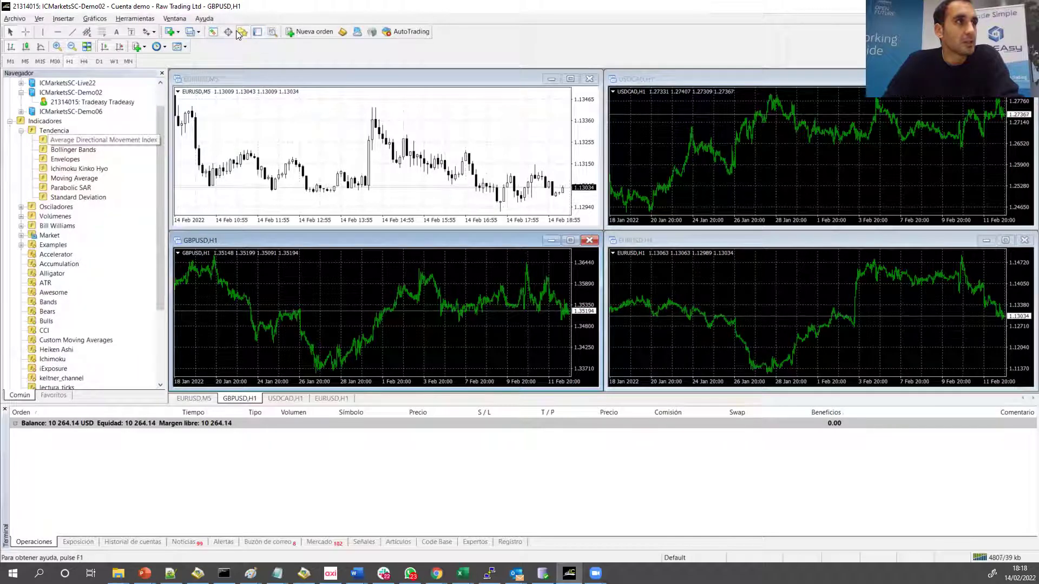
{"action": "left_click", "coordinate": [212, 33]}
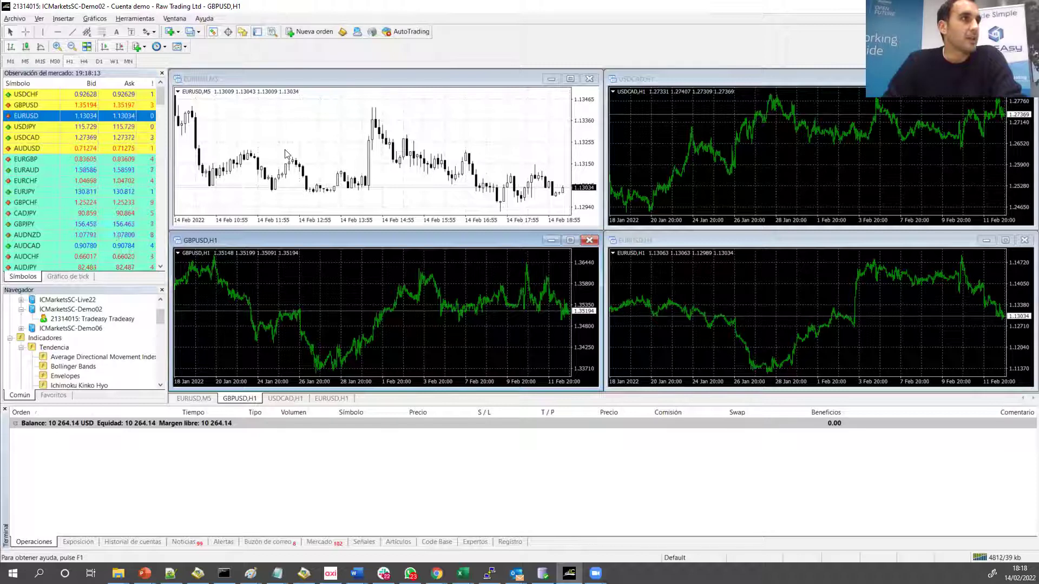
Activate the EURUSD M5 chart and collapse the accounts branch in the Navigator.
{"action": "left_click", "coordinate": [232, 168]}
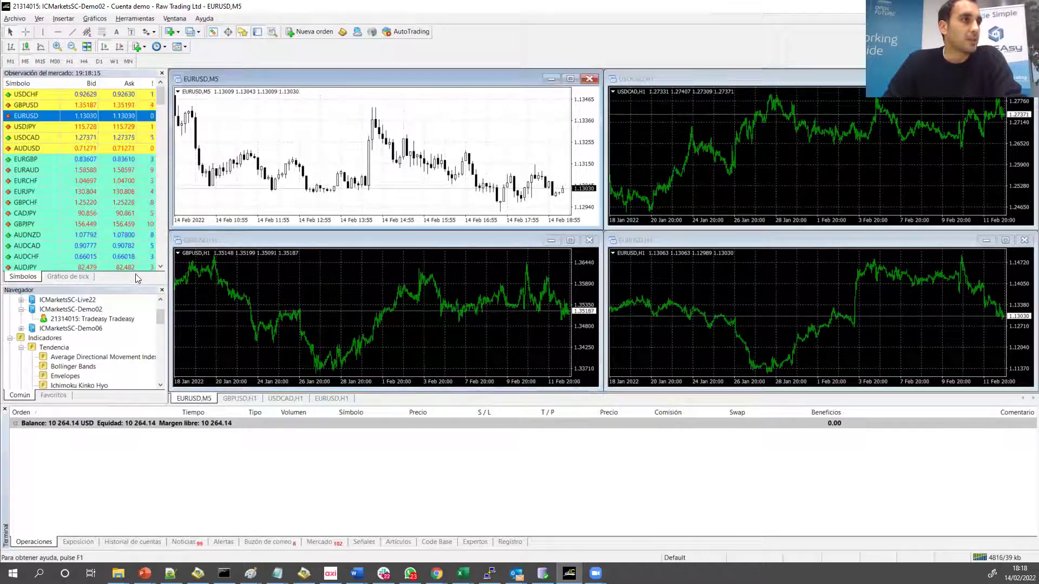
{"action": "scroll", "coordinate": [62, 332], "scroll_direction": "up", "scroll_amount": 1}
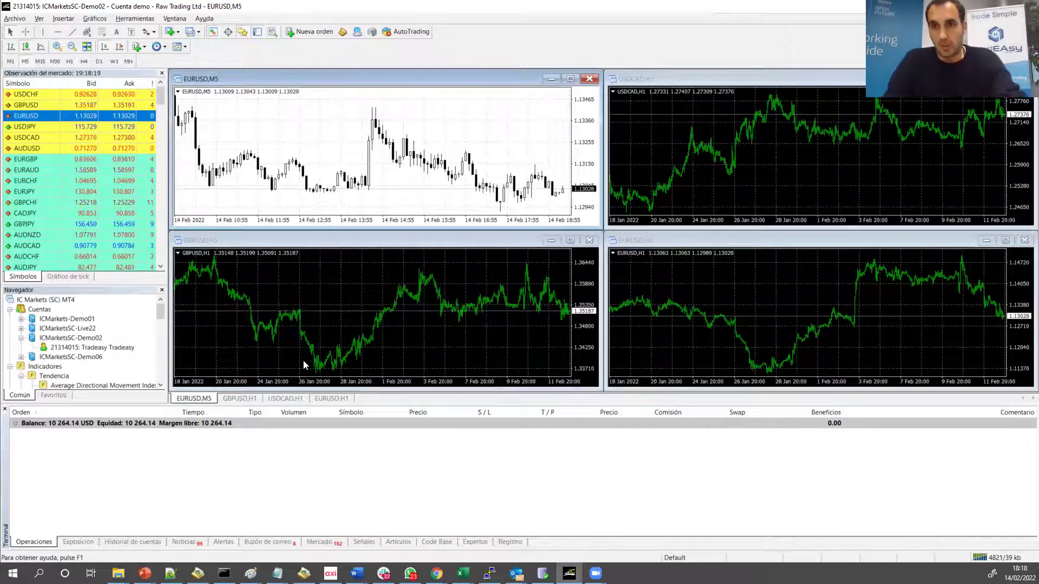
{"action": "scroll", "coordinate": [328, 188], "scroll_direction": "up", "scroll_amount": 1}
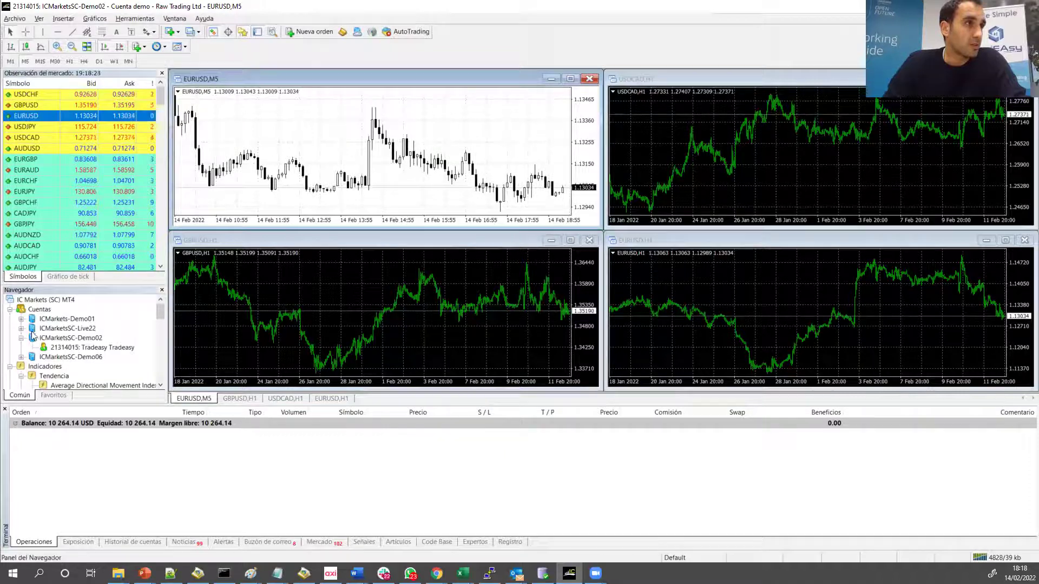
{"action": "left_click", "coordinate": [11, 310]}
{"action": "scroll", "coordinate": [72, 347], "scroll_direction": "down", "scroll_amount": 2}
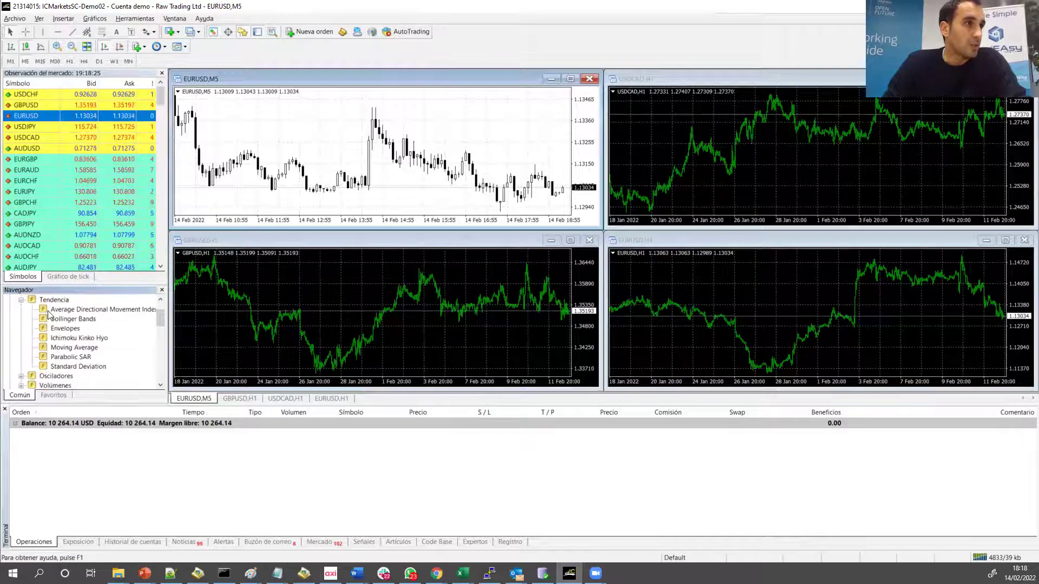
{"action": "scroll", "coordinate": [61, 337], "scroll_direction": "up", "scroll_amount": 2}
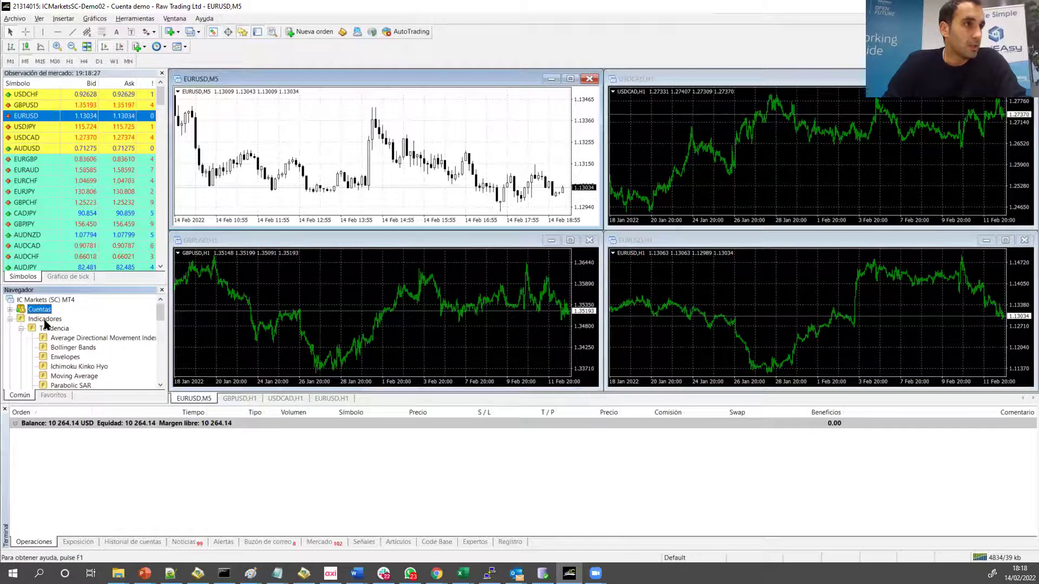
Add a 200-period simple Moving Average on the close to the EURUSD M5 chart, in MediumBlue with a thicker line.
{"action": "scroll", "coordinate": [82, 352], "scroll_direction": "down", "scroll_amount": 1}
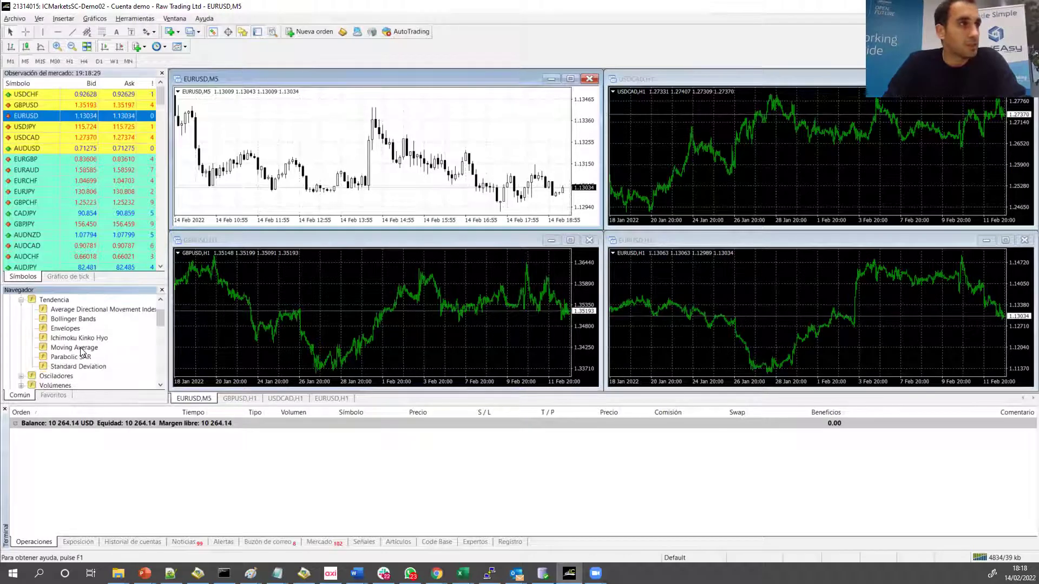
{"action": "left_click", "coordinate": [63, 348]}
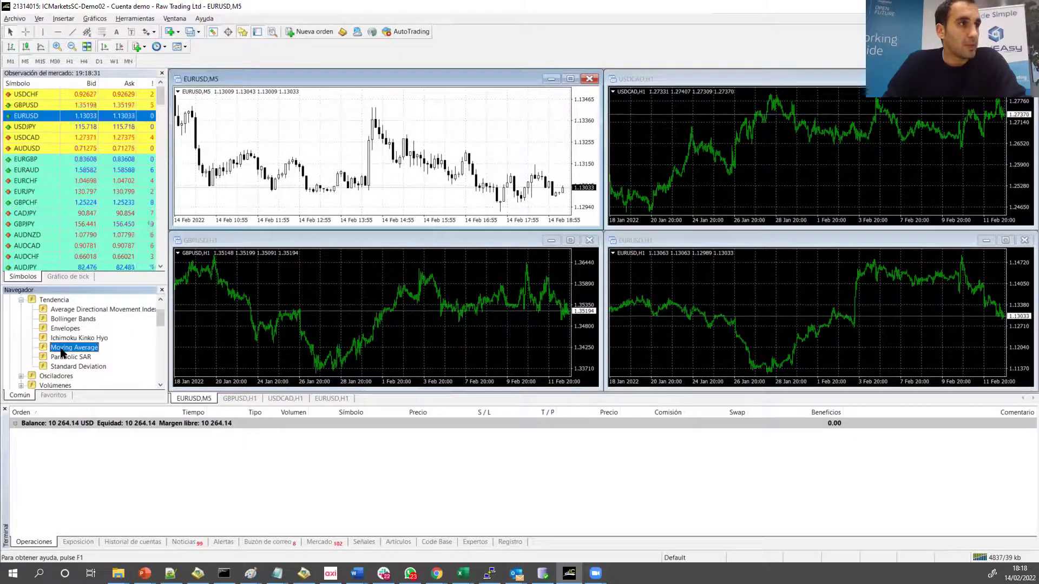
{"action": "left_click_drag", "start_coordinate": [63, 352], "coordinate": [157, 284]}
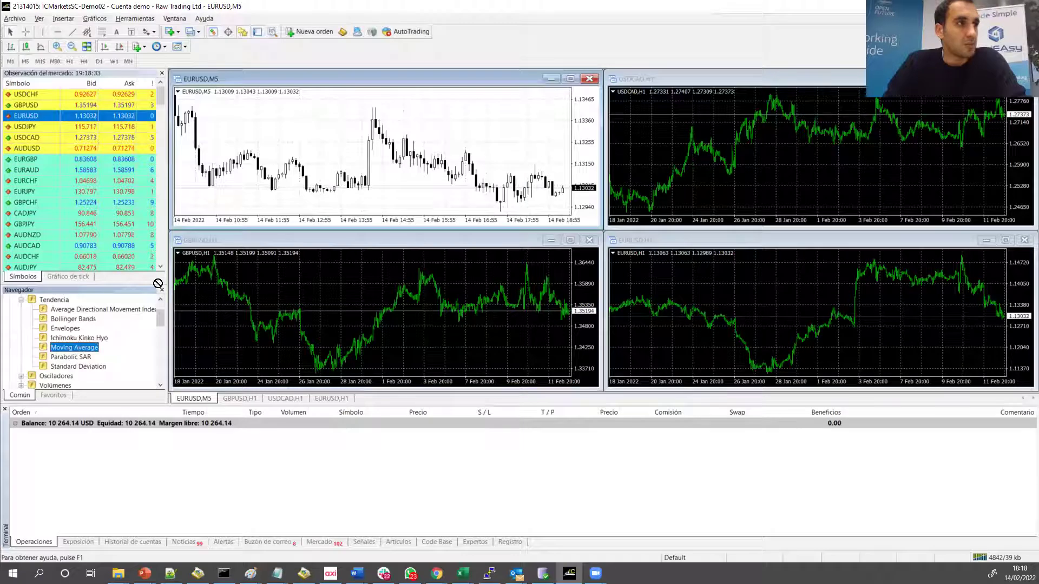
{"action": "left_click_drag", "start_coordinate": [386, 187], "coordinate": [423, 187]}
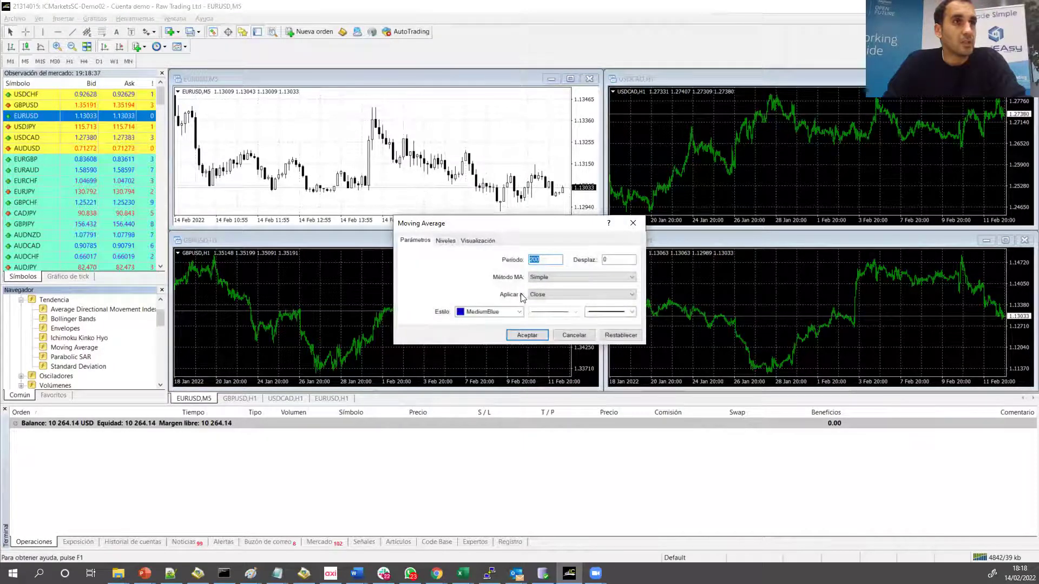
{"action": "left_click", "coordinate": [611, 312]}
{"action": "left_click", "coordinate": [607, 325]}
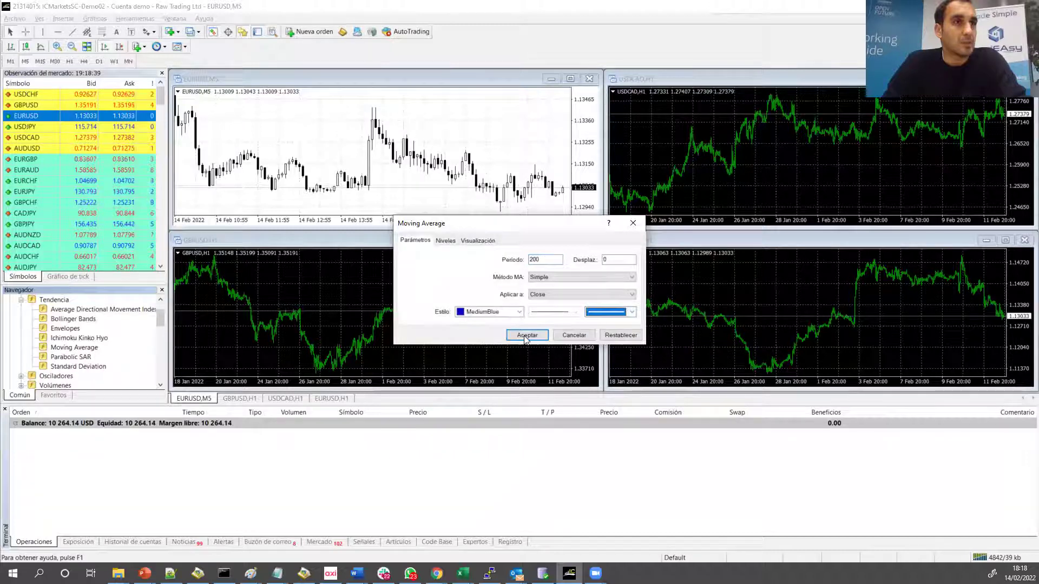
{"action": "left_click", "coordinate": [526, 336]}
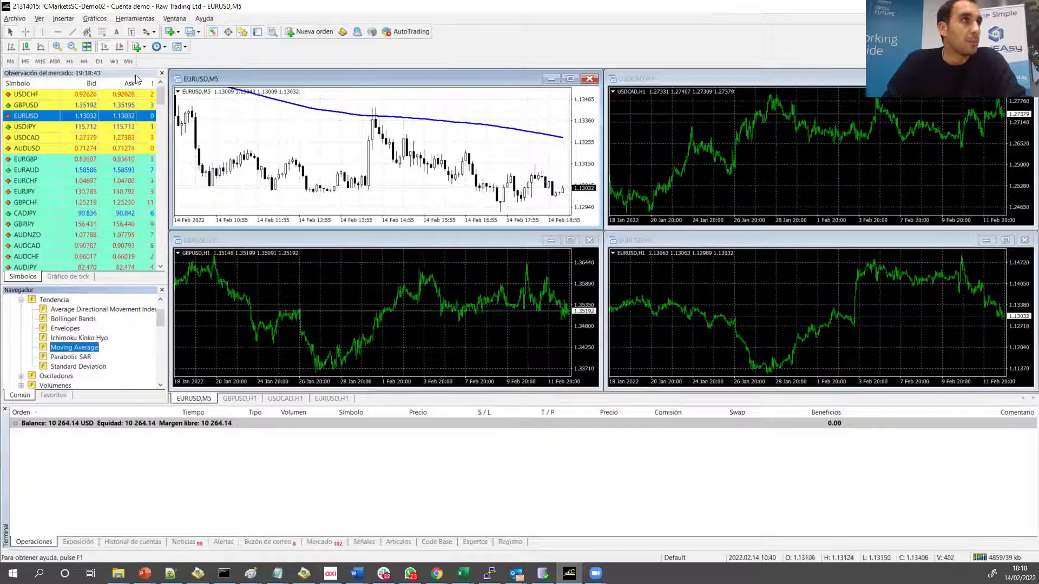
Activate the USDCAD chart and insert the Moving Average trend indicator with period 200, method Simple, applied to Close.
{"action": "left_click", "coordinate": [629, 79]}
{"action": "left_click", "coordinate": [90, 19]}
{"action": "mouse_move", "coordinate": [64, 20]}
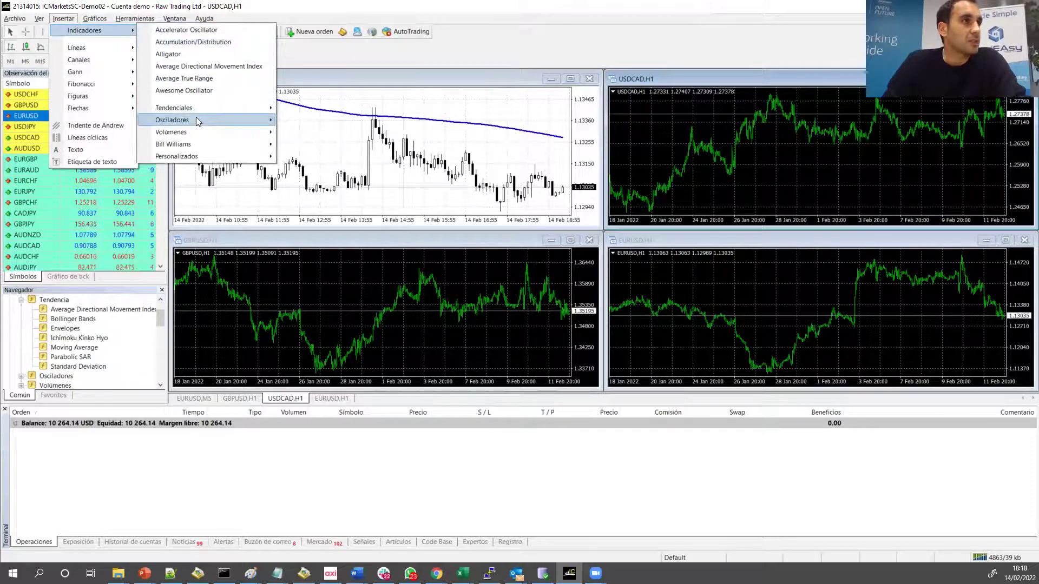
{"action": "mouse_move", "coordinate": [194, 107]}
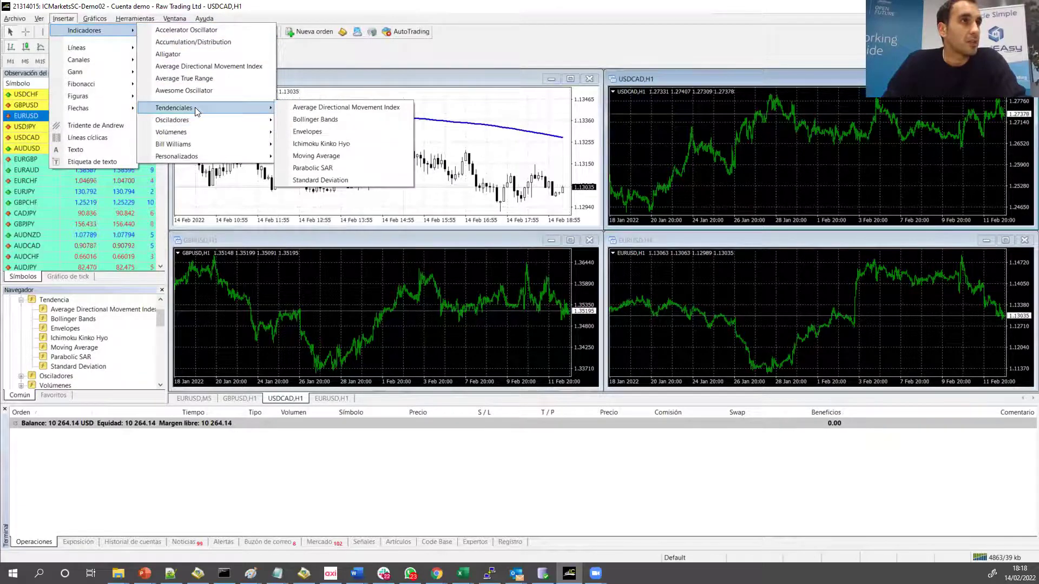
{"action": "left_click", "coordinate": [324, 156]}
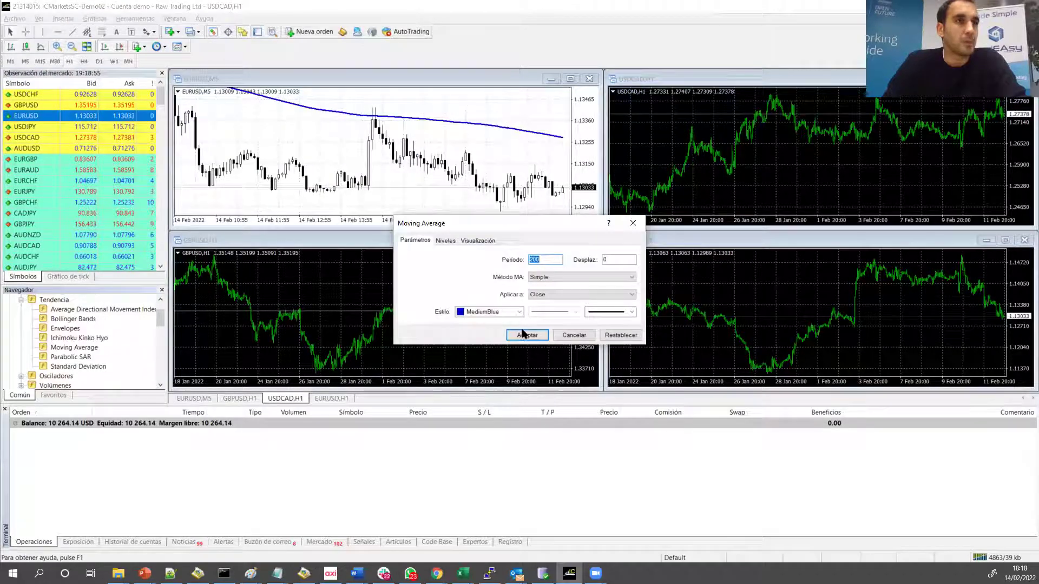
{"action": "left_click", "coordinate": [526, 336]}
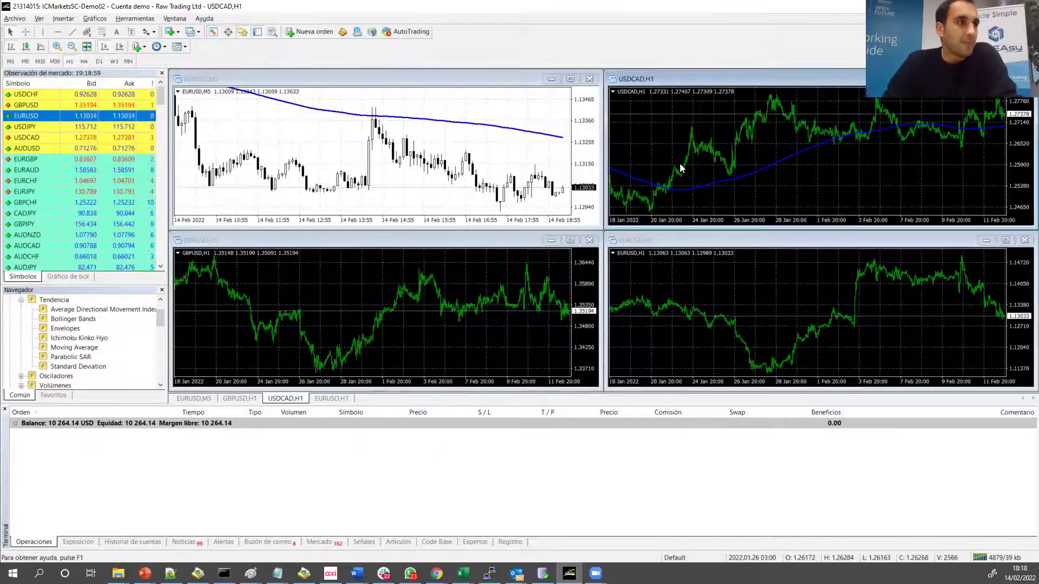
Activate the EURUSD M5 chart, find the RSI custom indicator in the Navigator, and place it on that chart.
{"action": "left_click", "coordinate": [469, 131]}
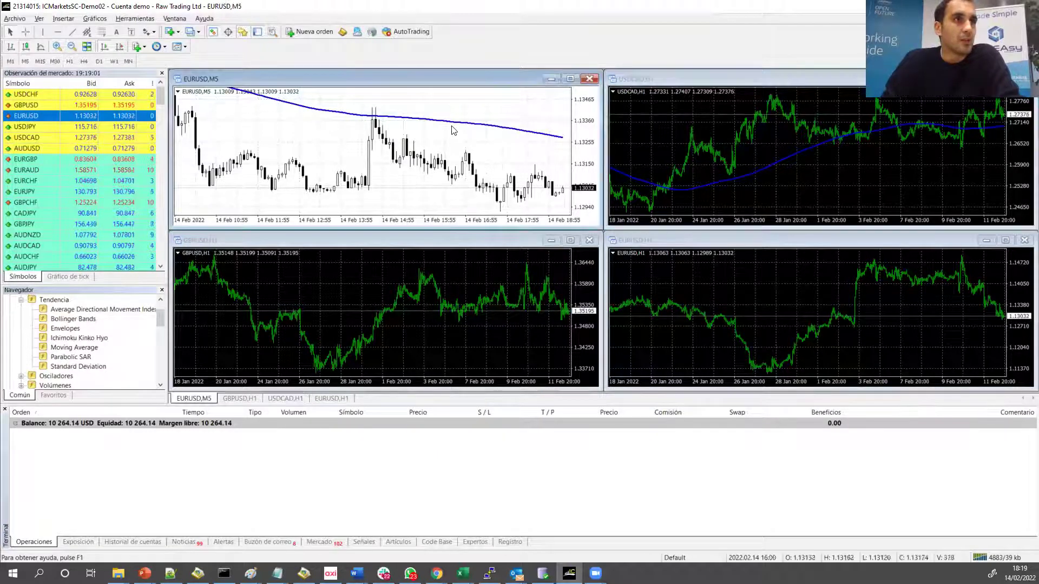
{"action": "left_click", "coordinate": [76, 339]}
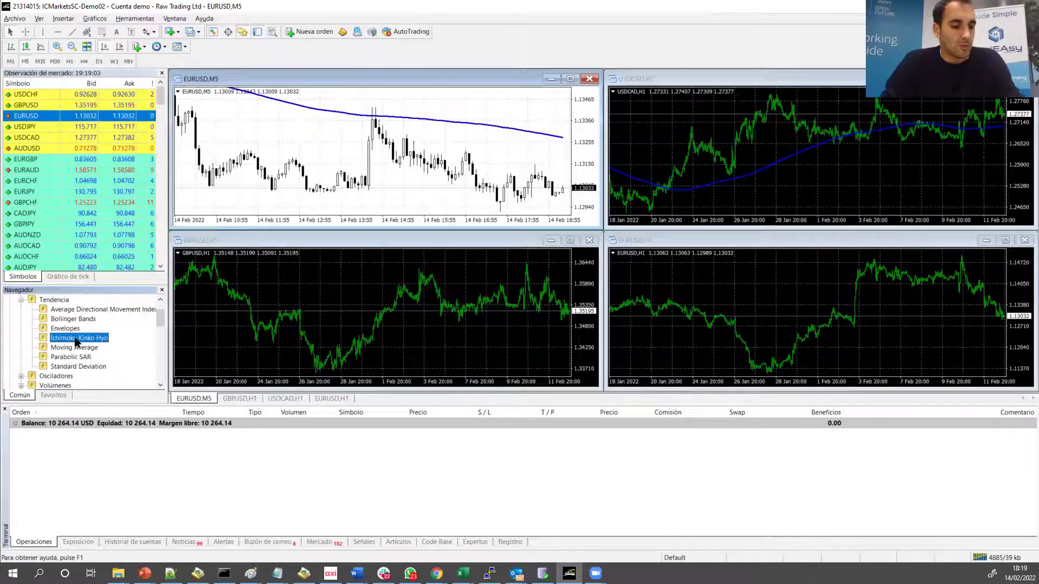
{"action": "key", "text": "r"}
{"action": "left_click", "coordinate": [44, 338]}
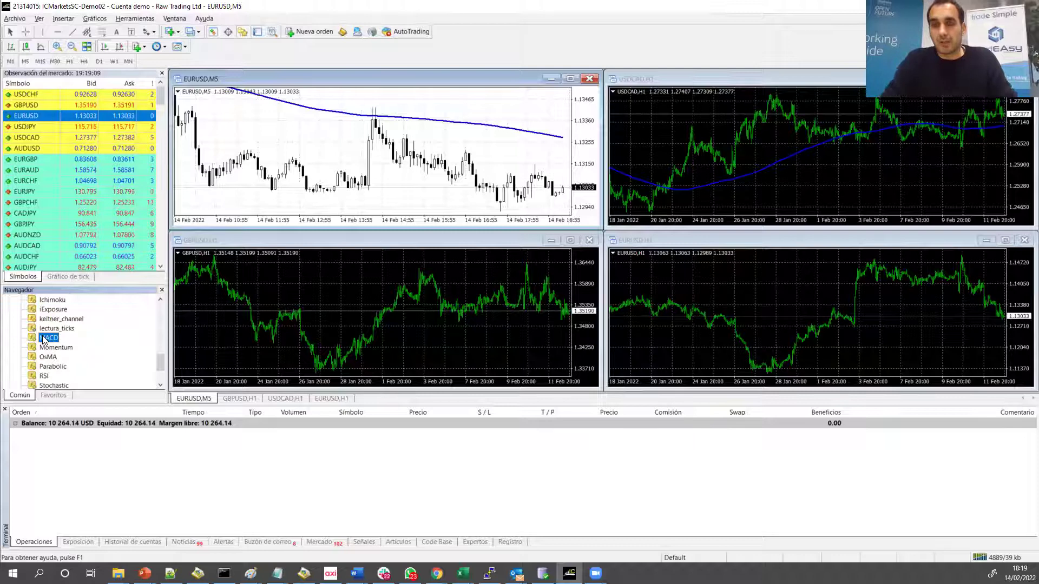
{"action": "scroll", "coordinate": [42, 336], "scroll_direction": "up", "scroll_amount": 10}
{"action": "left_click", "coordinate": [73, 348]}
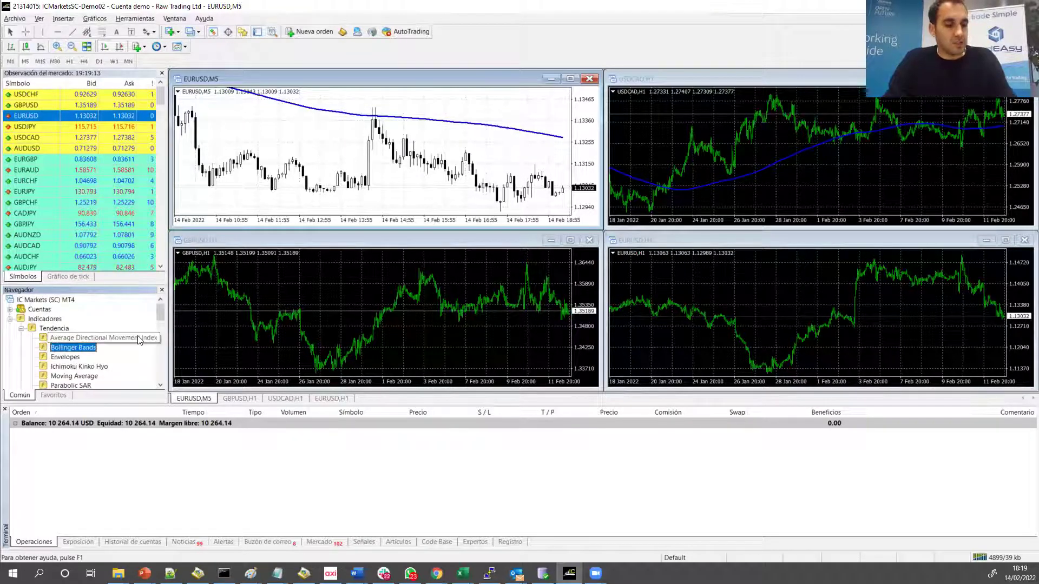
{"action": "key", "text": "r"}
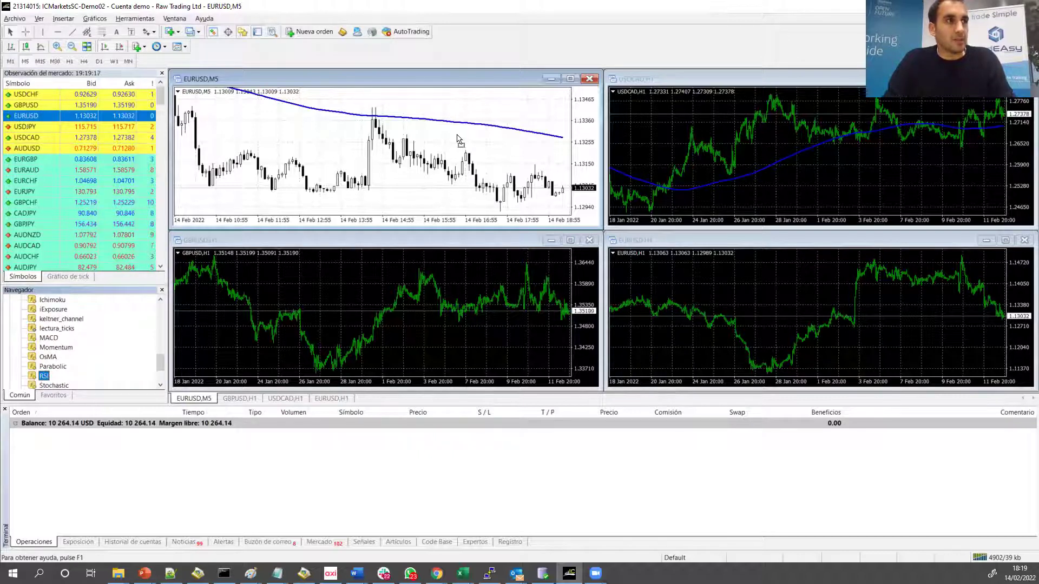
Review the RSI's colour settings and input parameters, and accept the indicator with a period of 14.
{"action": "key", "text": "alt+Tab"}
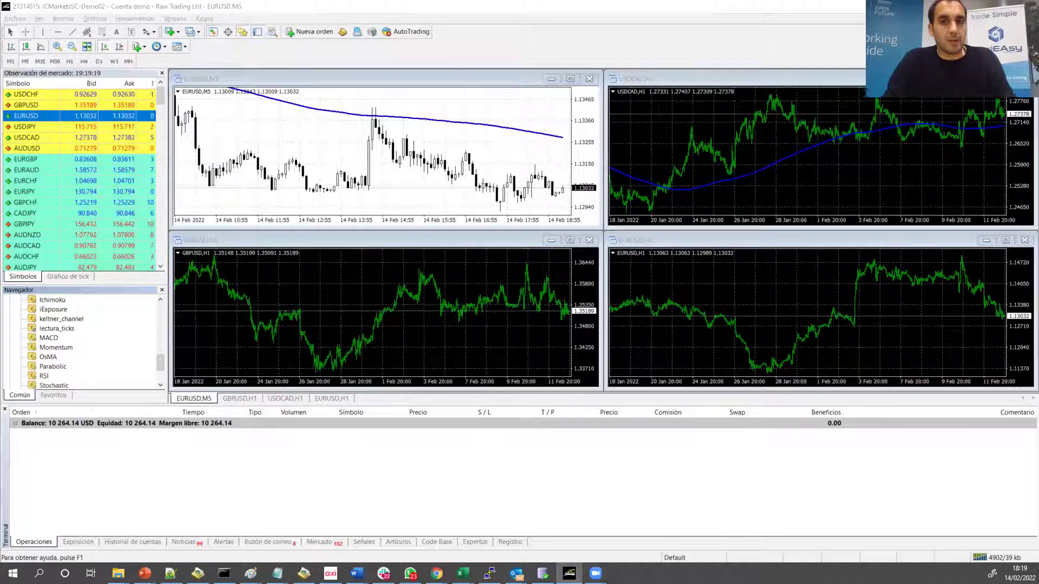
{"action": "left_click", "coordinate": [324, 142]}
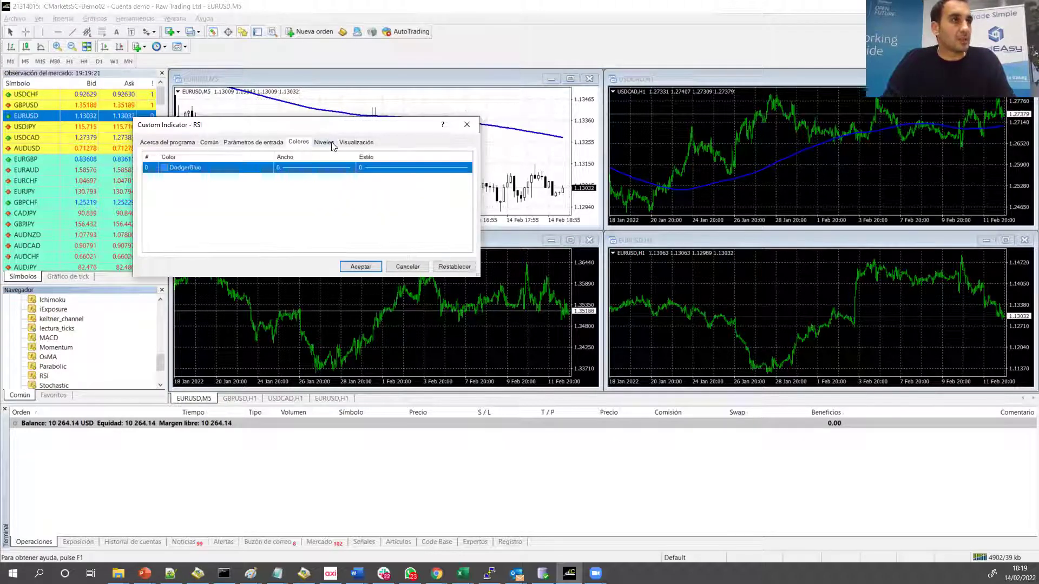
{"action": "left_click", "coordinate": [252, 143]}
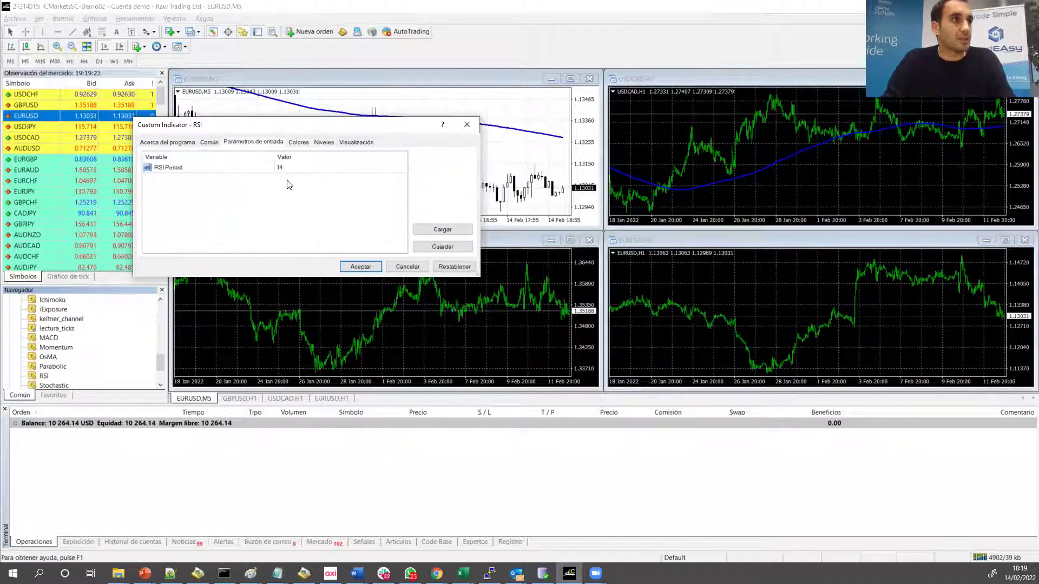
{"action": "left_click", "coordinate": [350, 271]}
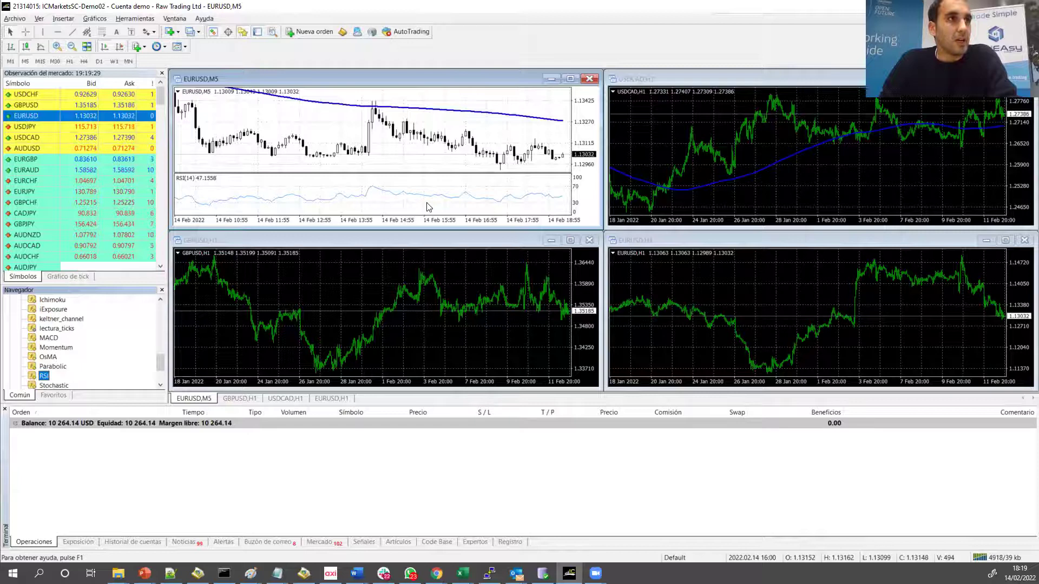
Inspect the context options of the RSI window and the Moving Average line on the EURUSD M5 chart.
{"action": "right_click", "coordinate": [188, 177]}
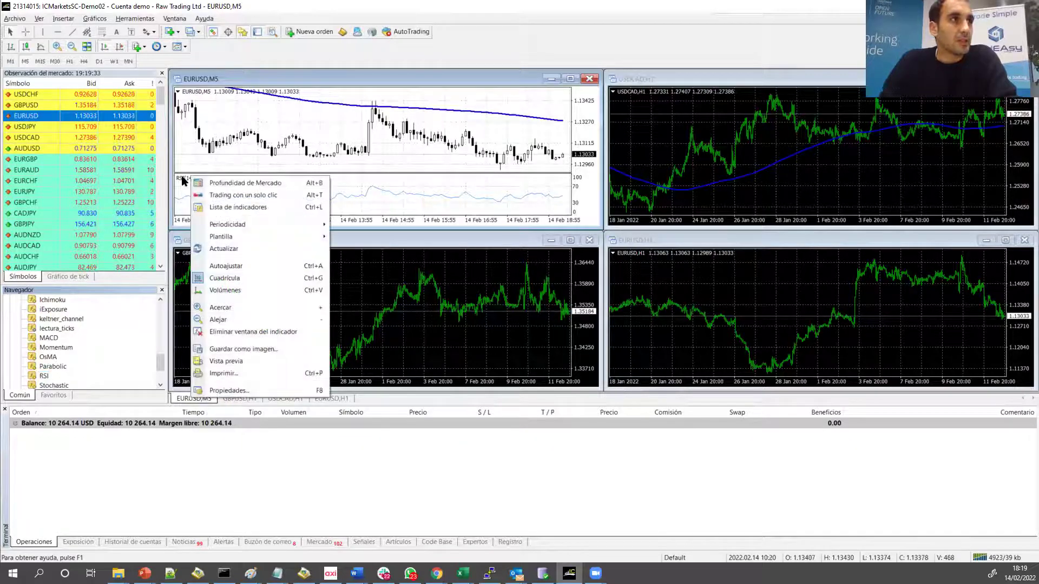
{"action": "left_click", "coordinate": [198, 168]}
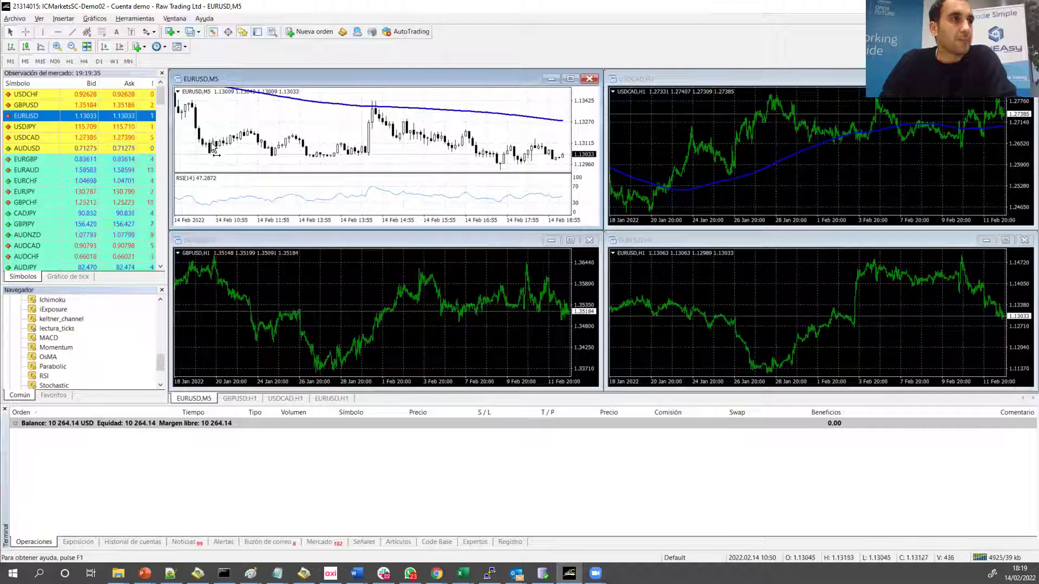
{"action": "right_click", "coordinate": [324, 104]}
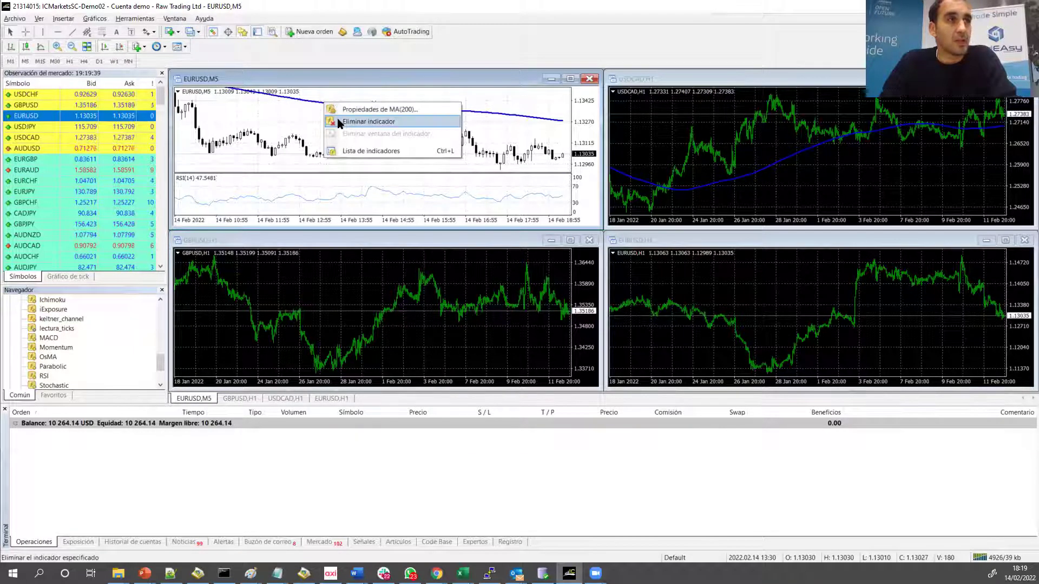
{"action": "left_click", "coordinate": [293, 122]}
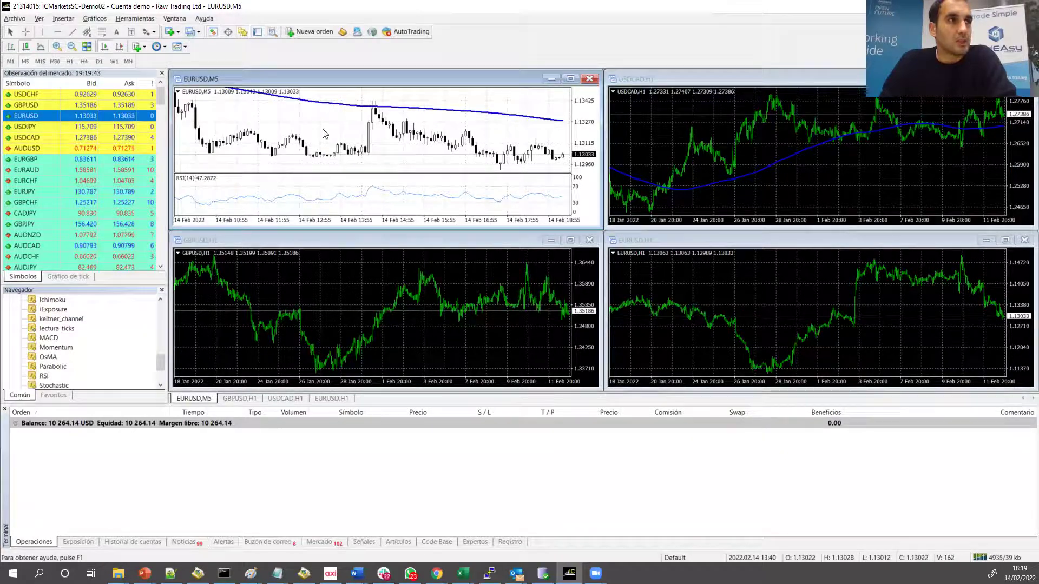
Open the list of indicators on the EURUSD M5 chart and remove the RSI from it.
{"action": "right_click", "coordinate": [301, 123]}
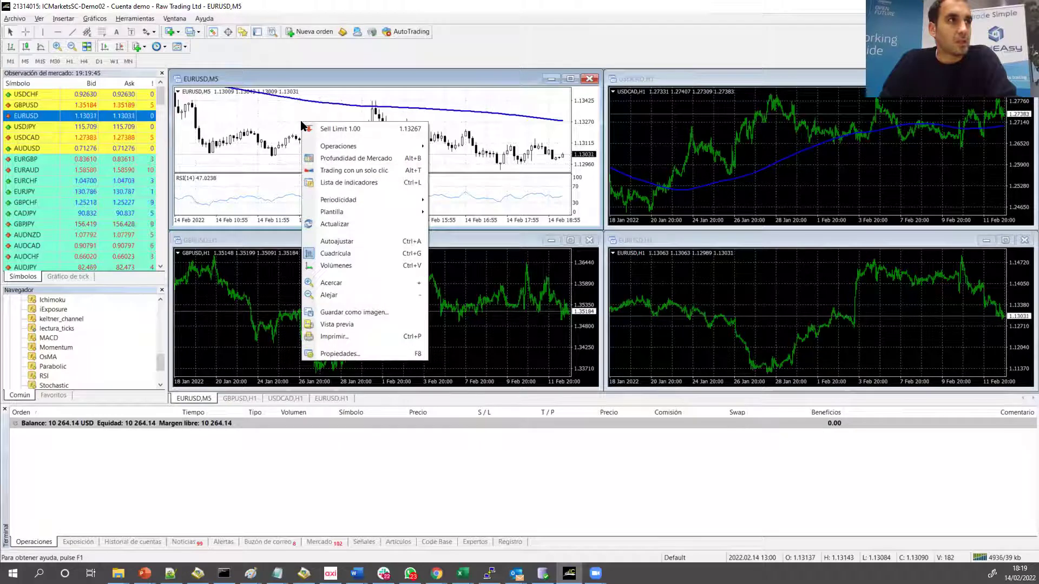
{"action": "left_click", "coordinate": [332, 188]}
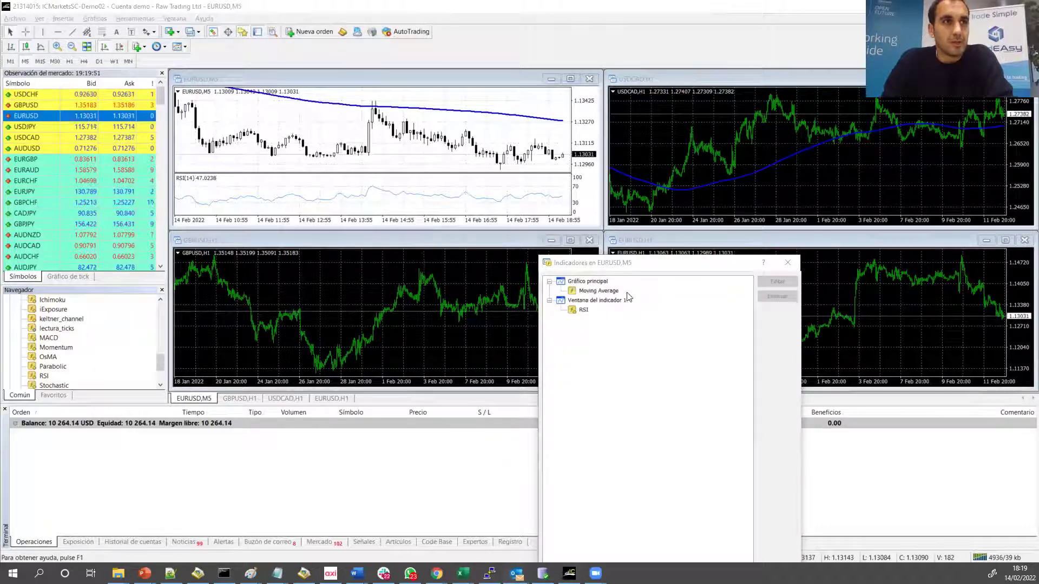
{"action": "left_click_drag", "start_coordinate": [632, 266], "coordinate": [514, 358]}
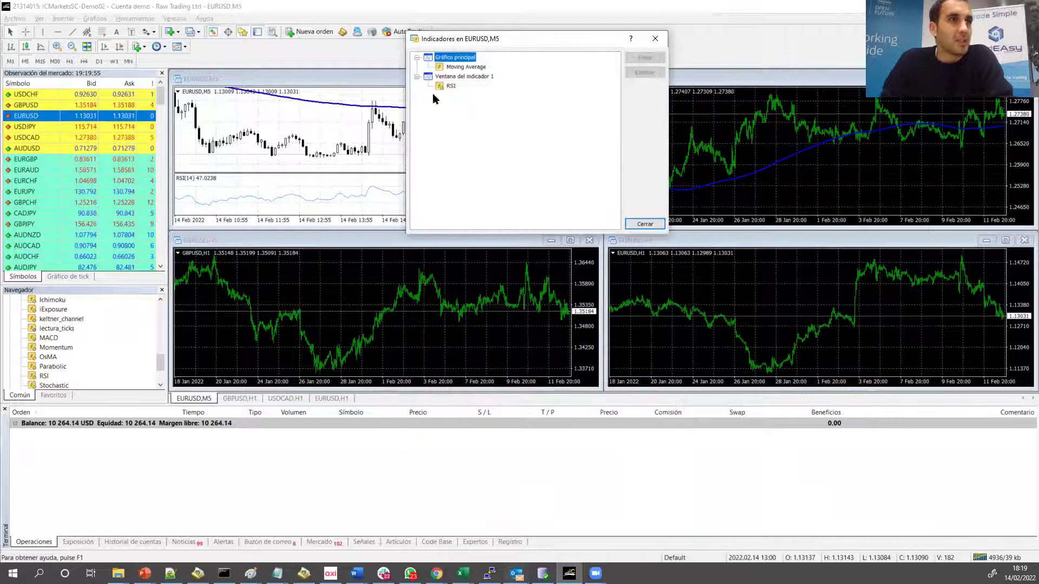
{"action": "left_click_drag", "start_coordinate": [473, 42], "coordinate": [478, 109]}
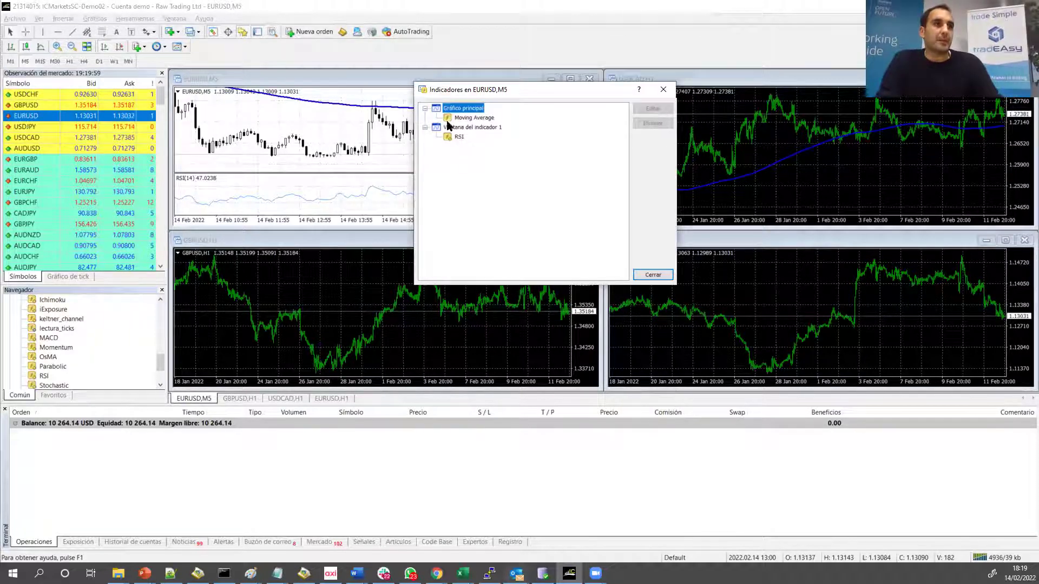
{"action": "left_click", "coordinate": [467, 118]}
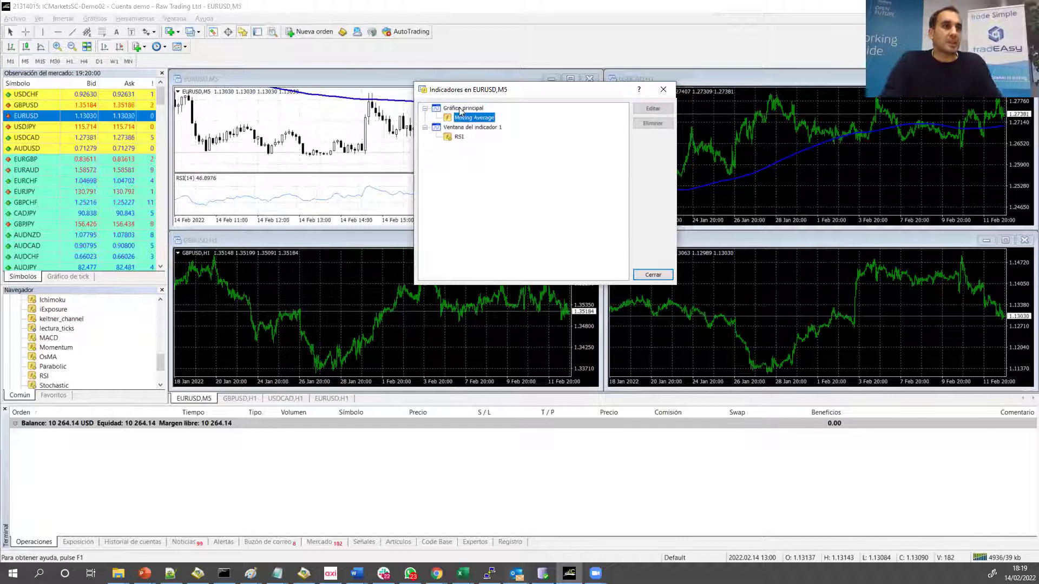
{"action": "left_click", "coordinate": [460, 137]}
{"action": "left_click", "coordinate": [654, 124]}
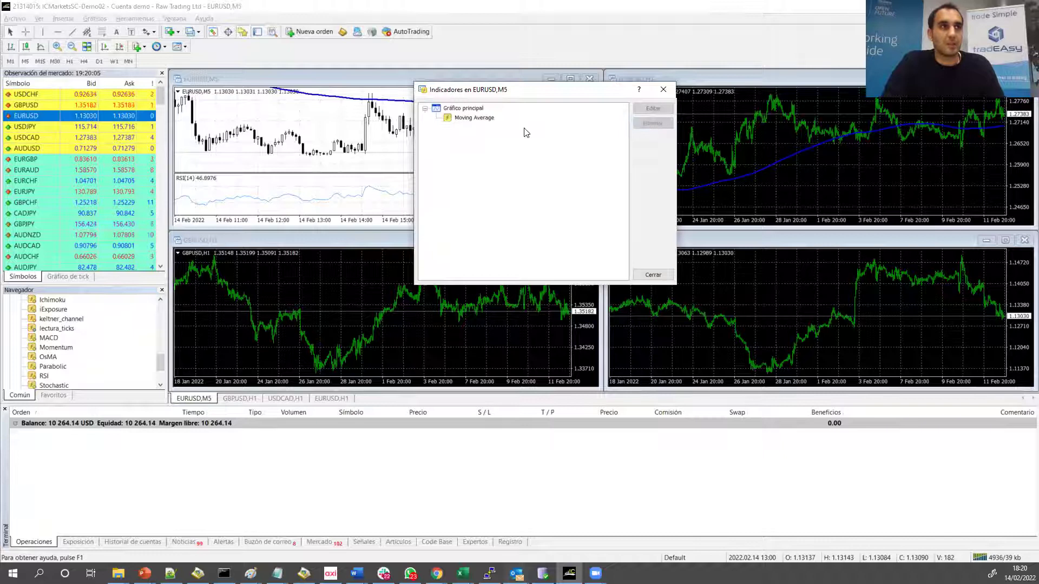
Open the Moving Average's parameters from the indicator list, accept them as they are, and close the list.
{"action": "left_click", "coordinate": [489, 119]}
{"action": "left_click", "coordinate": [645, 110]}
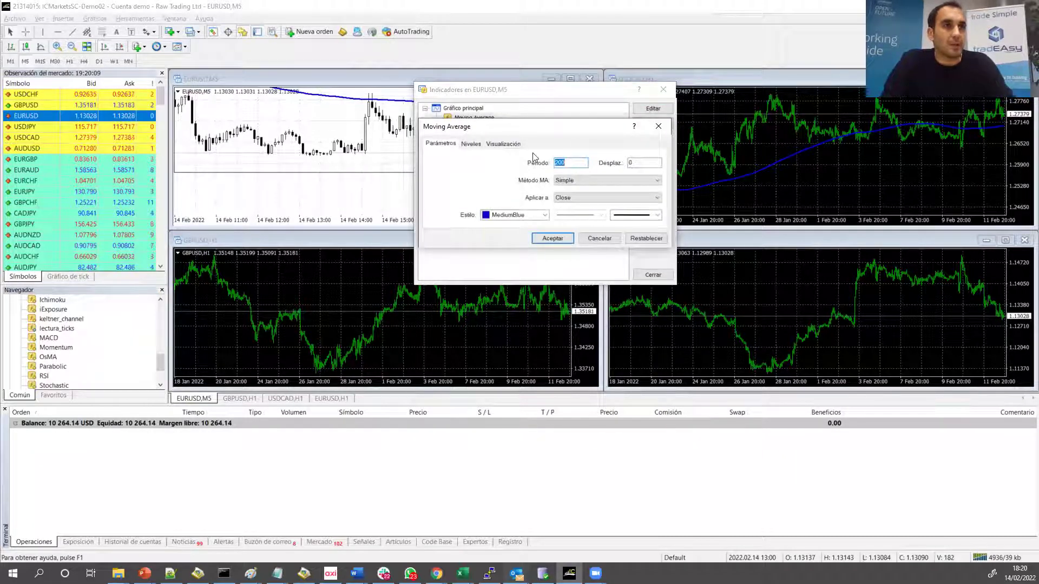
{"action": "left_click", "coordinate": [556, 237]}
{"action": "left_click", "coordinate": [653, 275]}
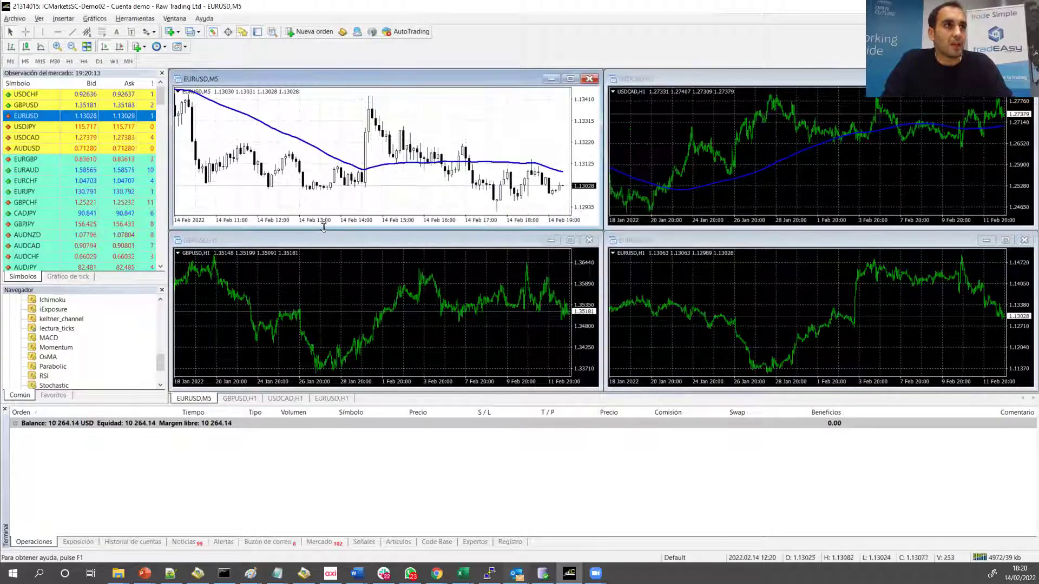
Look through the futures, bond and crypto symbols in the market watch and check the options available for Wheat_H2.
{"action": "mouse_move", "coordinate": [305, 145]}
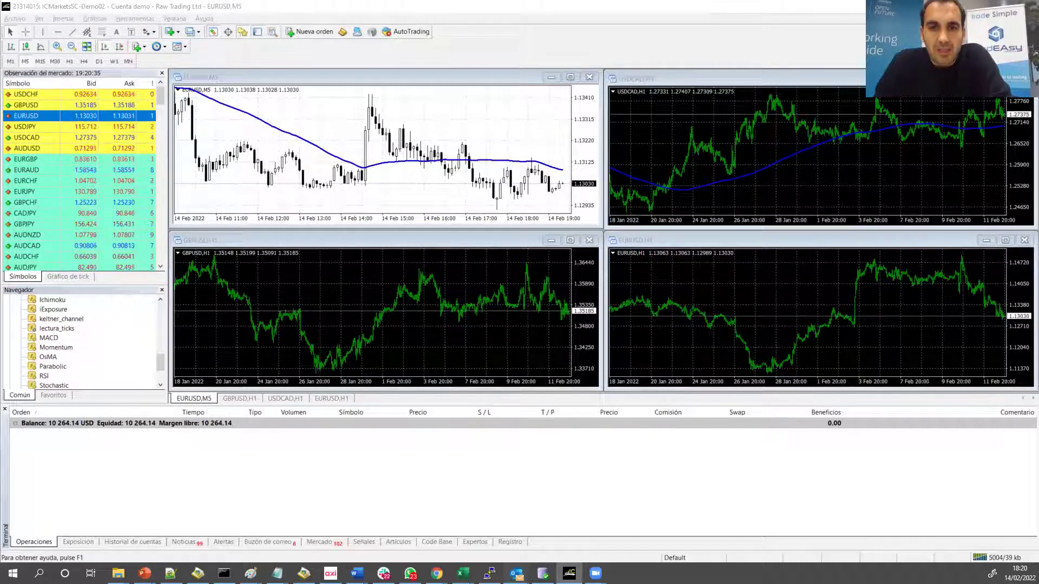
{"action": "left_click", "coordinate": [61, 174]}
{"action": "scroll", "coordinate": [42, 217], "scroll_direction": "down", "scroll_amount": 15}
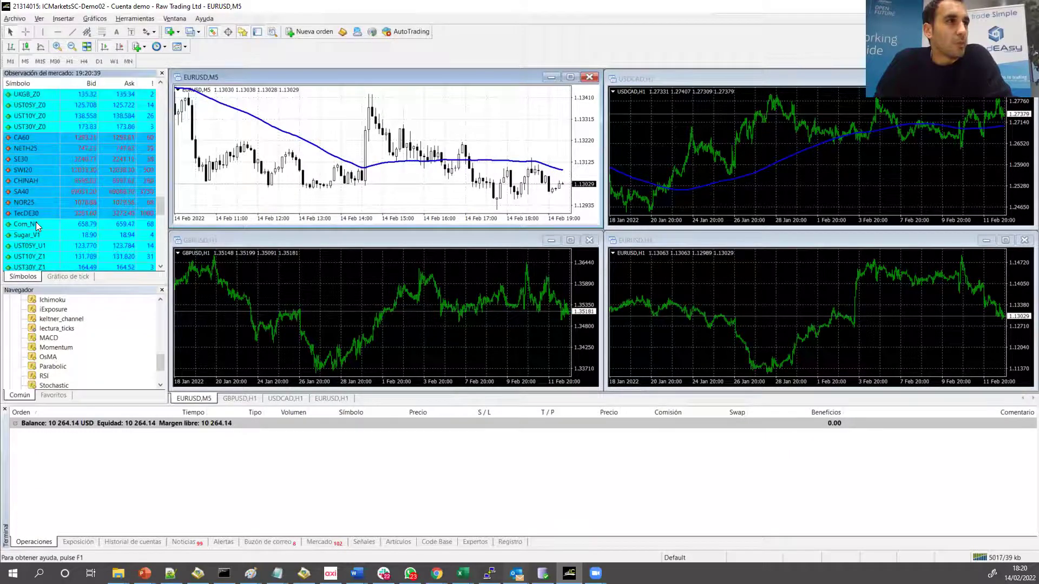
{"action": "scroll", "coordinate": [36, 222], "scroll_direction": "down", "scroll_amount": 10}
{"action": "scroll", "coordinate": [25, 195], "scroll_direction": "down", "scroll_amount": 2}
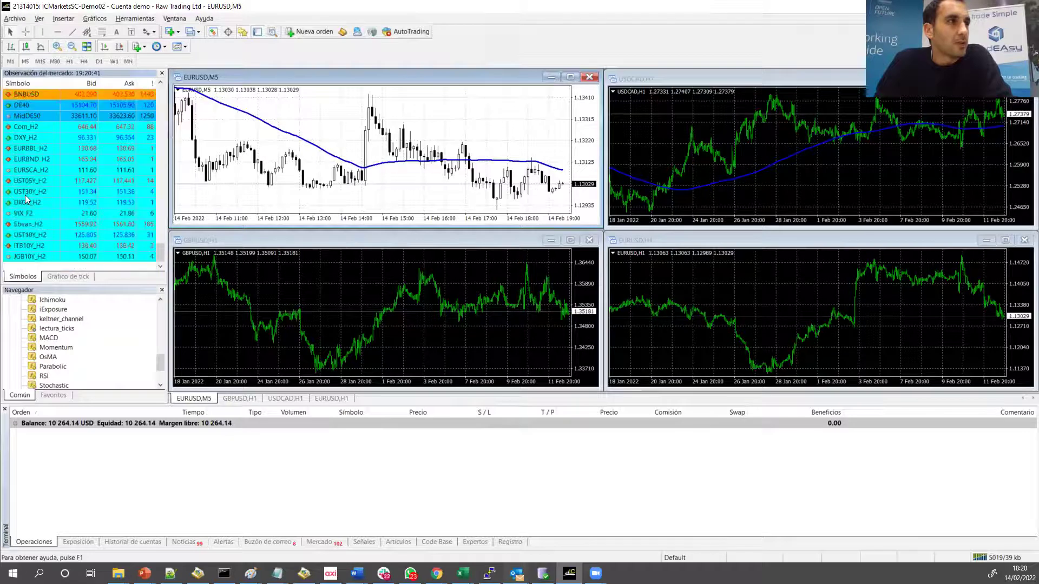
{"action": "left_click", "coordinate": [28, 193]}
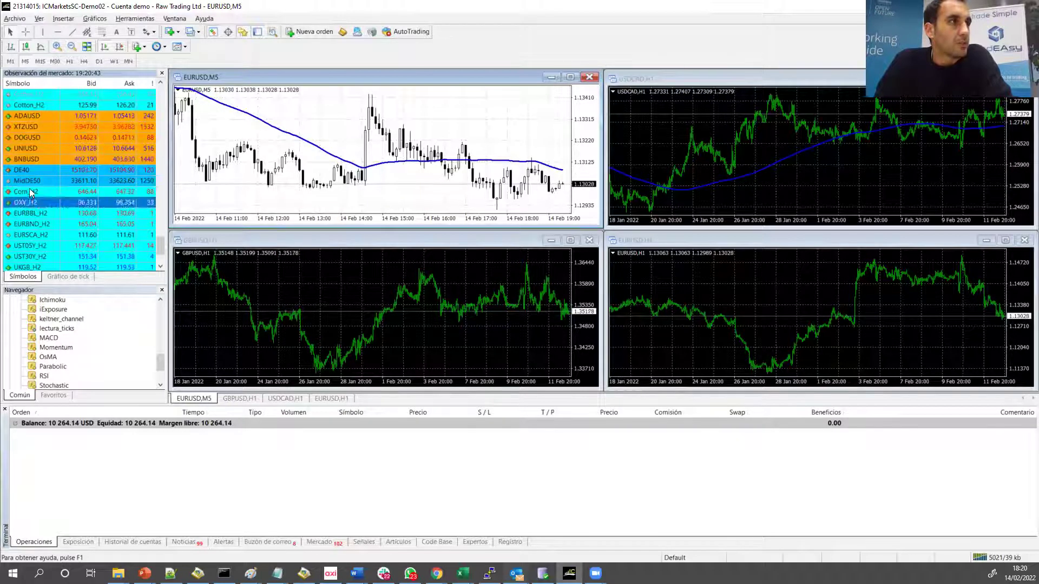
{"action": "scroll", "coordinate": [25, 218], "scroll_direction": "up", "scroll_amount": 2}
{"action": "right_click", "coordinate": [27, 128]}
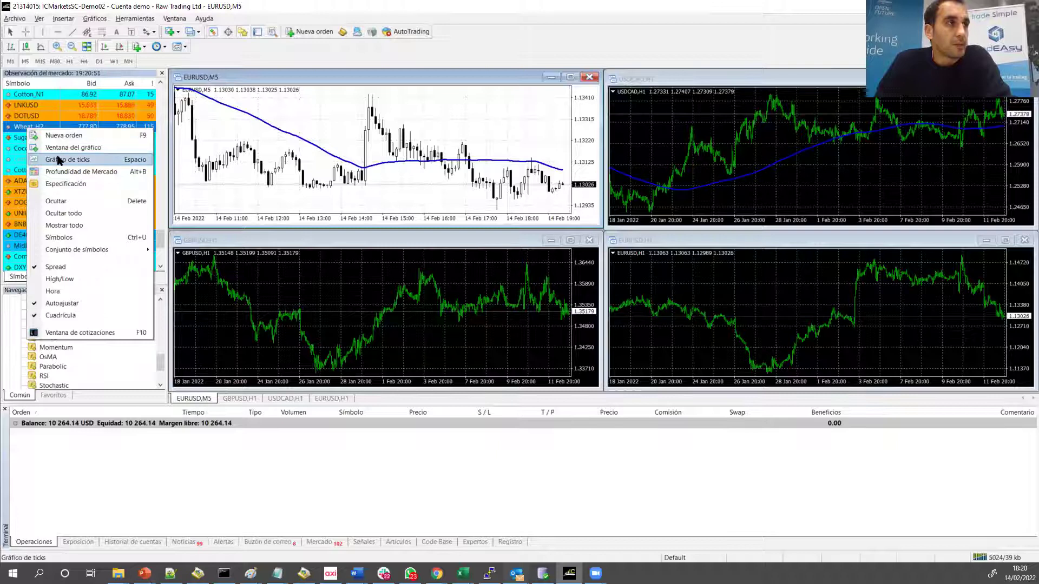
{"action": "left_click", "coordinate": [22, 135]}
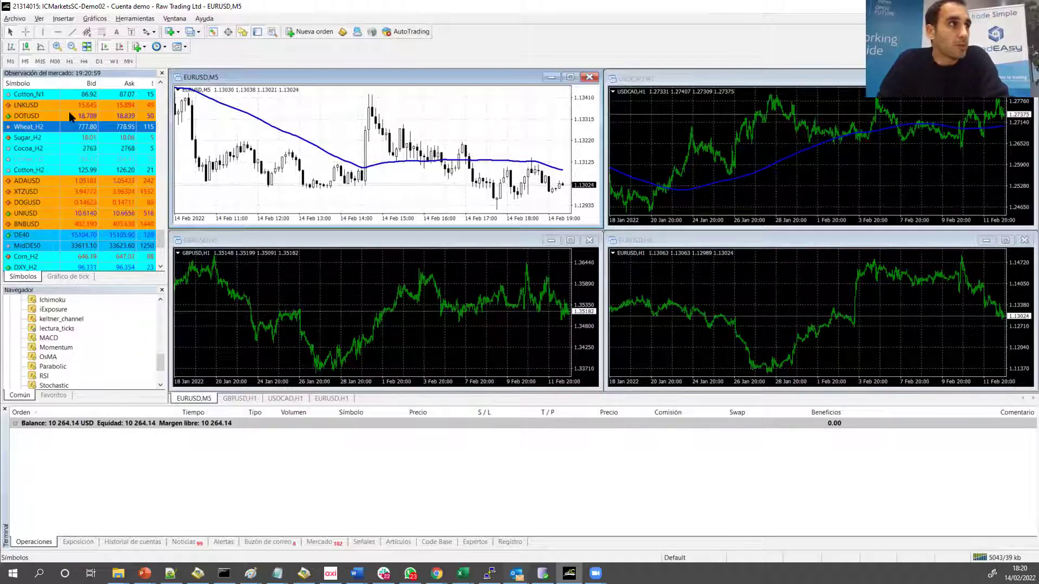
Find BRENT_K1 in the market watch, open a chart window for it, and set it to the daily timeframe.
{"action": "scroll", "coordinate": [46, 146], "scroll_direction": "up", "scroll_amount": 2}
{"action": "left_click", "coordinate": [30, 140]}
{"action": "left_click", "coordinate": [34, 107]}
{"action": "scroll", "coordinate": [38, 130], "scroll_direction": "up", "scroll_amount": 1}
{"action": "right_click", "coordinate": [30, 137]}
{"action": "key", "text": "Escape"}
{"action": "left_click", "coordinate": [47, 160]}
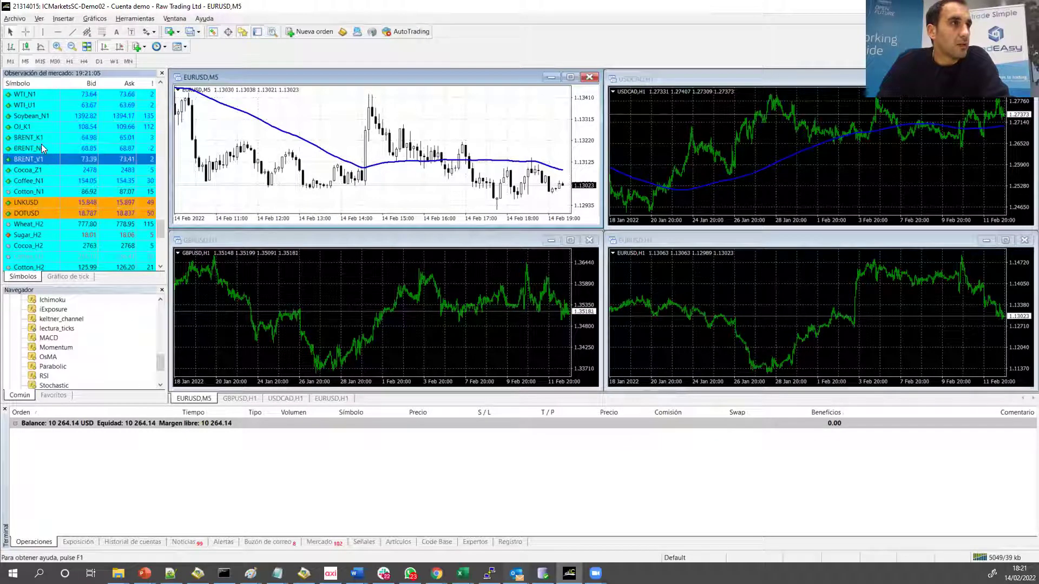
{"action": "right_click", "coordinate": [37, 140]}
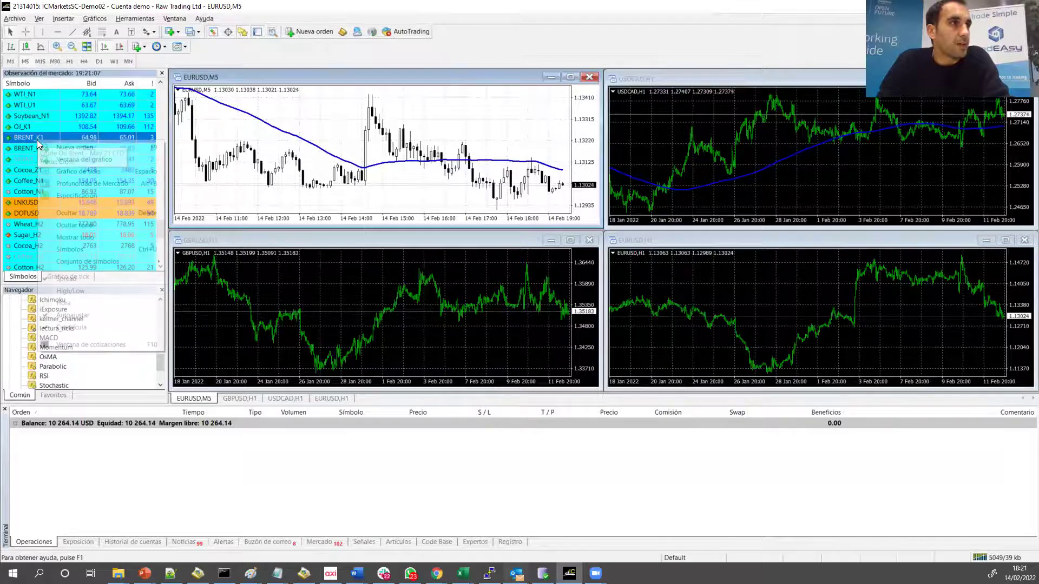
{"action": "left_click", "coordinate": [63, 159]}
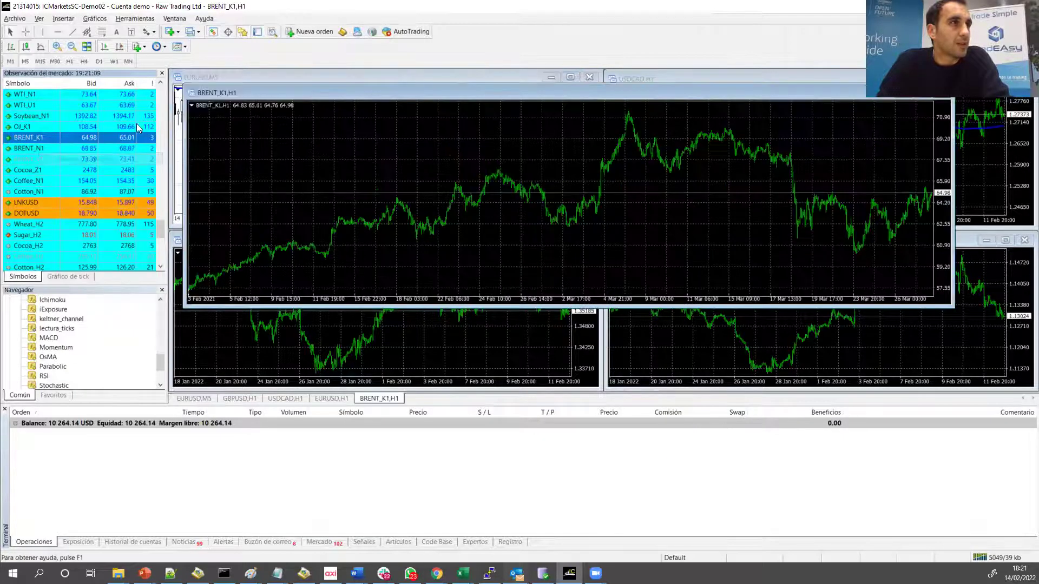
{"action": "left_click", "coordinate": [101, 62]}
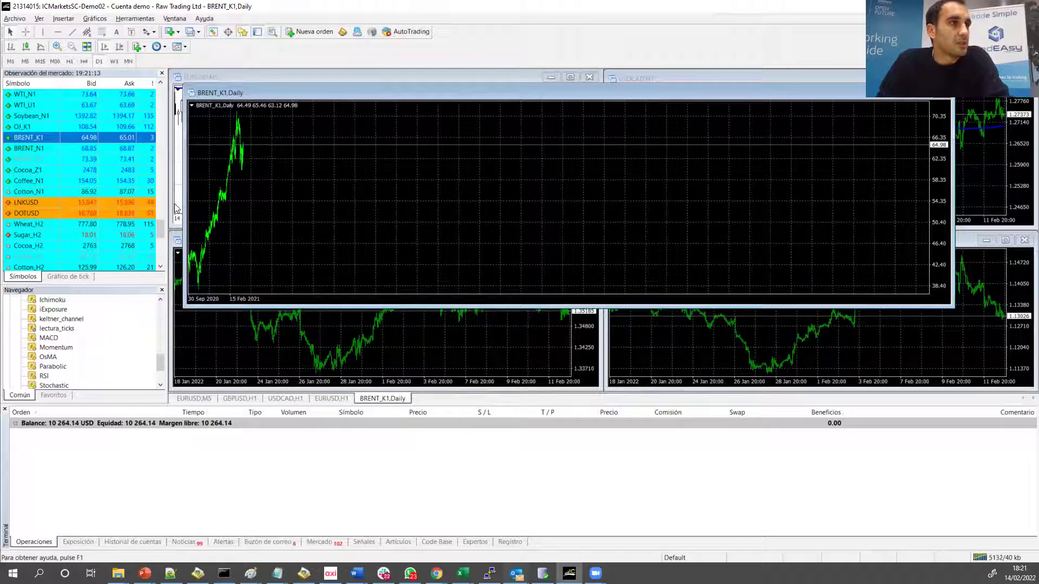
Find XBRUSD among the energy symbols in the market watch and open a chart window for it.
{"action": "scroll", "coordinate": [42, 145], "scroll_direction": "up", "scroll_amount": 5}
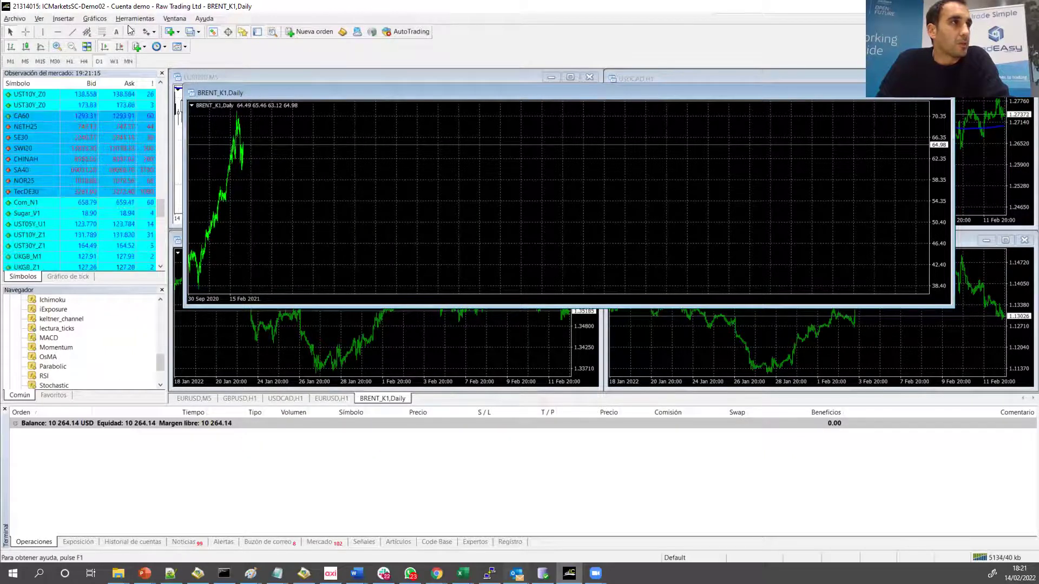
{"action": "left_click", "coordinate": [63, 19]}
{"action": "left_click", "coordinate": [12, 194]}
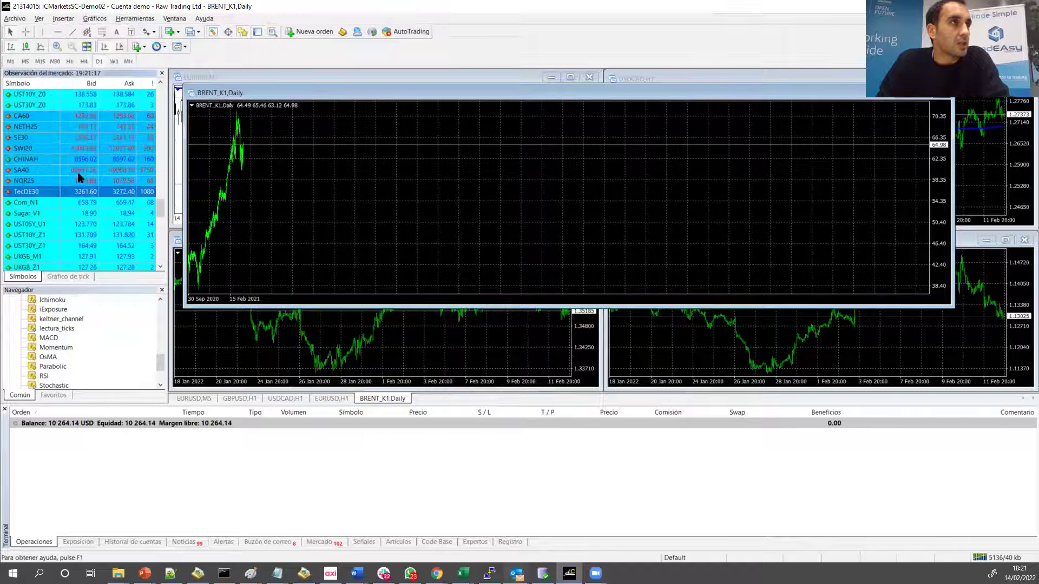
{"action": "scroll", "coordinate": [77, 173], "scroll_direction": "up", "scroll_amount": 4}
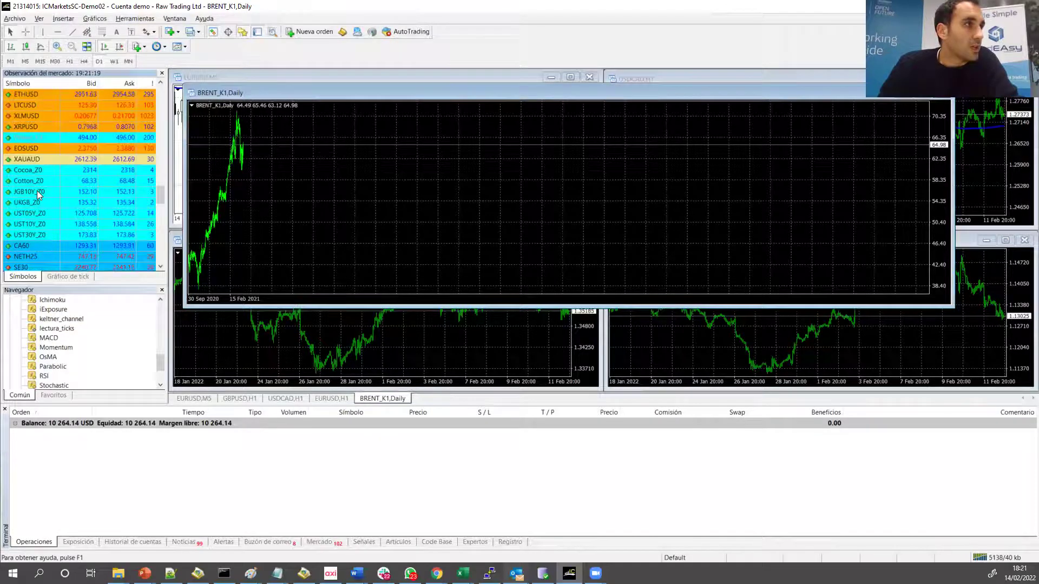
{"action": "scroll", "coordinate": [37, 189], "scroll_direction": "up", "scroll_amount": 6}
{"action": "scroll", "coordinate": [37, 182], "scroll_direction": "up", "scroll_amount": 5}
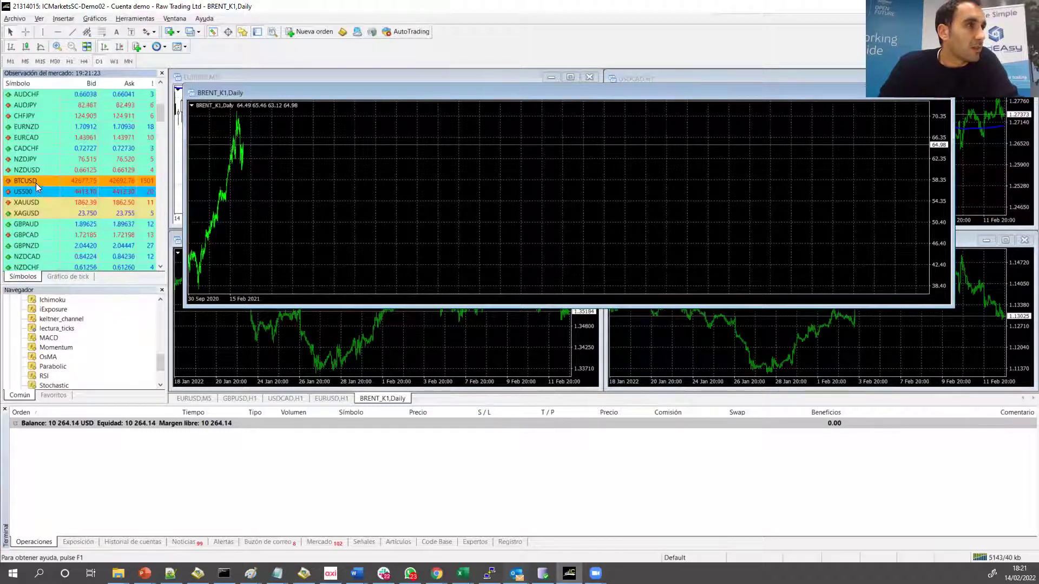
{"action": "scroll", "coordinate": [33, 189], "scroll_direction": "down", "scroll_amount": 1}
{"action": "scroll", "coordinate": [34, 194], "scroll_direction": "down", "scroll_amount": 5}
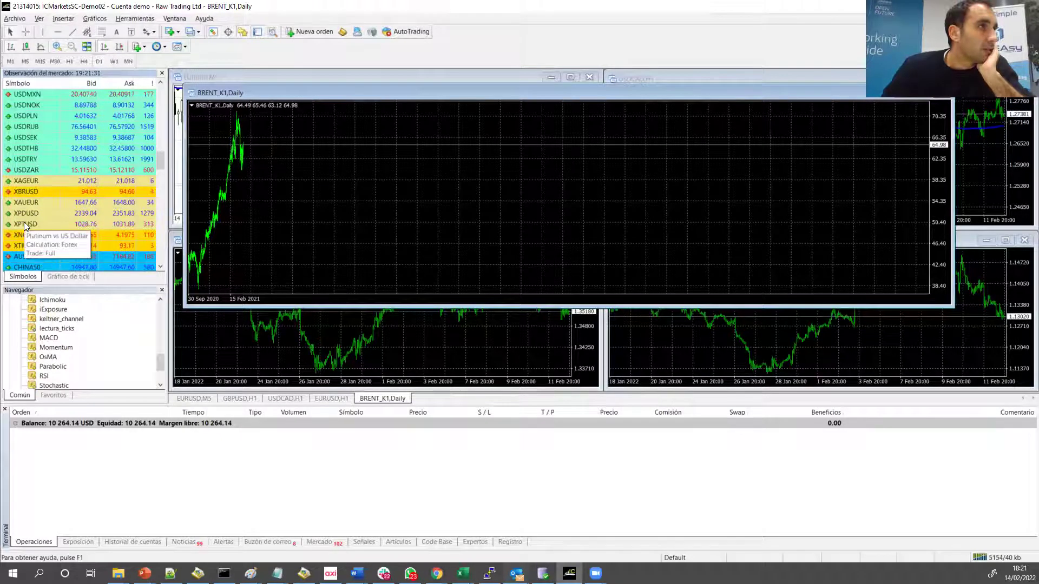
{"action": "left_click", "coordinate": [20, 193]}
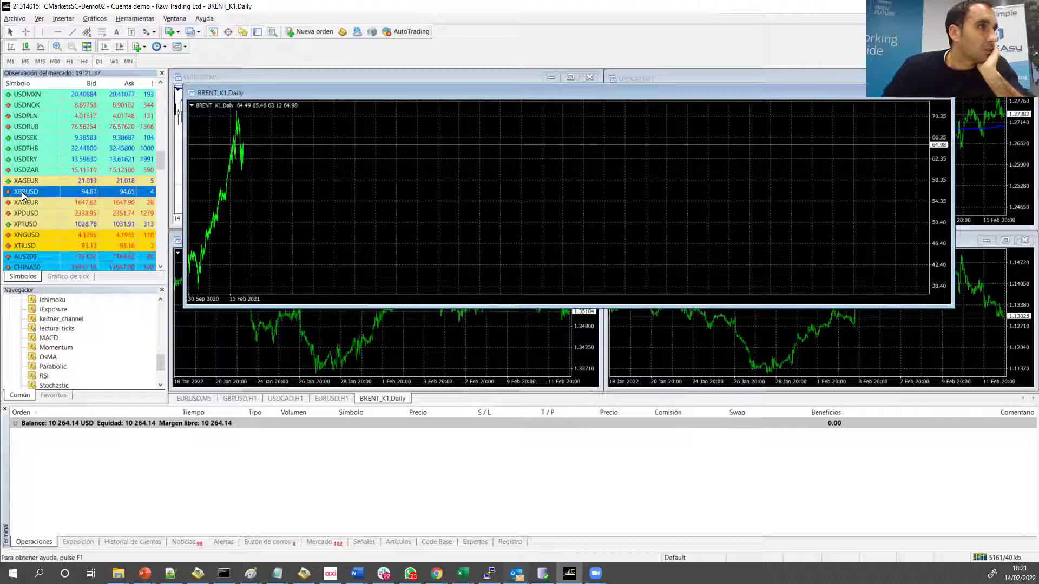
{"action": "right_click", "coordinate": [22, 196]}
{"action": "left_click", "coordinate": [42, 212]}
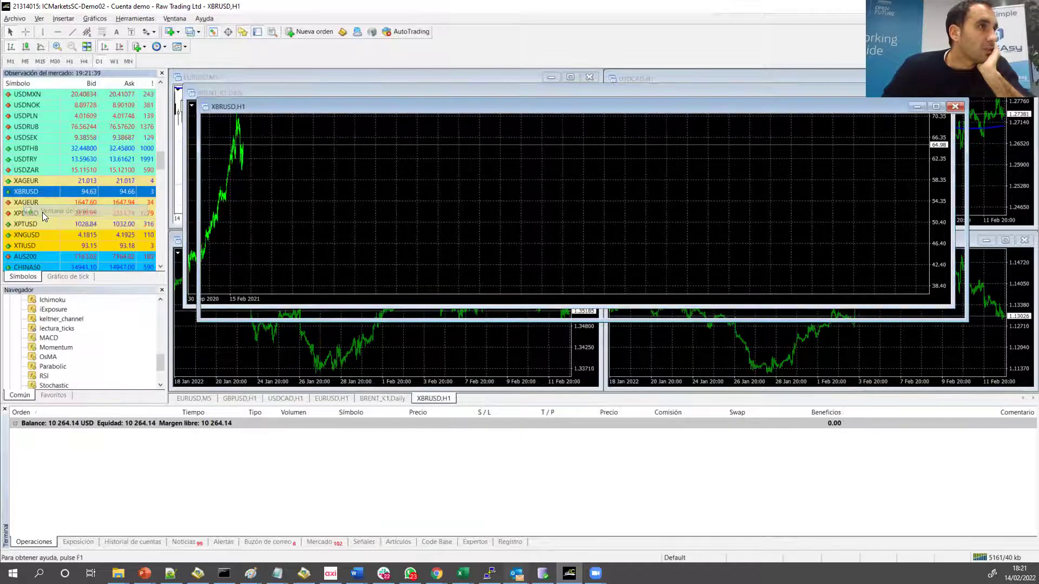
Set the BRENT_K1 chart to the H1 timeframe and arrange its window above the XBRUSD chart for comparison.
{"action": "left_click_drag", "start_coordinate": [274, 108], "coordinate": [273, 144]}
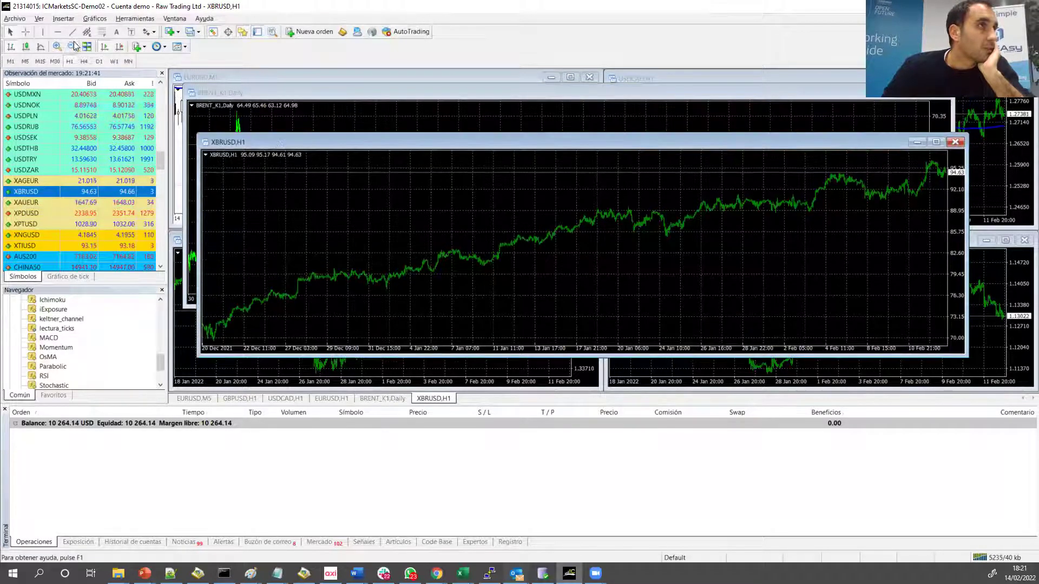
{"action": "left_click", "coordinate": [257, 92]}
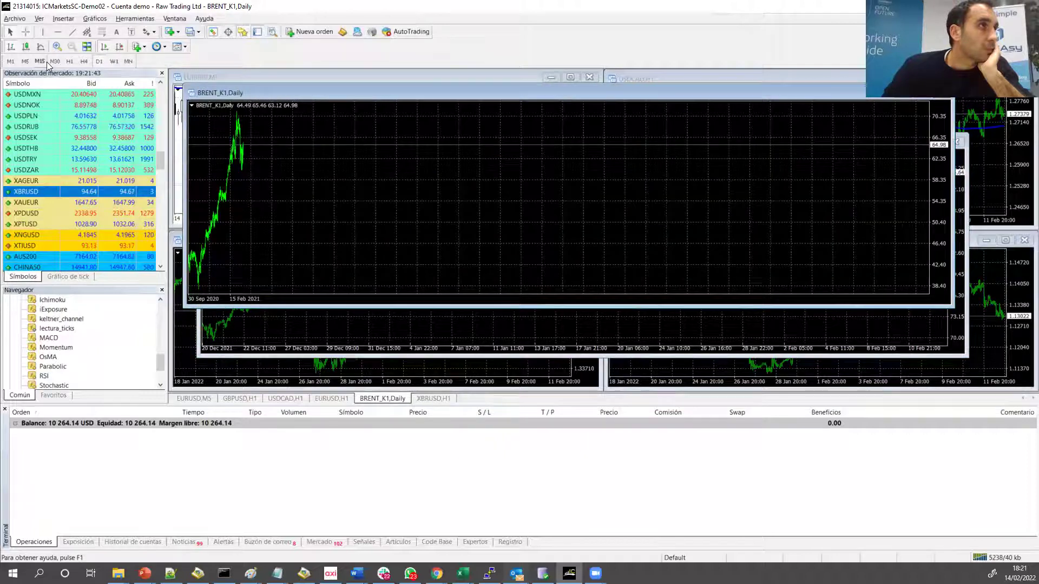
{"action": "left_click", "coordinate": [69, 61]}
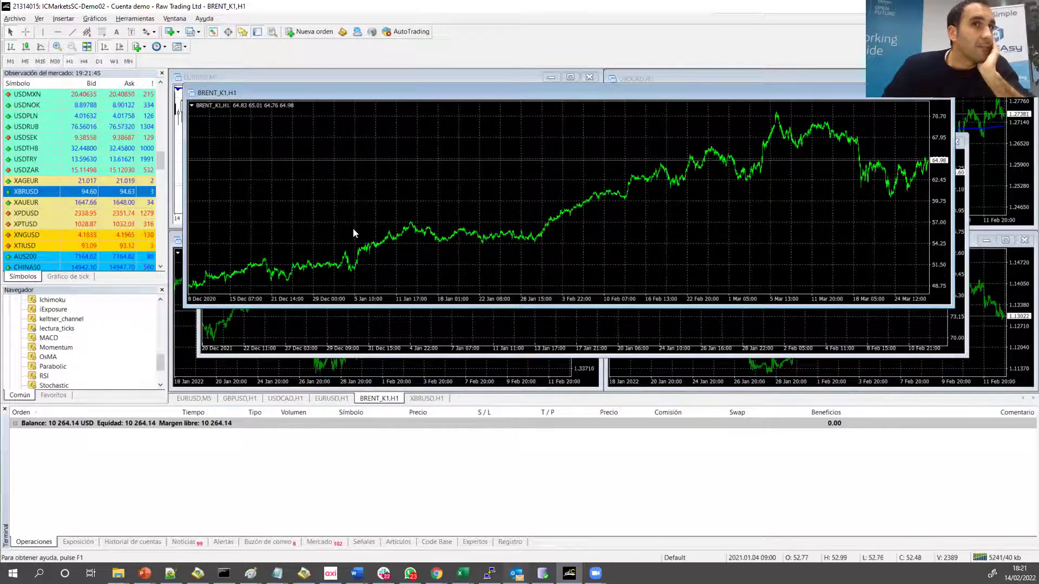
{"action": "left_click_drag", "start_coordinate": [228, 94], "coordinate": [219, 84]}
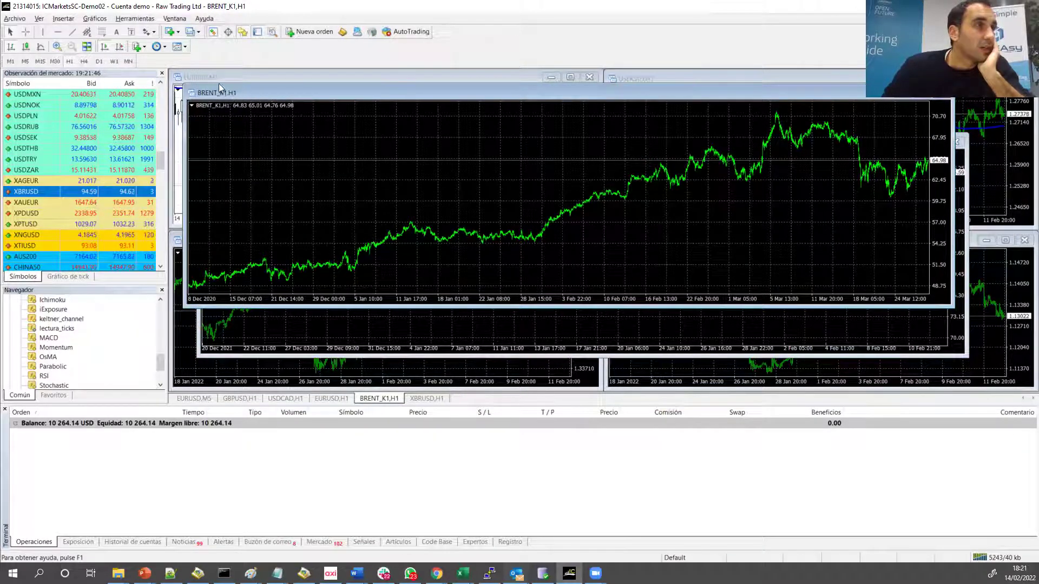
{"action": "left_click", "coordinate": [375, 330]}
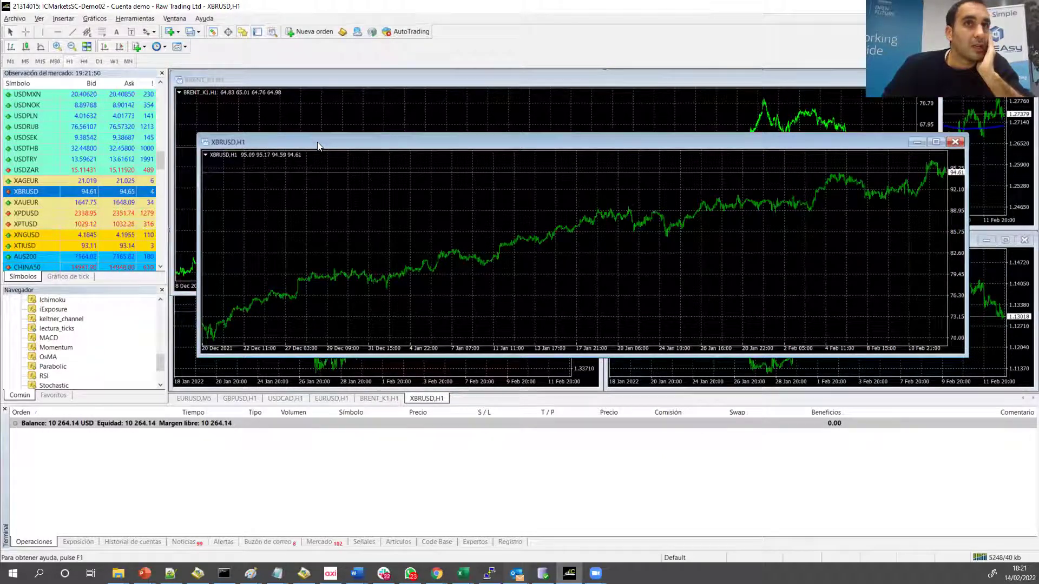
{"action": "left_click_drag", "start_coordinate": [317, 142], "coordinate": [294, 185]}
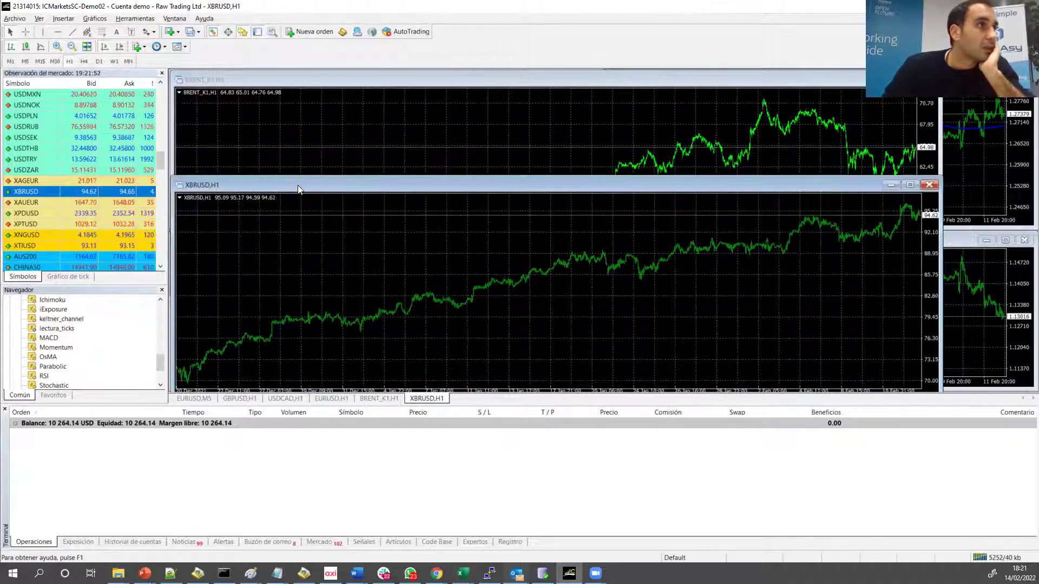
Open the contract specification of XBRUSD from the market watch, review its swap values and trading sessions, and close it.
{"action": "right_click", "coordinate": [25, 193]}
{"action": "left_click", "coordinate": [72, 249]}
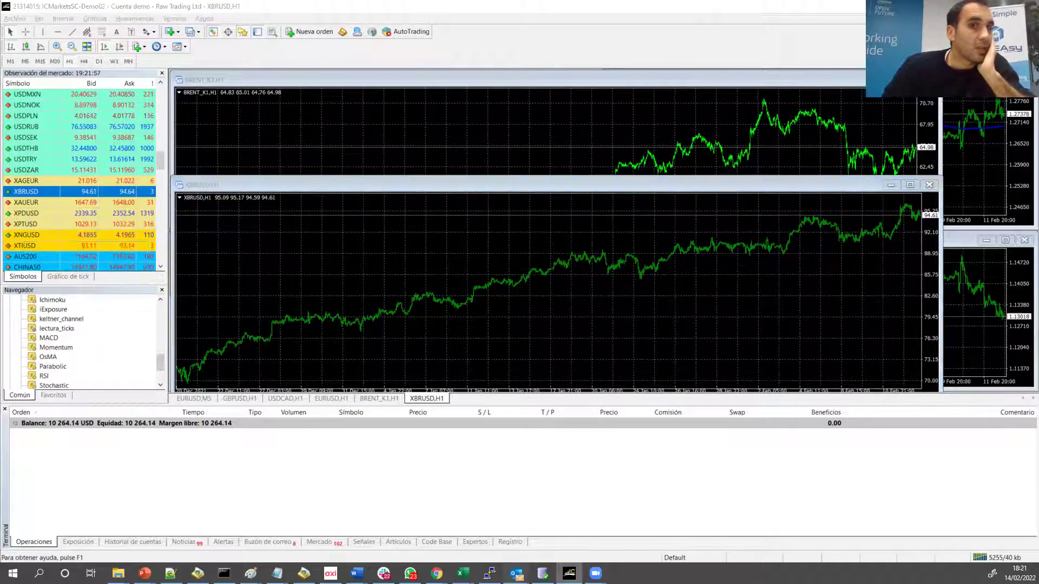
{"action": "scroll", "coordinate": [359, 186], "scroll_direction": "down", "scroll_amount": 10}
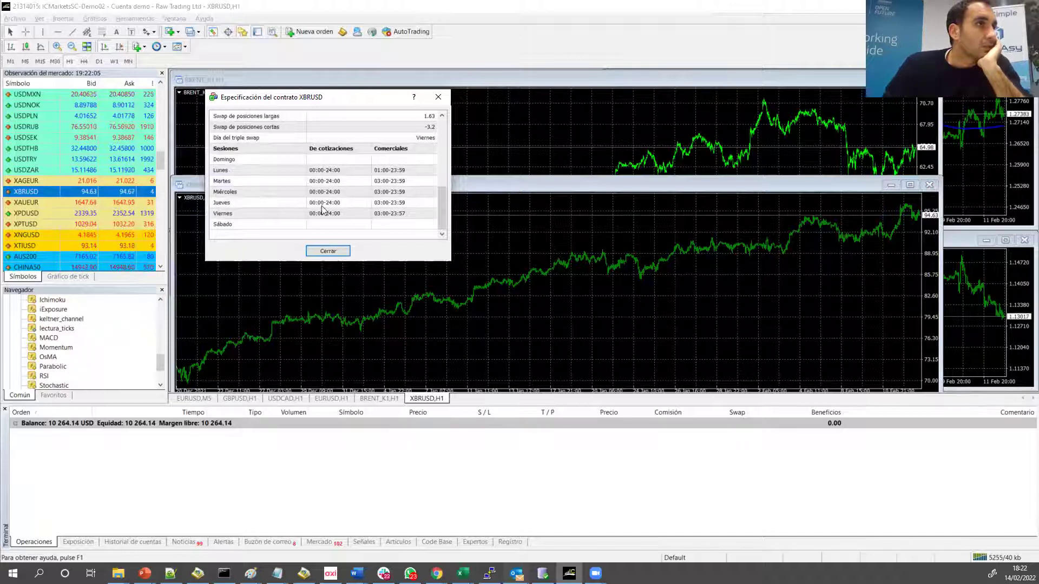
{"action": "left_click", "coordinate": [438, 98]}
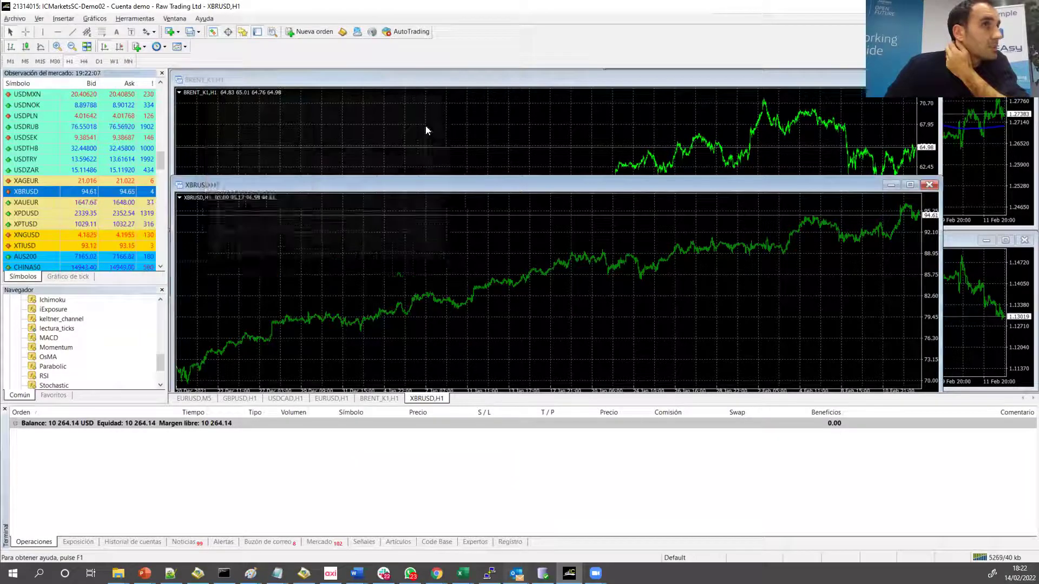
Bring the BRENT_K1 chart forward, find BRENT_K1 in the market watch, and review the swaps and sessions in its contract specification.
{"action": "right_click", "coordinate": [426, 129]}
{"action": "left_click", "coordinate": [195, 162]}
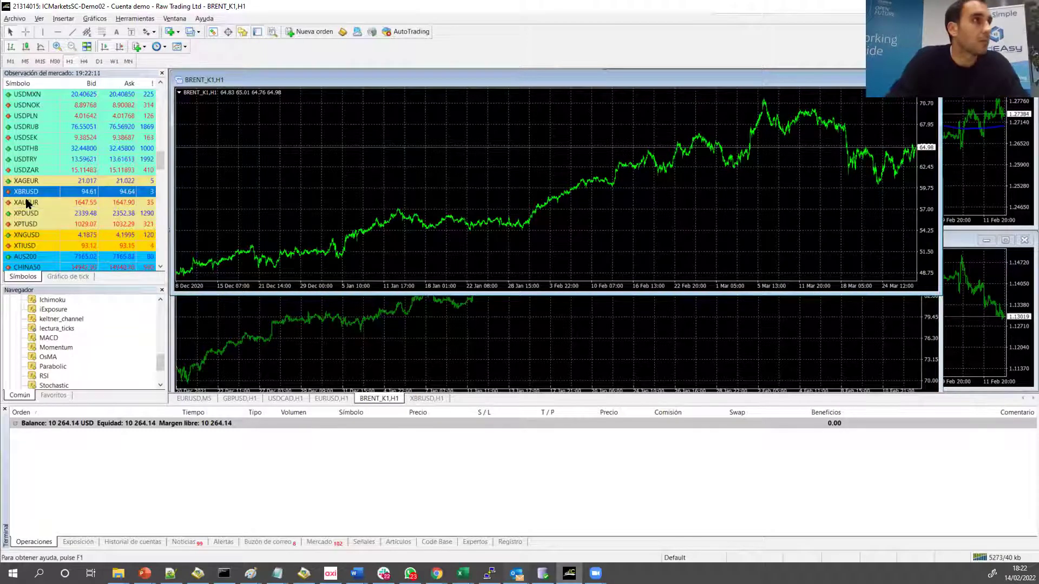
{"action": "left_click", "coordinate": [34, 150]}
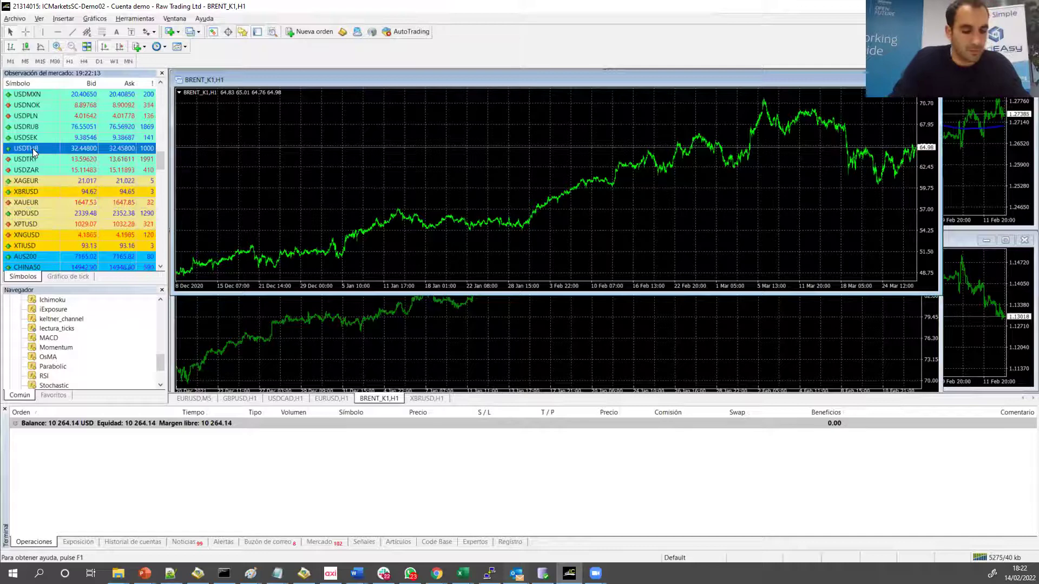
{"action": "scroll", "coordinate": [32, 148], "scroll_direction": "down", "scroll_amount": 12}
{"action": "scroll", "coordinate": [32, 148], "scroll_direction": "down", "scroll_amount": 5}
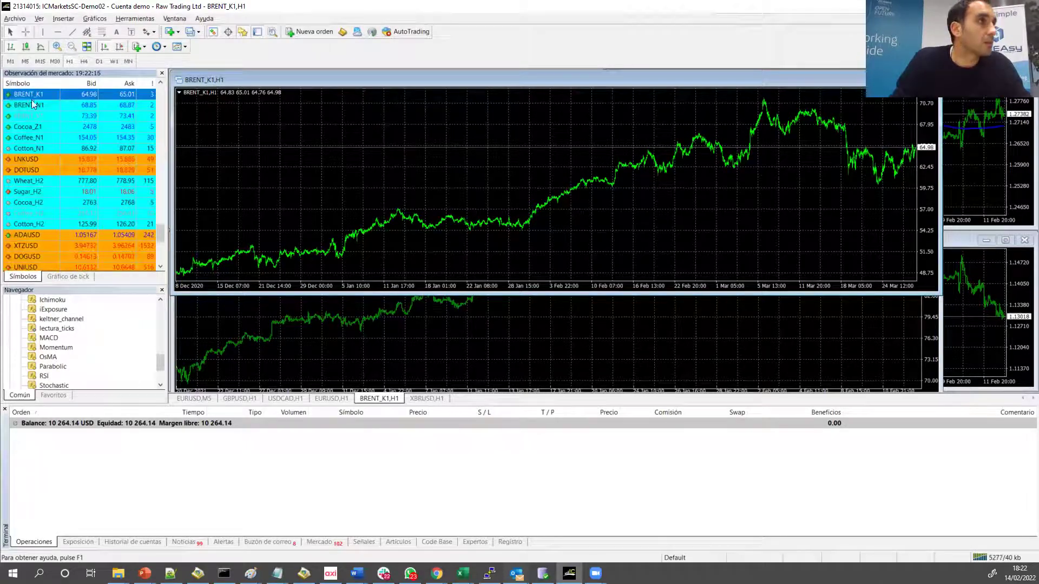
{"action": "right_click", "coordinate": [29, 93]}
{"action": "left_click", "coordinate": [48, 147]}
{"action": "scroll", "coordinate": [240, 197], "scroll_direction": "down", "scroll_amount": 5}
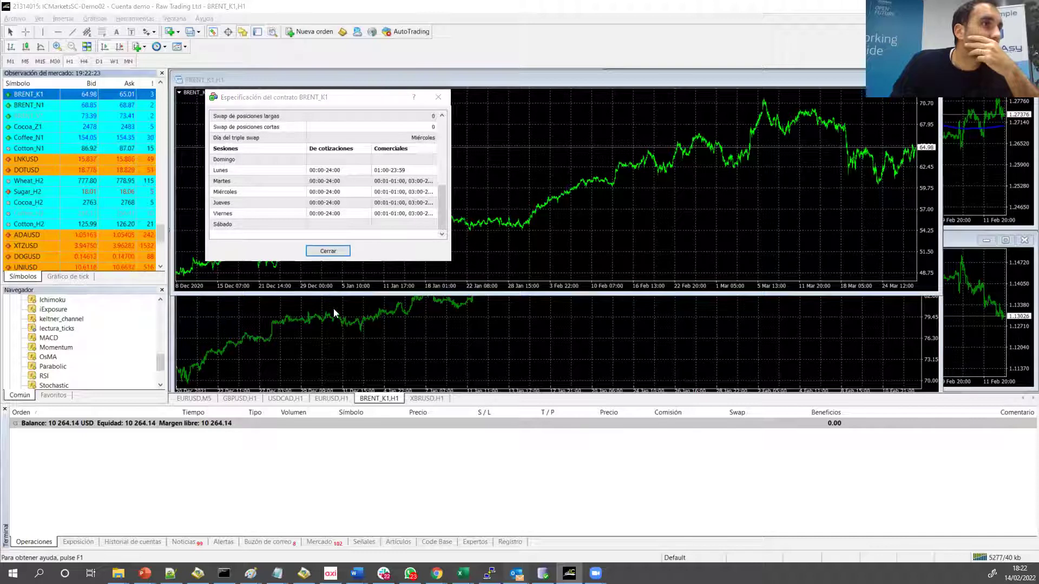
{"action": "left_click", "coordinate": [437, 97]}
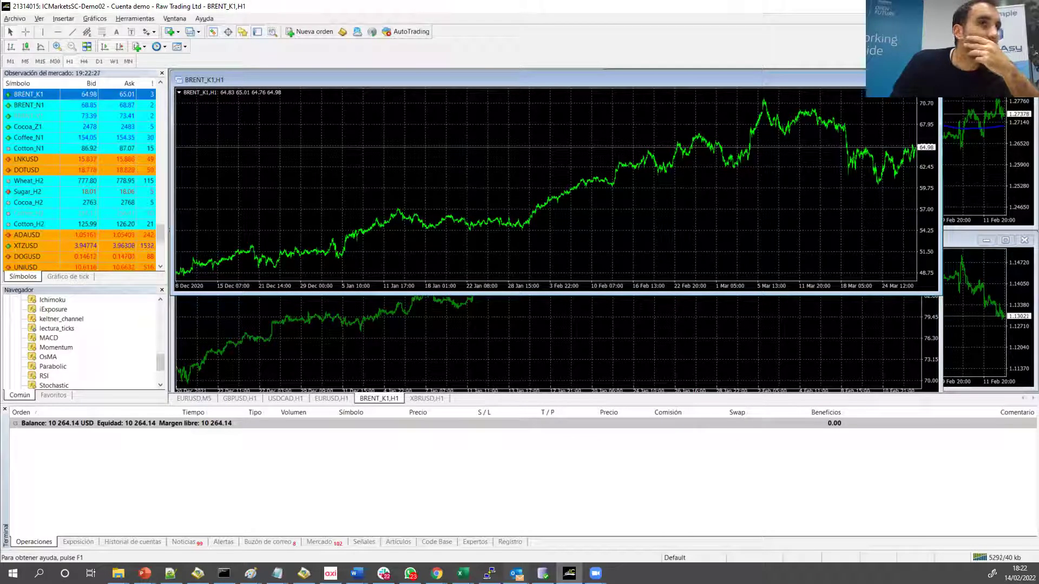
Bring the XBRUSD chart to the front and move its window slightly lower over the BRENT_K1 chart.
{"action": "left_click", "coordinate": [283, 366]}
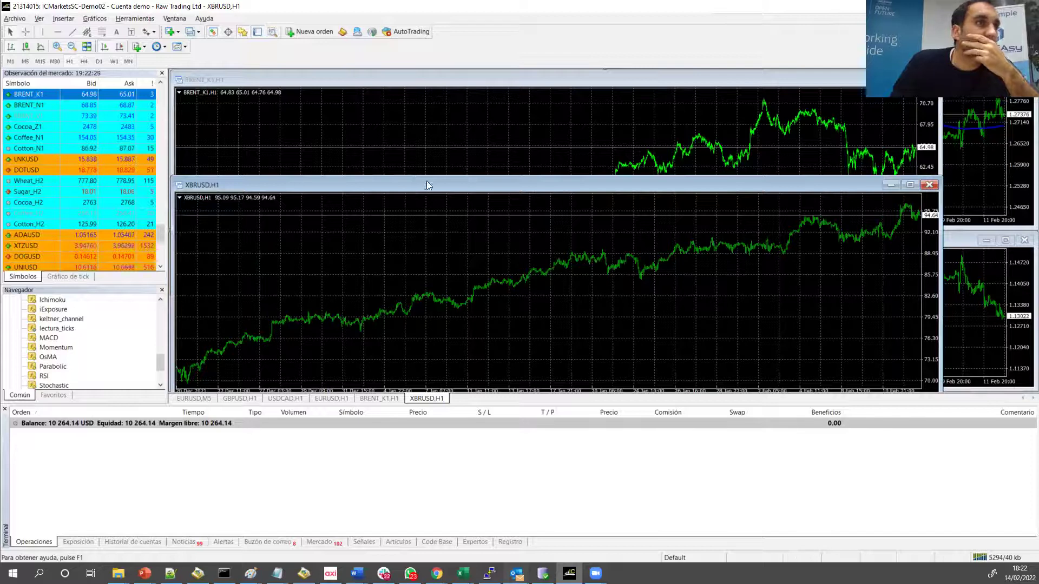
{"action": "left_click_drag", "start_coordinate": [345, 178], "coordinate": [216, 205]}
{"action": "right_click", "coordinate": [323, 289]}
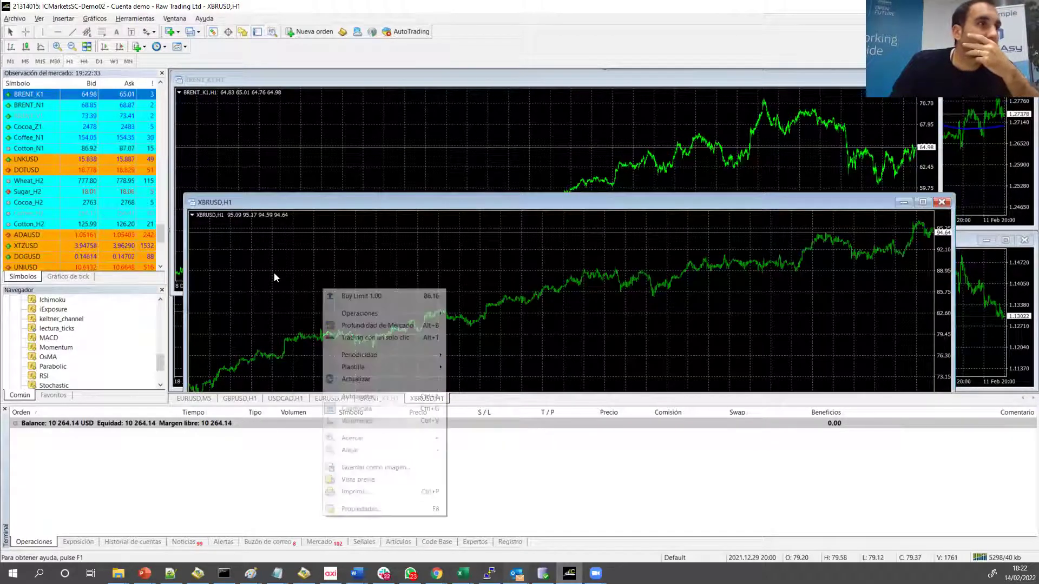
Reopen the BRENT_K1 contract specification, widen the dialog to read the full trading session hours, and close it.
{"action": "right_click", "coordinate": [30, 95]}
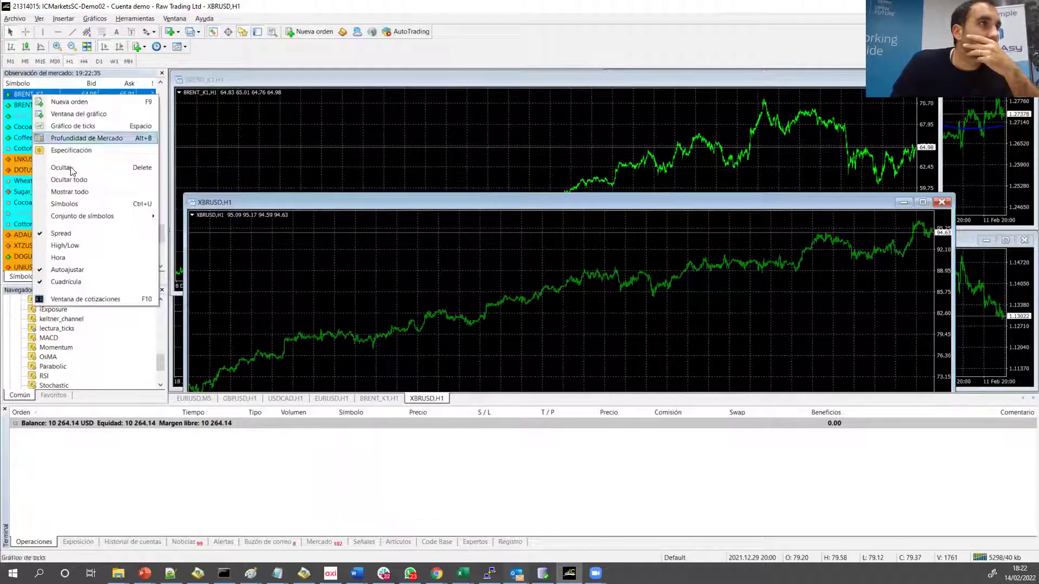
{"action": "left_click", "coordinate": [80, 154]}
{"action": "scroll", "coordinate": [341, 197], "scroll_direction": "down", "scroll_amount": 5}
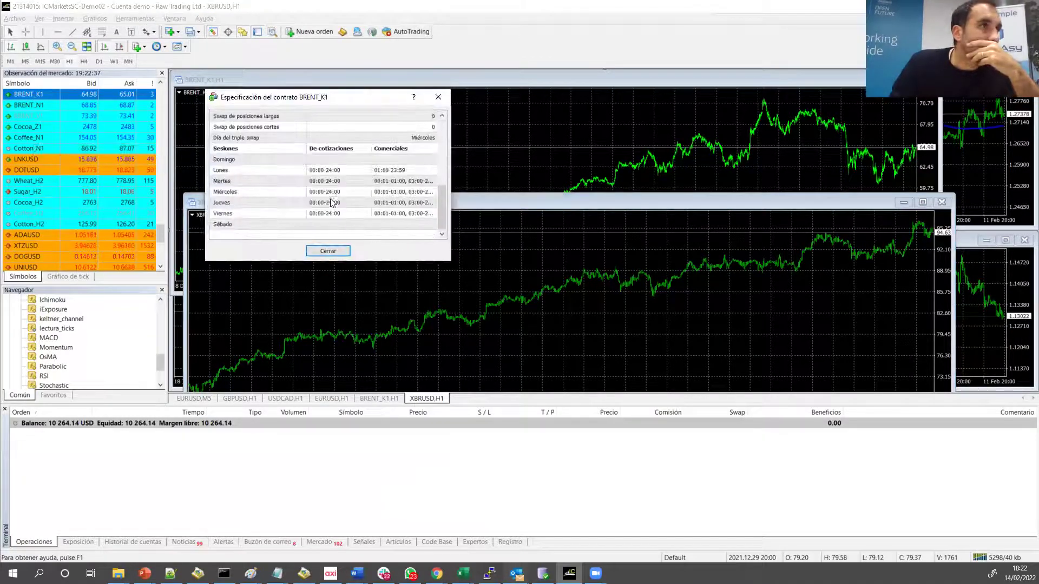
{"action": "left_click_drag", "start_coordinate": [452, 263], "coordinate": [502, 266]}
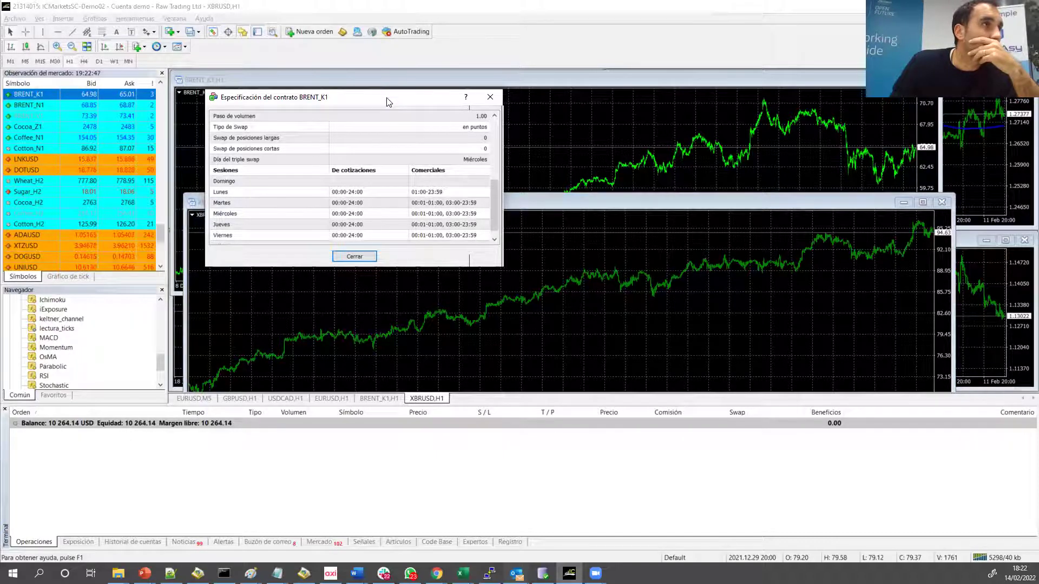
{"action": "left_click_drag", "start_coordinate": [388, 102], "coordinate": [493, 170]}
{"action": "left_click", "coordinate": [598, 164]}
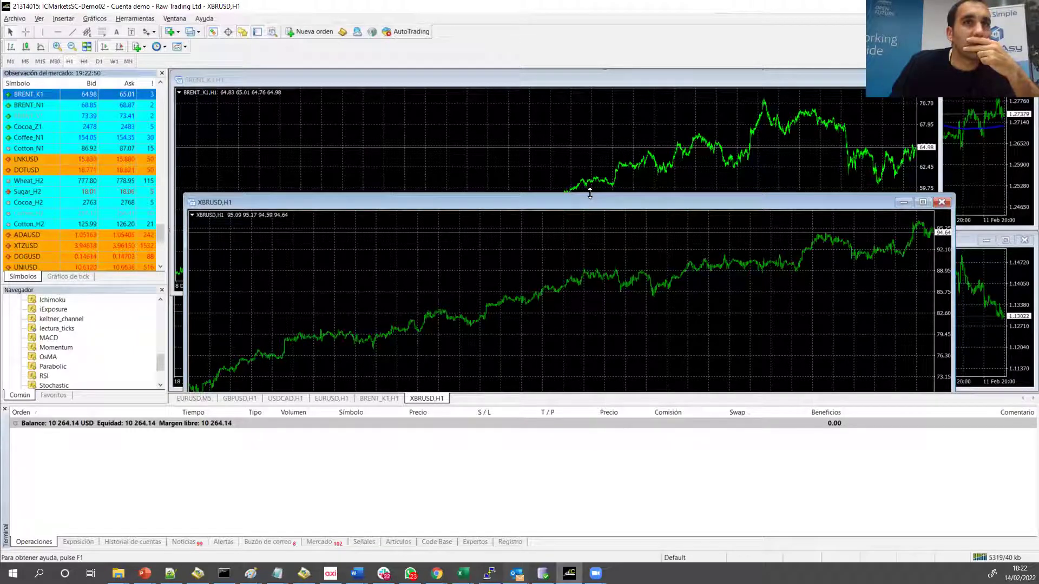
Extend the XBRUSD window slightly upward, select BRENT_K1 in the market watch, and close the BRENT_K1 chart.
{"action": "left_click_drag", "start_coordinate": [590, 194], "coordinate": [581, 187]}
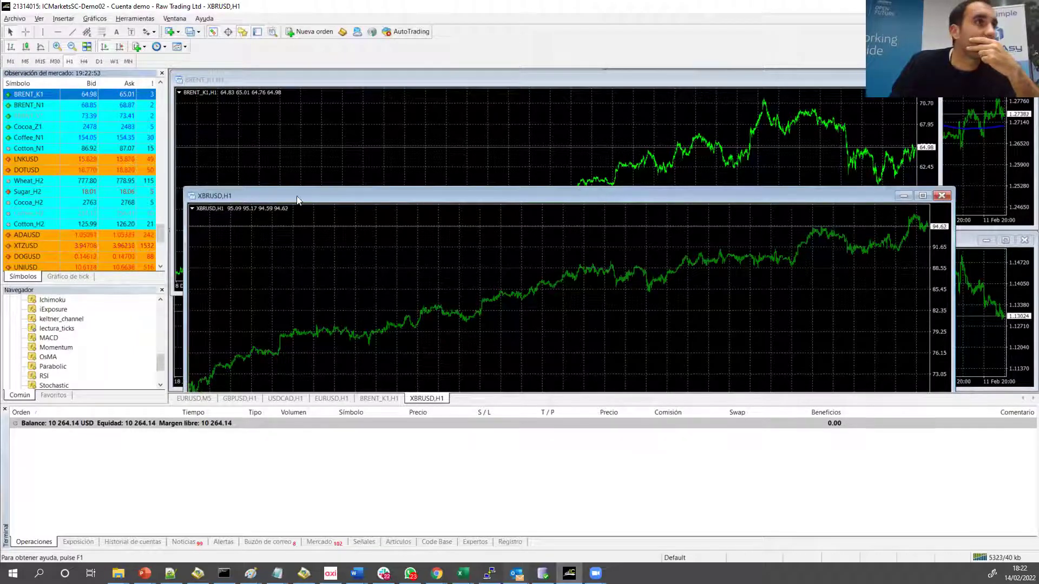
{"action": "left_click", "coordinate": [42, 161]}
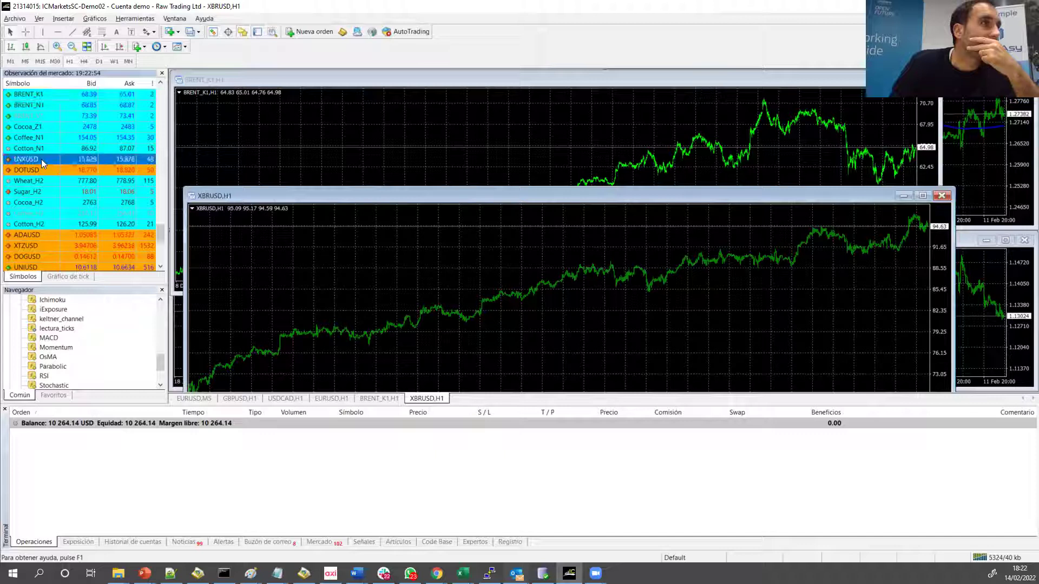
{"action": "left_click", "coordinate": [25, 94]}
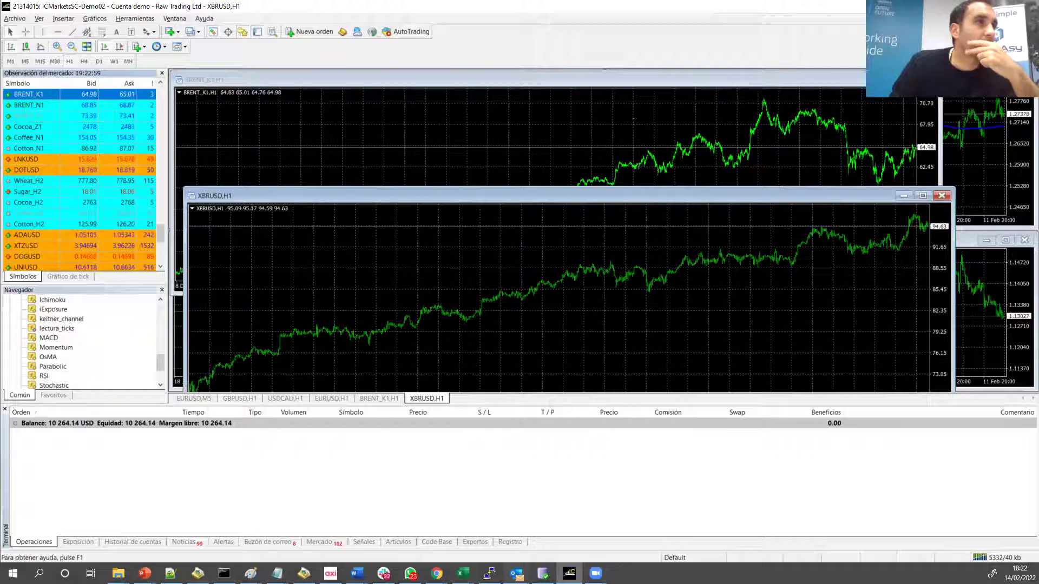
{"action": "key", "text": "ctrl+F4"}
Look through the index, bond and commodity symbols in the market watch and close the XBRUSD chart window.
{"action": "scroll", "coordinate": [41, 154], "scroll_direction": "up", "scroll_amount": 4}
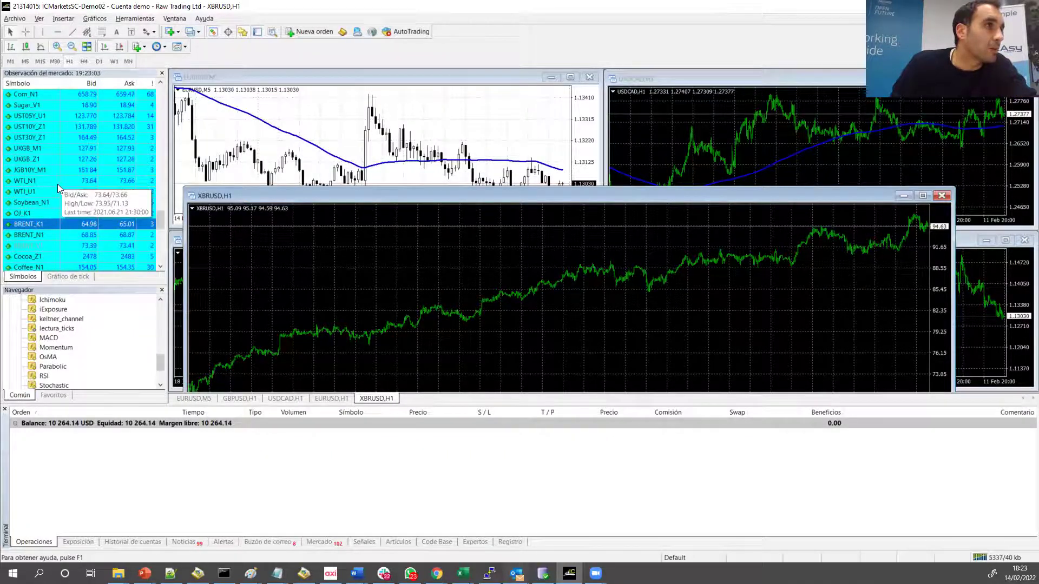
{"action": "scroll", "coordinate": [51, 187], "scroll_direction": "up", "scroll_amount": 3}
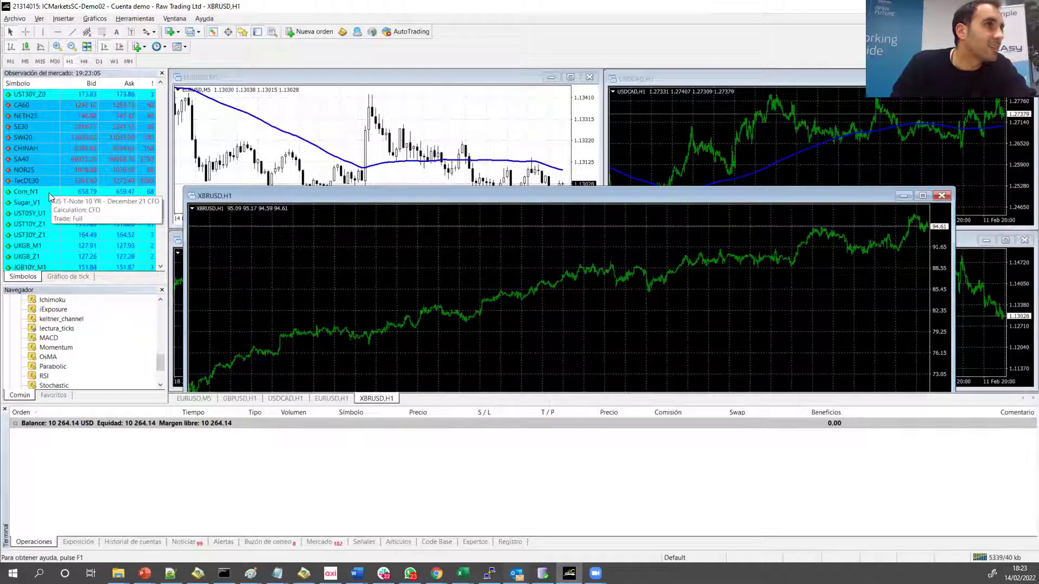
{"action": "scroll", "coordinate": [48, 193], "scroll_direction": "down", "scroll_amount": 5}
{"action": "scroll", "coordinate": [60, 205], "scroll_direction": "down", "scroll_amount": 4}
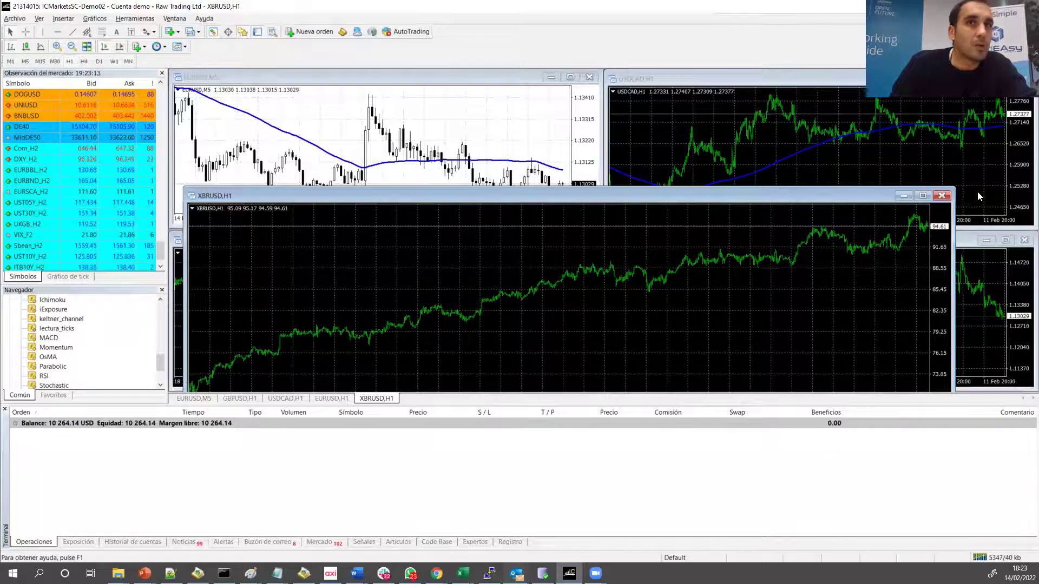
{"action": "left_click", "coordinate": [941, 195]}
Open the history center and expand the Energies group to check the XTIUSD and XBRUSD symbols.
{"action": "left_click", "coordinate": [135, 18]}
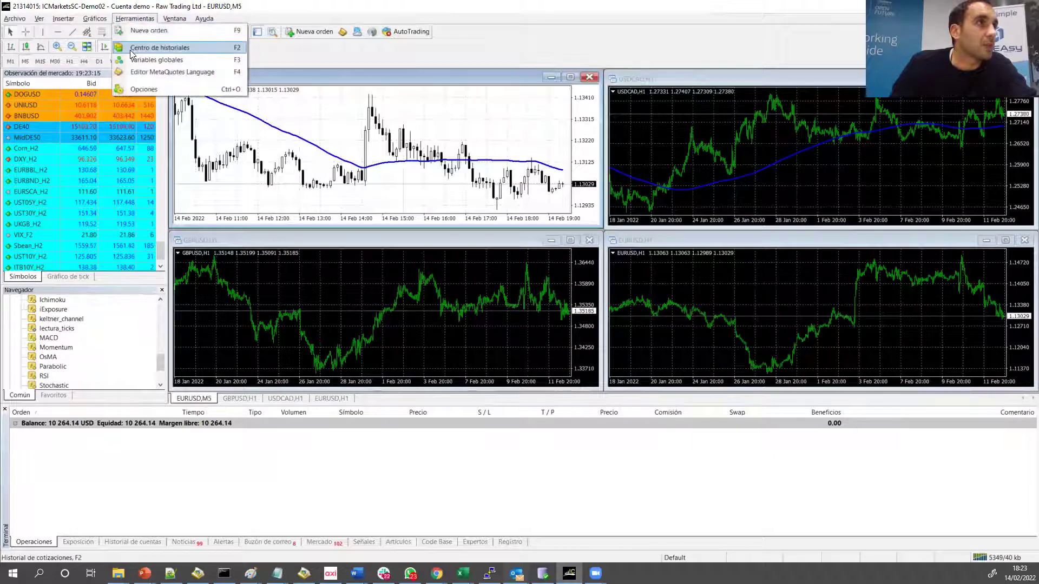
{"action": "left_click", "coordinate": [162, 70]}
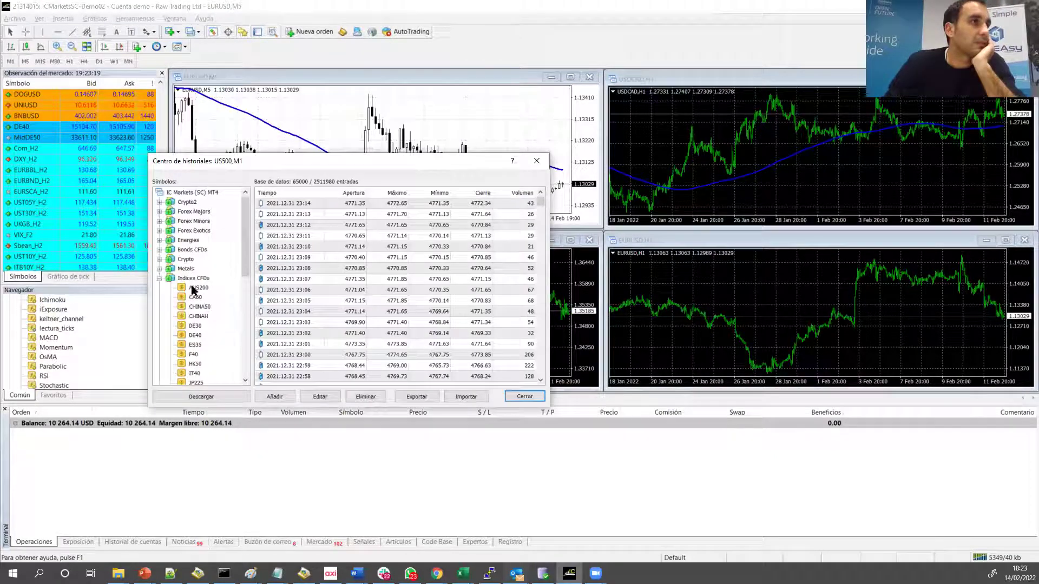
{"action": "left_click", "coordinate": [159, 268]}
{"action": "left_click", "coordinate": [159, 269]}
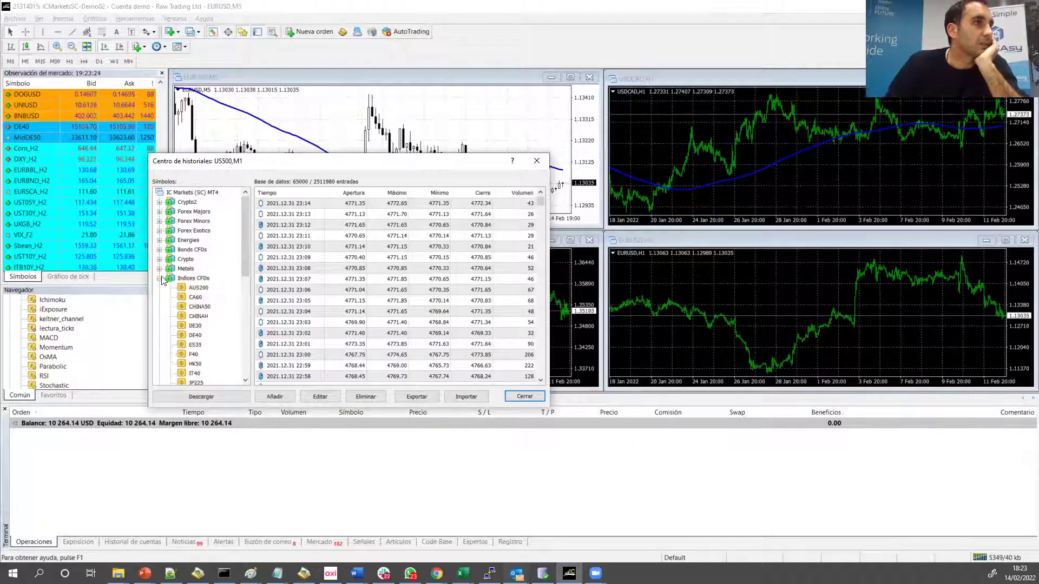
{"action": "left_click", "coordinate": [159, 241]}
{"action": "left_click", "coordinate": [199, 275]}
{"action": "left_click", "coordinate": [200, 268]}
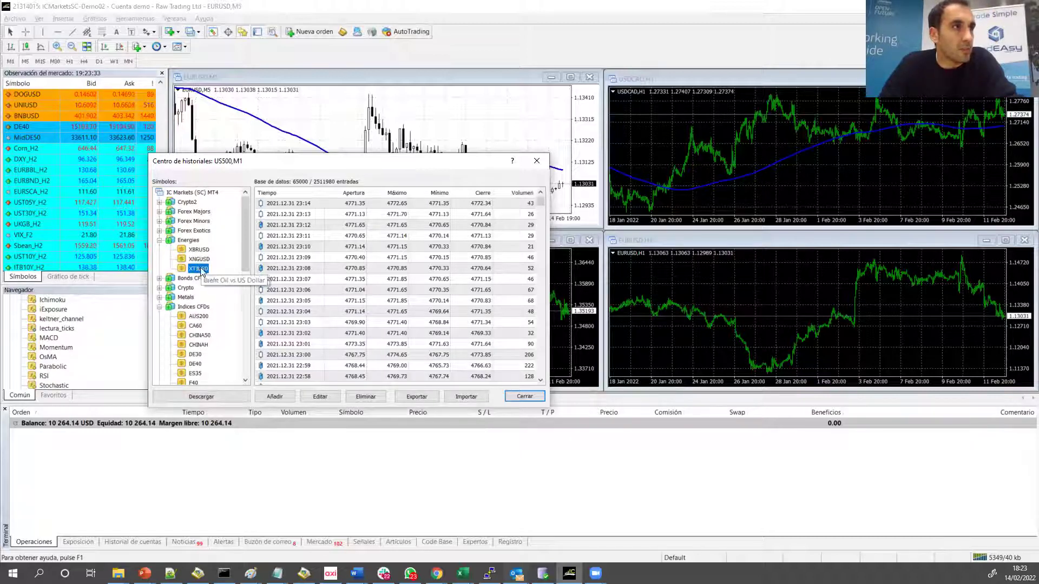
{"action": "left_click", "coordinate": [202, 251]}
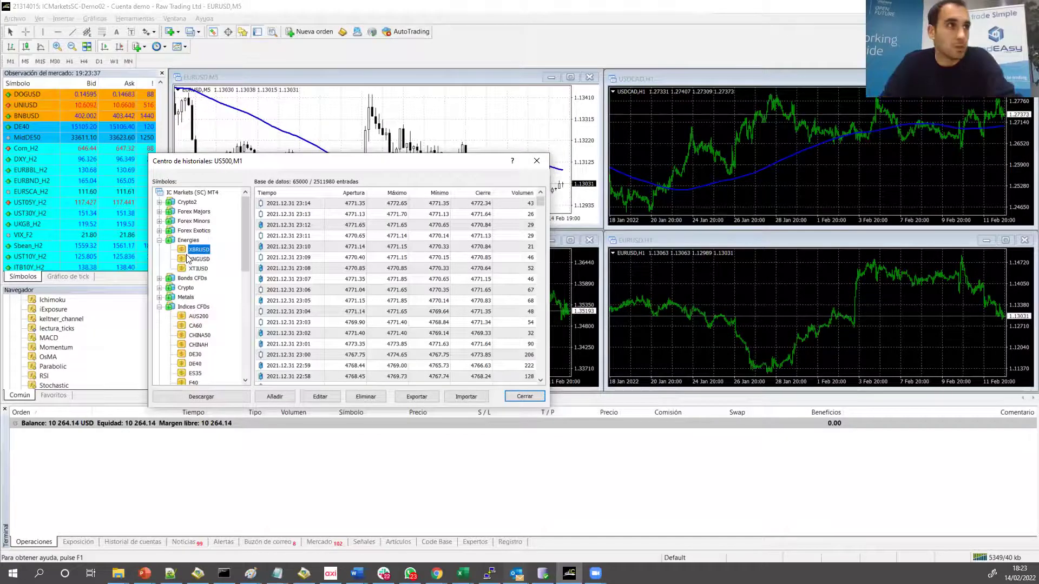
{"action": "left_click", "coordinate": [188, 242]}
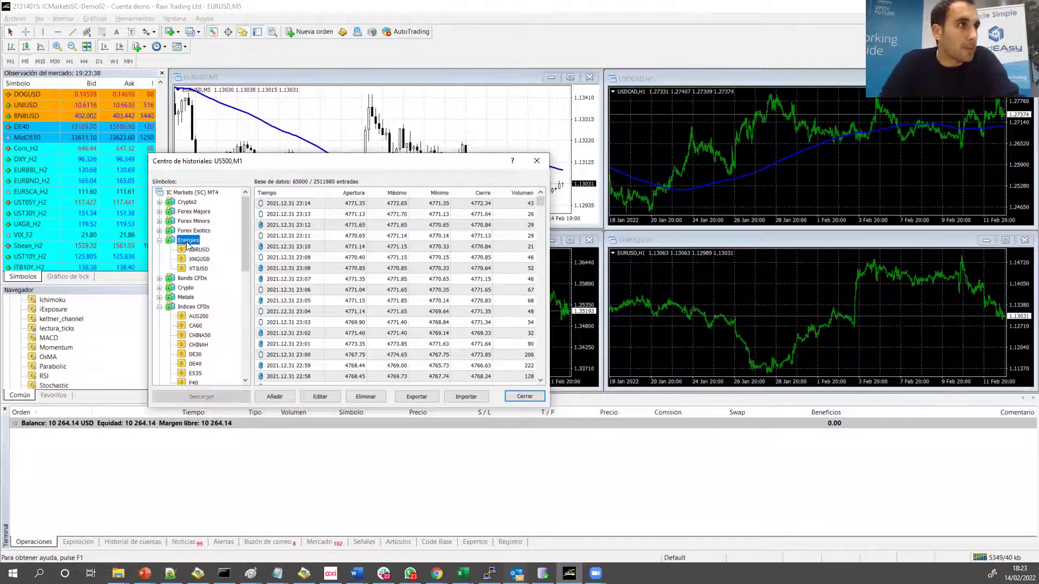
Collapse Indices CFDs and examine the Commodity CFDs group in the history center, checking the BRENT_J2 and BRENT_K1 contracts.
{"action": "left_click", "coordinate": [159, 307]}
{"action": "scroll", "coordinate": [160, 325], "scroll_direction": "down", "scroll_amount": 4}
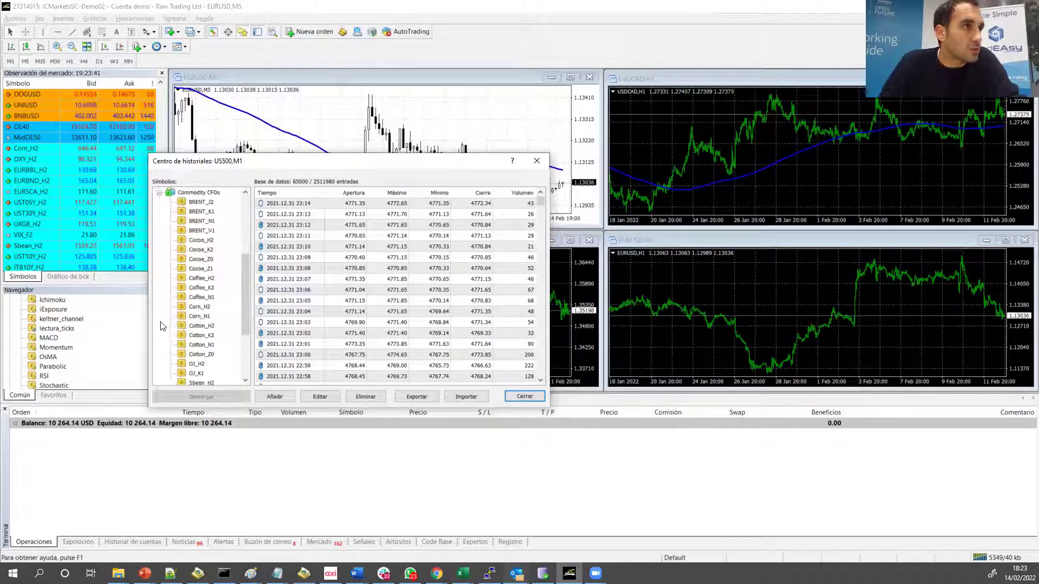
{"action": "scroll", "coordinate": [168, 303], "scroll_direction": "up", "scroll_amount": 1}
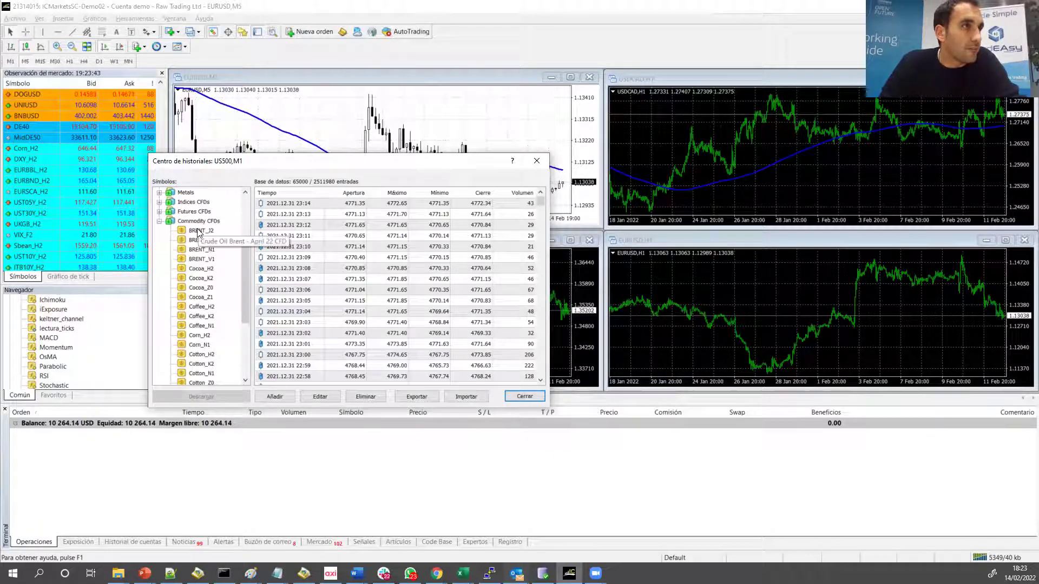
{"action": "left_click", "coordinate": [199, 232]}
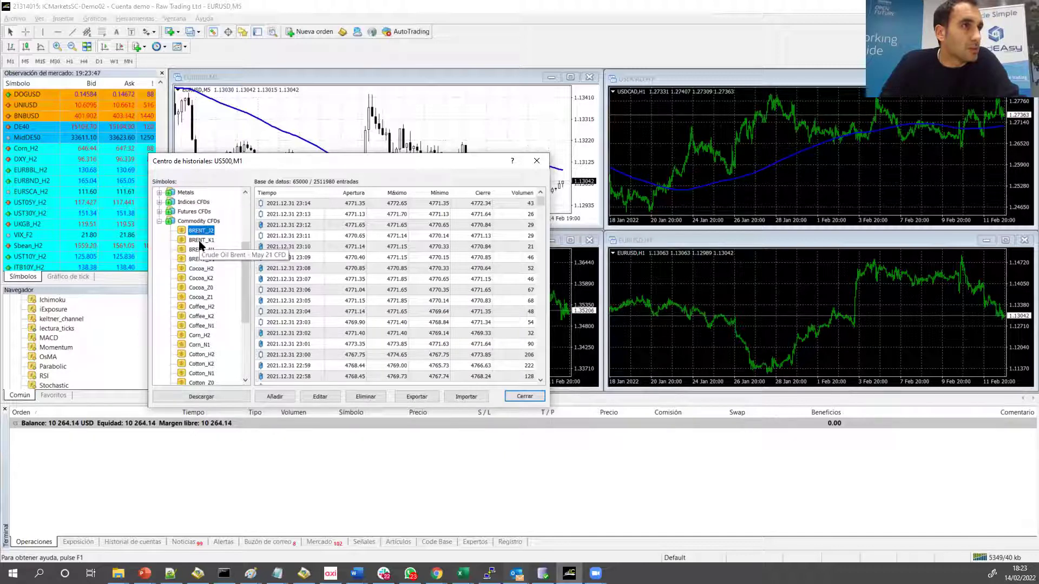
{"action": "left_click", "coordinate": [200, 242]}
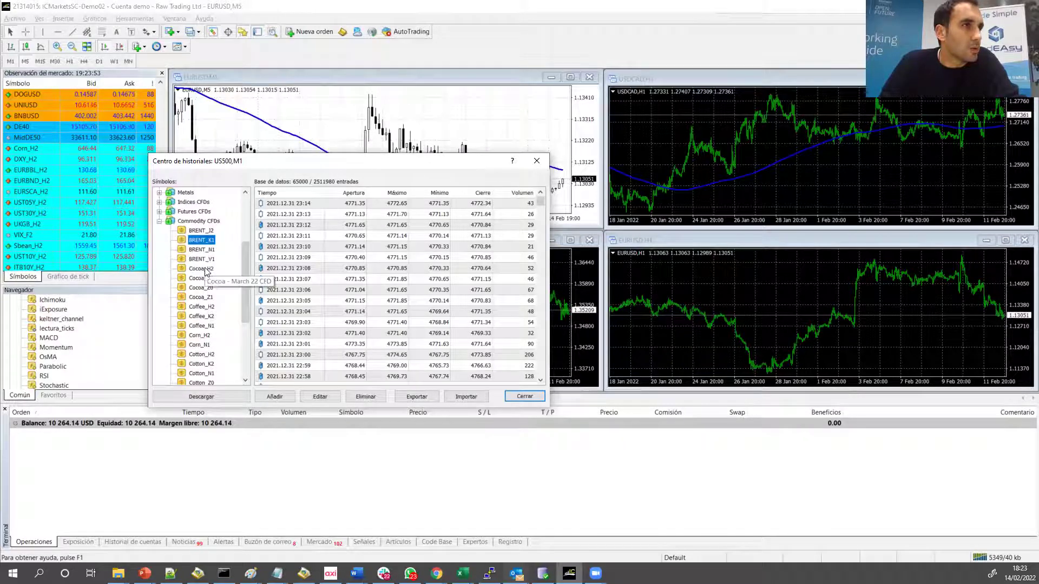
{"action": "scroll", "coordinate": [200, 276], "scroll_direction": "down", "scroll_amount": 4}
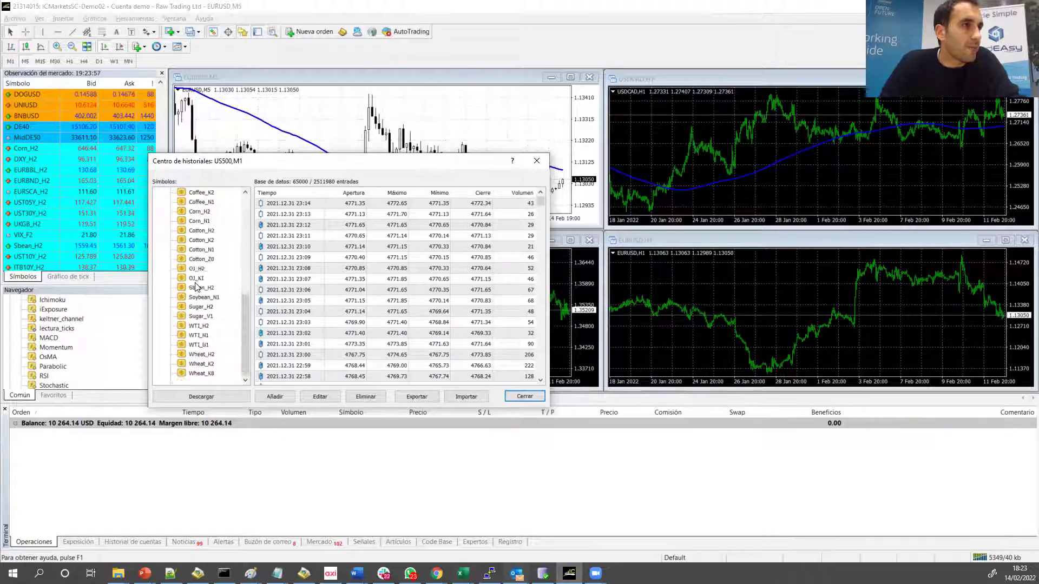
{"action": "scroll", "coordinate": [192, 280], "scroll_direction": "up", "scroll_amount": 4}
{"action": "double_click", "coordinate": [192, 212]}
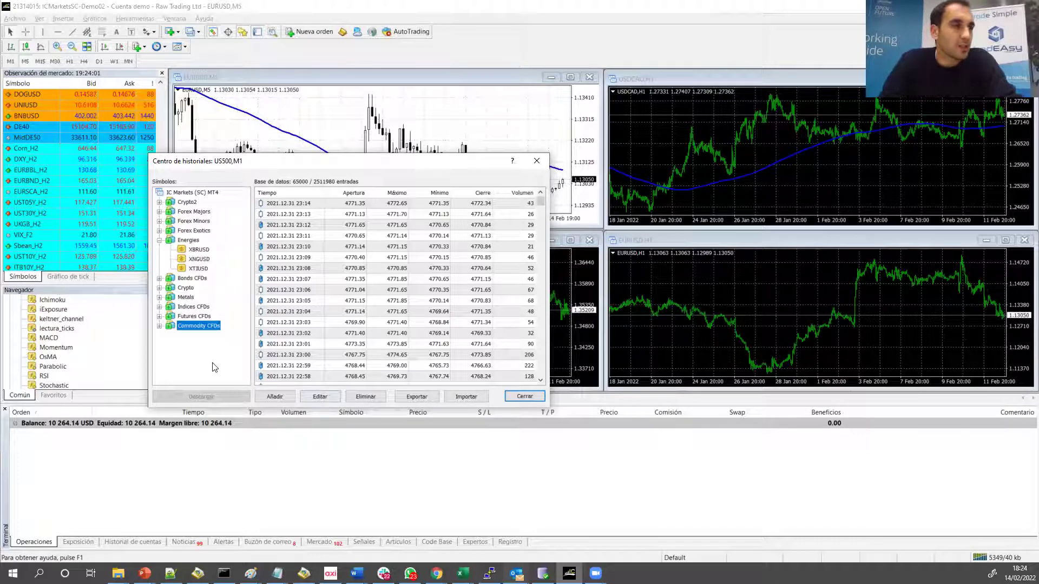
{"action": "left_click", "coordinate": [165, 326]}
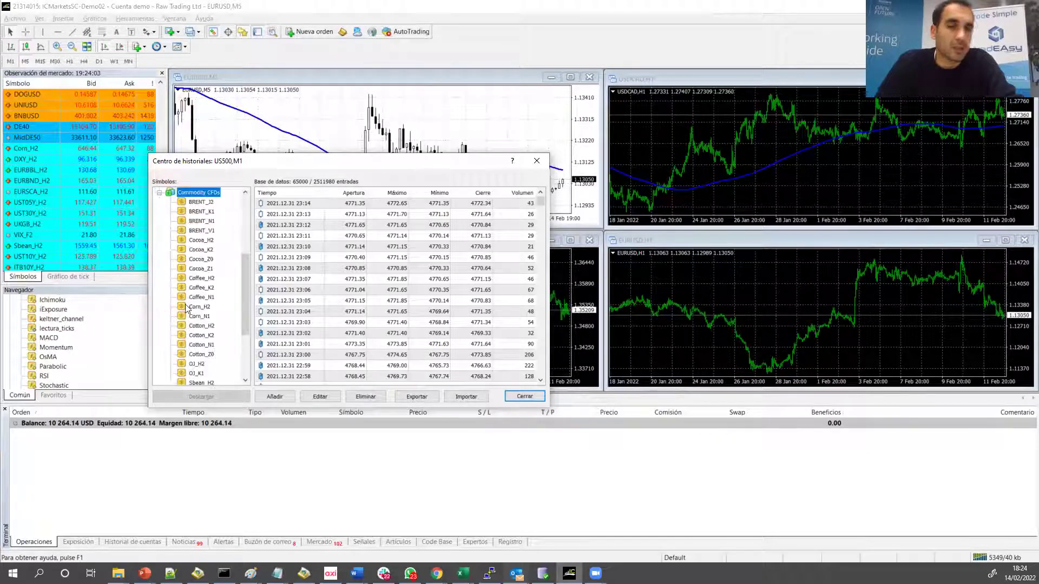
{"action": "scroll", "coordinate": [208, 271], "scroll_direction": "up", "scroll_amount": 5}
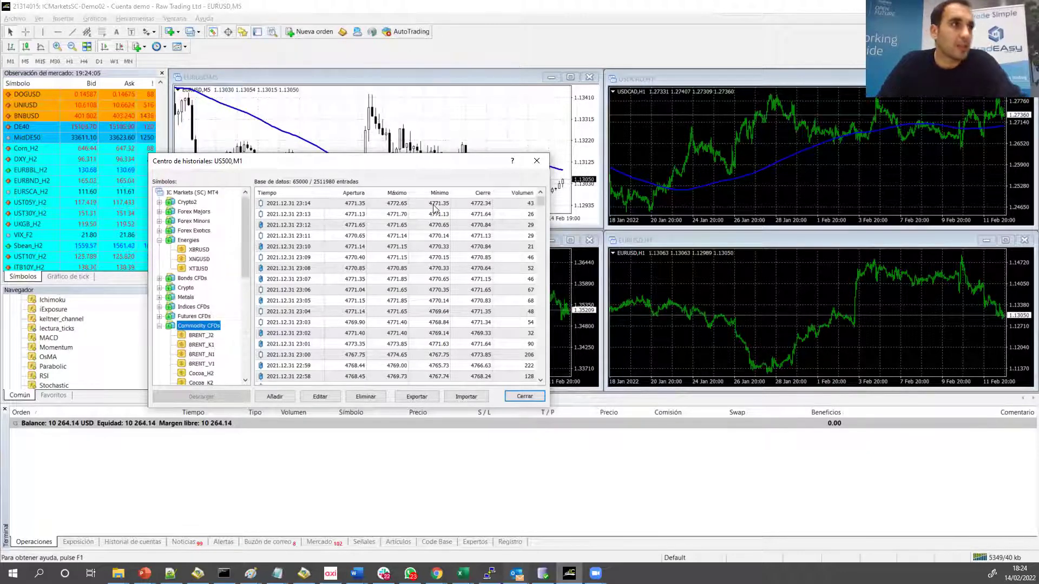
Close the history center and return to browsing the symbols in the market watch.
{"action": "left_click", "coordinate": [537, 161]}
{"action": "left_click", "coordinate": [50, 196]}
{"action": "scroll", "coordinate": [49, 196], "scroll_direction": "up", "scroll_amount": 10}
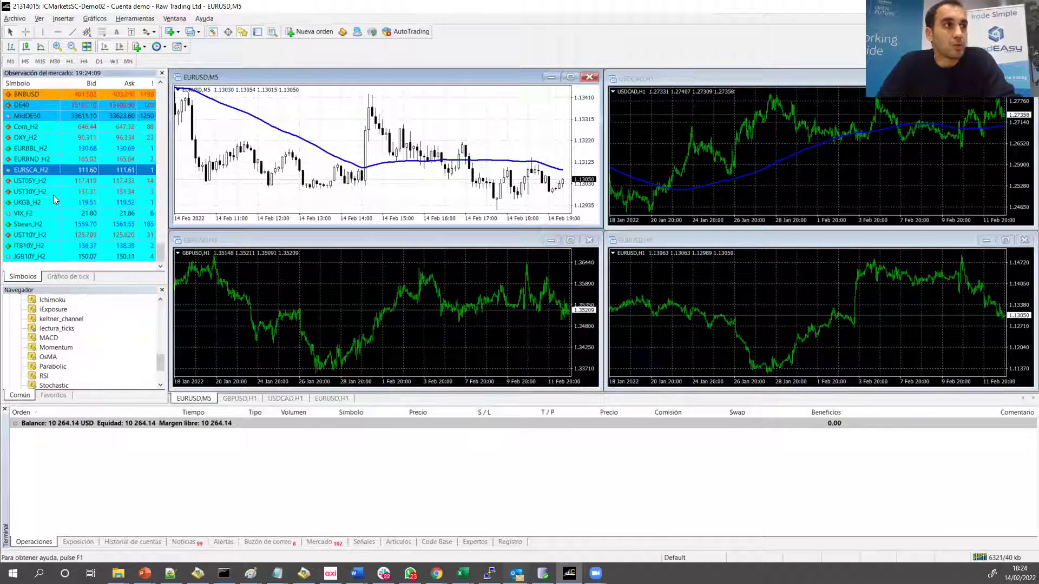
Look through the index, crypto and bond symbols in the market watch and return to the EURUSD,M5 chart.
{"action": "scroll", "coordinate": [43, 194], "scroll_direction": "up", "scroll_amount": 4}
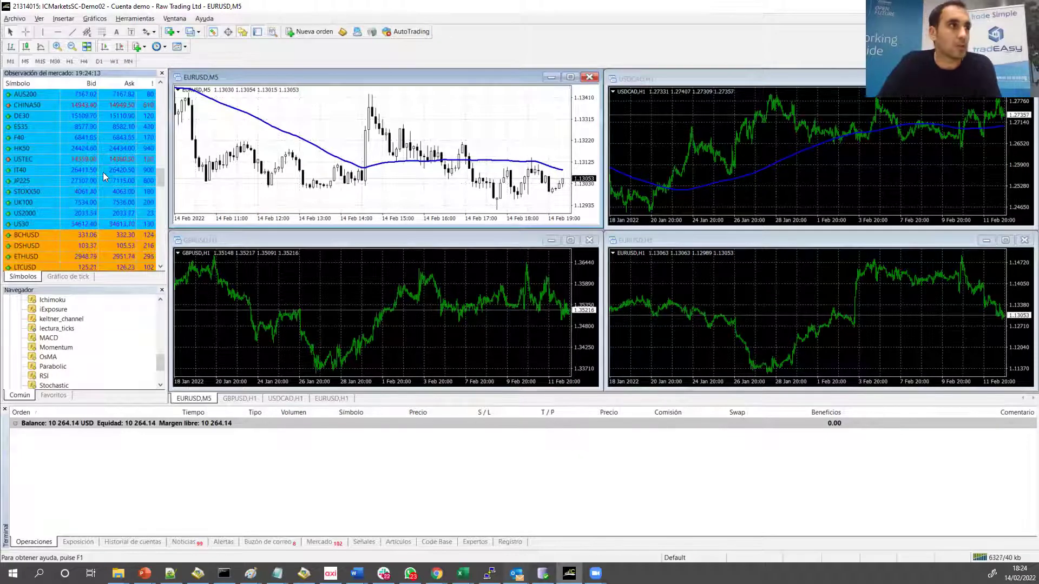
{"action": "scroll", "coordinate": [51, 168], "scroll_direction": "down", "scroll_amount": 6}
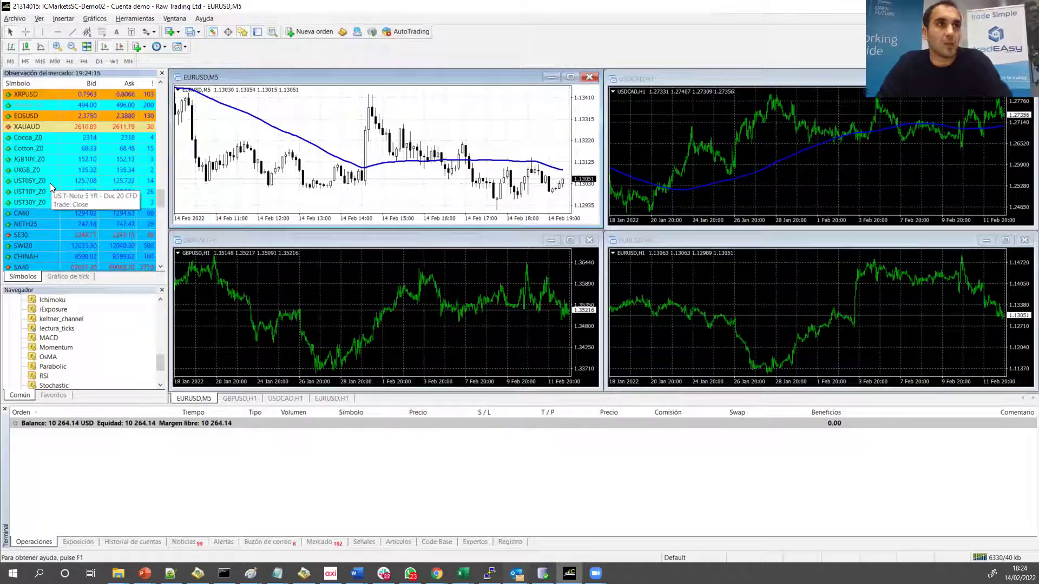
{"action": "left_click", "coordinate": [264, 267]}
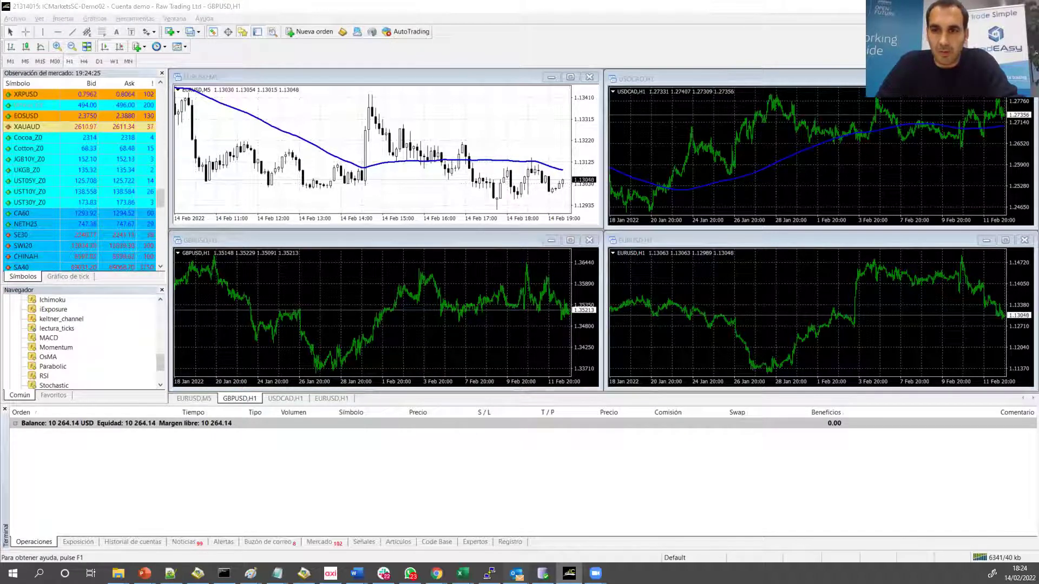
{"action": "left_click", "coordinate": [420, 323]}
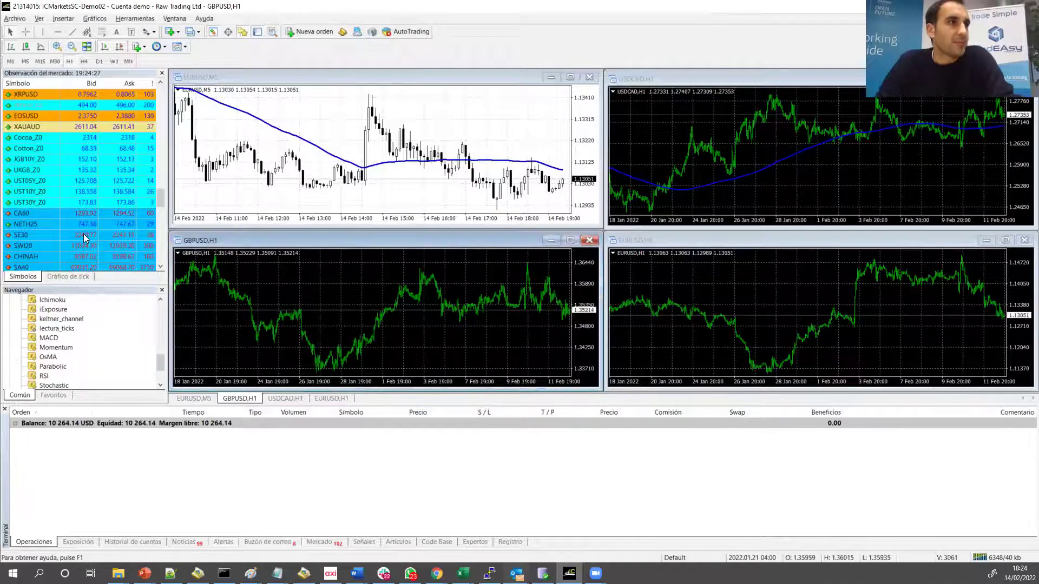
{"action": "left_click", "coordinate": [292, 168]}
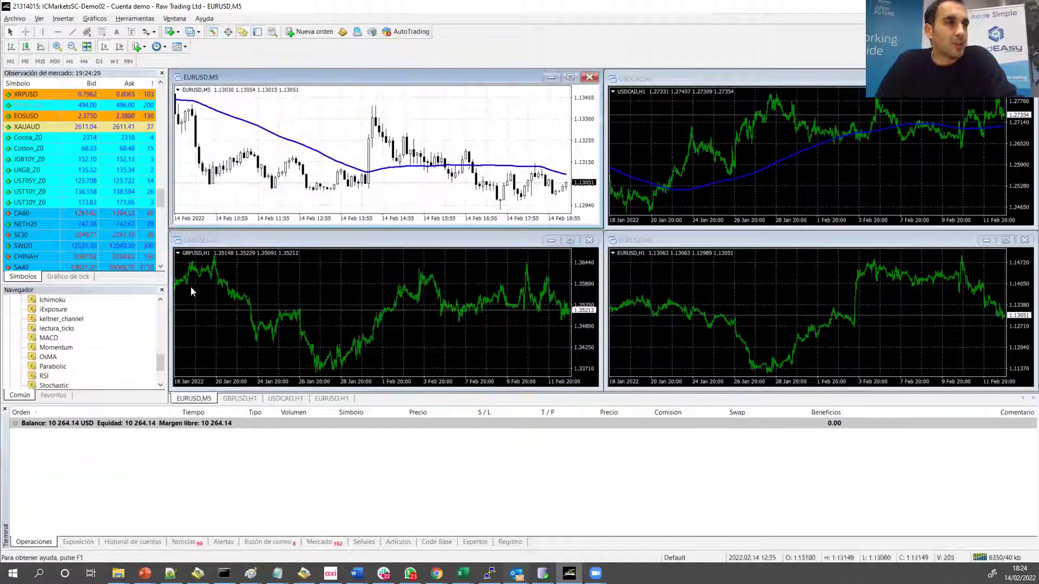
Collapse the Indicadores group in the navigator and select the Scripts group.
{"action": "scroll", "coordinate": [44, 328], "scroll_direction": "up", "scroll_amount": 10}
{"action": "double_click", "coordinate": [34, 321]}
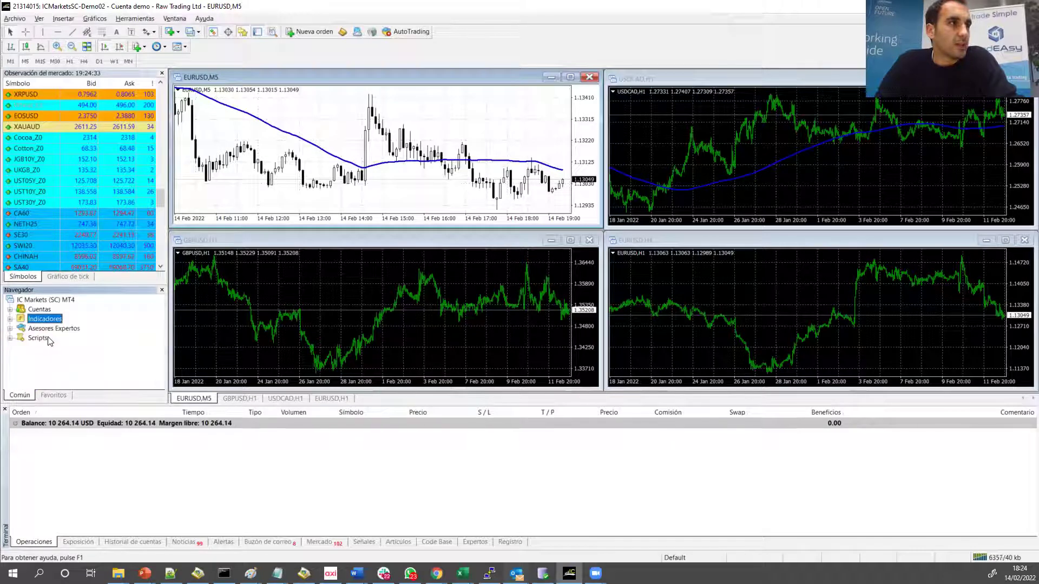
{"action": "left_click", "coordinate": [10, 338]}
{"action": "left_click", "coordinate": [10, 329]}
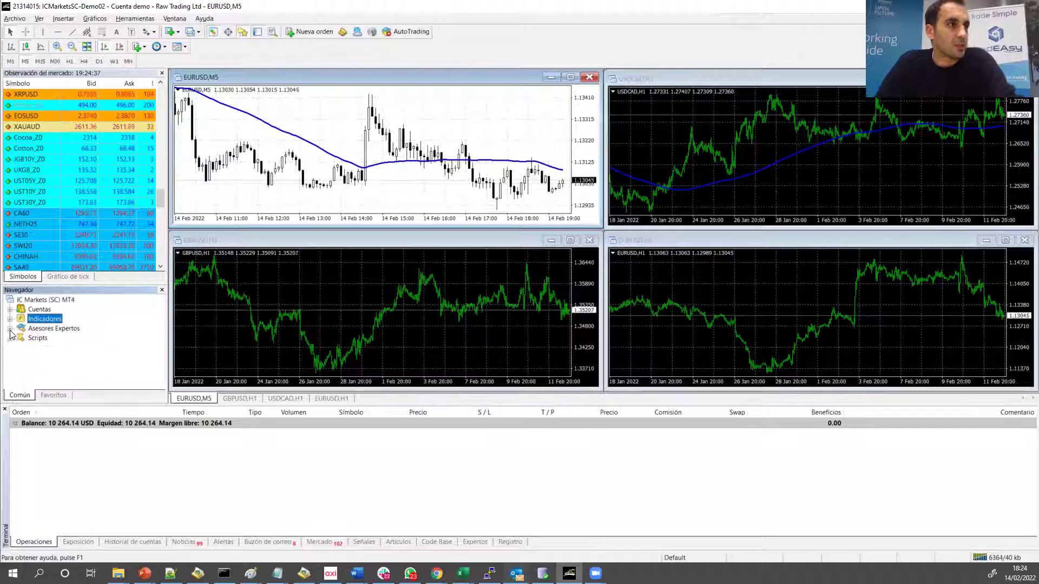
{"action": "left_click", "coordinate": [41, 339]}
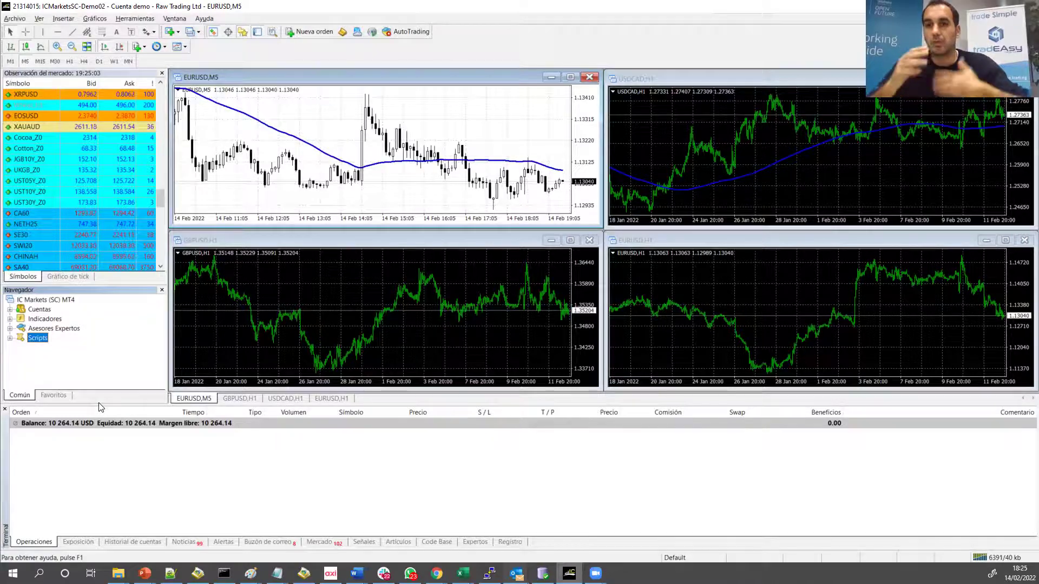
Expand the Scripts group in the navigator, look through its scripts such as borrar_ordenes_pendientes and cerrar_ordenes, and collapse it.
{"action": "double_click", "coordinate": [37, 340]}
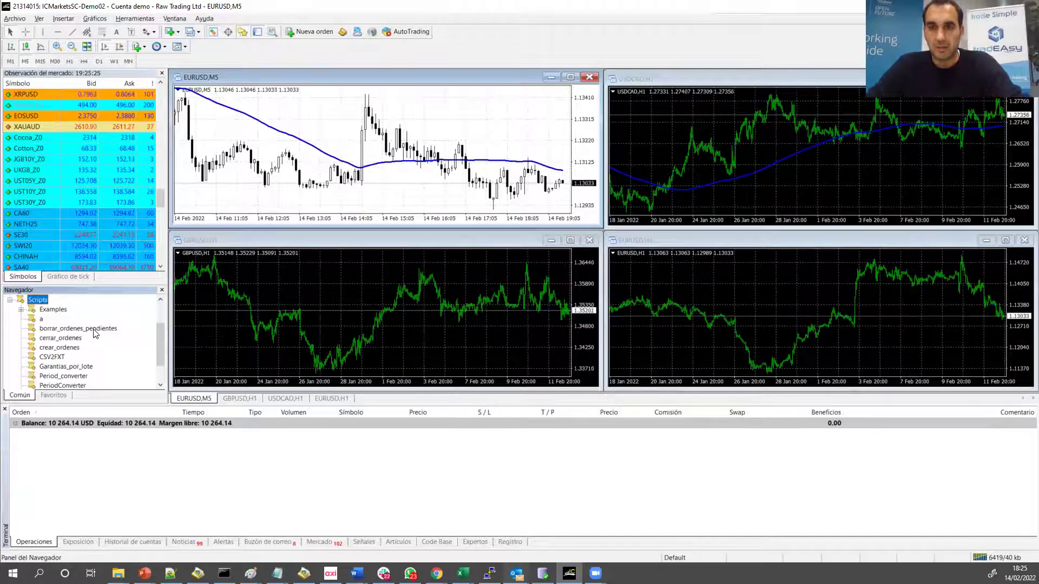
{"action": "scroll", "coordinate": [87, 341], "scroll_direction": "down", "scroll_amount": 1}
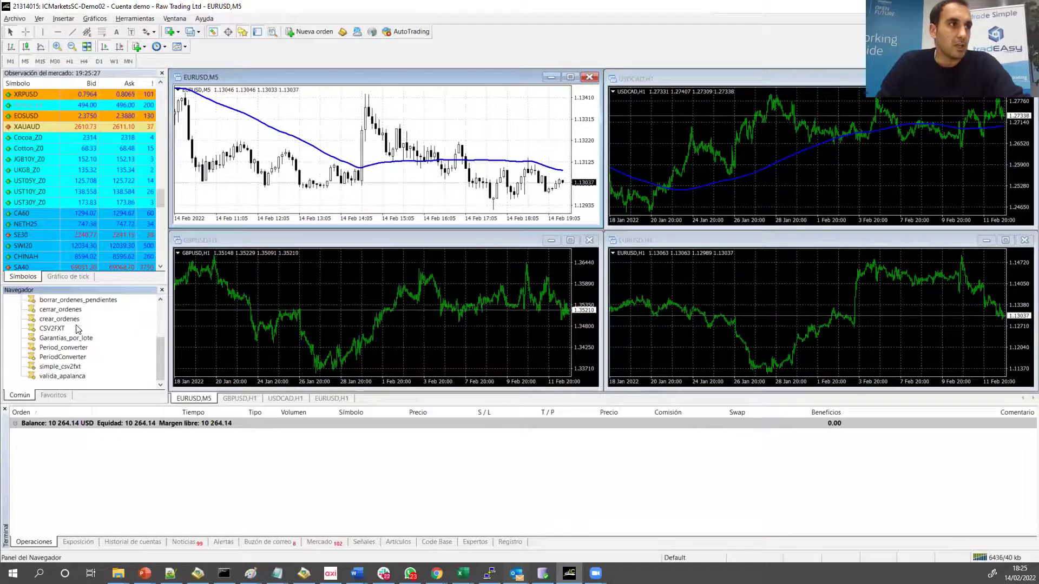
{"action": "scroll", "coordinate": [51, 365], "scroll_direction": "up", "scroll_amount": 1}
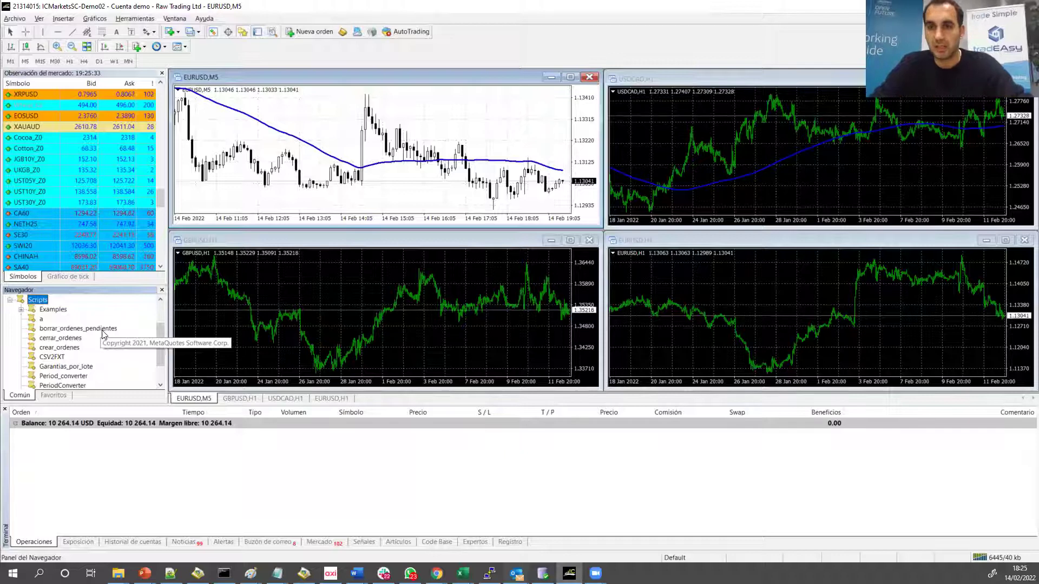
{"action": "scroll", "coordinate": [103, 333], "scroll_direction": "up", "scroll_amount": 2}
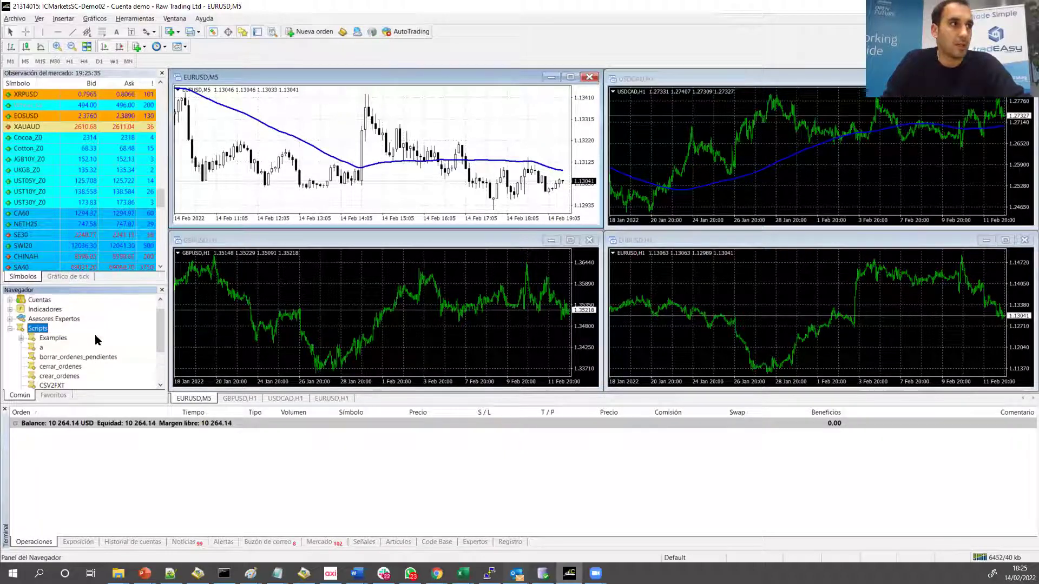
{"action": "double_click", "coordinate": [45, 337]}
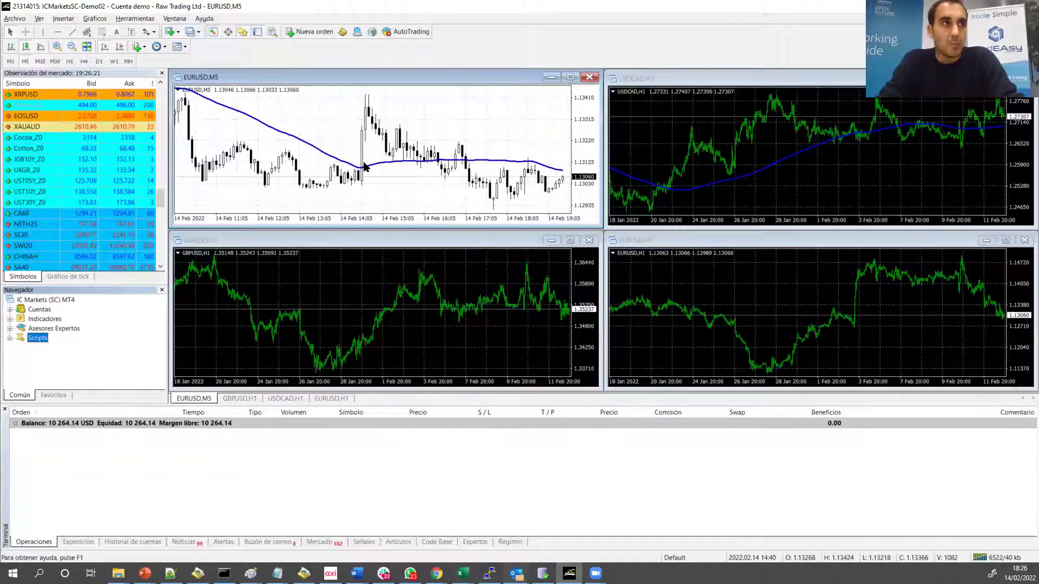
Activate the GBPUSD,H1 chart, check the Scripts group once more and select the Asesores Expertos group in the navigator.
{"action": "left_click", "coordinate": [206, 327]}
{"action": "double_click", "coordinate": [19, 338]}
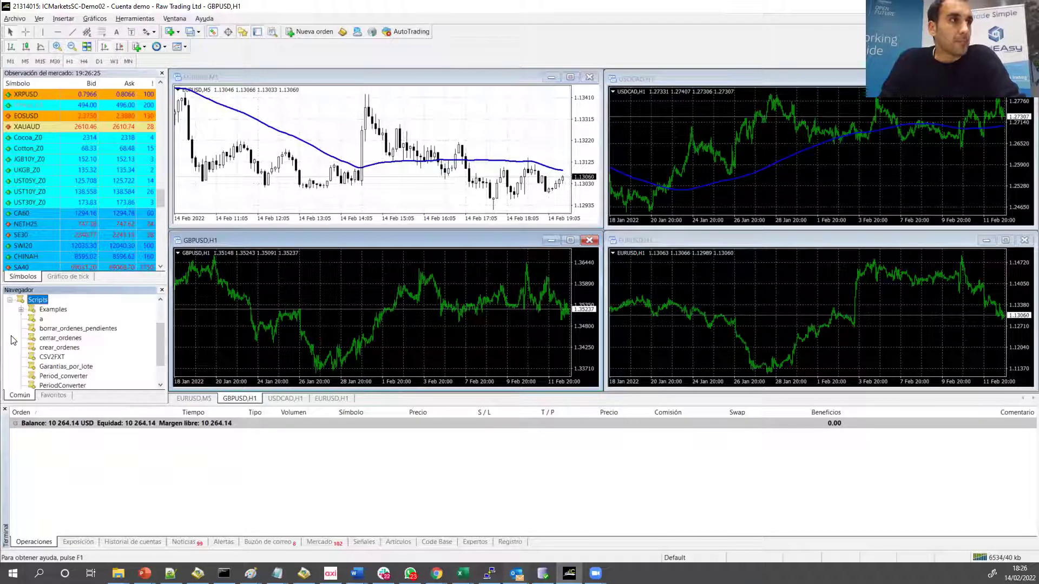
{"action": "double_click", "coordinate": [31, 341]}
{"action": "left_click", "coordinate": [26, 328]}
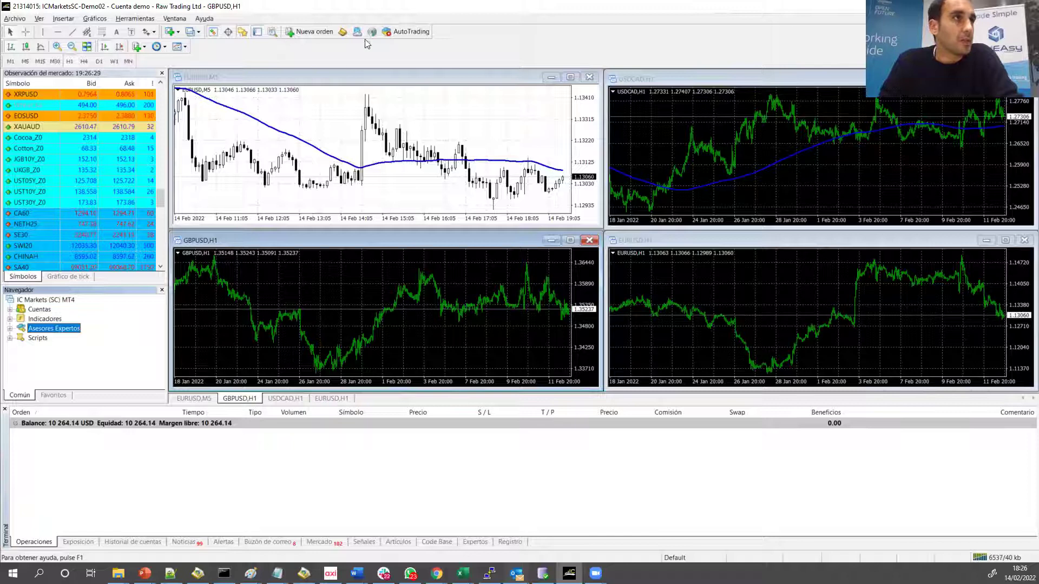
Show one-click trading on the GBPUSD,H1 chart and buy 0.10 lots at market.
{"action": "left_click", "coordinate": [177, 253]}
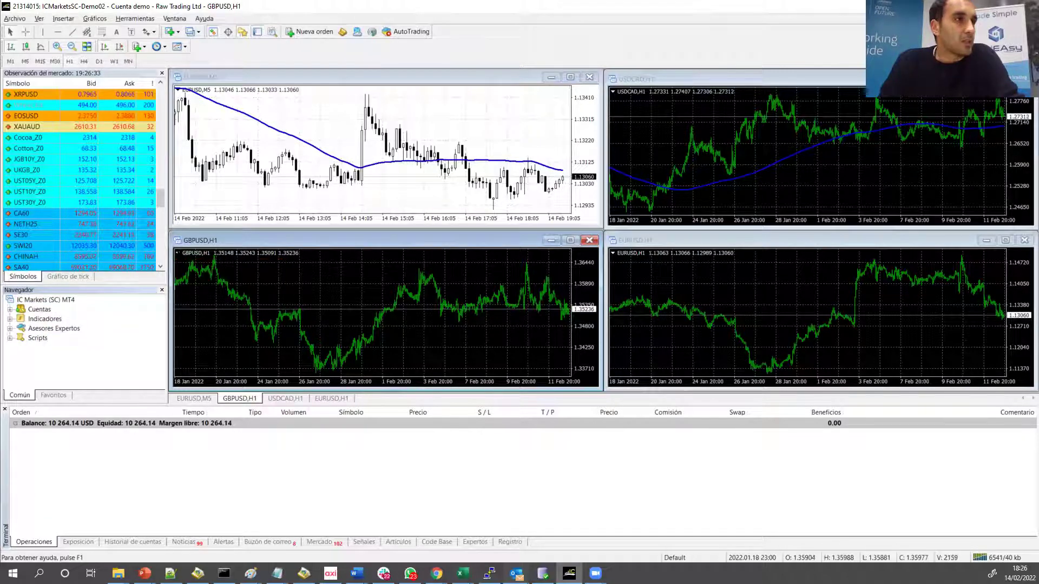
{"action": "left_click", "coordinate": [228, 266]}
{"action": "key", "text": "Delete"}
{"action": "type", "text": "0.10"}
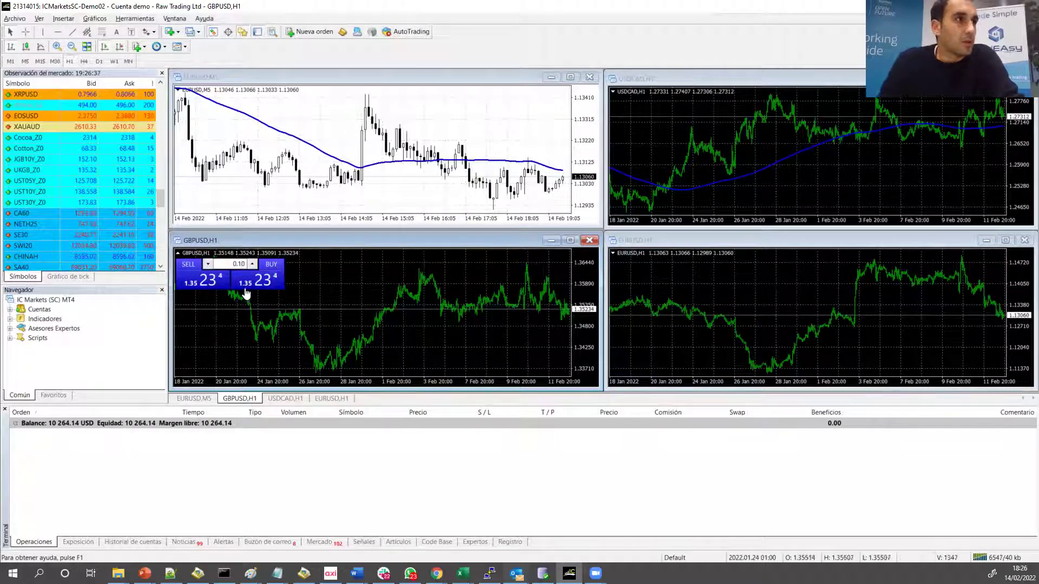
{"action": "left_click", "coordinate": [265, 282]}
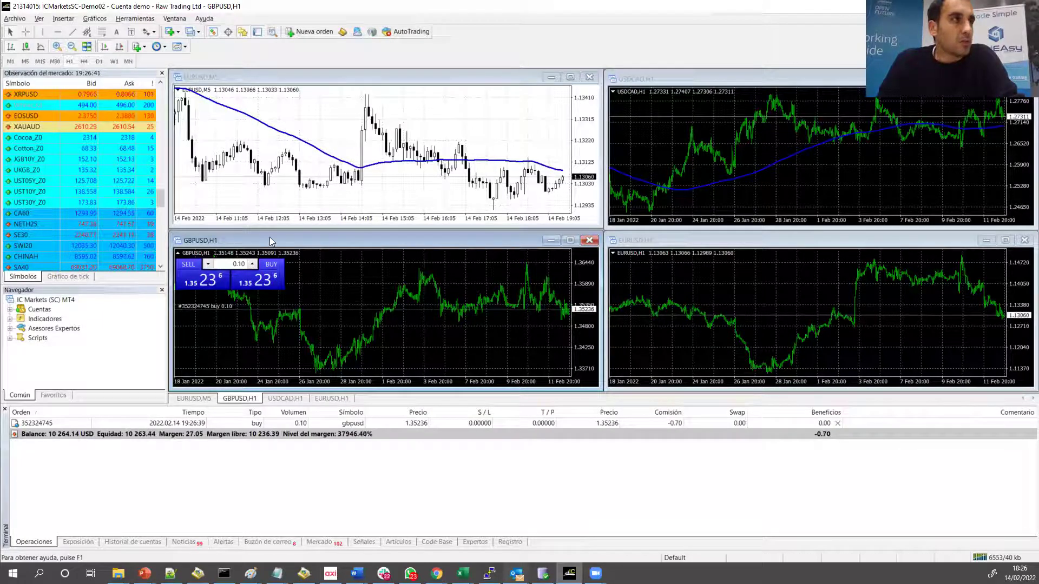
Maximize the GBPUSD,H1 chart, display it as enlarged candlesticks and select the open GBPUSD buy order.
{"action": "double_click", "coordinate": [313, 241]}
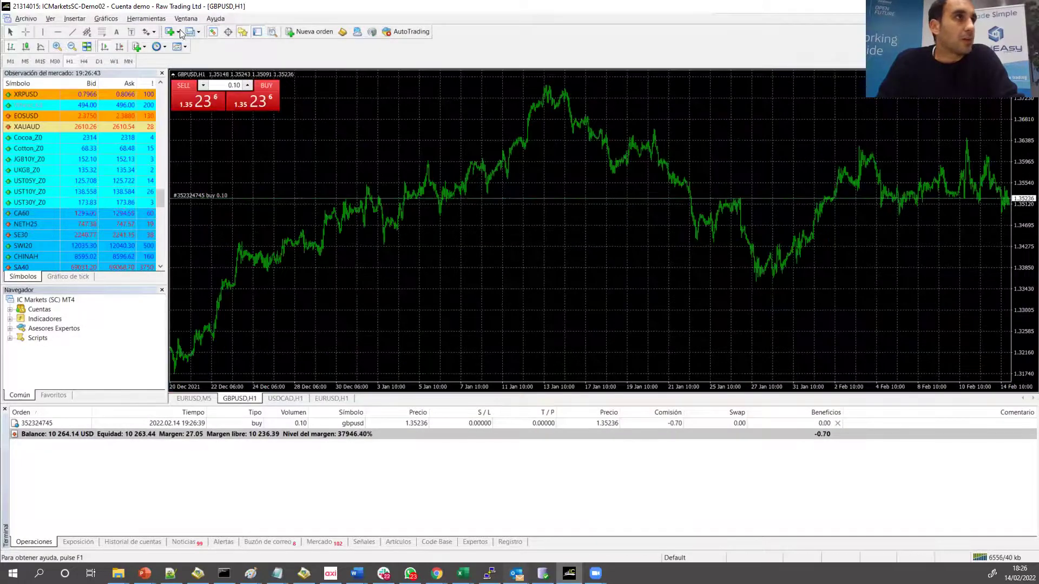
{"action": "left_click", "coordinate": [57, 47]}
{"action": "left_click", "coordinate": [57, 47]}
{"action": "left_click", "coordinate": [57, 47]}
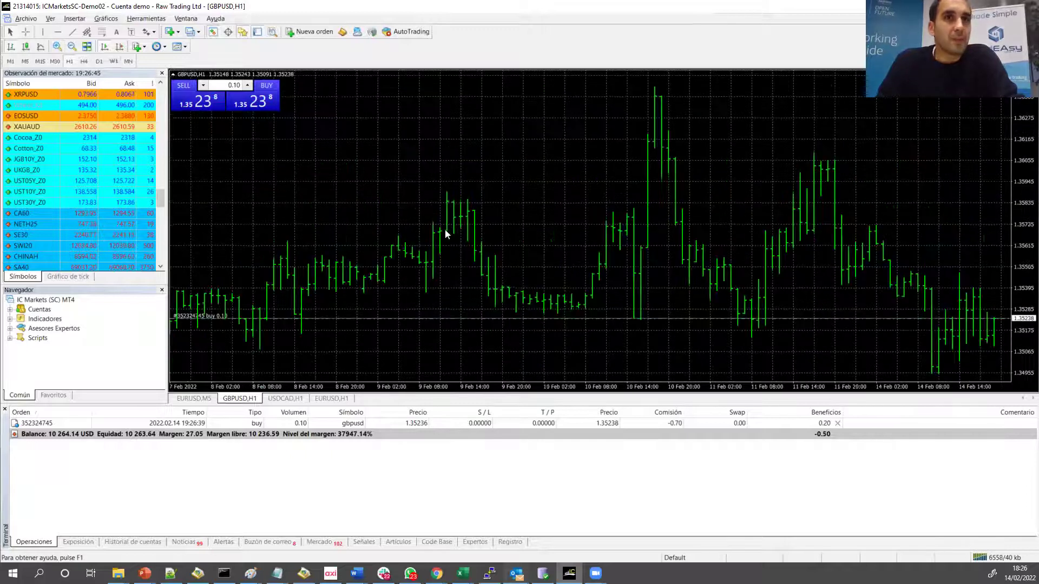
{"action": "left_click", "coordinate": [25, 46]}
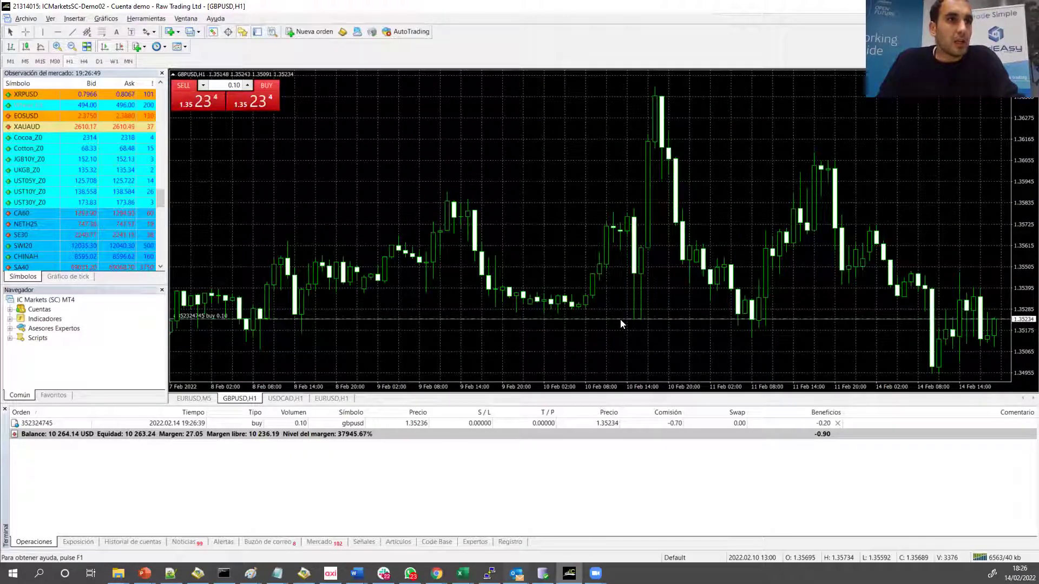
{"action": "left_click", "coordinate": [232, 426]}
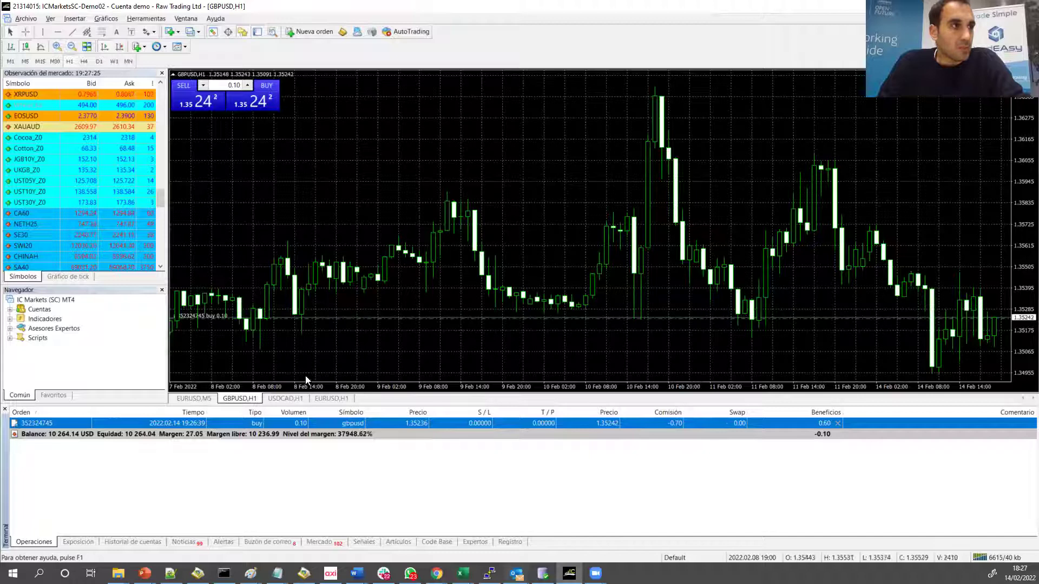
Switch to the EURUSD,M5 chart and buy 0.05 lots at market with one-click trading.
{"action": "left_click", "coordinate": [194, 399]}
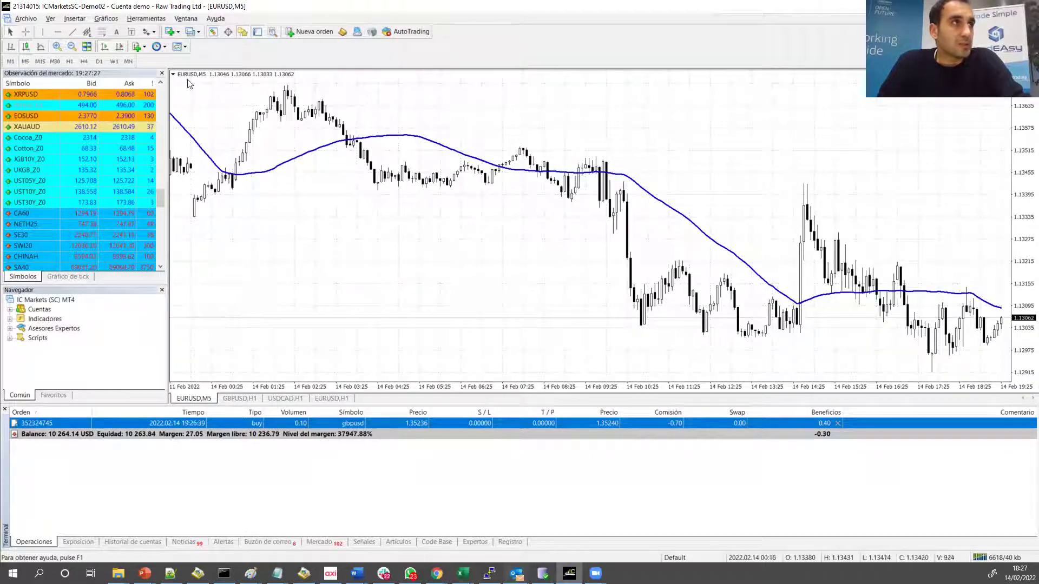
{"action": "left_click", "coordinate": [173, 74]}
{"action": "double_click", "coordinate": [227, 84]}
{"action": "type", "text": "0.0"}
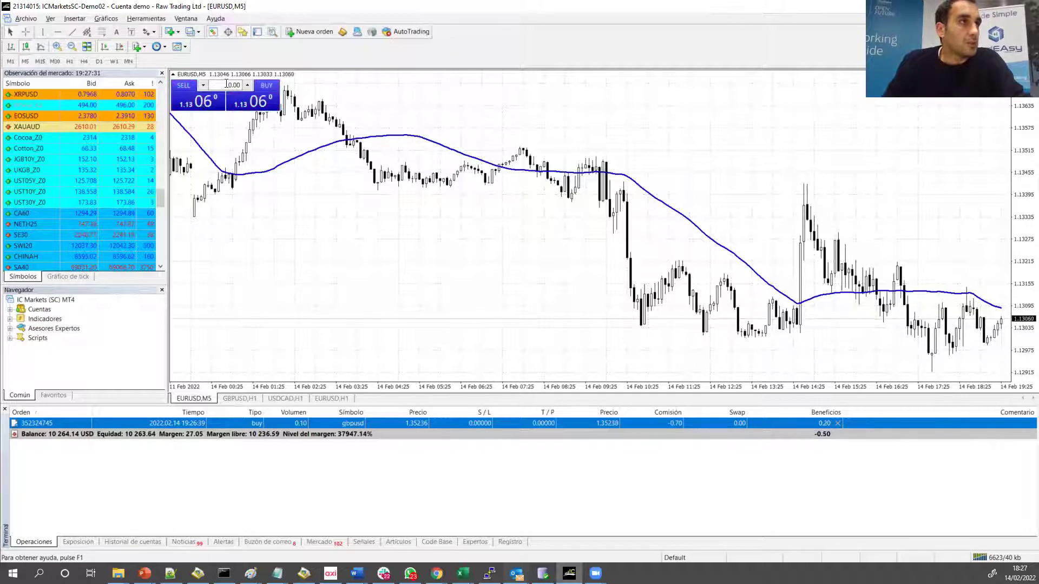
{"action": "type", "text": "5"}
{"action": "left_click", "coordinate": [266, 85]}
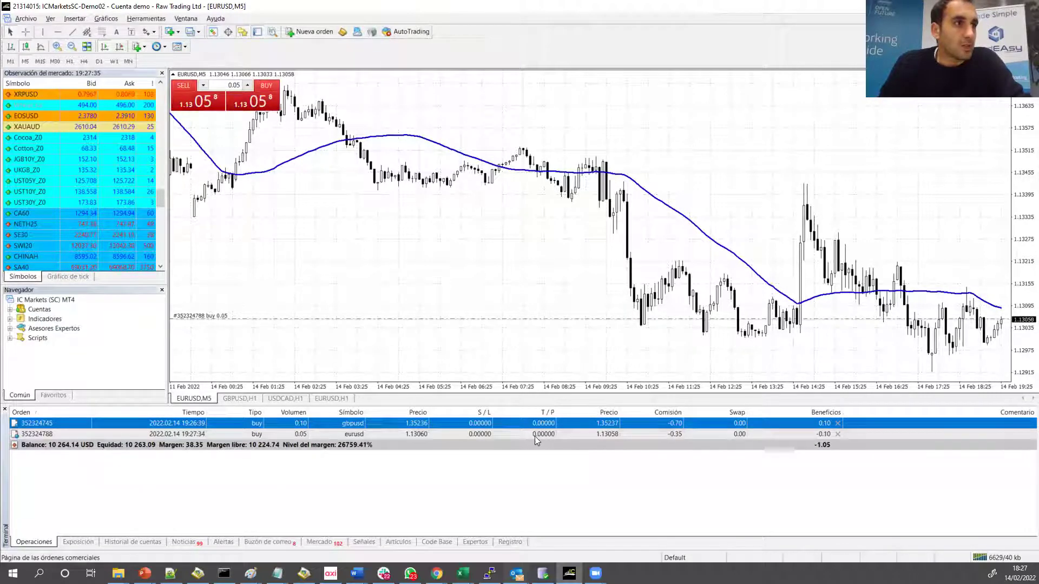
Place three more 0.05-lot EURUSD market buy orders and check them in the list of open trades.
{"action": "left_click", "coordinate": [245, 106]}
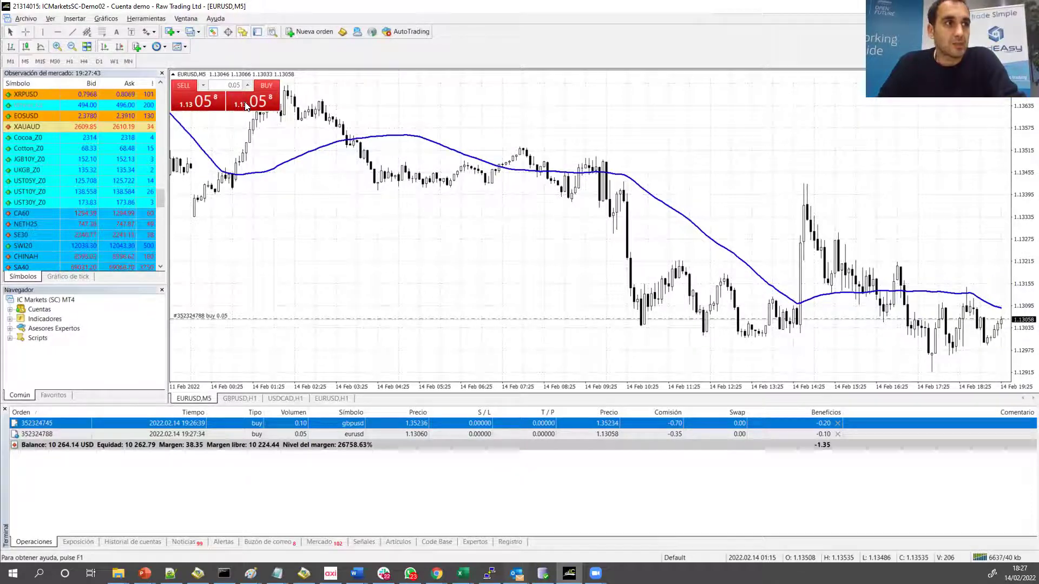
{"action": "left_click", "coordinate": [245, 105]}
{"action": "left_click", "coordinate": [245, 105]}
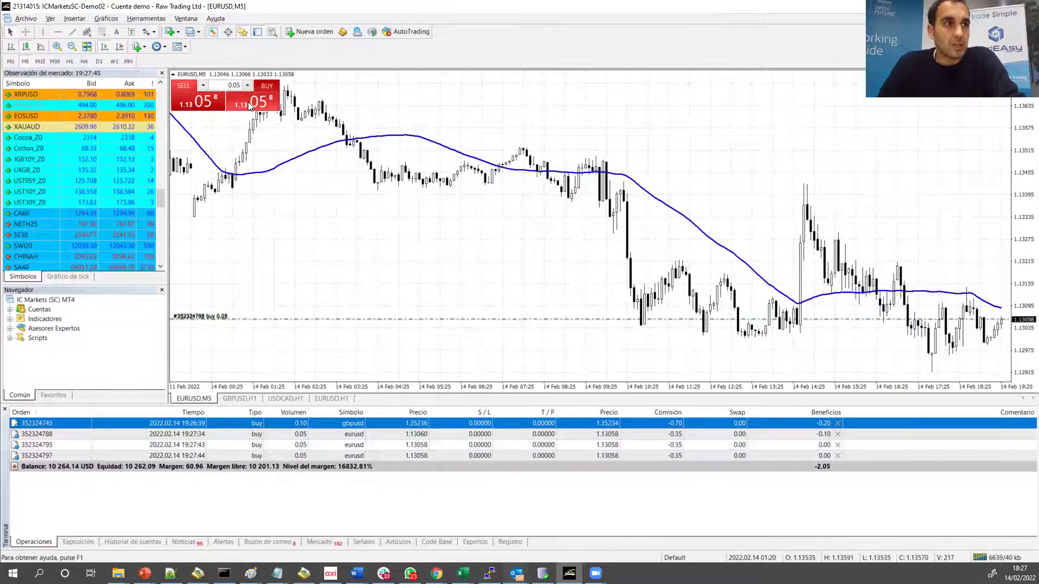
{"action": "left_click", "coordinate": [347, 448]}
{"action": "left_click", "coordinate": [349, 458]}
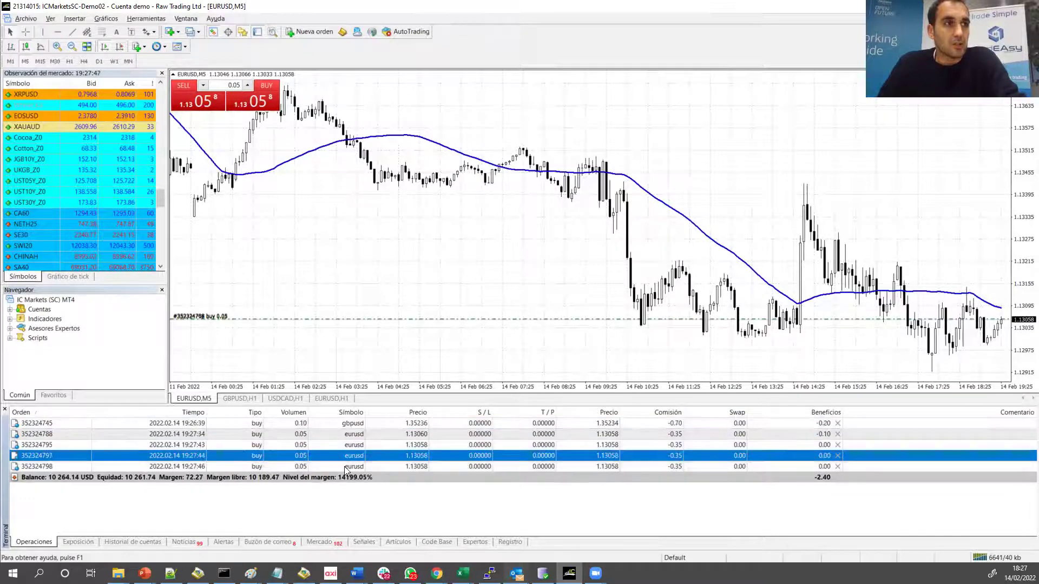
{"action": "left_click", "coordinate": [349, 466]}
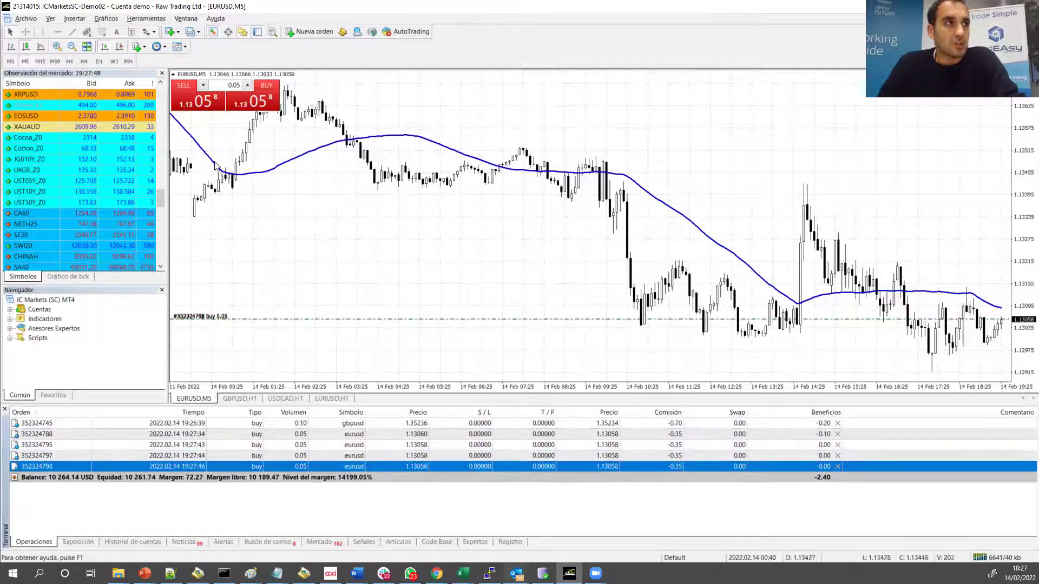
Place three EURUSD market sell orders of 0.05 lots each with one-click trading.
{"action": "left_click", "coordinate": [197, 104]}
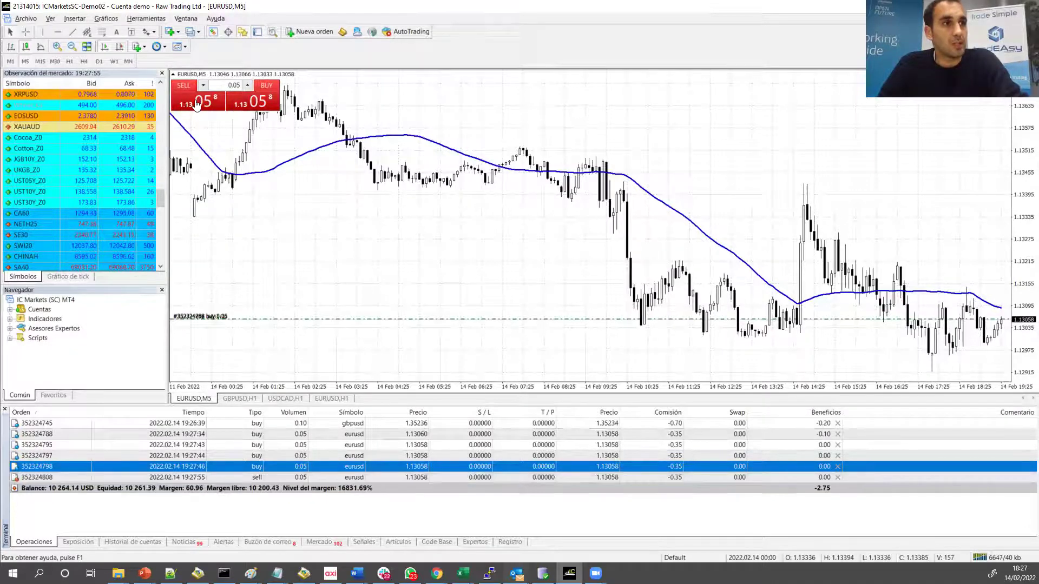
{"action": "left_click", "coordinate": [197, 104]}
{"action": "left_click", "coordinate": [197, 104]}
Go through the separate EURUSD buy and sell positions in the list of open trades.
{"action": "left_click", "coordinate": [346, 436]}
{"action": "left_click", "coordinate": [346, 458]}
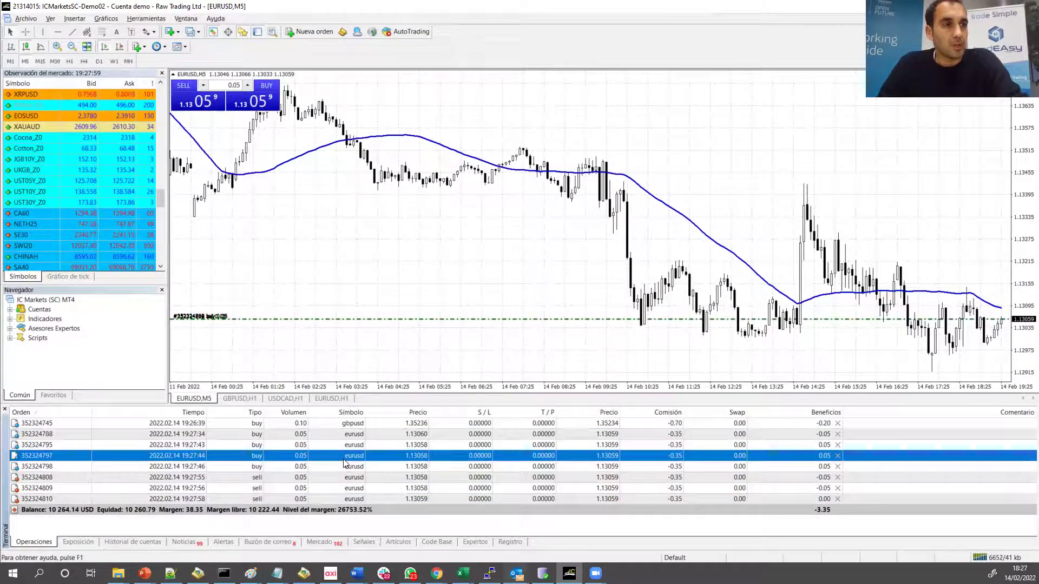
{"action": "left_click", "coordinate": [333, 477]}
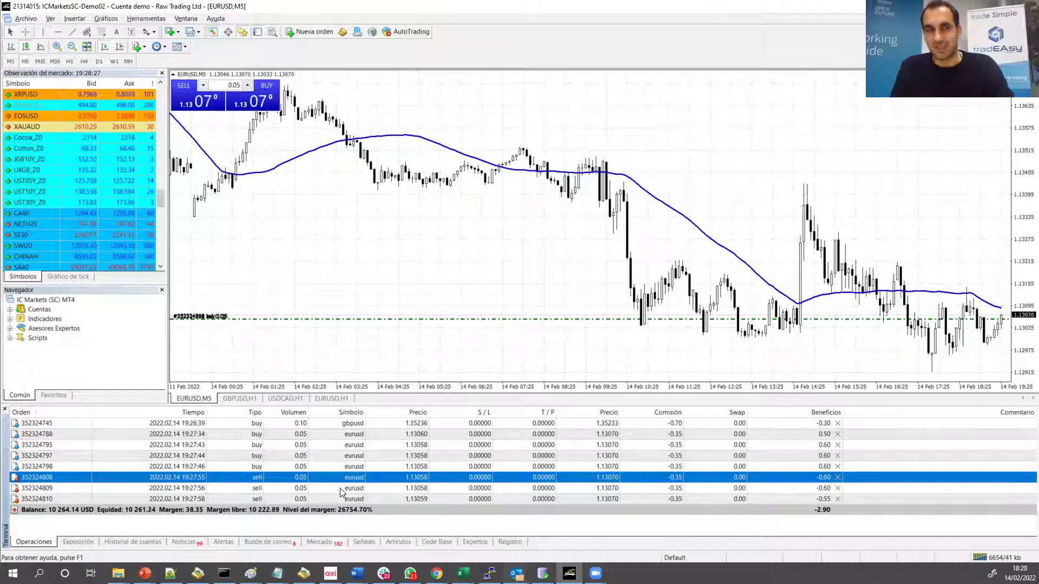
{"action": "left_click", "coordinate": [326, 490]}
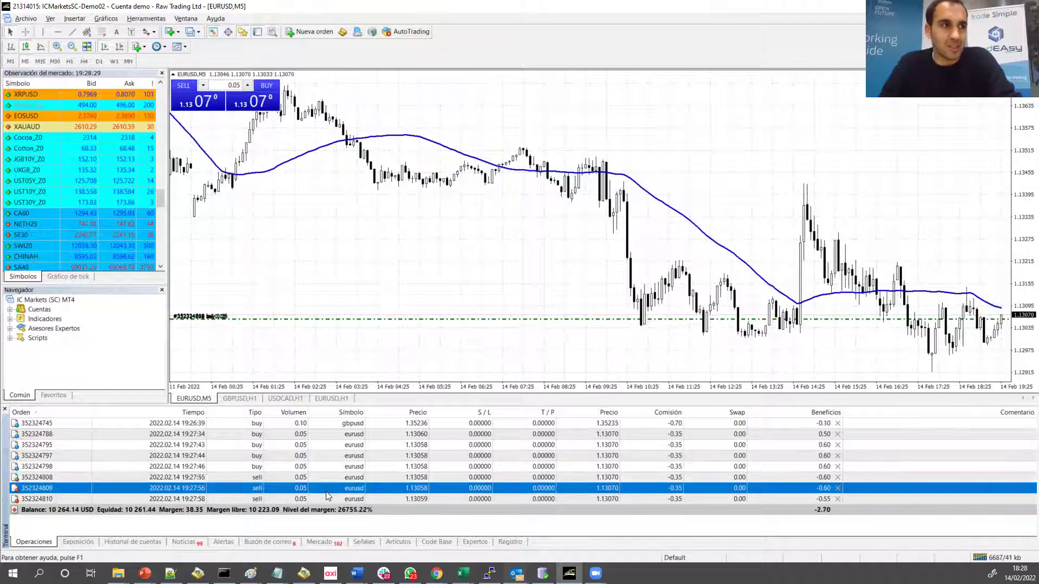
{"action": "left_click", "coordinate": [330, 496]}
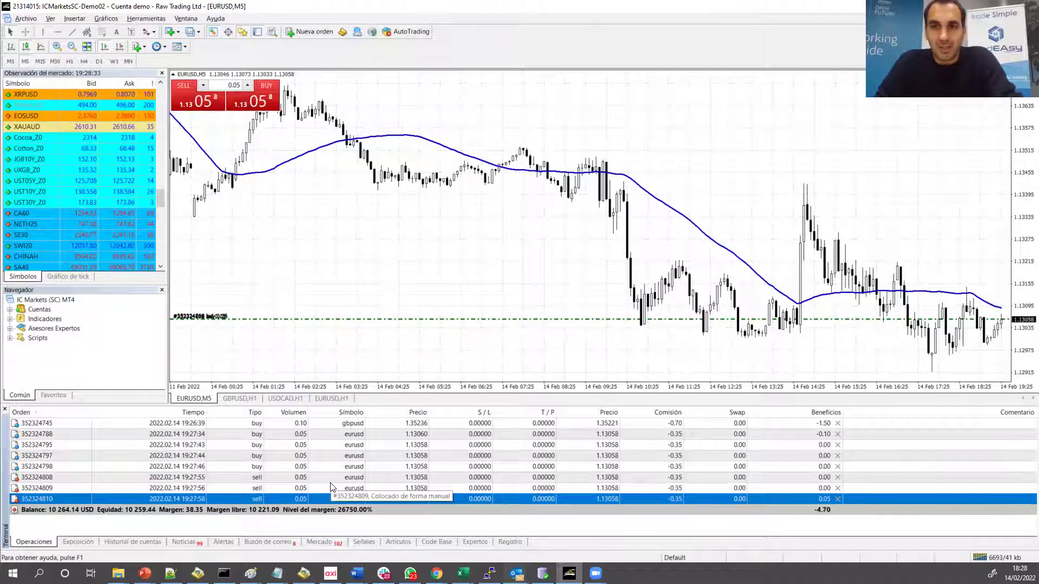
{"action": "left_click", "coordinate": [333, 479]}
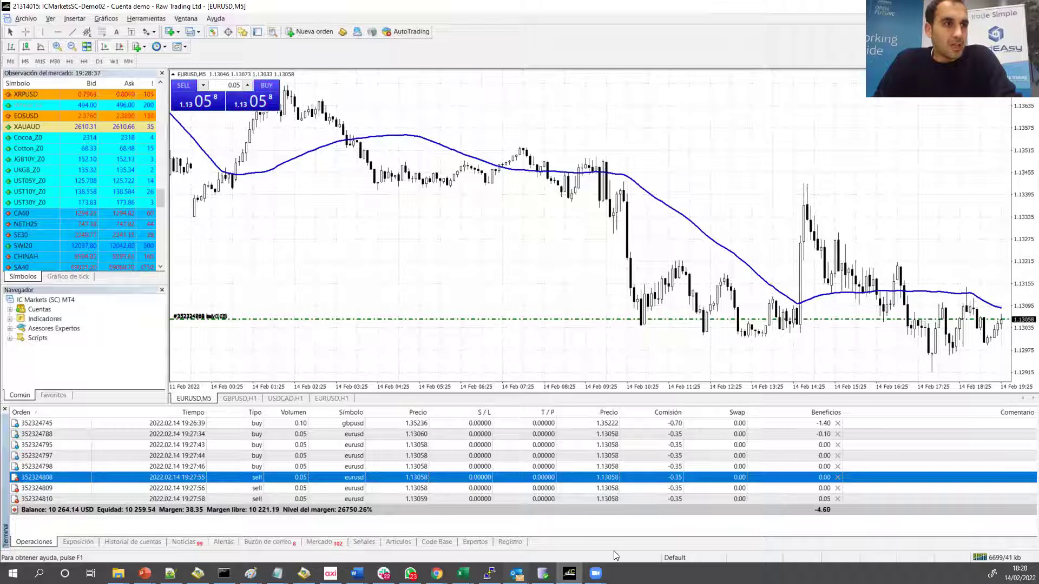
Compare individual EURUSD buy and sell orders of 0.05 lots in the list of open trades.
{"action": "left_click", "coordinate": [382, 499]}
{"action": "left_click", "coordinate": [355, 455]}
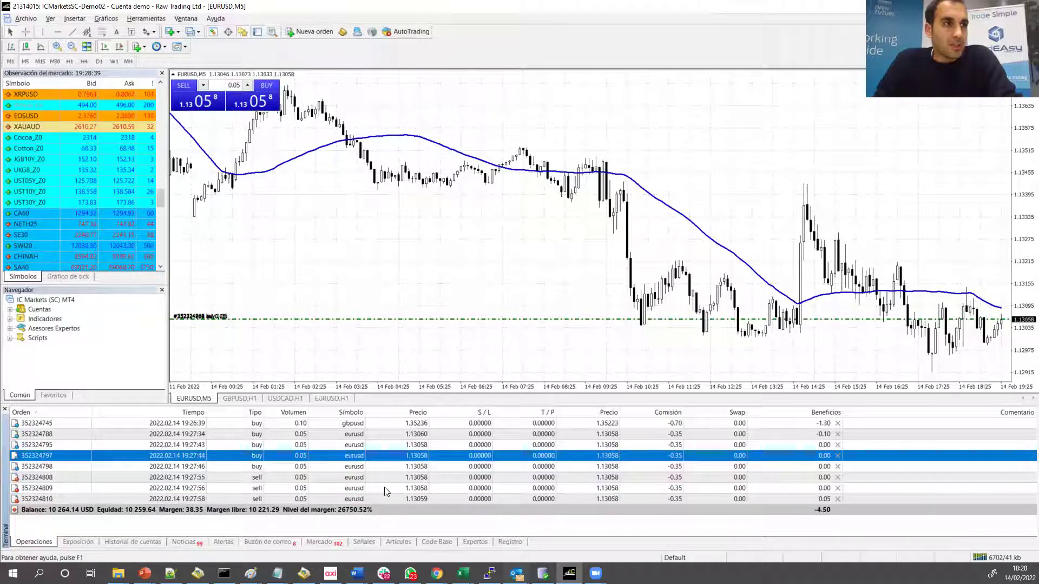
{"action": "left_click", "coordinate": [385, 488]}
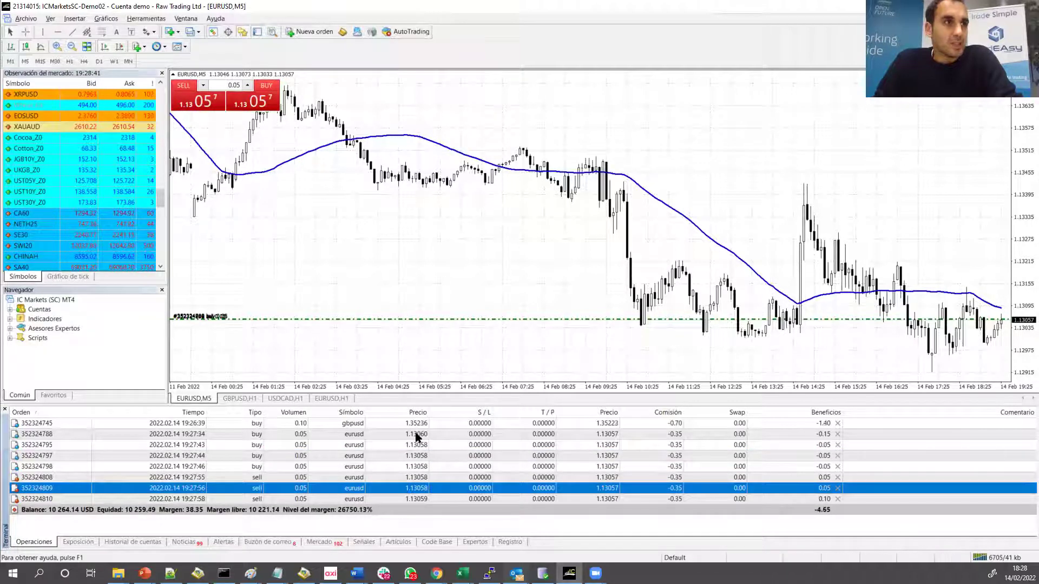
Open the first EURUSD buy order, with entry price 1.13060, for modification and enter a stop loss of 1.13000.
{"action": "left_click", "coordinate": [513, 436]}
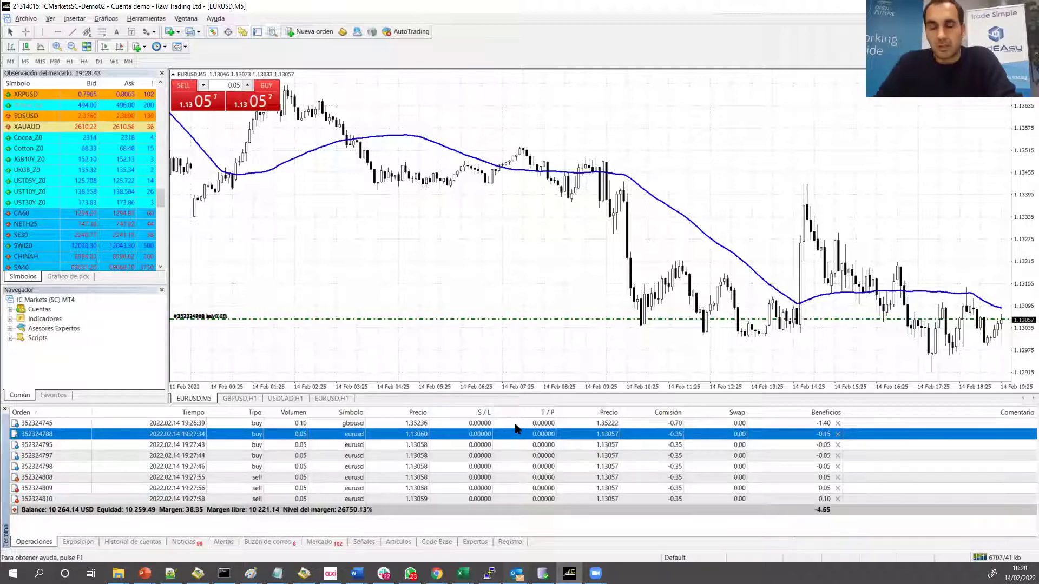
{"action": "right_click", "coordinate": [524, 436]}
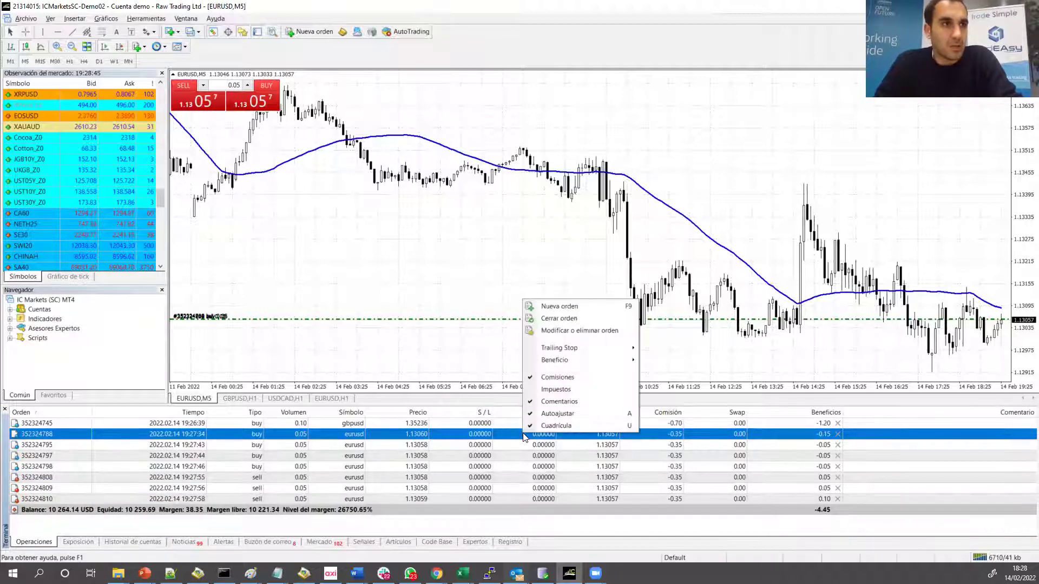
{"action": "left_click", "coordinate": [546, 335]}
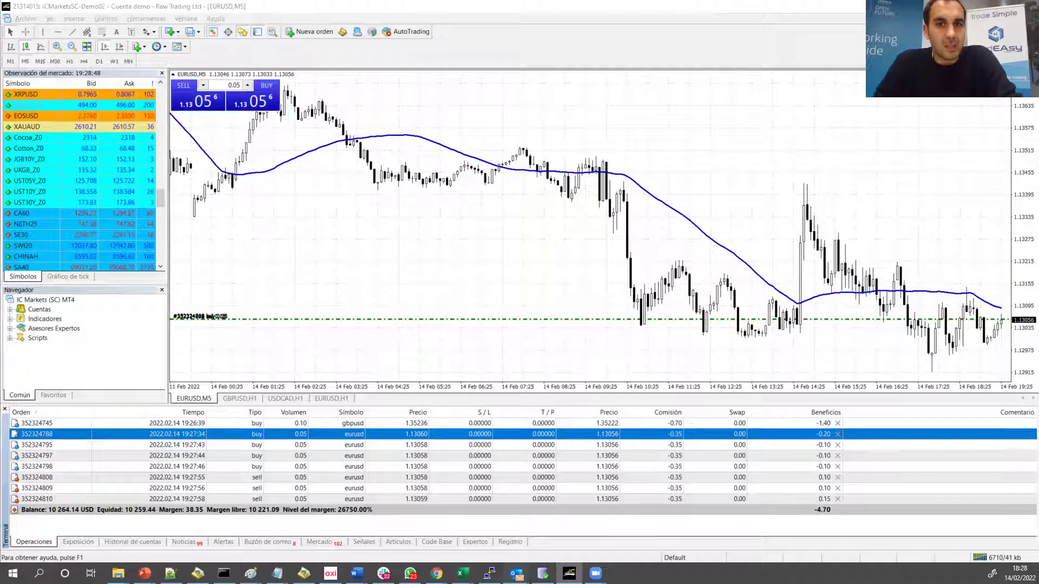
{"action": "double_click", "coordinate": [487, 319]}
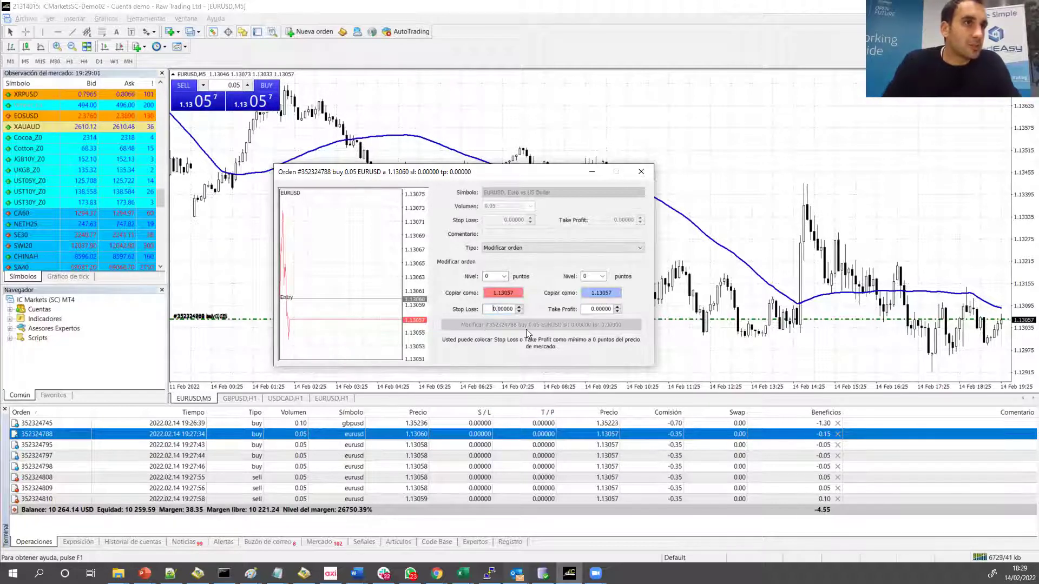
{"action": "type", "text": "1"}
{"action": "key", "text": "shift+Right"}
{"action": "key", "text": "shift+Right"}
{"action": "key", "text": "shift+Right"}
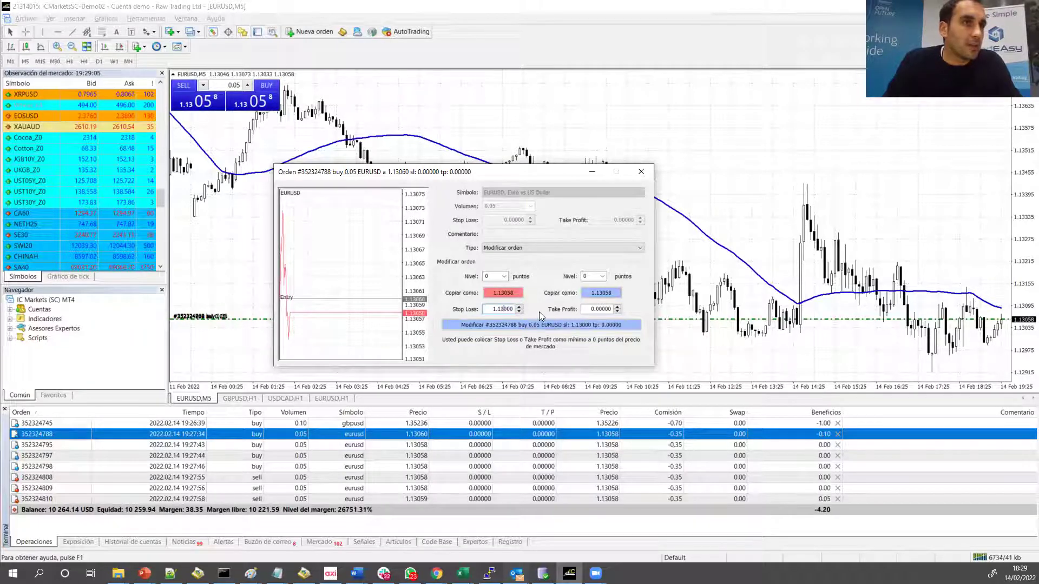
Set the order's take profit to 1.14000 and apply the modification.
{"action": "left_click", "coordinate": [585, 309]}
{"action": "type", "text": "1."}
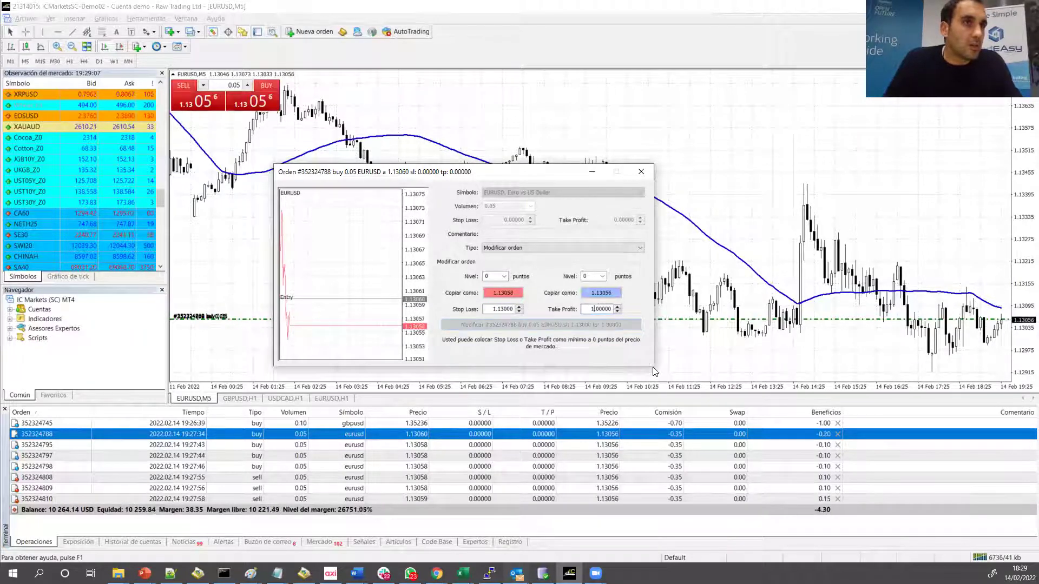
{"action": "type", "text": "14"}
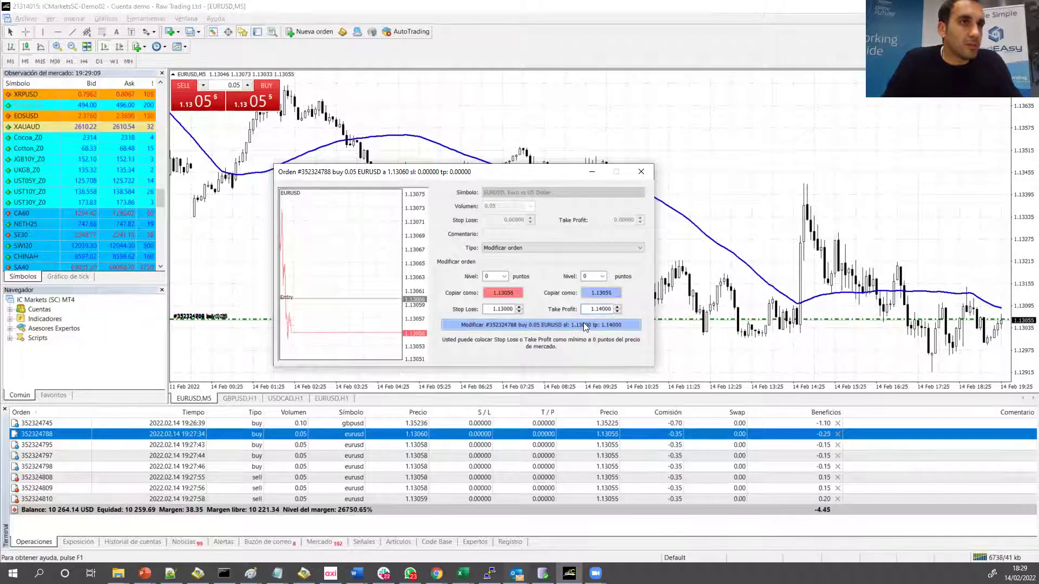
{"action": "left_click", "coordinate": [584, 324]}
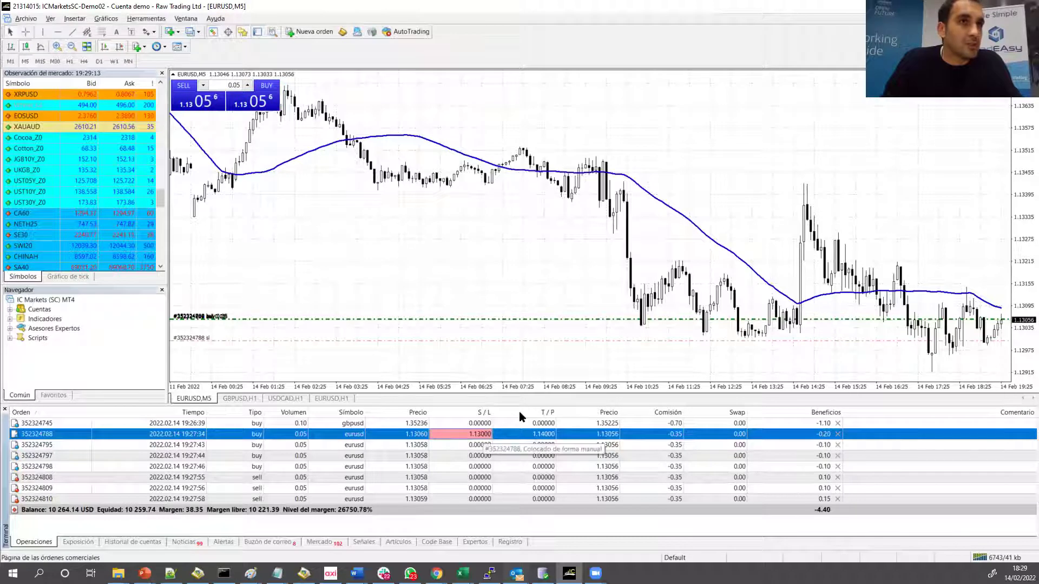
Move the order's take-profit line on the EURUSD,M5 chart down to about 1.13277.
{"action": "left_click", "coordinate": [56, 47]}
{"action": "left_click", "coordinate": [56, 48]}
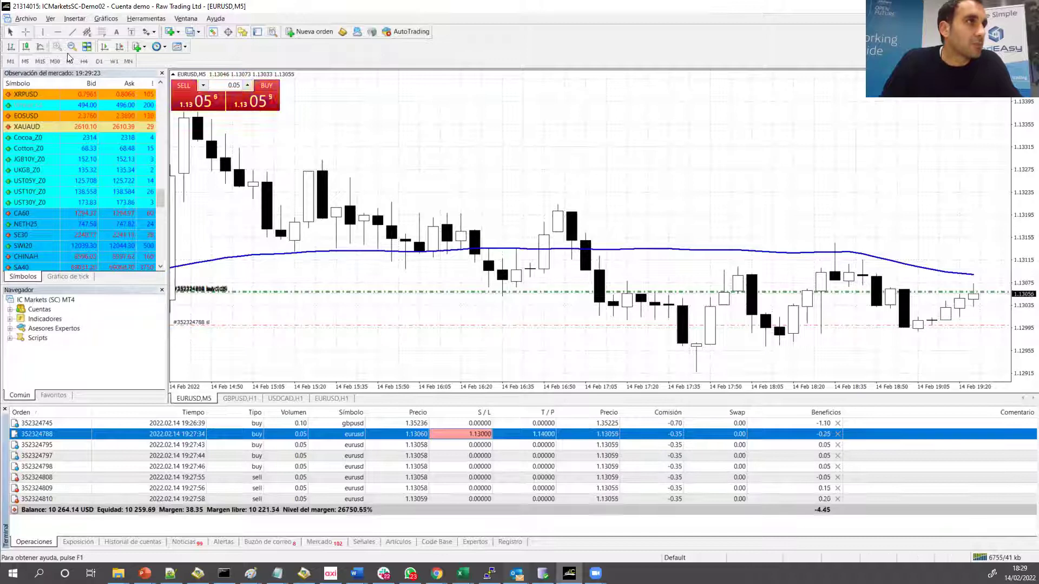
{"action": "left_click_drag", "start_coordinate": [1021, 129], "coordinate": [1024, 165]}
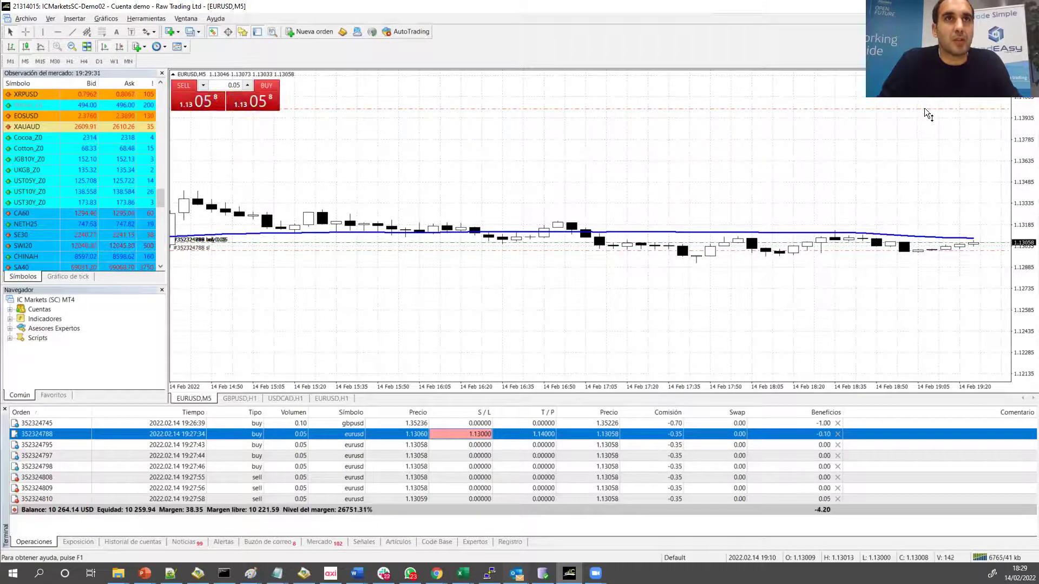
{"action": "left_click_drag", "start_coordinate": [925, 108], "coordinate": [923, 212]}
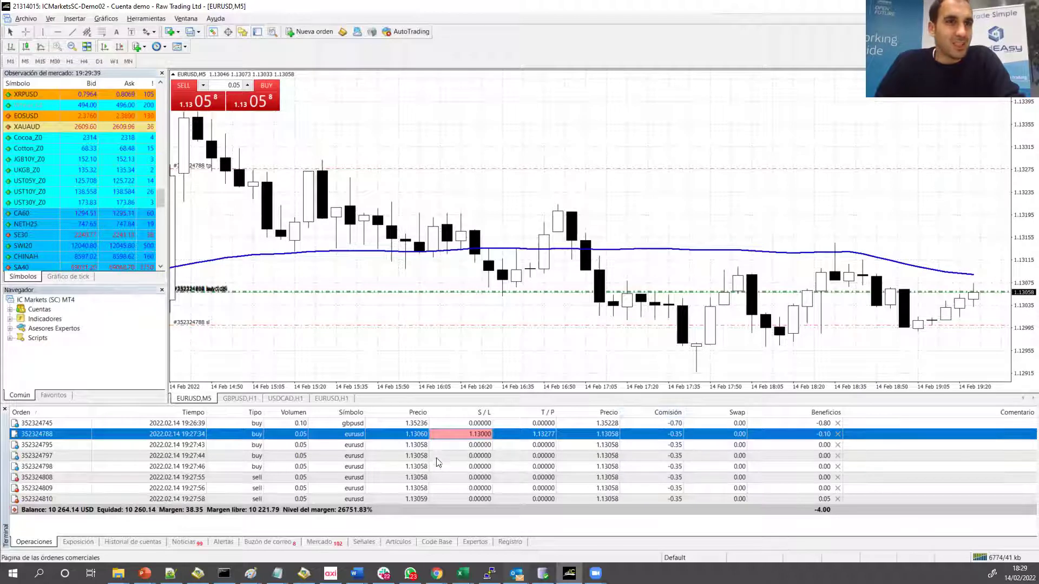
Expand the scripts in the navigator and try to run cerrar_ordenes on the EURUSD,M5 chart.
{"action": "left_click", "coordinate": [12, 338]}
{"action": "left_click", "coordinate": [10, 339]}
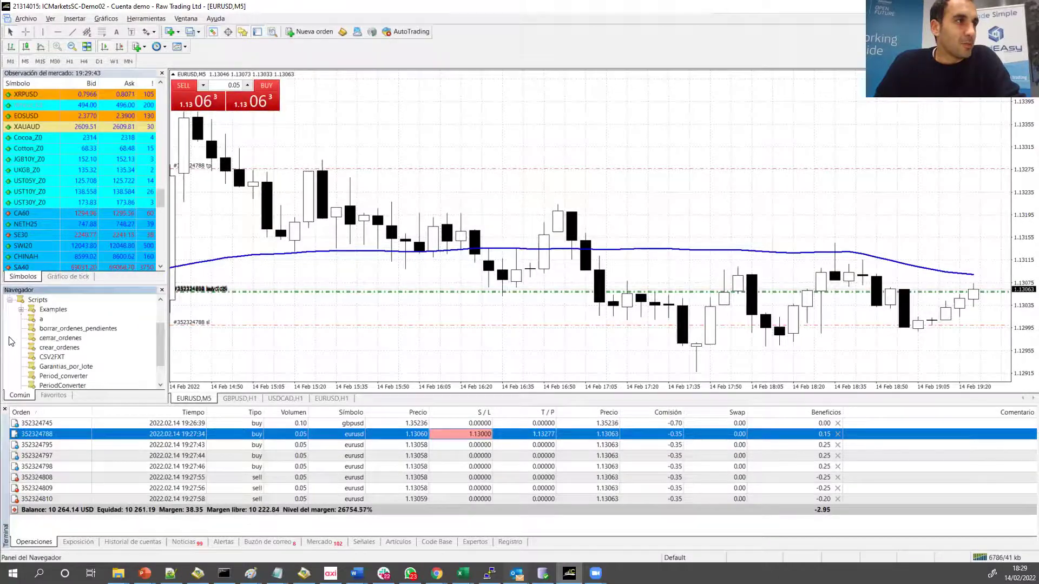
{"action": "left_click_drag", "start_coordinate": [56, 341], "coordinate": [321, 353]}
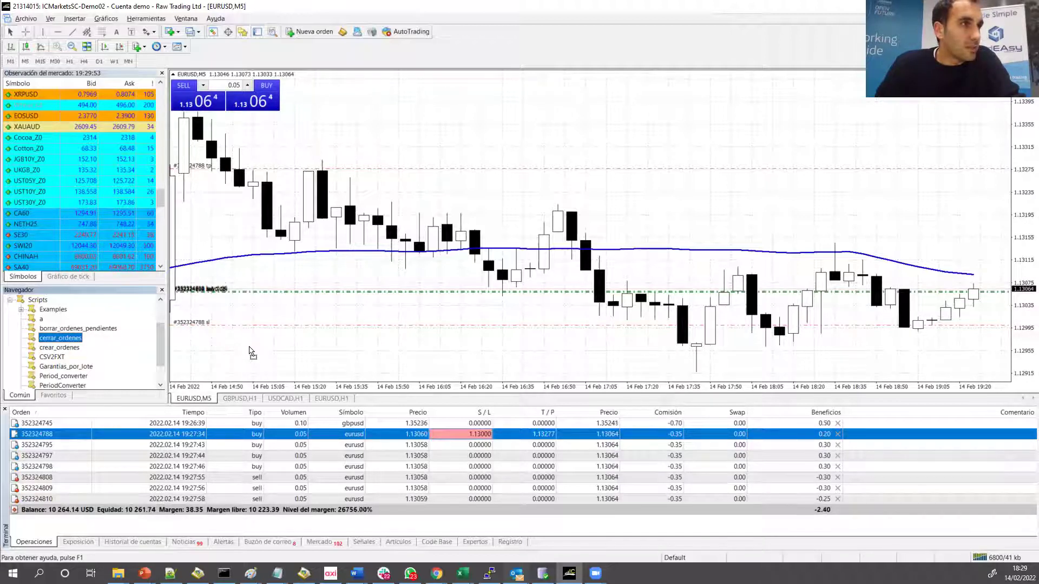
Check the experts log and the journal for the messages from the cerrar_ordenes script.
{"action": "left_click", "coordinate": [481, 543]}
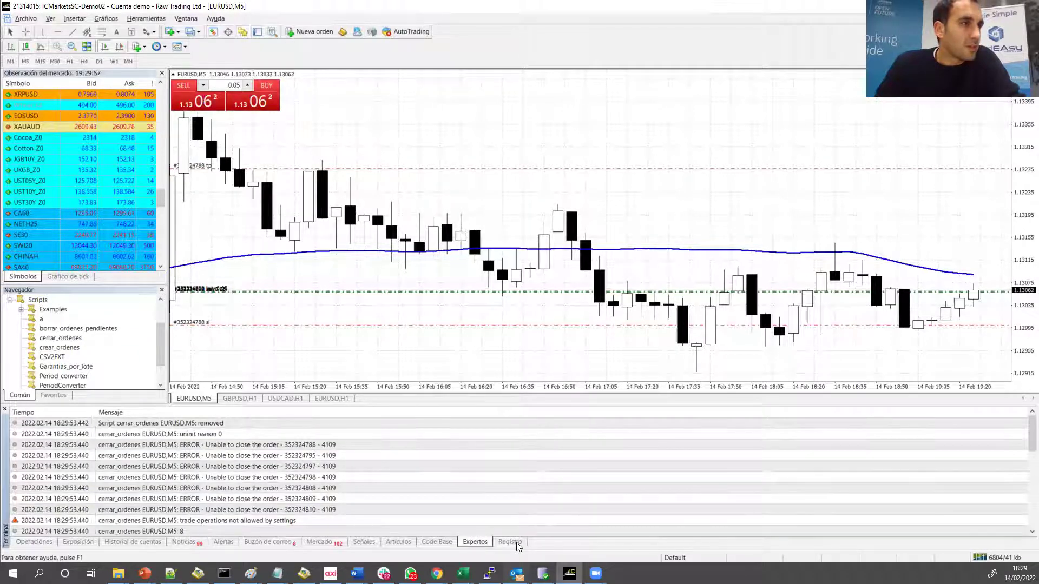
{"action": "left_click", "coordinate": [516, 542]}
{"action": "left_click", "coordinate": [473, 542]}
Open the source code of the cerrar_ordenes script to look at it.
{"action": "left_click", "coordinate": [57, 337]}
{"action": "right_click", "coordinate": [57, 338]}
{"action": "left_click", "coordinate": [73, 357]}
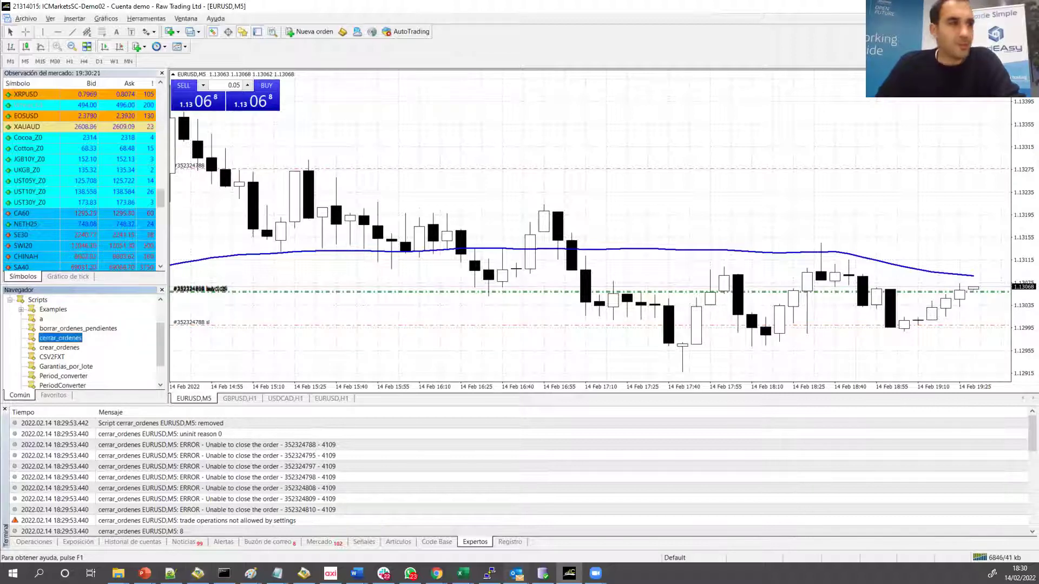
Open the source code of the Garantias_por_lote script in MetaEditor.
{"action": "left_click", "coordinate": [73, 368]}
{"action": "scroll", "coordinate": [73, 374], "scroll_direction": "down", "scroll_amount": 1}
{"action": "scroll", "coordinate": [68, 371], "scroll_direction": "up", "scroll_amount": 1}
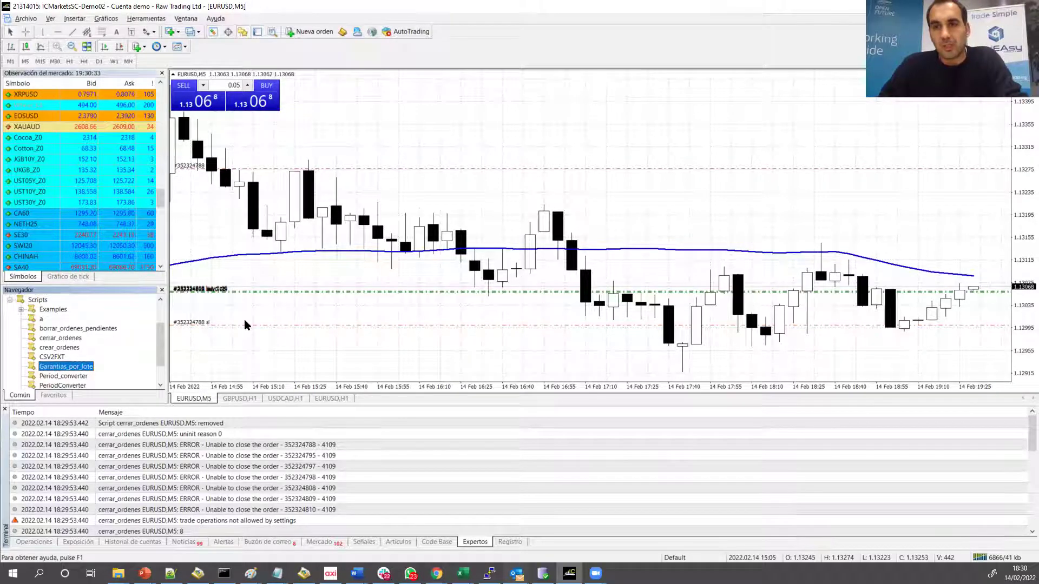
{"action": "right_click", "coordinate": [69, 367]}
{"action": "left_click", "coordinate": [100, 385]}
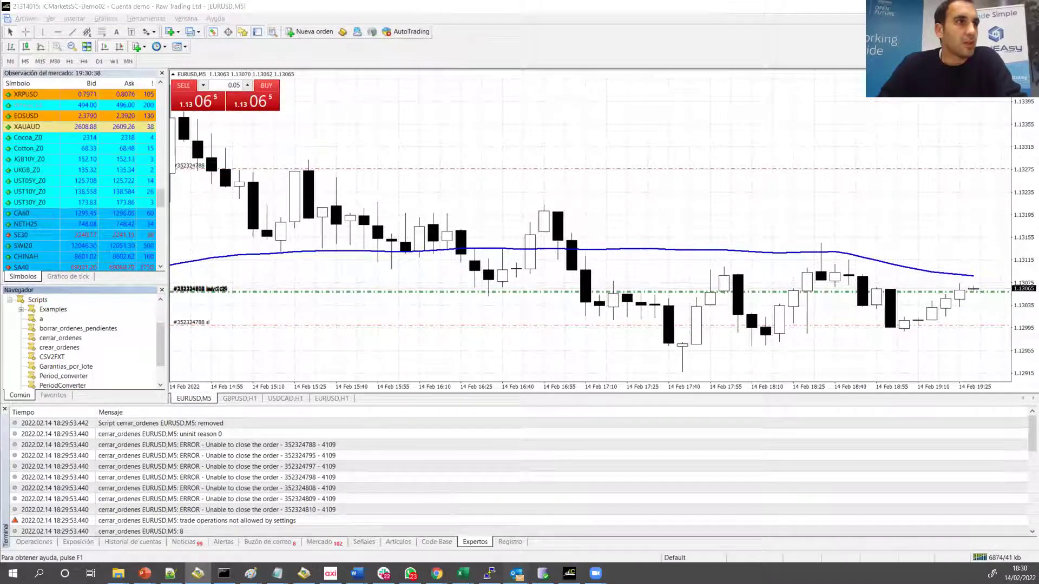
Examine the script's Alert line, including Symbol() and the MarketInfo call with MODE_MARGINREQUIRED.
{"action": "double_click", "coordinate": [416, 283]}
{"action": "left_click_drag", "start_coordinate": [599, 287], "coordinate": [655, 284]}
{"action": "left_click", "coordinate": [769, 283]}
{"action": "left_click", "coordinate": [686, 284]}
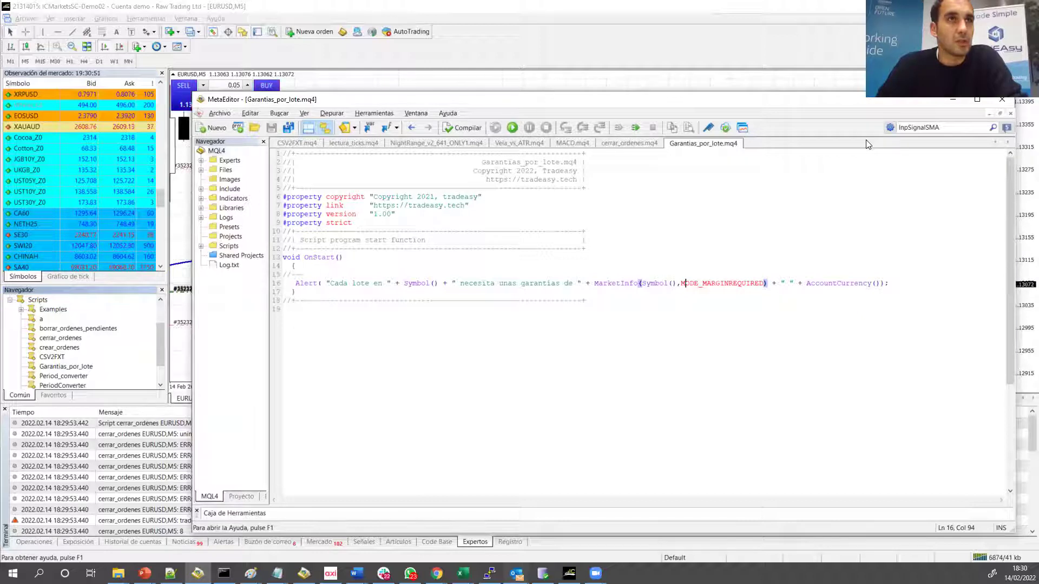
Switch back to MetaTrader, run the Garantias_por_lote script on the EURUSD,M5 chart, read its alert and dismiss it.
{"action": "key", "text": "alt+Tab"}
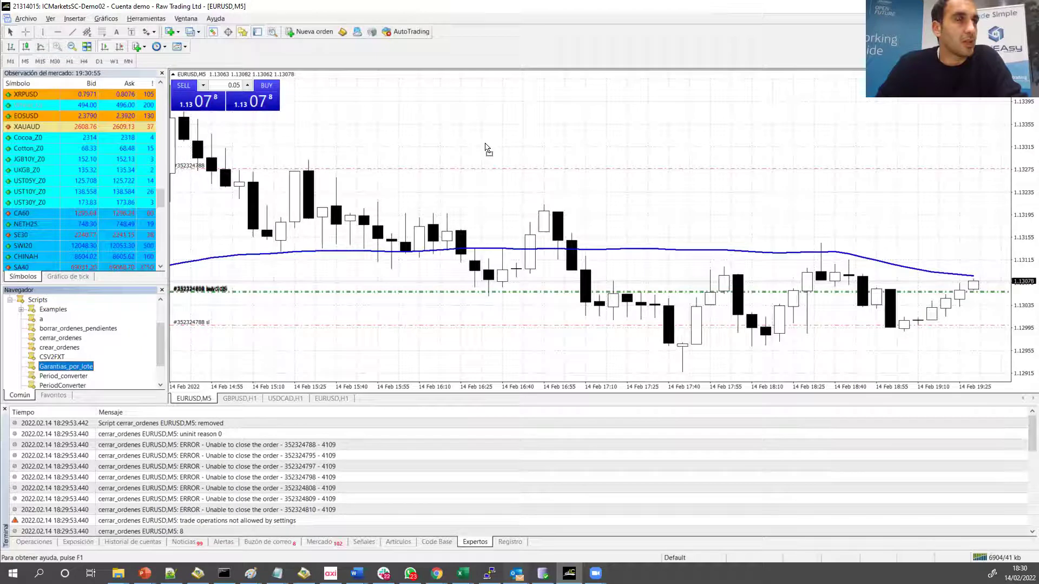
{"action": "left_click_drag", "start_coordinate": [485, 146], "coordinate": [494, 140]}
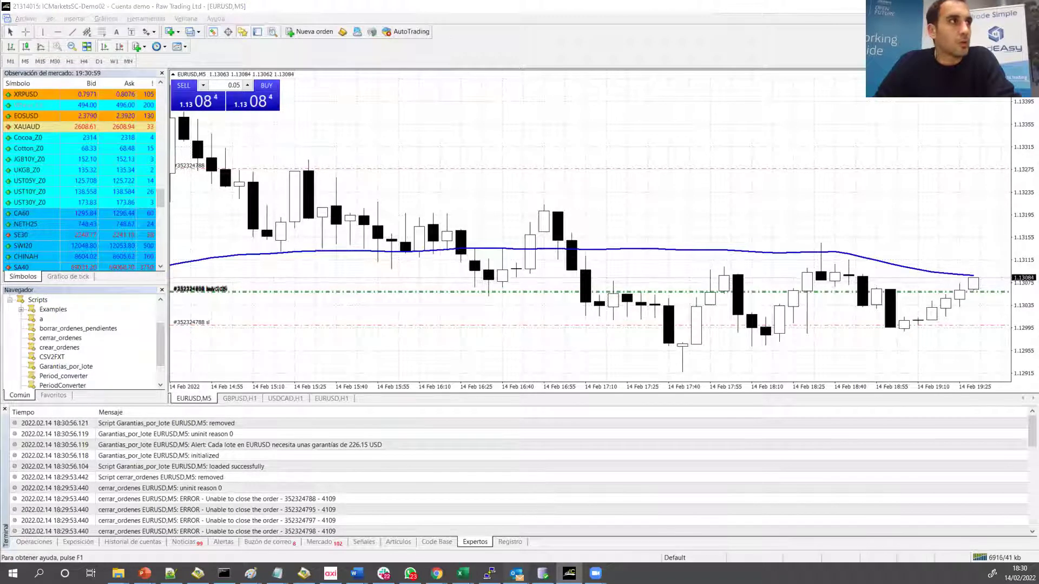
{"action": "key", "text": "alt+Tab"}
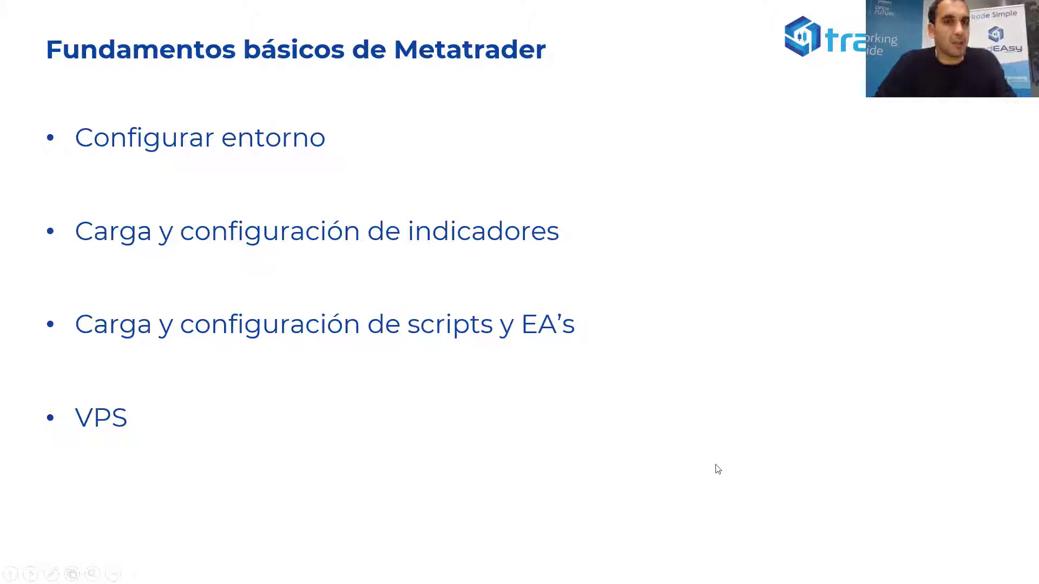
{"action": "key", "text": "alt+Tab"}
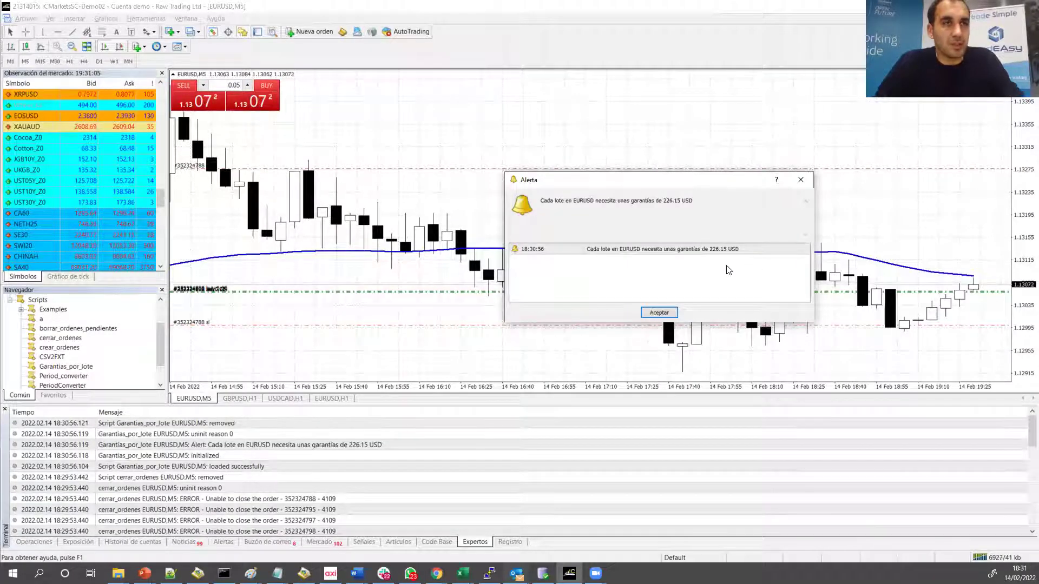
{"action": "left_click", "coordinate": [659, 313]}
Find BTCUSD in the market watch and open a new chart for it.
{"action": "left_click", "coordinate": [78, 203]}
{"action": "key", "text": "Home"}
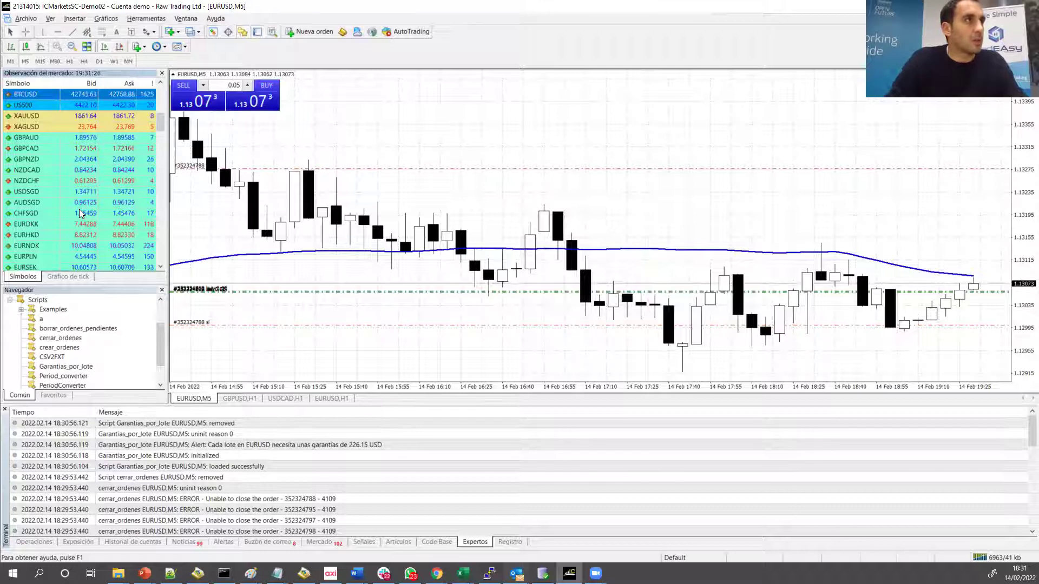
{"action": "right_click", "coordinate": [55, 98]}
{"action": "left_click", "coordinate": [100, 116]}
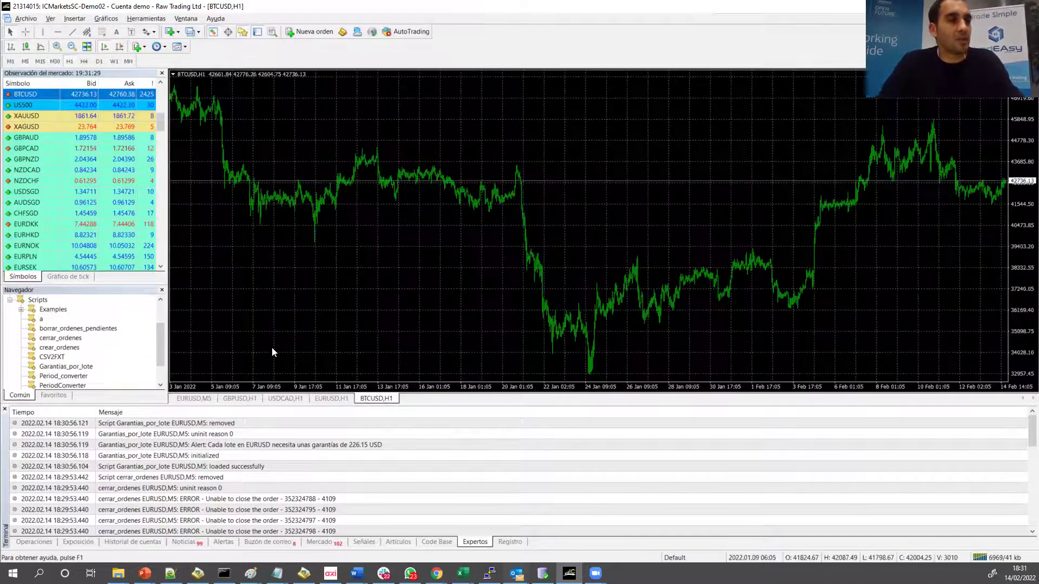
Run the Garantias_por_lote script on the BTCUSD,H1 chart, read the required margin in its alert and dismiss it.
{"action": "left_click_drag", "start_coordinate": [60, 367], "coordinate": [482, 282]}
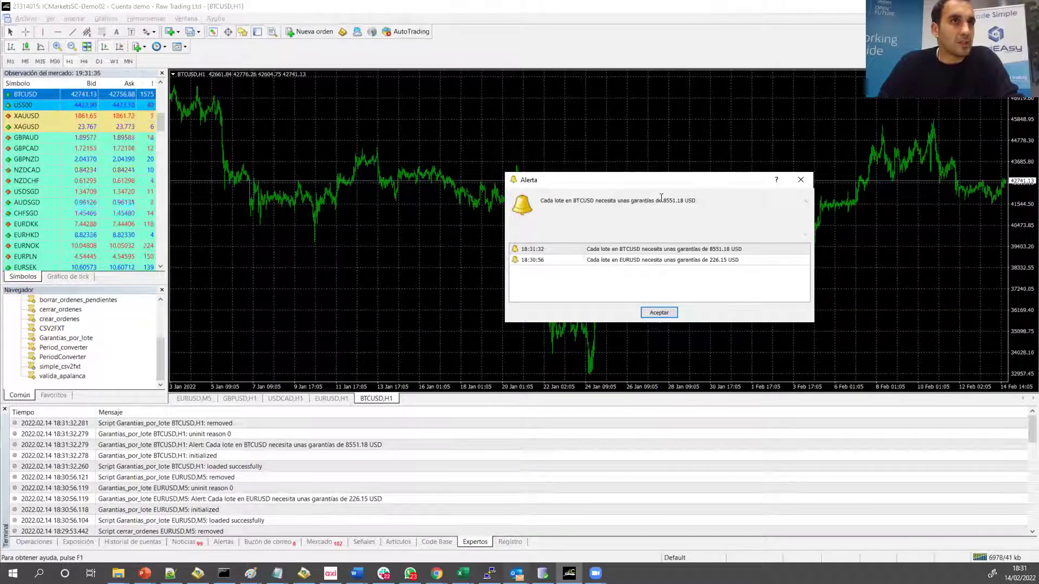
{"action": "left_click_drag", "start_coordinate": [664, 200], "coordinate": [685, 208]}
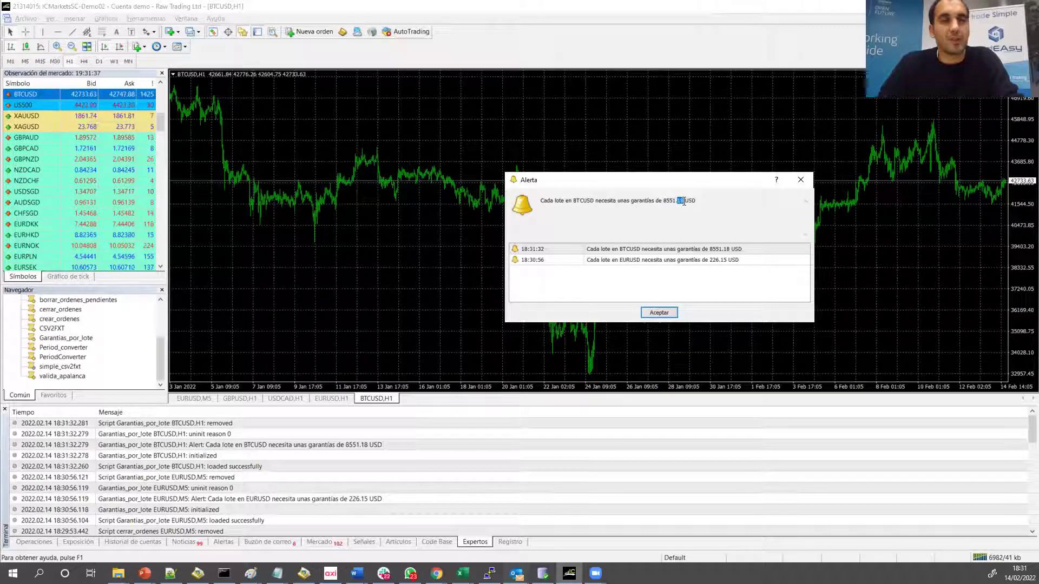
{"action": "left_click", "coordinate": [659, 313]}
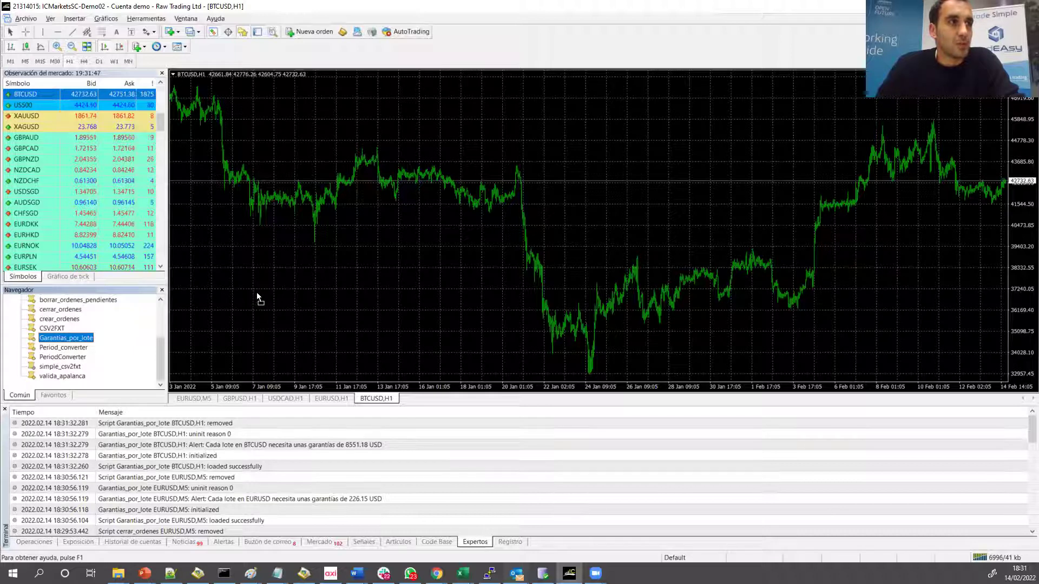
Reopen the Garantias_por_lote source code, insert an empty line after the Alert statement and close the editor.
{"action": "left_click_drag", "start_coordinate": [68, 338], "coordinate": [65, 342]}
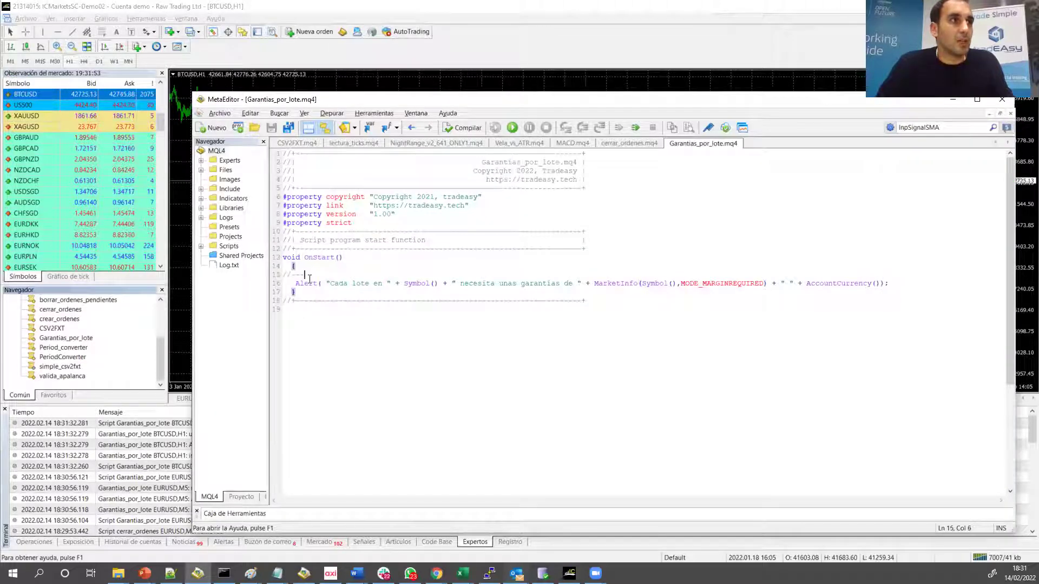
{"action": "left_click", "coordinate": [889, 283]}
{"action": "key", "text": "Return"}
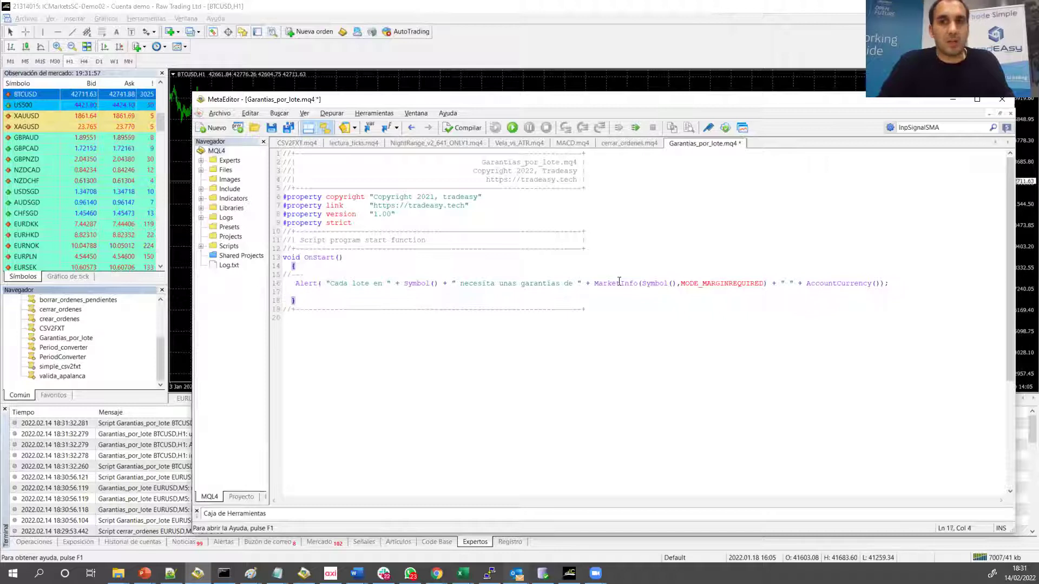
{"action": "left_click", "coordinate": [1002, 99]}
{"action": "left_click", "coordinate": [606, 344]}
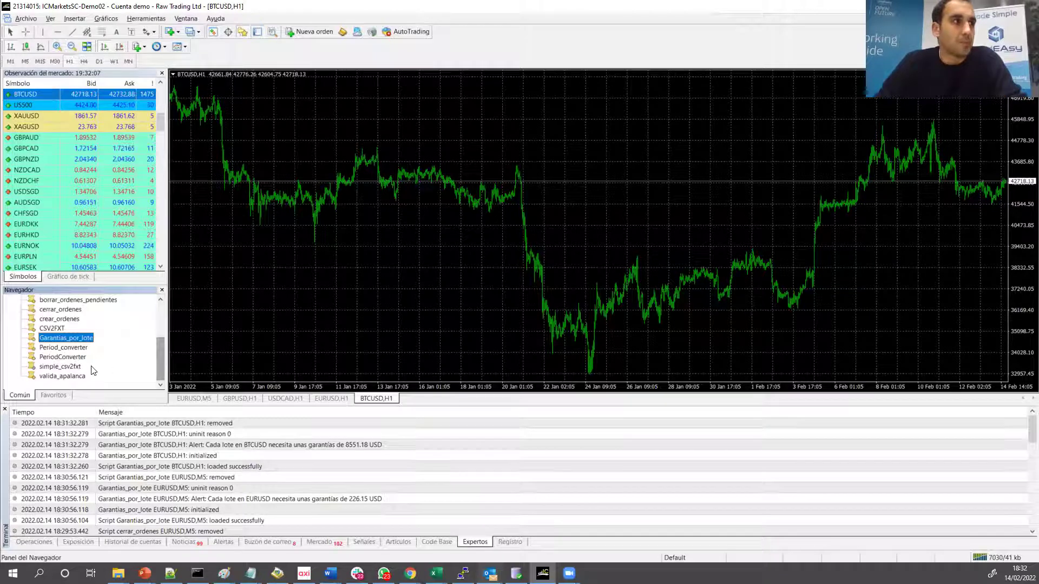
Browse the expert advisors in the navigator and return to the list of open trades.
{"action": "scroll", "coordinate": [88, 349], "scroll_direction": "up", "scroll_amount": 3}
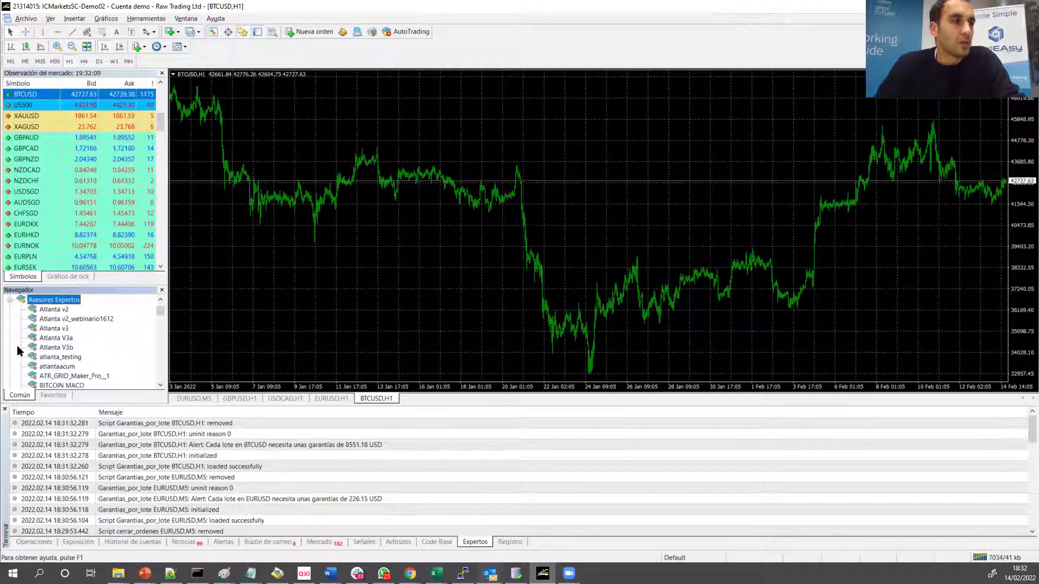
{"action": "scroll", "coordinate": [69, 316], "scroll_direction": "down", "scroll_amount": 3}
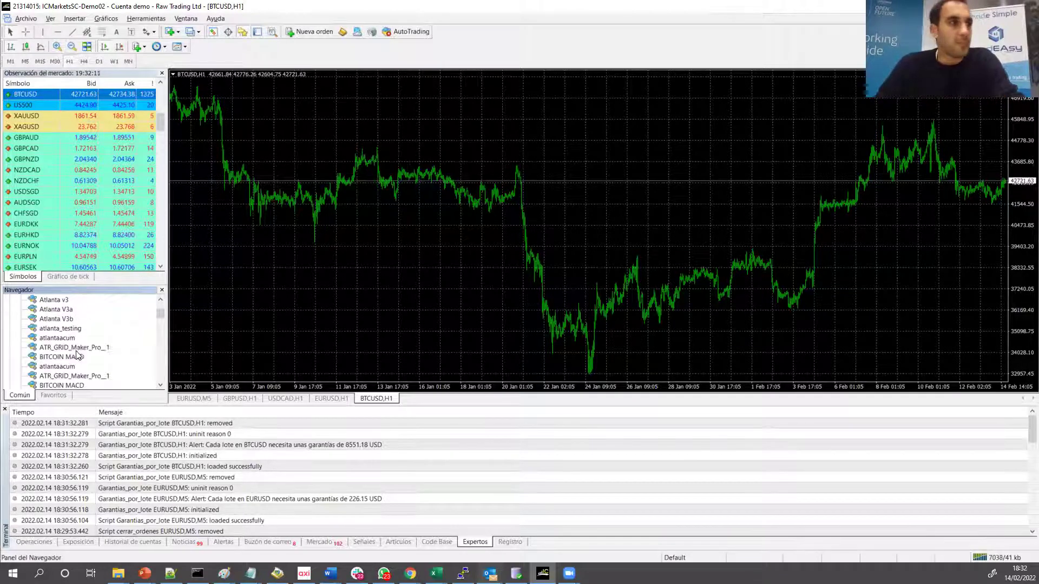
{"action": "left_click", "coordinate": [35, 542]}
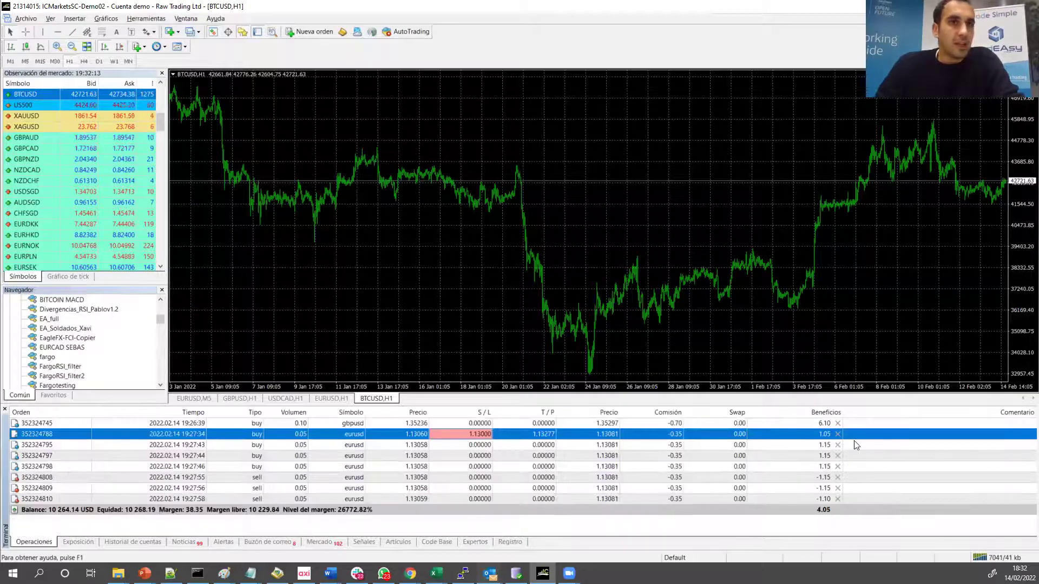
Close all the open trades one by one, including the EURUSD buy order shown in the order window.
{"action": "left_click", "coordinate": [837, 423]}
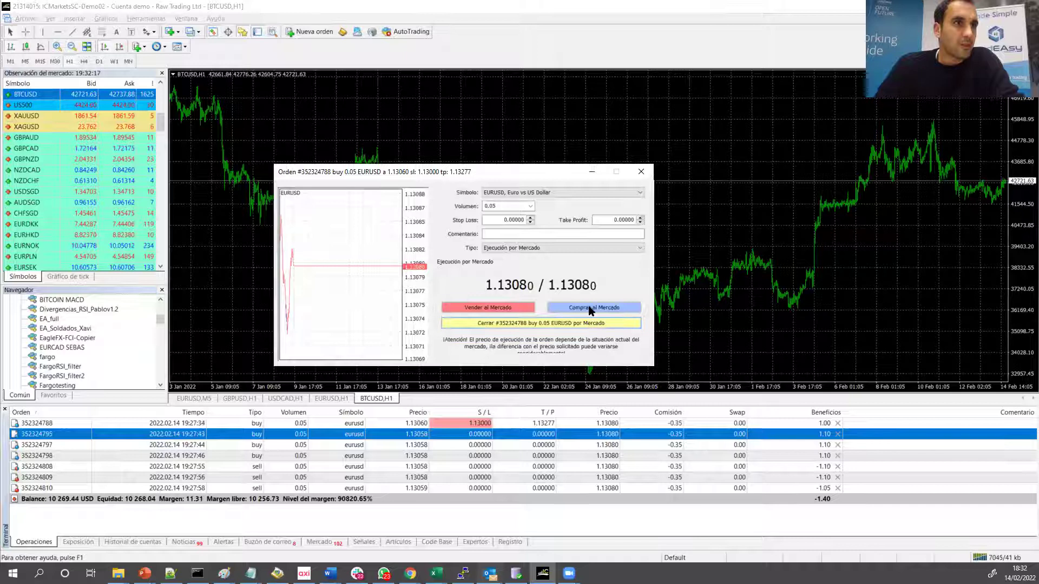
{"action": "left_click", "coordinate": [580, 324]}
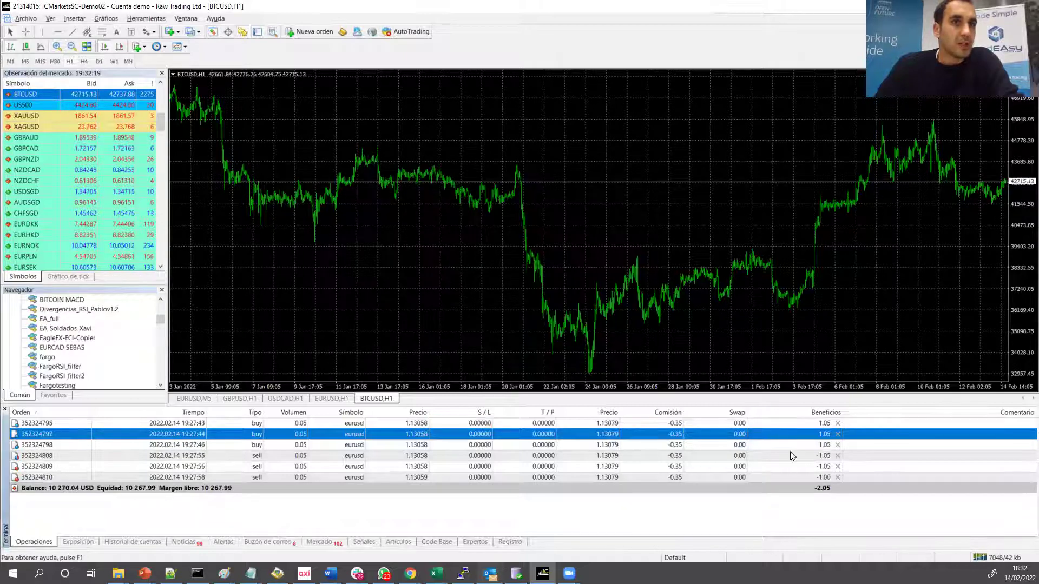
{"action": "left_click", "coordinate": [837, 434]}
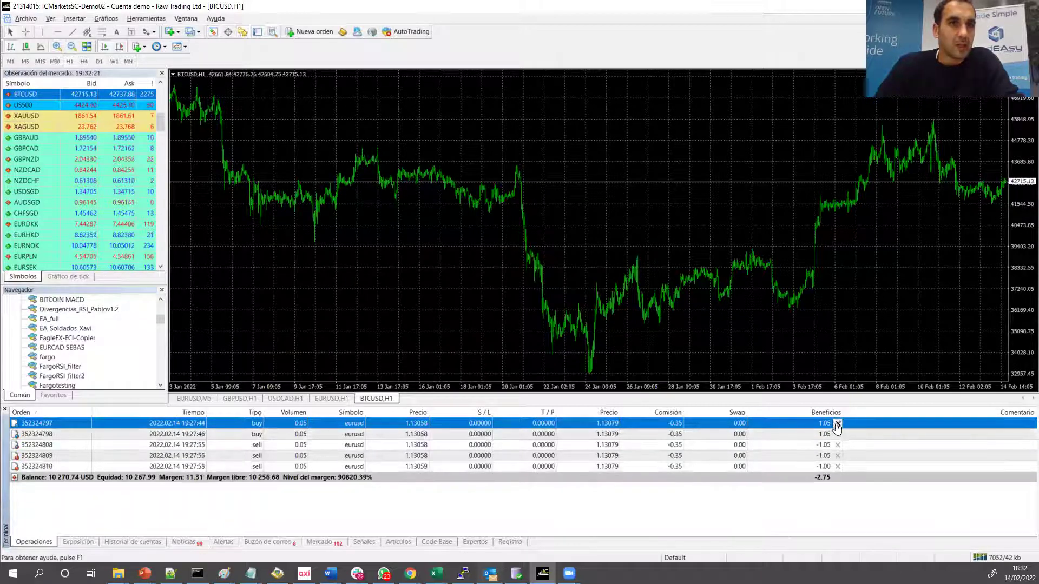
{"action": "left_click", "coordinate": [837, 425]}
{"action": "left_click", "coordinate": [837, 423]}
{"action": "left_click", "coordinate": [837, 424]}
{"action": "left_click", "coordinate": [837, 423]}
{"action": "left_click", "coordinate": [837, 423]}
{"action": "left_click", "coordinate": [72, 328]}
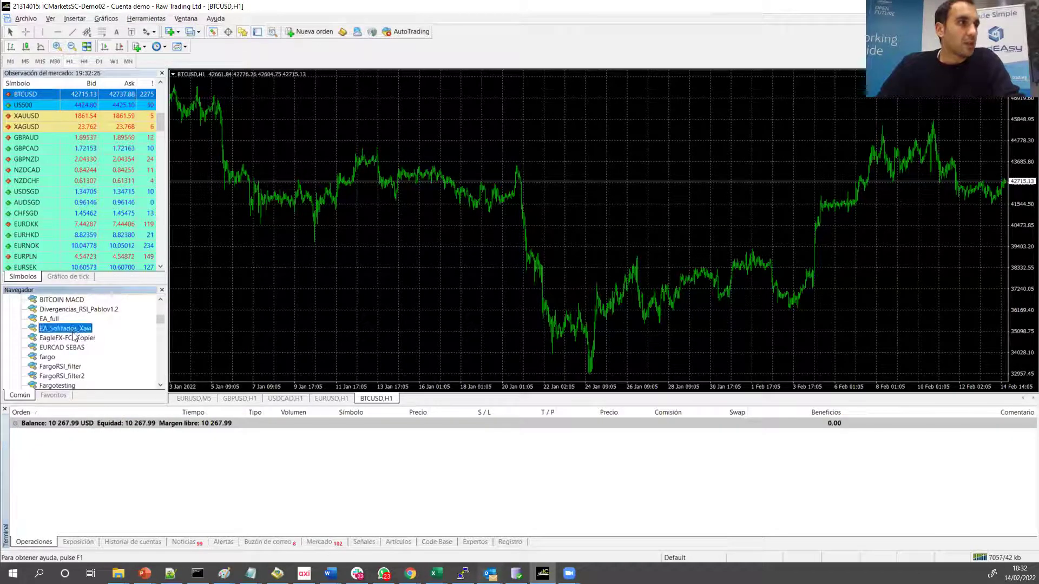
{"action": "scroll", "coordinate": [75, 341], "scroll_direction": "down", "scroll_amount": 1}
{"action": "scroll", "coordinate": [95, 361], "scroll_direction": "down", "scroll_amount": 2}
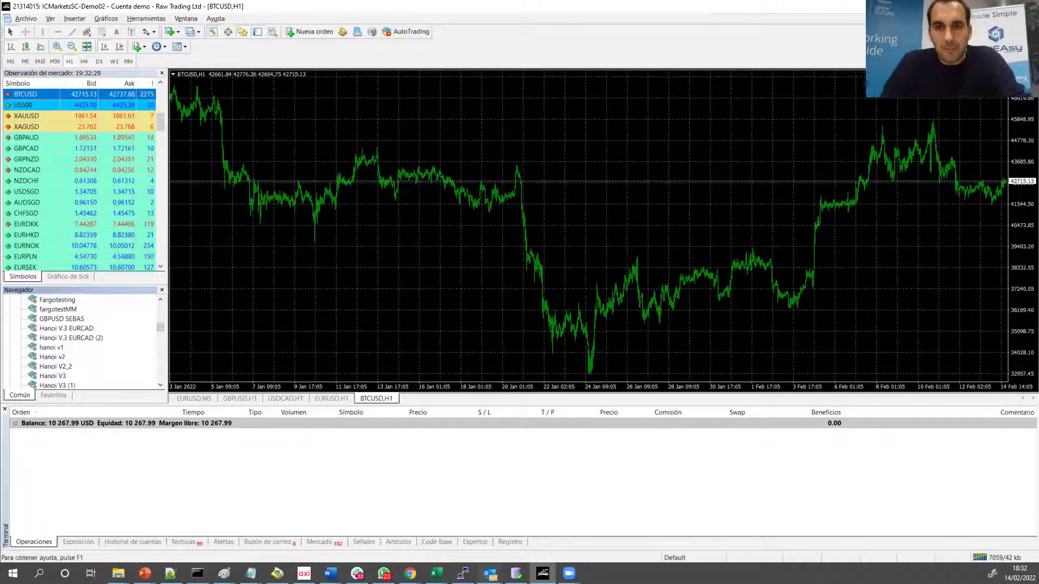
{"action": "left_click", "coordinate": [292, 281]}
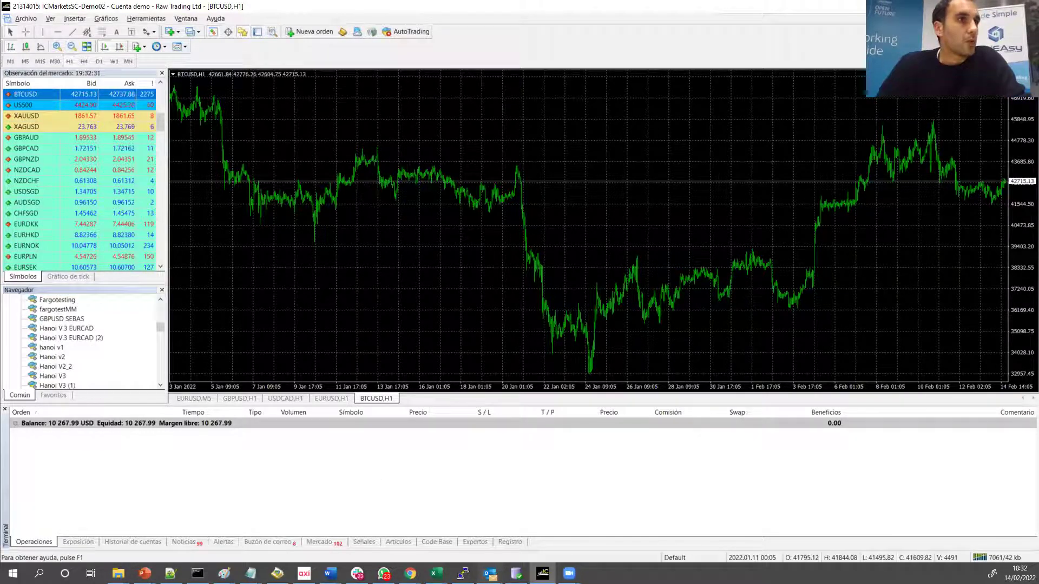
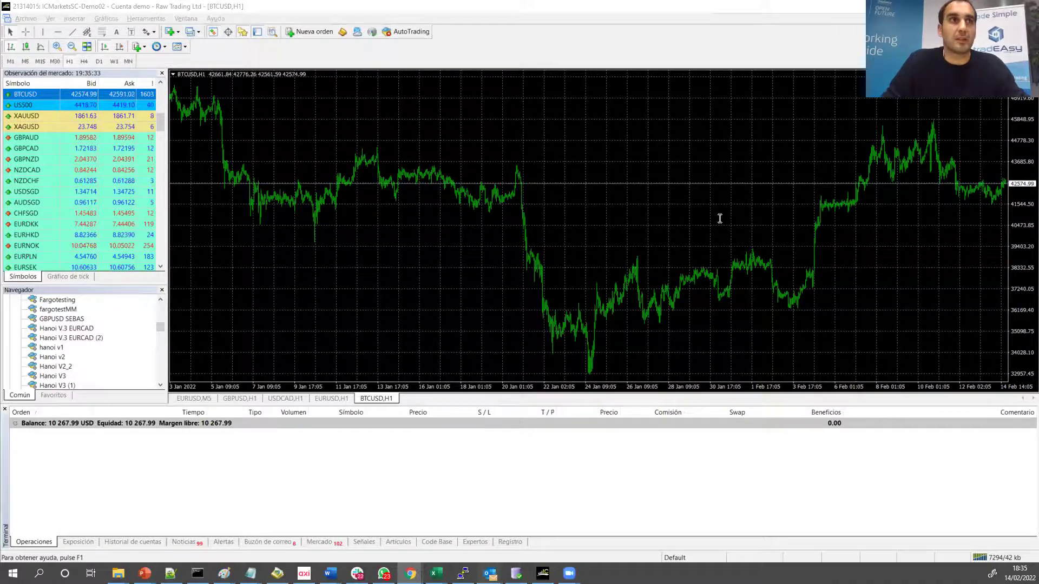
Switch to the MQL5 website in Chrome, maximize its window and open the Freelance section.
{"action": "key", "text": "alt+Tab"}
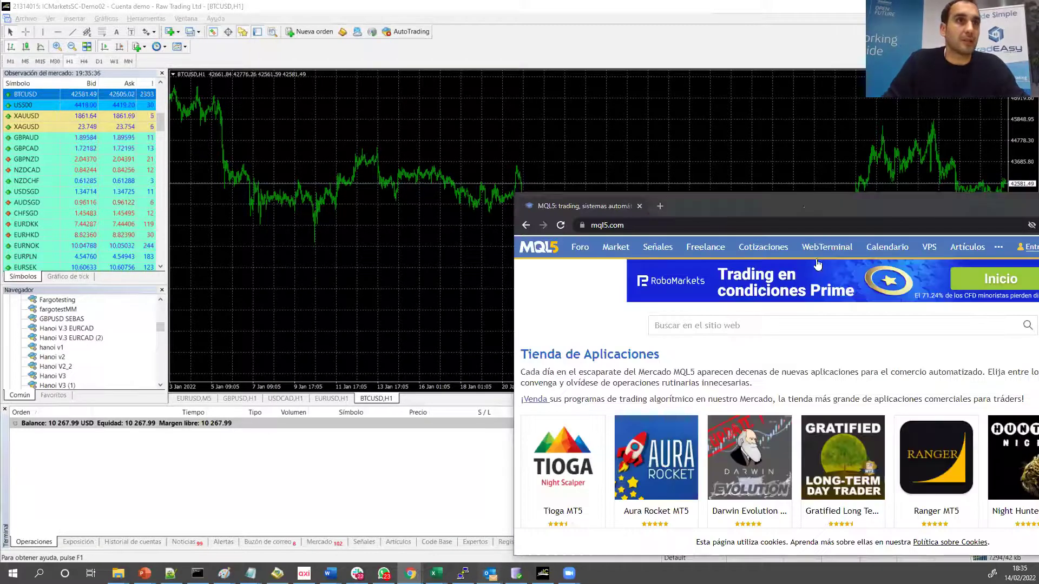
{"action": "double_click", "coordinate": [803, 198]}
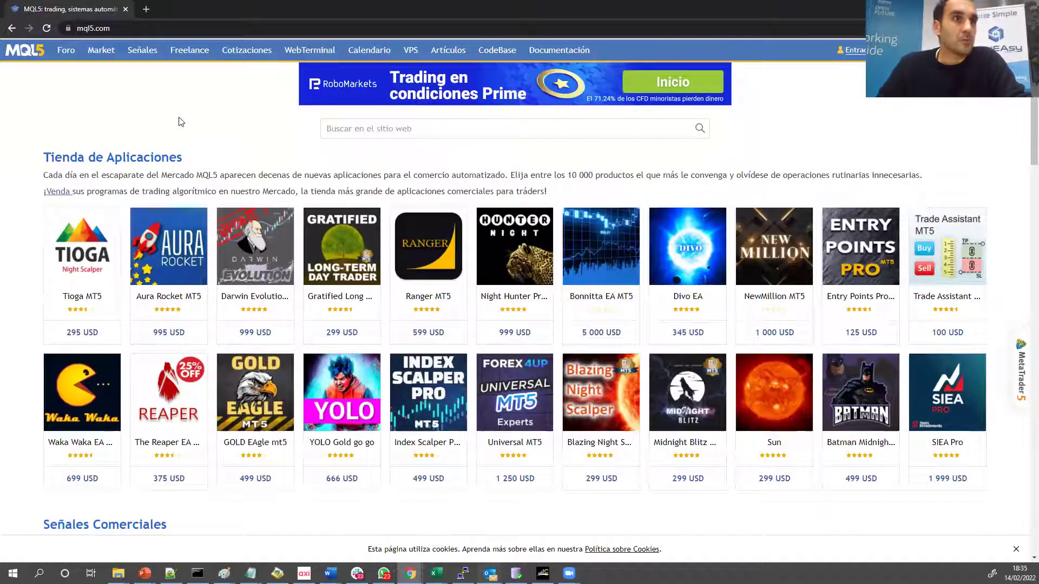
{"action": "left_click", "coordinate": [186, 55]}
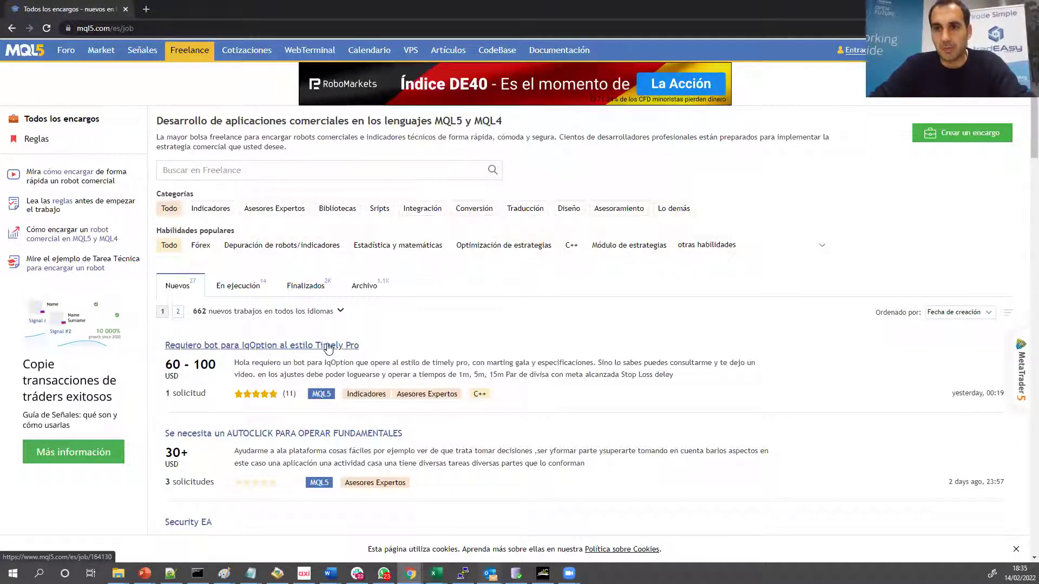
Read the newest freelance job offers, then open the IqOption bot request and check its project information and deadline.
{"action": "left_click_drag", "start_coordinate": [262, 363], "coordinate": [704, 373]}
{"action": "left_click", "coordinate": [266, 372]}
{"action": "left_click_drag", "start_coordinate": [331, 363], "coordinate": [462, 375]}
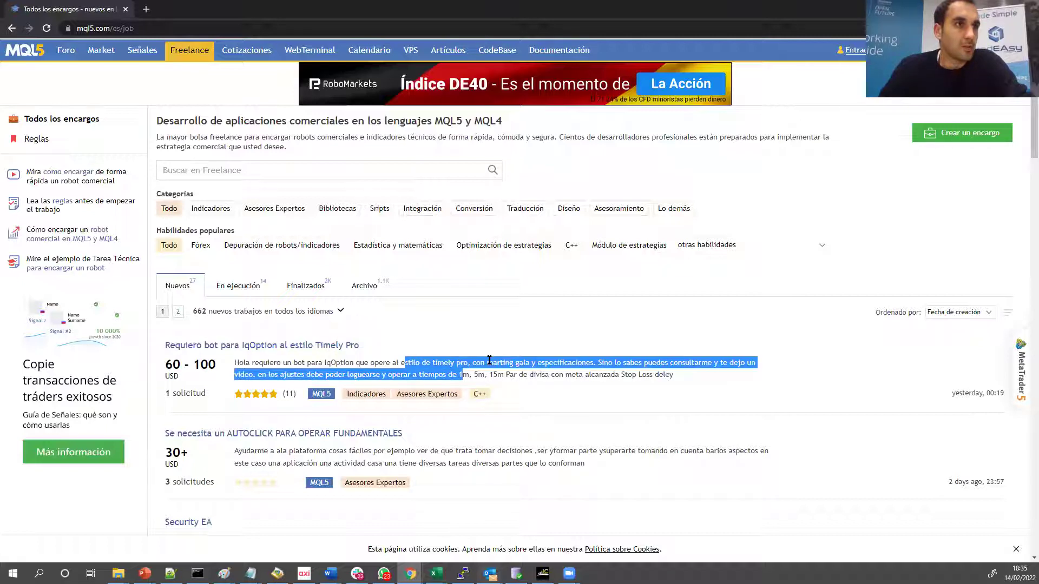
{"action": "left_click_drag", "start_coordinate": [263, 451], "coordinate": [337, 451]}
{"action": "scroll", "coordinate": [303, 378], "scroll_direction": "down", "scroll_amount": 1}
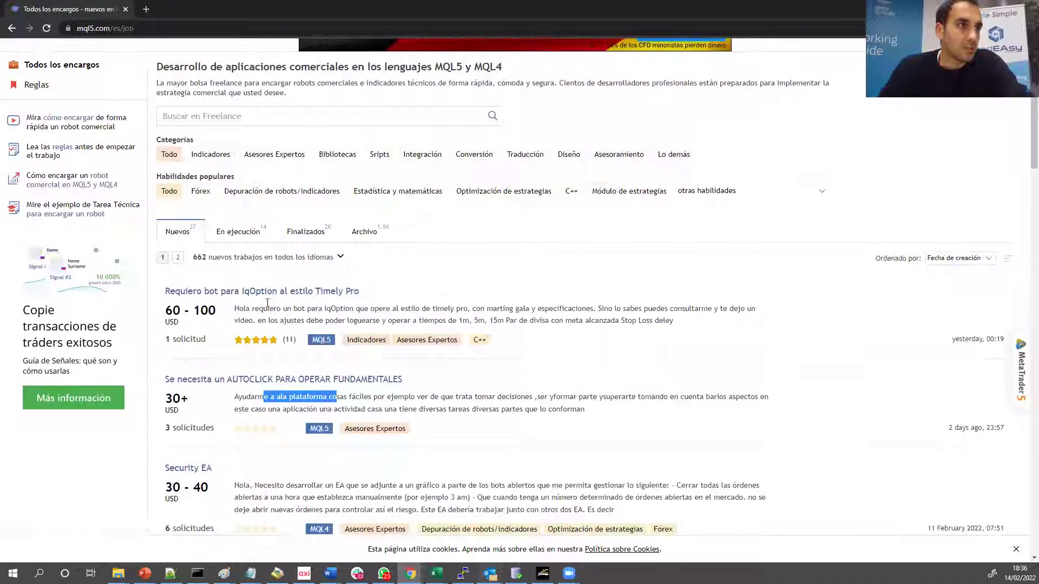
{"action": "left_click", "coordinate": [266, 293]}
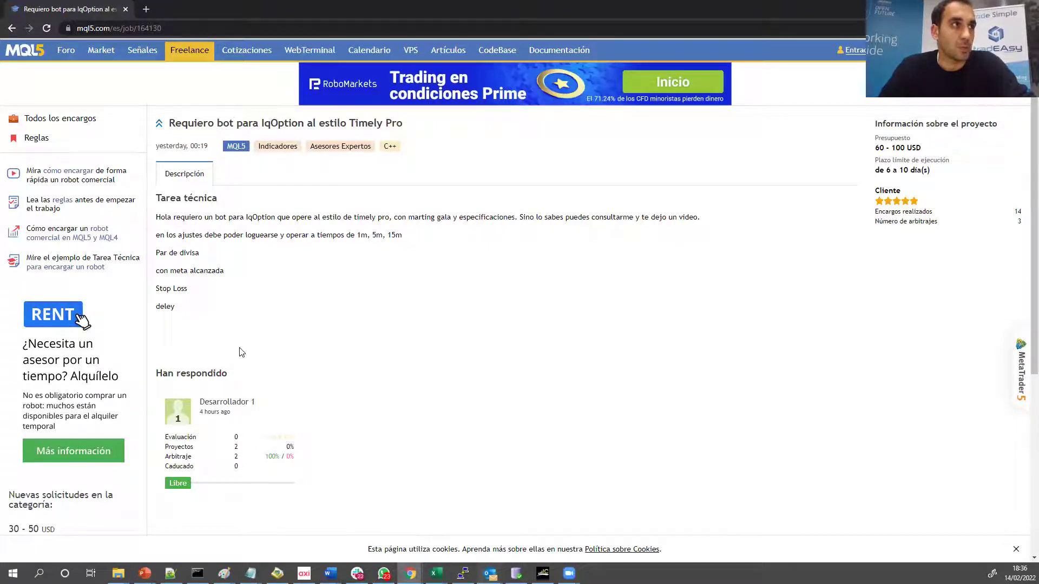
{"action": "left_click_drag", "start_coordinate": [872, 152], "coordinate": [923, 173]}
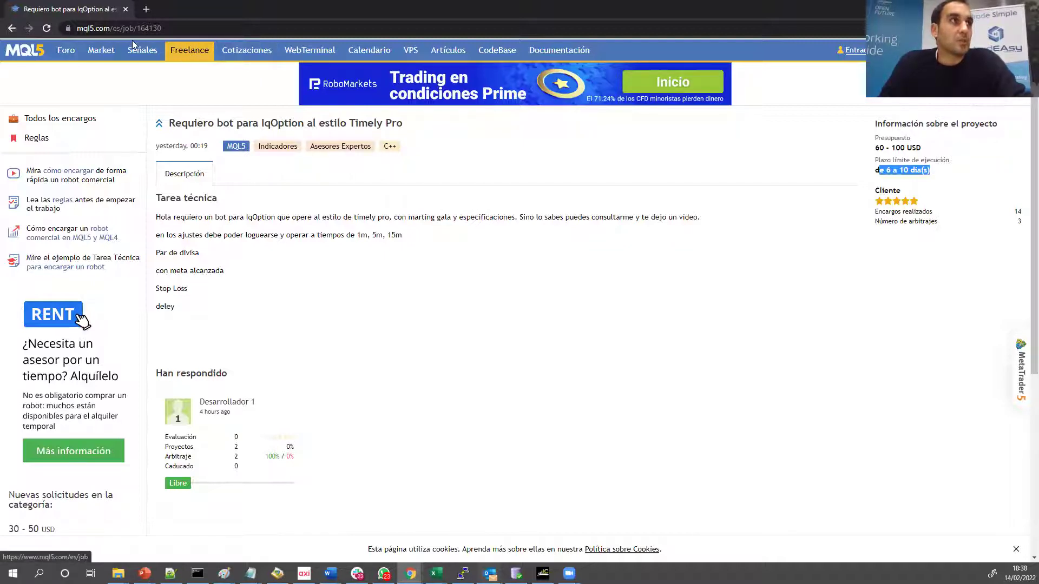
Open the MQL5 Market and browse the trading robots offered for MetaTrader 5.
{"action": "left_click", "coordinate": [101, 55]}
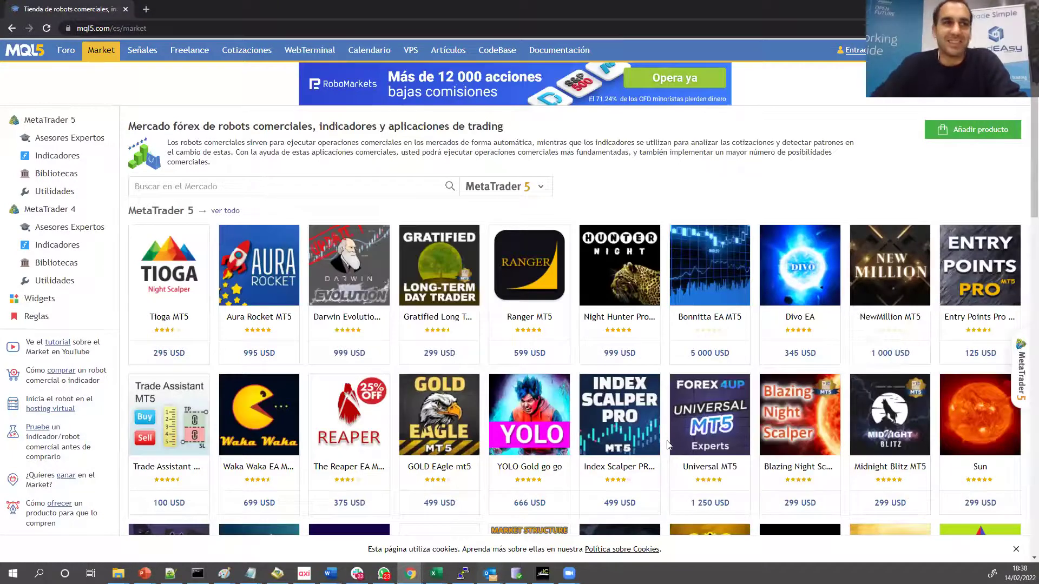
{"action": "scroll", "coordinate": [669, 444], "scroll_direction": "down", "scroll_amount": 1}
{"action": "mouse_move", "coordinate": [514, 363]}
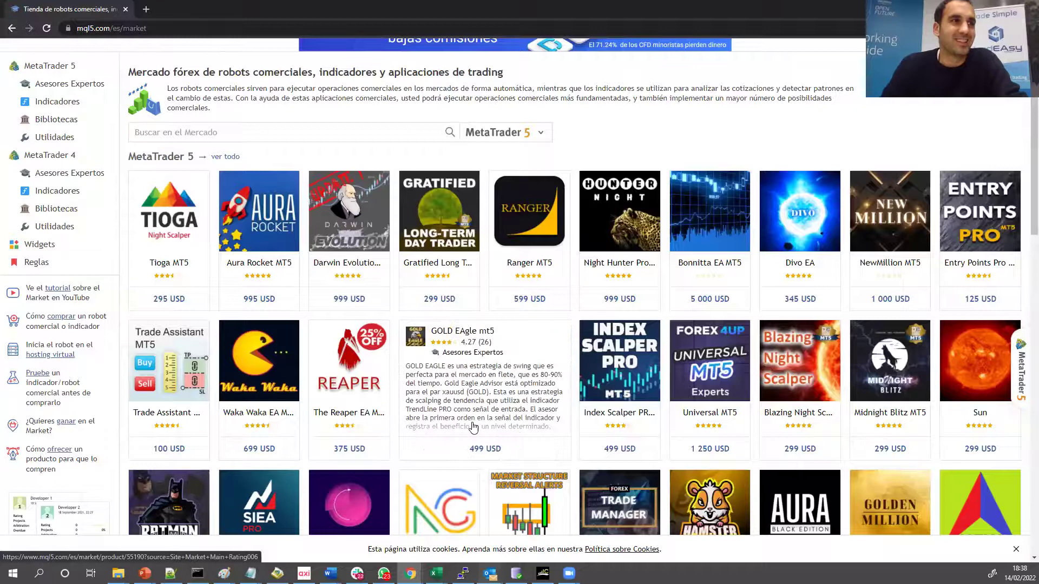
{"action": "scroll", "coordinate": [471, 428], "scroll_direction": "down", "scroll_amount": 2}
{"action": "mouse_move", "coordinate": [383, 331]}
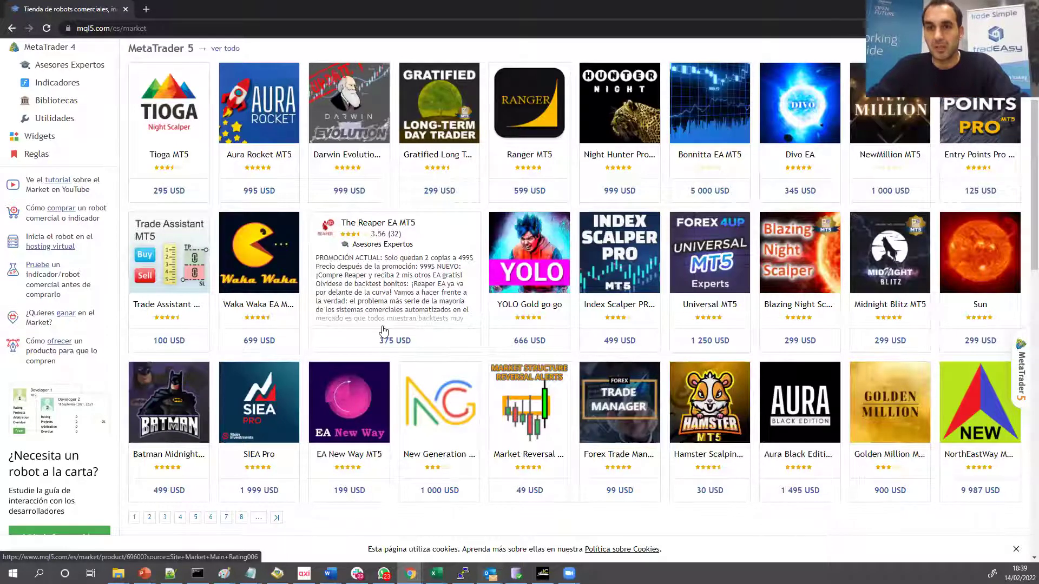
{"action": "scroll", "coordinate": [471, 336], "scroll_direction": "up", "scroll_amount": 3}
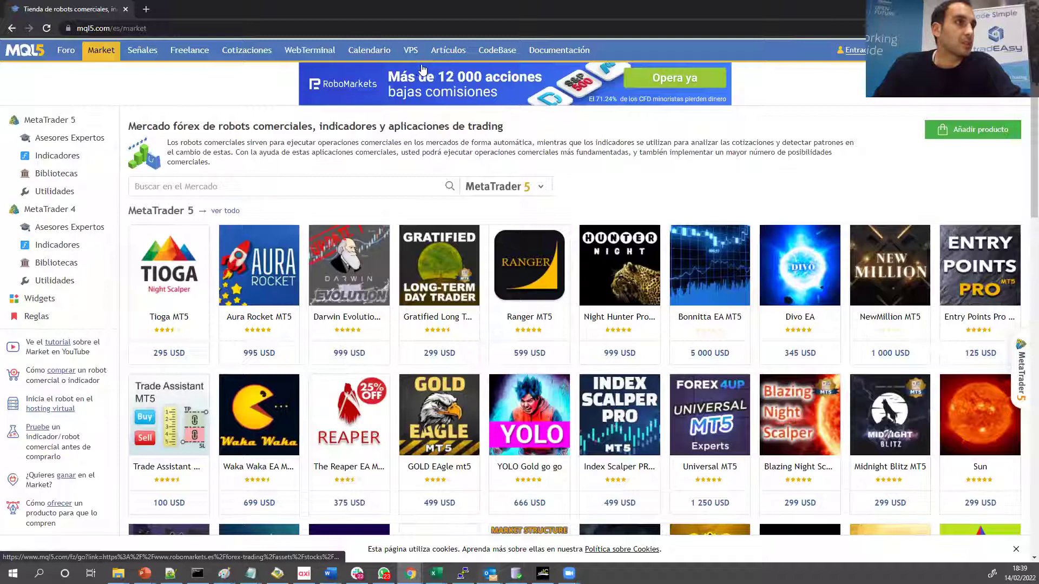
Open the CodeBase section and look through its library of MQL4 and MQL5 source codes.
{"action": "left_click", "coordinate": [448, 52]}
{"action": "left_click", "coordinate": [497, 51]}
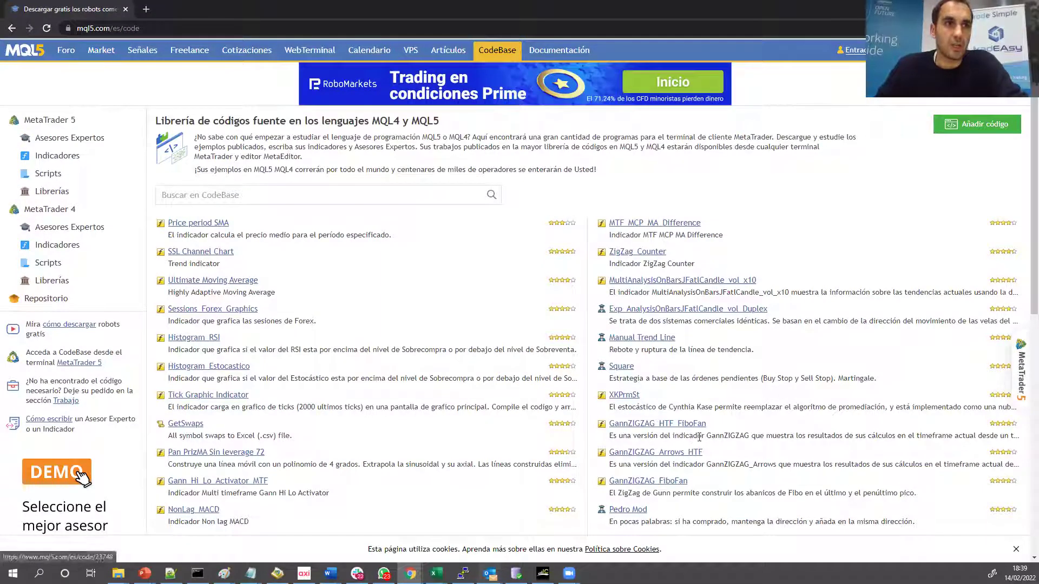
{"action": "scroll", "coordinate": [676, 438], "scroll_direction": "down", "scroll_amount": 2}
{"action": "scroll", "coordinate": [677, 441], "scroll_direction": "down", "scroll_amount": 3}
{"action": "scroll", "coordinate": [366, 421], "scroll_direction": "up", "scroll_amount": 5}
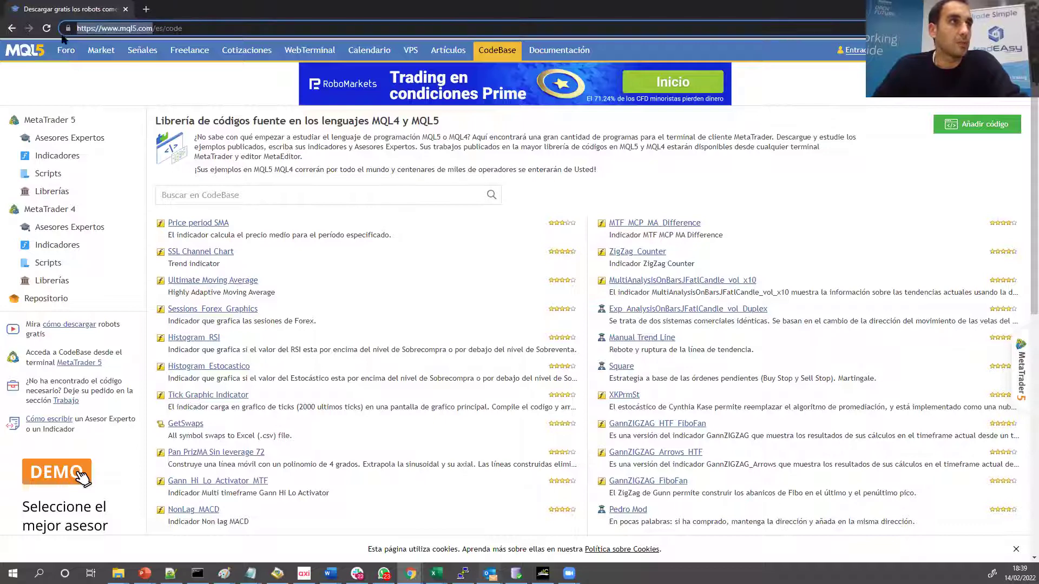
Open the MQL5 documentation and skim the introduction of the reference manual.
{"action": "left_click", "coordinate": [559, 49]}
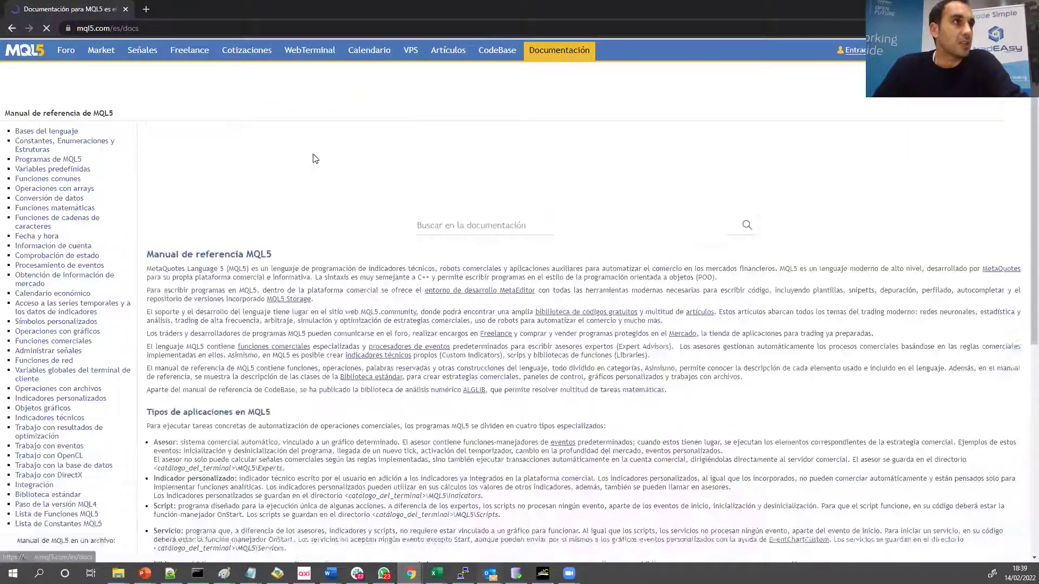
{"action": "left_click_drag", "start_coordinate": [158, 269], "coordinate": [236, 290]}
{"action": "scroll", "coordinate": [184, 303], "scroll_direction": "down", "scroll_amount": 4}
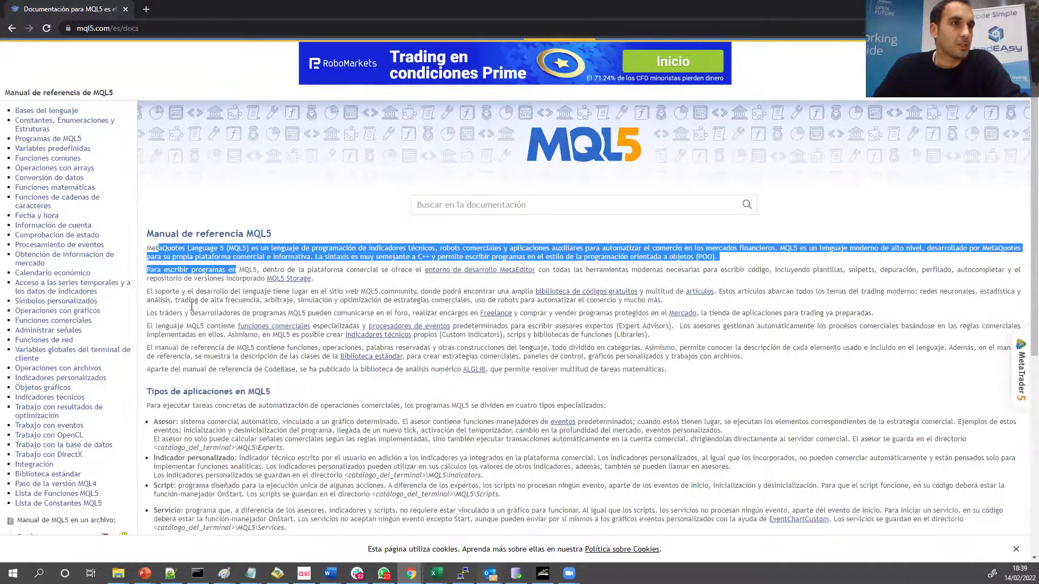
{"action": "scroll", "coordinate": [186, 295], "scroll_direction": "down", "scroll_amount": 3}
{"action": "scroll", "coordinate": [109, 355], "scroll_direction": "up", "scroll_amount": 7}
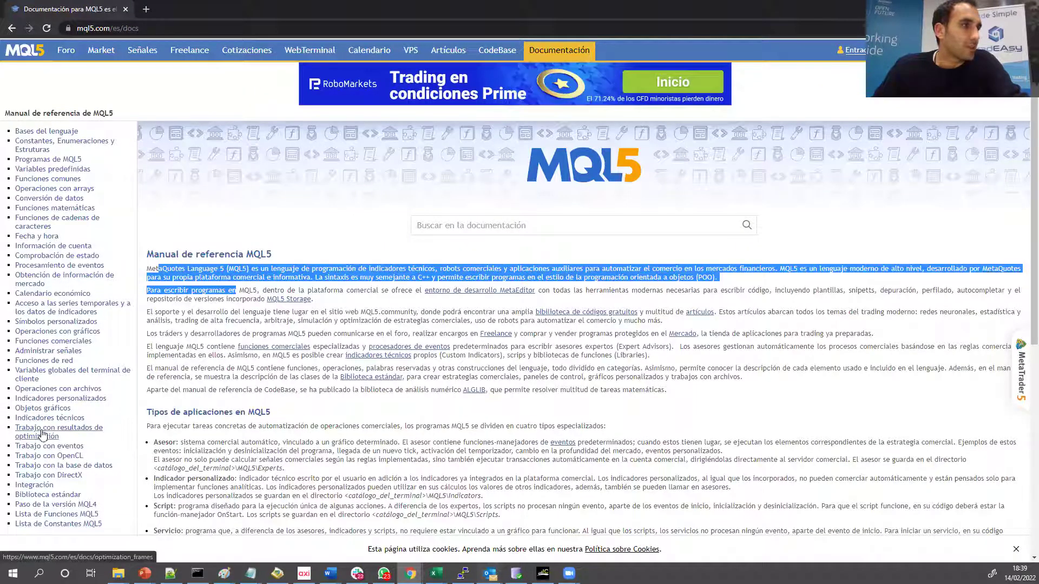
Search the documentation page for "MQL4".
{"action": "key", "text": "ctrl+f"}
{"action": "type", "text": "MQL$"}
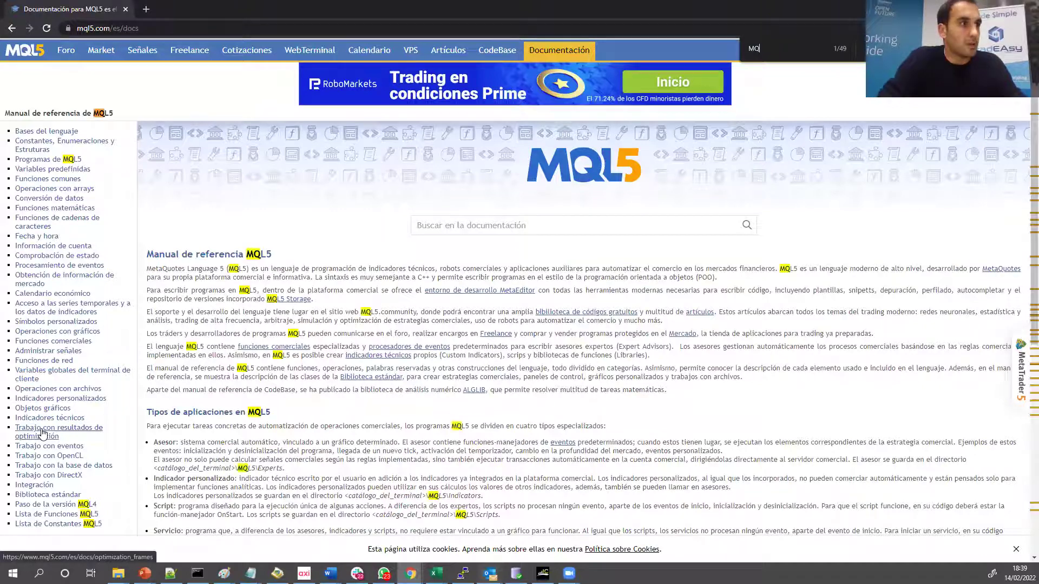
{"action": "key", "text": "BackSpace"}
{"action": "type", "text": "4"}
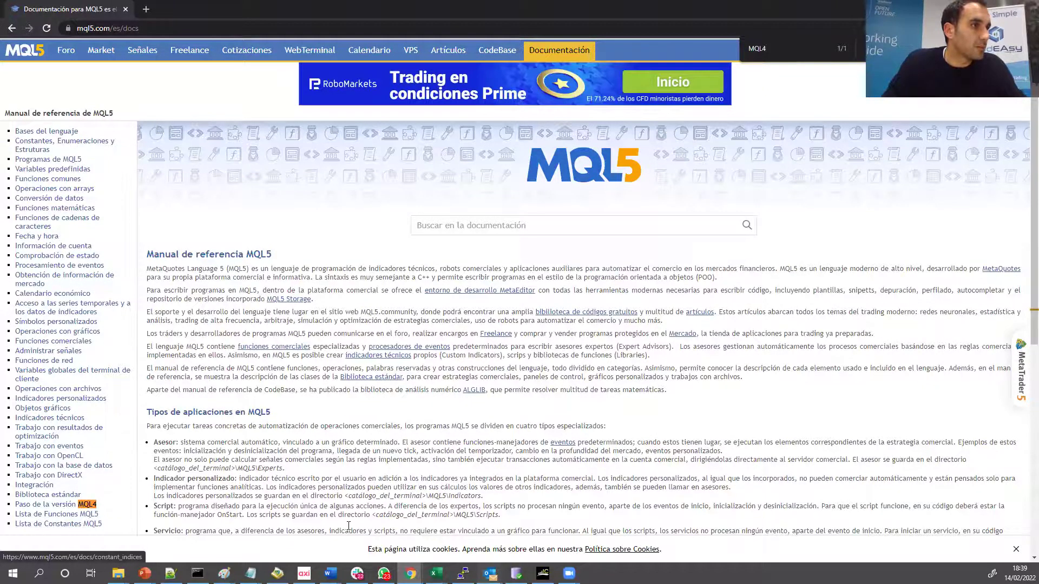
Look through the documentation page and its list of downloadable MQL5 manuals by language.
{"action": "scroll", "coordinate": [318, 523], "scroll_direction": "down", "scroll_amount": 6}
{"action": "scroll", "coordinate": [292, 440], "scroll_direction": "up", "scroll_amount": 20}
{"action": "scroll", "coordinate": [233, 446], "scroll_direction": "down", "scroll_amount": 3}
{"action": "scroll", "coordinate": [65, 346], "scroll_direction": "down", "scroll_amount": 5}
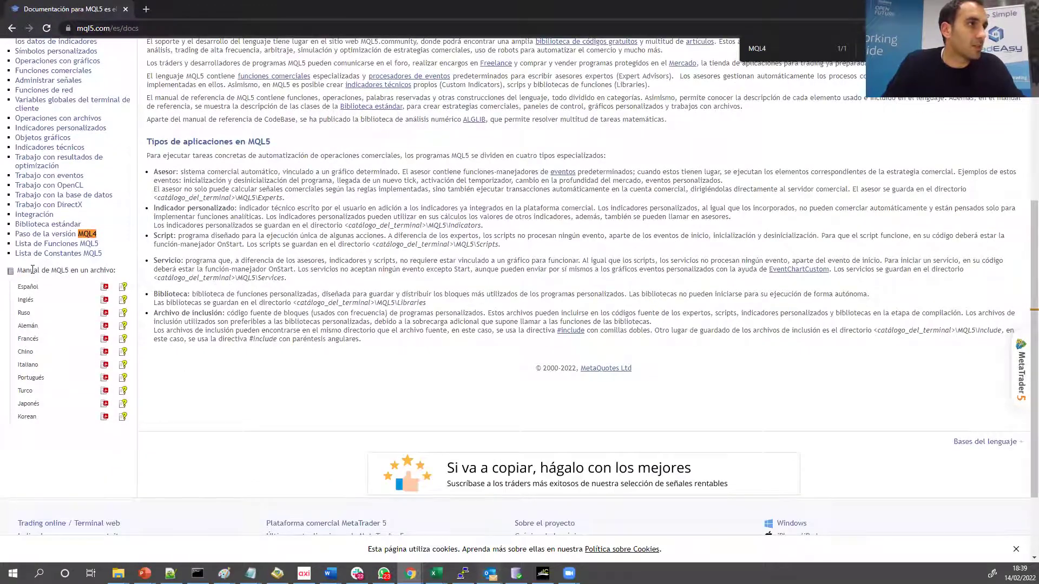
{"action": "left_click_drag", "start_coordinate": [34, 270], "coordinate": [82, 380]}
{"action": "scroll", "coordinate": [116, 423], "scroll_direction": "up", "scroll_amount": 10}
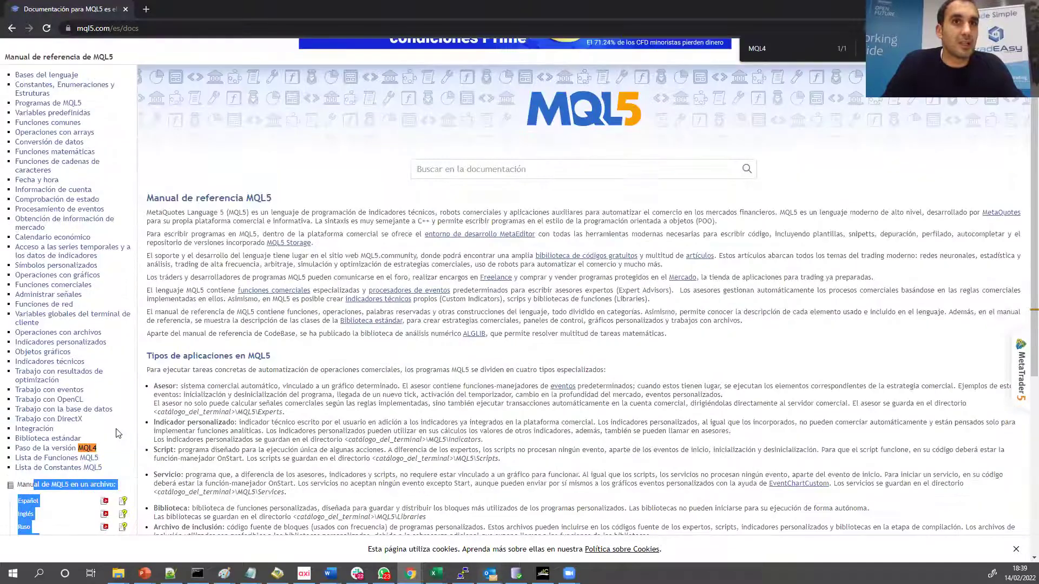
{"action": "scroll", "coordinate": [117, 430], "scroll_direction": "down", "scroll_amount": 12}
{"action": "scroll", "coordinate": [117, 433], "scroll_direction": "up", "scroll_amount": 7}
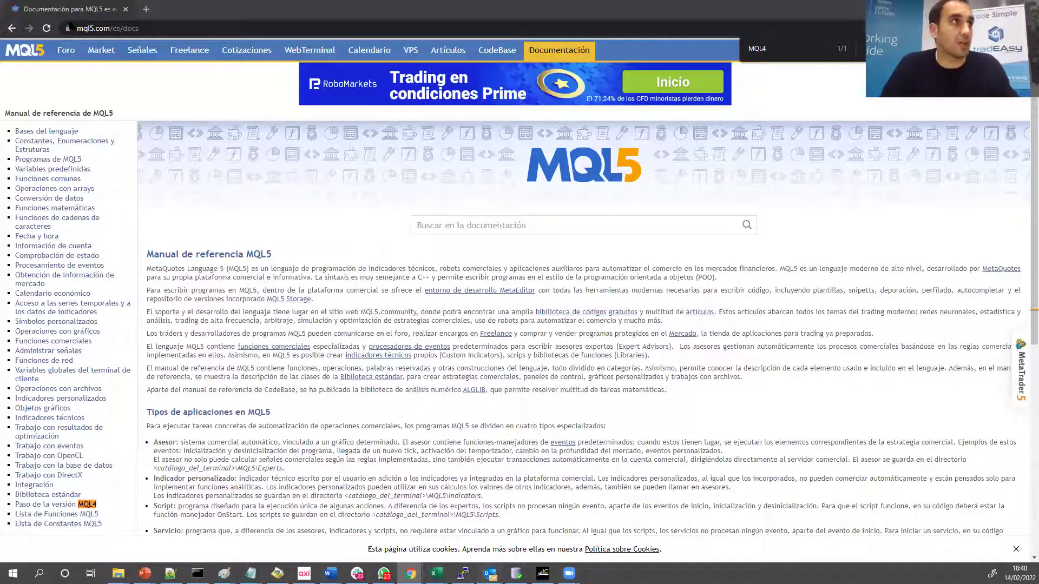
Open the MQL5 community forum, skim its Spanish topics and switch the forum to English.
{"action": "left_click", "coordinate": [106, 27]}
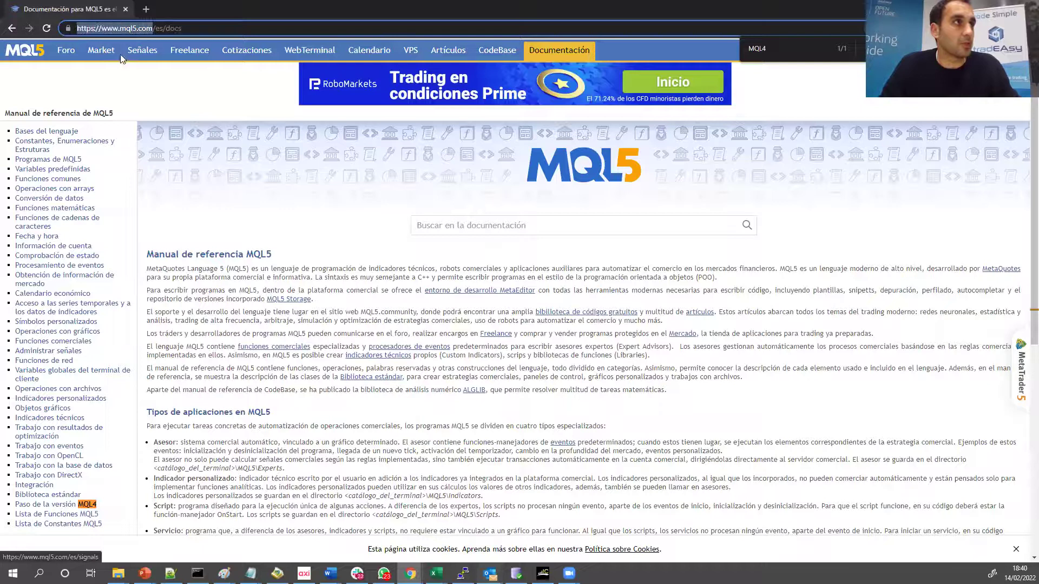
{"action": "left_click", "coordinate": [73, 55]}
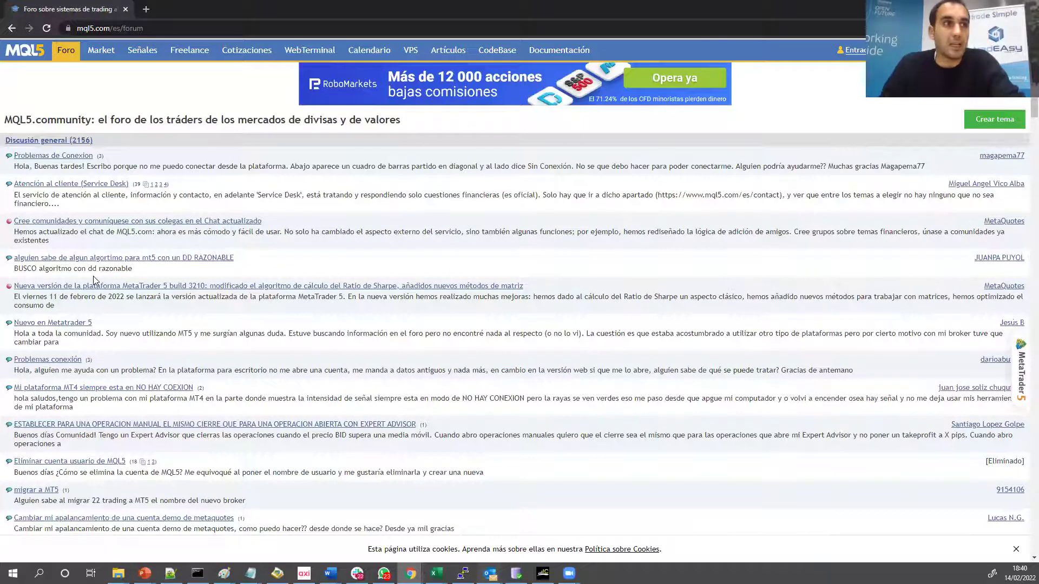
{"action": "scroll", "coordinate": [92, 323], "scroll_direction": "down", "scroll_amount": 1}
{"action": "scroll", "coordinate": [782, 114], "scroll_direction": "up", "scroll_amount": 1}
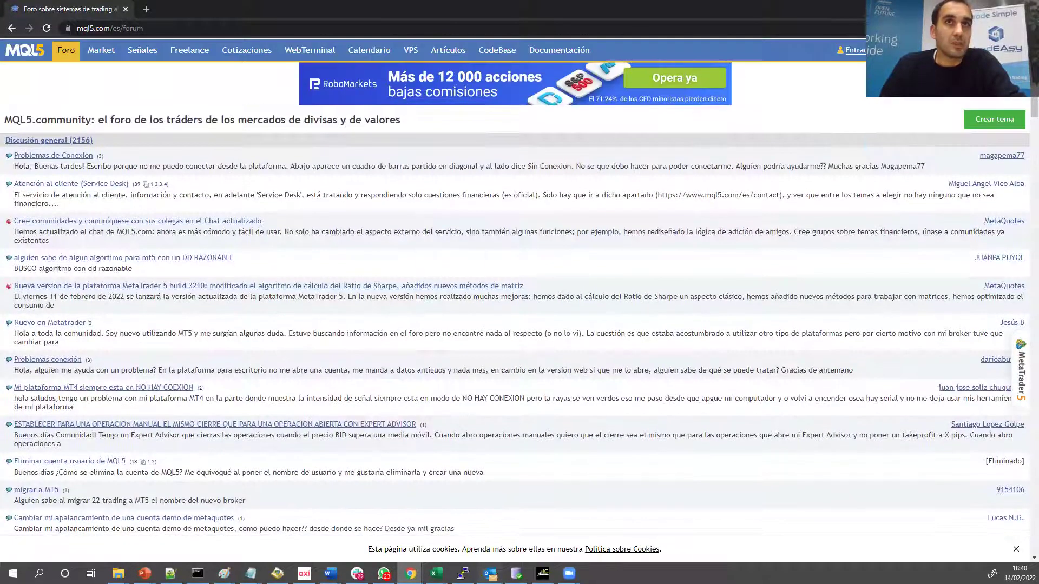
{"action": "mouse_move", "coordinate": [985, 50]}
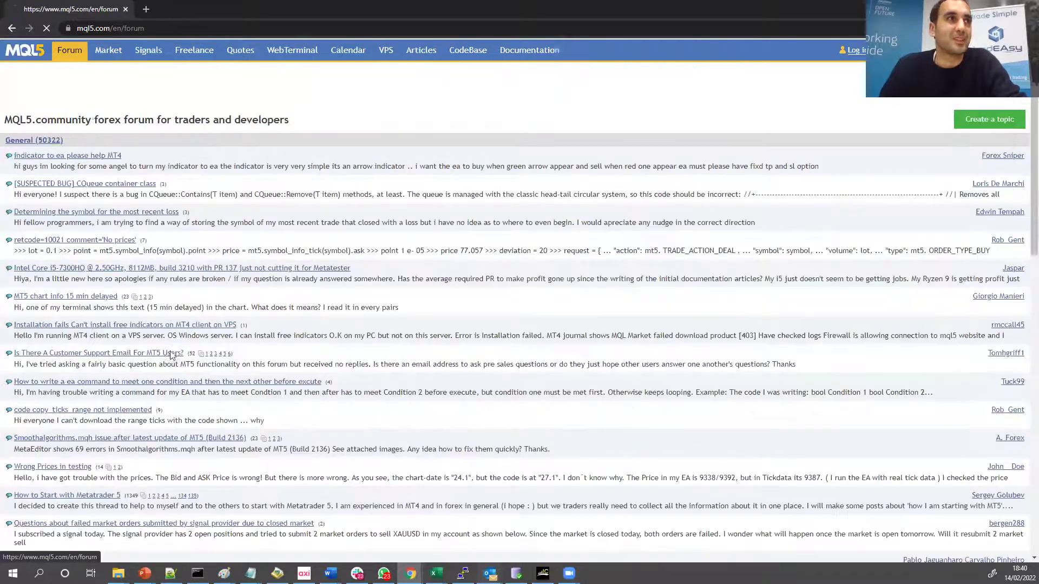
{"action": "left_click", "coordinate": [988, 105]}
Return through the previously visited pages to the Spanish MQL5 documentation.
{"action": "left_click", "coordinate": [11, 28]}
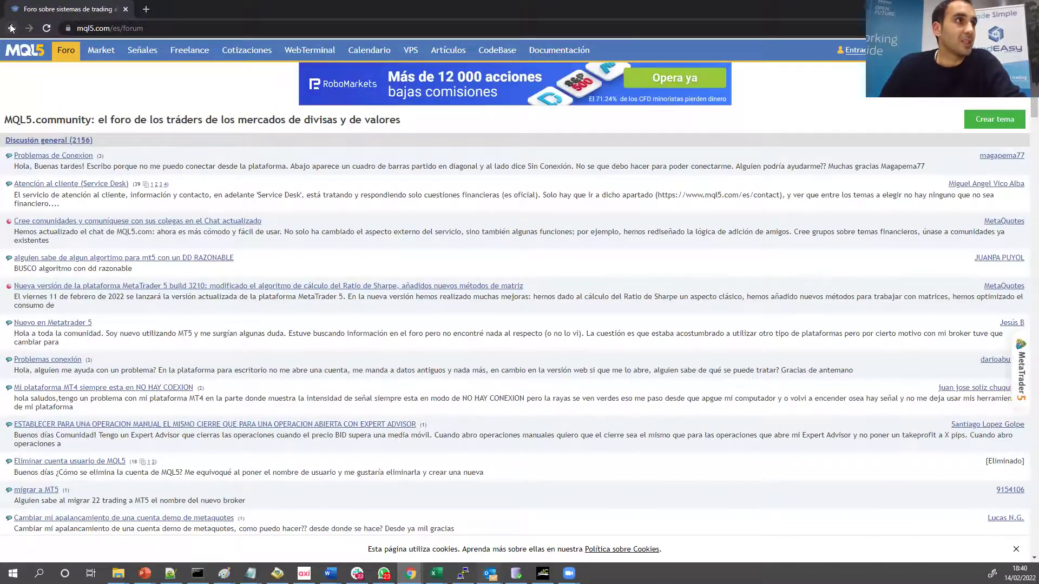
{"action": "left_click", "coordinate": [11, 29]}
{"action": "left_click", "coordinate": [11, 28]}
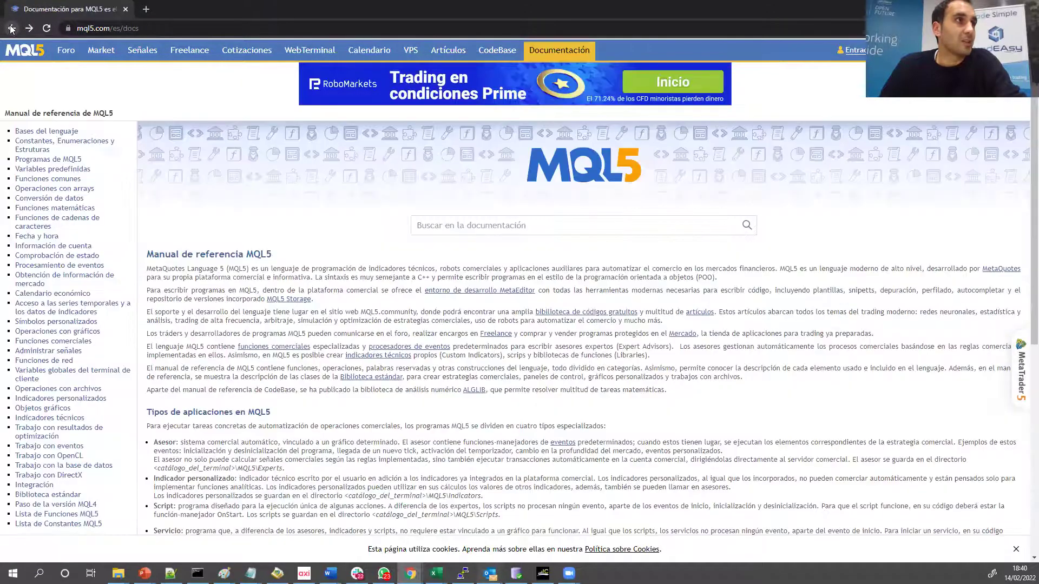
{"action": "left_click", "coordinate": [11, 28]}
{"action": "left_click", "coordinate": [29, 28]}
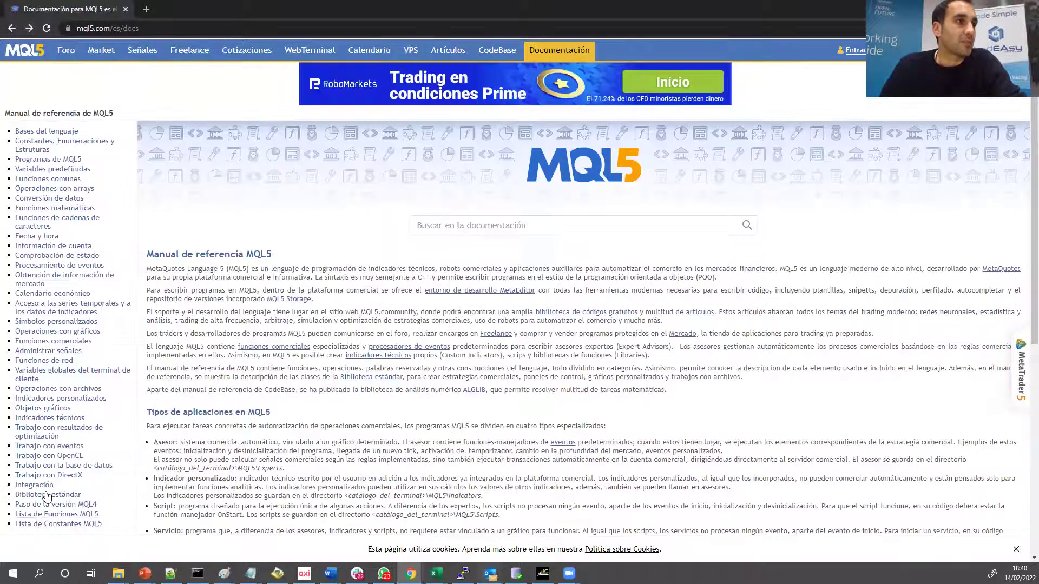
Look through the MQL5 reference manual's section list, application types and downloadable manuals.
{"action": "scroll", "coordinate": [83, 278], "scroll_direction": "down", "scroll_amount": 6}
{"action": "scroll", "coordinate": [108, 298], "scroll_direction": "up", "scroll_amount": 6}
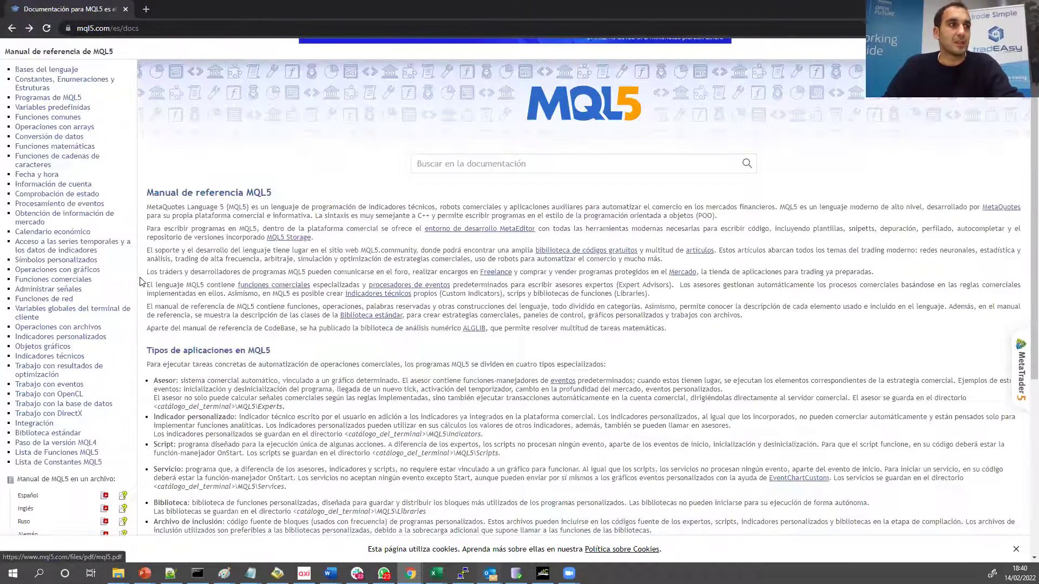
{"action": "scroll", "coordinate": [110, 284], "scroll_direction": "down", "scroll_amount": 6}
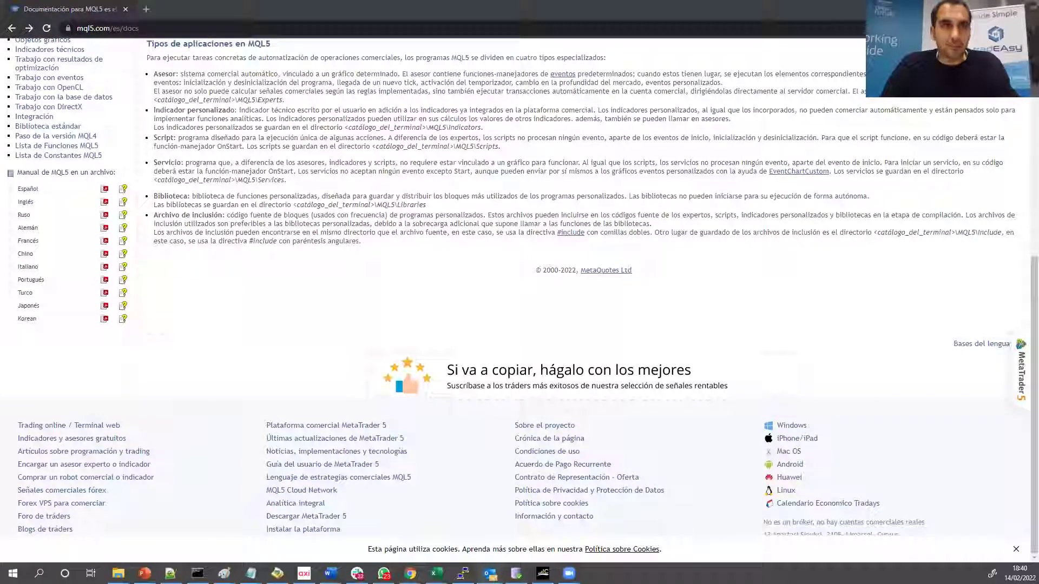
Switch to MetaTrader 4 and bring up the USDCAD,H1 chart.
{"action": "key", "text": "alt+Tab"}
{"action": "scroll", "coordinate": [42, 346], "scroll_direction": "down", "scroll_amount": 3}
{"action": "left_click", "coordinate": [63, 366]}
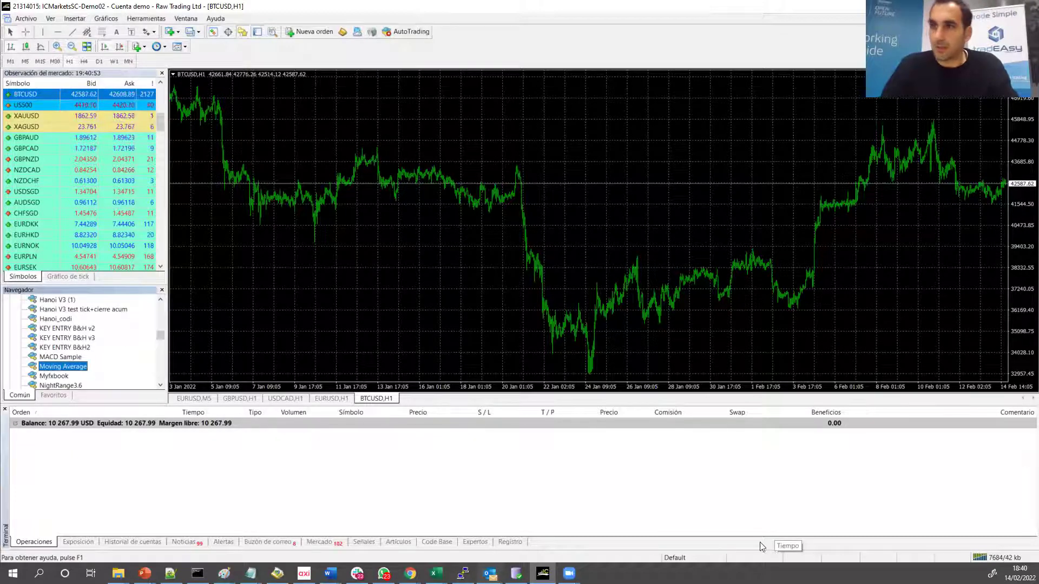
{"action": "left_click", "coordinate": [405, 278]}
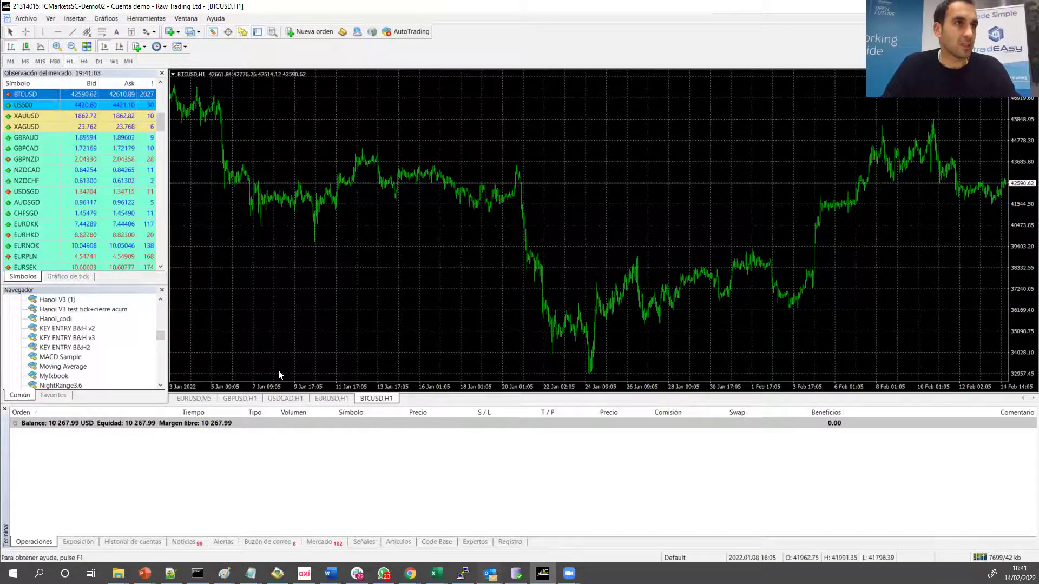
{"action": "left_click", "coordinate": [279, 399]}
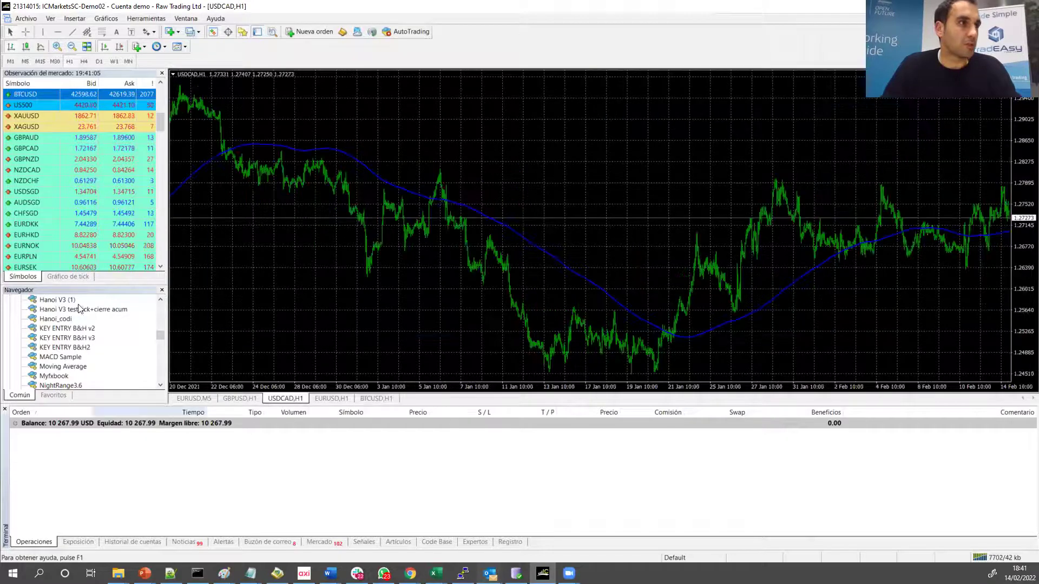
Find the Moving Average sample among the expert advisors and apply it to the USDCAD,H1 chart.
{"action": "scroll", "coordinate": [62, 349], "scroll_direction": "up", "scroll_amount": 5}
{"action": "scroll", "coordinate": [60, 342], "scroll_direction": "up", "scroll_amount": 4}
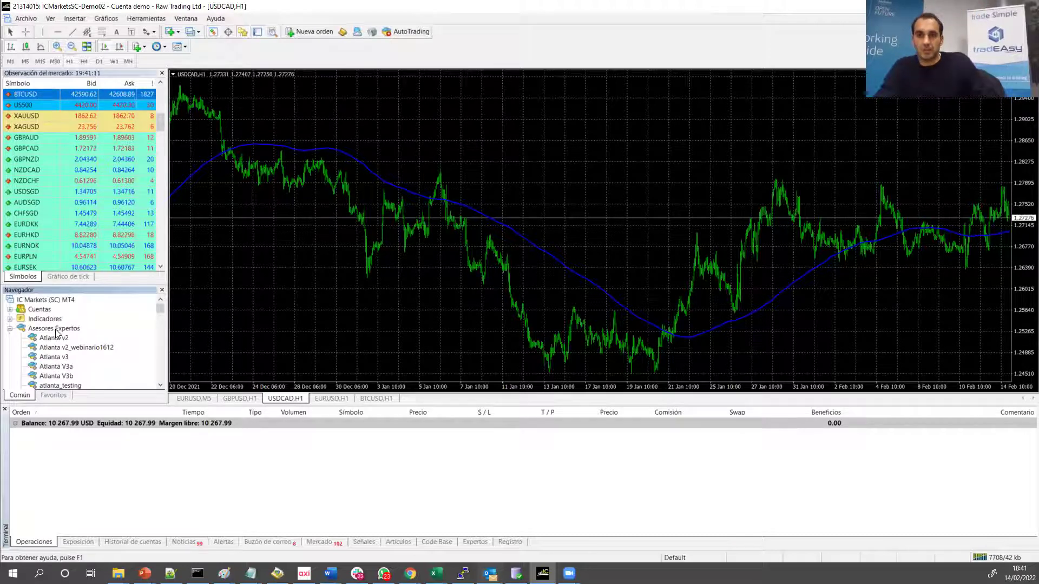
{"action": "scroll", "coordinate": [49, 373], "scroll_direction": "down", "scroll_amount": 8}
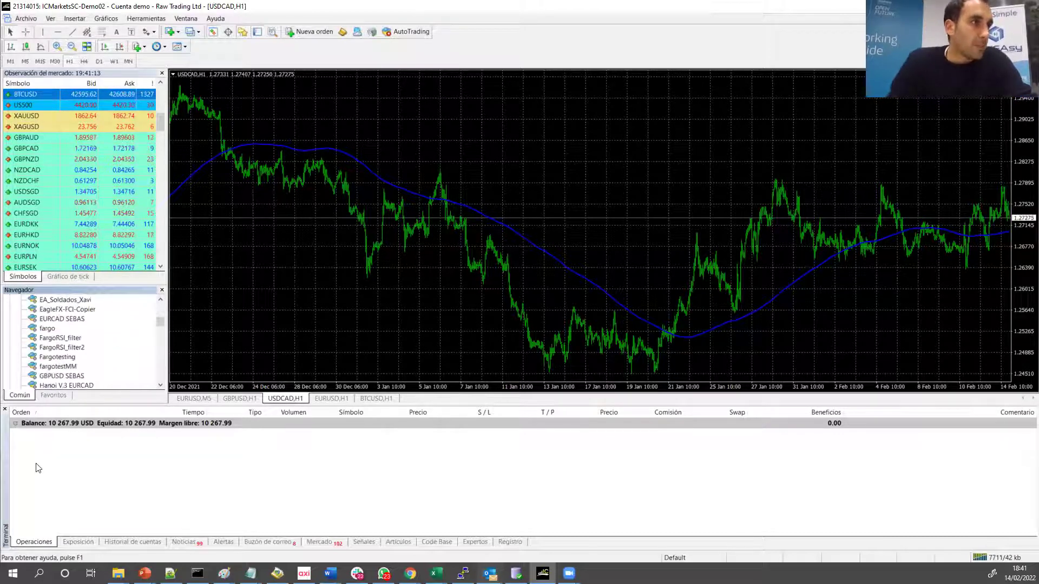
{"action": "scroll", "coordinate": [49, 379], "scroll_direction": "down", "scroll_amount": 3}
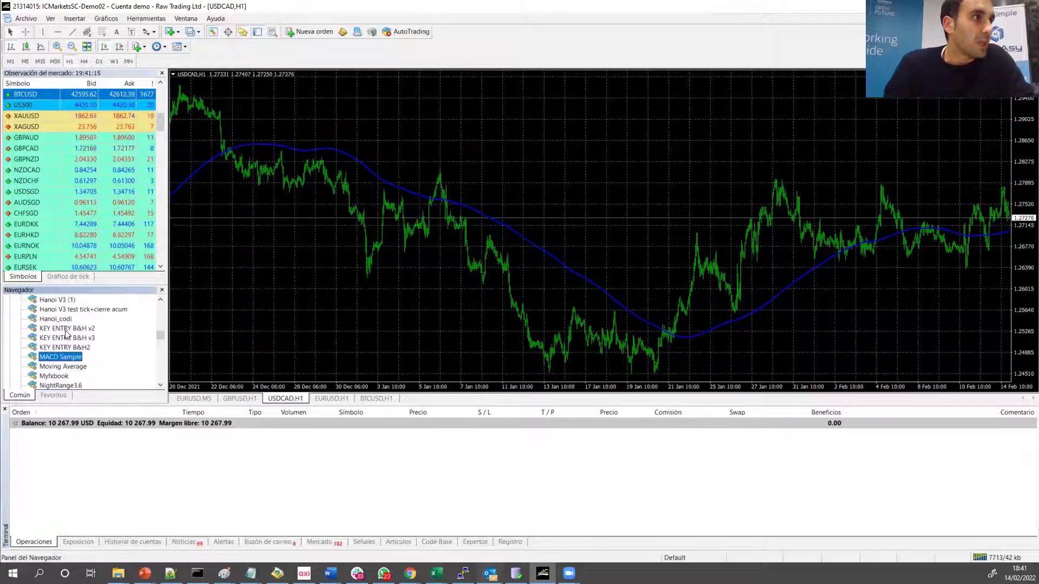
{"action": "scroll", "coordinate": [48, 379], "scroll_direction": "down", "scroll_amount": 4}
{"action": "scroll", "coordinate": [76, 352], "scroll_direction": "up", "scroll_amount": 4}
{"action": "left_click", "coordinate": [63, 337]}
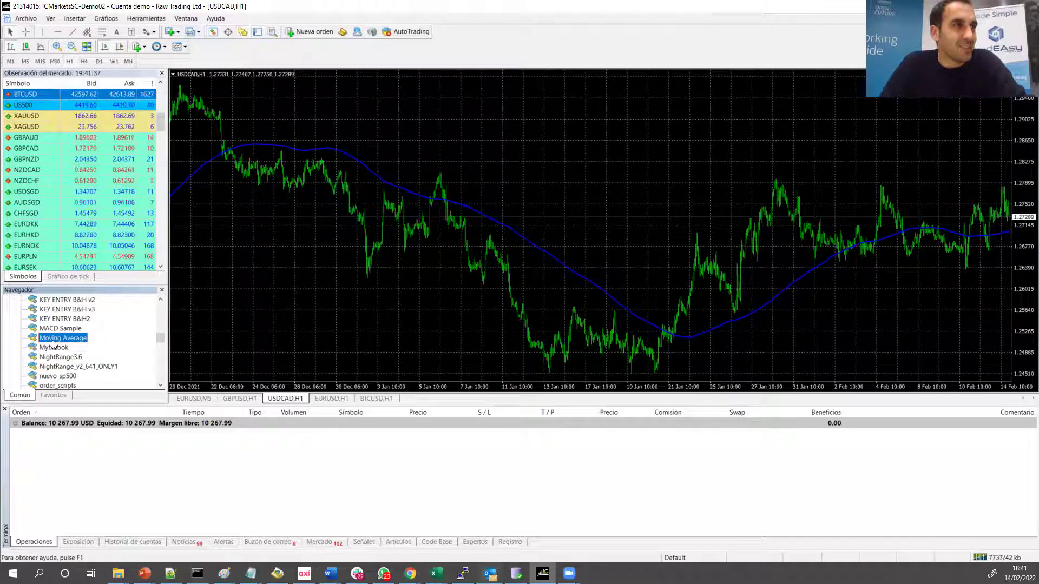
{"action": "left_click_drag", "start_coordinate": [57, 342], "coordinate": [254, 324]}
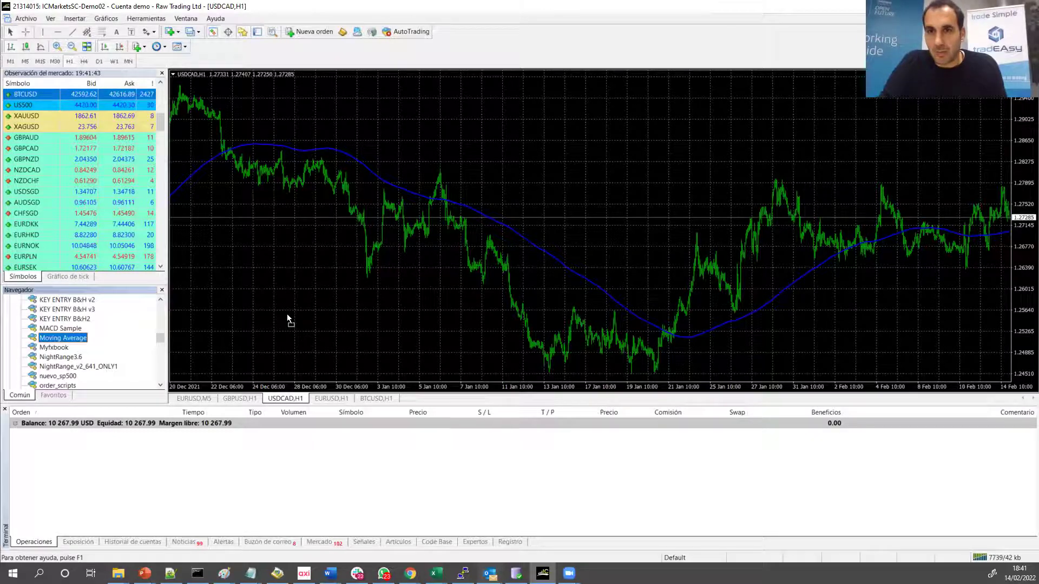
{"action": "left_click_drag", "start_coordinate": [292, 311], "coordinate": [245, 185]}
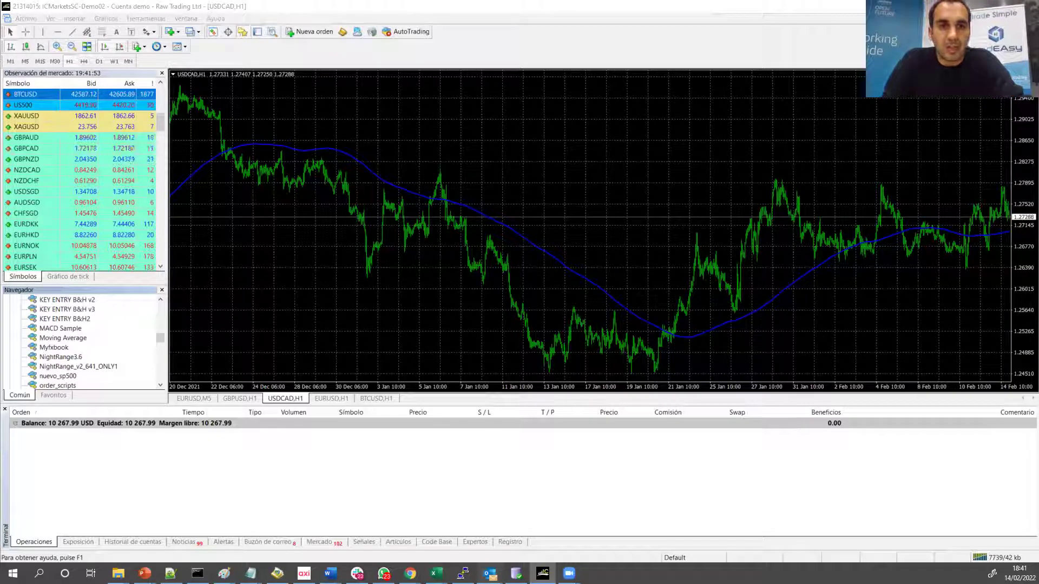
{"action": "left_click_drag", "start_coordinate": [131, 159], "coordinate": [441, 172]}
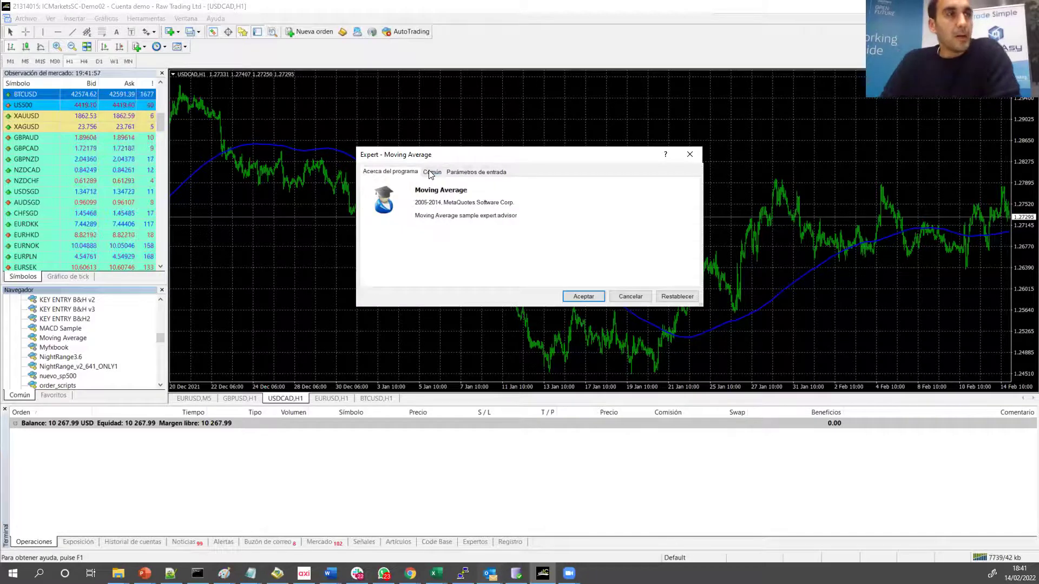
Review the Moving Average expert's common settings, including the allowed position directions, alerts, automated trading and security permissions.
{"action": "left_click", "coordinate": [431, 173]}
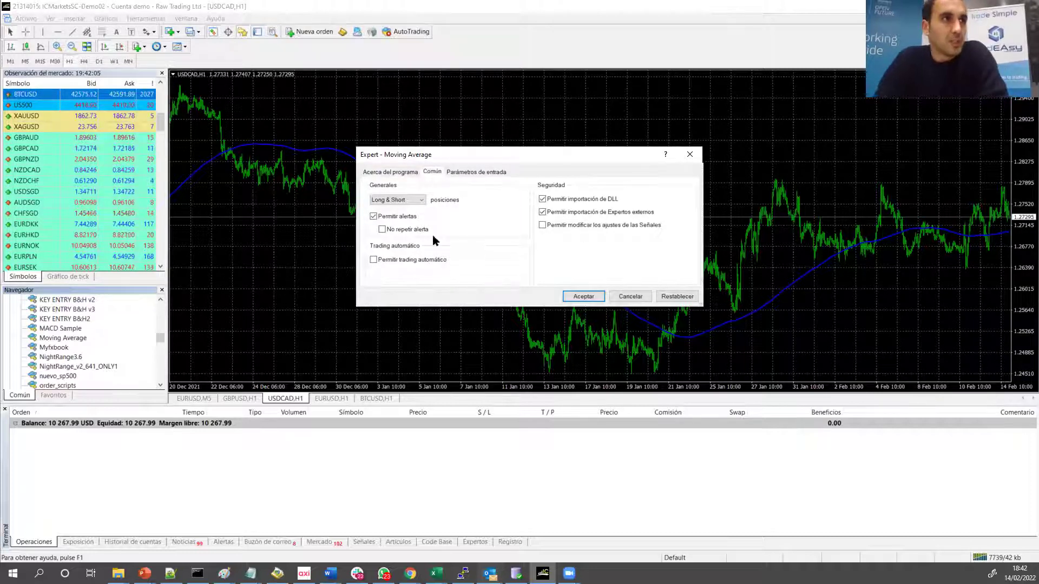
{"action": "left_click", "coordinate": [373, 201]}
{"action": "left_click", "coordinate": [371, 204]}
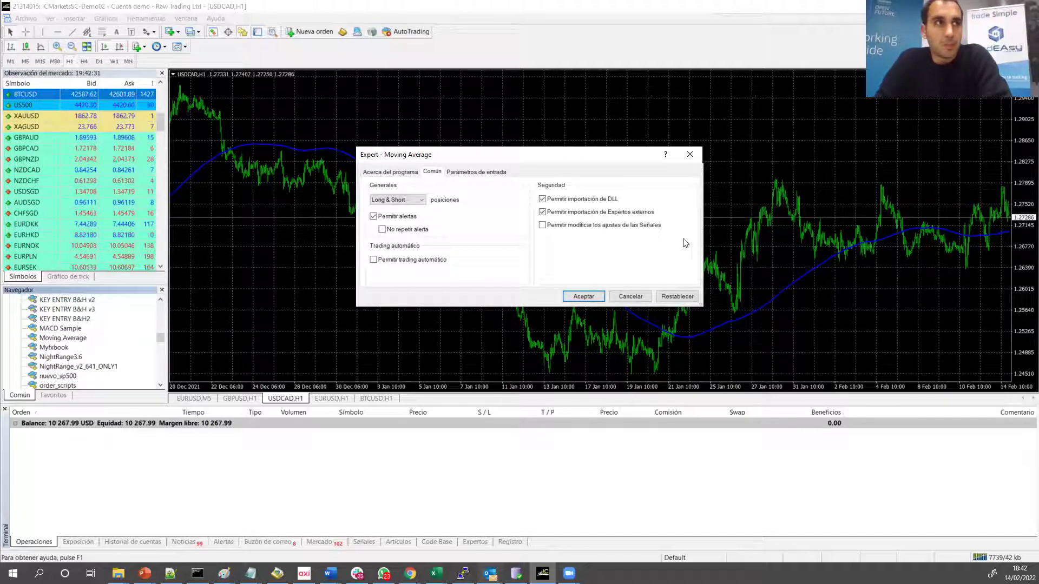
Review the Moving Average expert's lot, risk, decrease factor, period and shift inputs, and accept the settings to attach it.
{"action": "left_click", "coordinate": [452, 173]}
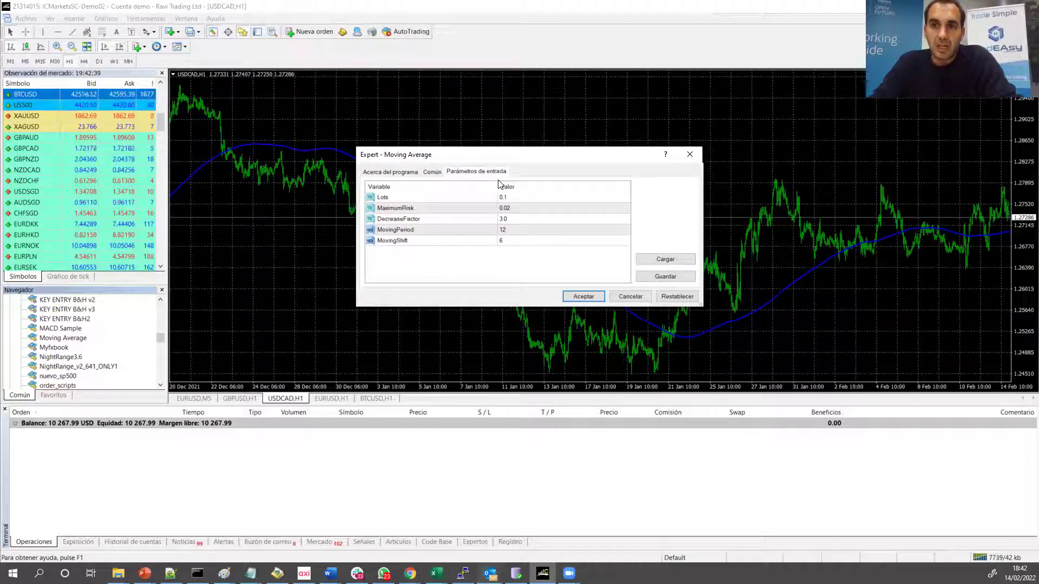
{"action": "left_click", "coordinate": [518, 208]}
{"action": "left_click", "coordinate": [516, 217]}
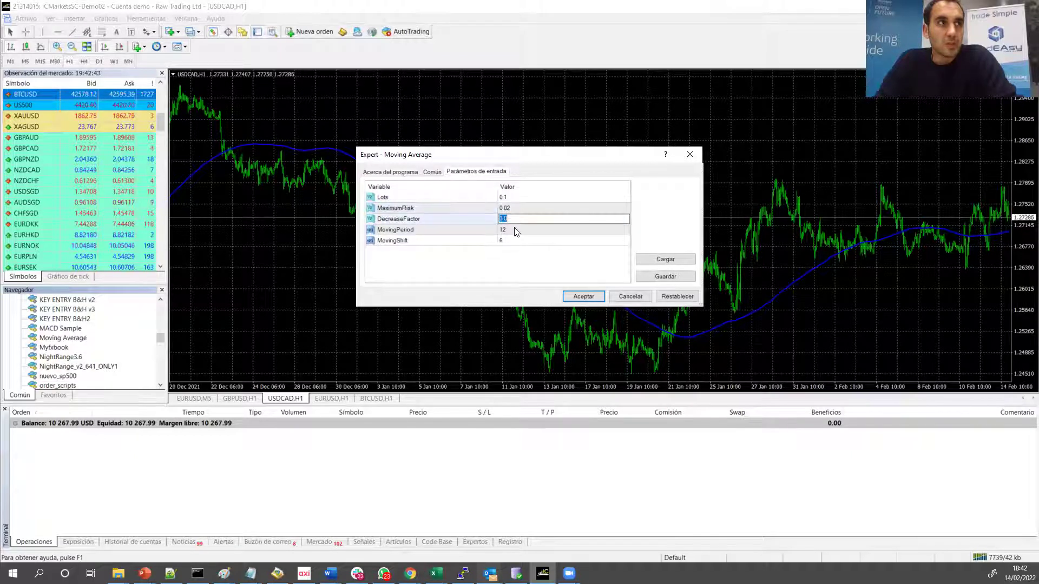
{"action": "left_click", "coordinate": [517, 230]}
{"action": "key", "text": "Down"}
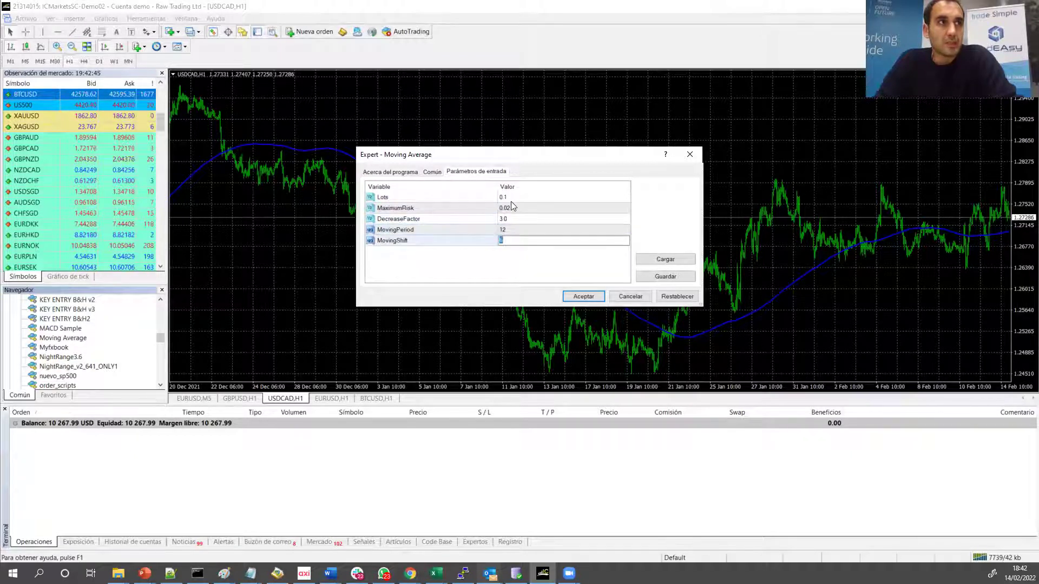
{"action": "key", "text": "Up"}
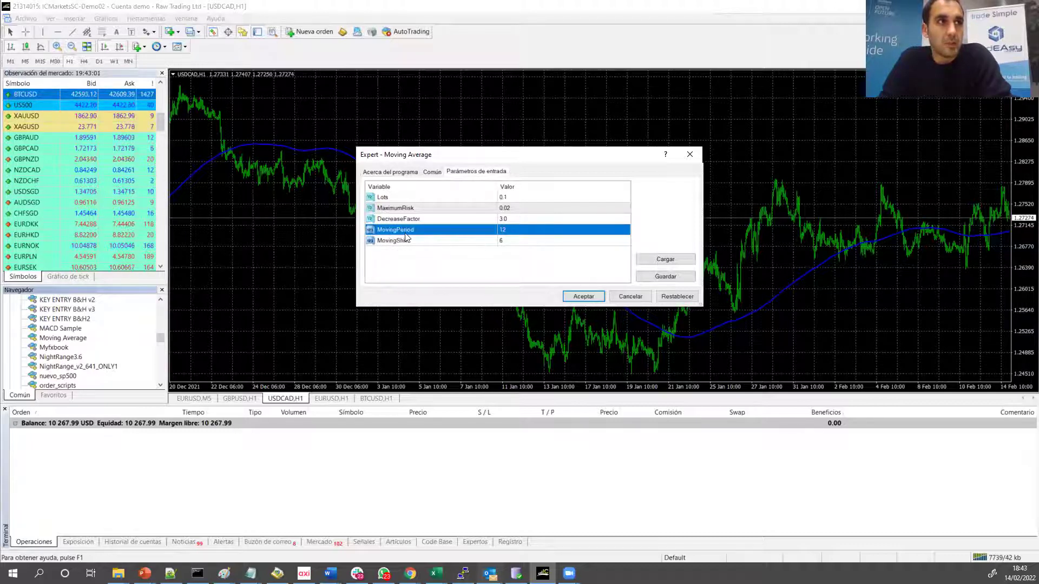
{"action": "left_click", "coordinate": [501, 246]}
{"action": "left_click", "coordinate": [517, 218]}
{"action": "left_click", "coordinate": [516, 198]}
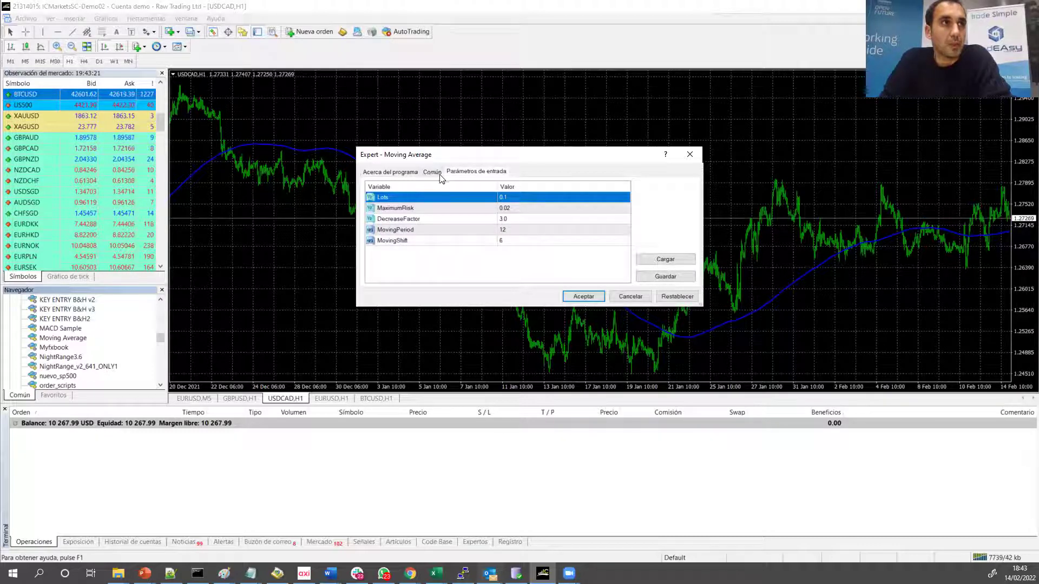
{"action": "left_click", "coordinate": [576, 297]}
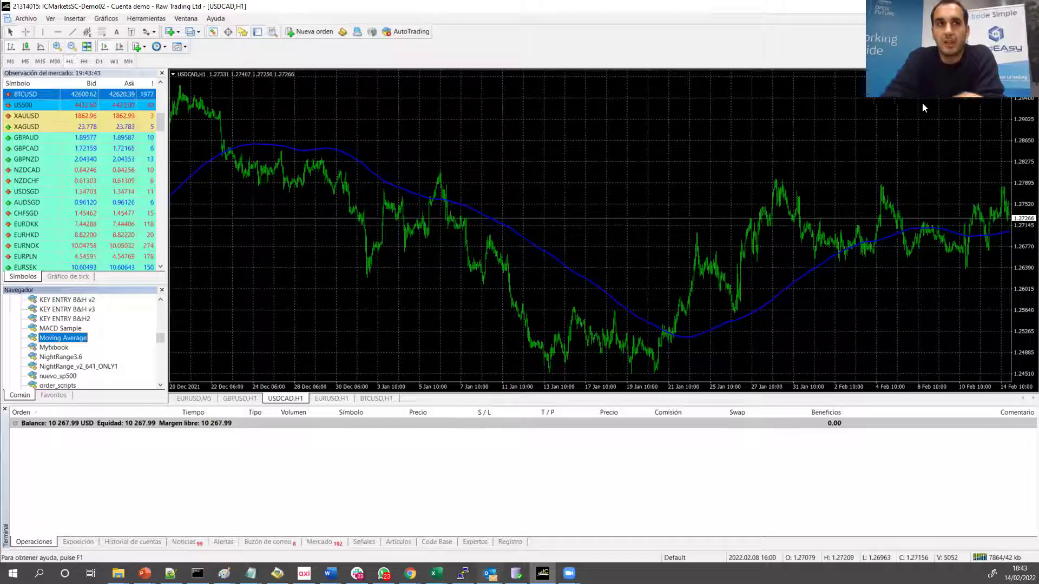
Set the period of the moving average indicator on the USDCAD,H1 chart to 50.
{"action": "right_click", "coordinate": [578, 273]}
{"action": "left_click", "coordinate": [590, 280]}
{"action": "type", "text": "50"}
{"action": "left_click", "coordinate": [549, 277]}
{"action": "left_click", "coordinate": [549, 294]}
{"action": "left_click", "coordinate": [528, 336]}
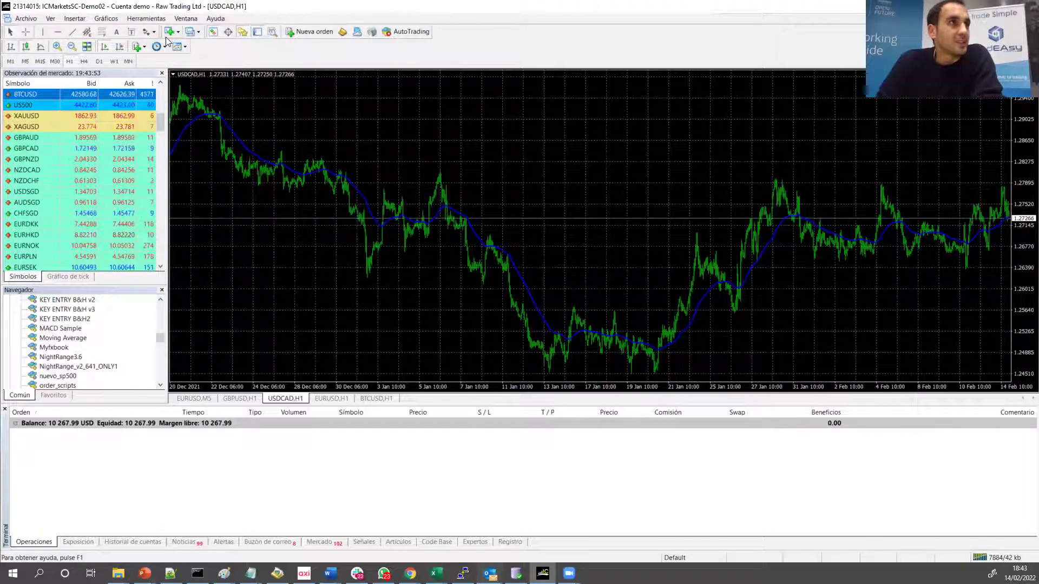
{"action": "left_click", "coordinate": [57, 48]}
{"action": "left_click", "coordinate": [57, 47]}
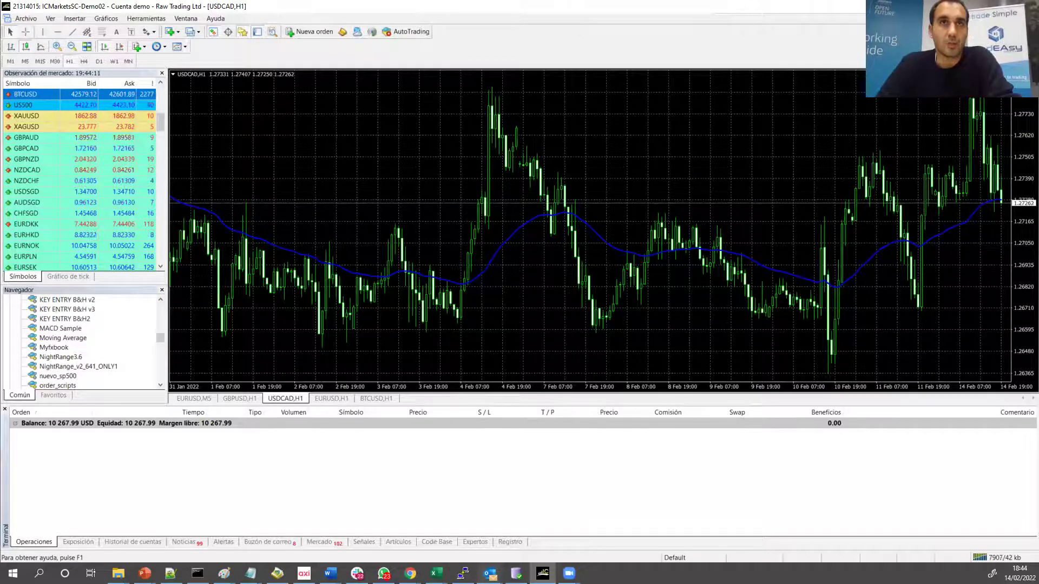
Reopen the properties of the expert attached to the USDCAD,H1 chart, check its input parameters and accept them.
{"action": "mouse_move", "coordinate": [743, 259]}
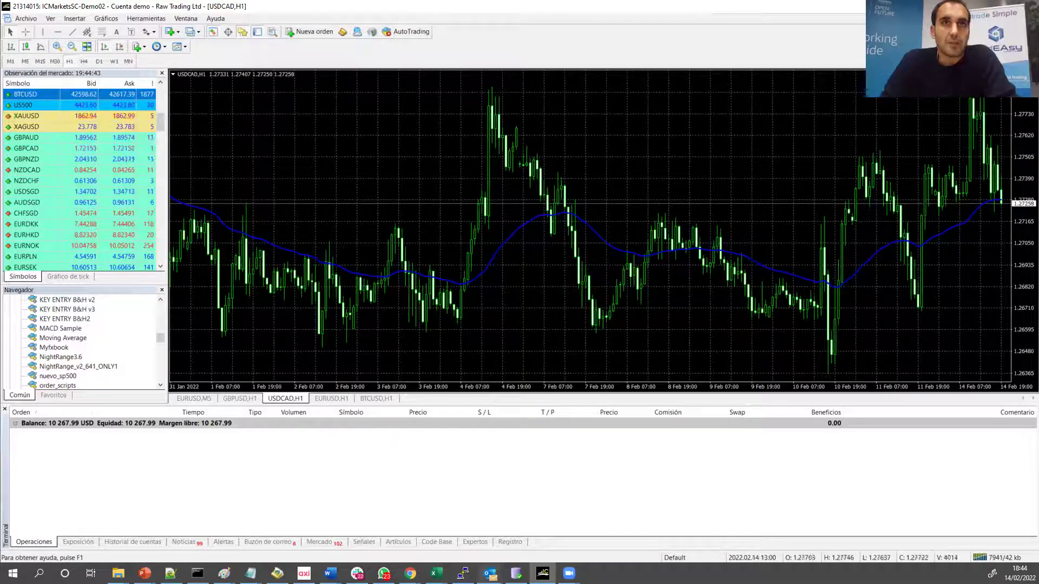
{"action": "right_click", "coordinate": [837, 86]}
{"action": "mouse_move", "coordinate": [865, 160]}
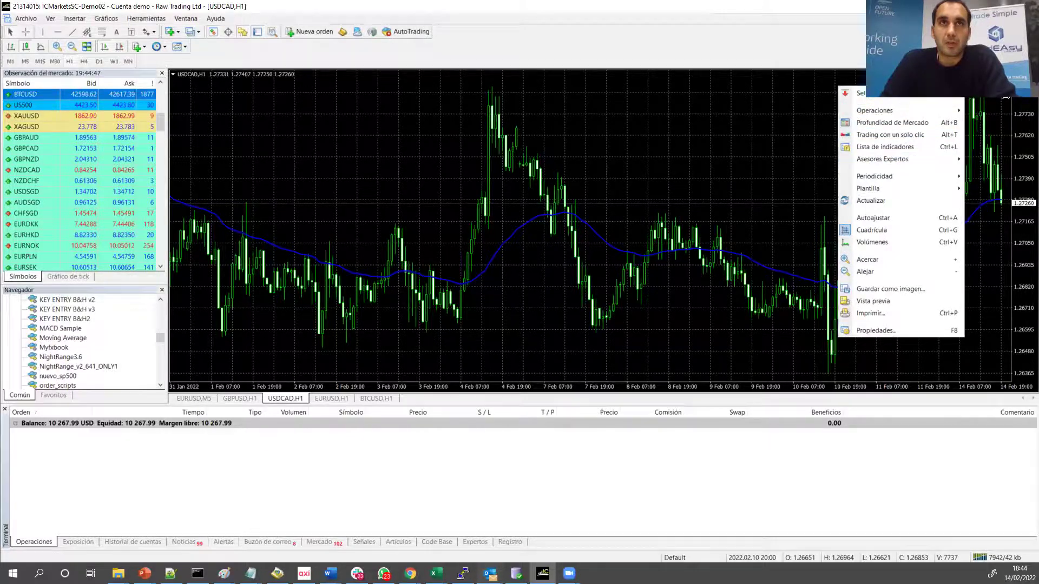
{"action": "key", "text": "Escape"}
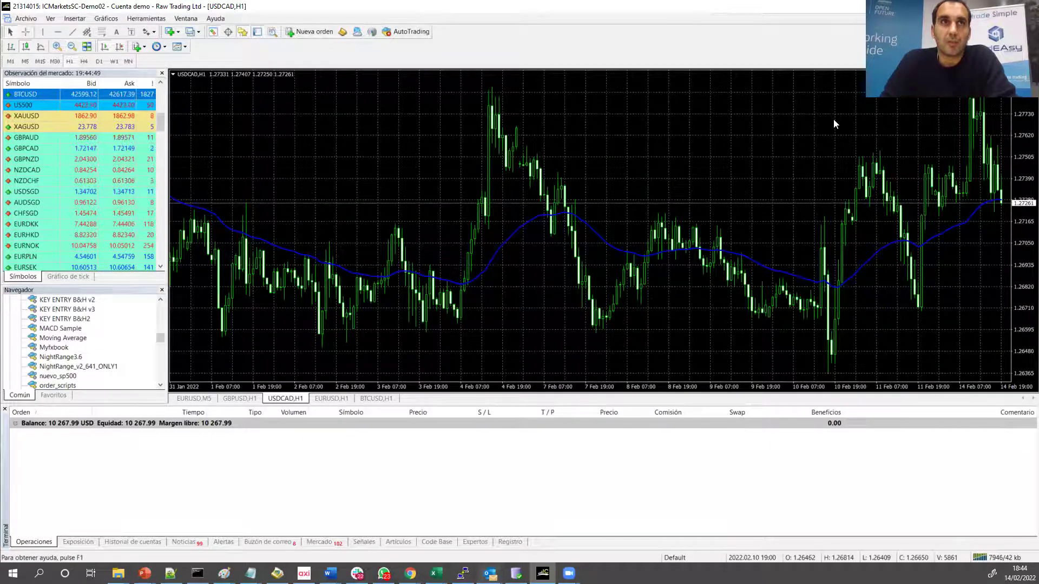
{"action": "right_click", "coordinate": [834, 120]}
{"action": "mouse_move", "coordinate": [850, 199]}
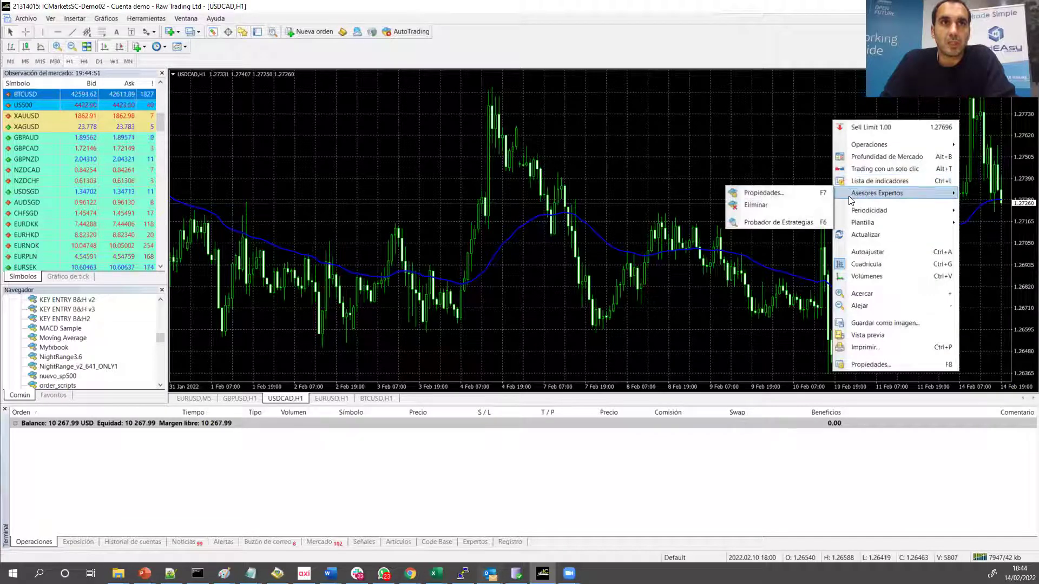
{"action": "left_click", "coordinate": [807, 192]}
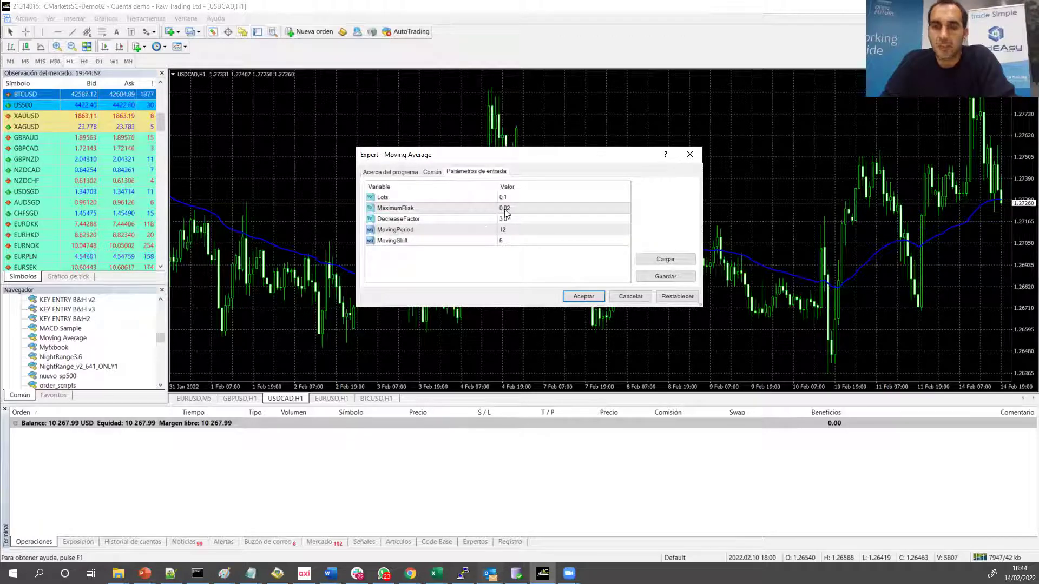
{"action": "left_click", "coordinate": [521, 208]}
{"action": "left_click", "coordinate": [520, 219]}
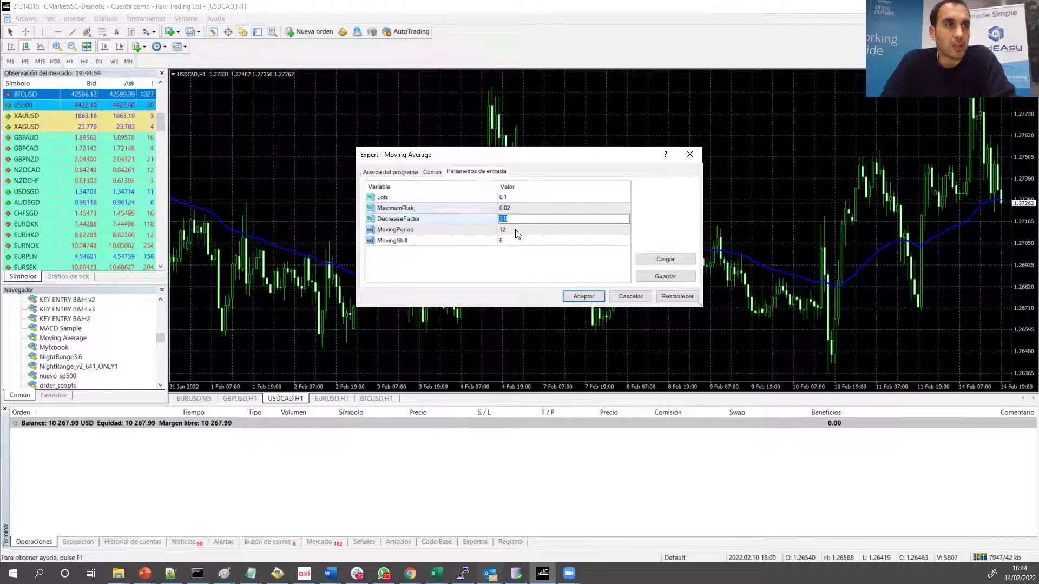
{"action": "double_click", "coordinate": [518, 230]}
{"action": "double_click", "coordinate": [508, 198]}
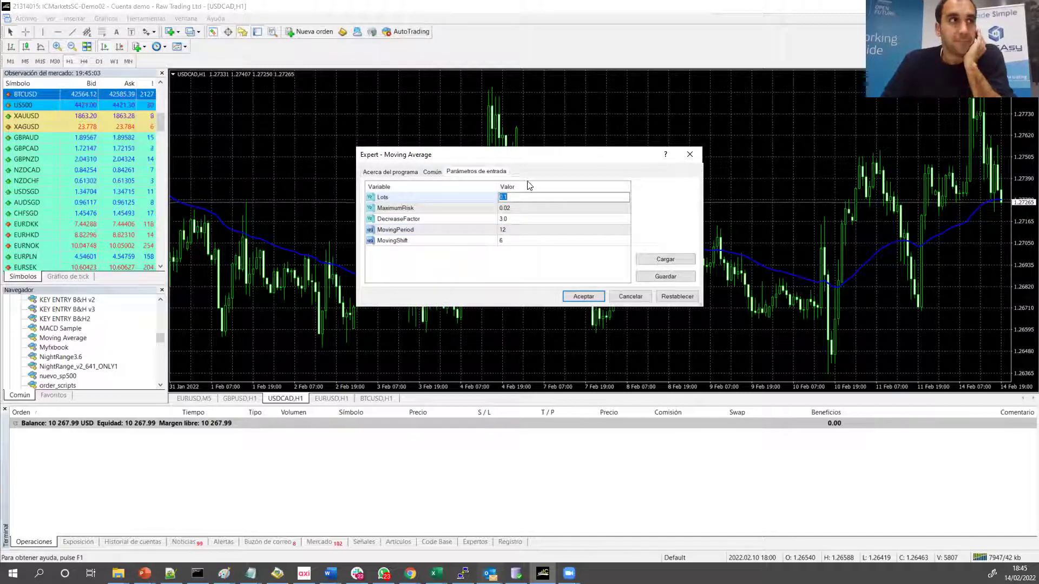
{"action": "left_click", "coordinate": [582, 296]}
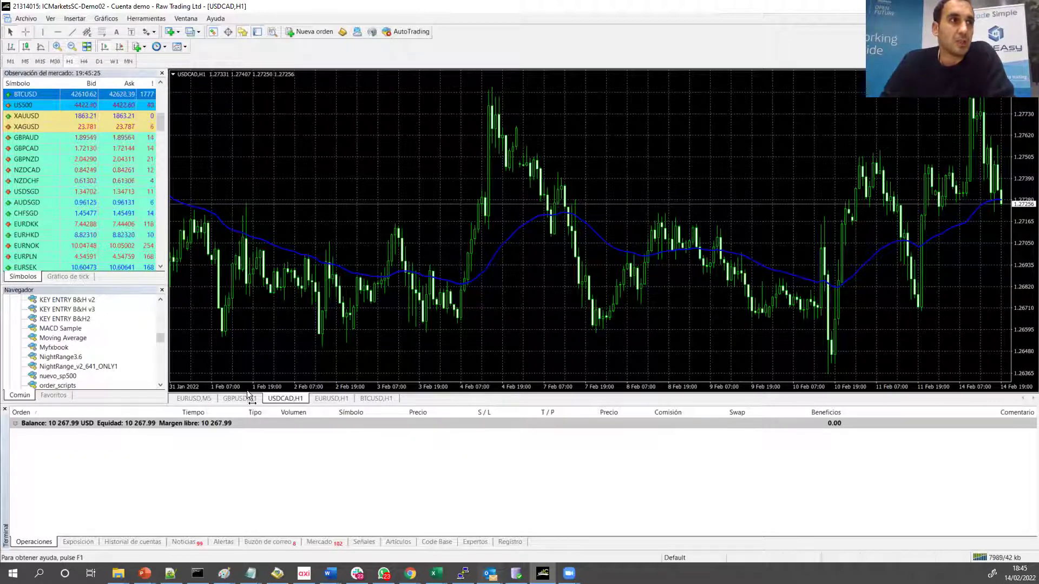
Close the EURUSD,H1 and BTCUSD,H1 charts and tile the remaining EURUSD,M5, GBPUSD,H1 and USDCAD,H1 charts.
{"action": "left_click", "coordinate": [1022, 18]}
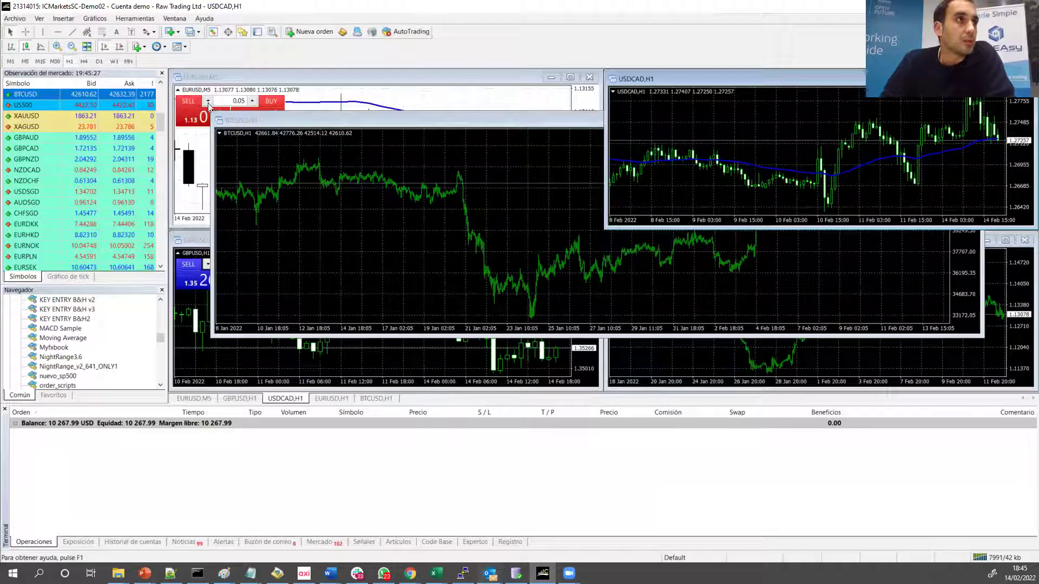
{"action": "left_click", "coordinate": [87, 47]}
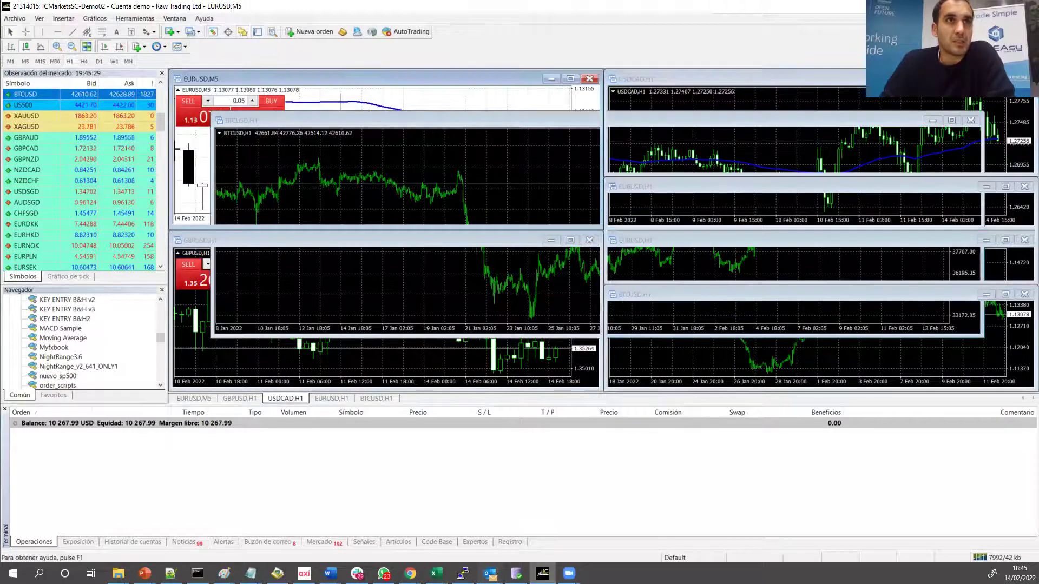
{"action": "left_click", "coordinate": [888, 129]}
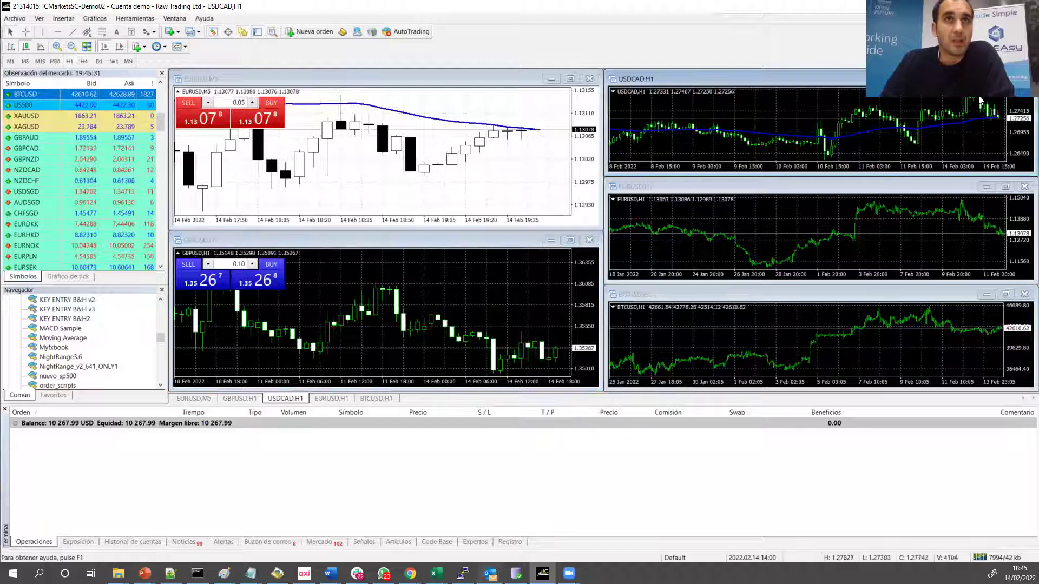
{"action": "left_click", "coordinate": [1024, 187]}
{"action": "left_click", "coordinate": [1024, 295]}
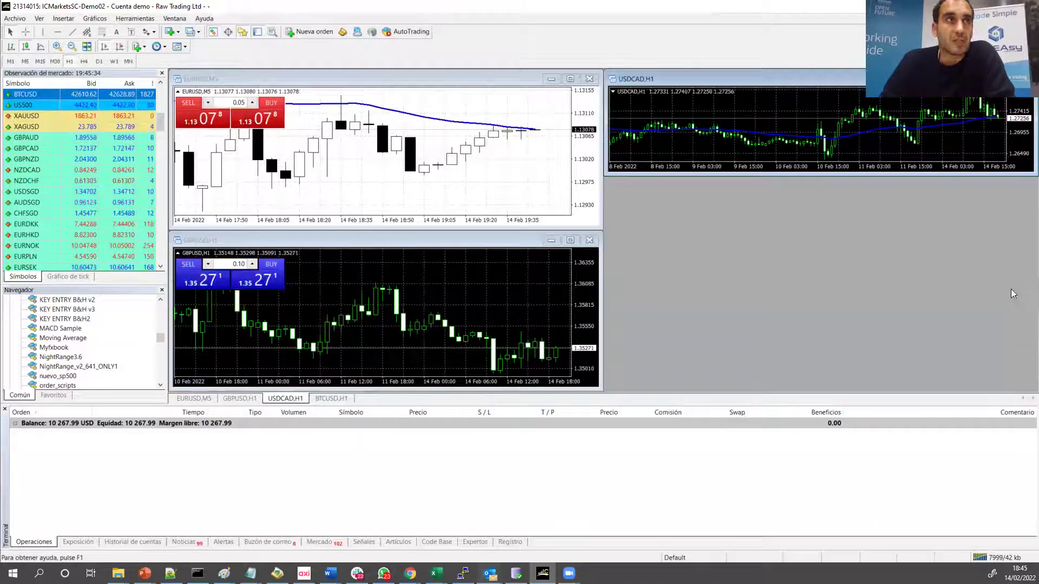
{"action": "left_click", "coordinate": [87, 47]}
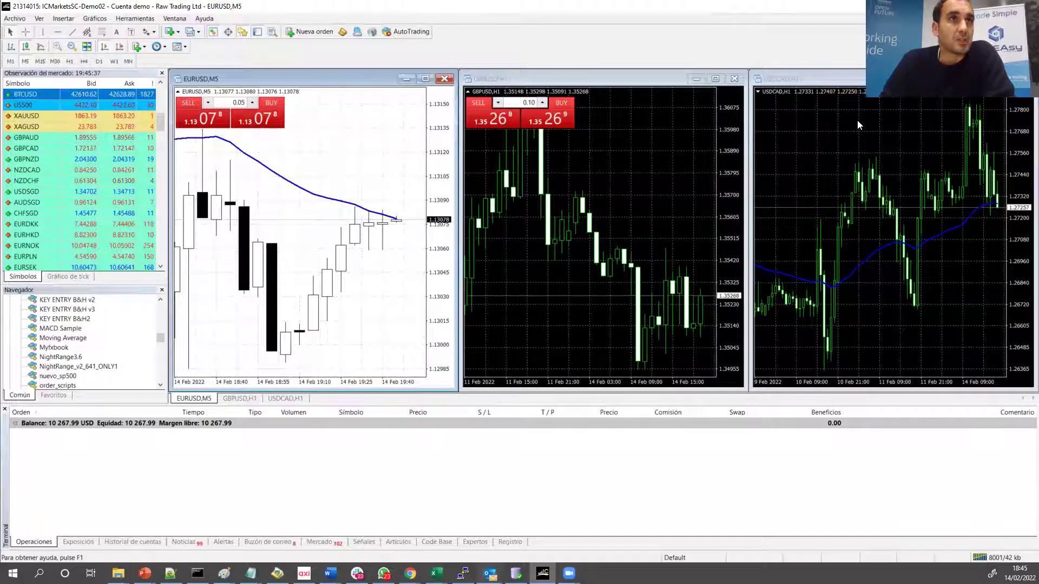
Attach the nuevo_sp500 expert to the GBPUSD,H1 chart, checking its input parameters before accepting them.
{"action": "left_click", "coordinate": [963, 100]}
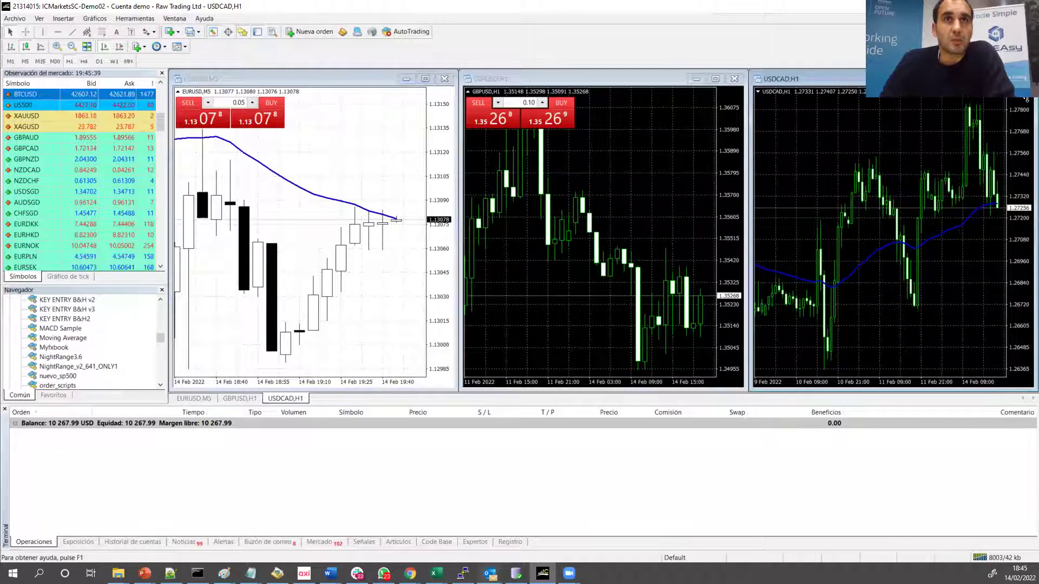
{"action": "left_click", "coordinate": [66, 367]}
{"action": "left_click_drag", "start_coordinate": [67, 379], "coordinate": [650, 184]}
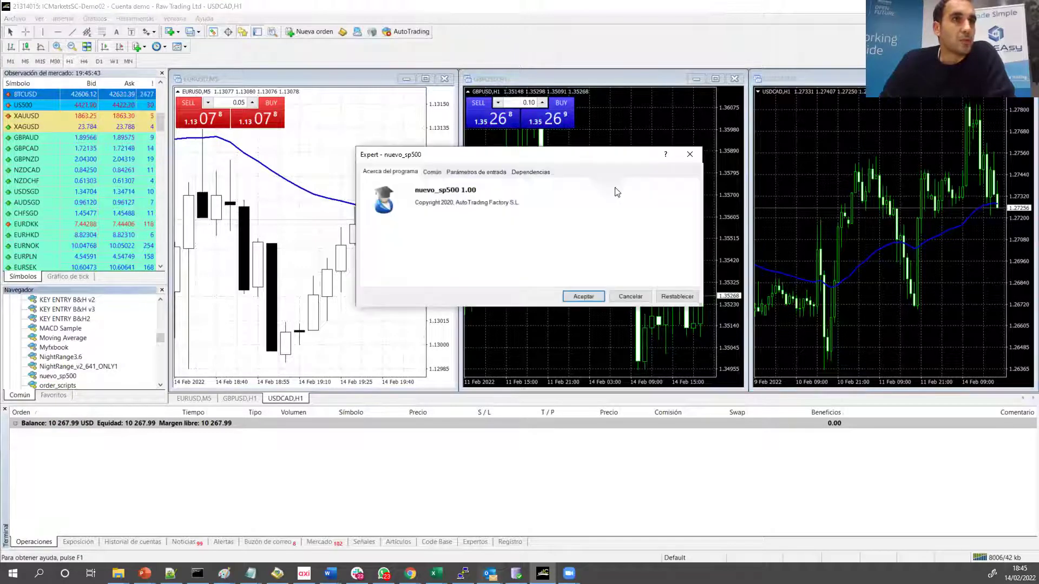
{"action": "left_click", "coordinate": [475, 172]}
{"action": "left_click", "coordinate": [583, 296]}
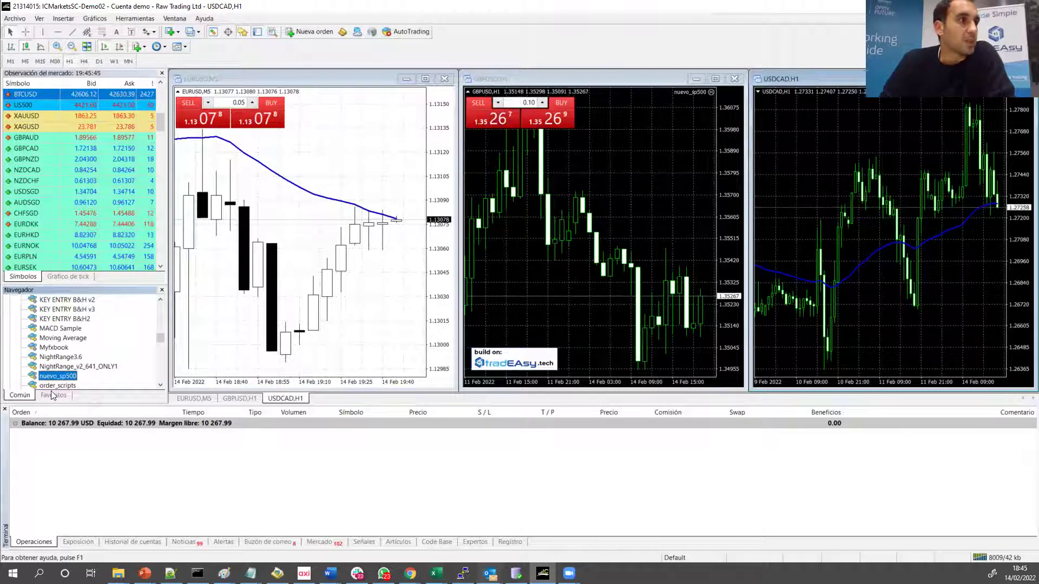
Attach the KEY ENTRY B&H v3 expert to the EURUSD,M5 chart and accept its input parameters.
{"action": "left_click", "coordinate": [61, 338]}
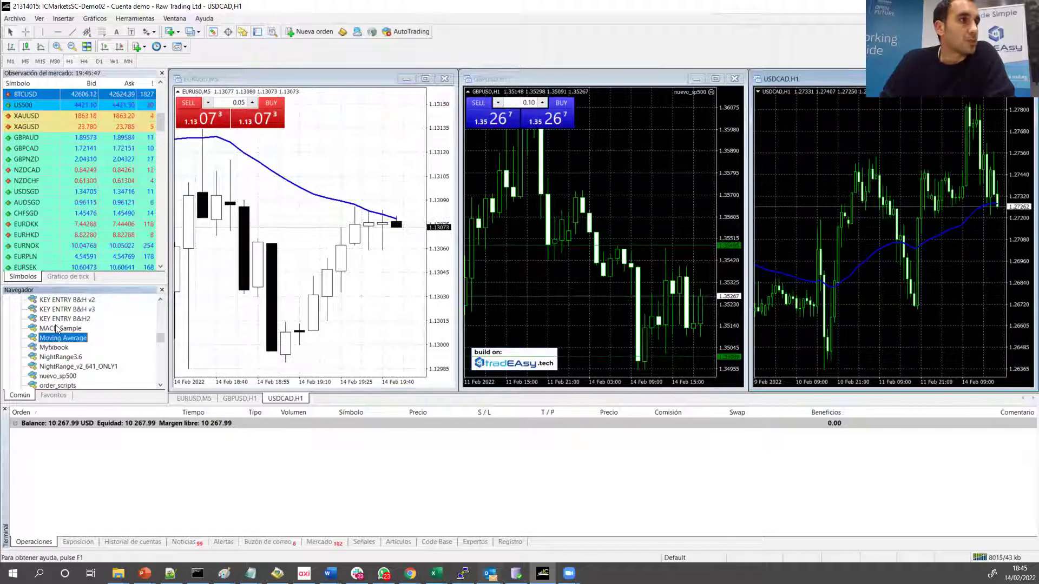
{"action": "left_click_drag", "start_coordinate": [59, 310], "coordinate": [382, 298]}
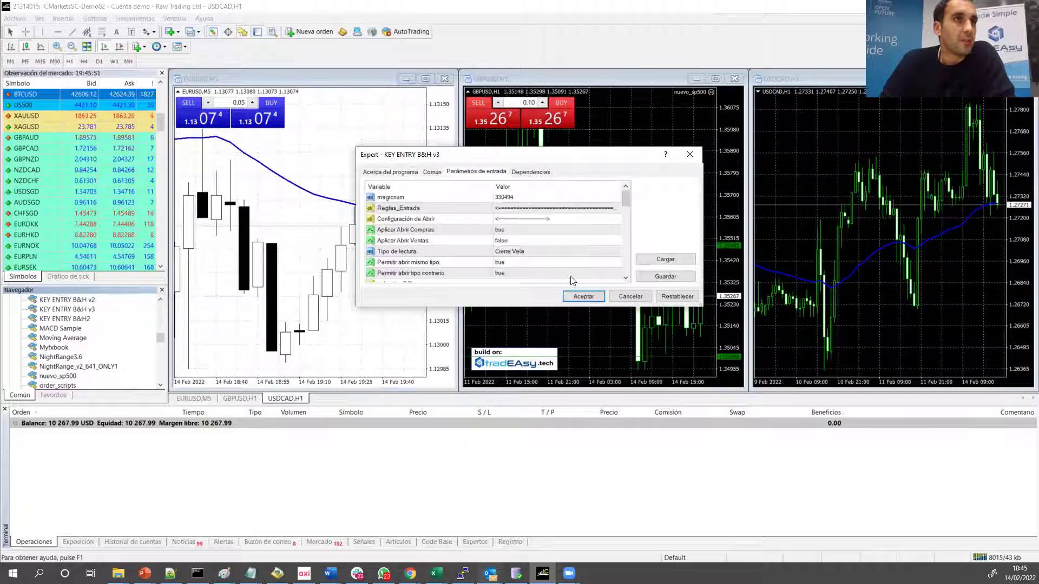
{"action": "left_click", "coordinate": [567, 295]}
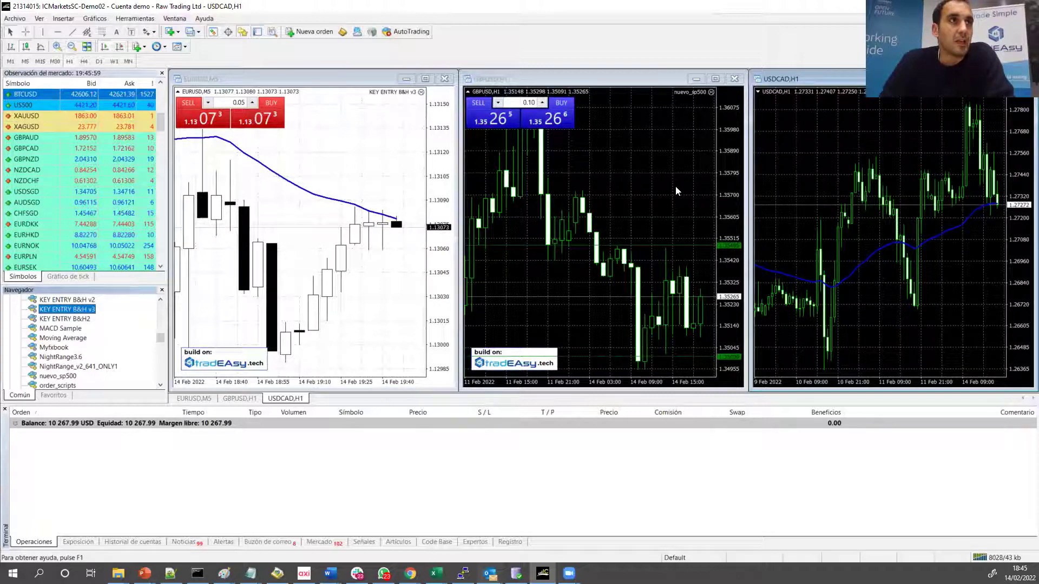
Review the inputs and common settings of the Moving Average expert on USDCAD,H1, accept them and toggle the global AutoTrading setting.
{"action": "right_click", "coordinate": [895, 154]}
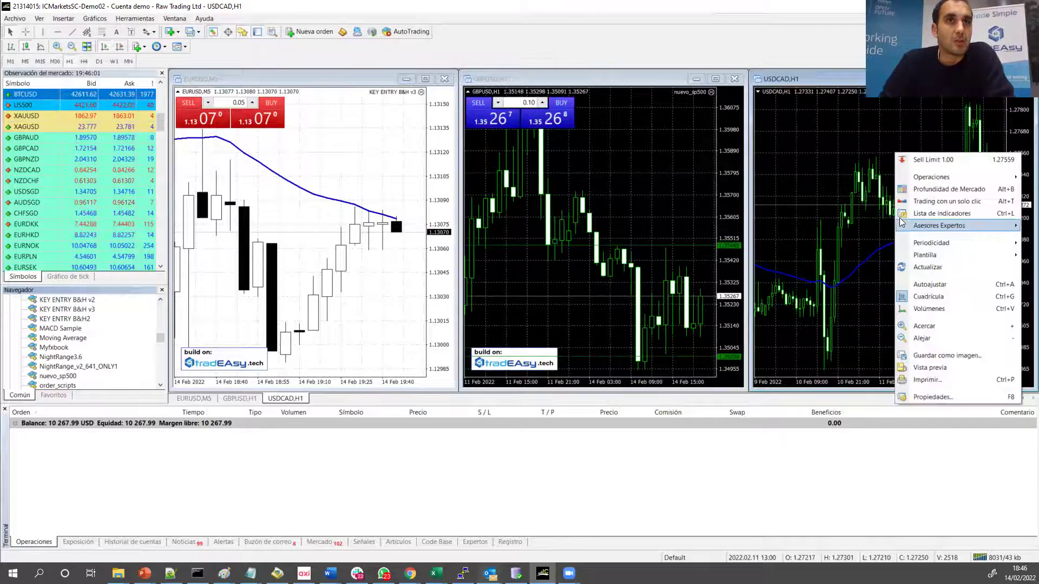
{"action": "mouse_move", "coordinate": [913, 227]}
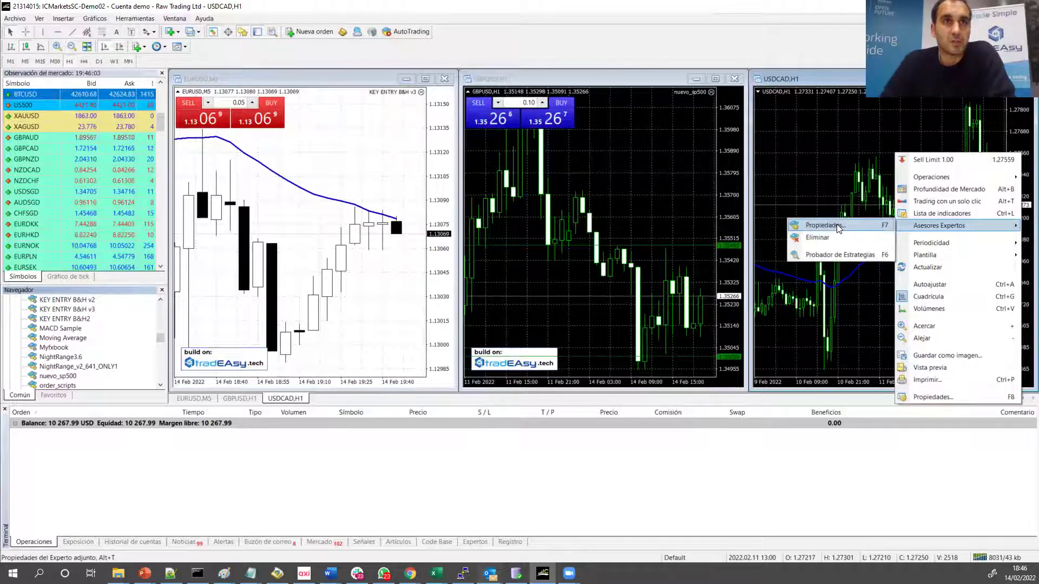
{"action": "left_click", "coordinate": [837, 224]}
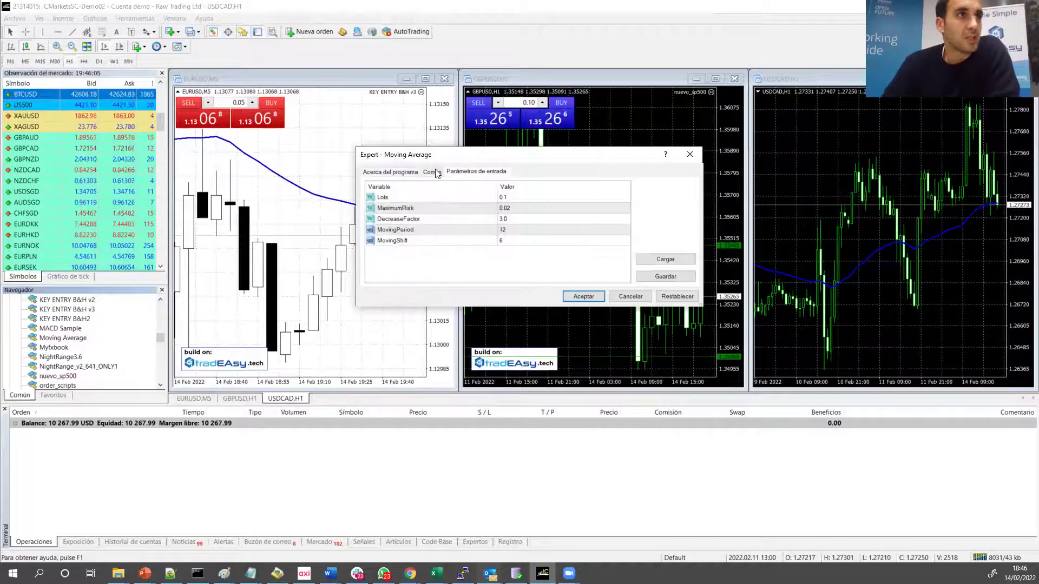
{"action": "left_click", "coordinate": [431, 172]}
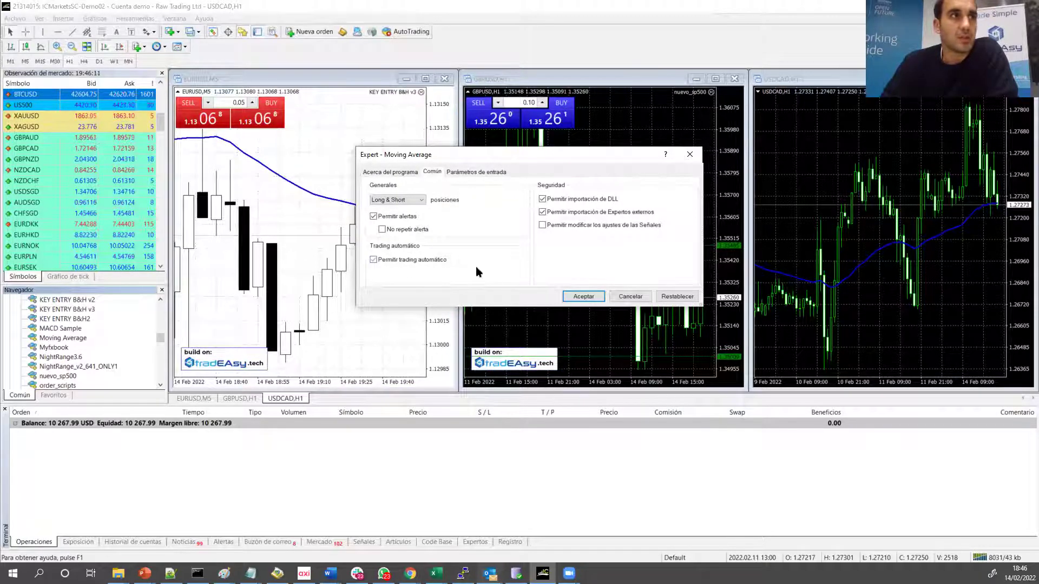
{"action": "left_click", "coordinate": [583, 296]}
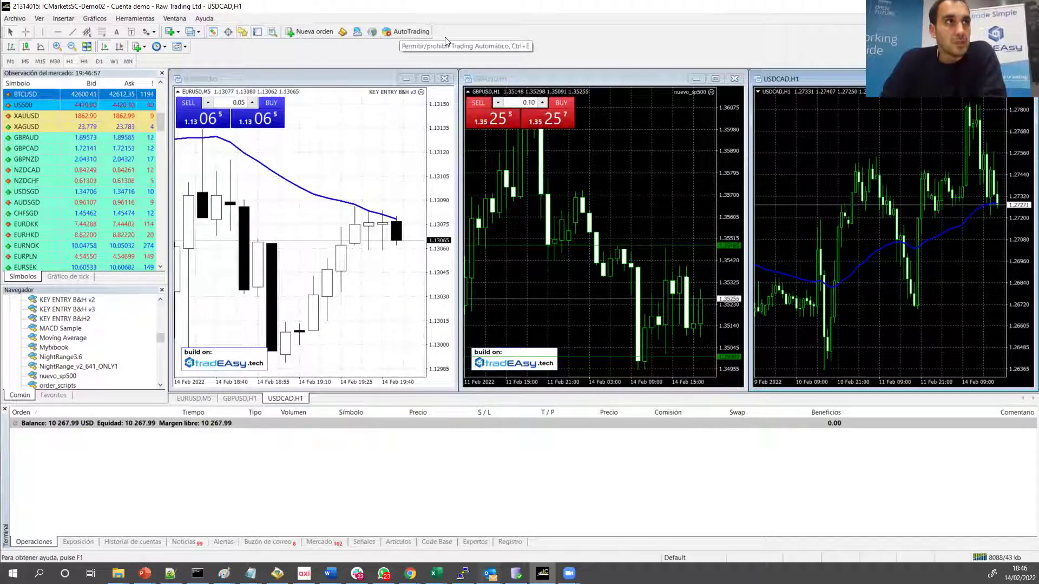
{"action": "left_click", "coordinate": [415, 33]}
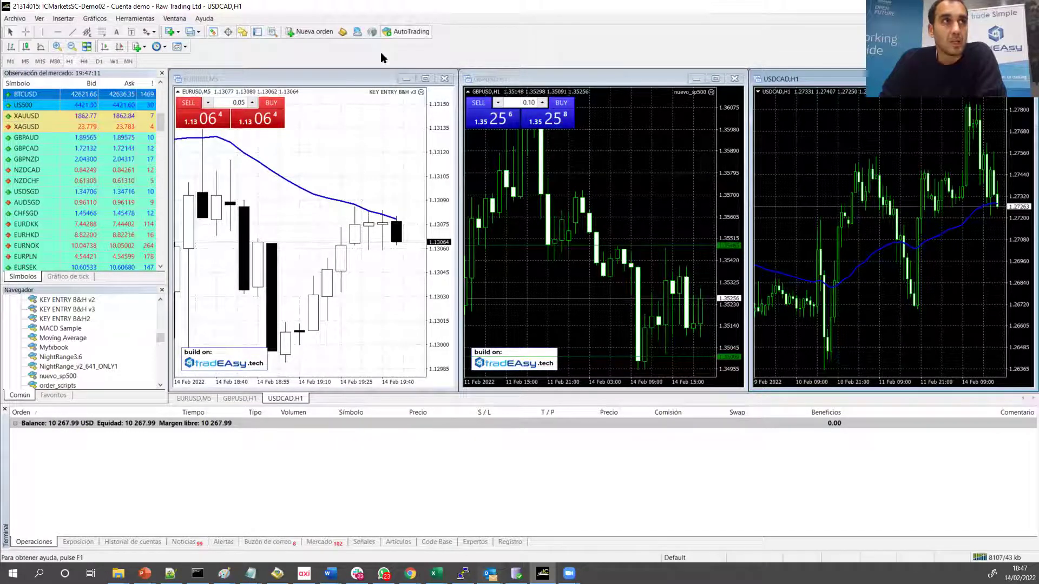
Allow automatic trading in the common settings of the KEY ENTRY B&H v3 expert on EURUSD,M5.
{"action": "right_click", "coordinate": [371, 123]}
{"action": "mouse_move", "coordinate": [476, 204]}
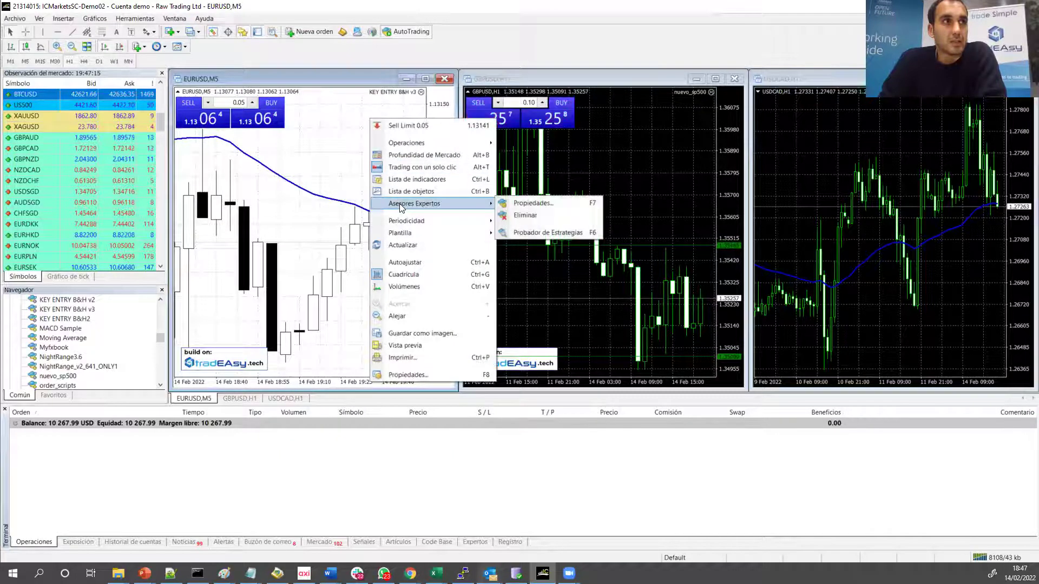
{"action": "left_click", "coordinate": [543, 204]}
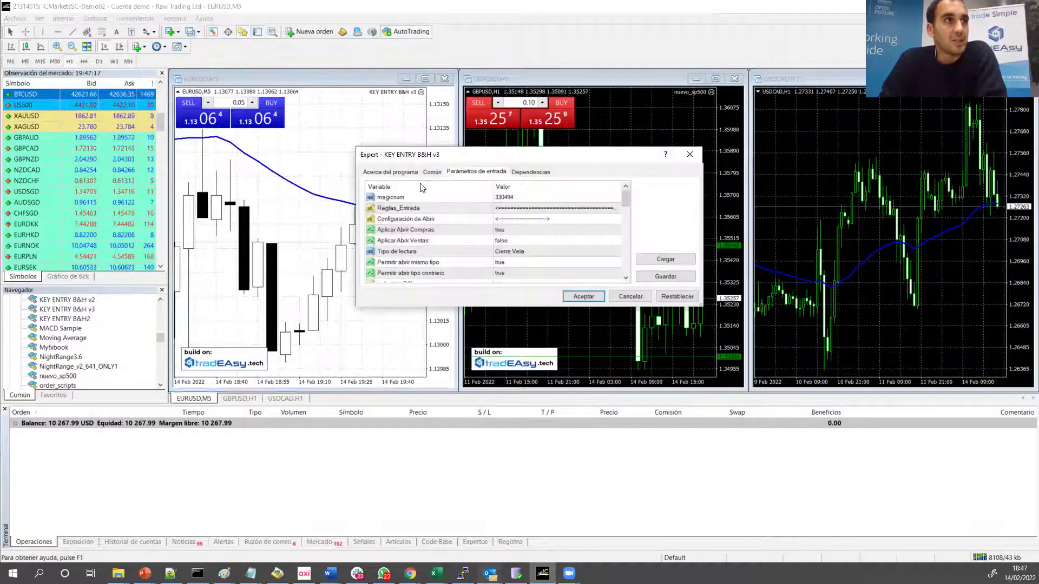
{"action": "left_click", "coordinate": [432, 173]}
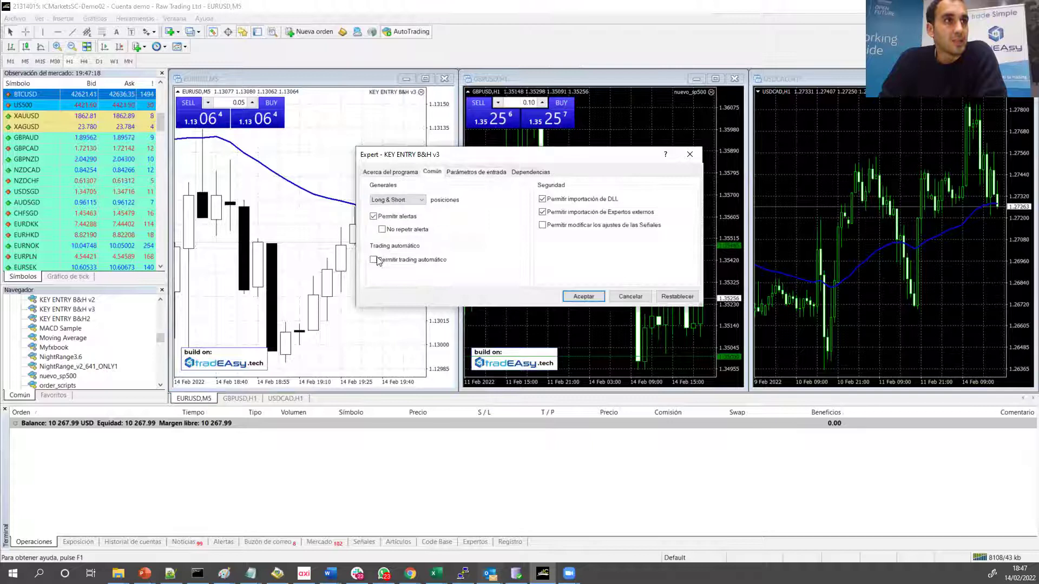
{"action": "left_click", "coordinate": [414, 260]}
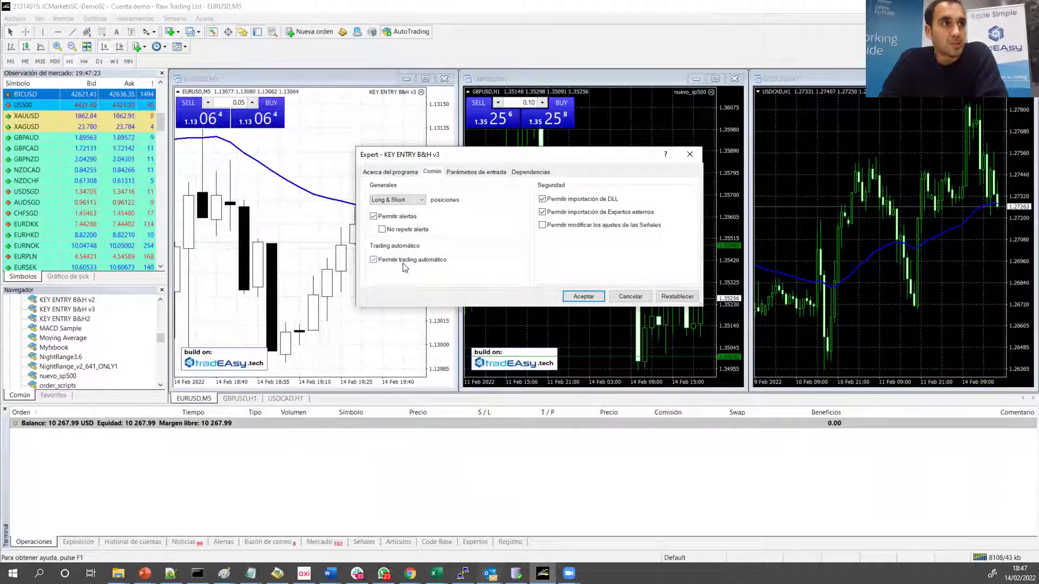
{"action": "left_click", "coordinate": [590, 296]}
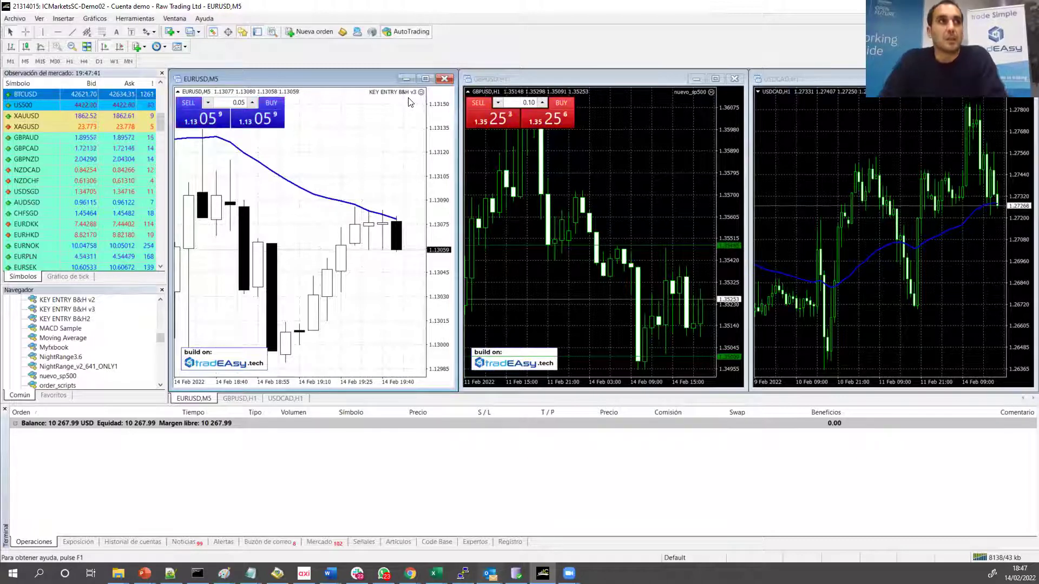
Reopen the properties of the expert on EURUSD,M5, disallow its automatic trading and accept the settings.
{"action": "right_click", "coordinate": [401, 154]}
{"action": "mouse_move", "coordinate": [484, 235]}
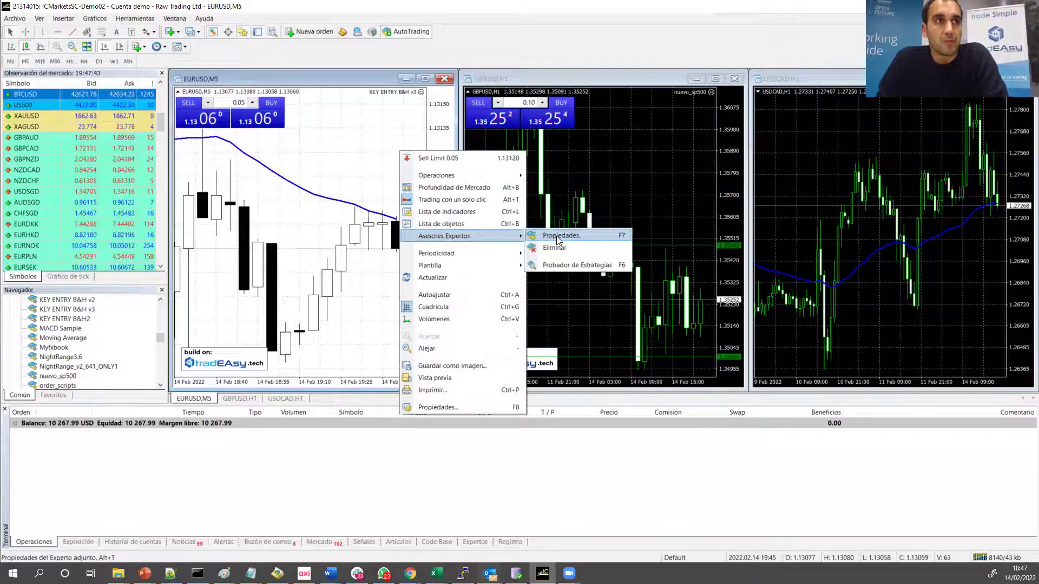
{"action": "left_click", "coordinate": [557, 235]}
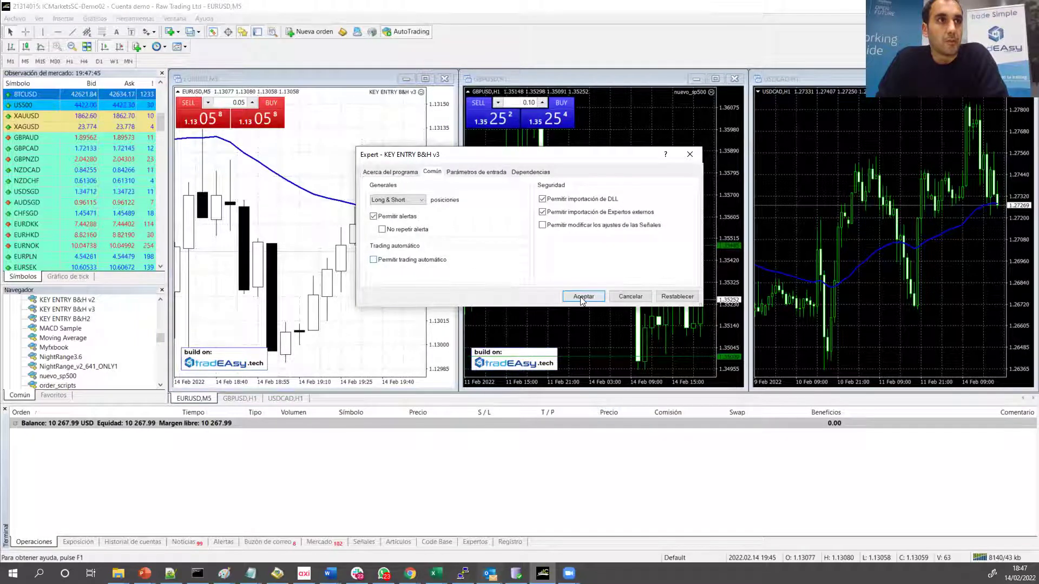
{"action": "left_click", "coordinate": [583, 296]}
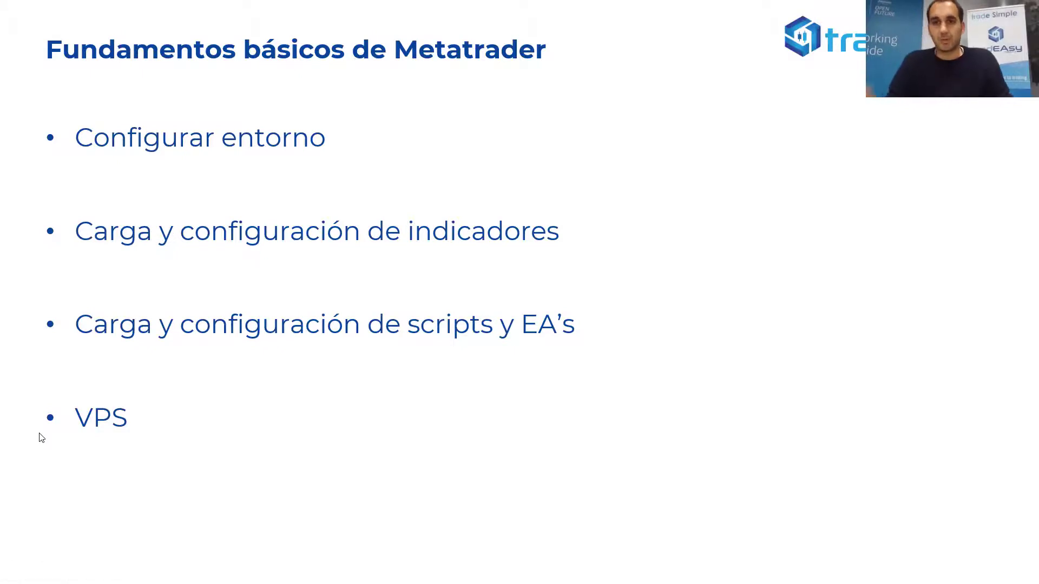
Return to MetaTrader 4 and examine the latencies in the list of available trading servers.
{"action": "key", "text": "alt+Tab"}
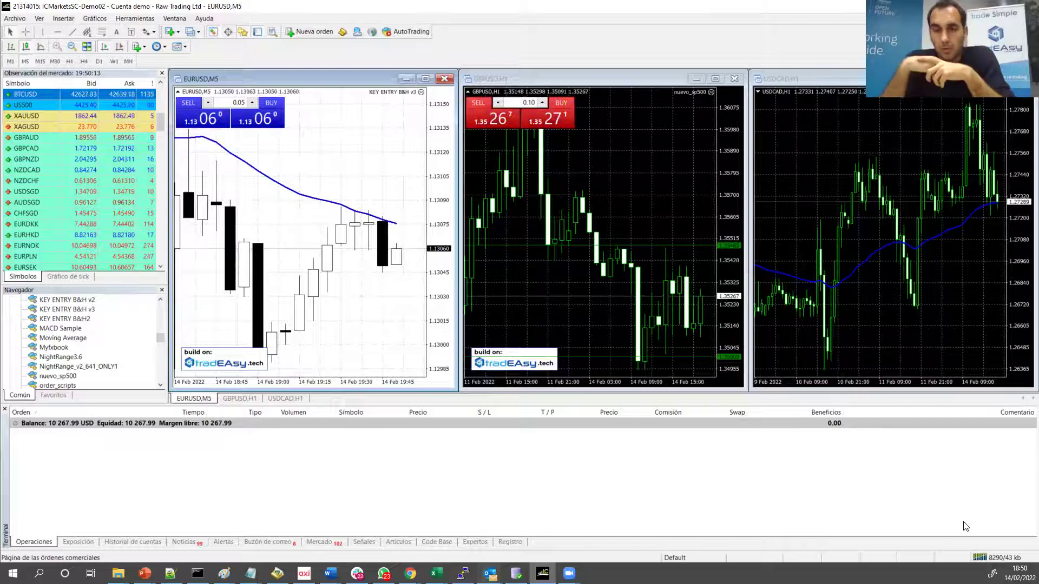
{"action": "left_click", "coordinate": [998, 558]}
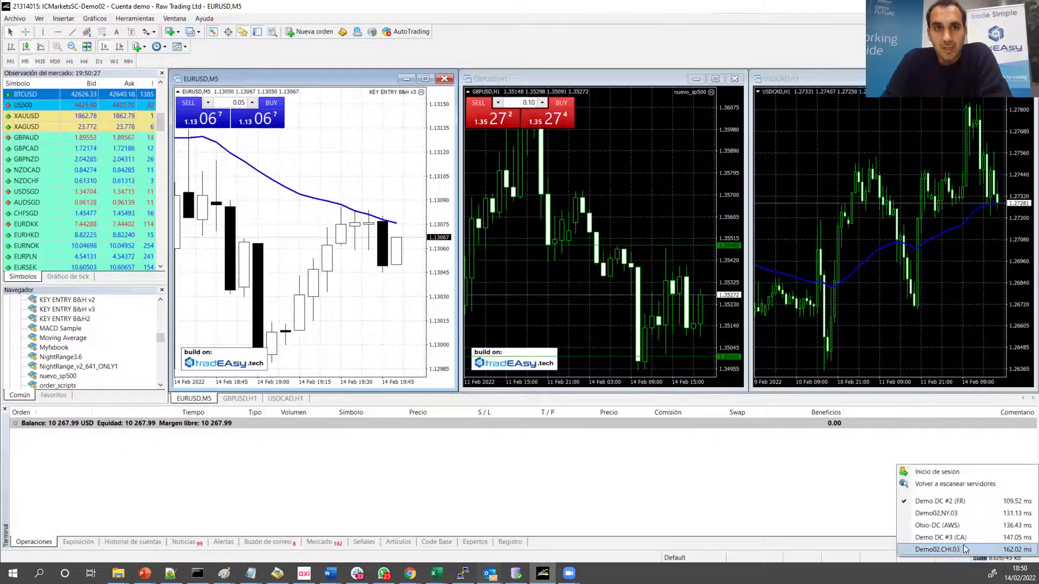
{"action": "left_click", "coordinate": [984, 560]}
{"action": "left_click", "coordinate": [984, 560]}
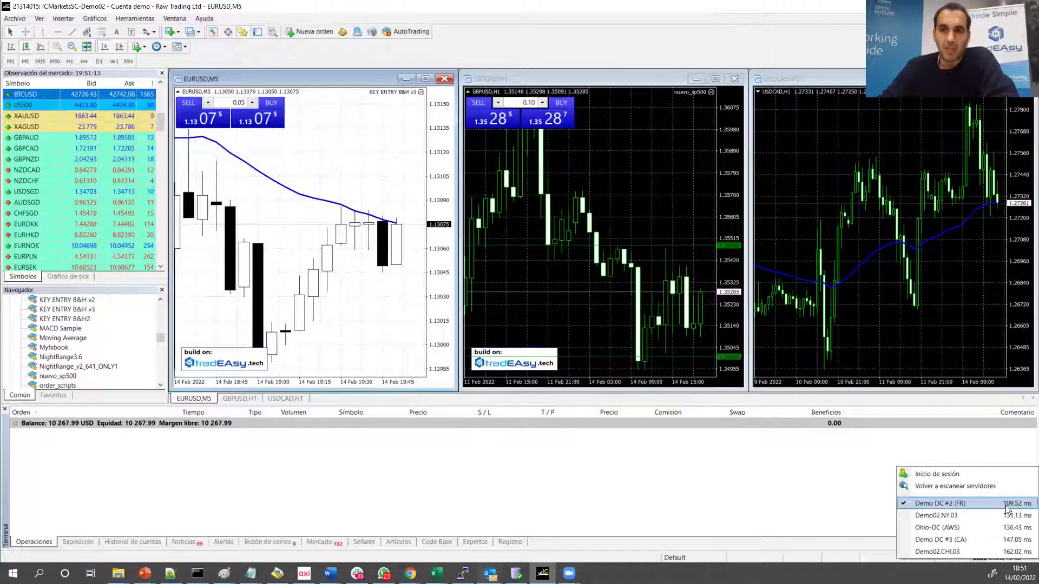
{"action": "left_click", "coordinate": [977, 564]}
{"action": "left_click", "coordinate": [977, 564]}
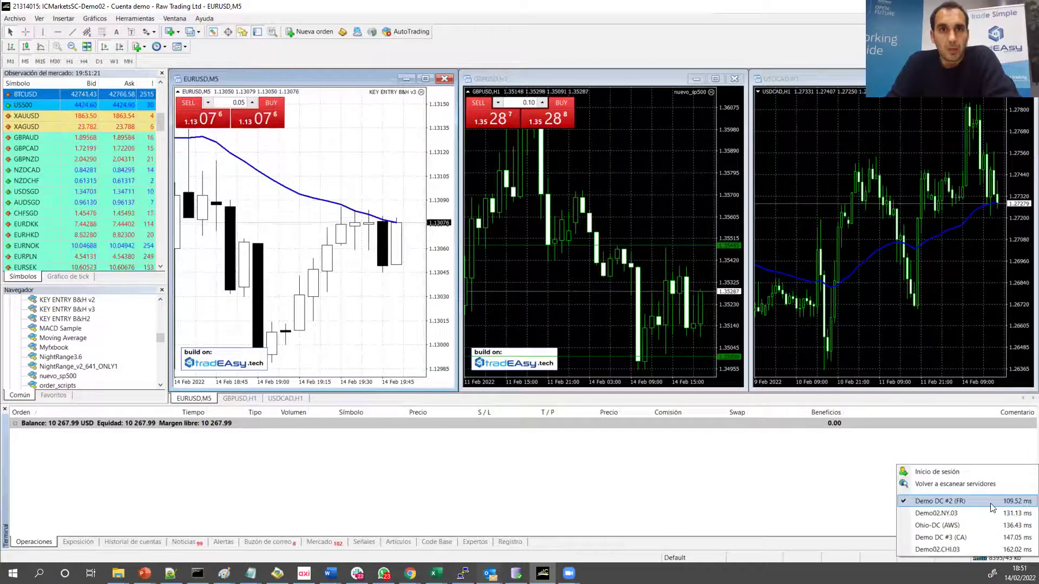
{"action": "left_click", "coordinate": [806, 493]}
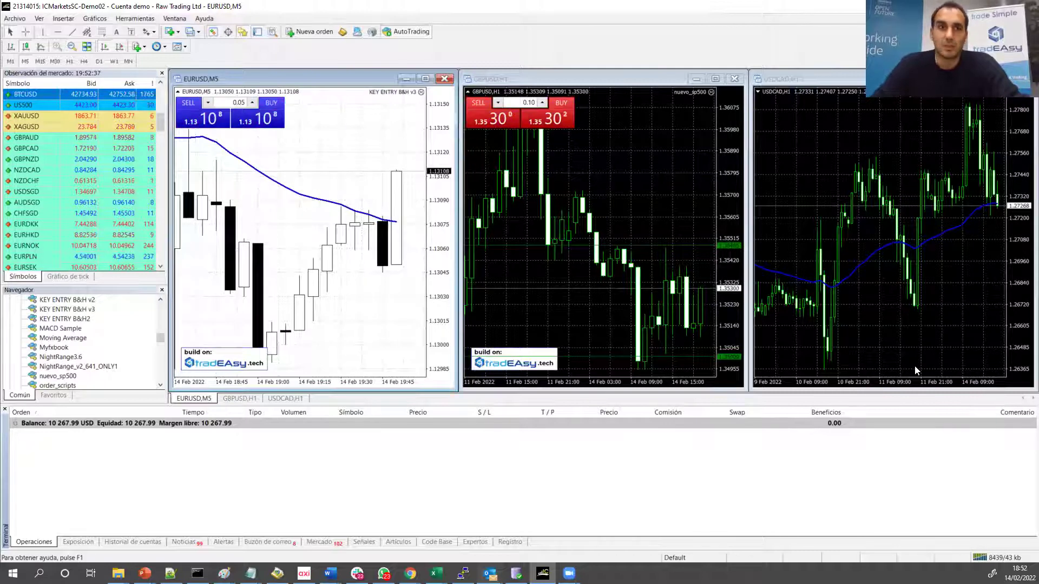
Show the presentation's VPS bullet, return to MetaTrader 4 and reopen the server latency list.
{"action": "key", "text": "alt+Tab"}
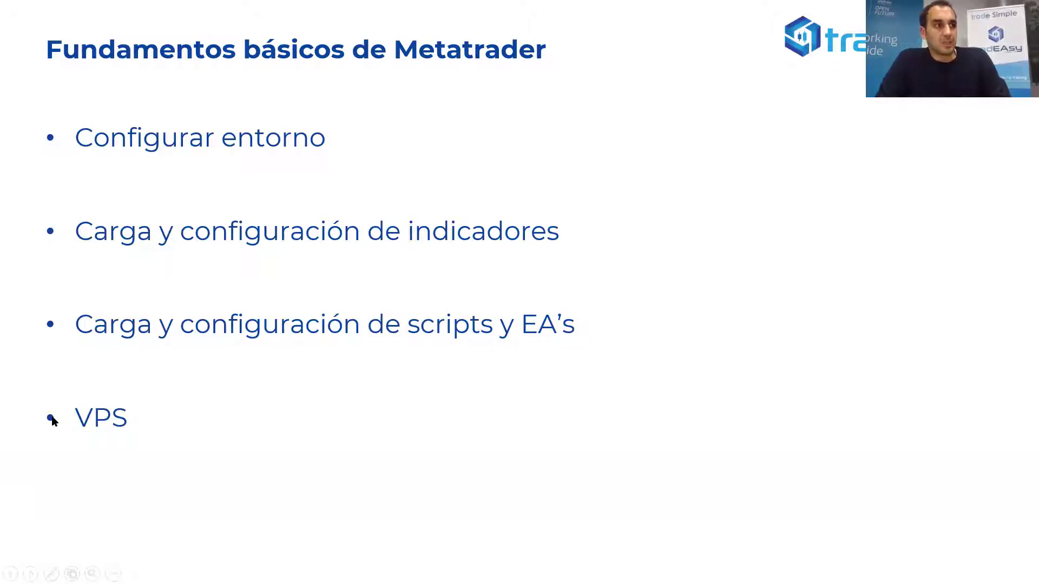
{"action": "key", "text": "alt+Tab"}
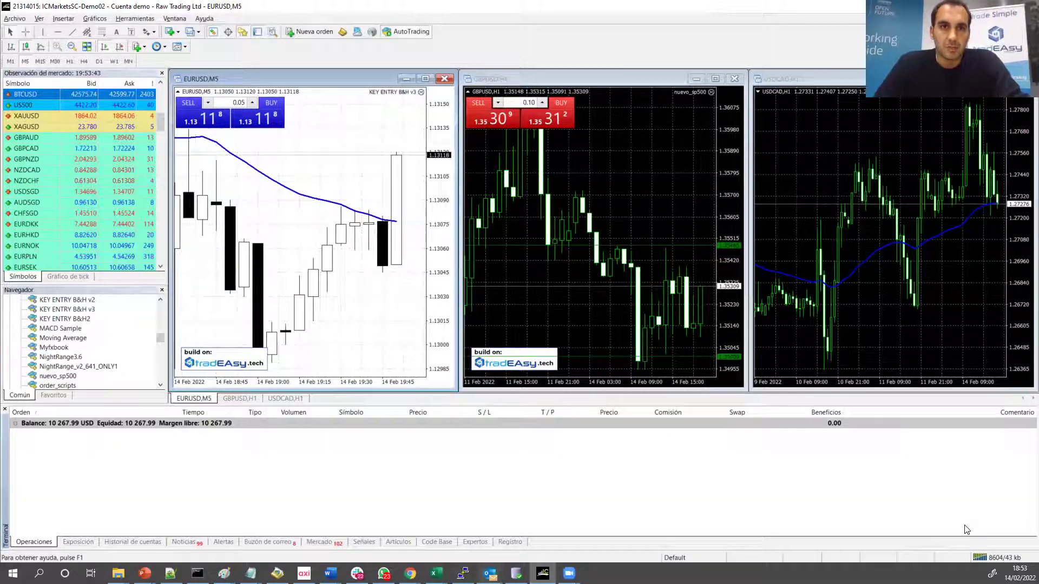
{"action": "left_click", "coordinate": [988, 559]}
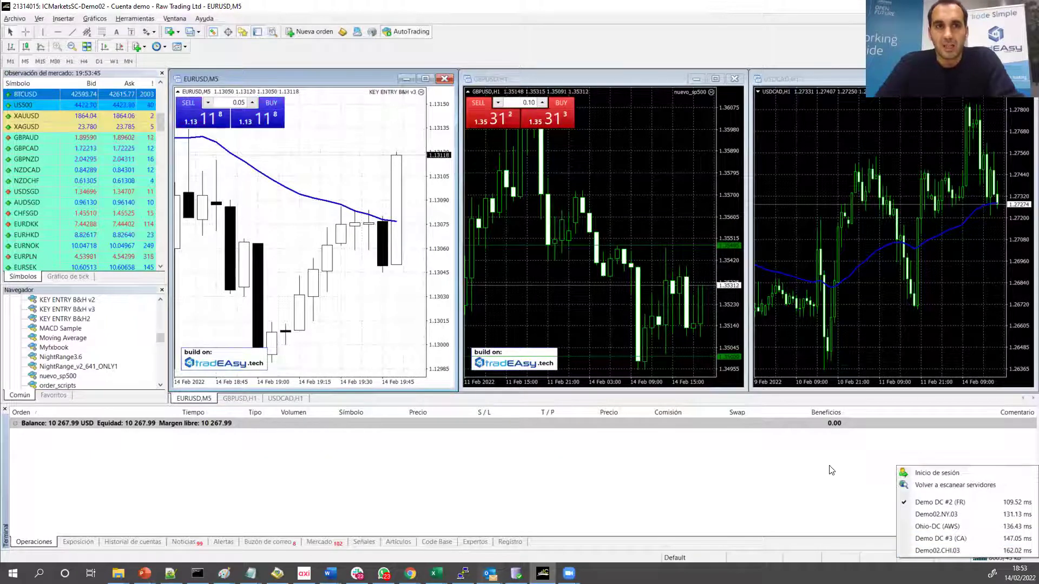
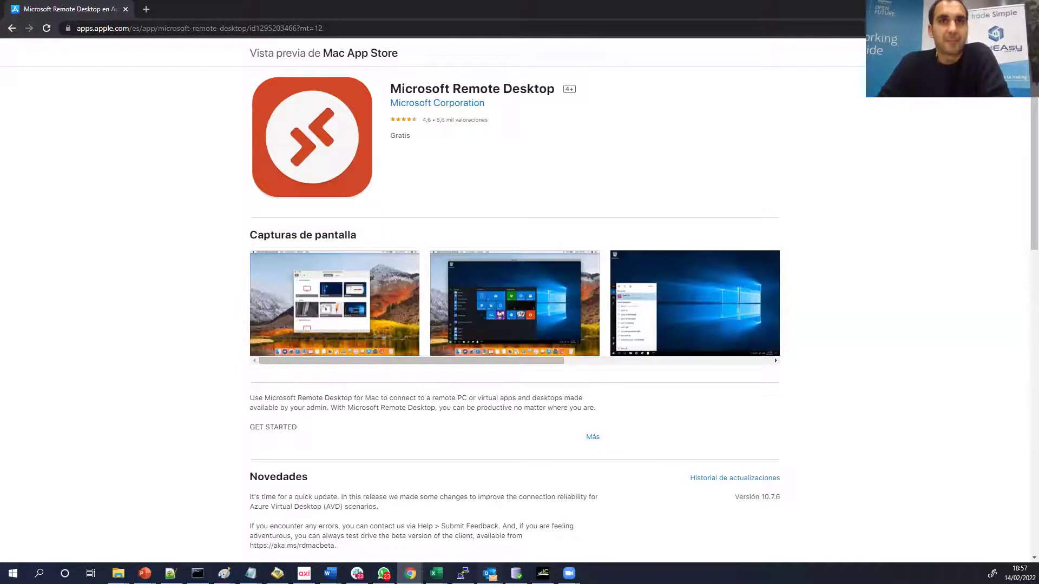
Return to MetaTrader 4, replace the expert on EURUSD,M5 with NightRange_v2_641_ONLY1 and show the new expert's common settings.
{"action": "key", "text": "alt+Tab"}
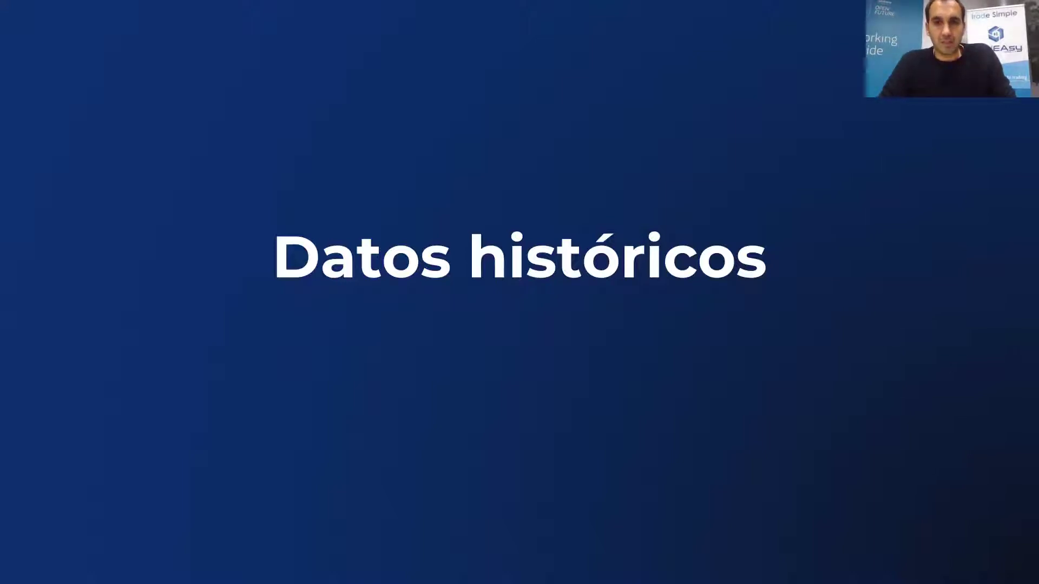
{"action": "key", "text": "alt+Tab"}
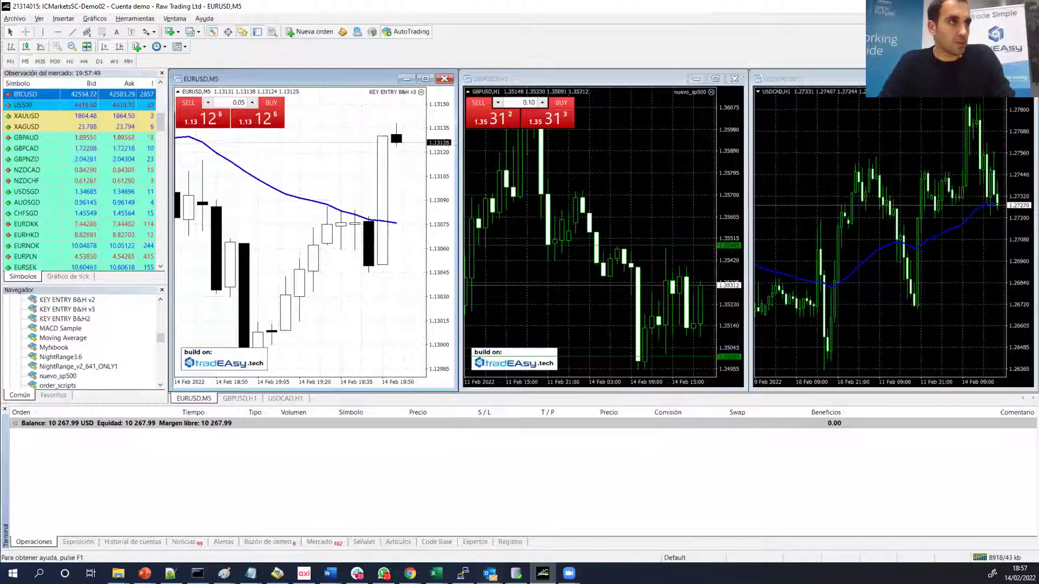
{"action": "left_click", "coordinate": [79, 366]}
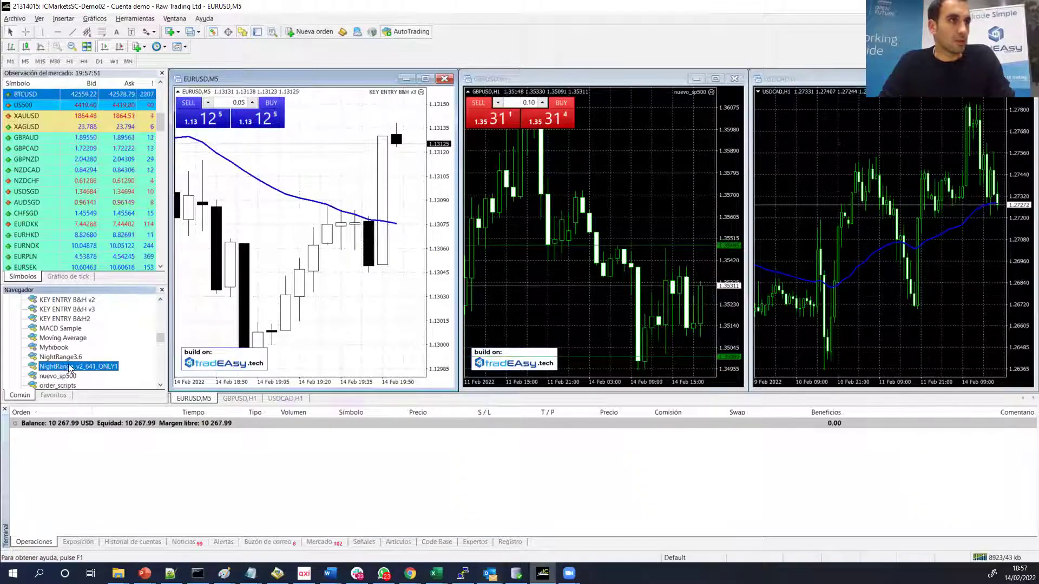
{"action": "left_click_drag", "start_coordinate": [628, 263], "coordinate": [335, 324]}
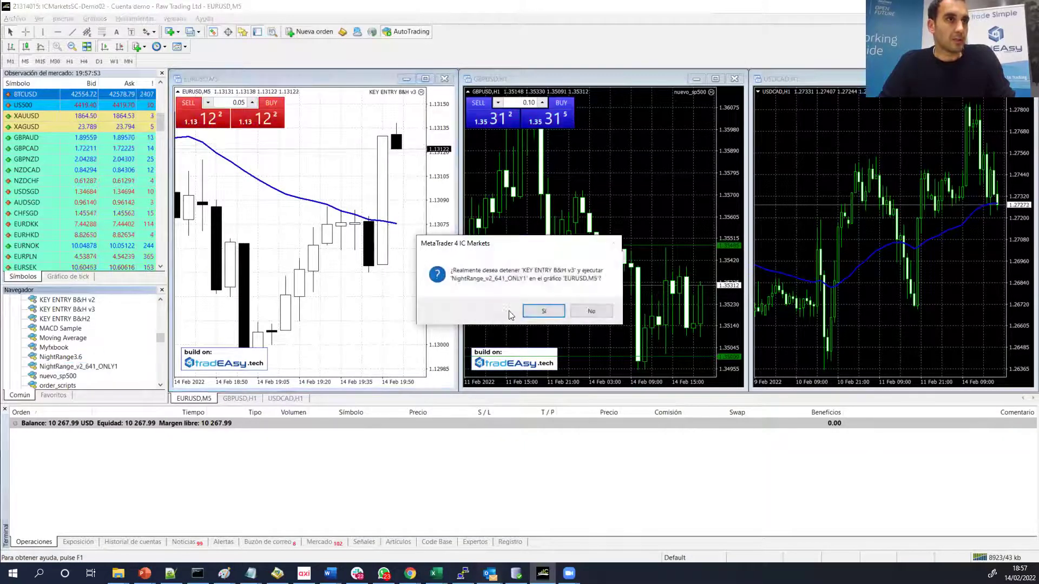
{"action": "left_click", "coordinate": [529, 312]}
{"action": "left_click", "coordinate": [432, 172]}
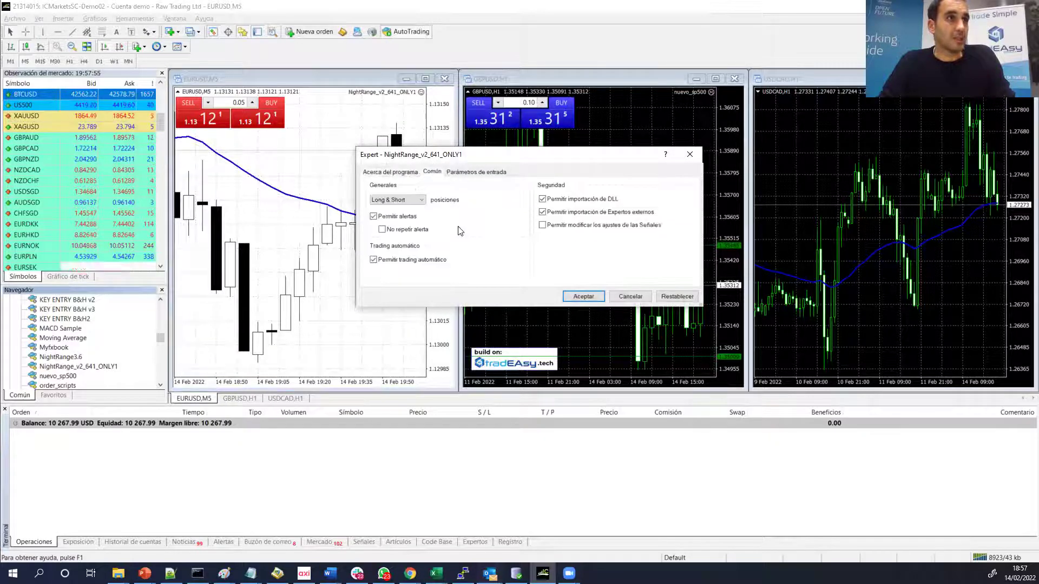
Turn the NightRange_v2_641_ONLY1 expert's DLL import permission off and back on, and accept the settings.
{"action": "left_click", "coordinate": [543, 200]}
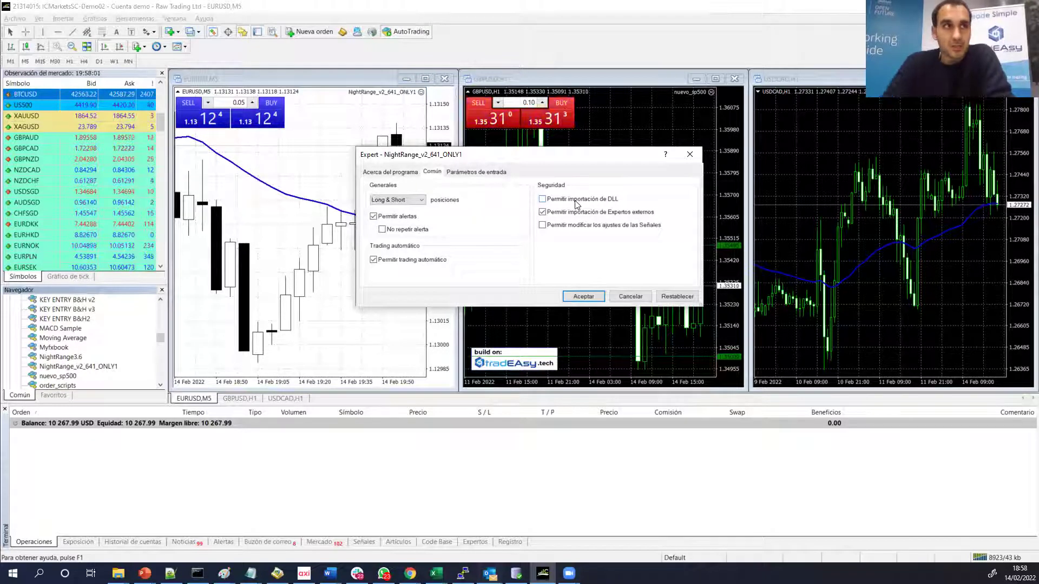
{"action": "left_click", "coordinate": [549, 202]}
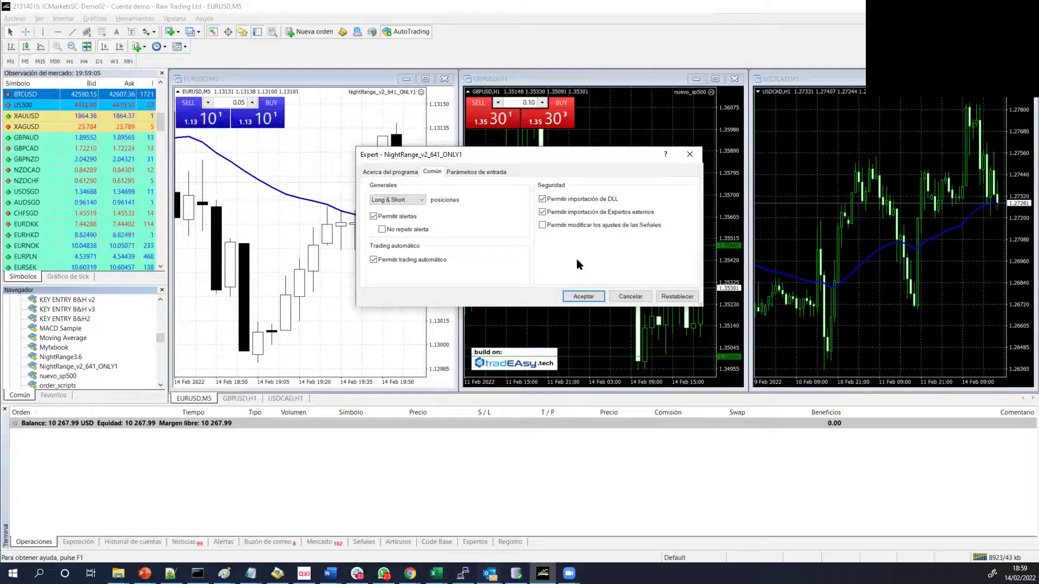
{"action": "left_click", "coordinate": [582, 297]}
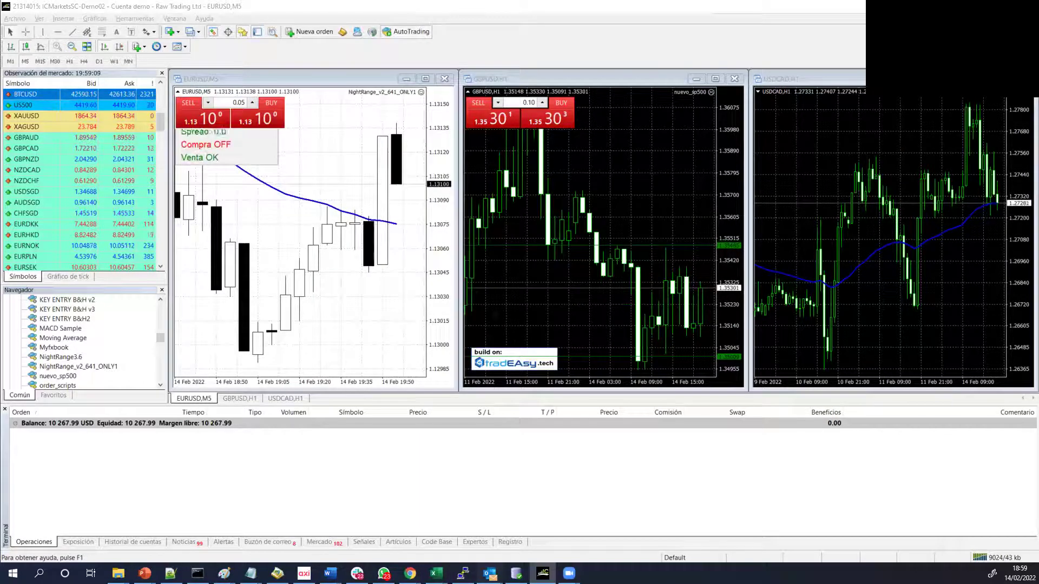
Remove the NightRange_v2_641_ONLY1 expert from the EURUSD,M5 chart.
{"action": "right_click", "coordinate": [380, 293]}
{"action": "mouse_move", "coordinate": [427, 374]}
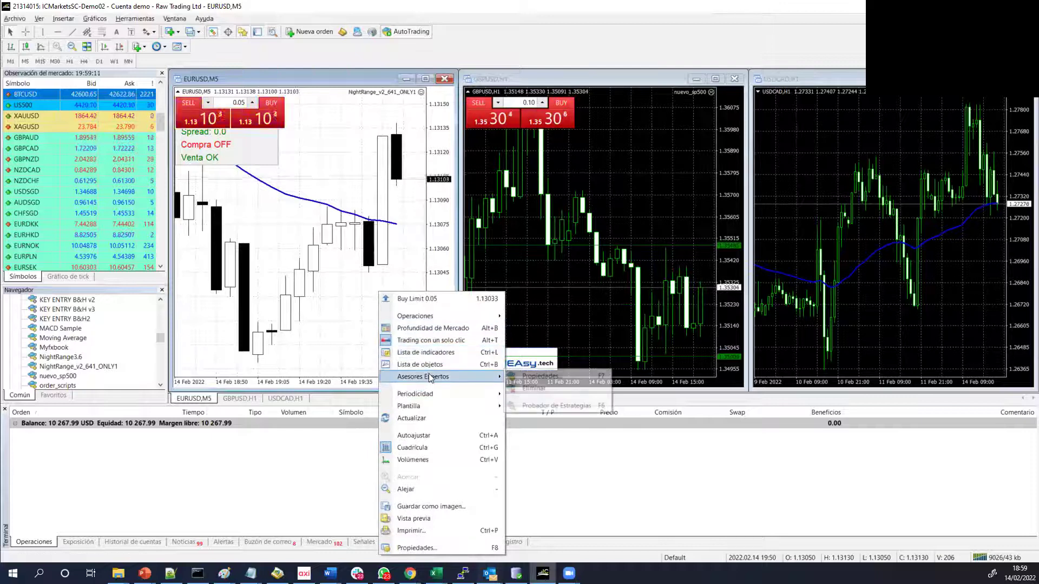
{"action": "left_click", "coordinate": [511, 383]}
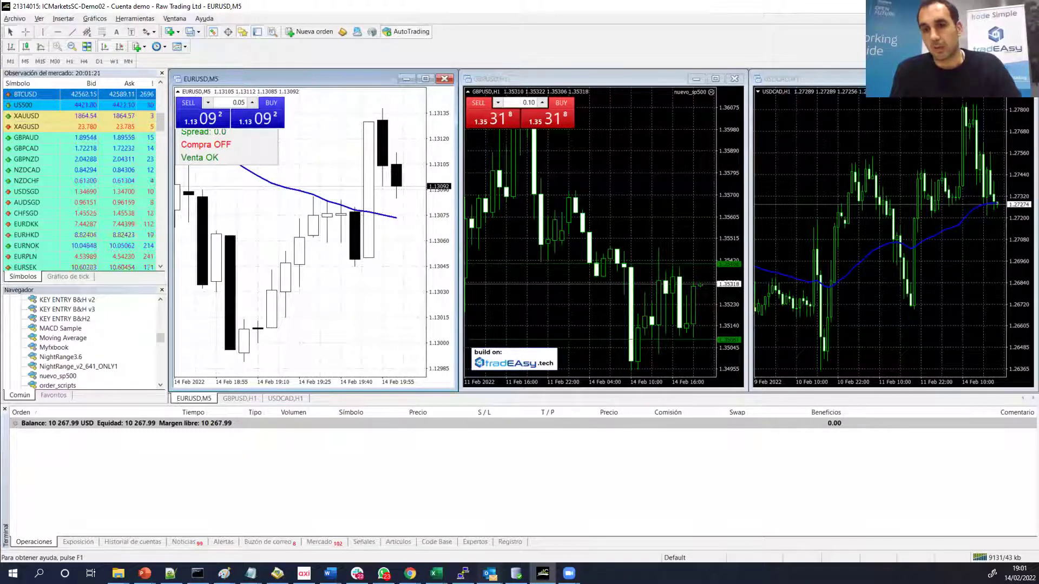
{"action": "left_click", "coordinate": [44, 154]}
{"action": "right_click", "coordinate": [45, 156]}
{"action": "left_click", "coordinate": [33, 202]}
{"action": "left_click", "coordinate": [55, 329]}
{"action": "scroll", "coordinate": [54, 330], "scroll_direction": "down", "scroll_amount": 1}
{"action": "scroll", "coordinate": [55, 330], "scroll_direction": "up", "scroll_amount": 2}
{"action": "scroll", "coordinate": [54, 330], "scroll_direction": "down", "scroll_amount": 1}
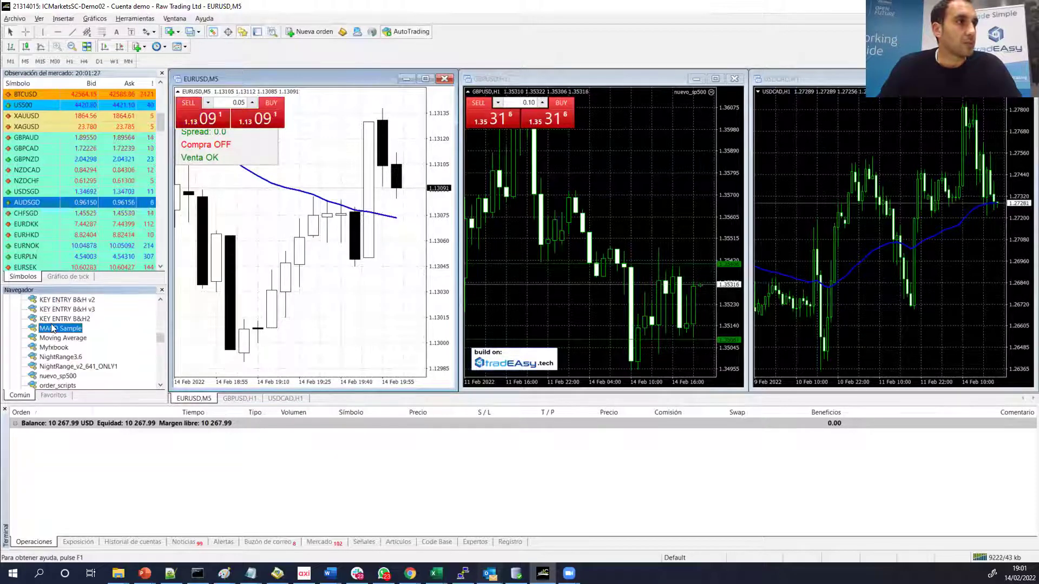
{"action": "right_click", "coordinate": [52, 328]}
{"action": "left_click", "coordinate": [73, 356]}
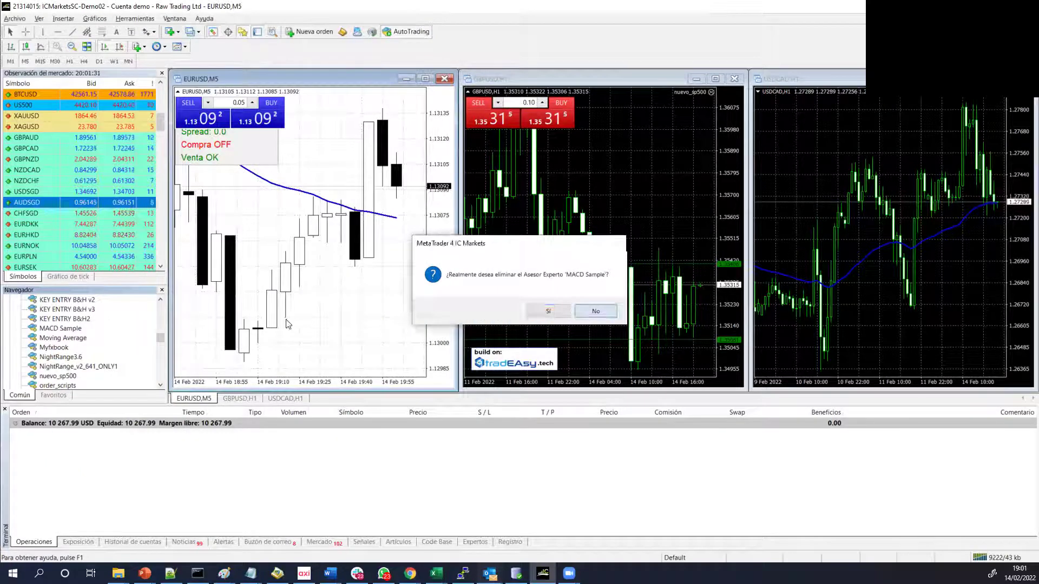
{"action": "key", "text": "Return"}
Open the MACD Sample expert's source code in MetaEditor and examine its order opening, closing and trailing stop logic.
{"action": "right_click", "coordinate": [78, 332]}
{"action": "left_click", "coordinate": [114, 347]}
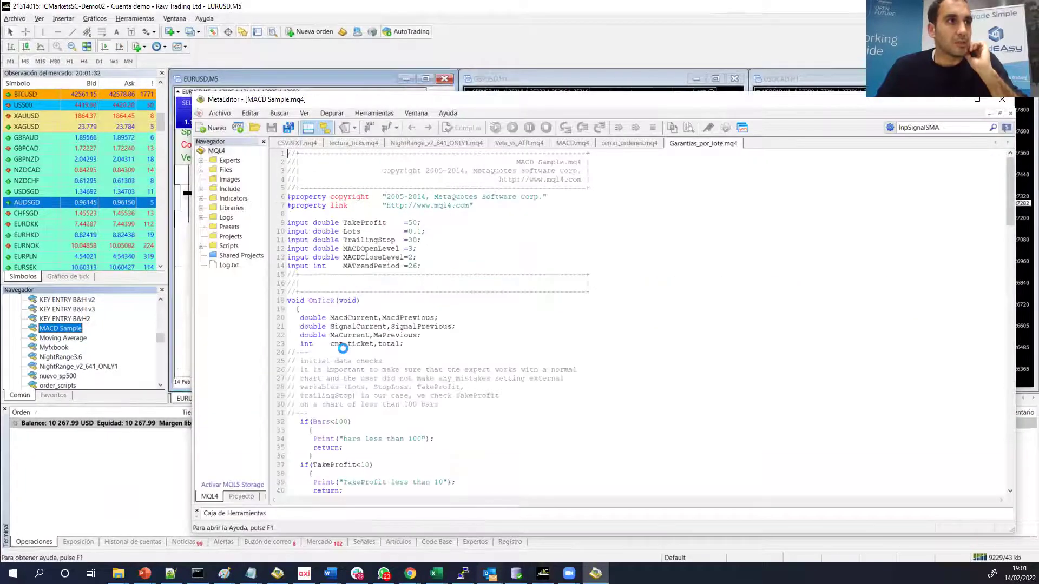
{"action": "left_click", "coordinate": [343, 350]}
{"action": "scroll", "coordinate": [342, 363], "scroll_direction": "down", "scroll_amount": 9}
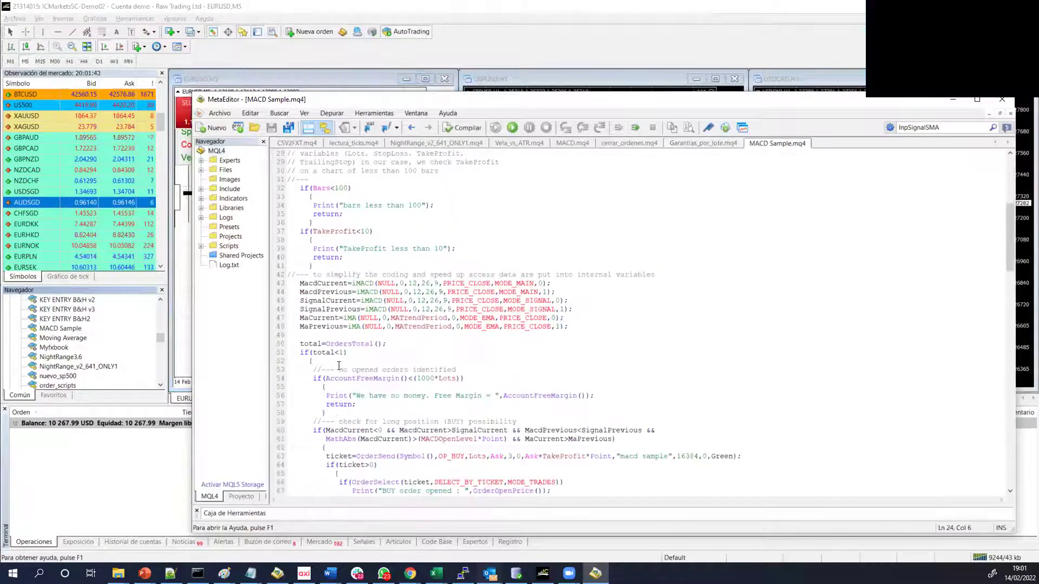
{"action": "scroll", "coordinate": [341, 377], "scroll_direction": "down", "scroll_amount": 15}
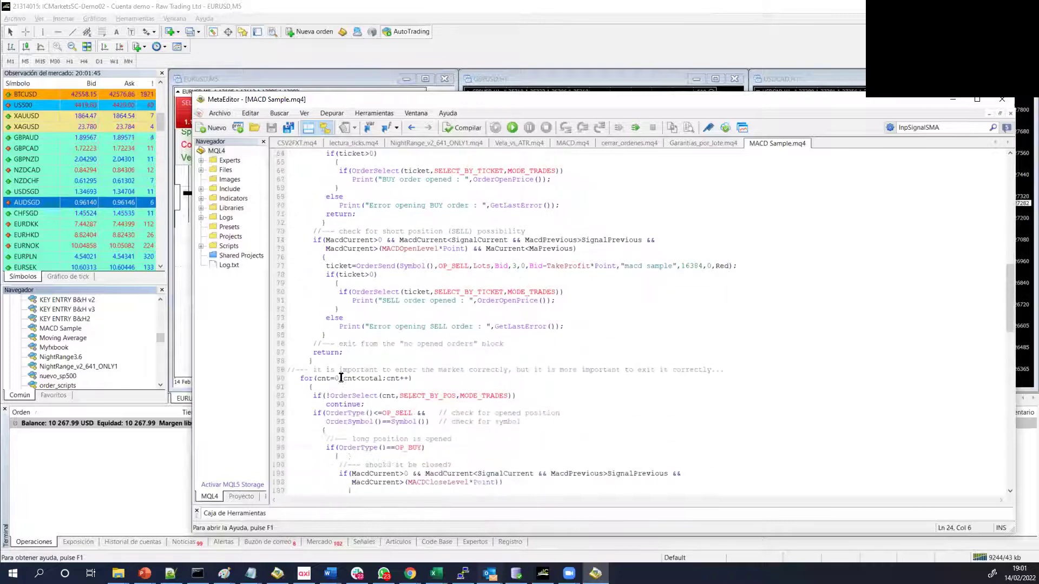
{"action": "scroll", "coordinate": [339, 378], "scroll_direction": "down", "scroll_amount": 8}
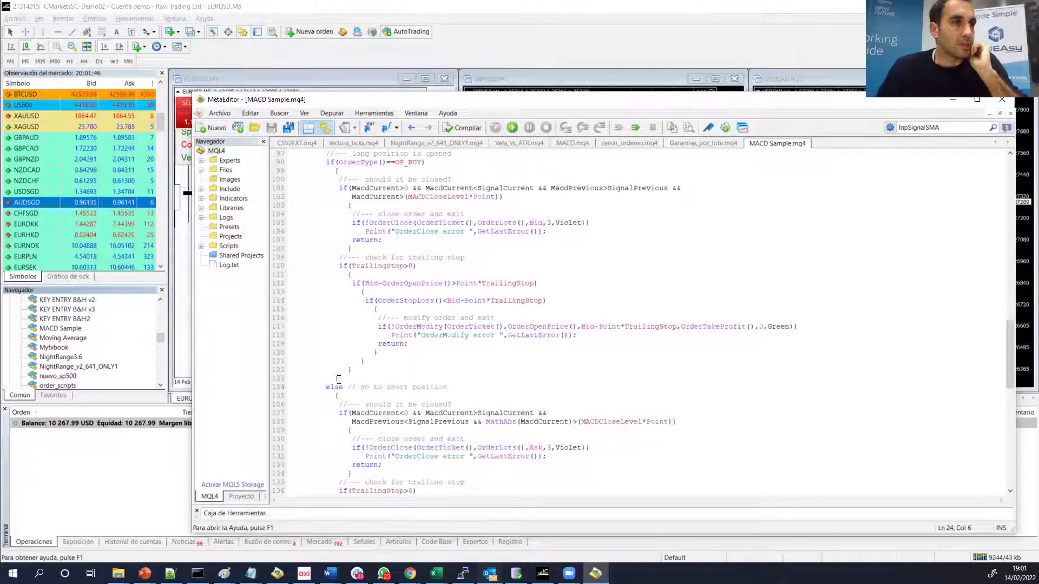
{"action": "scroll", "coordinate": [339, 379], "scroll_direction": "down", "scroll_amount": 4}
Start iMACD( and iMA( function calls on new lines before the short position's trailing stop check to show their parameters.
{"action": "left_click", "coordinate": [352, 370]}
{"action": "key", "text": "Return"}
{"action": "type", "text": "iMACD("}
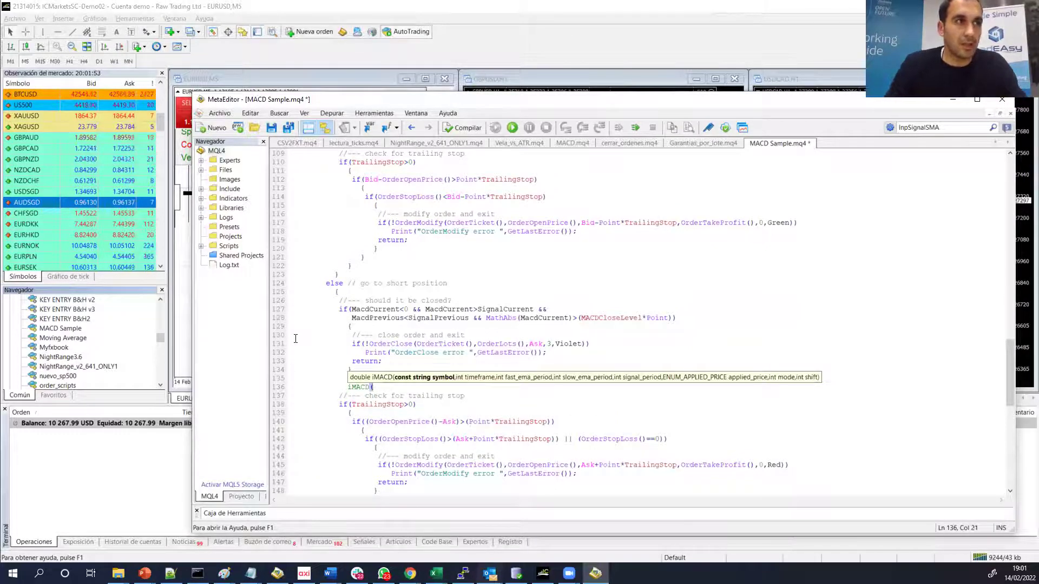
{"action": "key", "text": "Return"}
{"action": "type", "text": "iMA("}
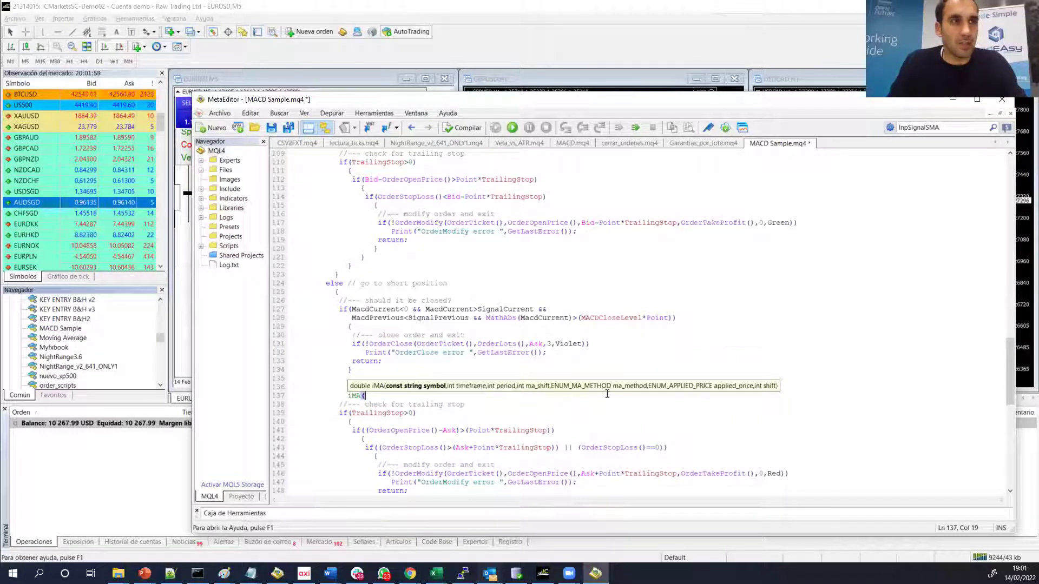
Delete the unfinished iMACD( and iMA( lines above the short-position trailing stop check in MACD Sample.mq4.
{"action": "left_click_drag", "start_coordinate": [411, 397], "coordinate": [217, 381]}
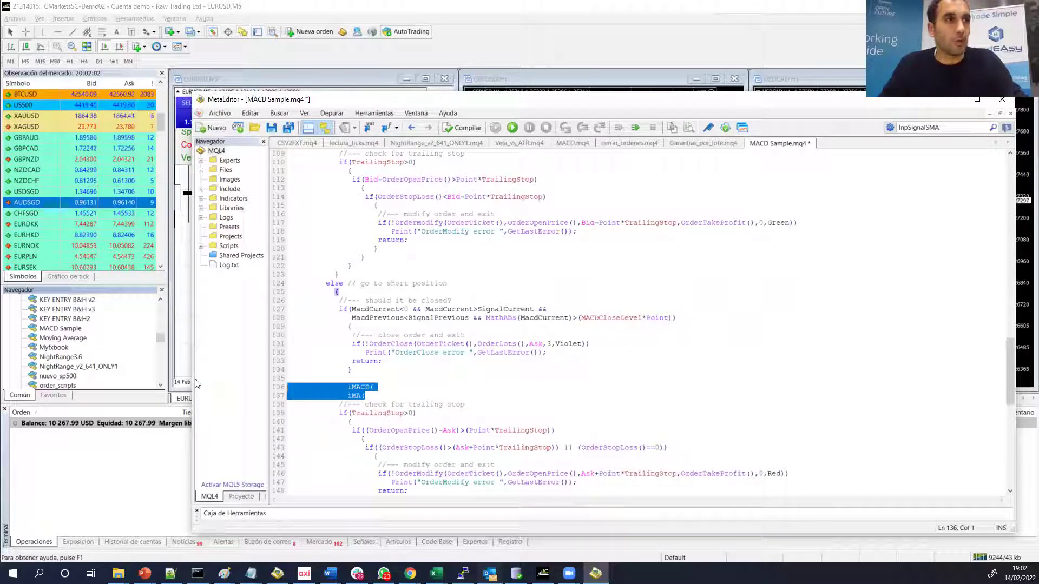
{"action": "key", "text": "Return"}
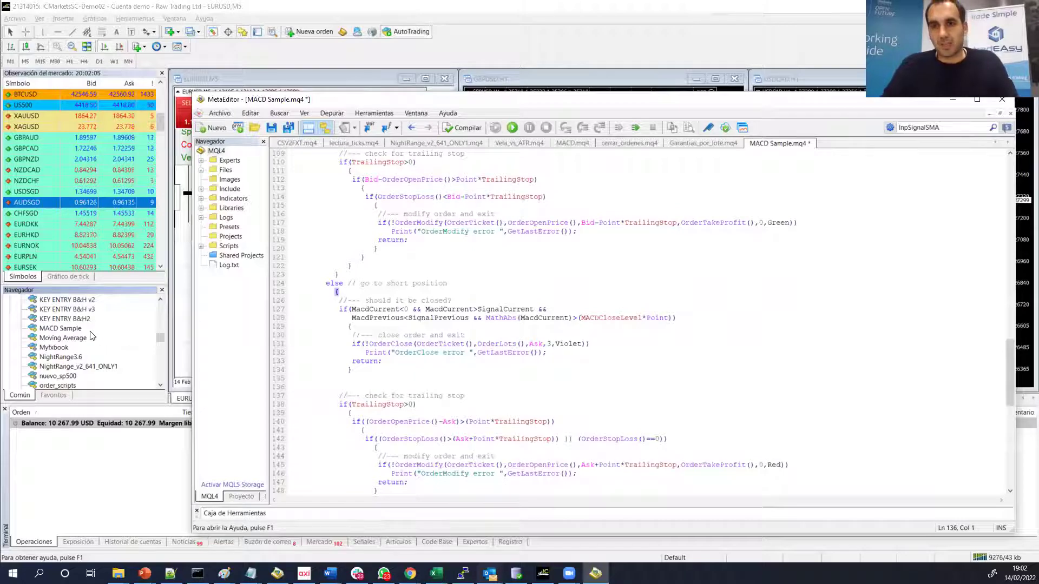
{"action": "left_click", "coordinate": [81, 311]}
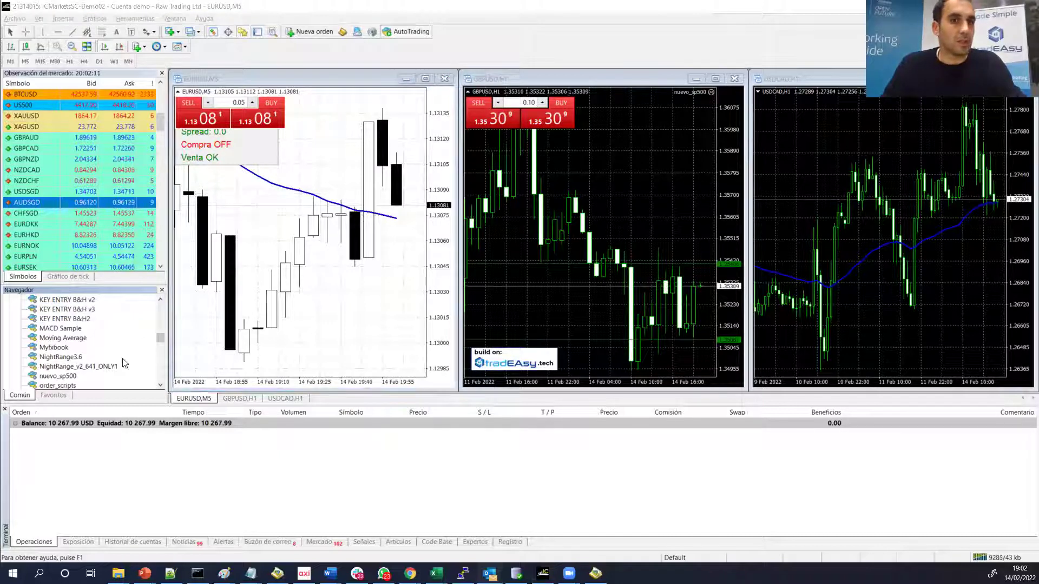
{"action": "key", "text": "alt+Tab"}
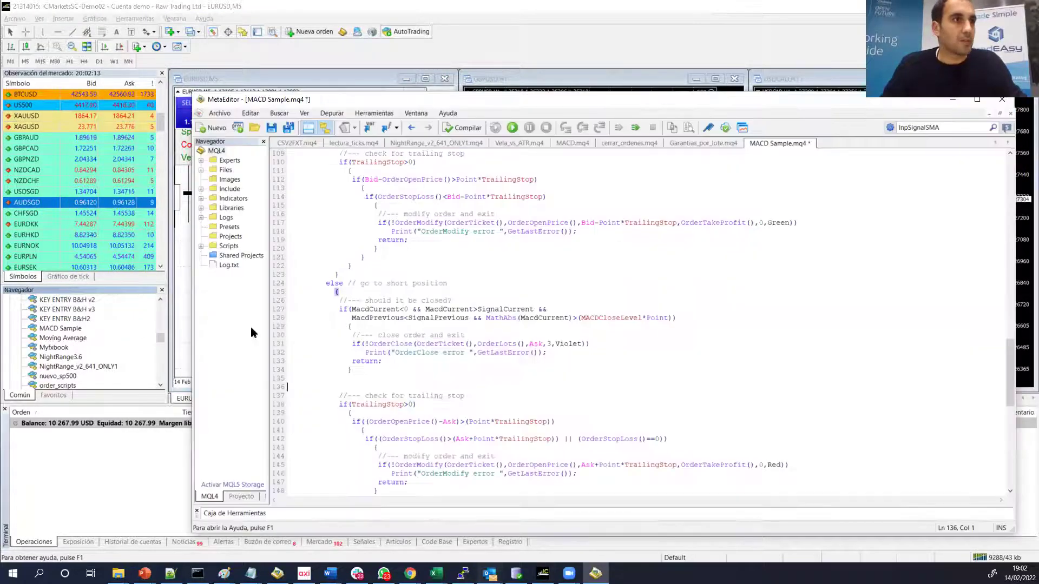
Start an iCustom( call on the empty line 136 of the MACD Sample code.
{"action": "type", "text": "iCu"}
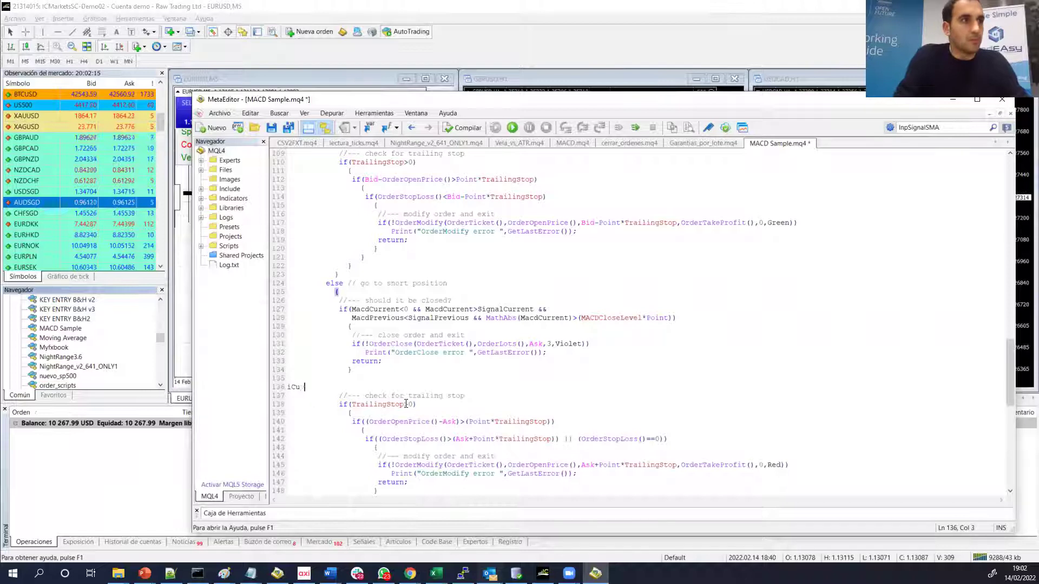
{"action": "type", "text": "stmo"}
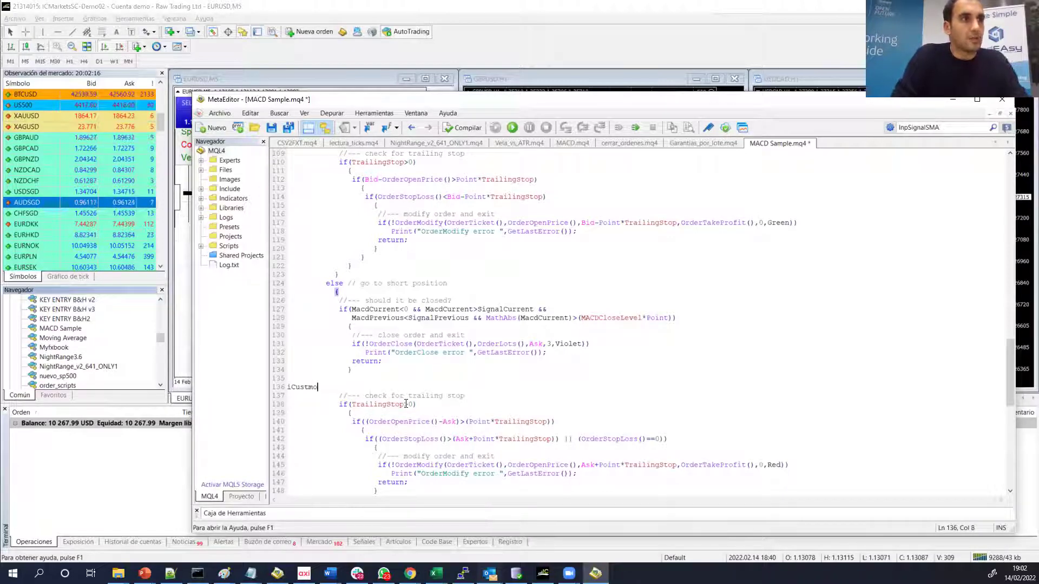
{"action": "key", "text": "BackSpace"}
{"action": "key", "text": "BackSpace"}
{"action": "type", "text": "om(("}
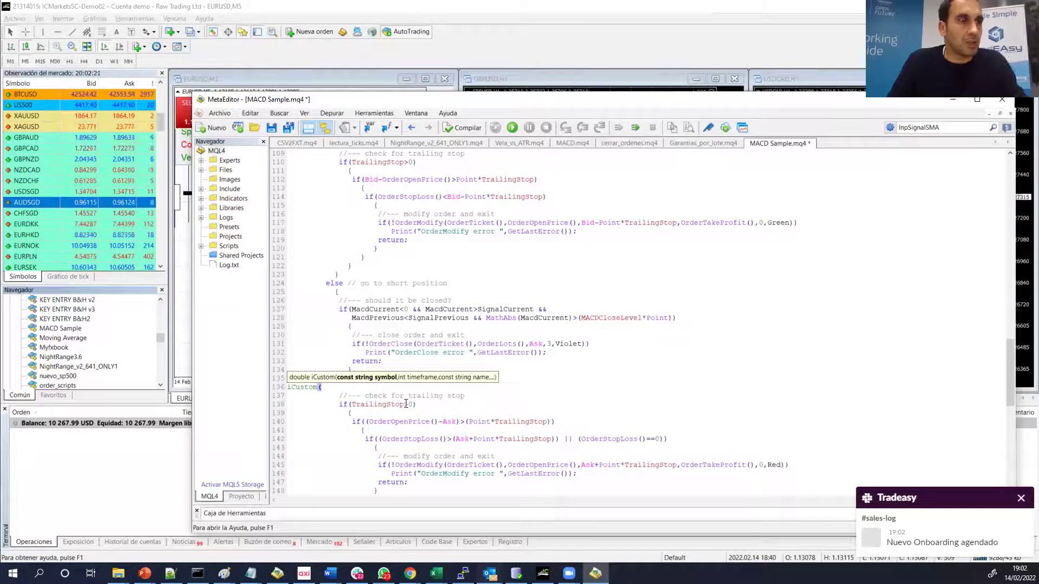
Switch to MetaTrader 4 and look through the custom indicators listed under Indicadores in the Navigator.
{"action": "left_click", "coordinate": [74, 349]}
{"action": "left_click", "coordinate": [70, 357]}
{"action": "scroll", "coordinate": [70, 347], "scroll_direction": "down", "scroll_amount": 5}
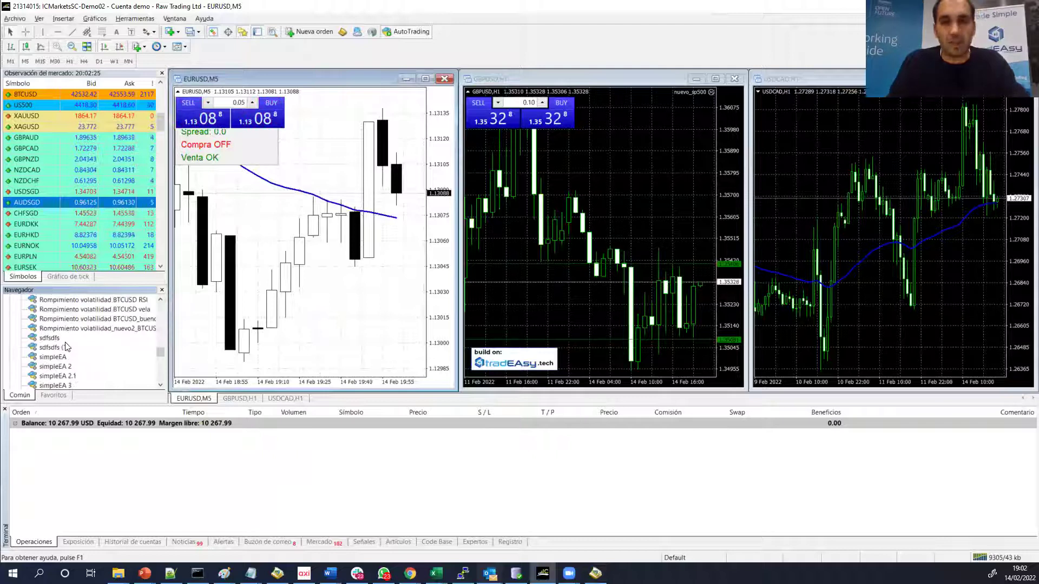
{"action": "scroll", "coordinate": [66, 339], "scroll_direction": "up", "scroll_amount": 6}
{"action": "key", "text": "Left"}
{"action": "key", "text": "Left"}
{"action": "key", "text": "Up"}
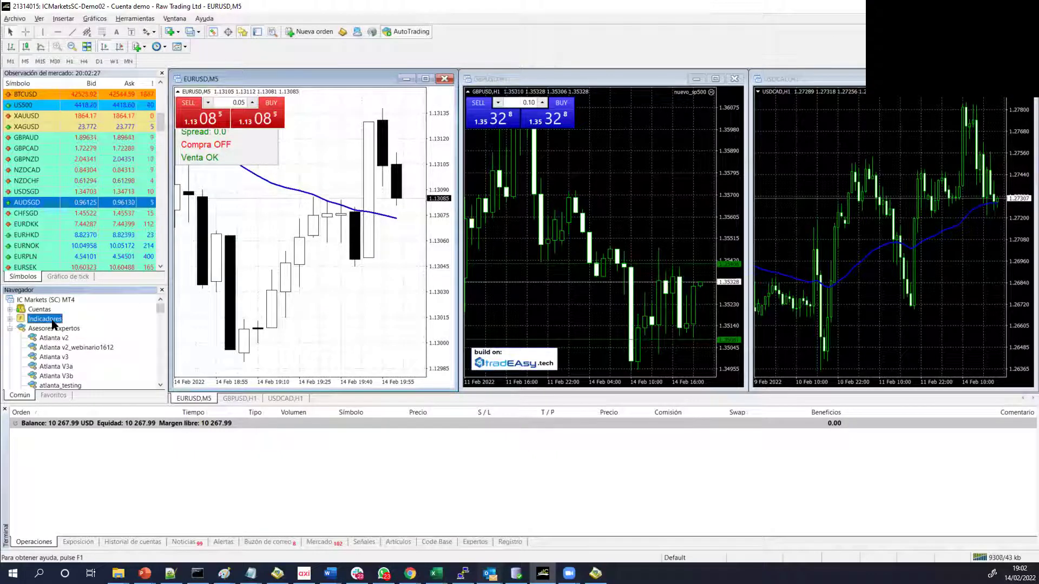
{"action": "scroll", "coordinate": [59, 352], "scroll_direction": "down", "scroll_amount": 3}
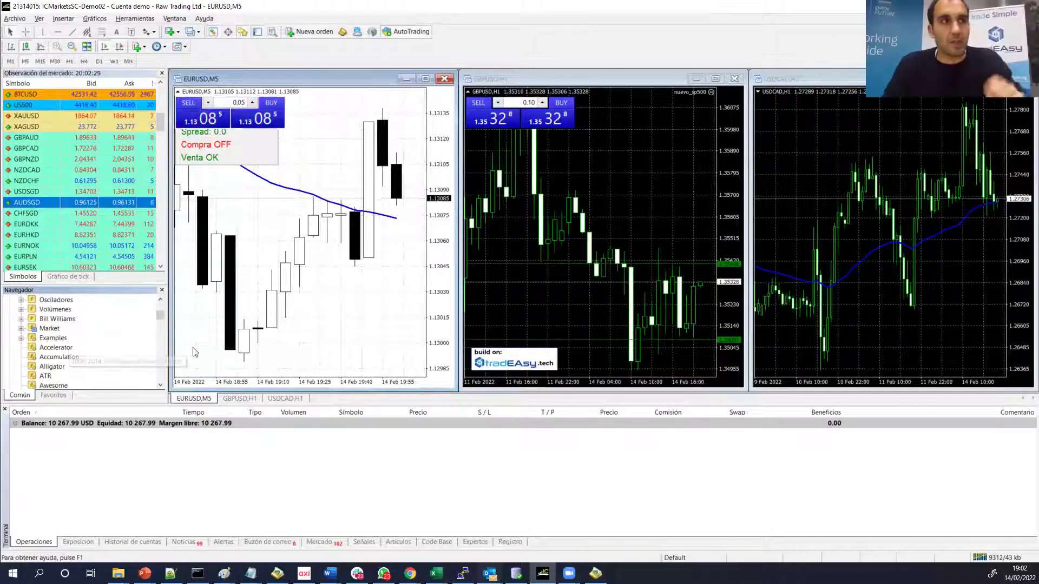
Switch back to MetaEditor, remove the iCustom( text from line 136, and minimize the editor.
{"action": "key", "text": "F4"}
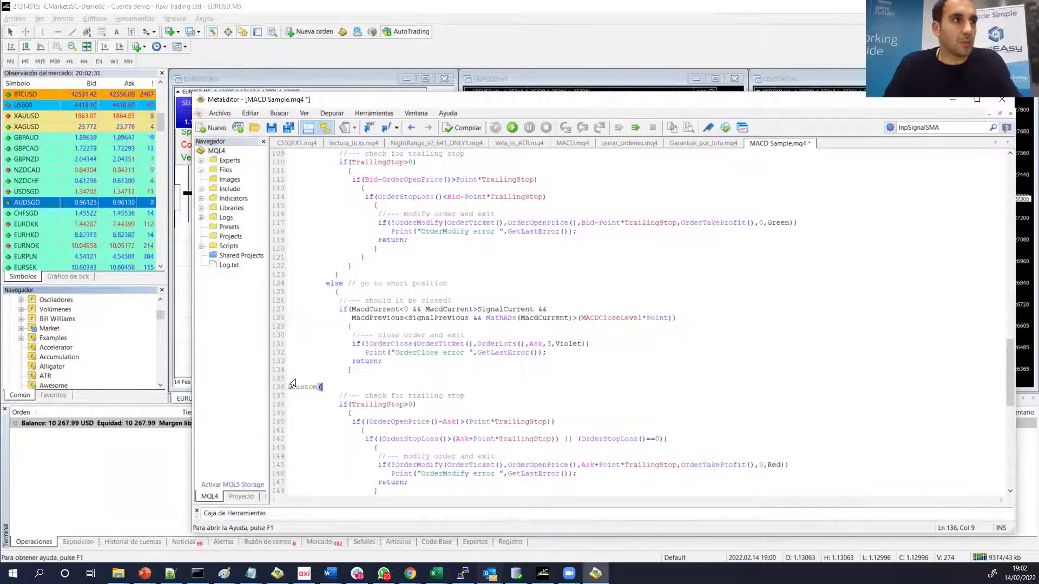
{"action": "key", "text": "shift+Home"}
{"action": "key", "text": "BackSpace"}
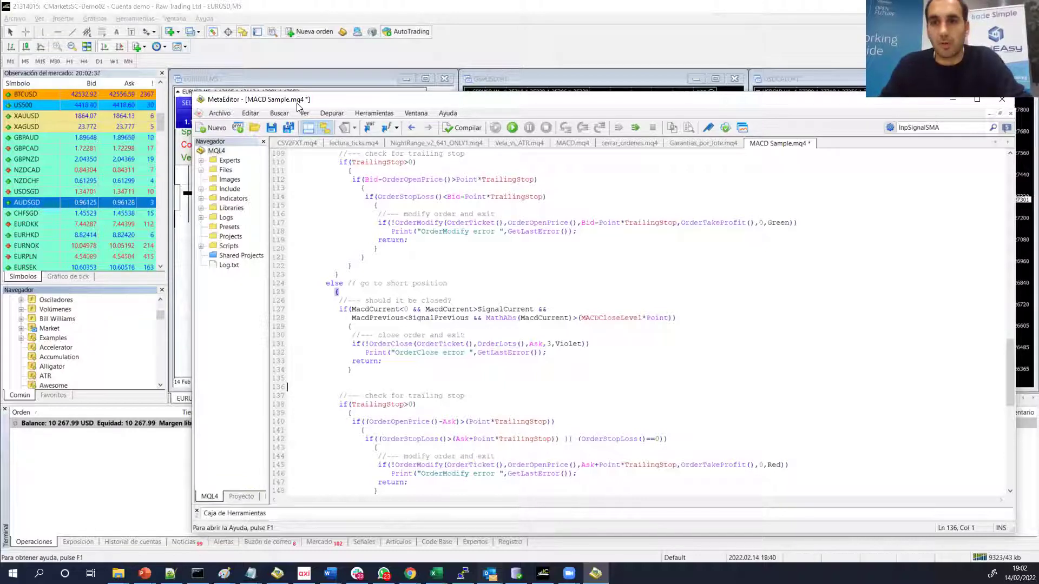
{"action": "left_click", "coordinate": [952, 103]}
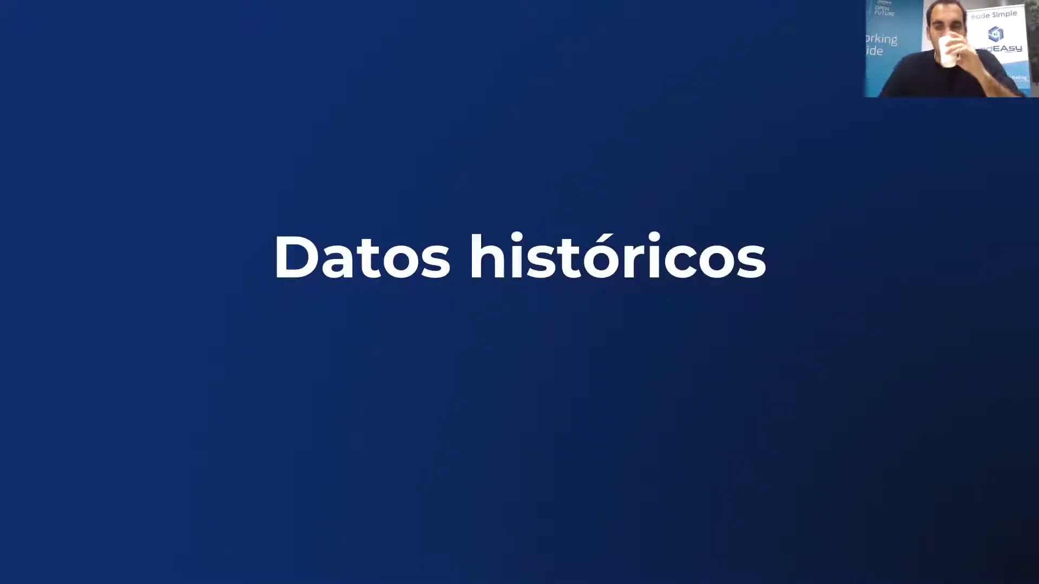
{"action": "key", "text": "Right"}
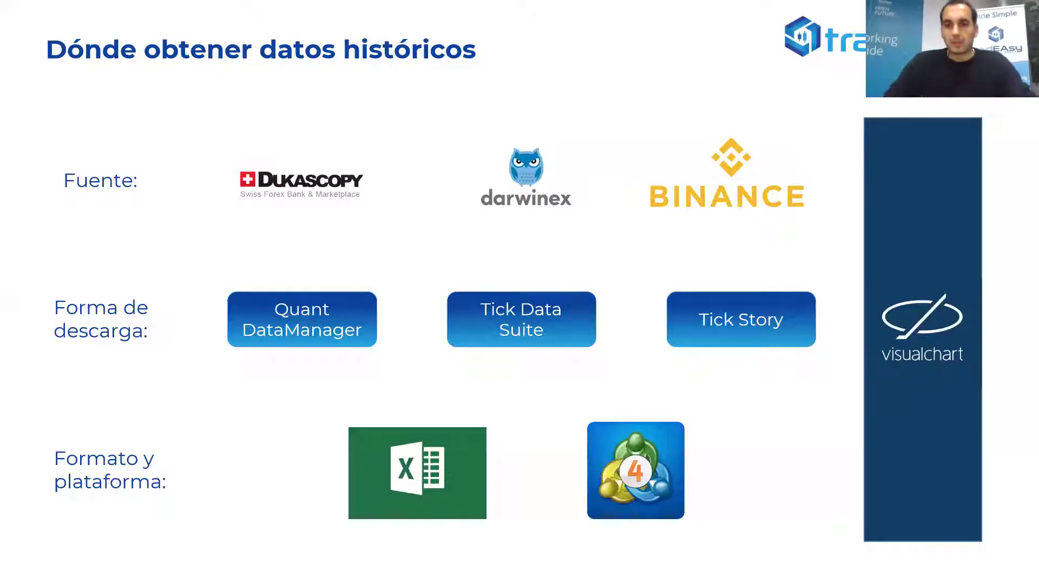
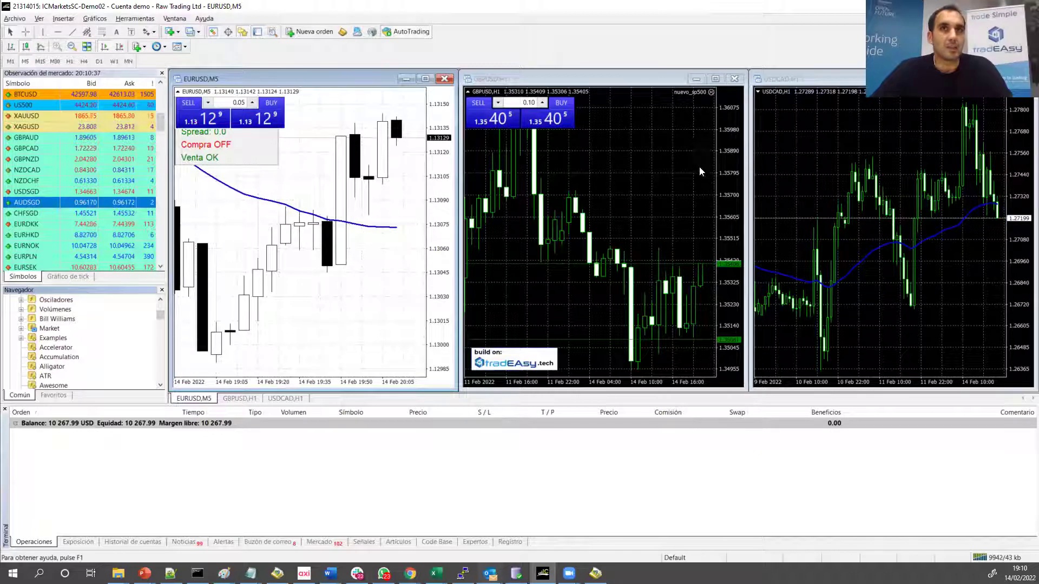
Close the USDCAD, GBPUSD and EURUSD chart windows in MetaTrader 4.
{"action": "left_click", "coordinate": [1024, 79]}
{"action": "left_click", "coordinate": [734, 78]}
{"action": "left_click", "coordinate": [444, 78]}
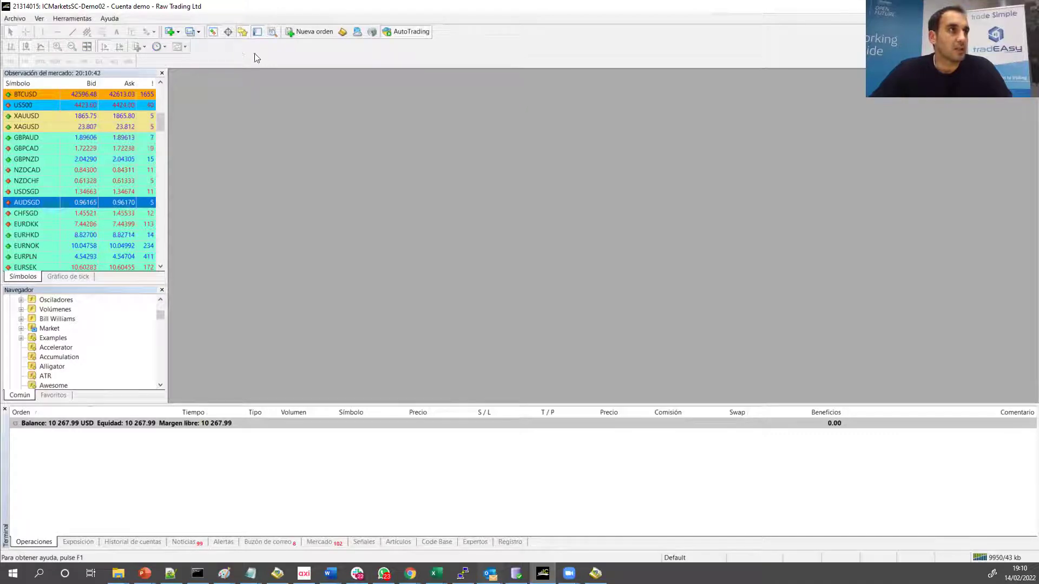
Show the Strategy Tester in place of the Terminal and adjust its height so all settings fit.
{"action": "left_click", "coordinate": [272, 31]}
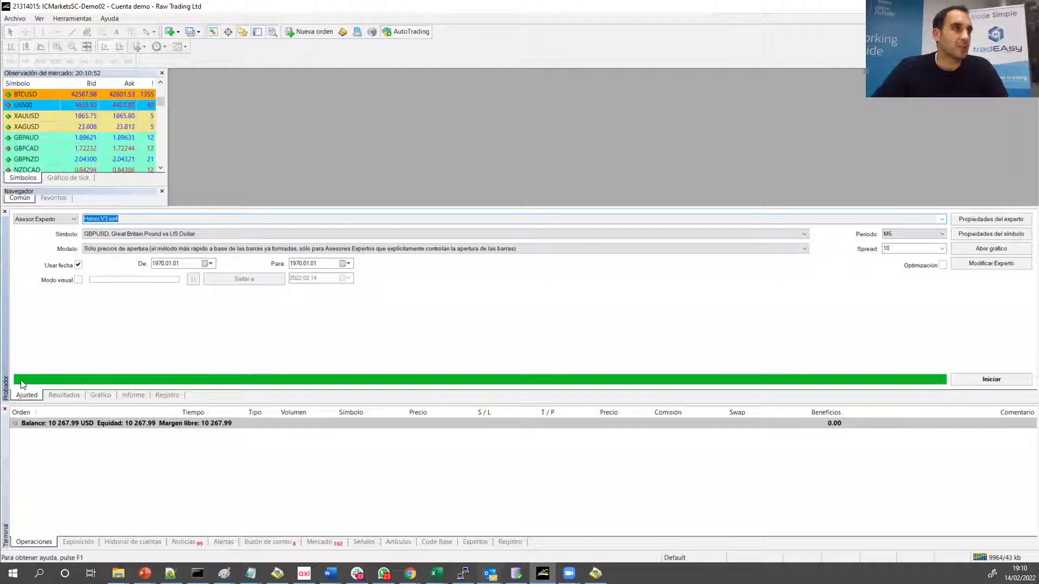
{"action": "left_click", "coordinate": [5, 410]}
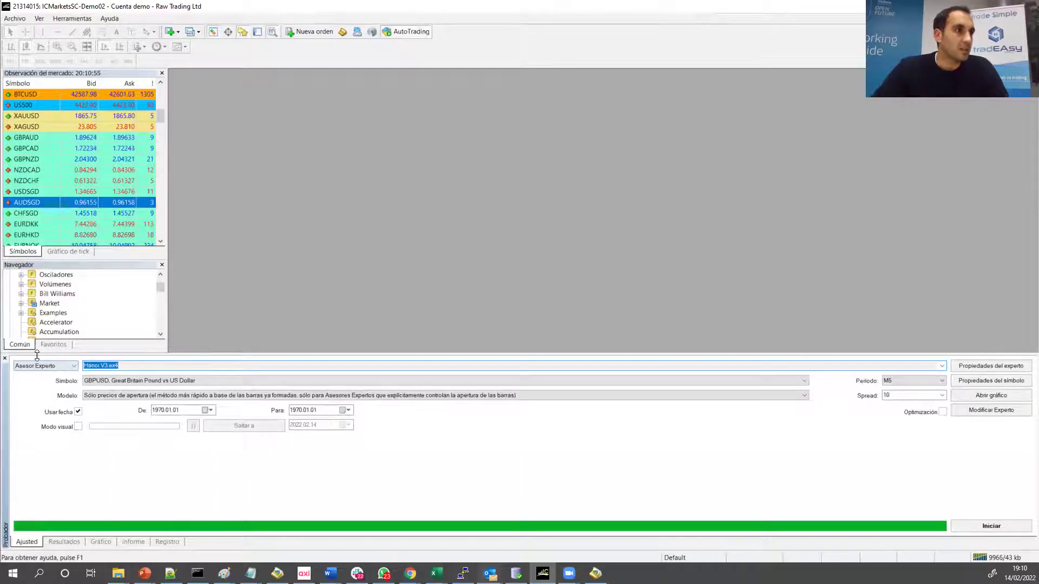
{"action": "left_click_drag", "start_coordinate": [37, 353], "coordinate": [58, 445]}
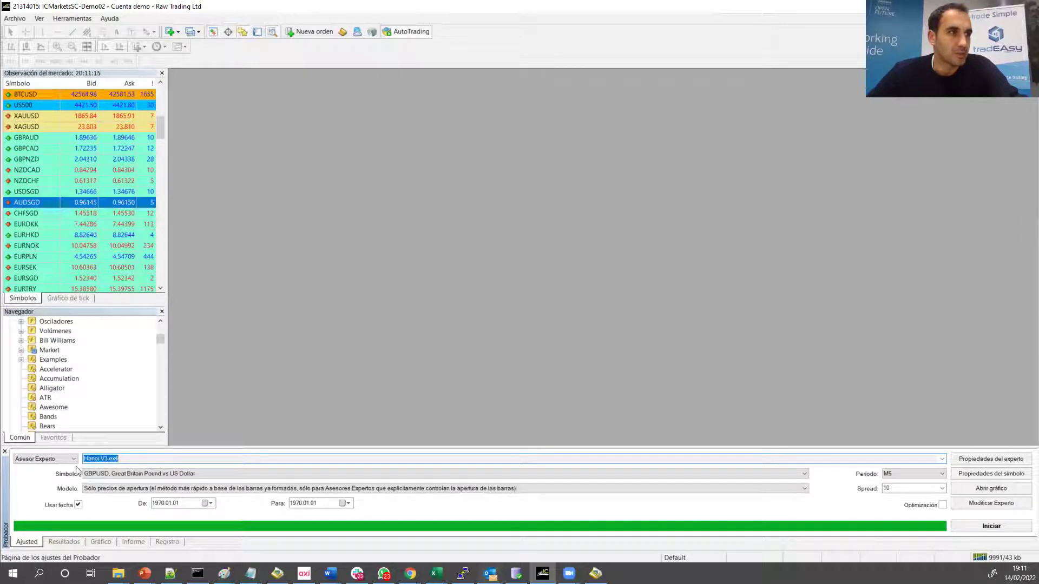
{"action": "left_click", "coordinate": [83, 447]}
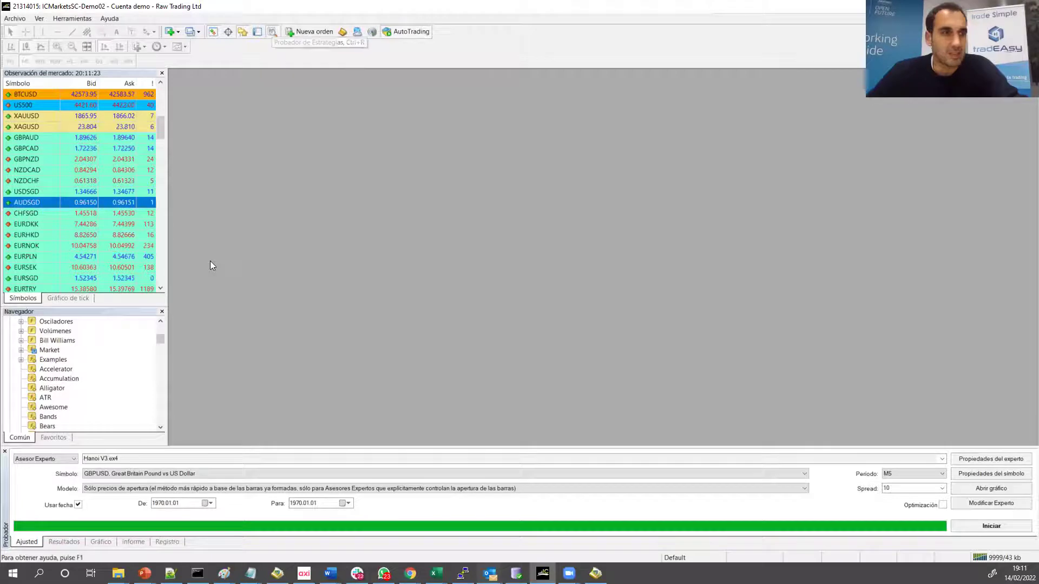
{"action": "left_click_drag", "start_coordinate": [197, 446], "coordinate": [204, 400]}
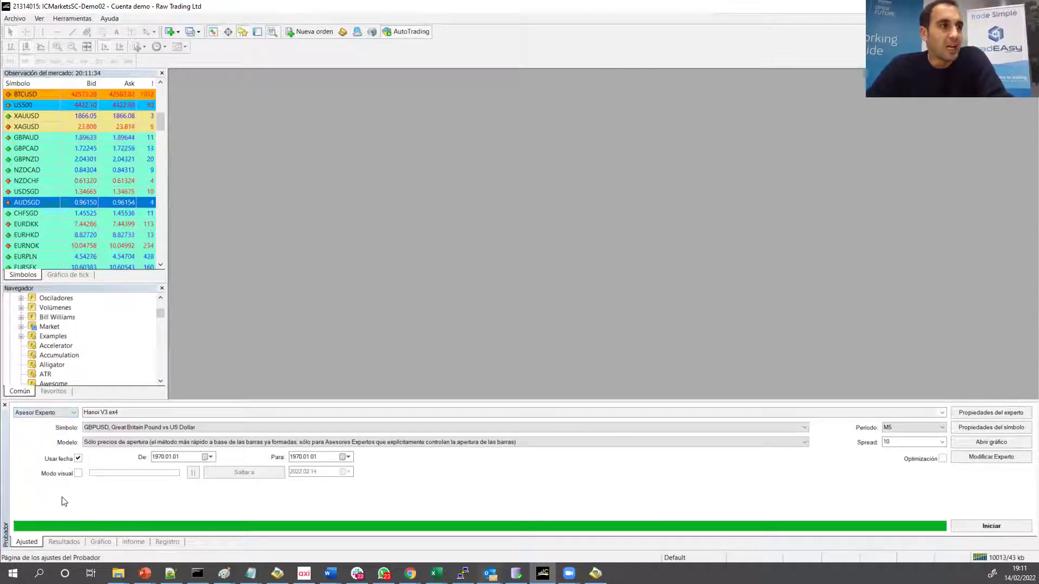
Keep the test type as Asesor Experto and choose Atlanta V3a.ex4 as the expert advisor to test.
{"action": "left_click", "coordinate": [60, 415]}
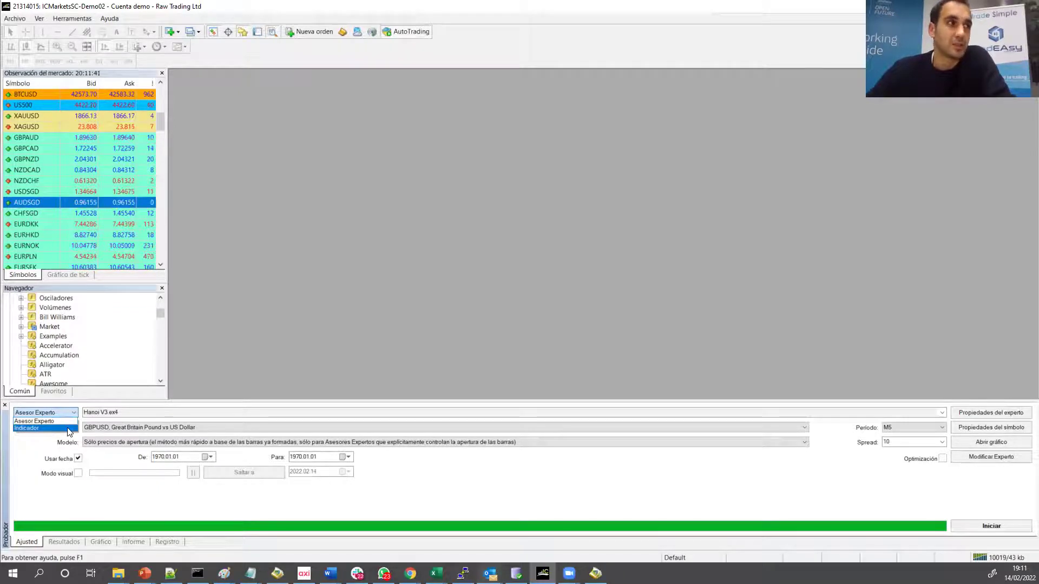
{"action": "left_click", "coordinate": [22, 423]}
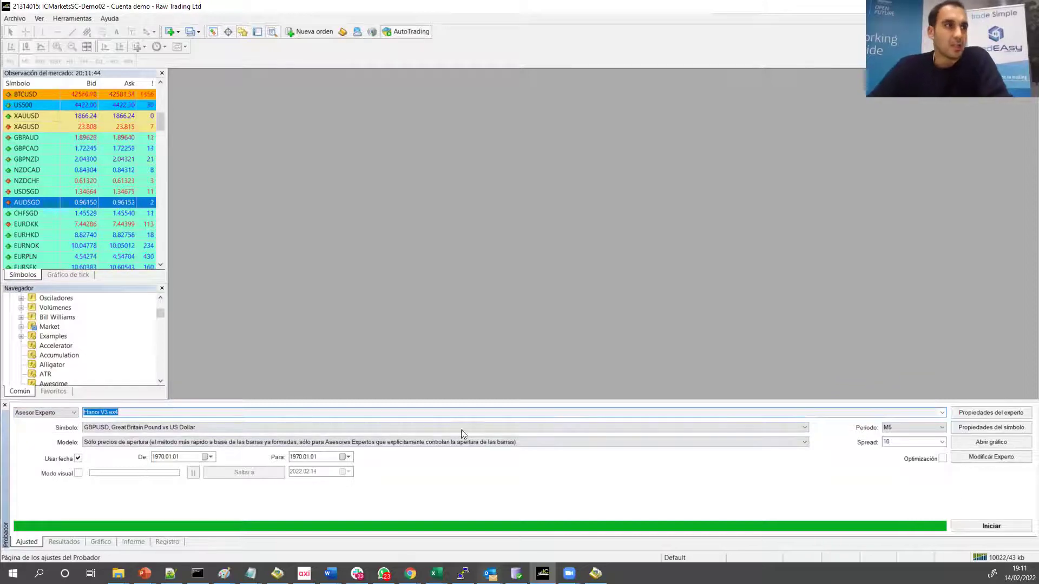
{"action": "left_click", "coordinate": [943, 413]}
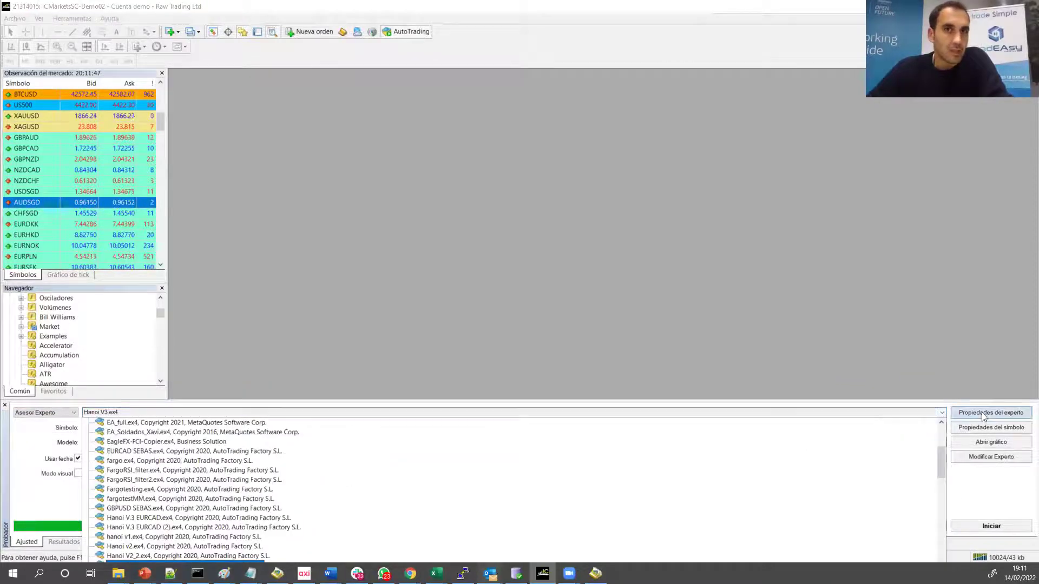
{"action": "left_click", "coordinate": [941, 413]}
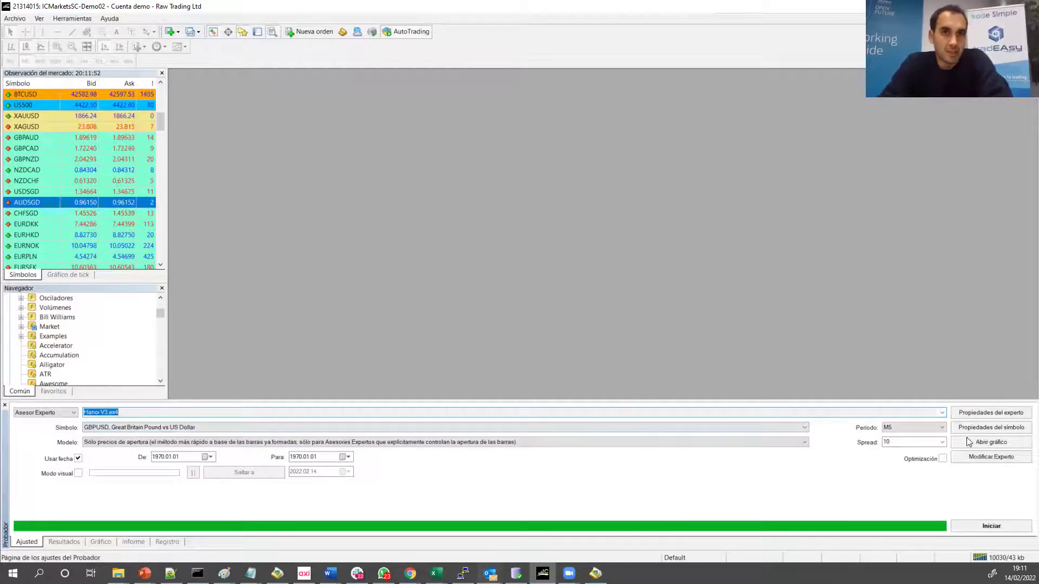
{"action": "left_click", "coordinate": [942, 413]}
{"action": "left_click", "coordinate": [489, 412]}
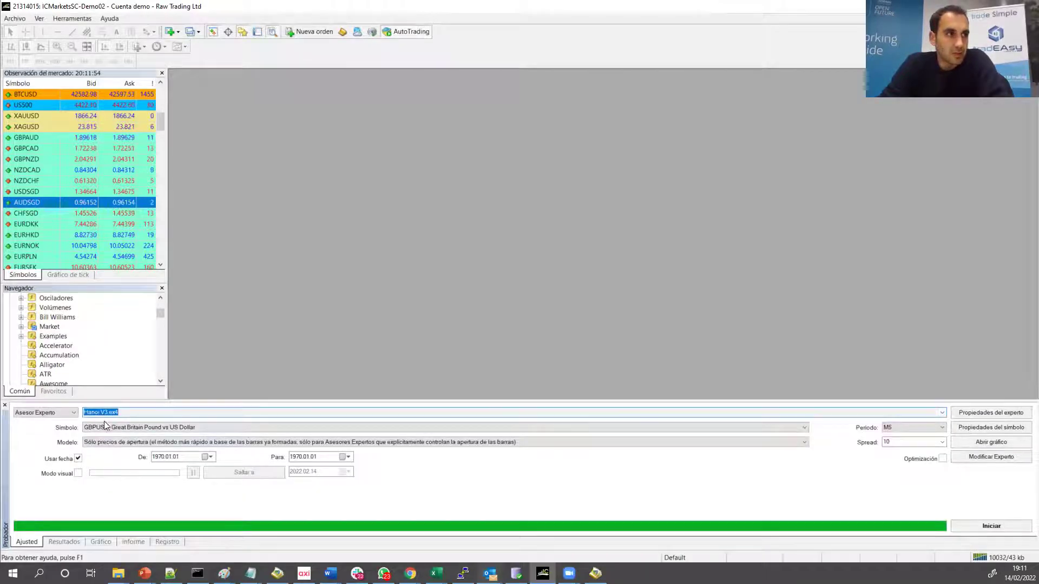
{"action": "left_click", "coordinate": [942, 413]}
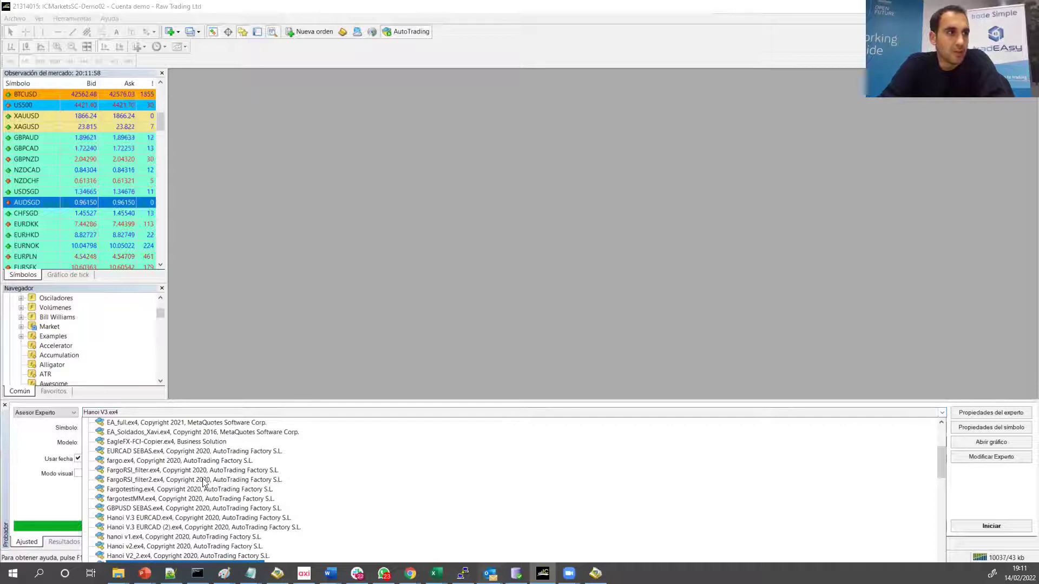
{"action": "scroll", "coordinate": [204, 483], "scroll_direction": "down", "scroll_amount": 8}
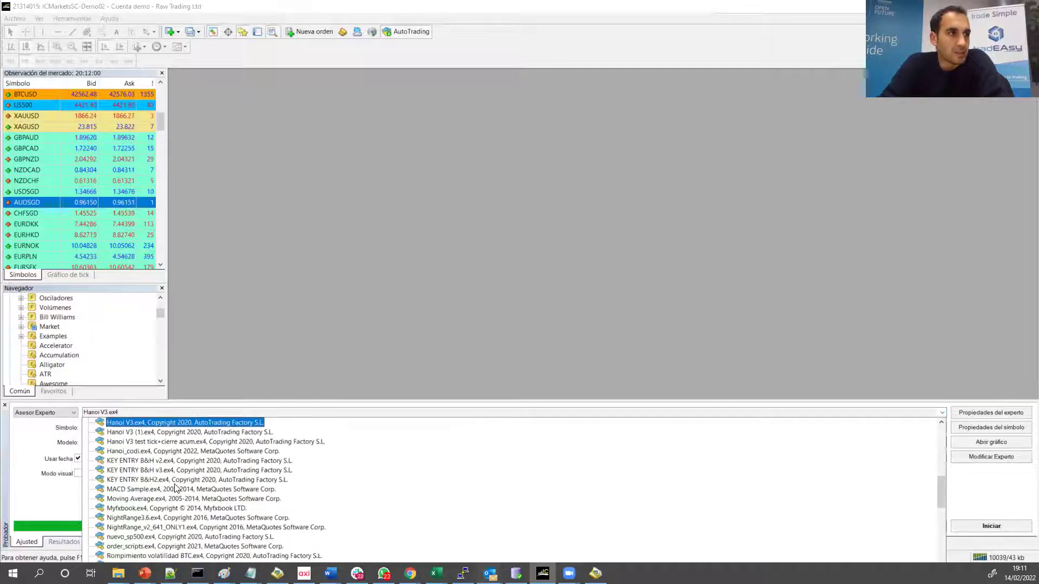
{"action": "scroll", "coordinate": [175, 488], "scroll_direction": "up", "scroll_amount": 10}
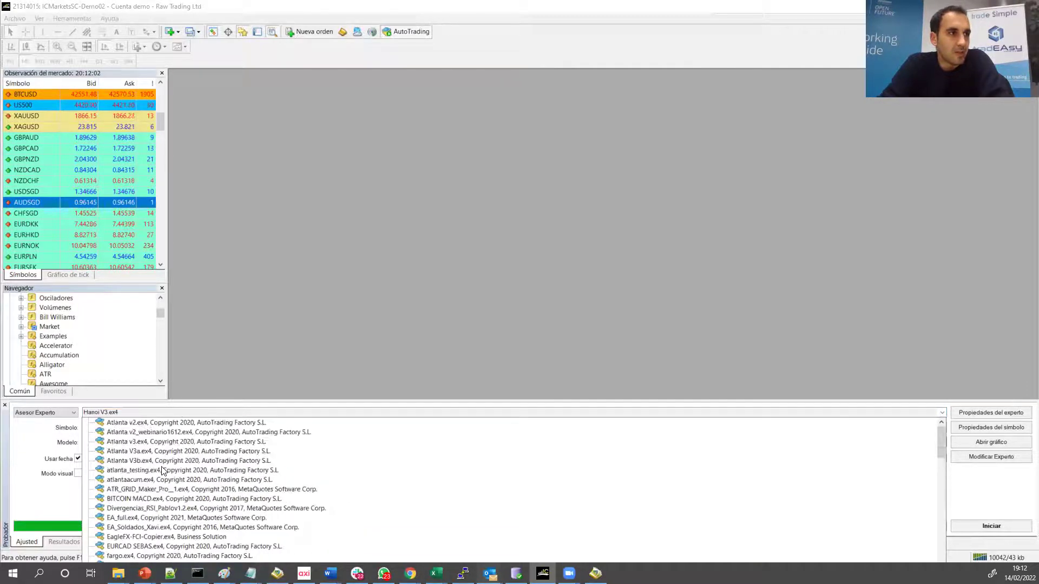
{"action": "left_click", "coordinate": [154, 451]}
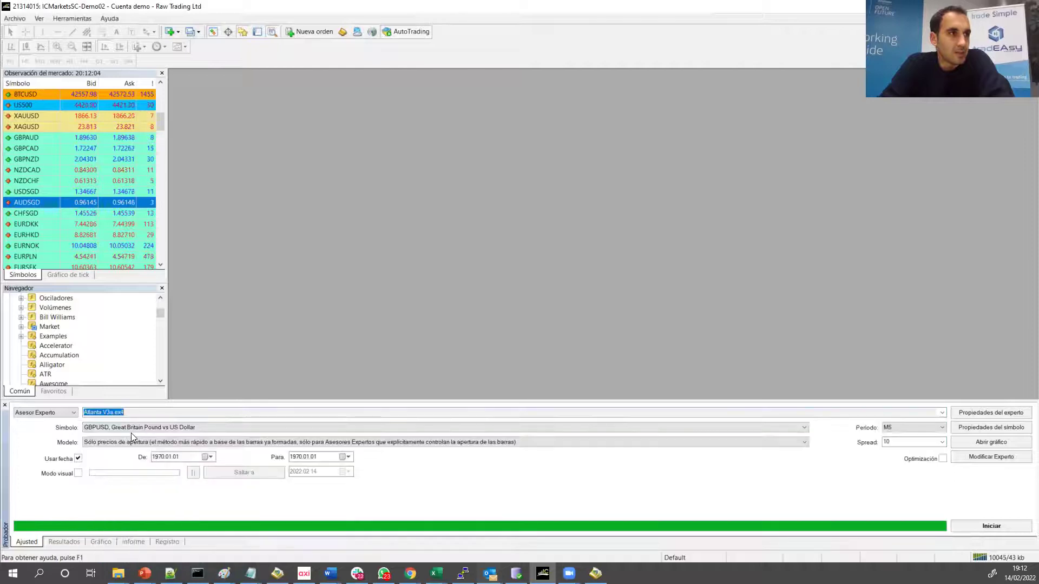
Choose US500, US SPX 500 Index as the test symbol and keep the opening-prices-only model (Sólo precios de apertura).
{"action": "left_click", "coordinate": [104, 427]}
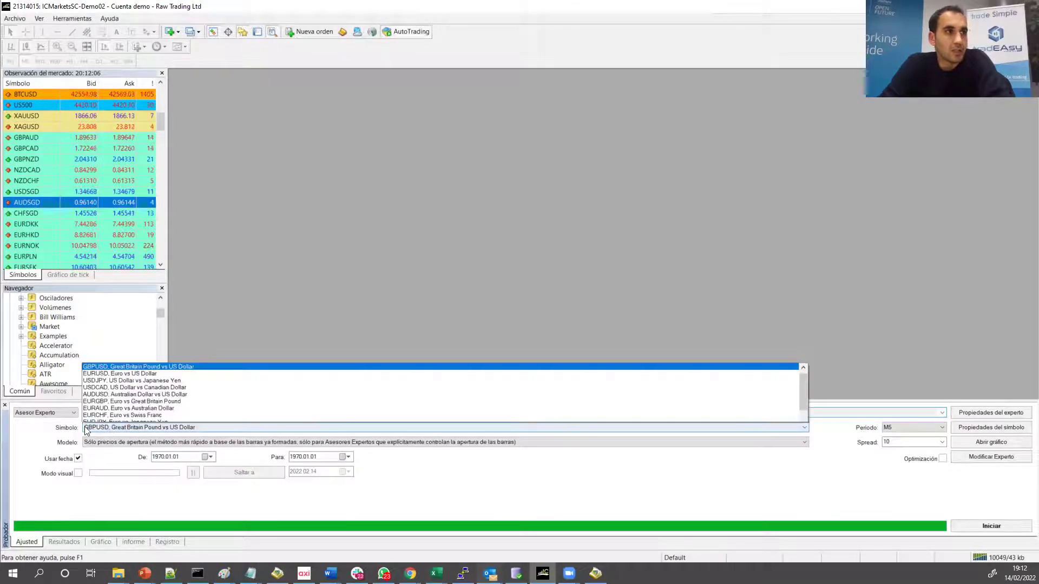
{"action": "scroll", "coordinate": [122, 327], "scroll_direction": "down", "scroll_amount": 15}
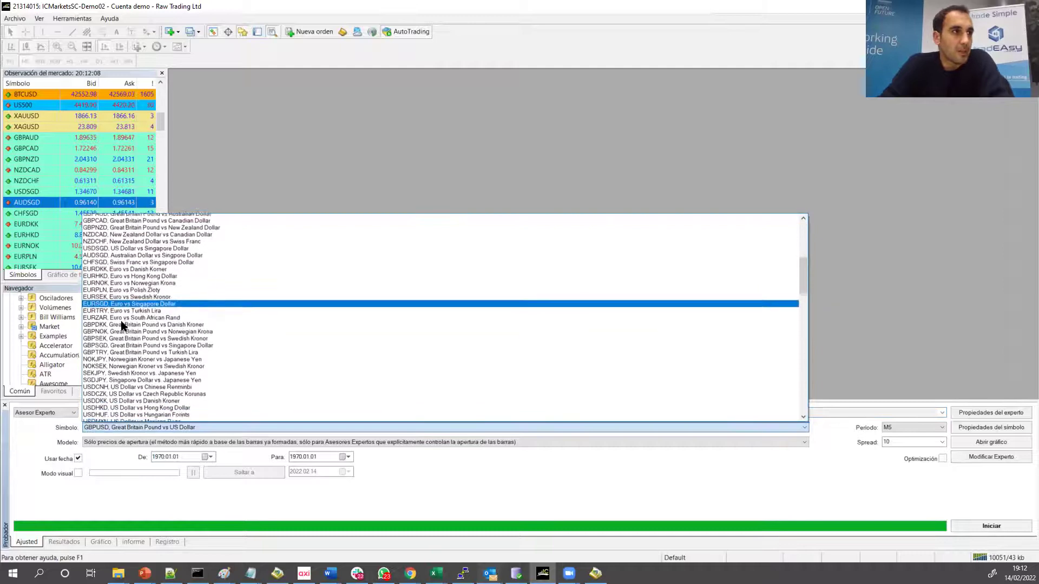
{"action": "scroll", "coordinate": [121, 327], "scroll_direction": "down", "scroll_amount": 8}
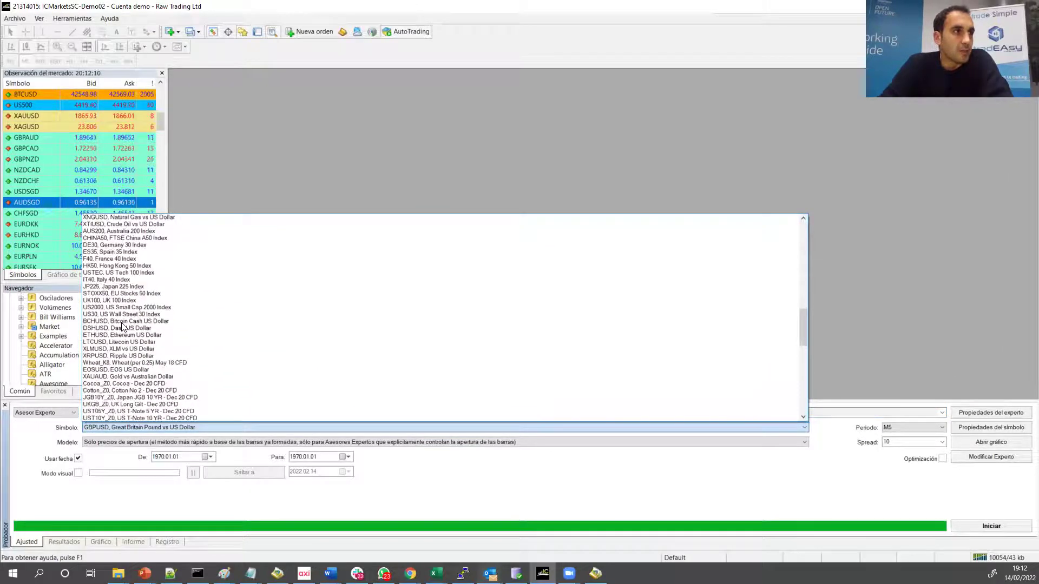
{"action": "scroll", "coordinate": [122, 326], "scroll_direction": "up", "scroll_amount": 3}
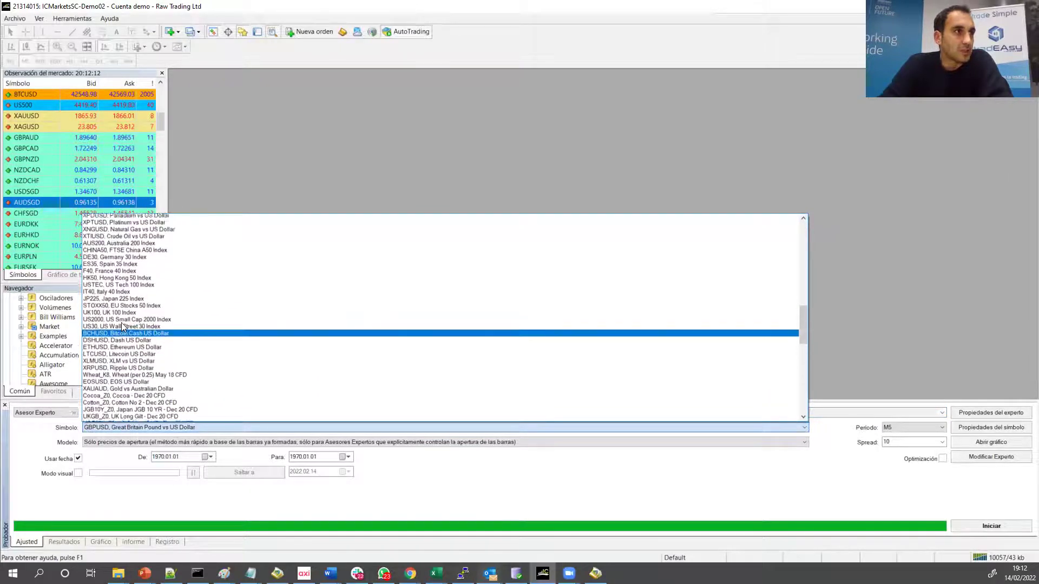
{"action": "scroll", "coordinate": [123, 325], "scroll_direction": "up", "scroll_amount": 3}
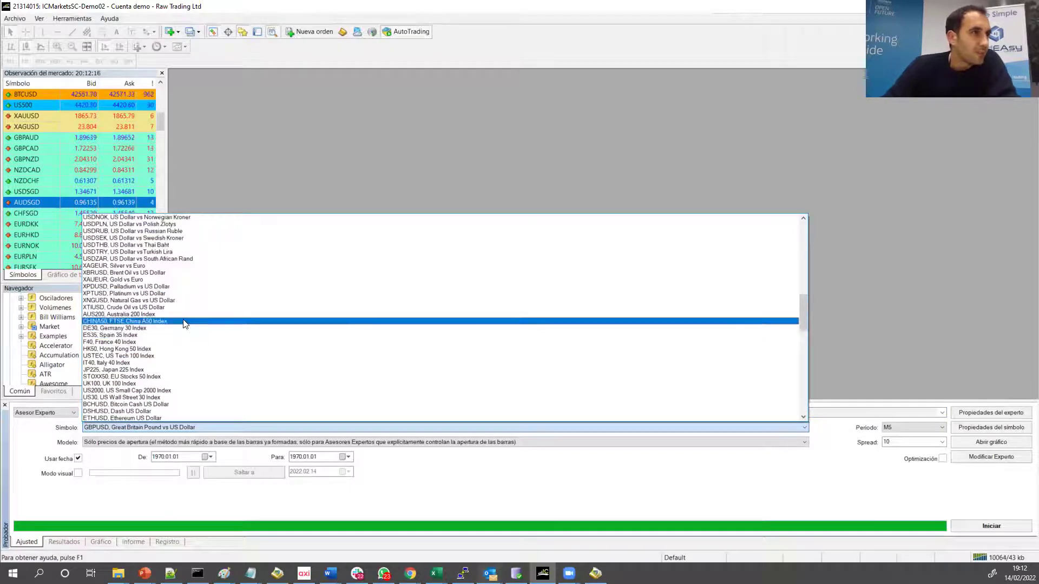
{"action": "scroll", "coordinate": [186, 324], "scroll_direction": "down", "scroll_amount": 1}
{"action": "scroll", "coordinate": [186, 325], "scroll_direction": "down", "scroll_amount": 3}
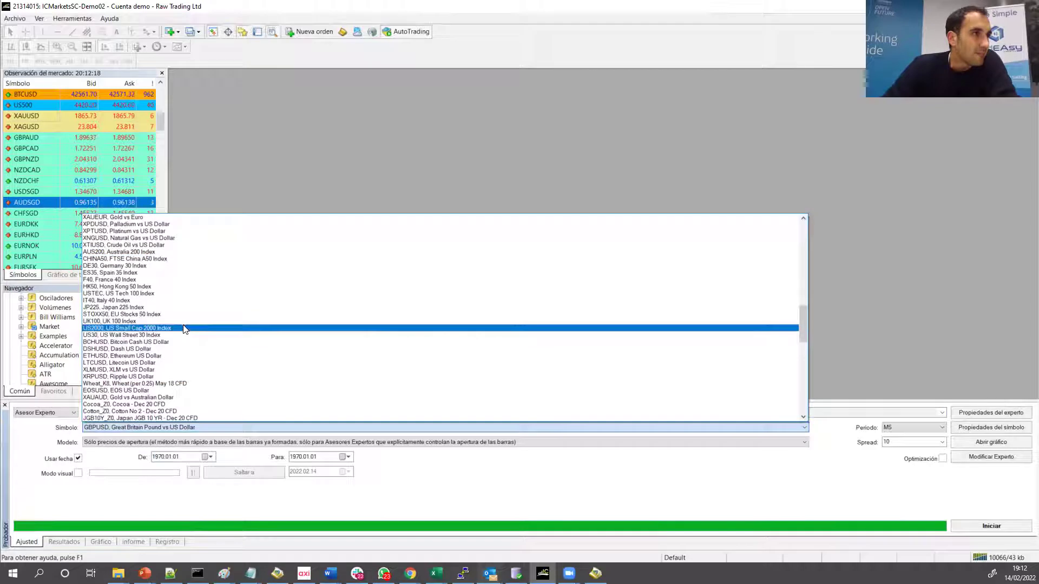
{"action": "scroll", "coordinate": [184, 331], "scroll_direction": "down", "scroll_amount": 6}
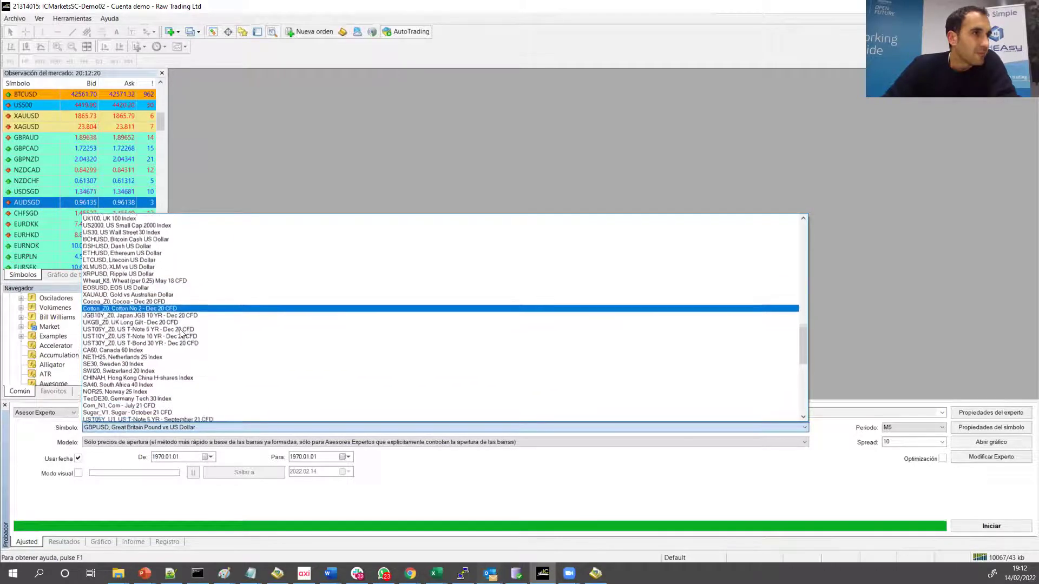
{"action": "scroll", "coordinate": [181, 333], "scroll_direction": "up", "scroll_amount": 20}
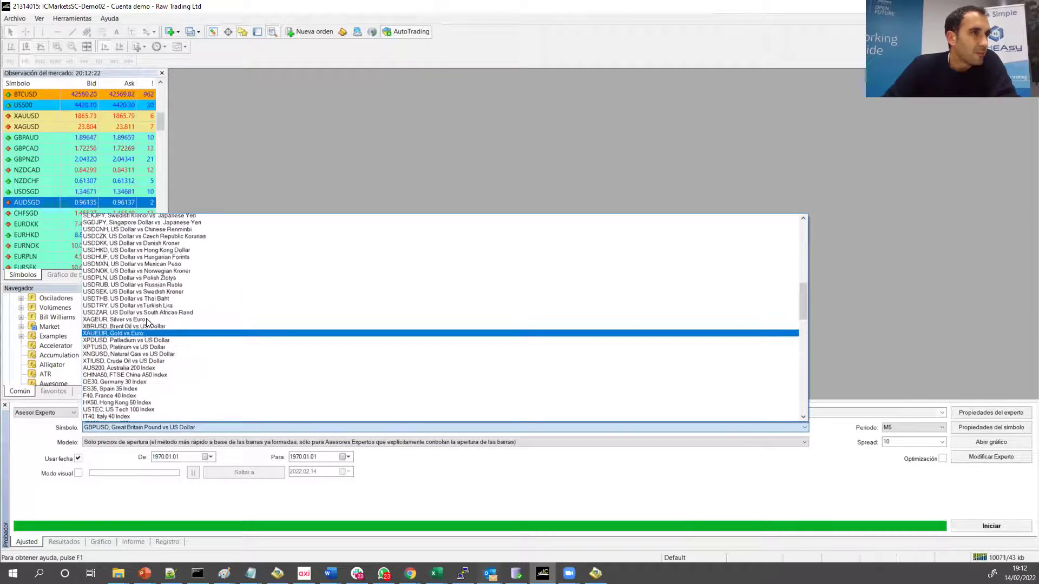
{"action": "scroll", "coordinate": [147, 313], "scroll_direction": "up", "scroll_amount": 7}
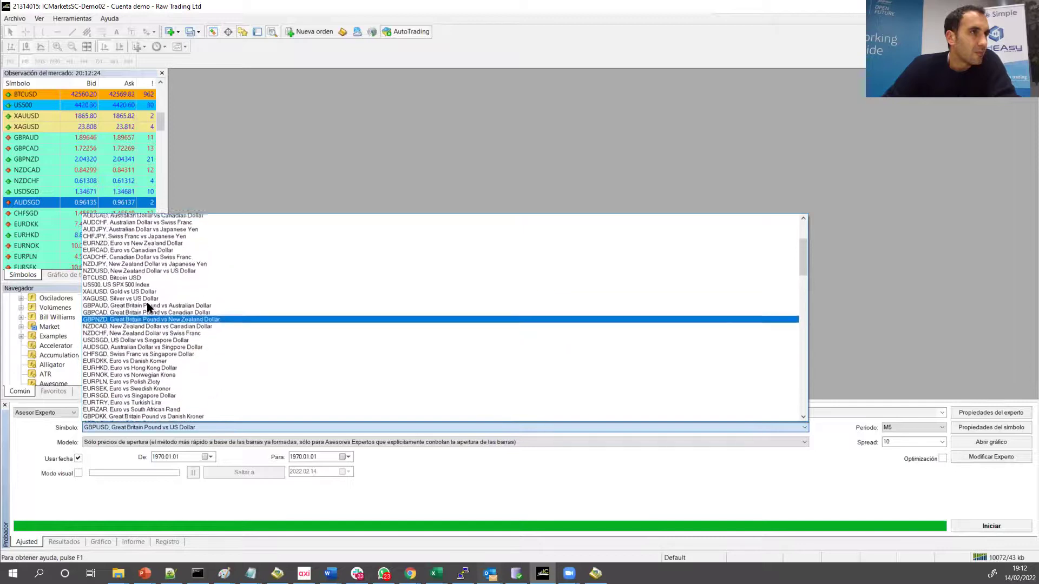
{"action": "scroll", "coordinate": [148, 308], "scroll_direction": "up", "scroll_amount": 2}
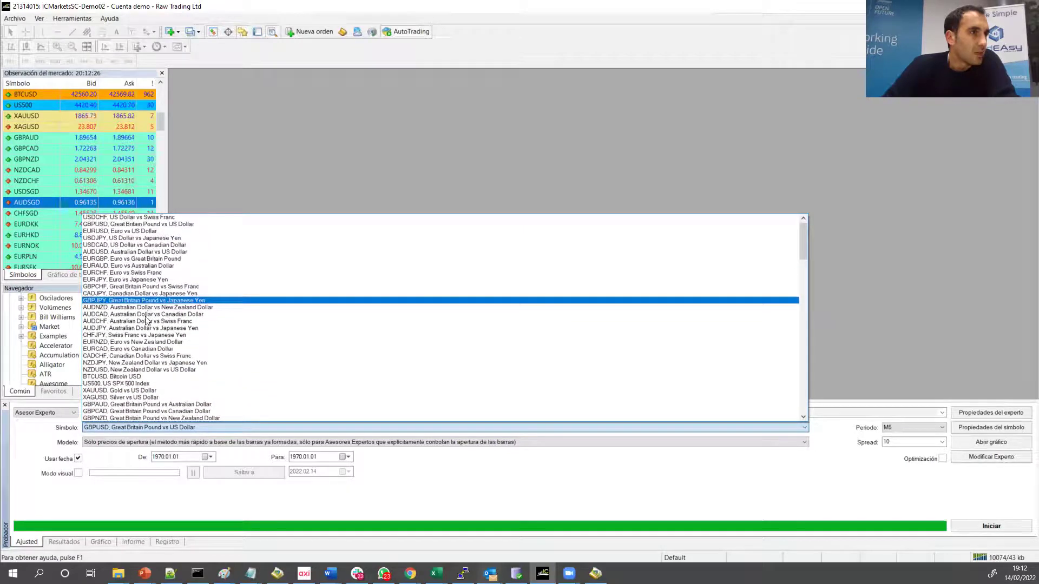
{"action": "left_click", "coordinate": [138, 384]}
{"action": "left_click", "coordinate": [132, 423]}
{"action": "left_click", "coordinate": [132, 423]}
{"action": "left_click", "coordinate": [132, 424]}
{"action": "left_click", "coordinate": [132, 423]}
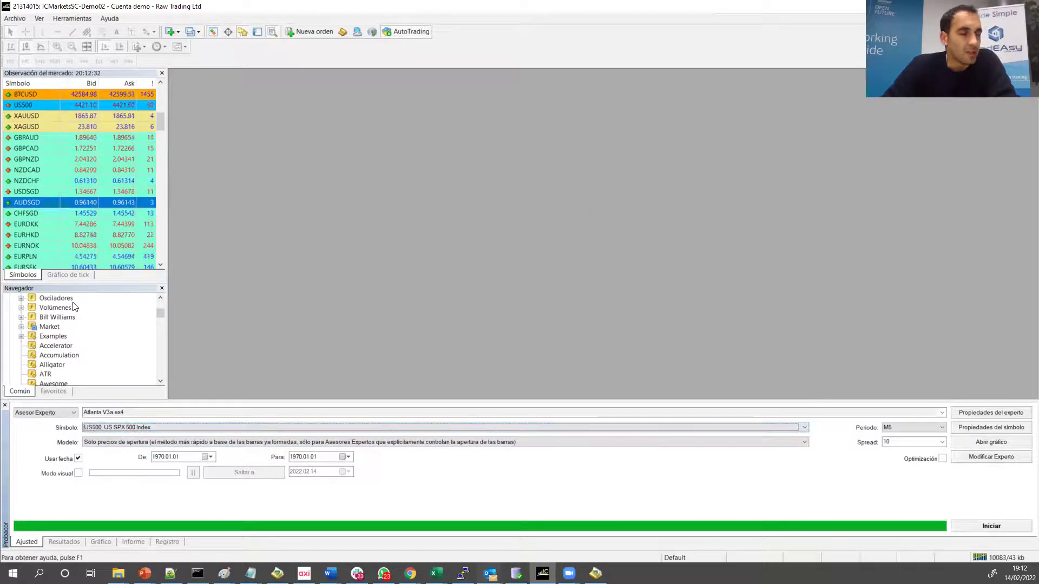
{"action": "left_click", "coordinate": [123, 427]}
{"action": "left_click", "coordinate": [124, 427]}
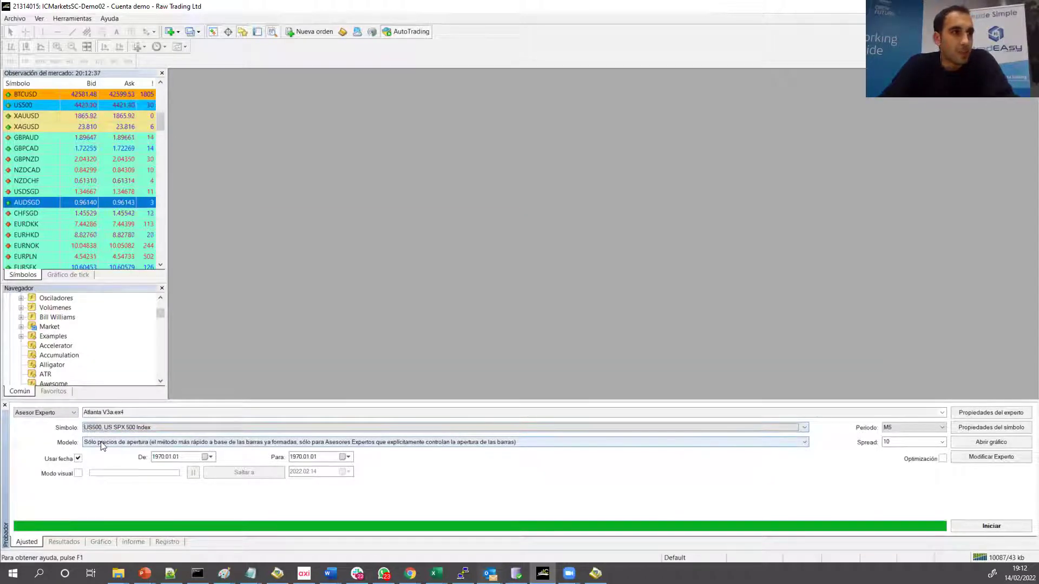
{"action": "left_click", "coordinate": [241, 443]}
{"action": "left_click", "coordinate": [242, 442]}
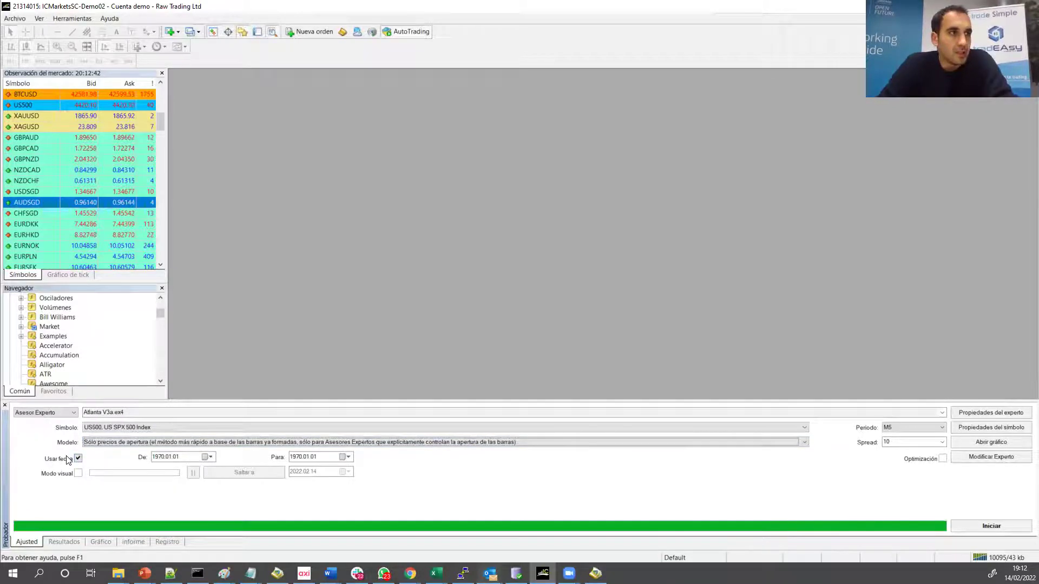
Open the Atlanta V3a expert properties, look through the input parameters, and enlarge the dialog to show more of them.
{"action": "left_click", "coordinate": [974, 414]}
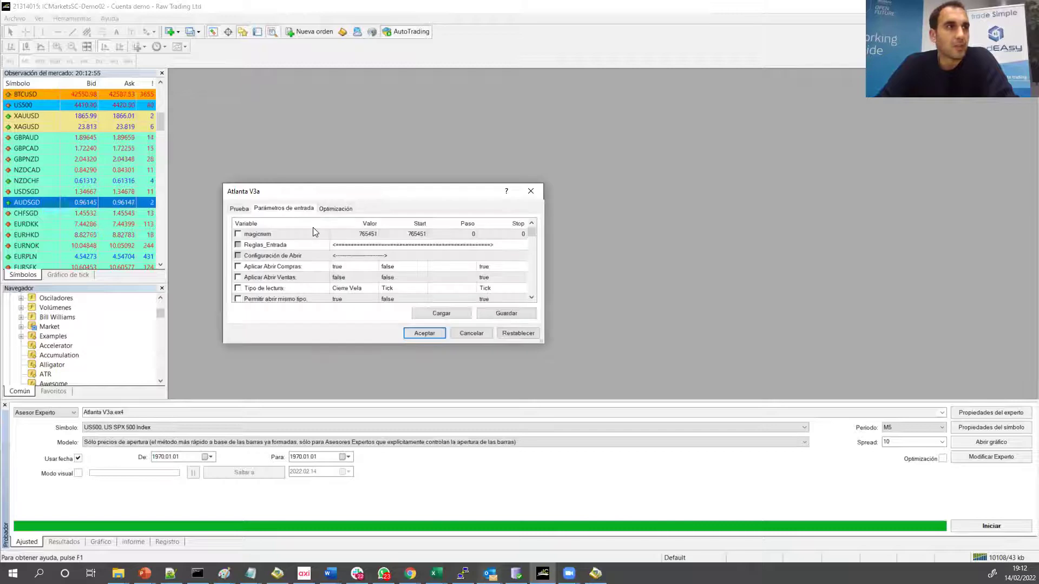
{"action": "scroll", "coordinate": [352, 270], "scroll_direction": "down", "scroll_amount": 5}
{"action": "scroll", "coordinate": [352, 281], "scroll_direction": "up", "scroll_amount": 5}
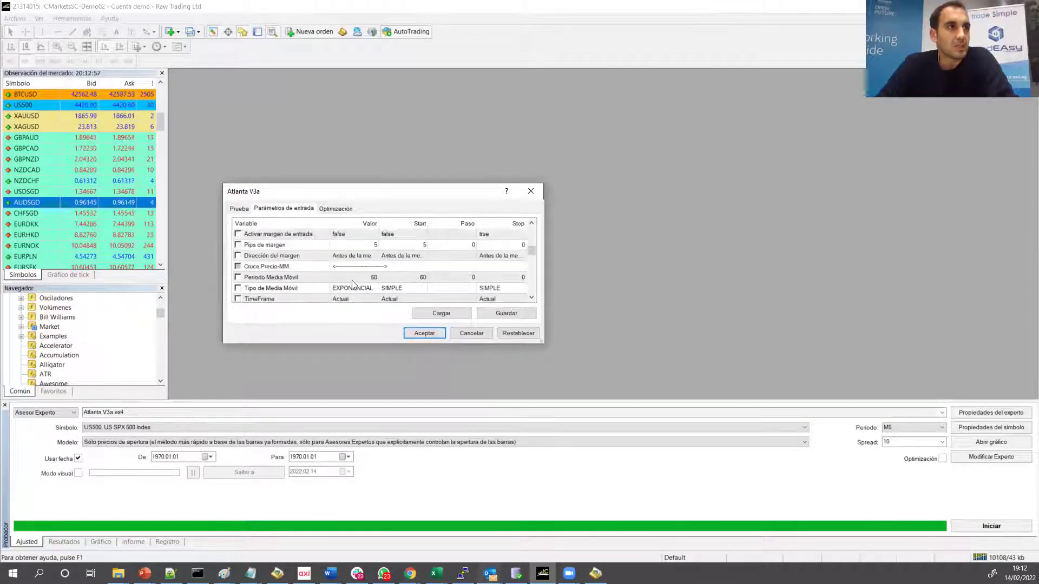
{"action": "scroll", "coordinate": [354, 276], "scroll_direction": "down", "scroll_amount": 5}
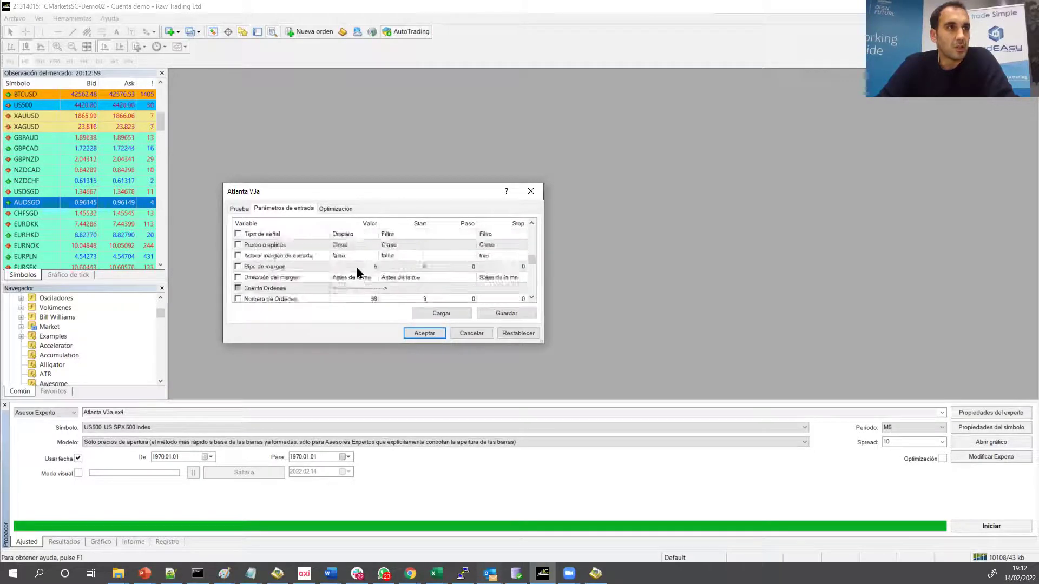
{"action": "scroll", "coordinate": [357, 269], "scroll_direction": "down", "scroll_amount": 5}
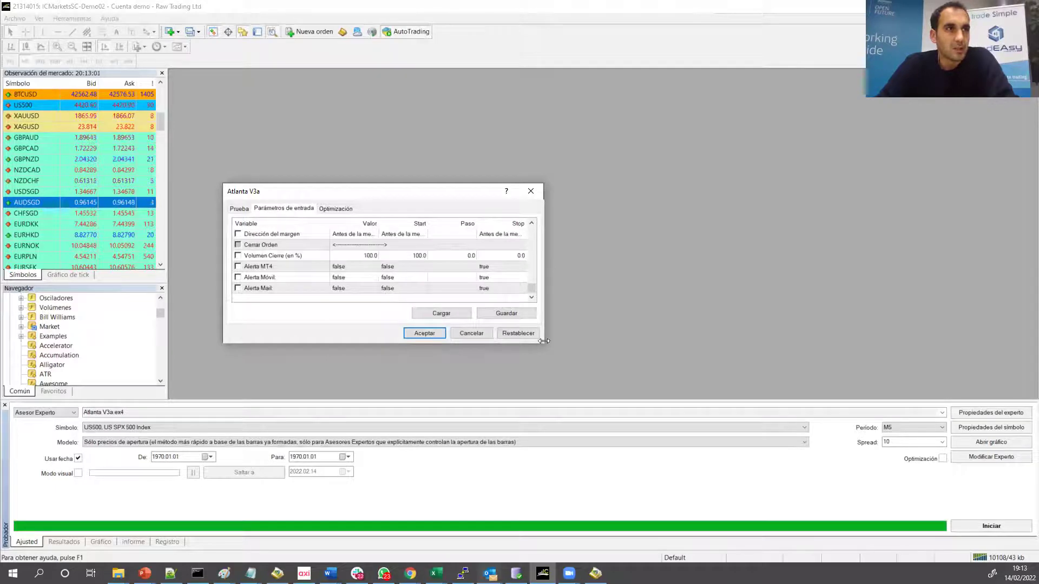
{"action": "double_click", "coordinate": [427, 190]}
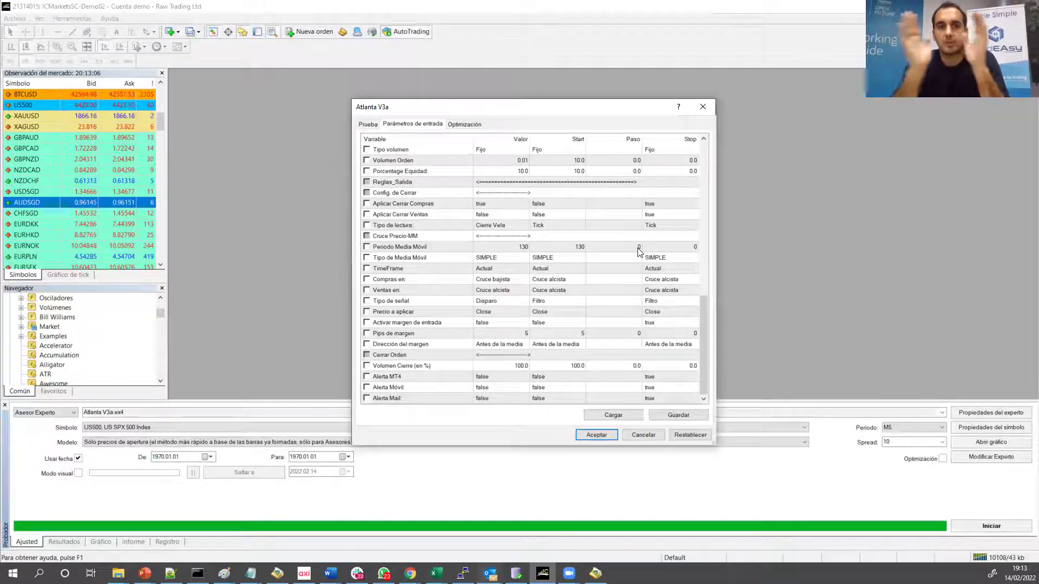
Examine the Atlanta V3a moving-average, margin and order-volume input parameters, and accept the properties without editing them.
{"action": "key", "text": "alt+Tab"}
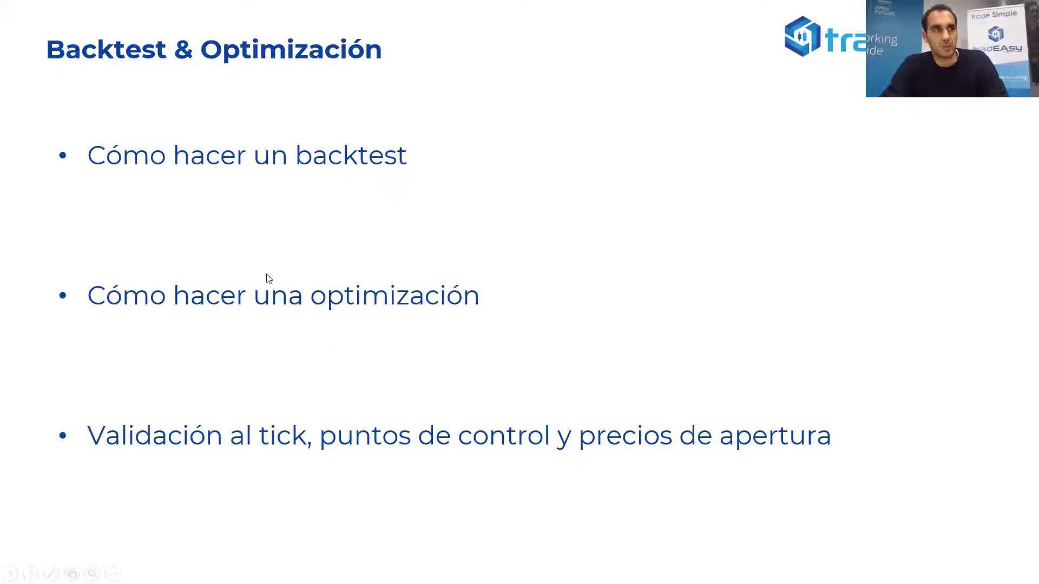
{"action": "key", "text": "alt+Tab"}
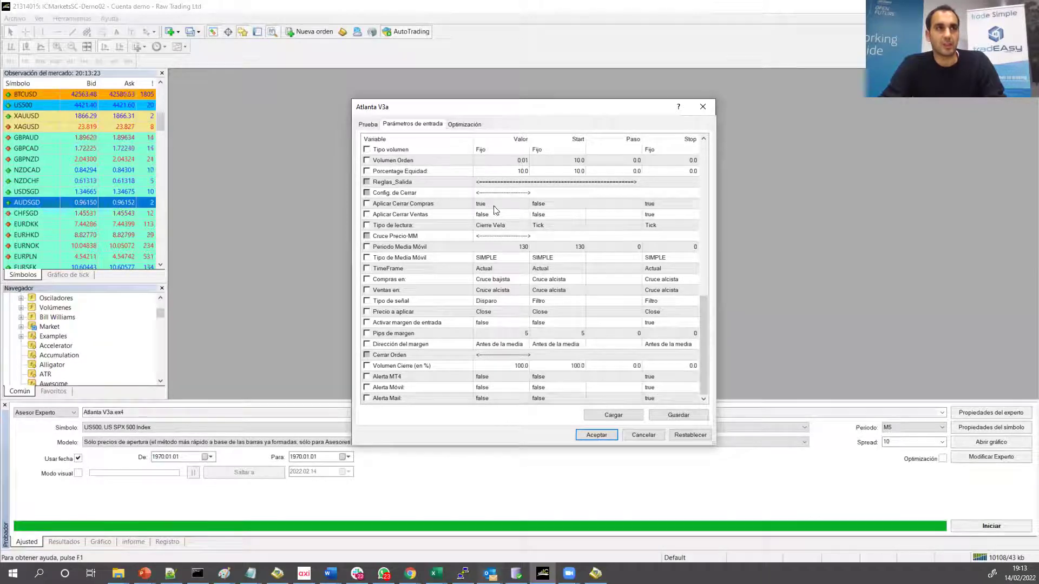
{"action": "left_click", "coordinate": [498, 247]}
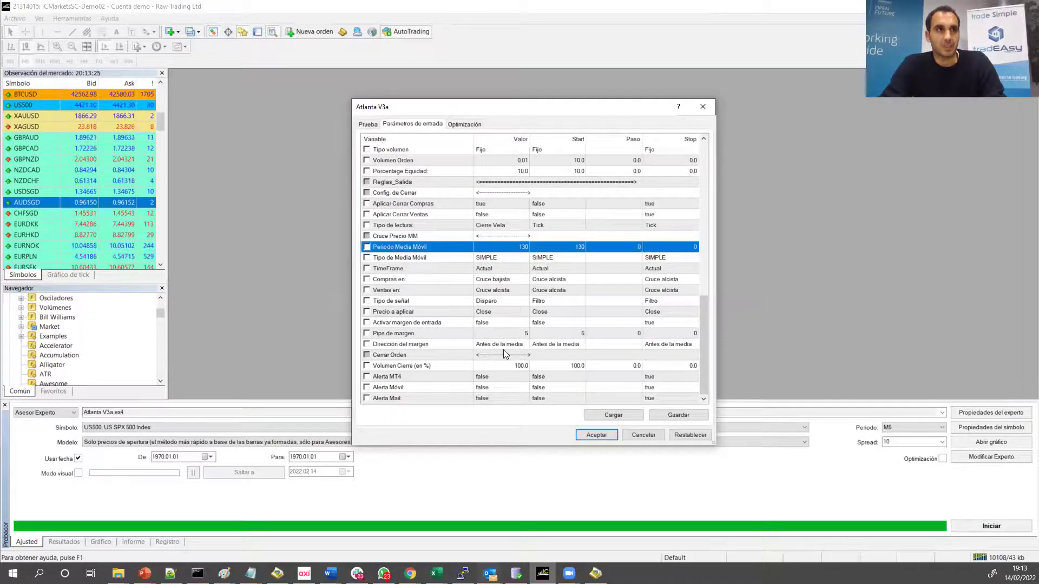
{"action": "left_click", "coordinate": [505, 366]}
{"action": "left_click", "coordinate": [511, 333]}
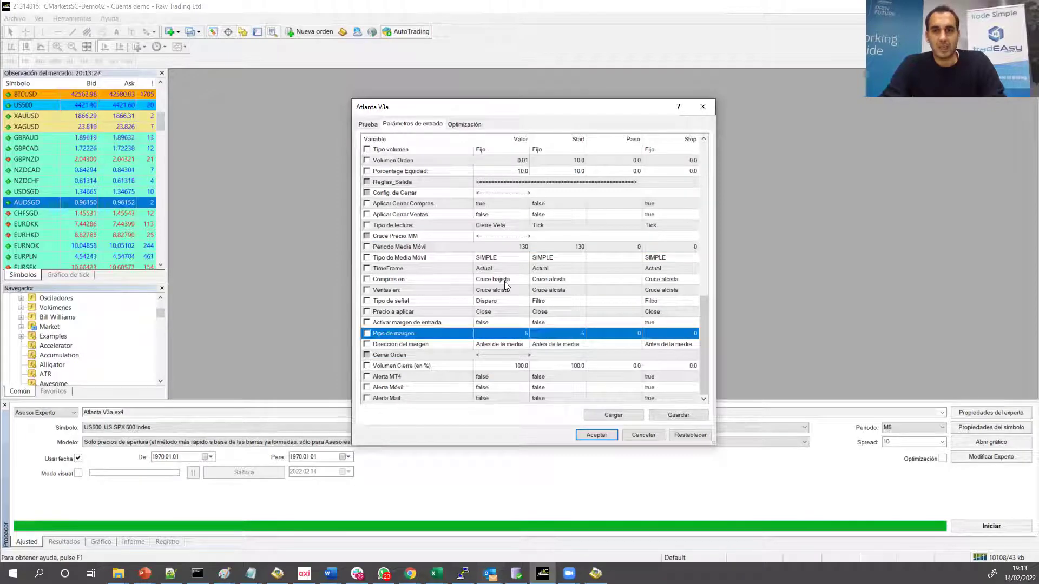
{"action": "left_click", "coordinate": [504, 172]}
{"action": "left_click", "coordinate": [496, 259]}
{"action": "left_click", "coordinate": [495, 286]}
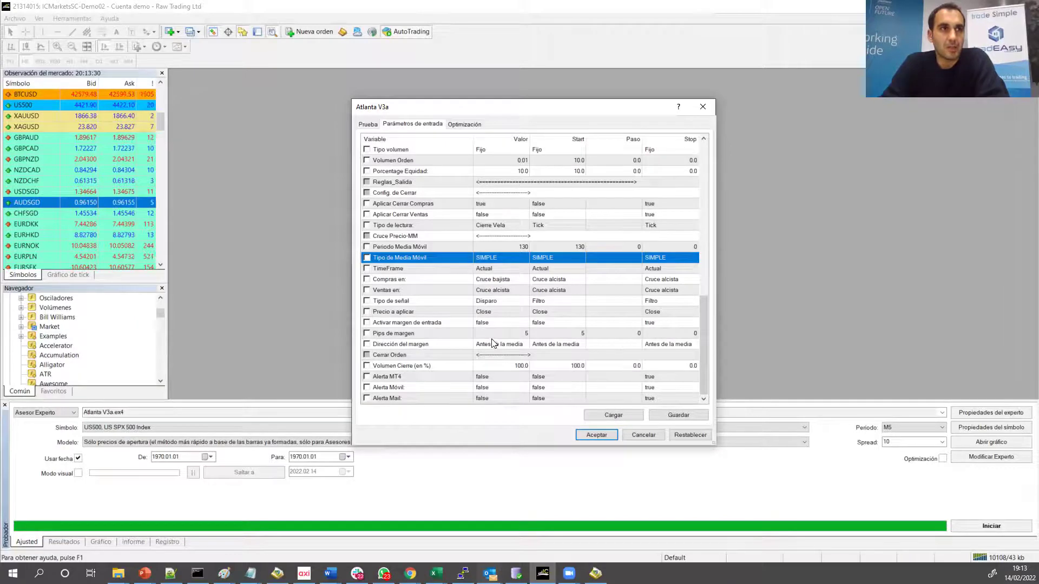
{"action": "scroll", "coordinate": [494, 344], "scroll_direction": "down", "scroll_amount": 4}
{"action": "scroll", "coordinate": [494, 182], "scroll_direction": "up", "scroll_amount": 5}
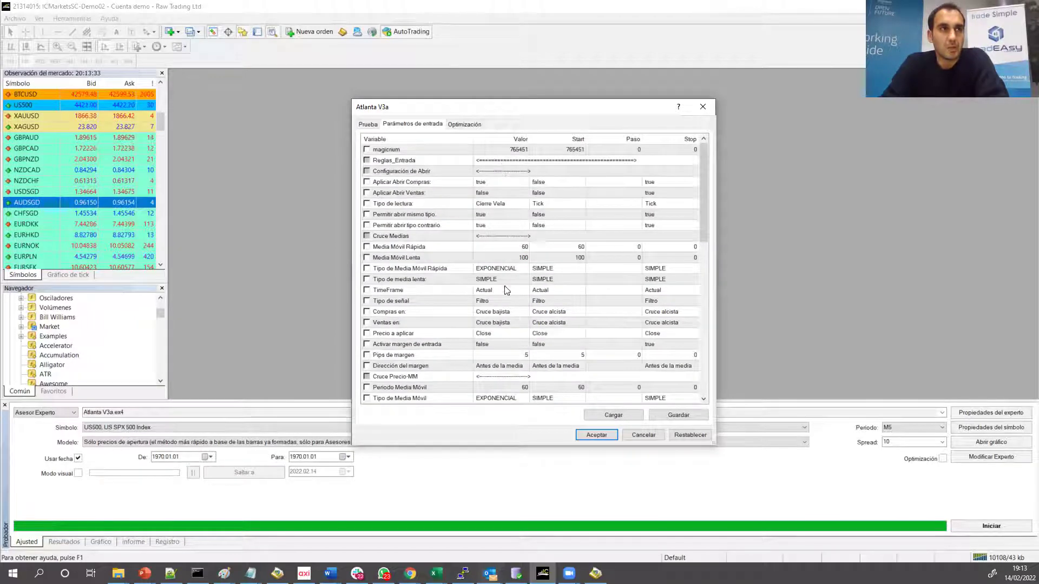
{"action": "left_click", "coordinate": [589, 434]}
Set the backtest period to H1.
{"action": "left_click", "coordinate": [921, 427]}
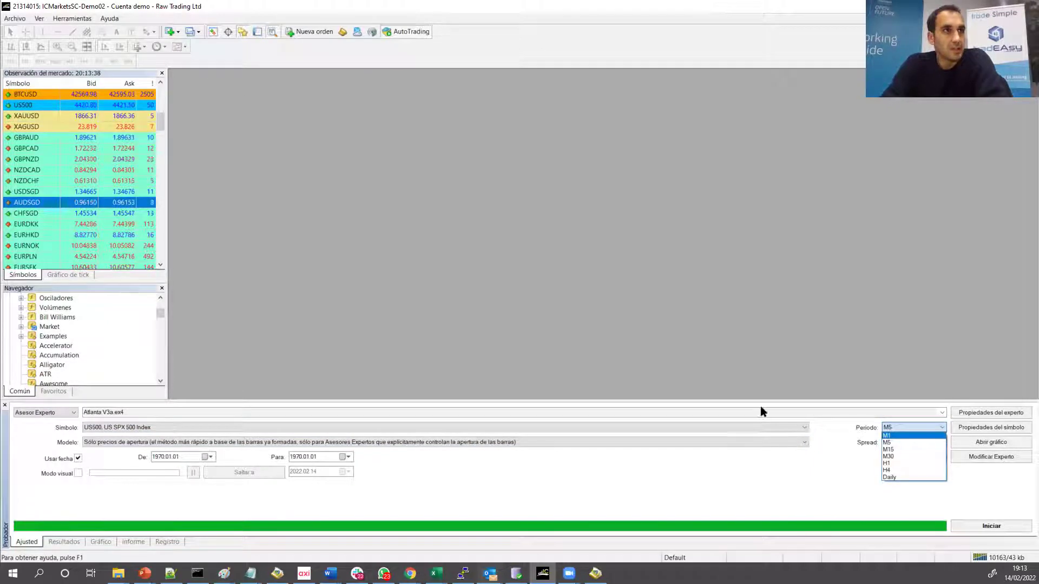
{"action": "left_click", "coordinate": [906, 463]}
{"action": "left_click", "coordinate": [909, 427]}
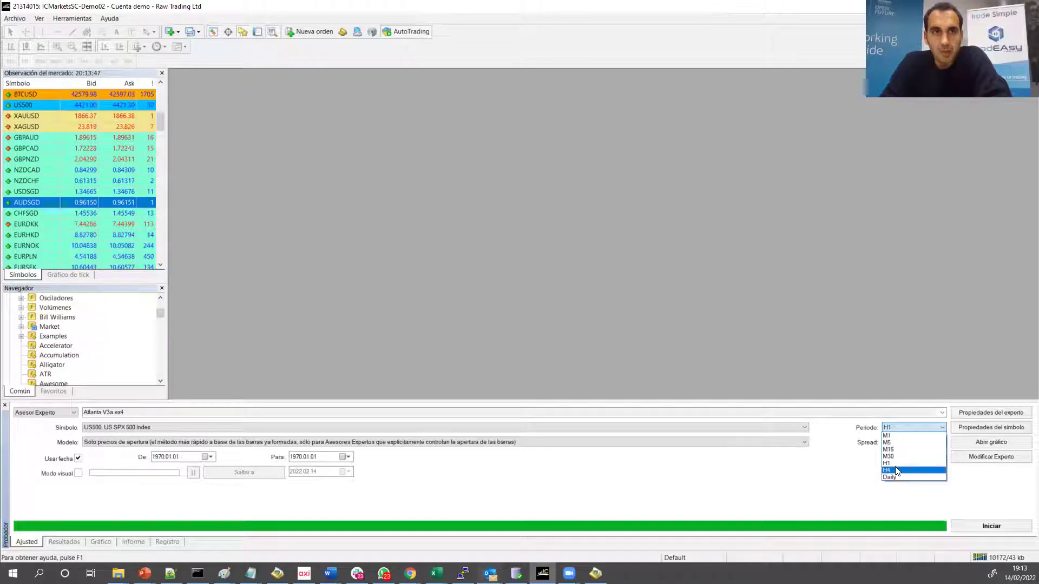
{"action": "left_click", "coordinate": [906, 463]}
{"action": "left_click", "coordinate": [896, 444]}
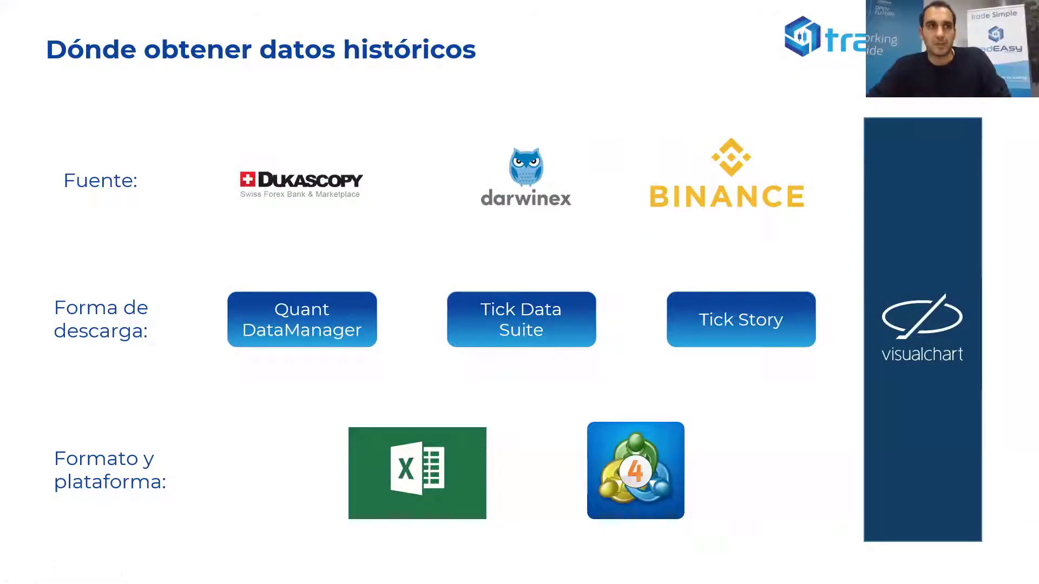
Advance the presentation to the Backtest & Optimización slide, and switch back to MetaTrader 4.
{"action": "key", "text": "Right"}
{"action": "key", "text": "Right"}
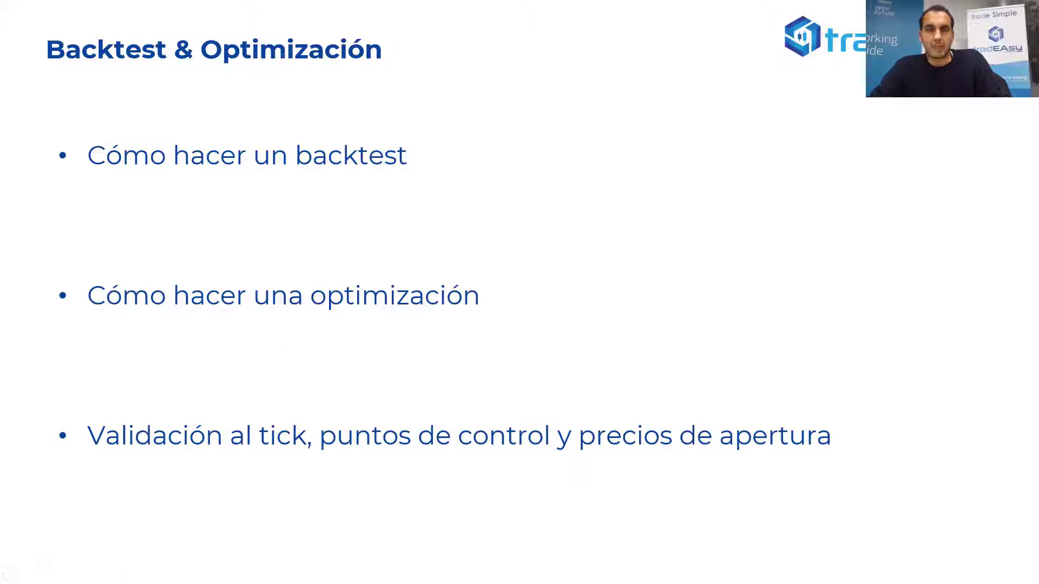
{"action": "key", "text": "alt+Tab"}
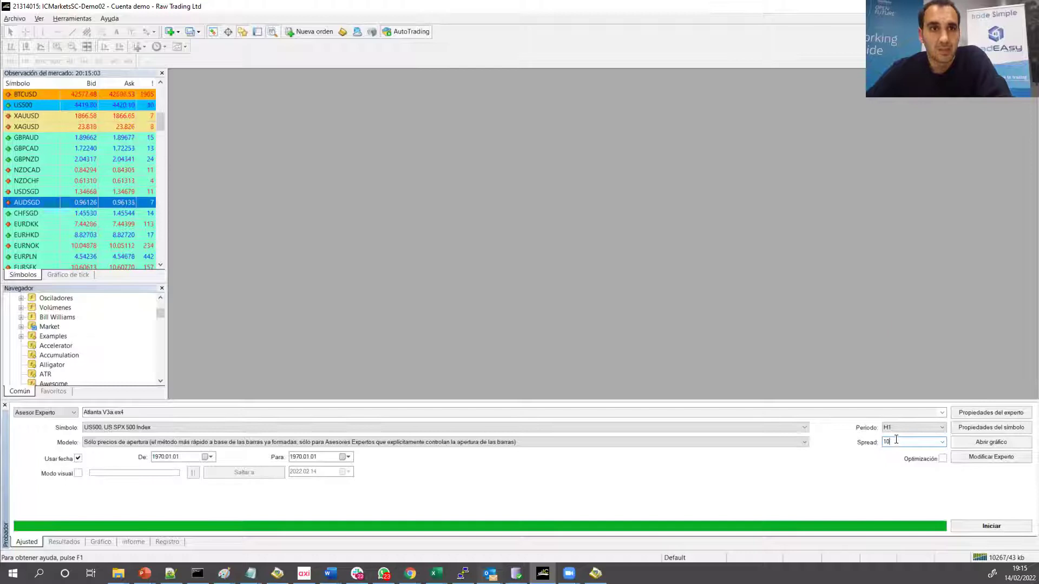
Check the US500 spread in the market watch and set the backtest spread to 120.
{"action": "left_click", "coordinate": [36, 109]}
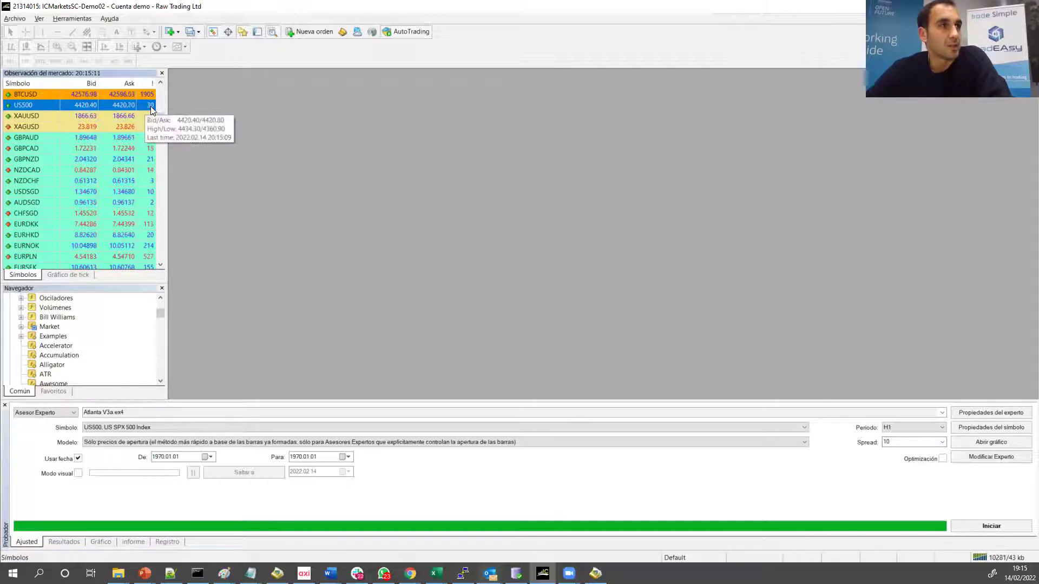
{"action": "double_click", "coordinate": [886, 442]}
{"action": "type", "text": "100"}
{"action": "key", "text": "BackSpace"}
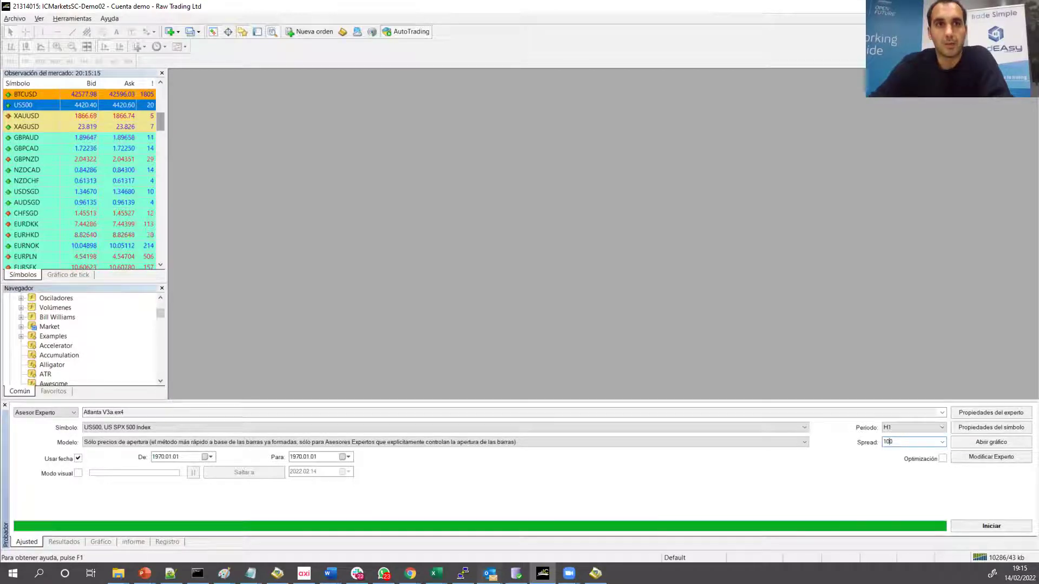
{"action": "type", "text": "2"}
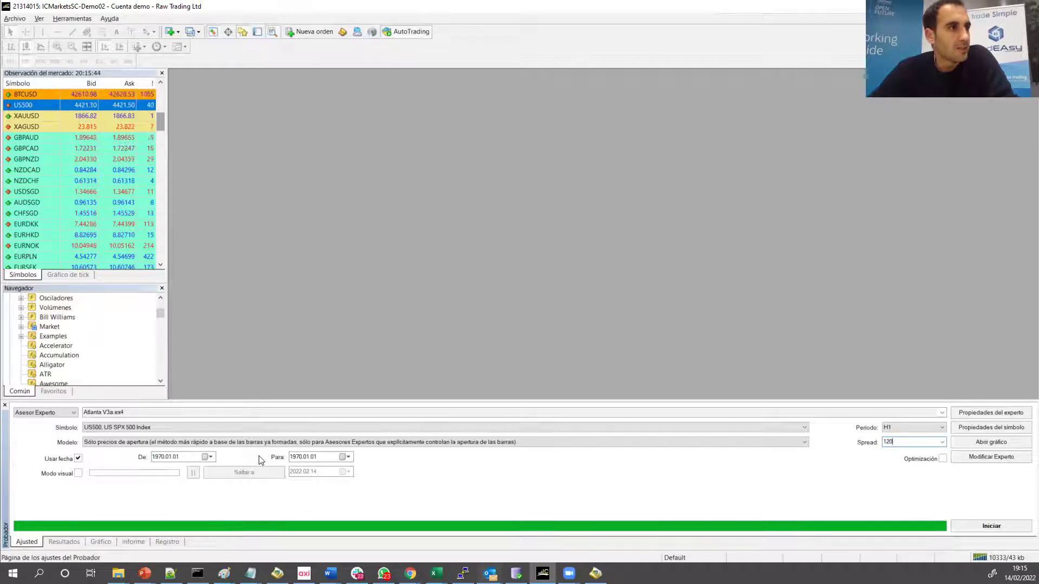
Set the backtest's start date to 2022.01.01, and turn off the date-range restriction.
{"action": "left_click", "coordinate": [156, 459]}
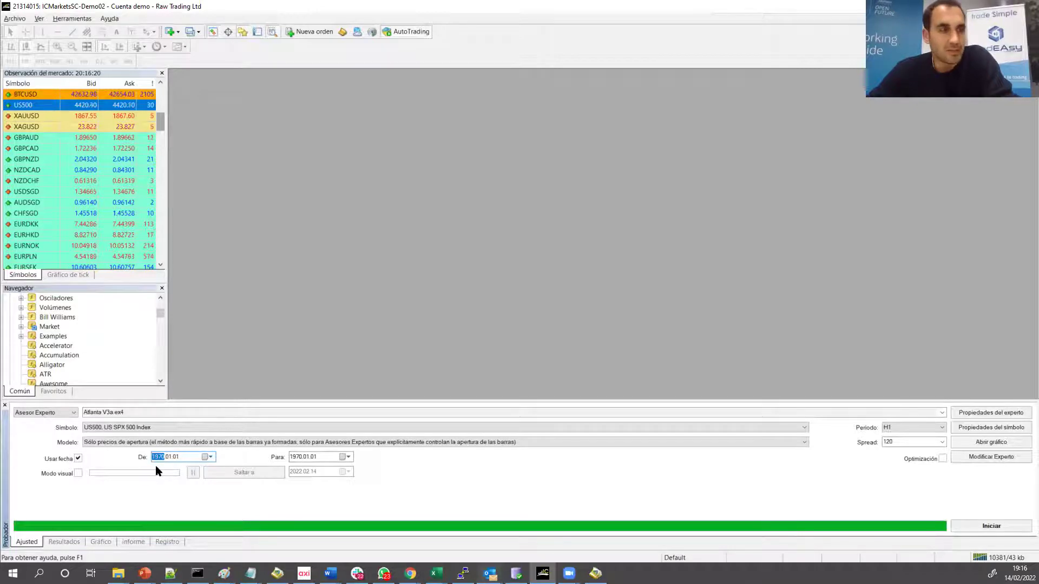
{"action": "left_click", "coordinate": [78, 459]}
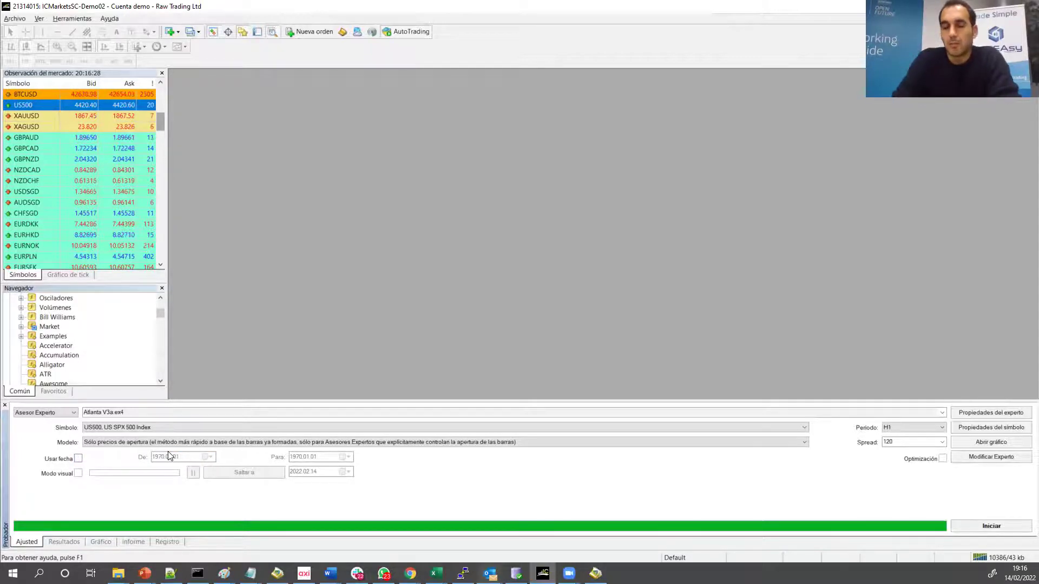
{"action": "left_click", "coordinate": [78, 458]}
{"action": "left_click", "coordinate": [155, 457]}
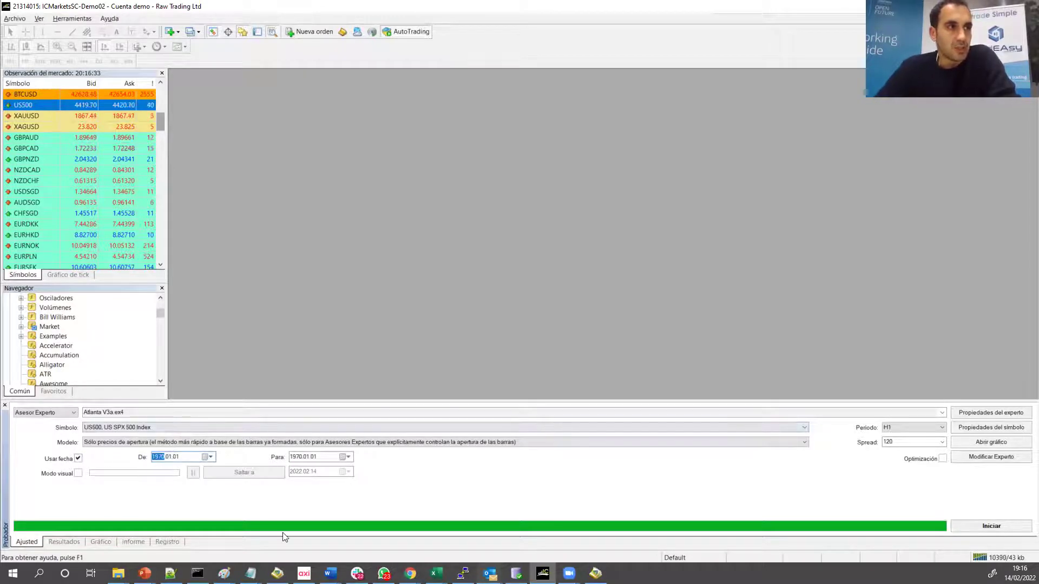
{"action": "type", "text": "2022"}
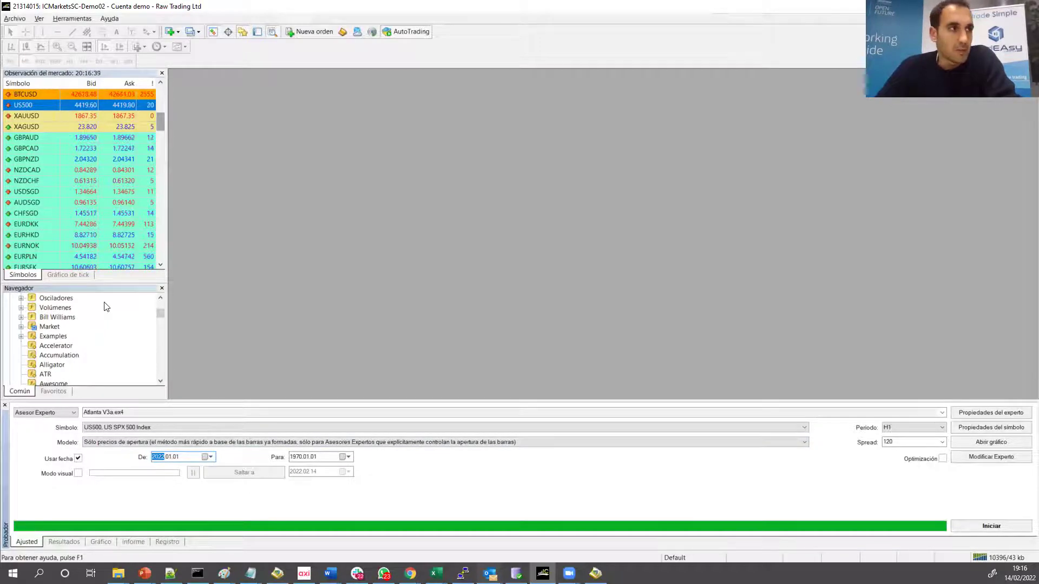
{"action": "left_click", "coordinate": [78, 459]}
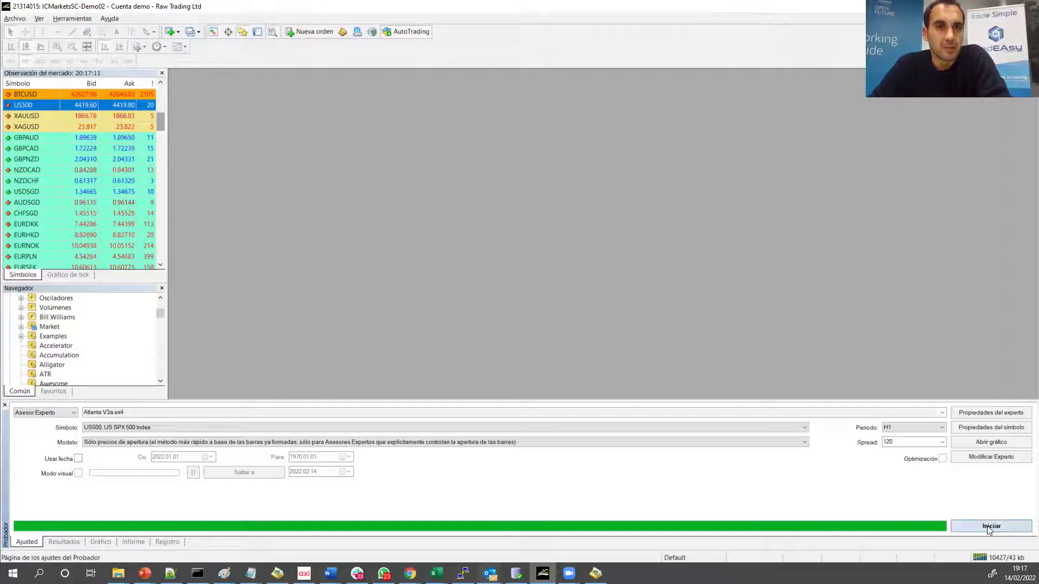
Enable visual mode, start the Atlanta V3a backtest on US500, and maximize its visual chart.
{"action": "left_click", "coordinate": [78, 474]}
{"action": "mouse_move", "coordinate": [160, 478]}
{"action": "left_mouse_down"}
{"action": "mouse_move", "coordinate": [172, 478]}
{"action": "mouse_move", "coordinate": [159, 478]}
{"action": "left_mouse_up"}
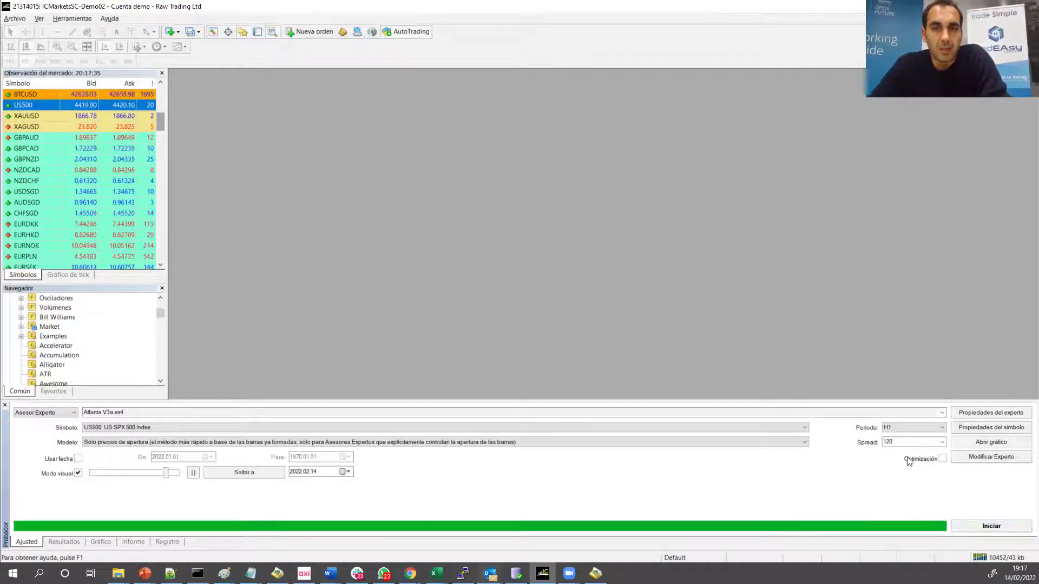
{"action": "left_click", "coordinate": [975, 526]}
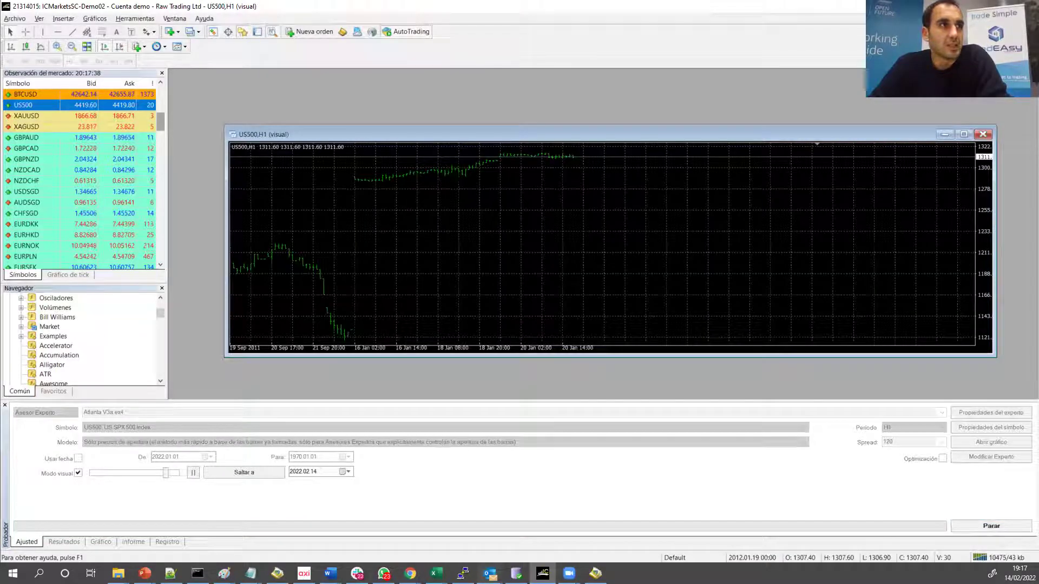
{"action": "left_click", "coordinate": [964, 136]}
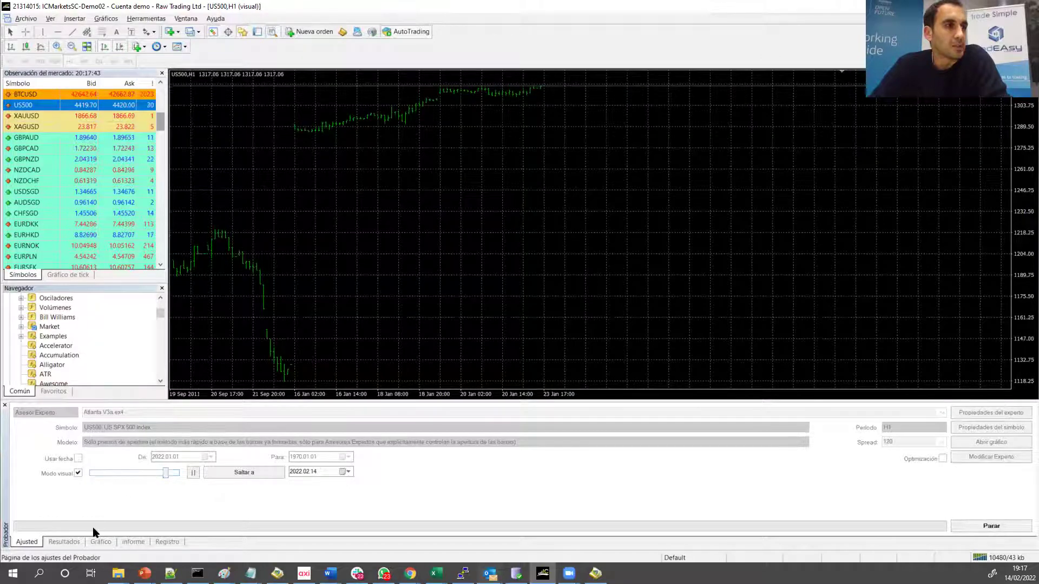
Speed up the visual playback, and pause it in March 2012 to examine the first buy trades on the chart.
{"action": "left_click_drag", "start_coordinate": [165, 473], "coordinate": [173, 472]}
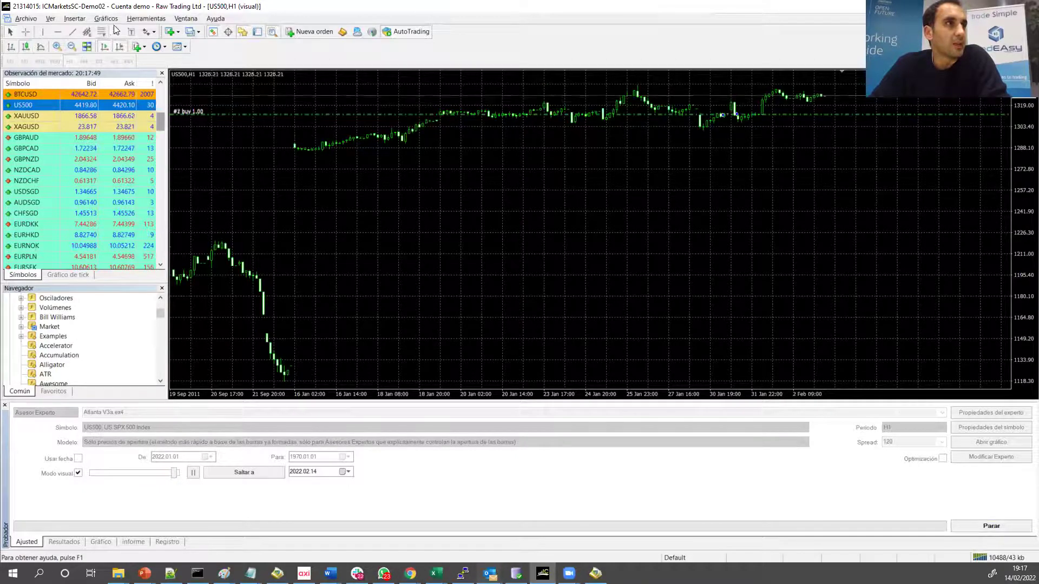
{"action": "left_click", "coordinate": [58, 46]}
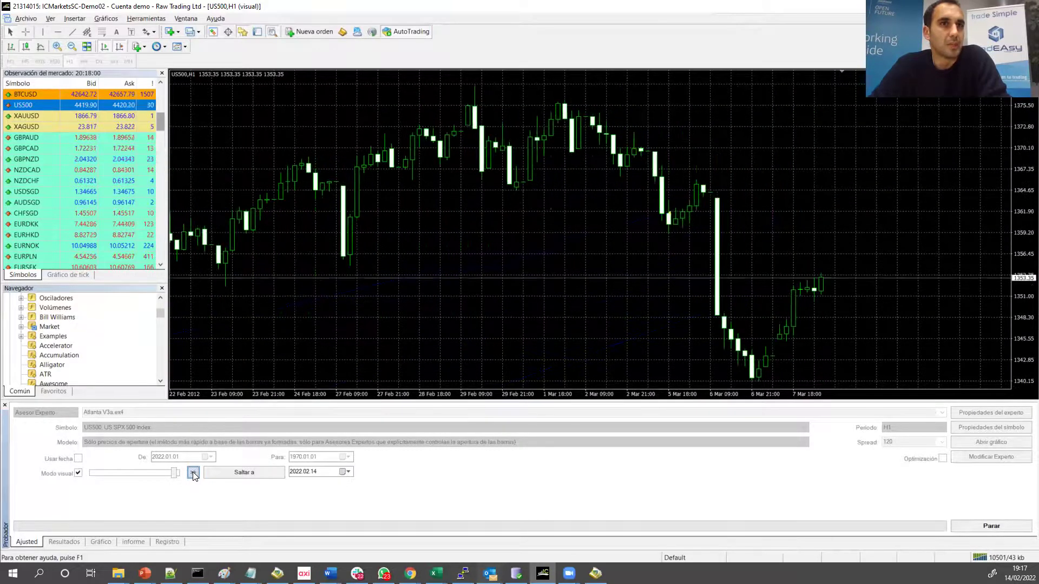
{"action": "left_click", "coordinate": [193, 474]}
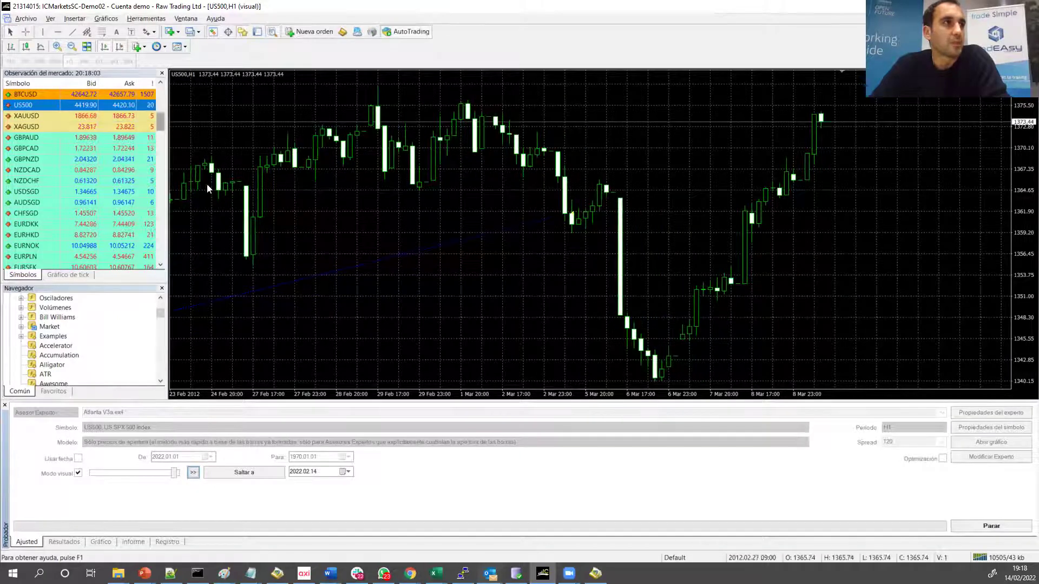
{"action": "left_click", "coordinate": [70, 49]}
{"action": "scroll", "coordinate": [324, 317], "scroll_direction": "down", "scroll_amount": 5}
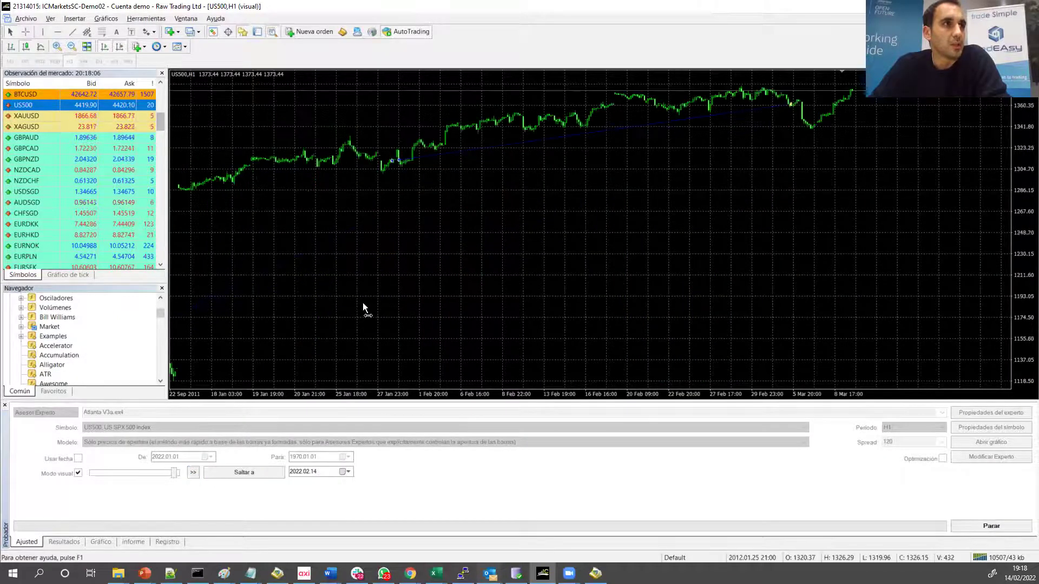
{"action": "scroll", "coordinate": [422, 297], "scroll_direction": "up", "scroll_amount": 2}
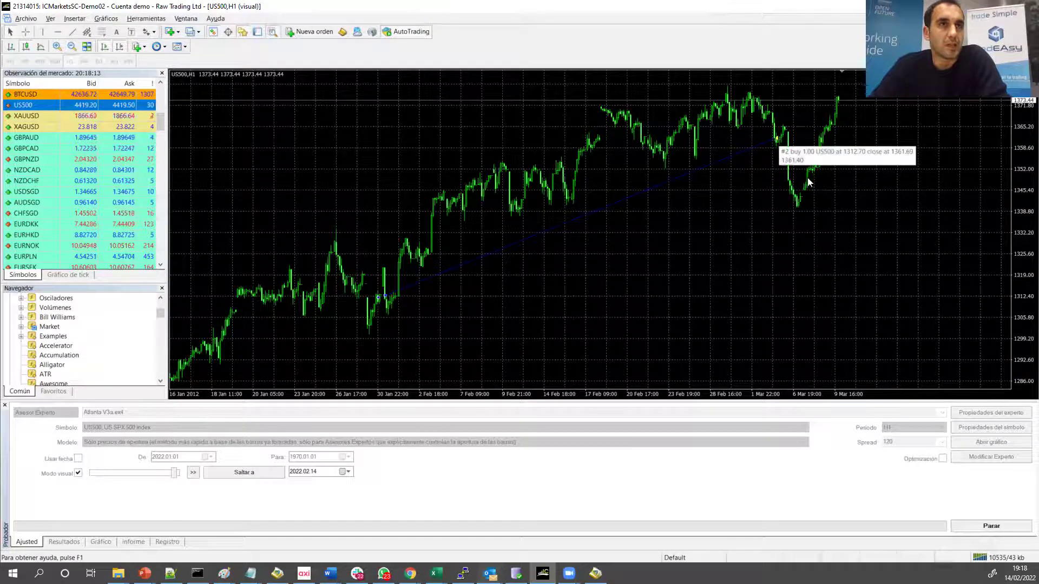
Resume the visual backtest and pause it again in late August 2018.
{"action": "left_click", "coordinate": [192, 473]}
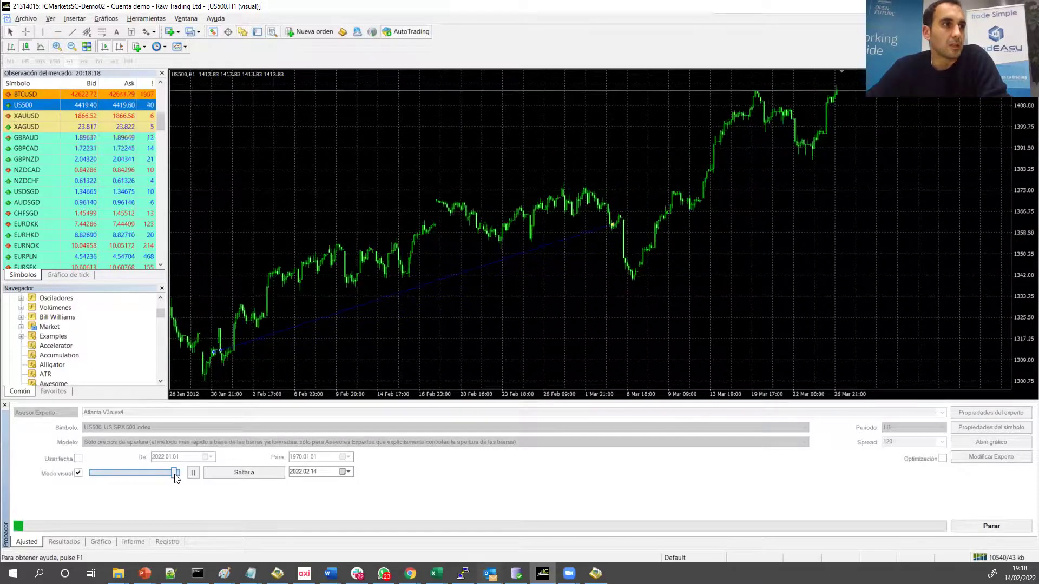
{"action": "mouse_move", "coordinate": [174, 474]}
{"action": "left_mouse_down"}
{"action": "mouse_move", "coordinate": [125, 482]}
{"action": "mouse_move", "coordinate": [175, 475]}
{"action": "left_mouse_up"}
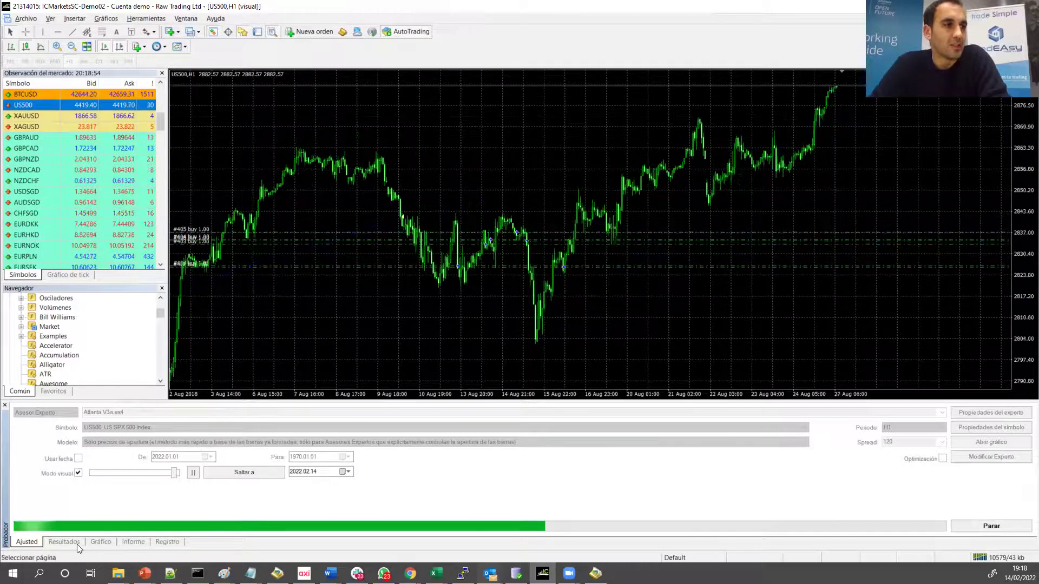
{"action": "left_click", "coordinate": [194, 473]}
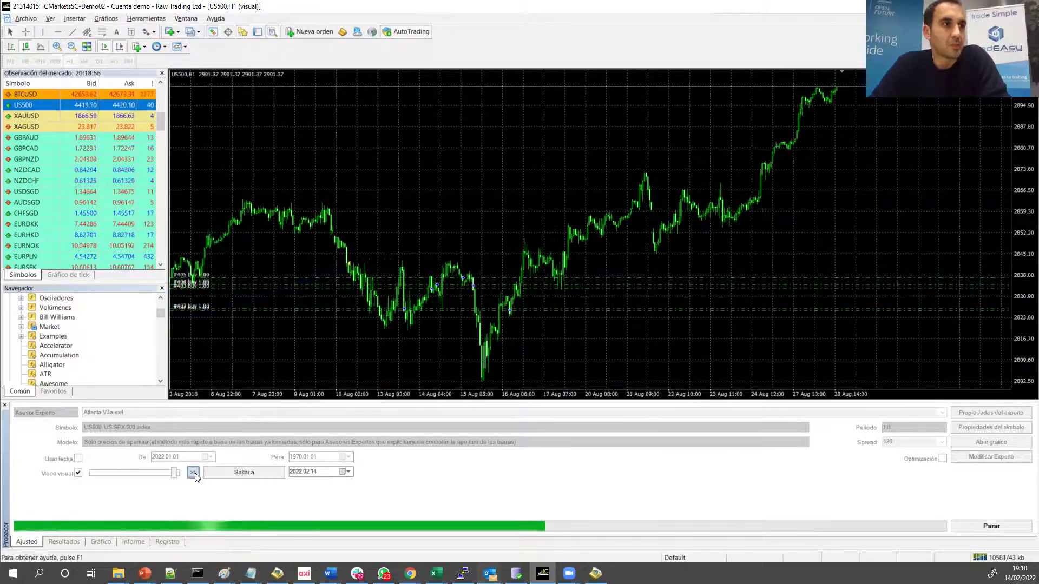
Examine the opening buy and close orders in the backtest results, including their times, prices, profits and balance.
{"action": "left_click", "coordinate": [63, 541]}
{"action": "left_click", "coordinate": [132, 472]}
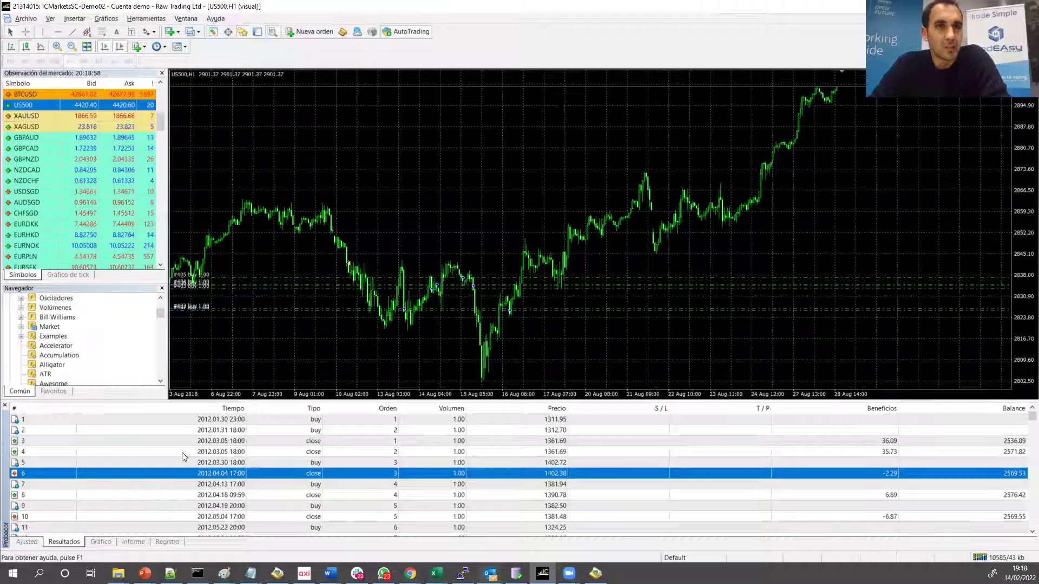
{"action": "scroll", "coordinate": [208, 464], "scroll_direction": "down", "scroll_amount": 1}
{"action": "scroll", "coordinate": [208, 464], "scroll_direction": "up", "scroll_amount": 1}
{"action": "left_click", "coordinate": [226, 422]}
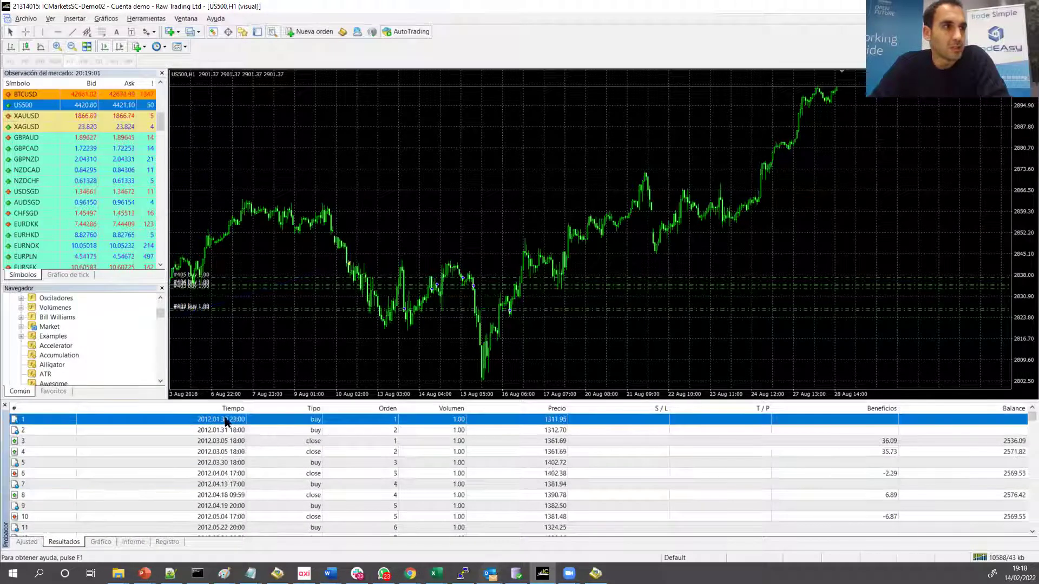
{"action": "left_click", "coordinate": [287, 431]}
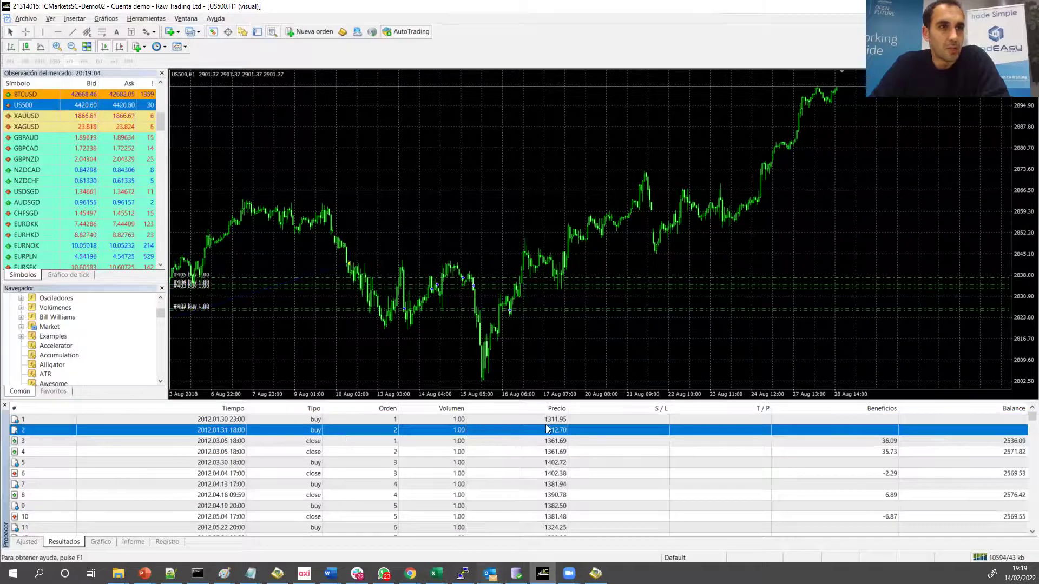
{"action": "left_click", "coordinate": [387, 444]}
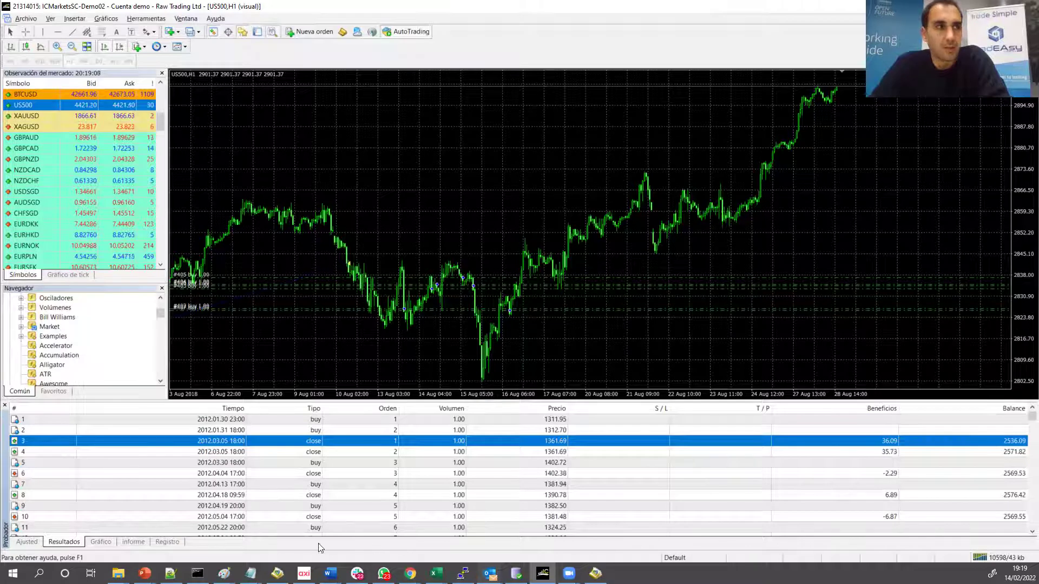
Review the paused backtest's balance graph, report and log of opened and closed orders.
{"action": "left_click", "coordinate": [101, 542]}
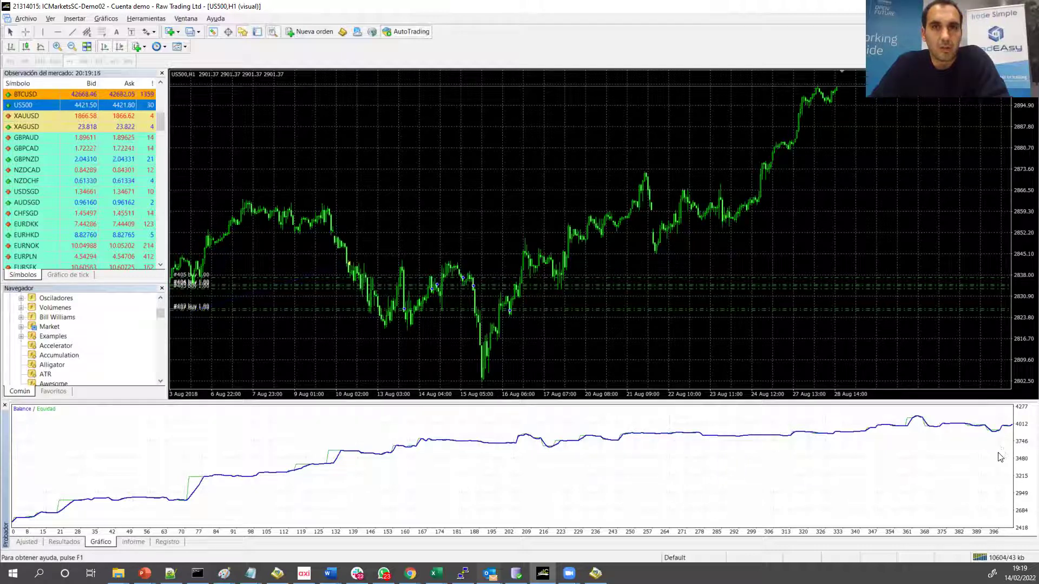
{"action": "left_click", "coordinate": [132, 542]}
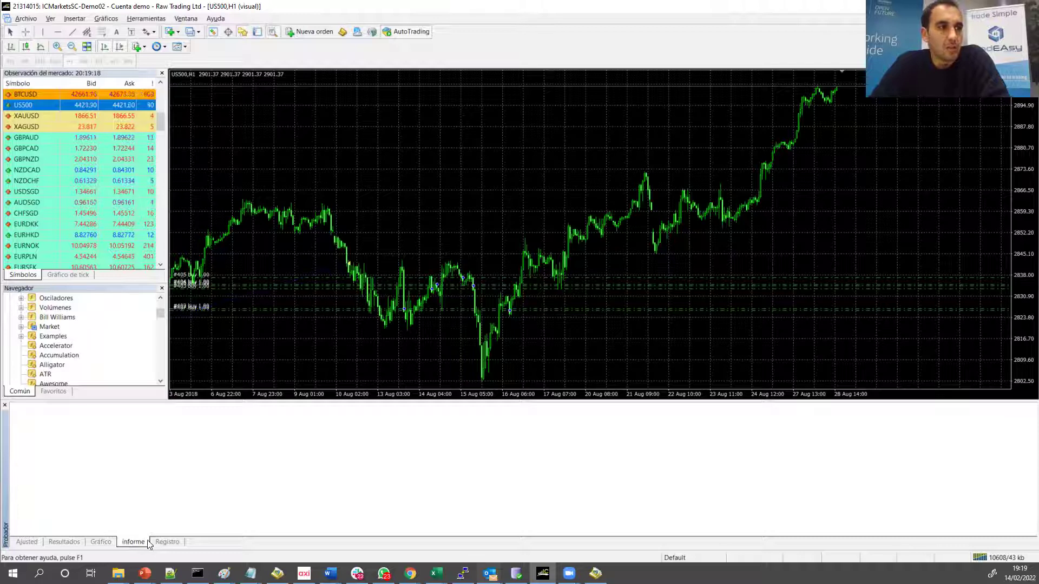
{"action": "left_click", "coordinate": [178, 542]}
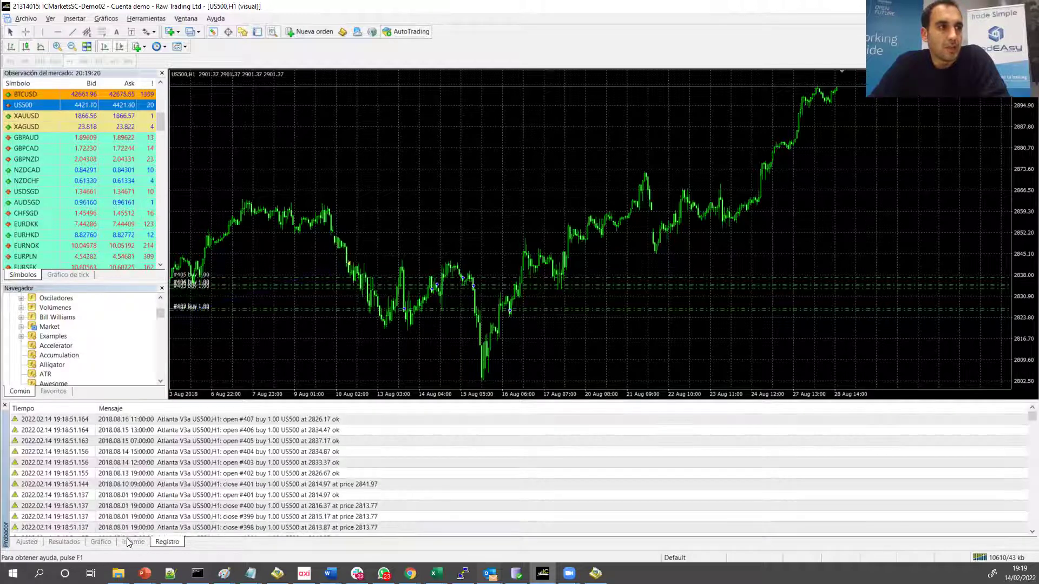
{"action": "left_click", "coordinate": [222, 442]}
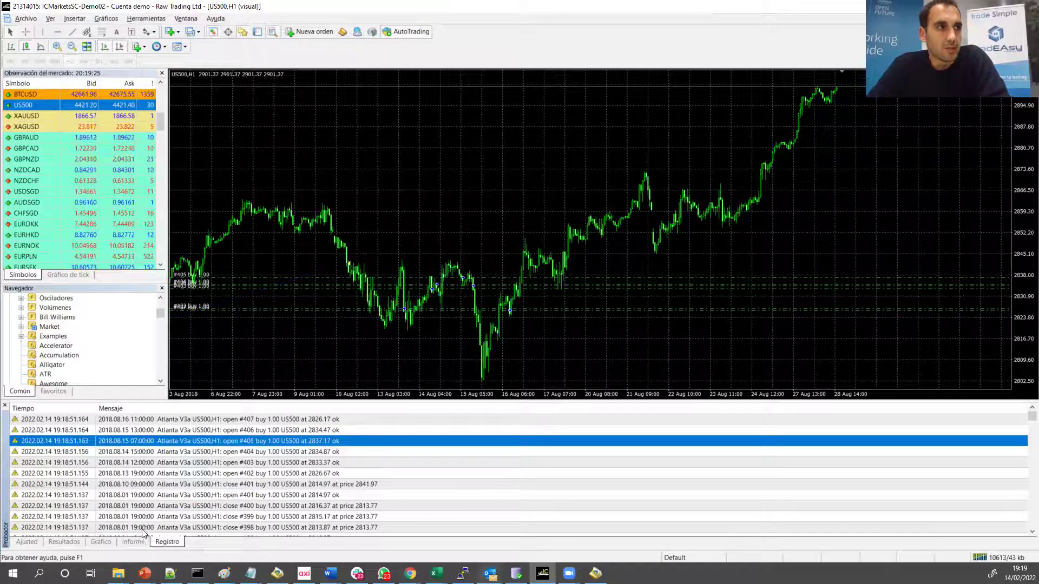
{"action": "left_click", "coordinate": [133, 543]}
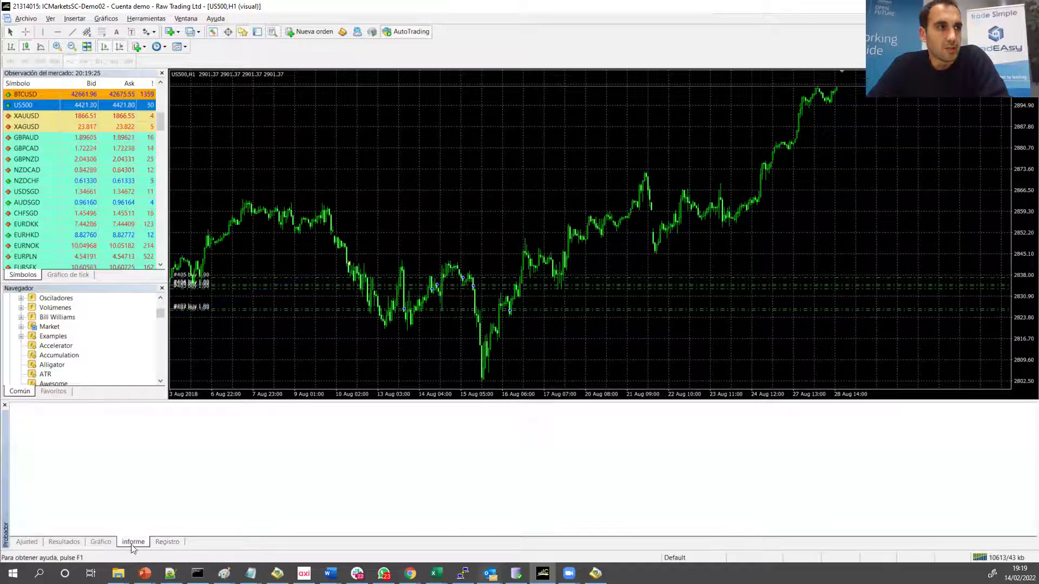
Resume the paused visual backtest and let it run to completion on data up to 14 February 2022.
{"action": "left_click", "coordinate": [28, 543]}
{"action": "left_click", "coordinate": [193, 473]}
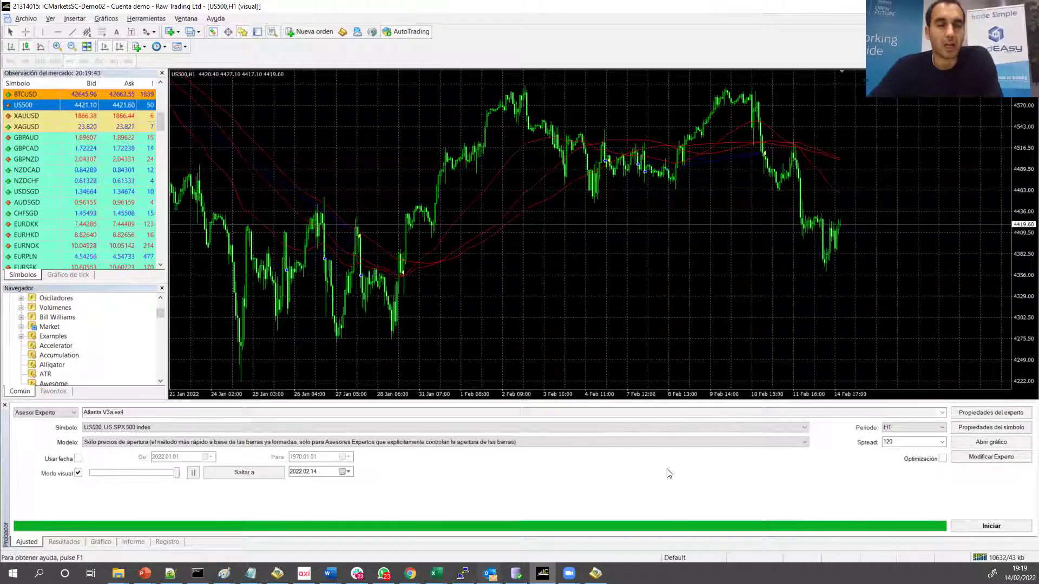
Examine the trades and moving averages on the finished chart back to September 2021, and view the final balance graph.
{"action": "scroll", "coordinate": [704, 244], "scroll_direction": "up", "scroll_amount": 5}
{"action": "scroll", "coordinate": [686, 248], "scroll_direction": "up", "scroll_amount": 5}
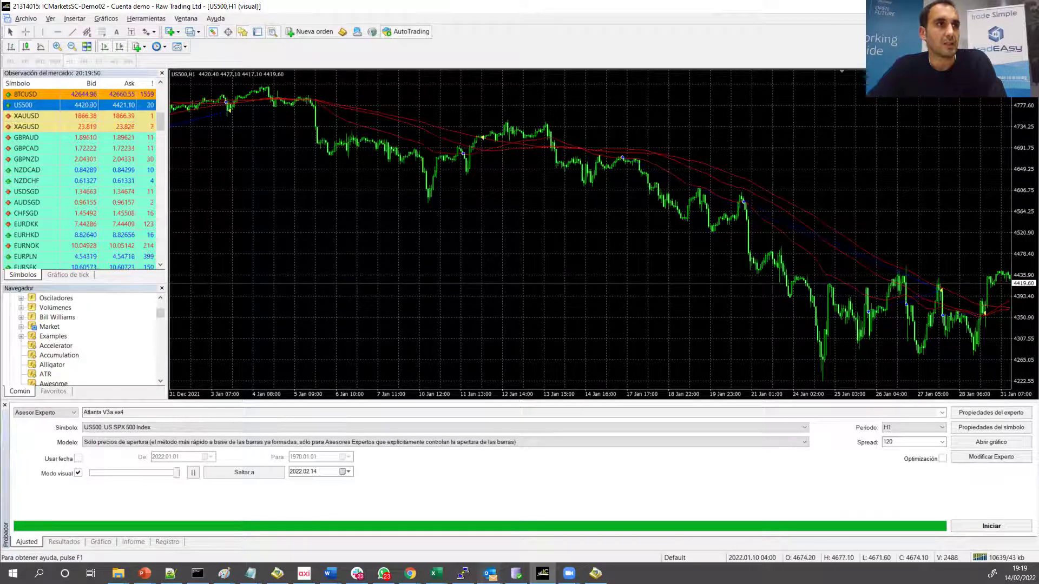
{"action": "mouse_move", "coordinate": [408, 148]}
{"action": "scroll", "coordinate": [516, 186], "scroll_direction": "up", "scroll_amount": 15}
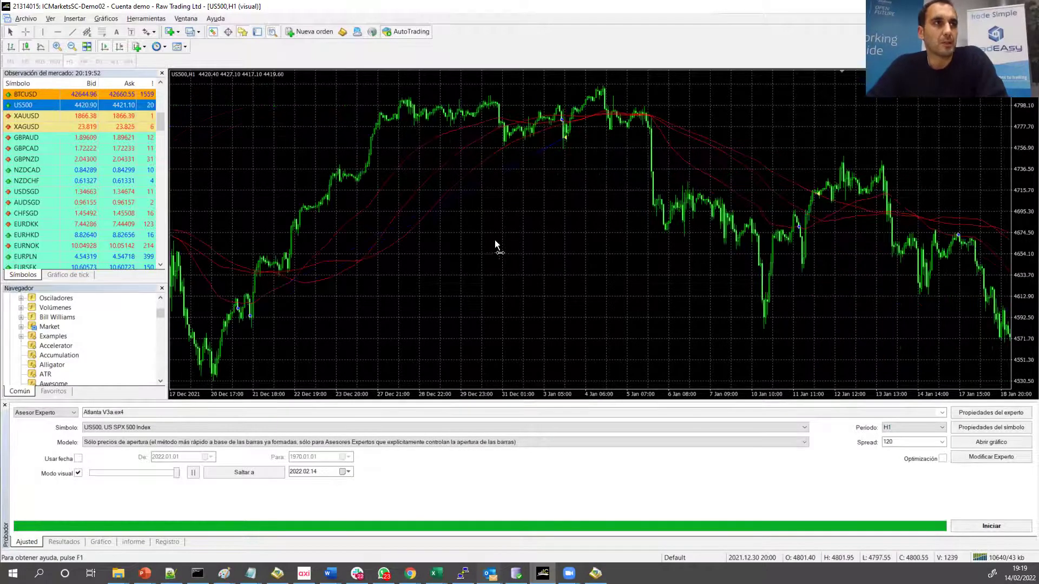
{"action": "scroll", "coordinate": [662, 217], "scroll_direction": "up", "scroll_amount": 12}
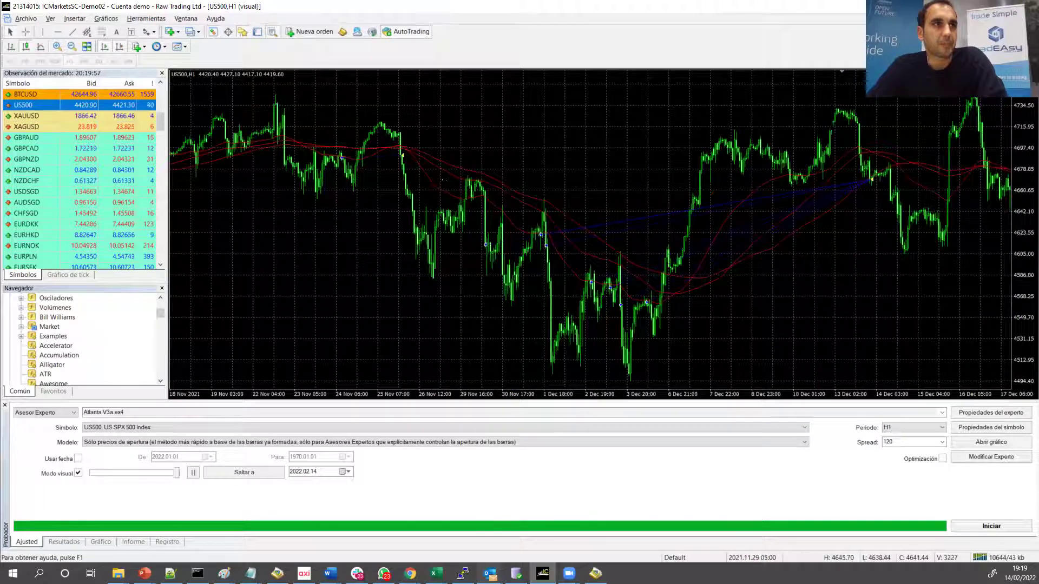
{"action": "scroll", "coordinate": [602, 216], "scroll_direction": "up", "scroll_amount": 8}
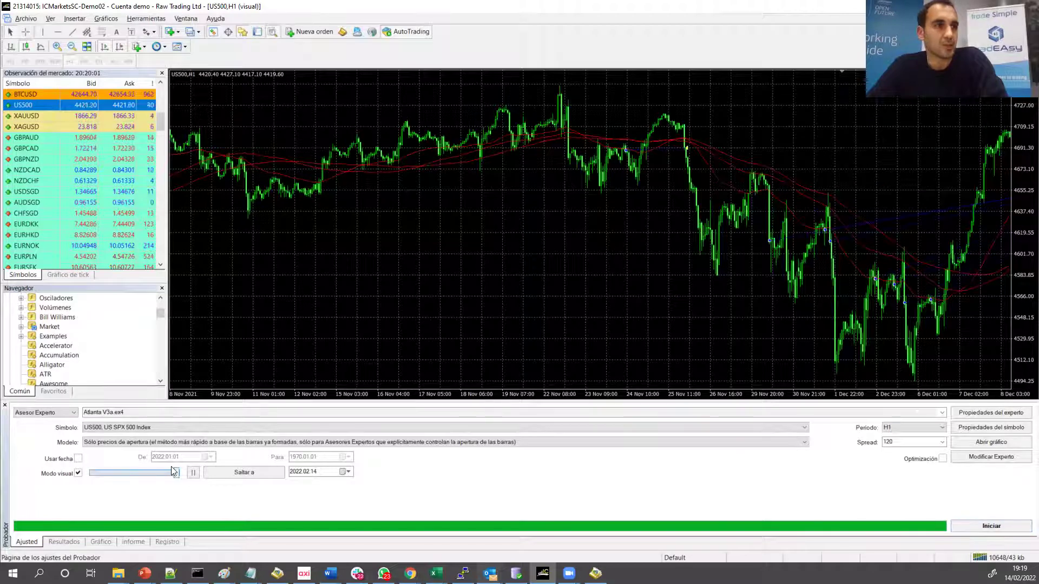
{"action": "left_click_drag", "start_coordinate": [176, 474], "coordinate": [174, 475]}
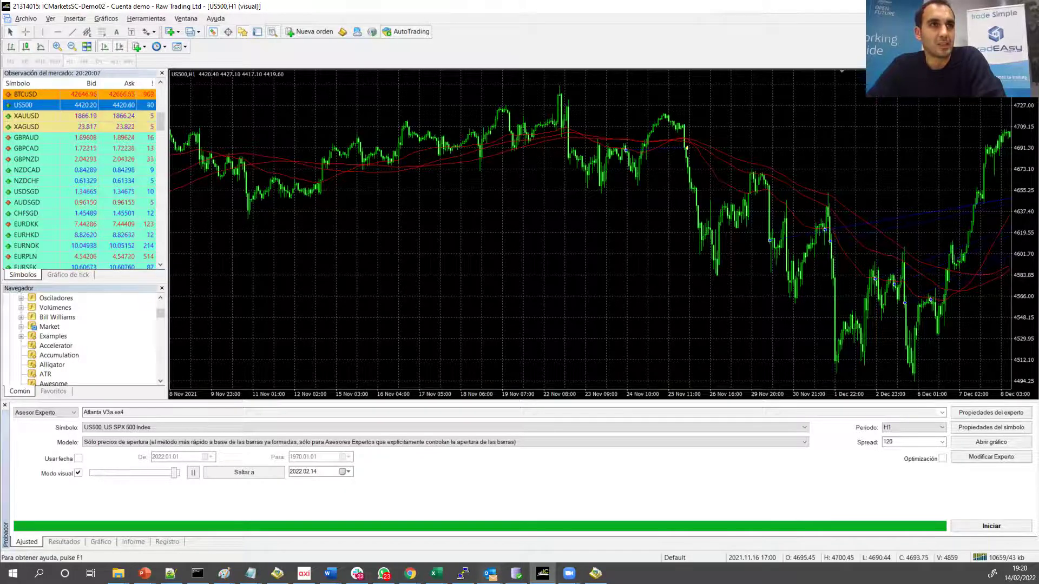
{"action": "left_click_drag", "start_coordinate": [539, 297], "coordinate": [812, 267]}
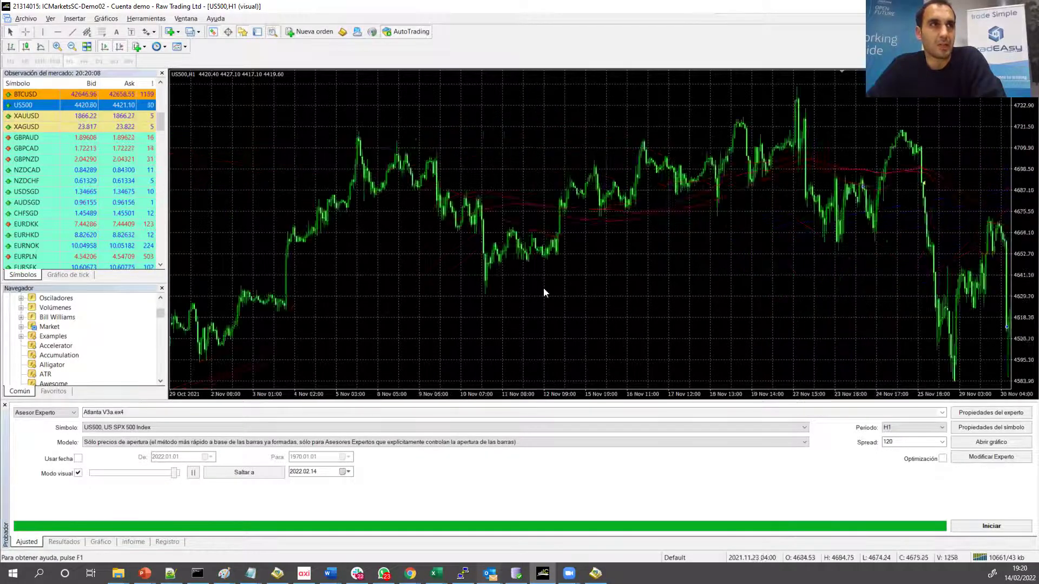
{"action": "left_click_drag", "start_coordinate": [425, 222], "coordinate": [500, 290]}
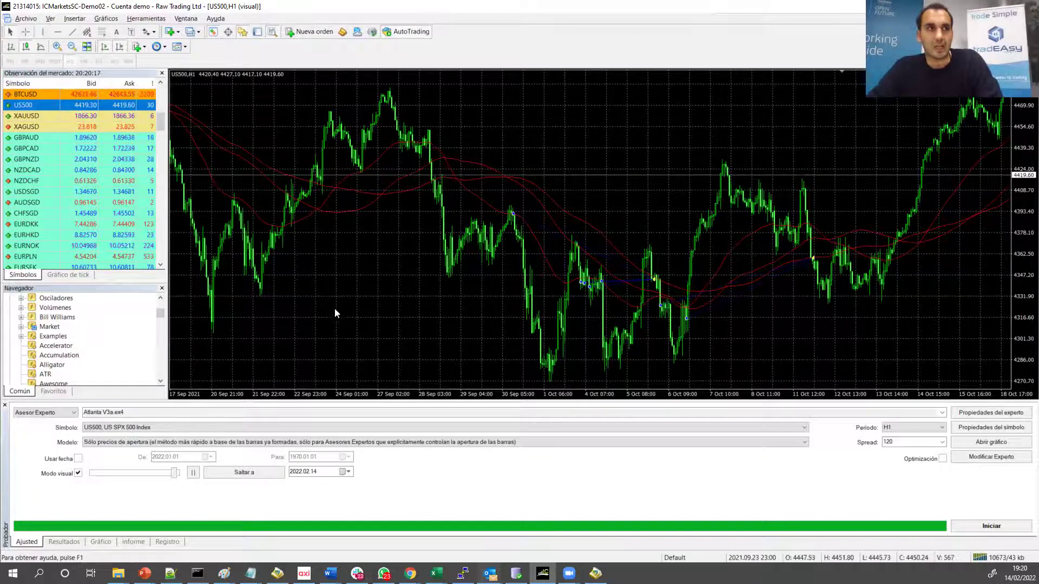
{"action": "scroll", "coordinate": [716, 212], "scroll_direction": "down", "scroll_amount": 10}
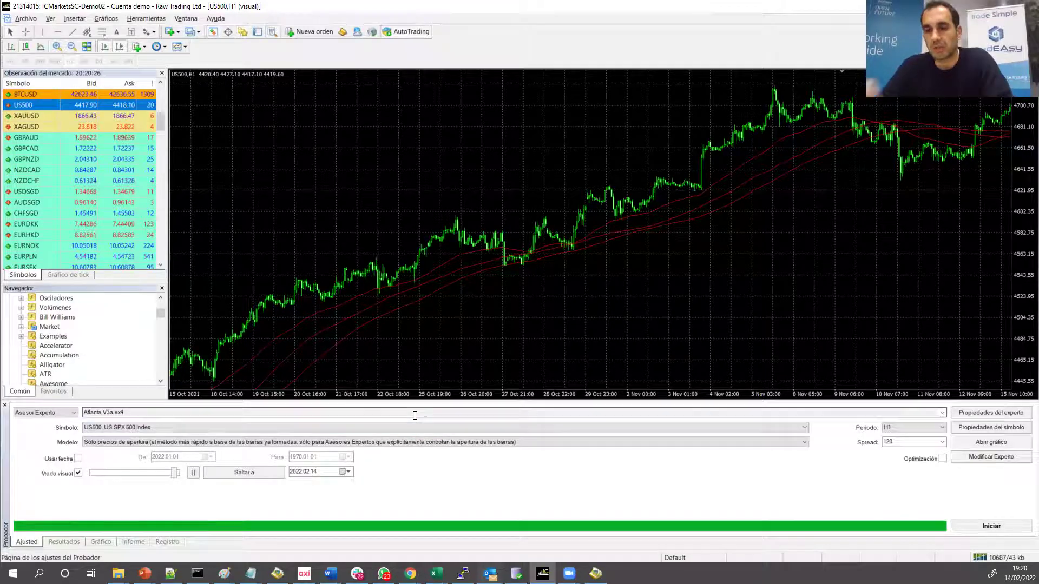
{"action": "left_click", "coordinate": [102, 541]}
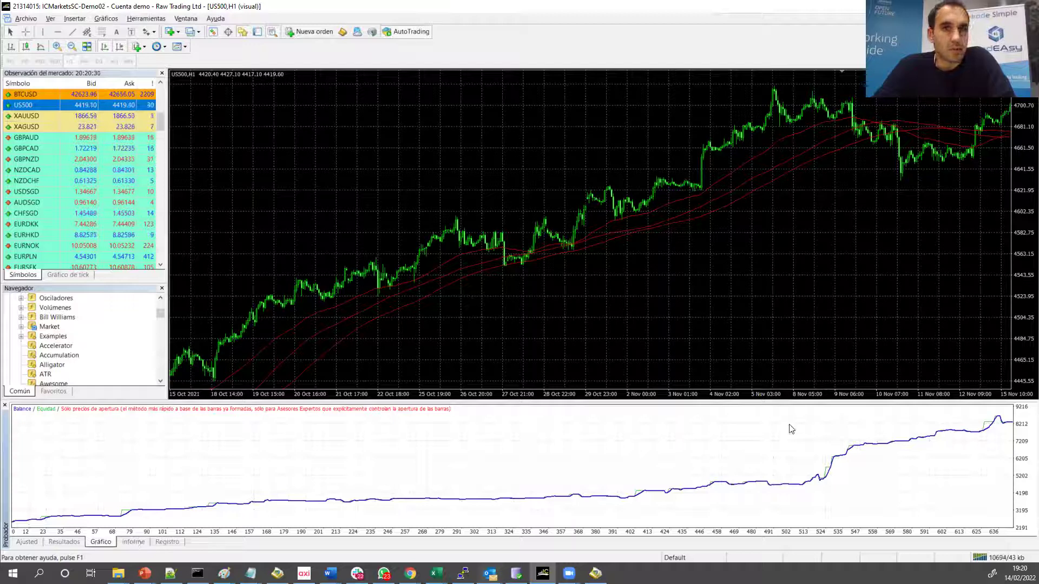
Enlarge the tester pane and review the finished backtest's report statistics and balance graph.
{"action": "left_click", "coordinate": [129, 541]}
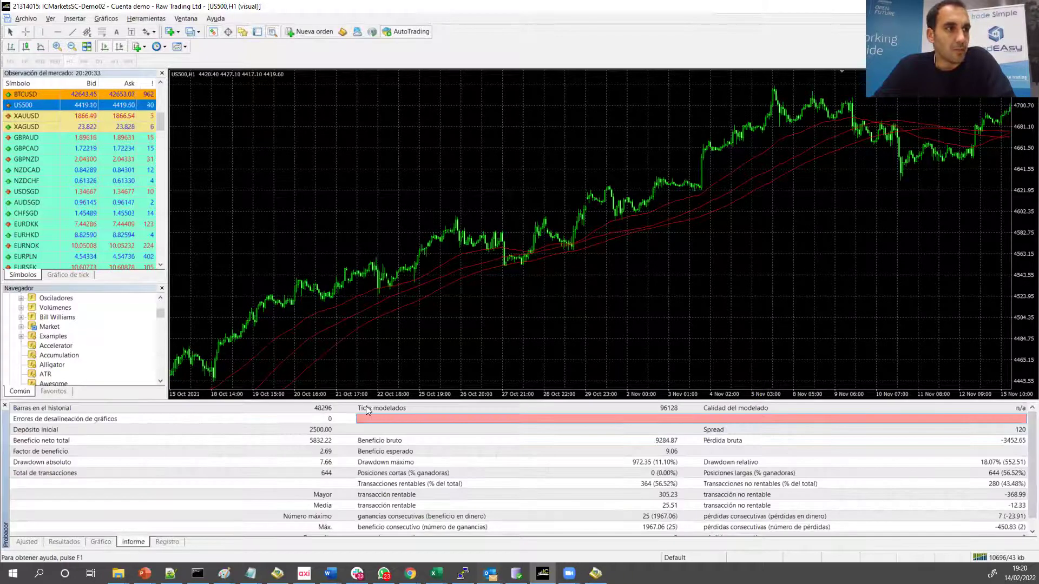
{"action": "left_click_drag", "start_coordinate": [368, 401], "coordinate": [368, 316]}
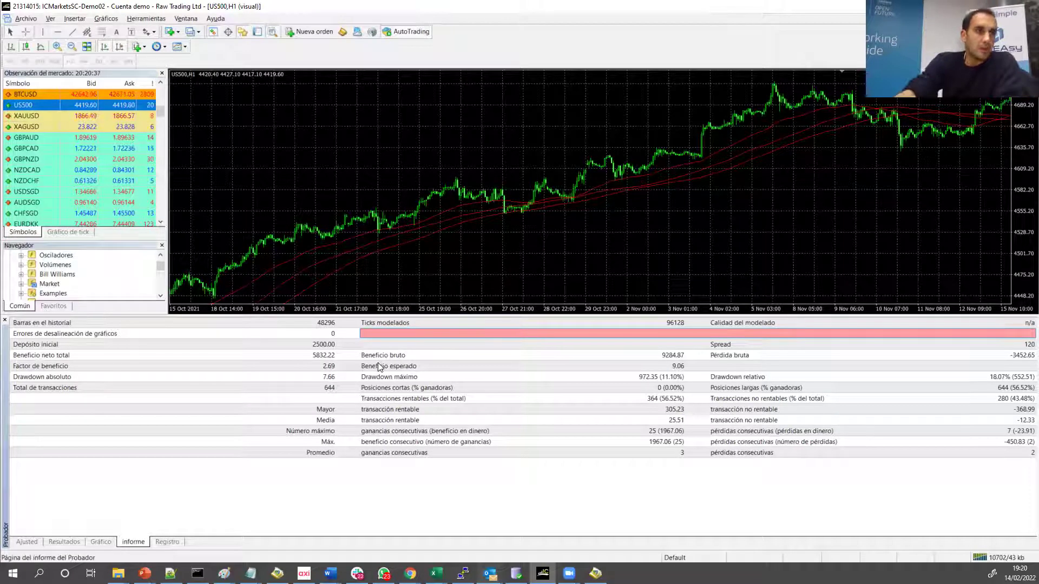
{"action": "left_click", "coordinate": [144, 573]}
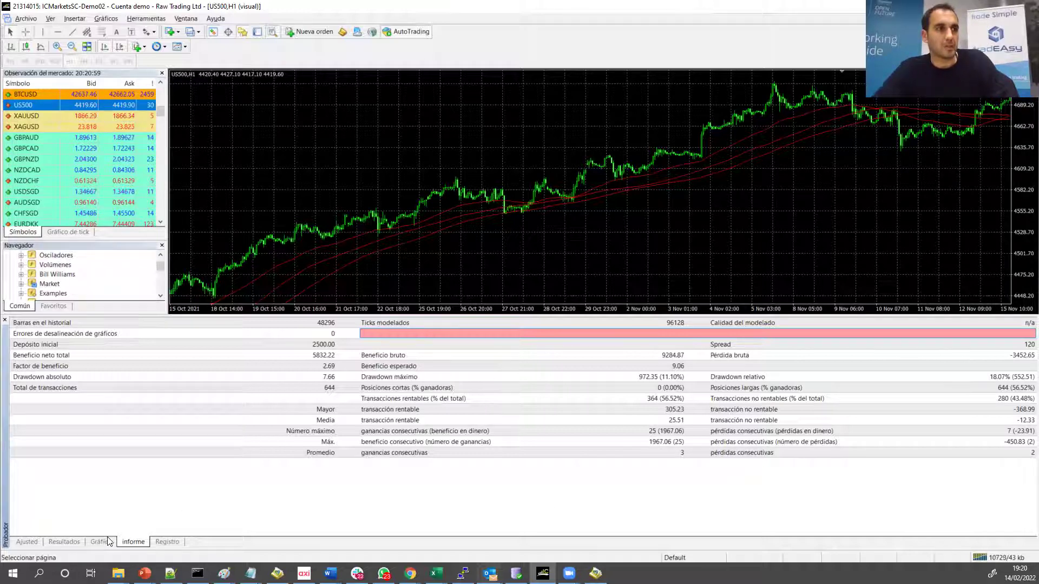
{"action": "left_click_drag", "start_coordinate": [384, 316], "coordinate": [389, 329]}
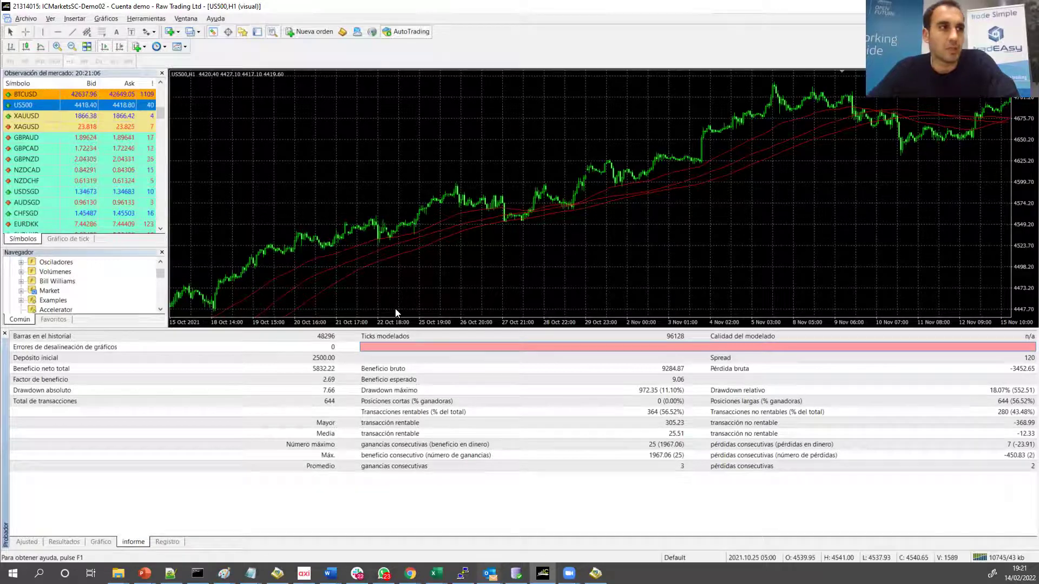
{"action": "left_click", "coordinate": [102, 542]}
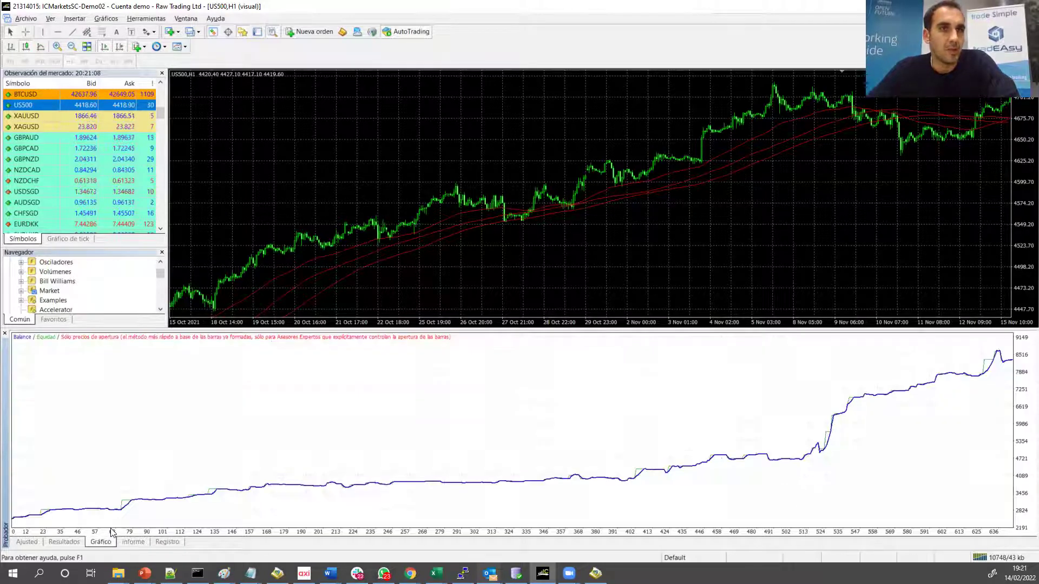
Examine the backtest's buy and close orders from January 2012 to August 2013, and return to the balance graph.
{"action": "left_click", "coordinate": [76, 543]}
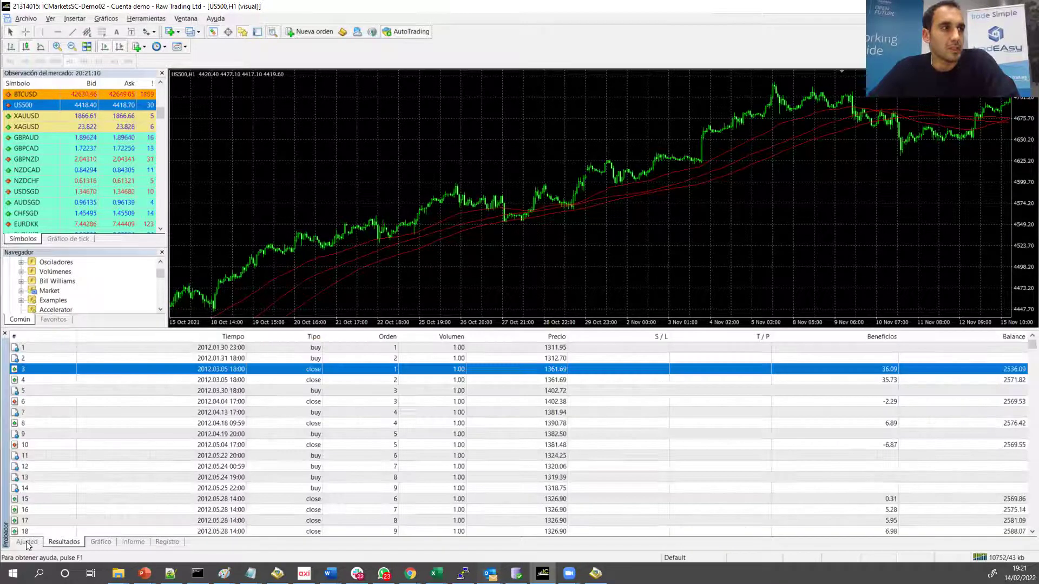
{"action": "scroll", "coordinate": [232, 460], "scroll_direction": "down", "scroll_amount": 20}
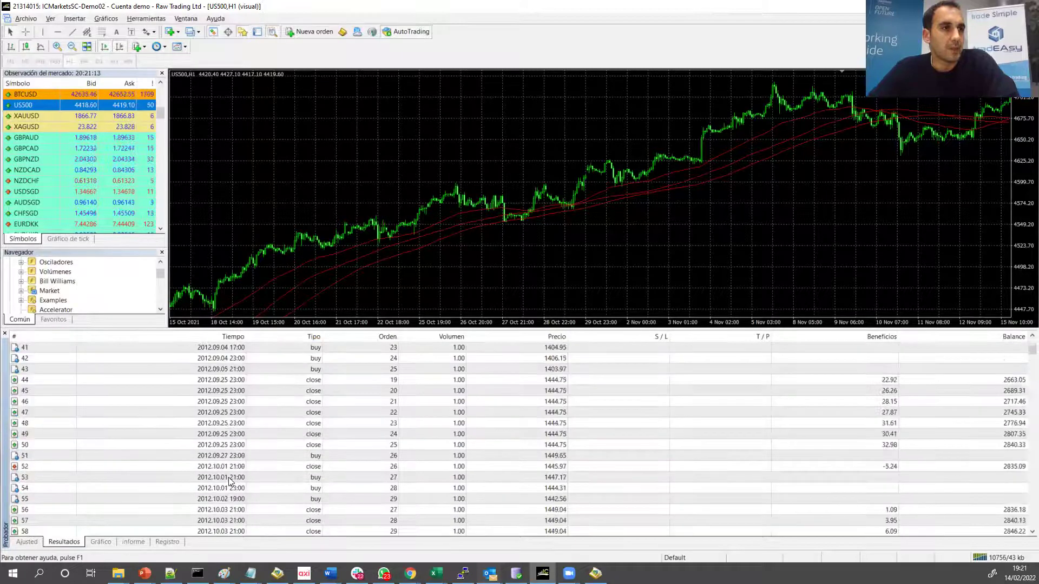
{"action": "scroll", "coordinate": [162, 493], "scroll_direction": "down", "scroll_amount": 9}
{"action": "left_click", "coordinate": [197, 435]}
{"action": "scroll", "coordinate": [190, 465], "scroll_direction": "down", "scroll_amount": 3}
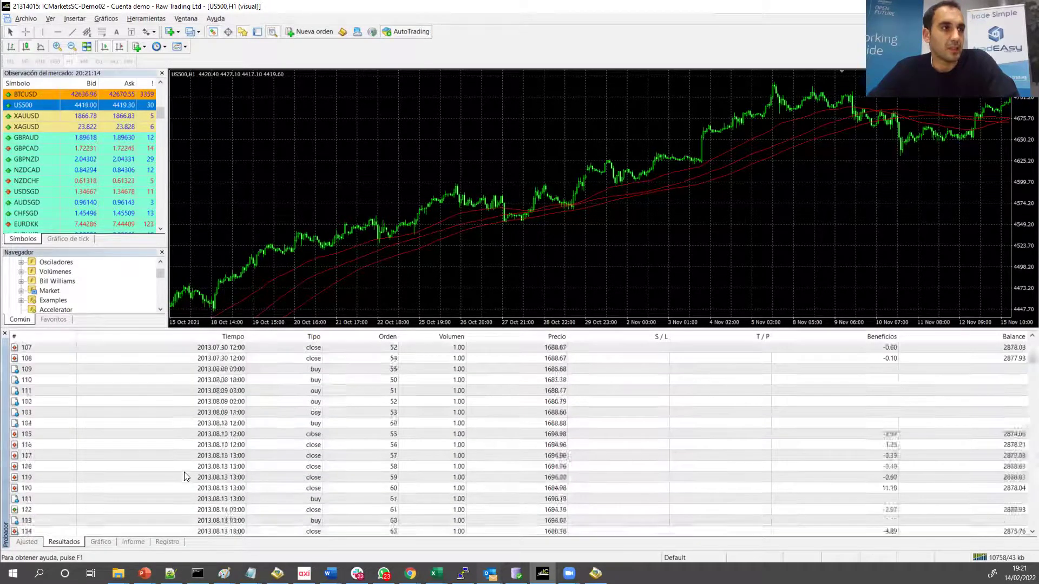
{"action": "left_click", "coordinate": [184, 476]}
{"action": "scroll", "coordinate": [180, 465], "scroll_direction": "down", "scroll_amount": 4}
{"action": "left_click", "coordinate": [179, 467]}
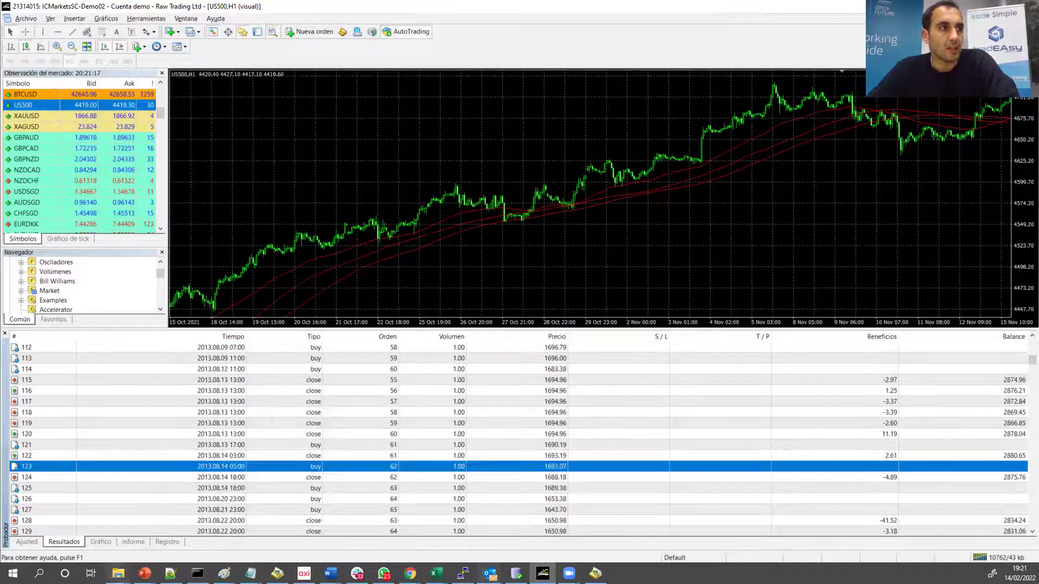
{"action": "left_click", "coordinate": [99, 542]}
Check the modelling methods offered in the tester settings, keeping the opening-prices-only model.
{"action": "left_click", "coordinate": [26, 542]}
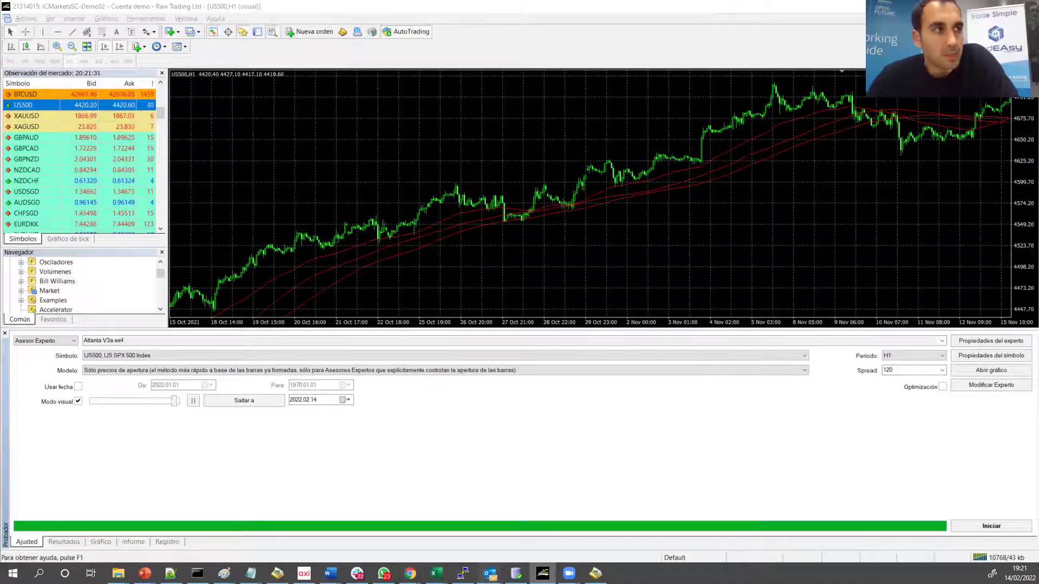
{"action": "left_click", "coordinate": [307, 372]}
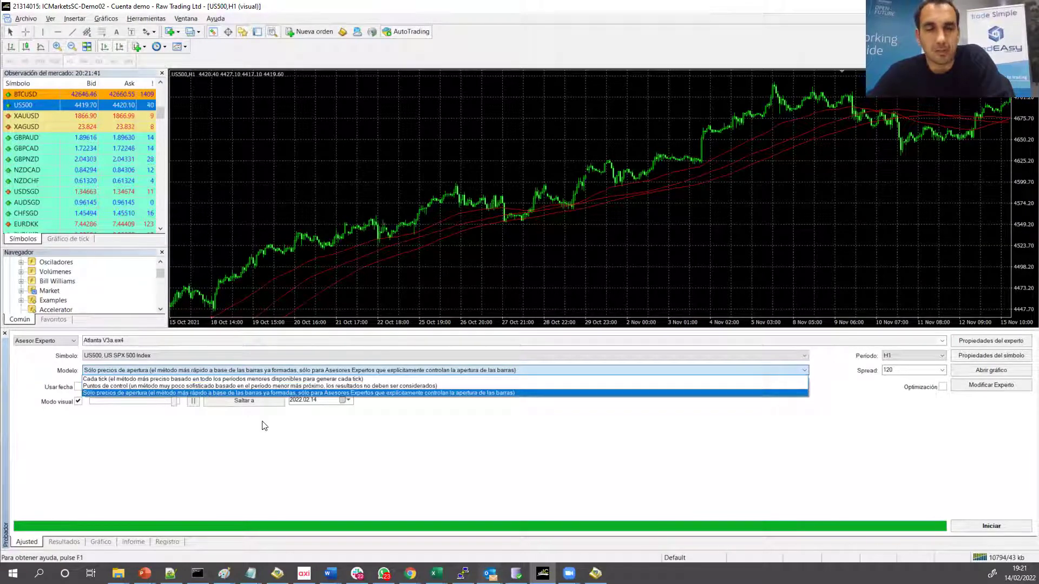
{"action": "left_click", "coordinate": [278, 469]}
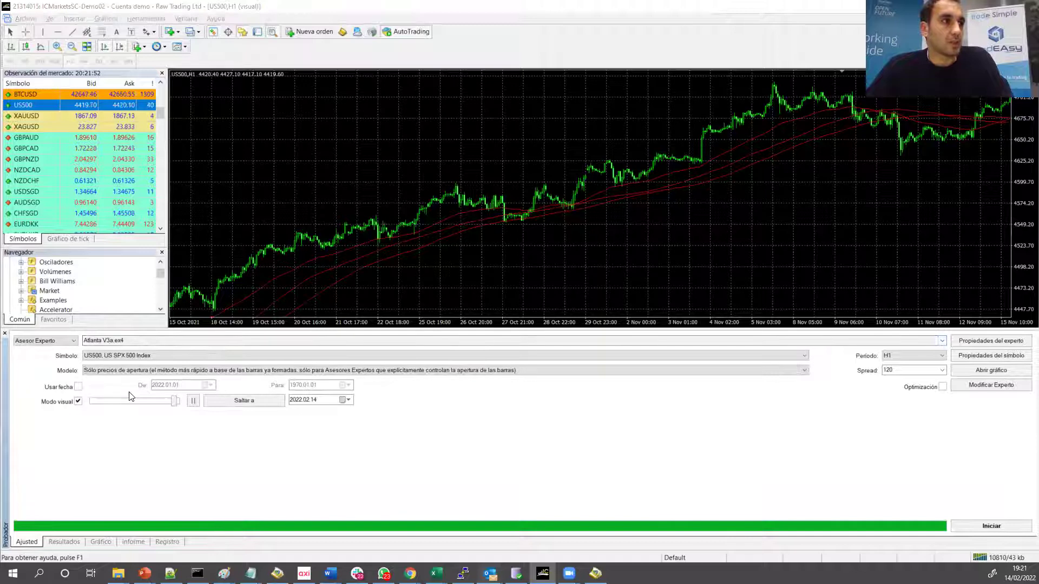
{"action": "key", "text": "alt+Tab"}
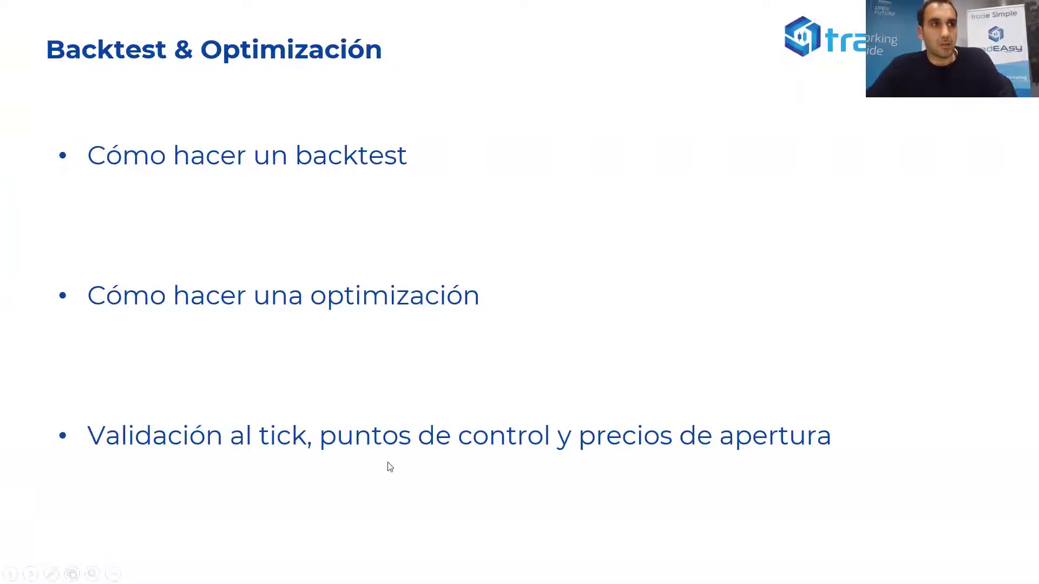
{"action": "key", "text": "alt+Tab"}
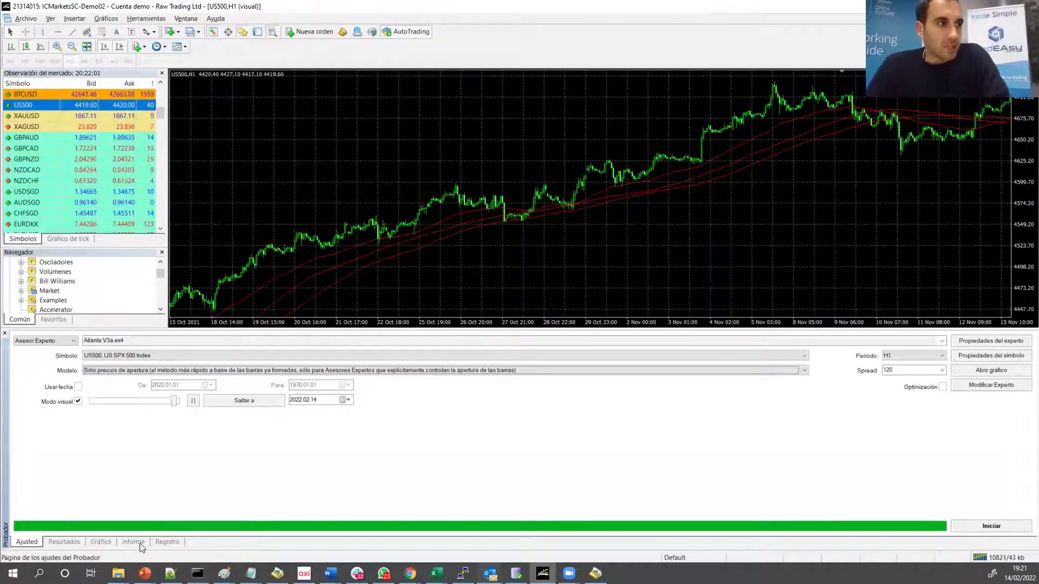
{"action": "left_click", "coordinate": [89, 542]}
{"action": "left_click", "coordinate": [63, 543]}
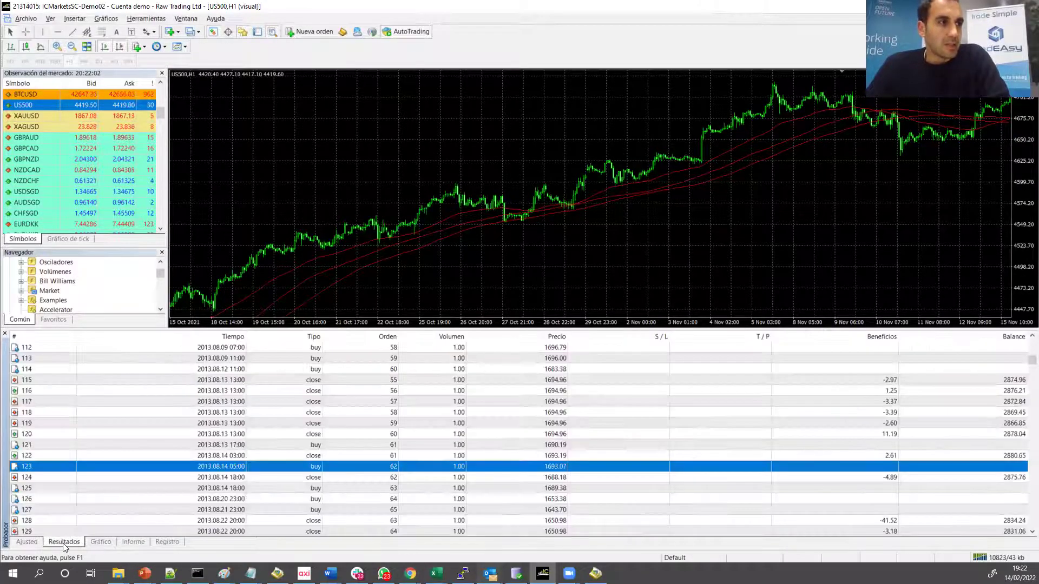
{"action": "left_click", "coordinate": [27, 542]}
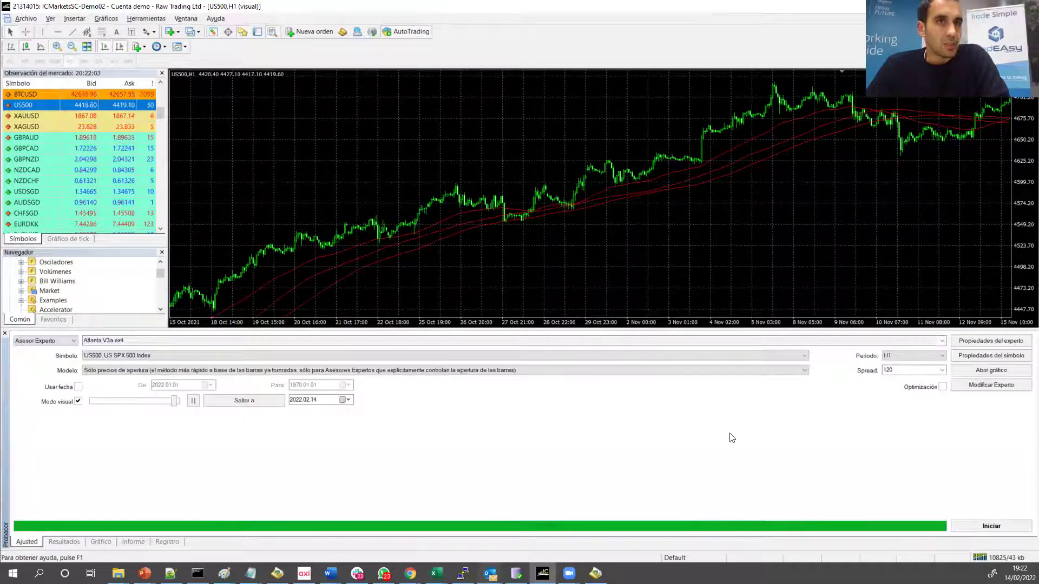
Enable optimization and mark only Media Móvil Rápida for optimization in the Atlanta V3a input parameters.
{"action": "left_click", "coordinate": [942, 387]}
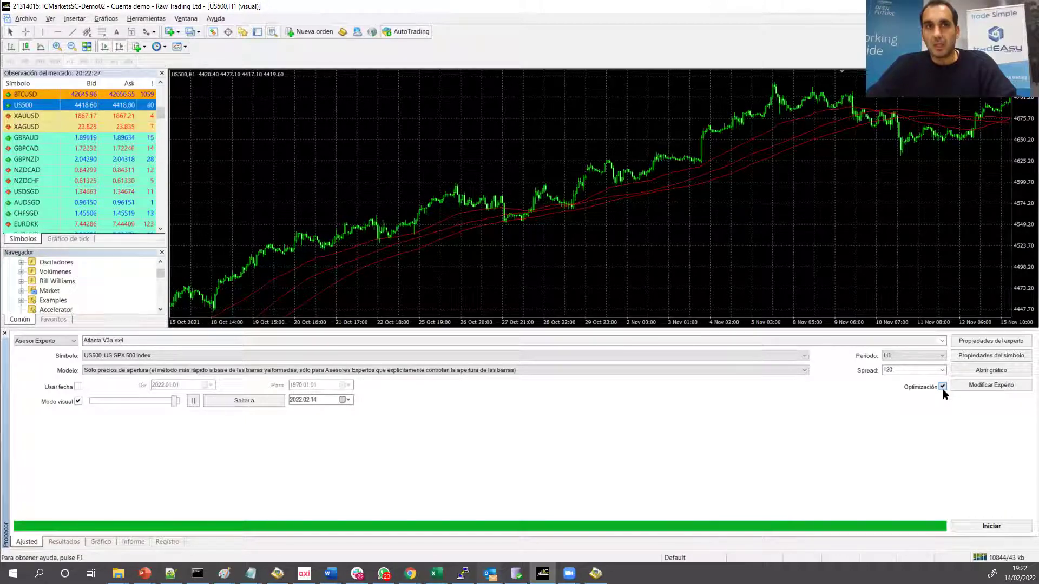
{"action": "left_click", "coordinate": [974, 343]}
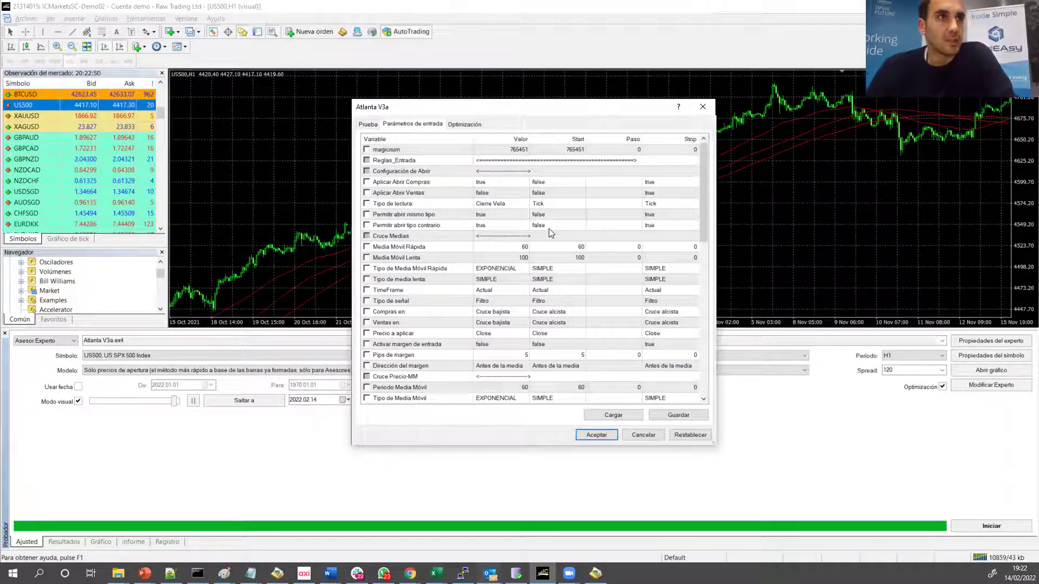
{"action": "left_click", "coordinate": [558, 247]}
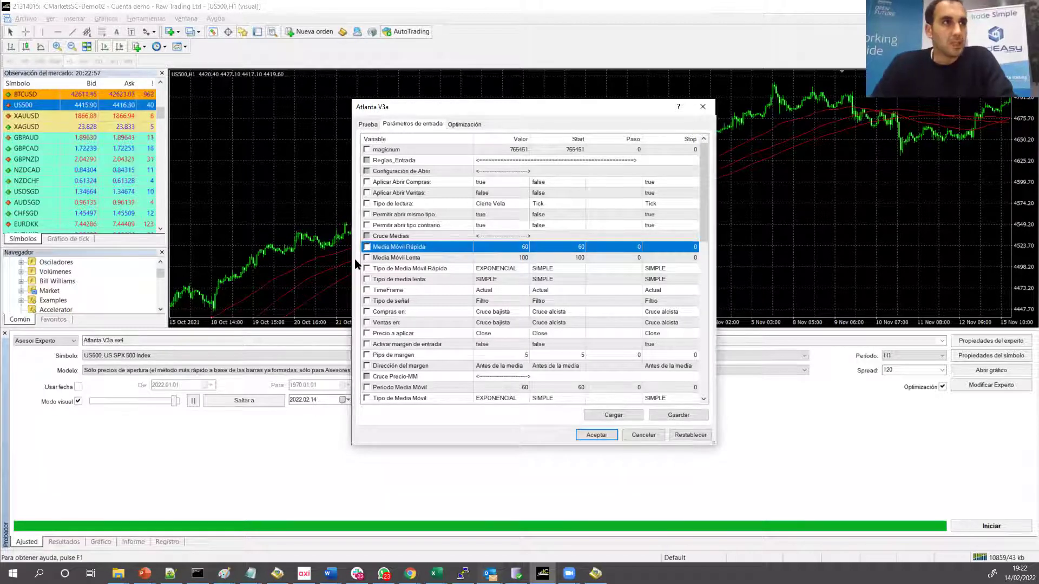
{"action": "left_click", "coordinate": [366, 248]}
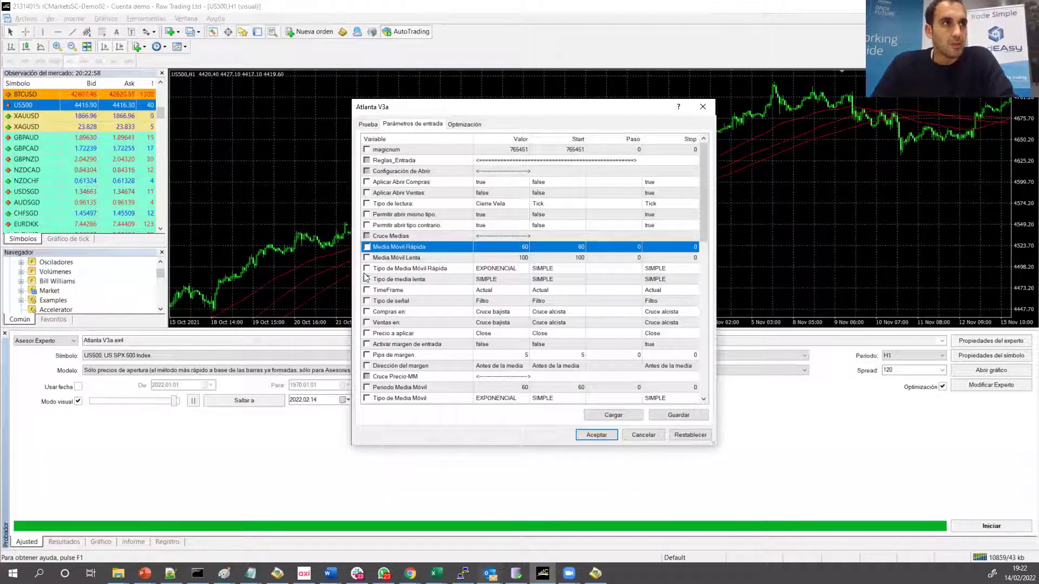
{"action": "left_click", "coordinate": [367, 300]}
{"action": "left_click", "coordinate": [370, 227]}
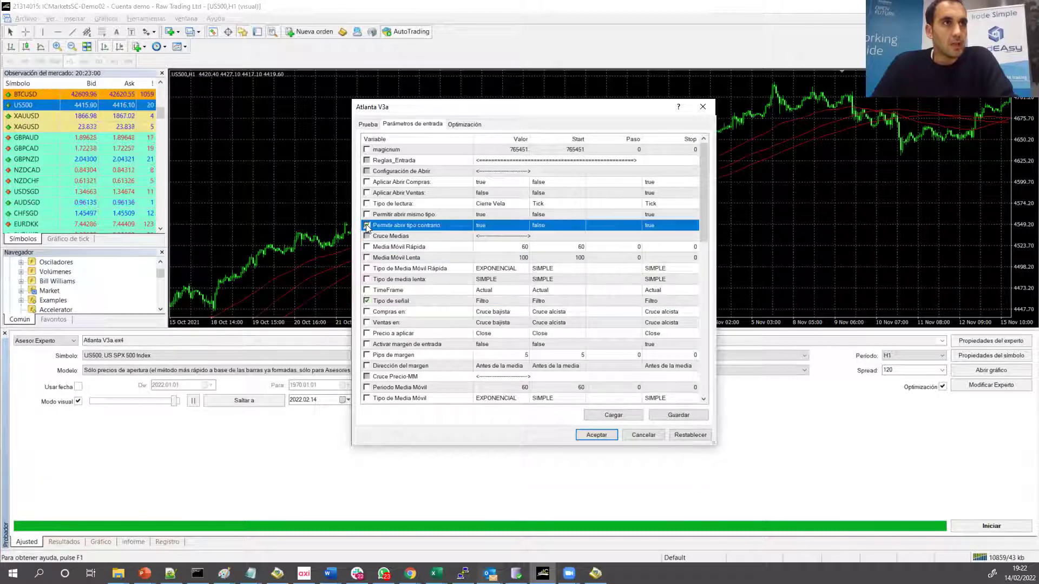
{"action": "left_click", "coordinate": [367, 248]}
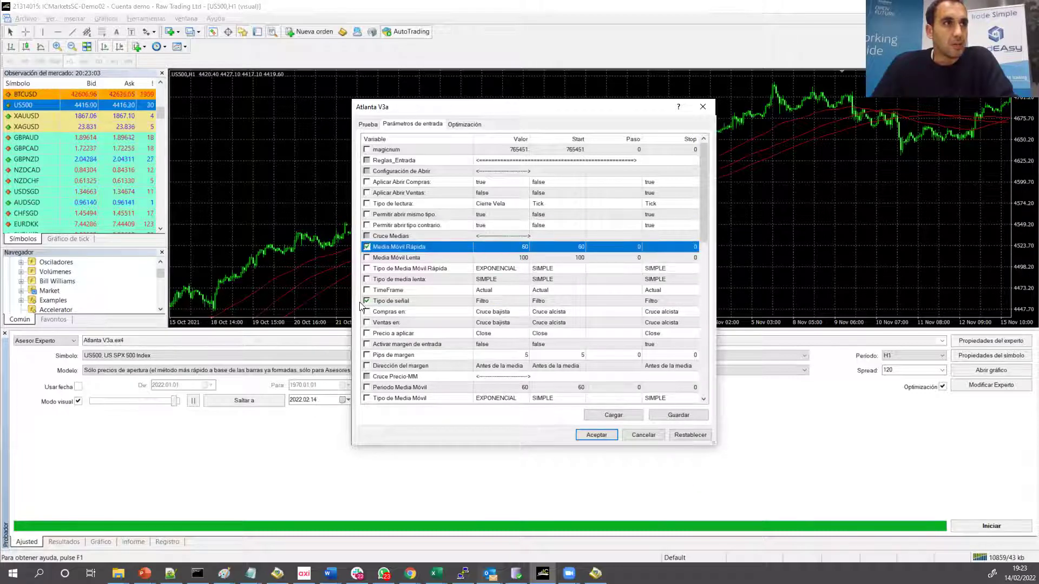
{"action": "left_click", "coordinate": [367, 301]}
{"action": "left_click", "coordinate": [375, 248]}
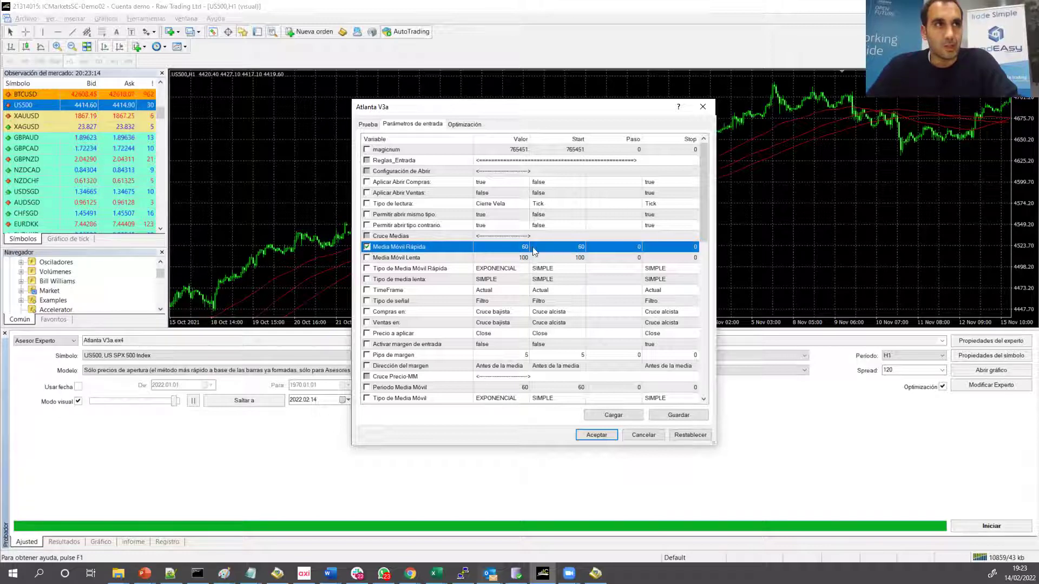
Look through the remaining entry and exit parameters and also mark Media Móvil Lenta for optimization.
{"action": "scroll", "coordinate": [566, 253], "scroll_direction": "down", "scroll_amount": 2}
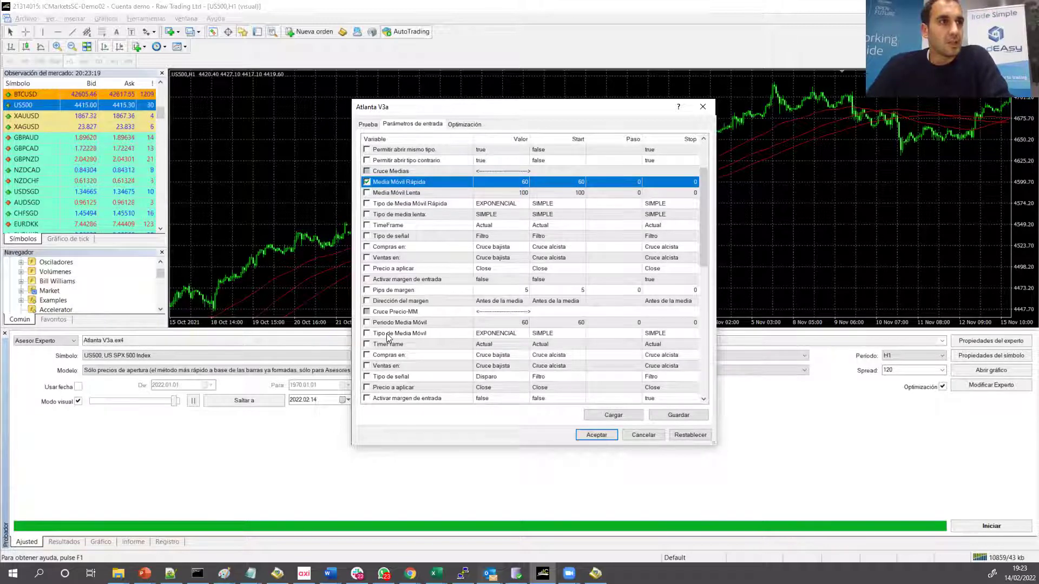
{"action": "scroll", "coordinate": [388, 331], "scroll_direction": "down", "scroll_amount": 4}
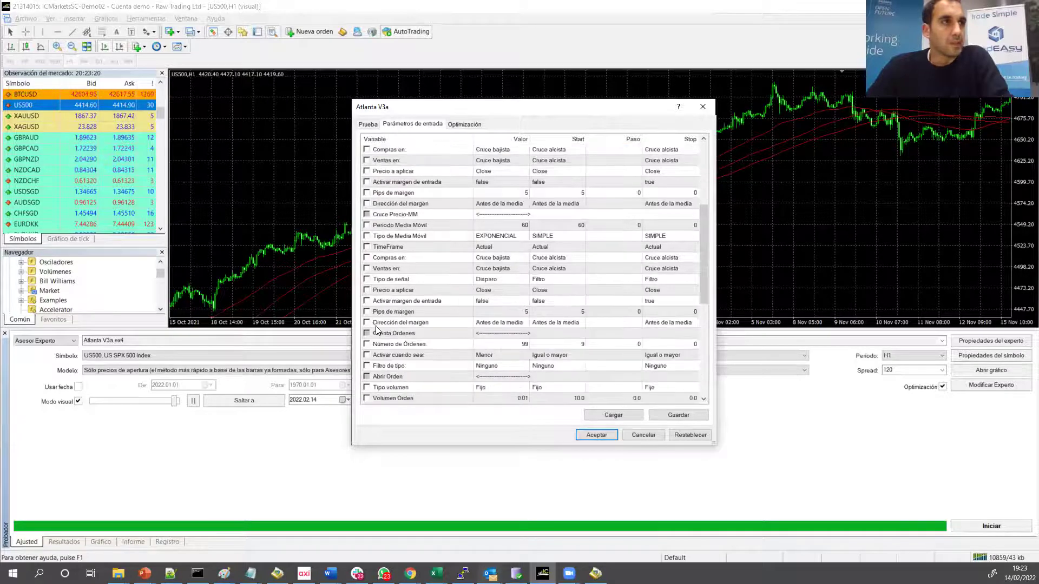
{"action": "scroll", "coordinate": [369, 370], "scroll_direction": "down", "scroll_amount": 3}
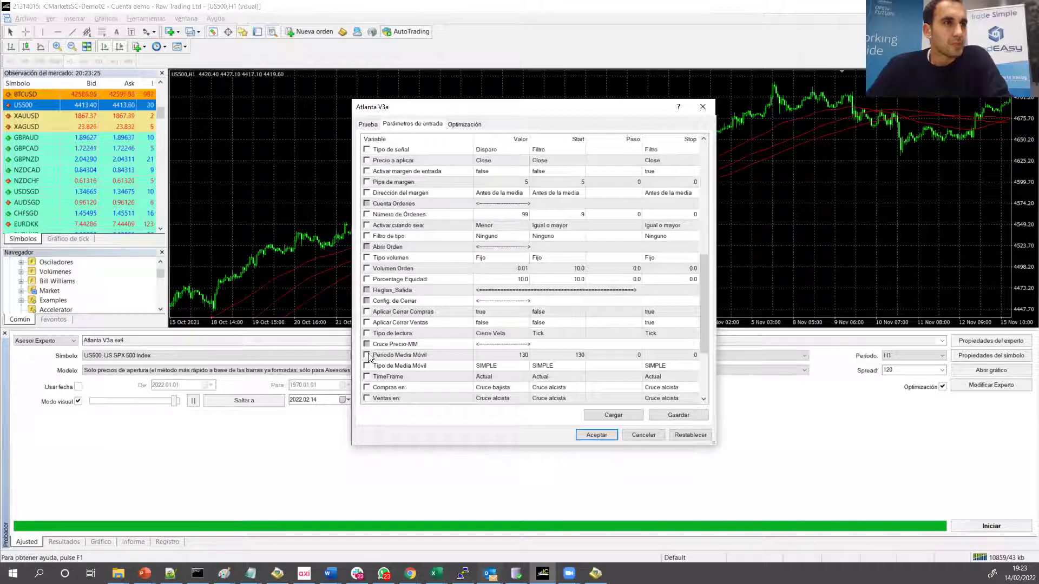
{"action": "scroll", "coordinate": [368, 363], "scroll_direction": "down", "scroll_amount": 1}
{"action": "scroll", "coordinate": [378, 346], "scroll_direction": "down", "scroll_amount": 2}
{"action": "scroll", "coordinate": [377, 346], "scroll_direction": "up", "scroll_amount": 10}
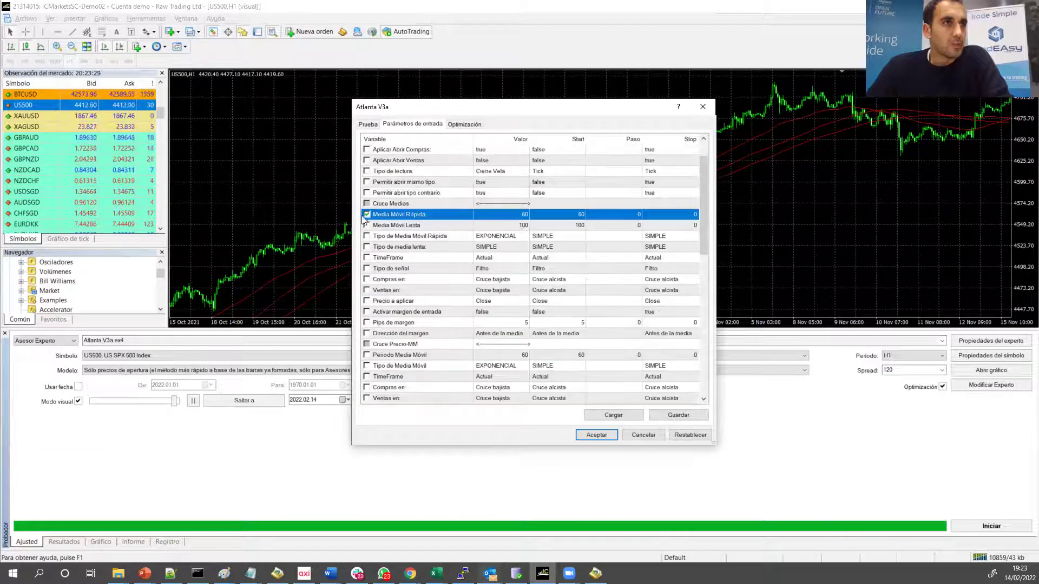
{"action": "left_click", "coordinate": [366, 225]}
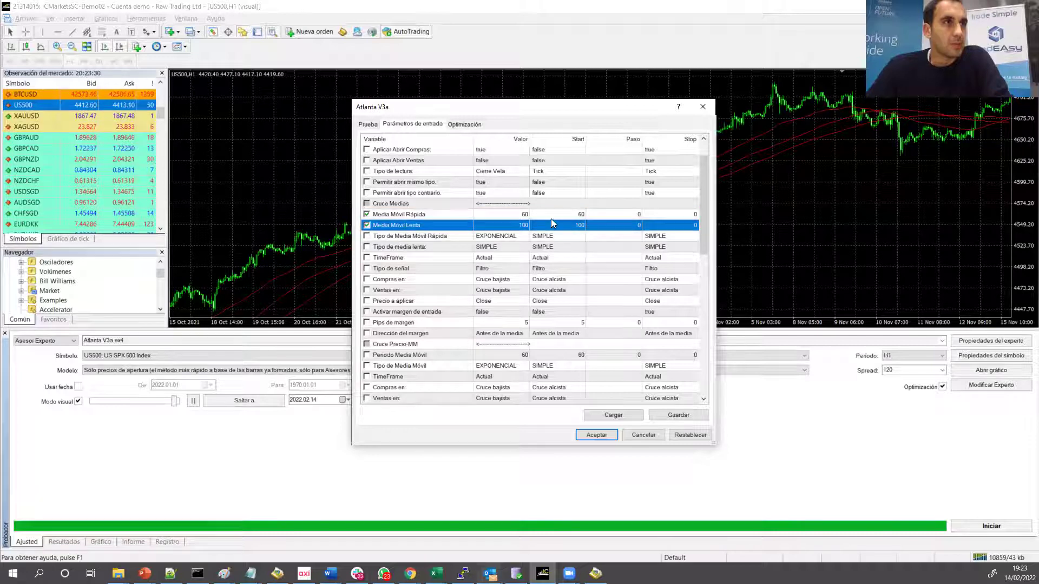
{"action": "left_click", "coordinate": [408, 214]}
{"action": "left_click", "coordinate": [461, 224]}
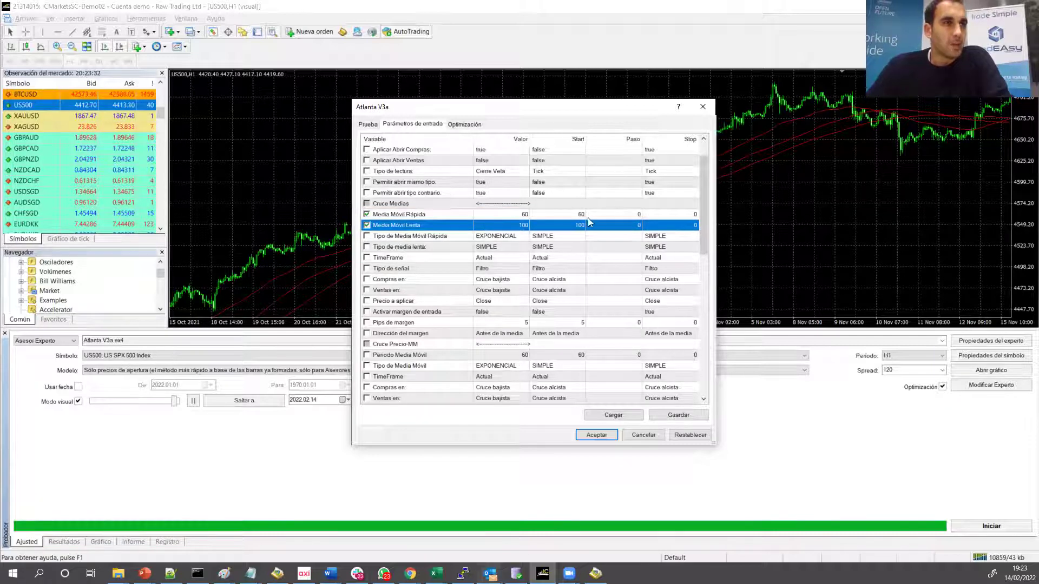
Set the Media Móvil Rápida optimization range to start 10, step 10 and stop 110.
{"action": "left_click", "coordinate": [554, 213]}
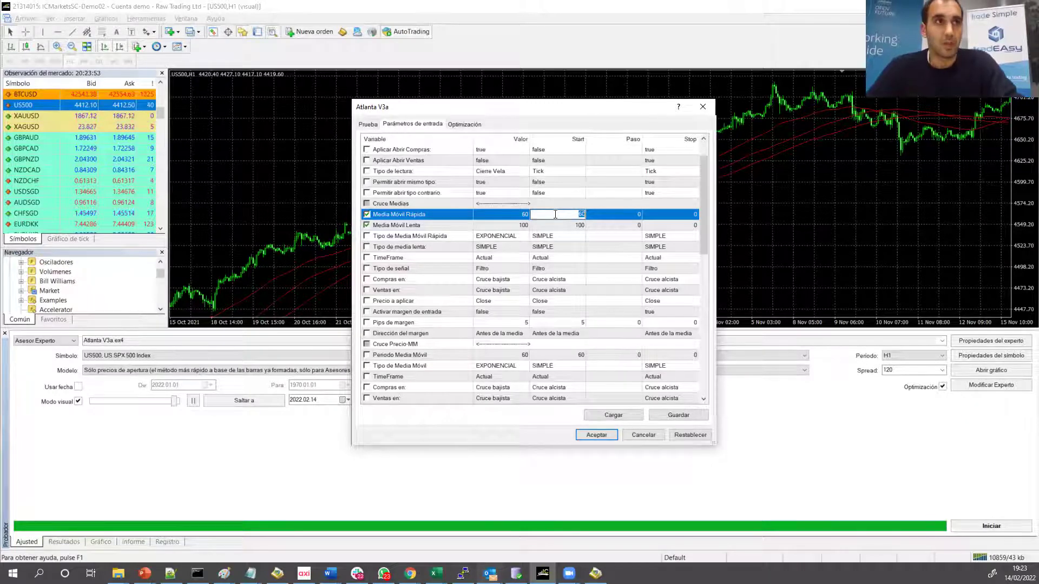
{"action": "key", "text": "Tab"}
{"action": "type", "text": "10"}
{"action": "key", "text": "Tab"}
{"action": "type", "text": "110"}
{"action": "key", "text": "Return"}
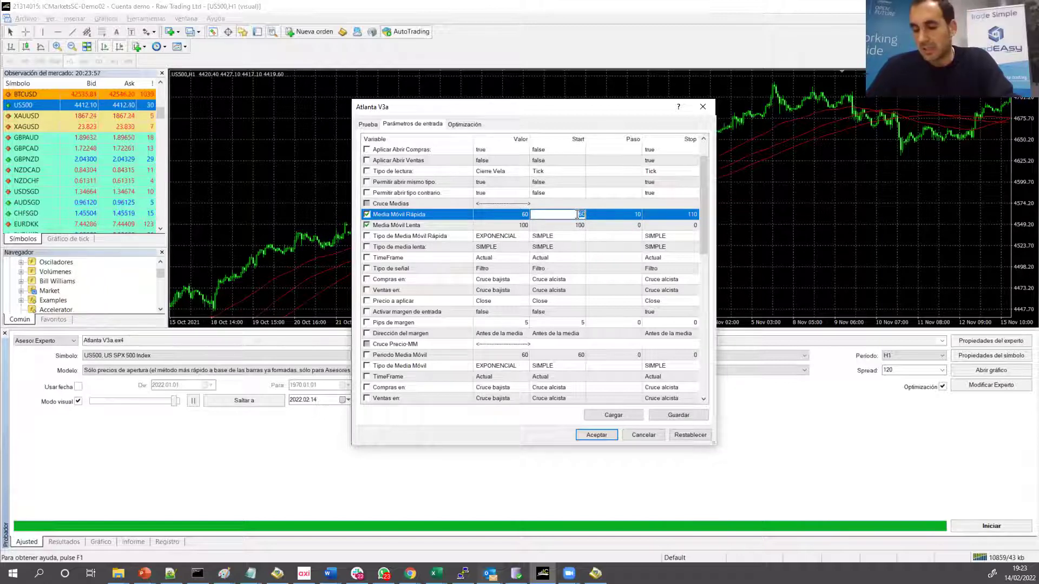
{"action": "type", "text": "10"}
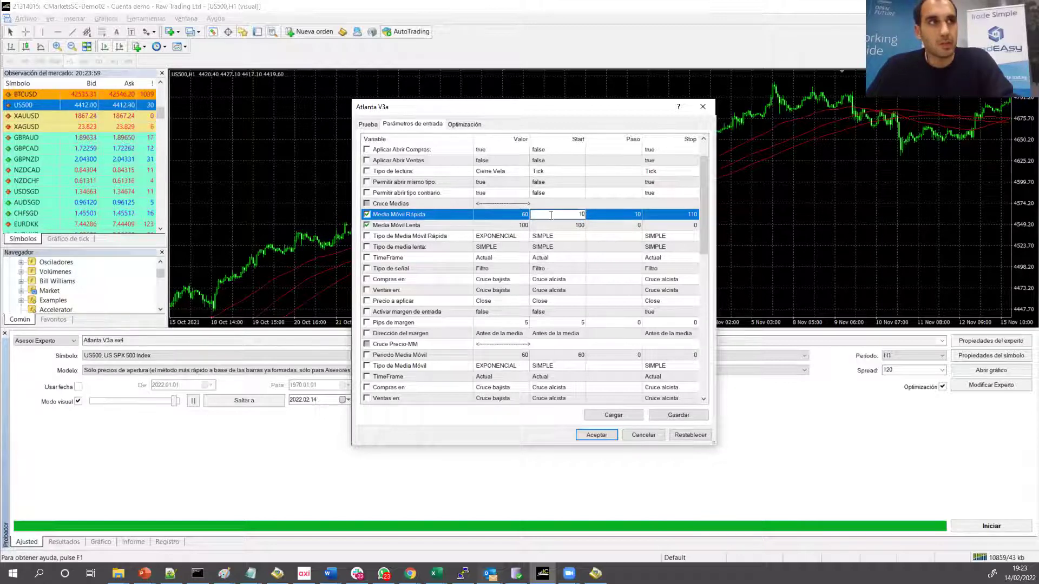
Change the Media Móvil Rápida optimization stop value to 60 and its step to 5.
{"action": "left_click", "coordinate": [676, 215]}
{"action": "type", "text": "60"}
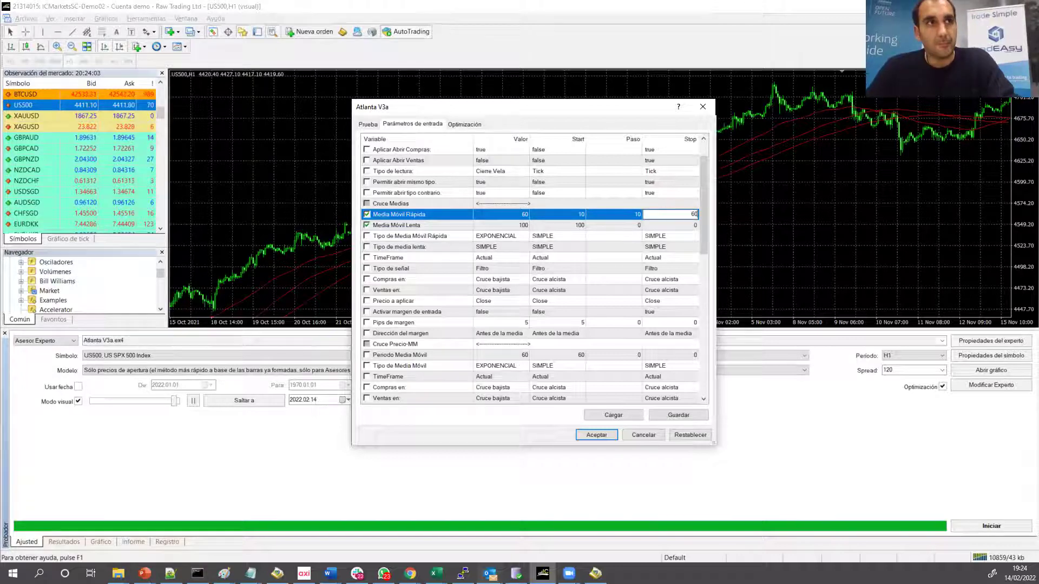
{"action": "key", "text": "Return"}
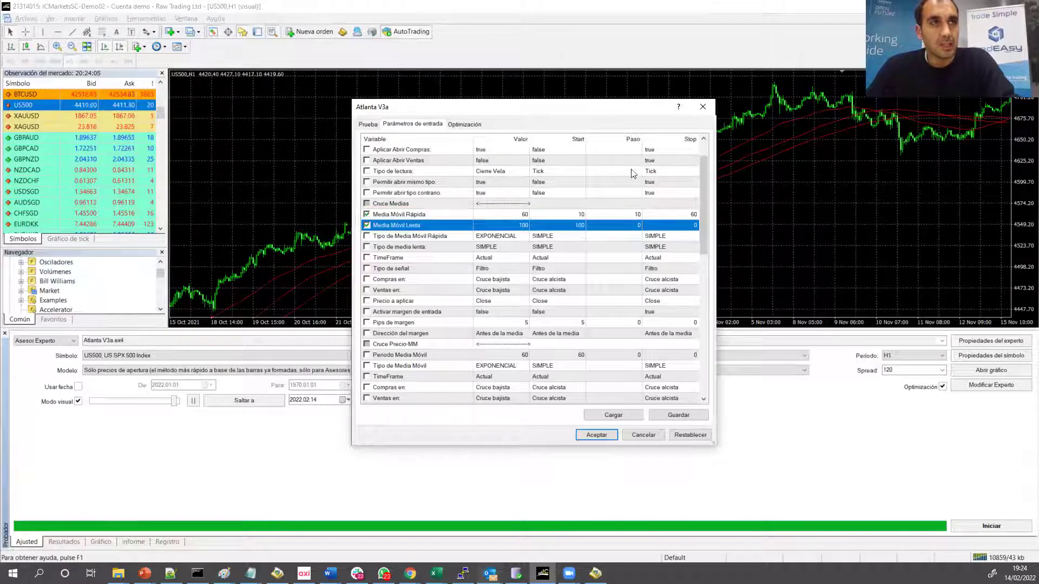
{"action": "left_click", "coordinate": [632, 215]}
{"action": "type", "text": "5"}
{"action": "key", "text": "Return"}
{"action": "left_click", "coordinate": [569, 215]}
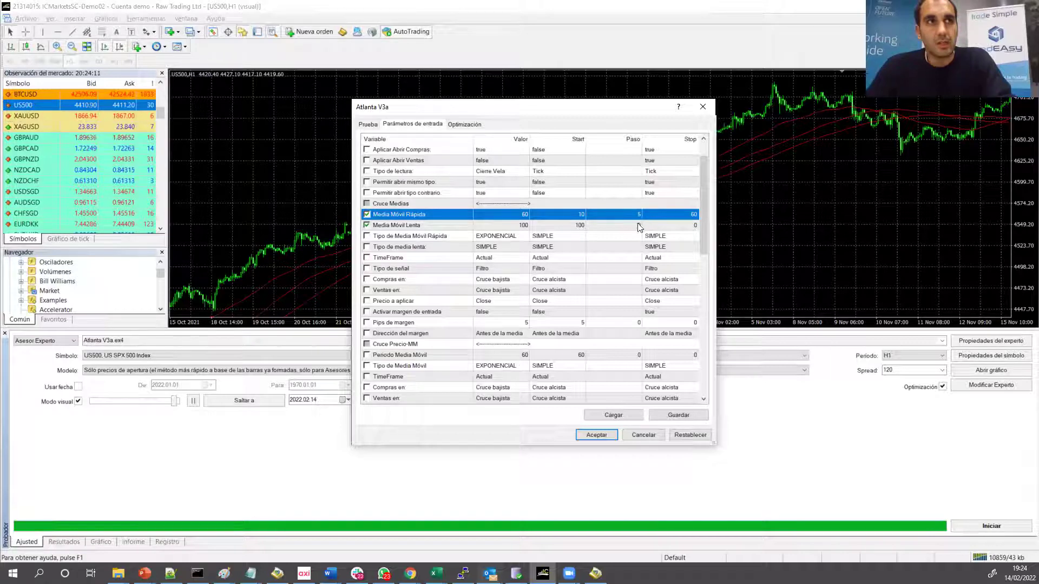
Confirm 60 as the Media Móvil Rápida optimization stop, and set the Media Móvil Lenta stop to 200 and its step to 10.
{"action": "left_click", "coordinate": [682, 215]}
{"action": "type", "text": "60"}
{"action": "key", "text": "Return"}
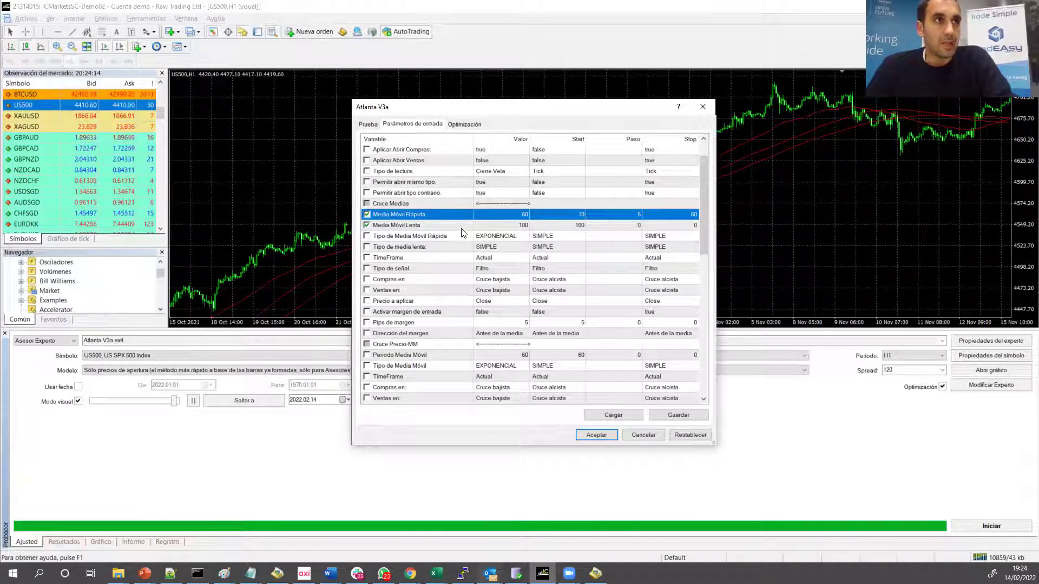
{"action": "left_click", "coordinate": [571, 226]}
{"action": "left_click", "coordinate": [667, 226]}
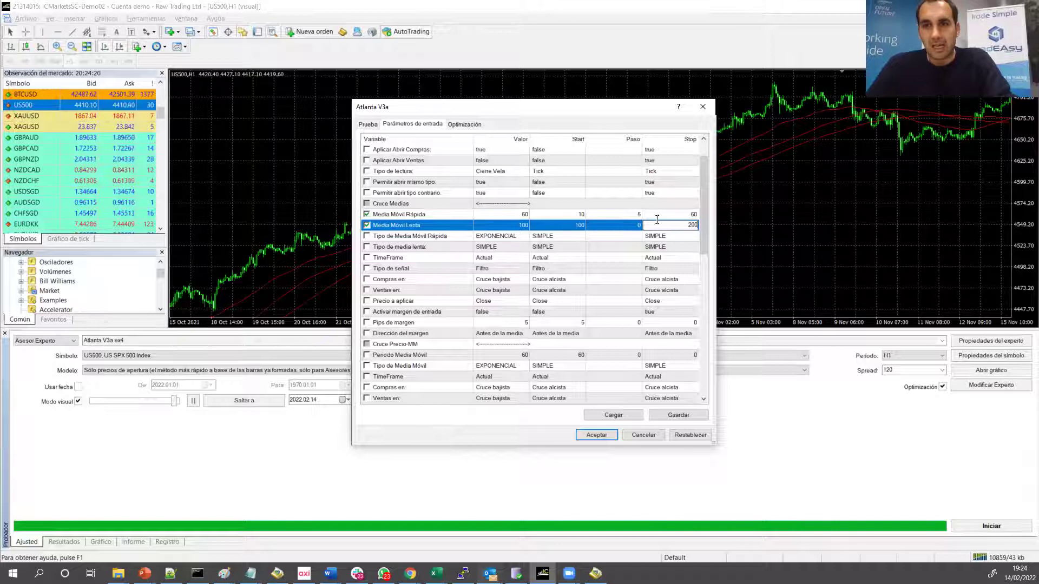
{"action": "left_click", "coordinate": [621, 227]}
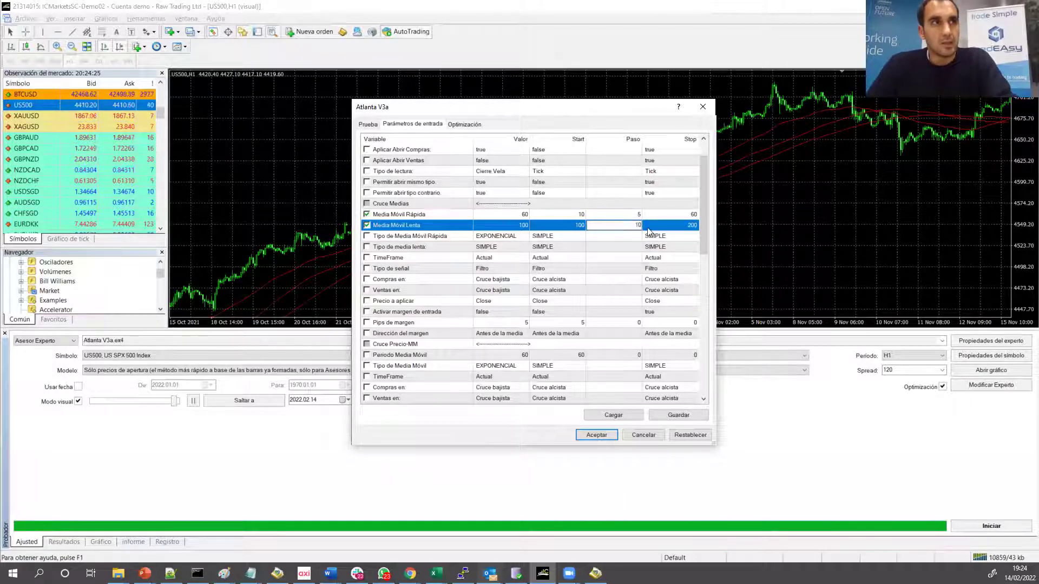
{"action": "left_click", "coordinate": [575, 228]}
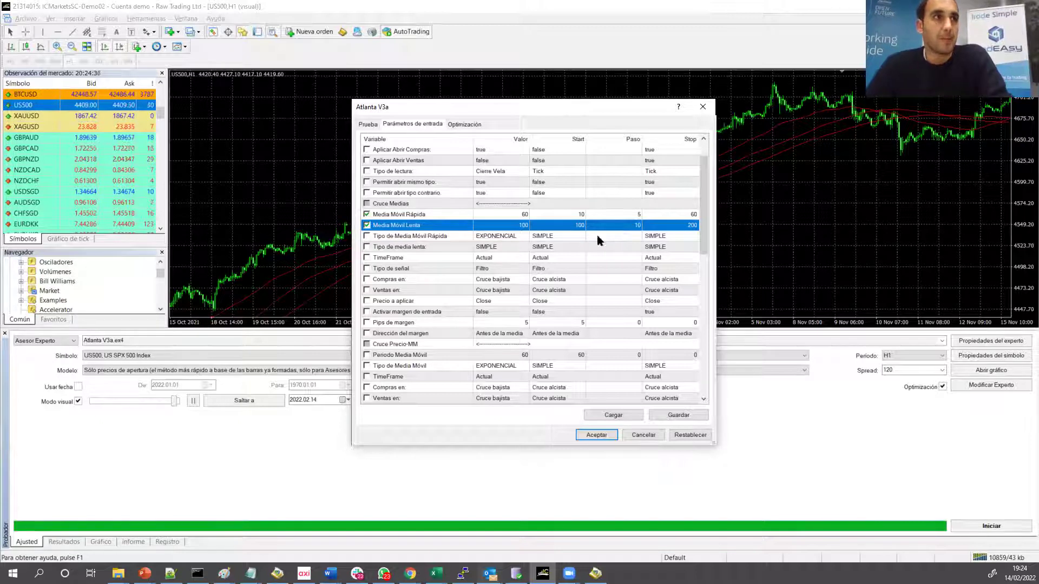
Mark Tipo de Media Móvil Rápida for optimization with SIMPLE as its start value.
{"action": "left_click", "coordinate": [367, 237]}
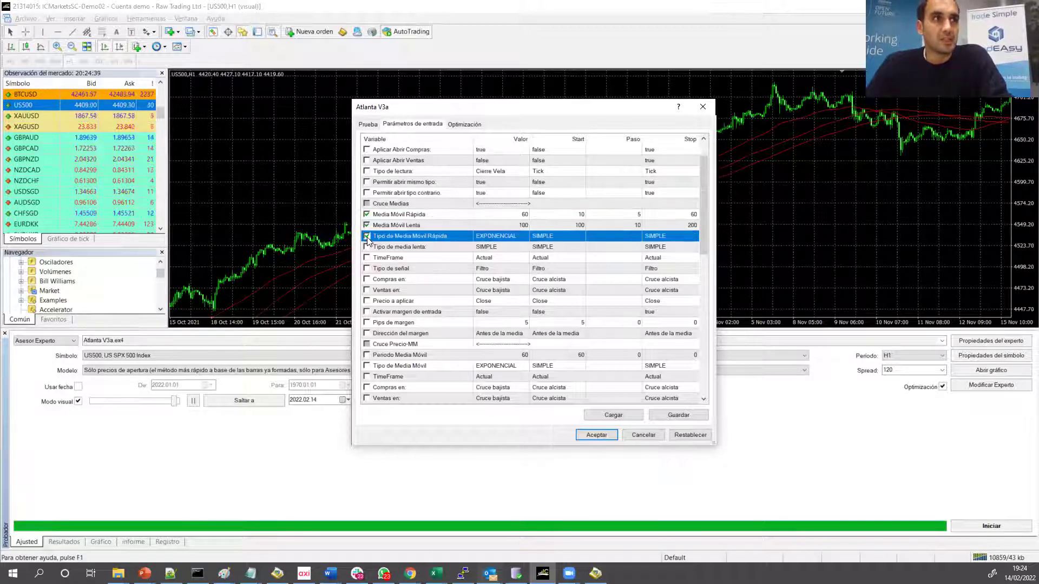
{"action": "left_click", "coordinate": [549, 239]}
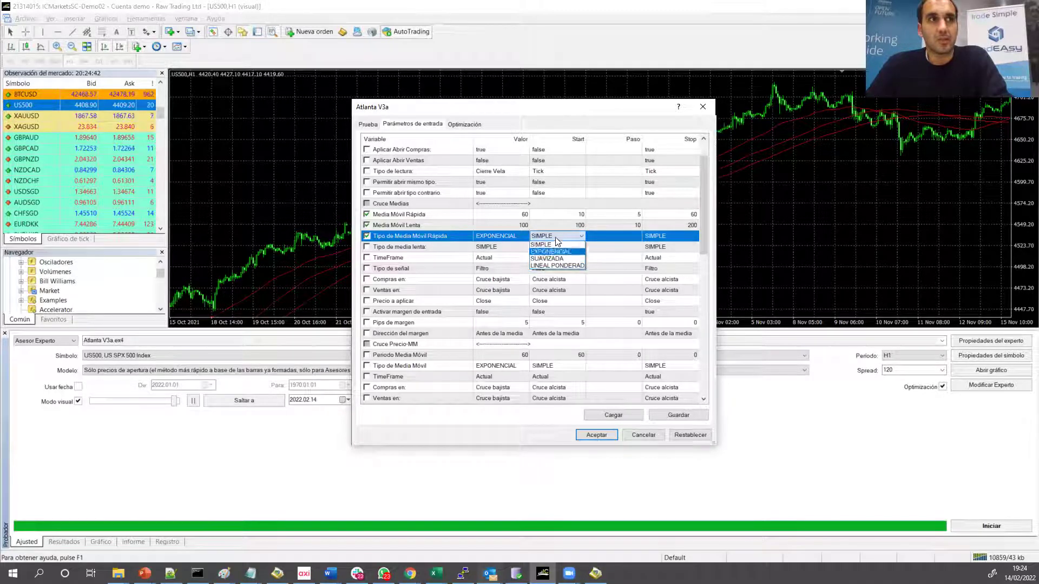
{"action": "left_click", "coordinate": [578, 239]}
{"action": "left_click", "coordinate": [654, 238]}
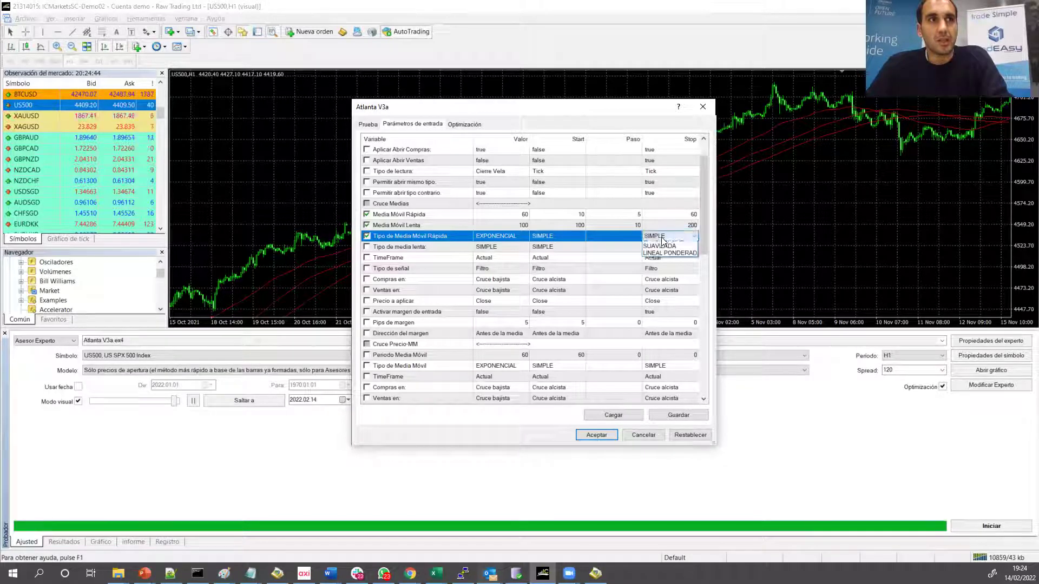
{"action": "left_click", "coordinate": [549, 240]}
{"action": "left_click", "coordinate": [549, 240]}
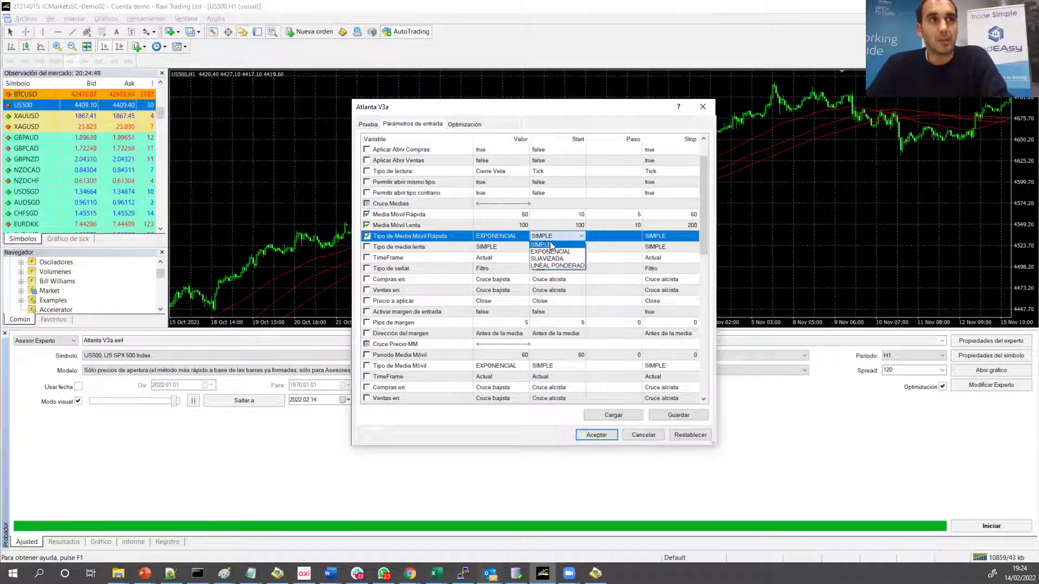
{"action": "left_click", "coordinate": [552, 244]}
Set the stop value of Tipo de Media Móvil Rápida to EXPONENCIAL.
{"action": "left_click", "coordinate": [665, 237]}
{"action": "left_click", "coordinate": [666, 237]}
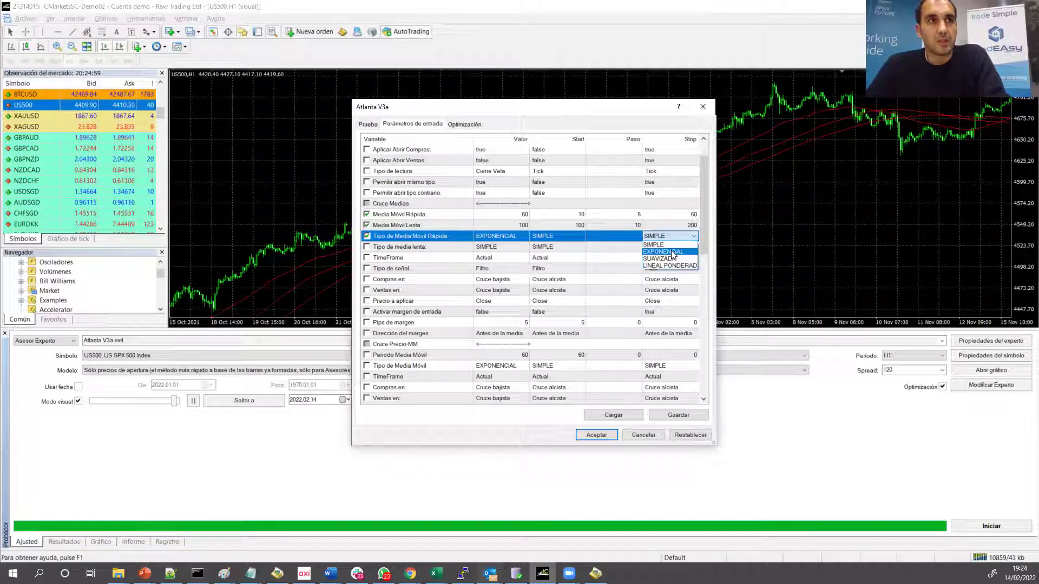
{"action": "left_click", "coordinate": [671, 254]}
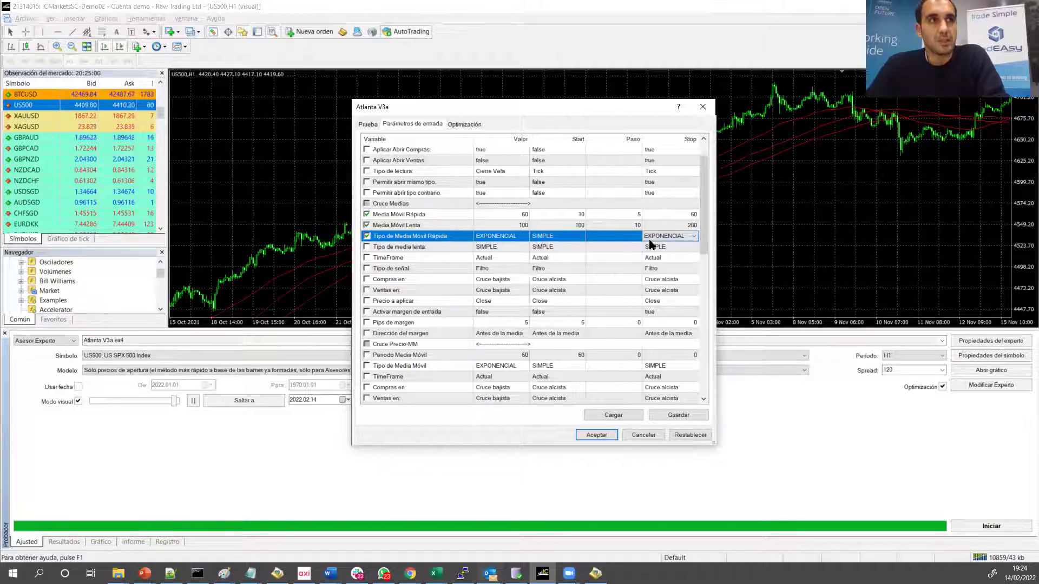
{"action": "left_click", "coordinate": [611, 241]}
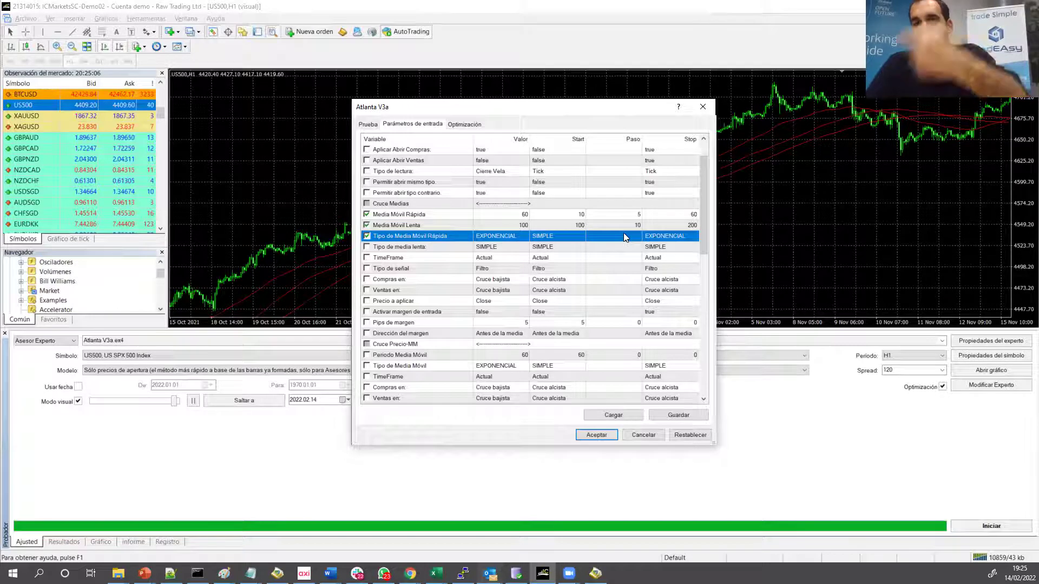
{"action": "left_click", "coordinate": [684, 238]}
{"action": "left_click", "coordinate": [671, 242]}
{"action": "left_click", "coordinate": [668, 252]}
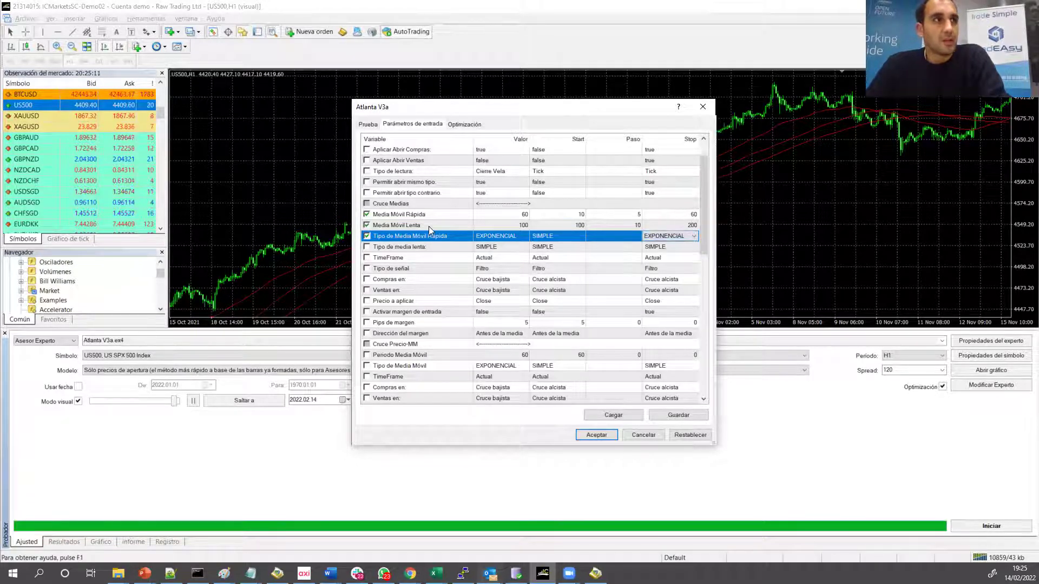
Accept the Atlanta V3a input parameters and start the optimization.
{"action": "left_click", "coordinate": [407, 216]}
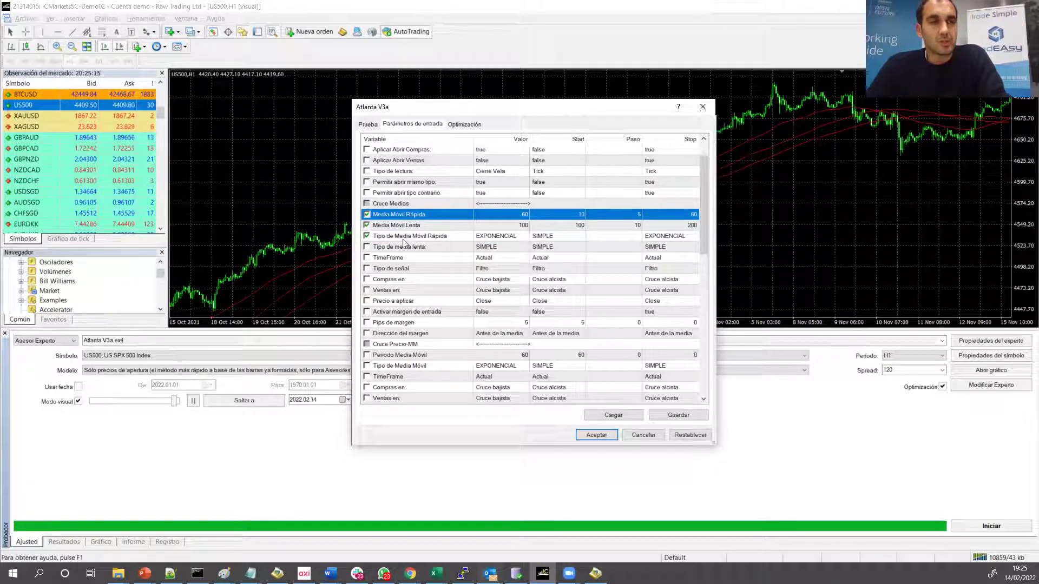
{"action": "left_click", "coordinate": [589, 436]}
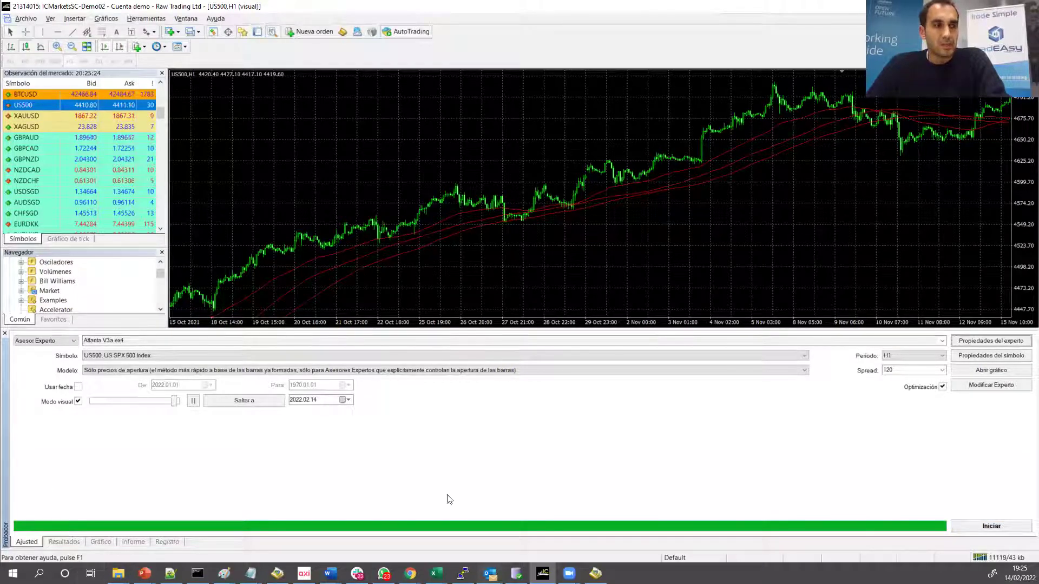
{"action": "left_click", "coordinate": [989, 526]}
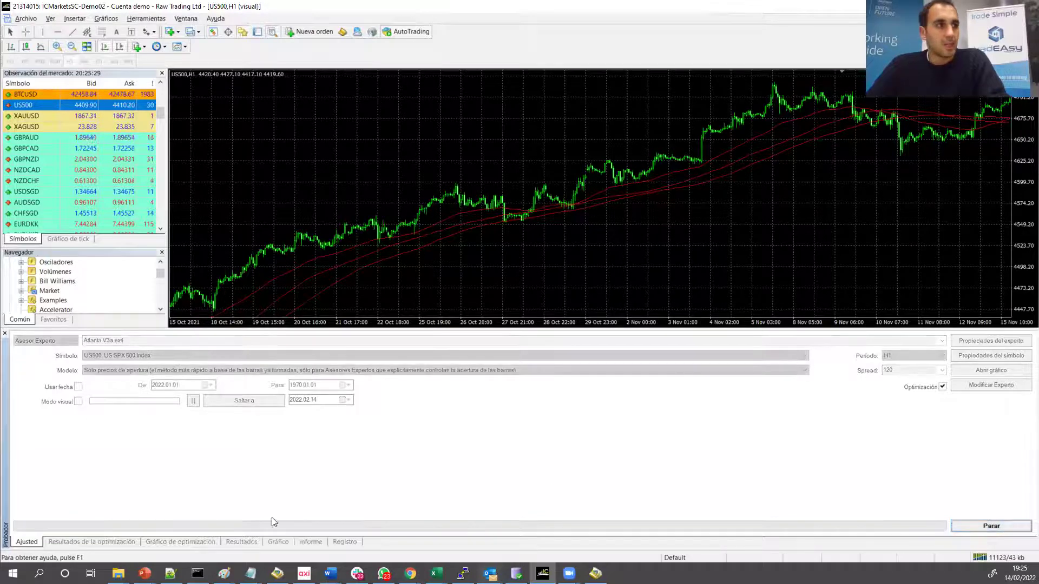
Check the running optimization's results list, balance graph and pass progress.
{"action": "left_click", "coordinate": [108, 542]}
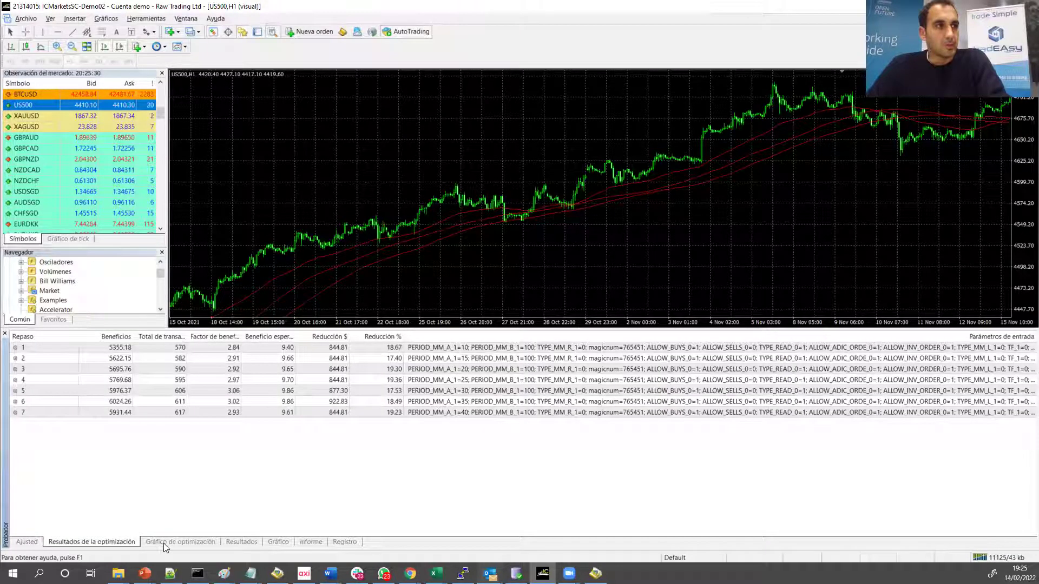
{"action": "left_click", "coordinate": [163, 542]}
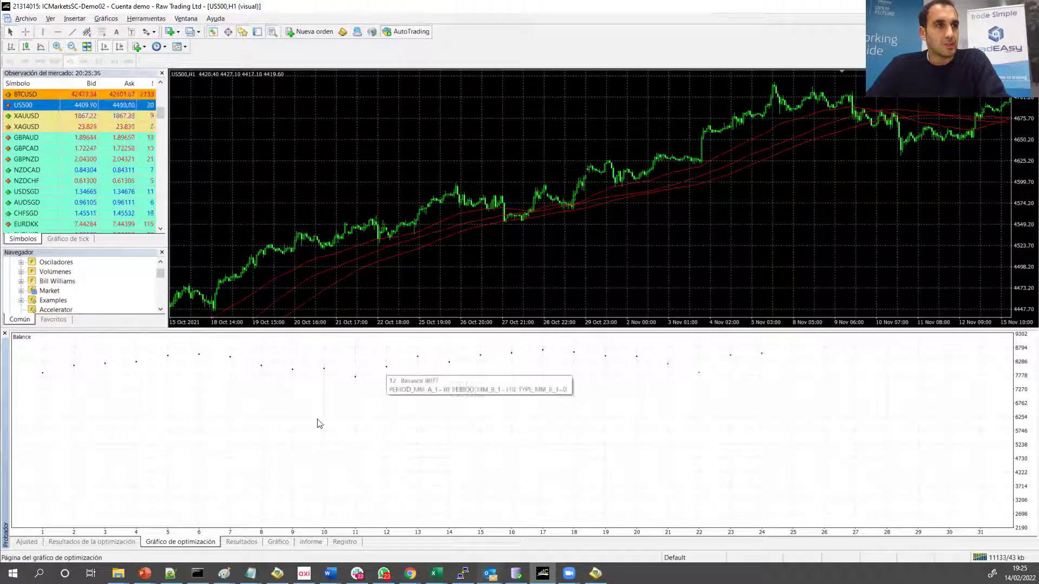
{"action": "left_click", "coordinate": [92, 543]}
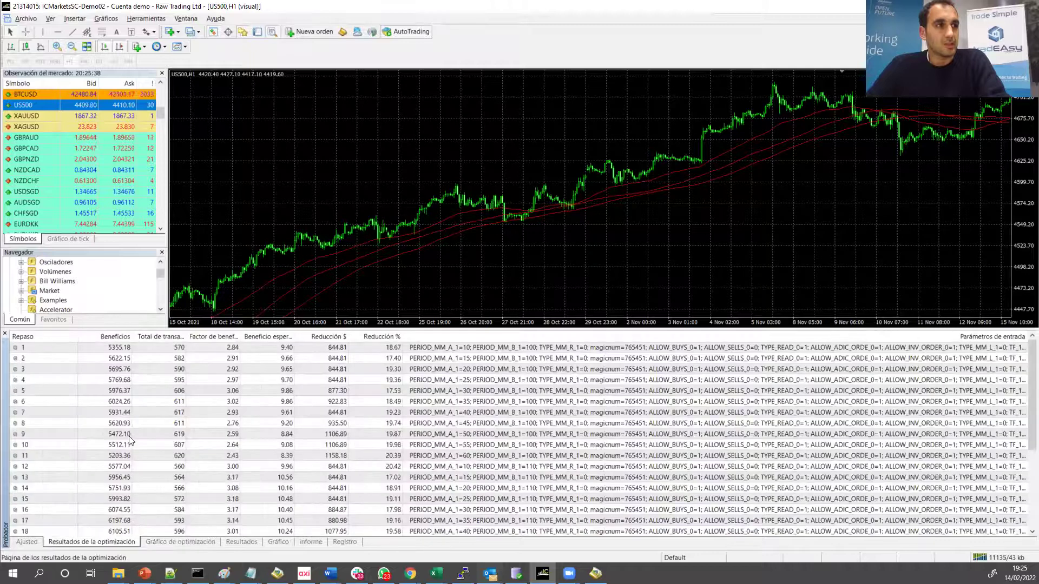
{"action": "left_click", "coordinate": [26, 542]}
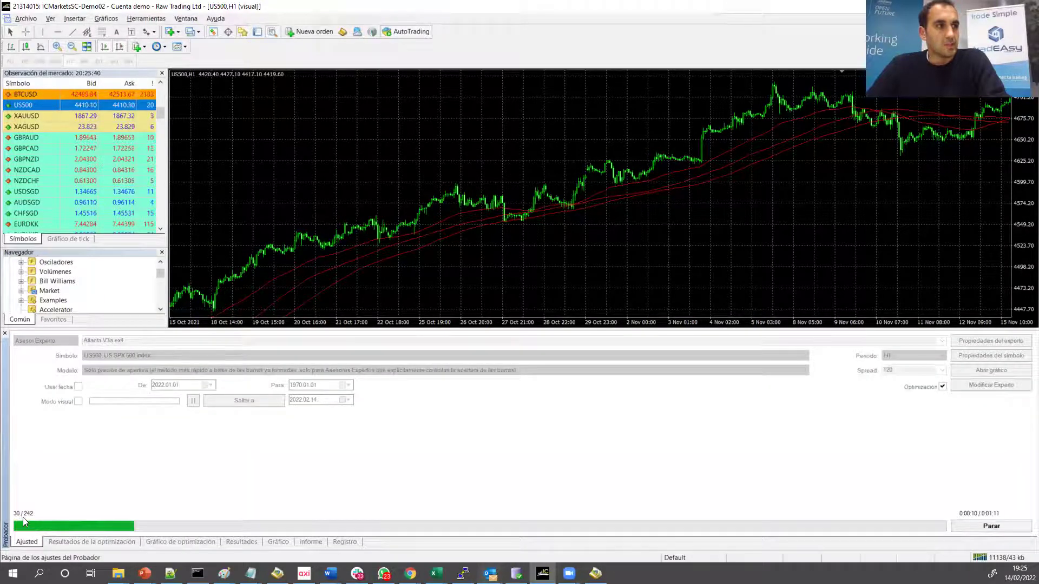
{"action": "left_click", "coordinate": [92, 543]}
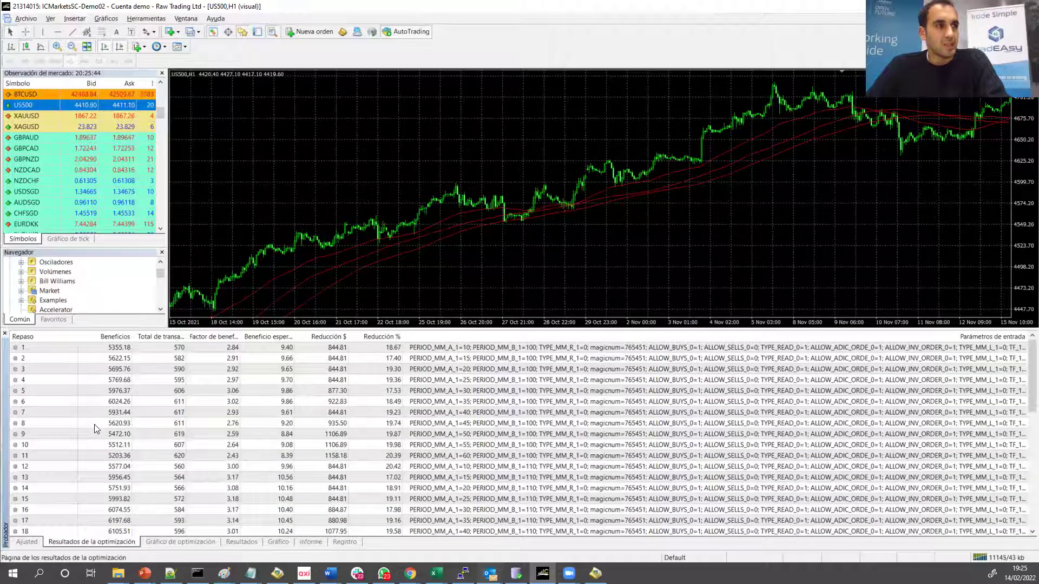
Examine the optimization passes, comparing profit, drawdown and moving average periods in the first rows, and check the run's progress.
{"action": "scroll", "coordinate": [95, 429], "scroll_direction": "down", "scroll_amount": 10}
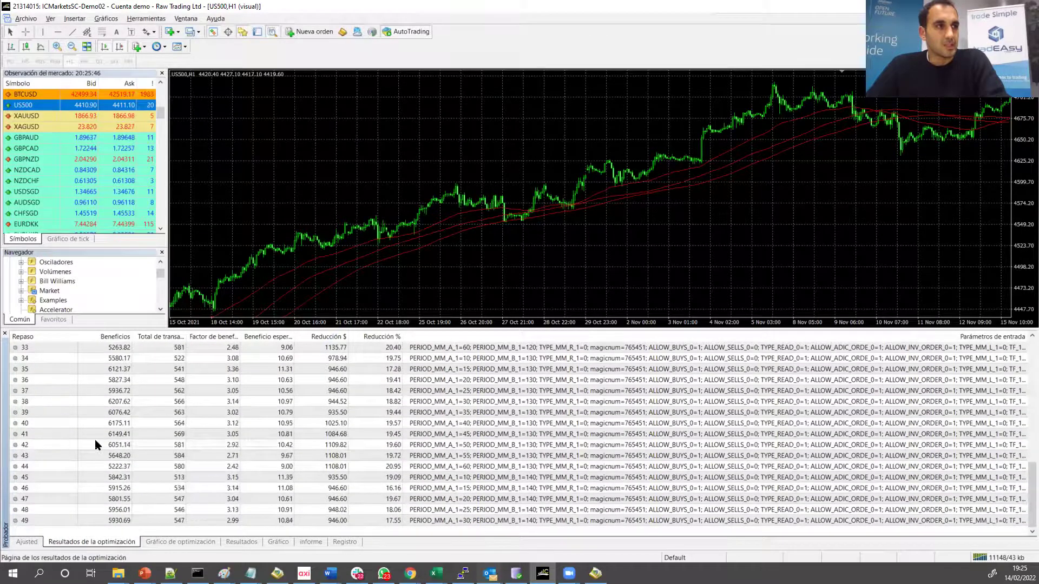
{"action": "left_click", "coordinate": [120, 349]}
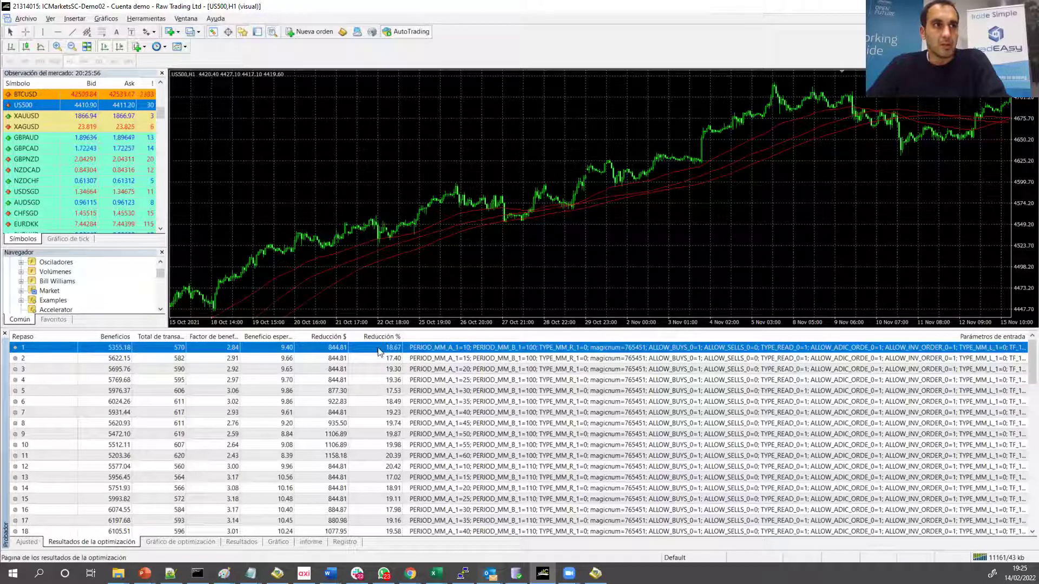
{"action": "left_click", "coordinate": [322, 369]}
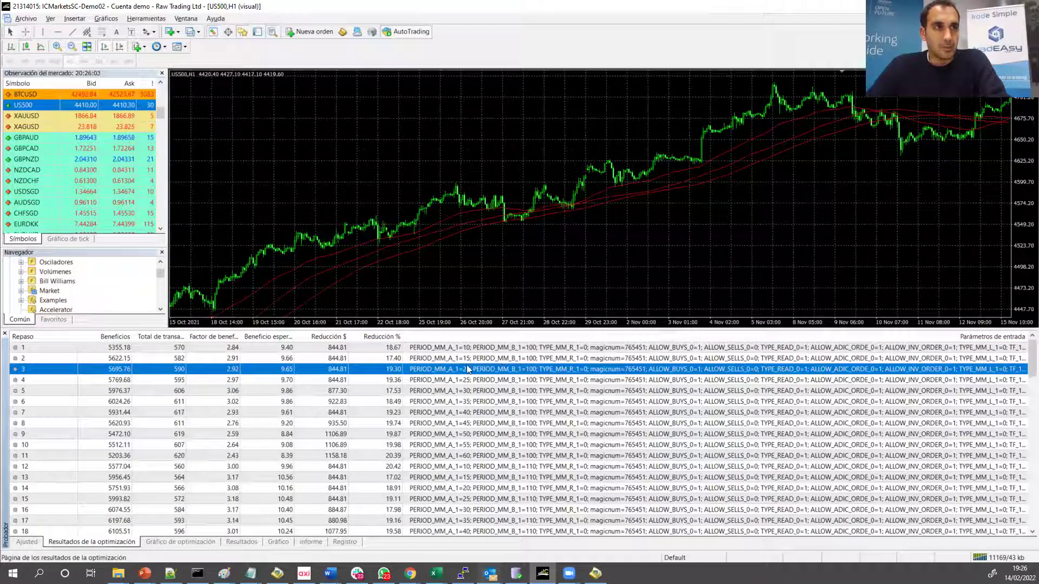
{"action": "left_click", "coordinate": [445, 358]}
{"action": "left_click", "coordinate": [454, 349]}
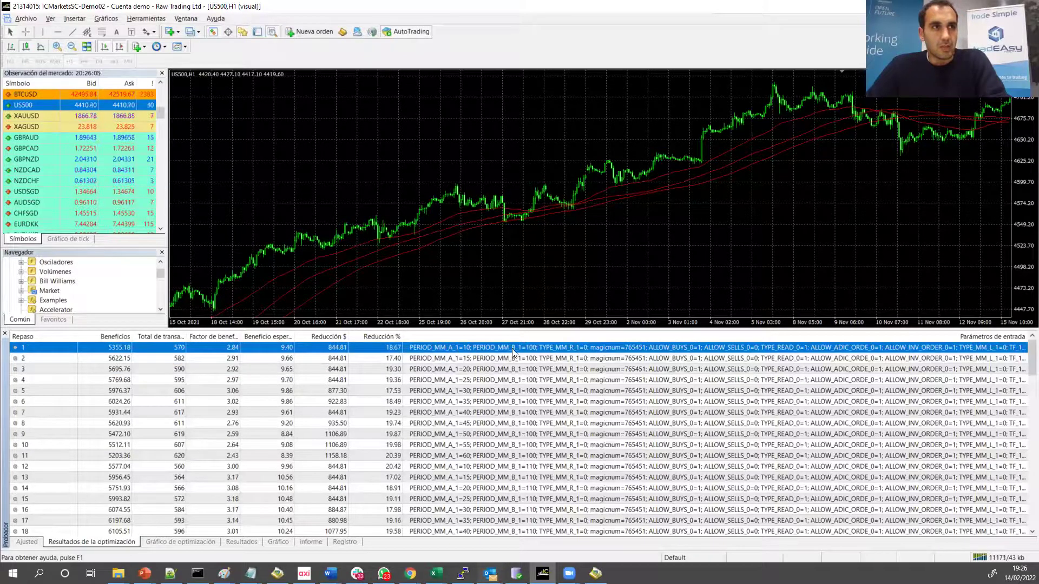
{"action": "left_click", "coordinate": [27, 542]}
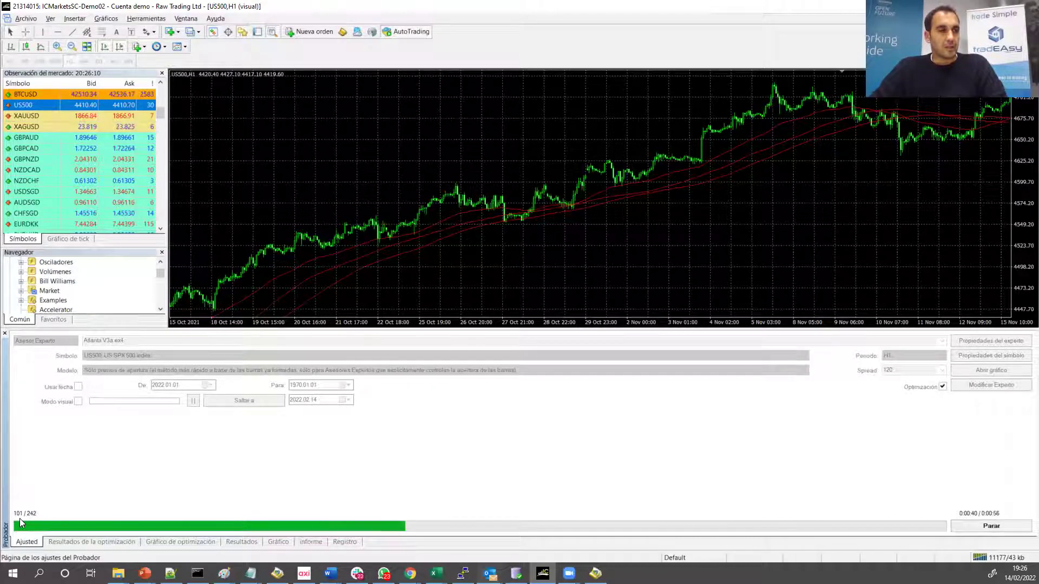
View the optimization graph as a 2D surface, check its display options, and return it to the balance plot.
{"action": "left_click", "coordinate": [112, 543]}
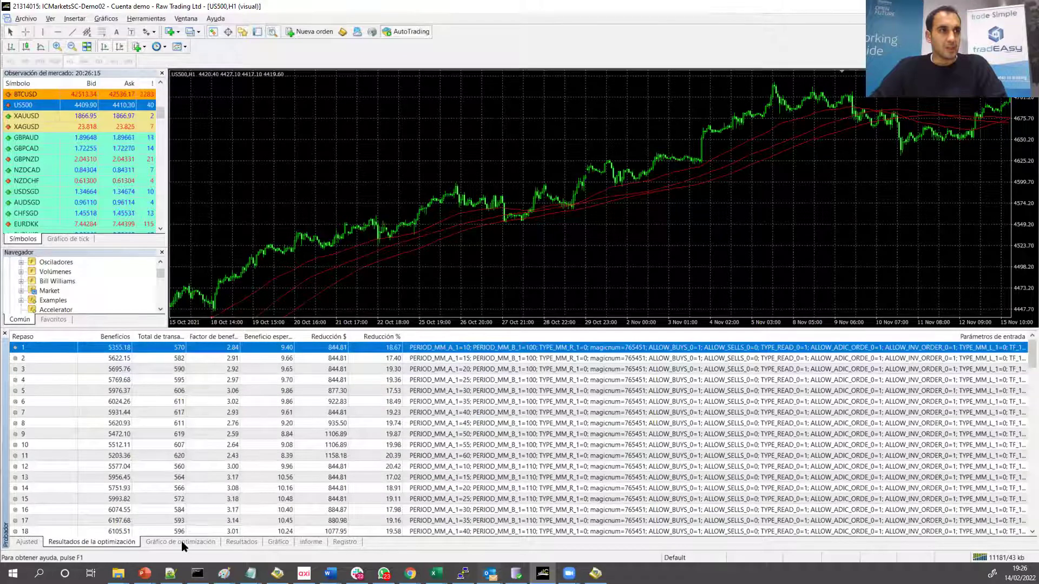
{"action": "left_click", "coordinate": [180, 542]}
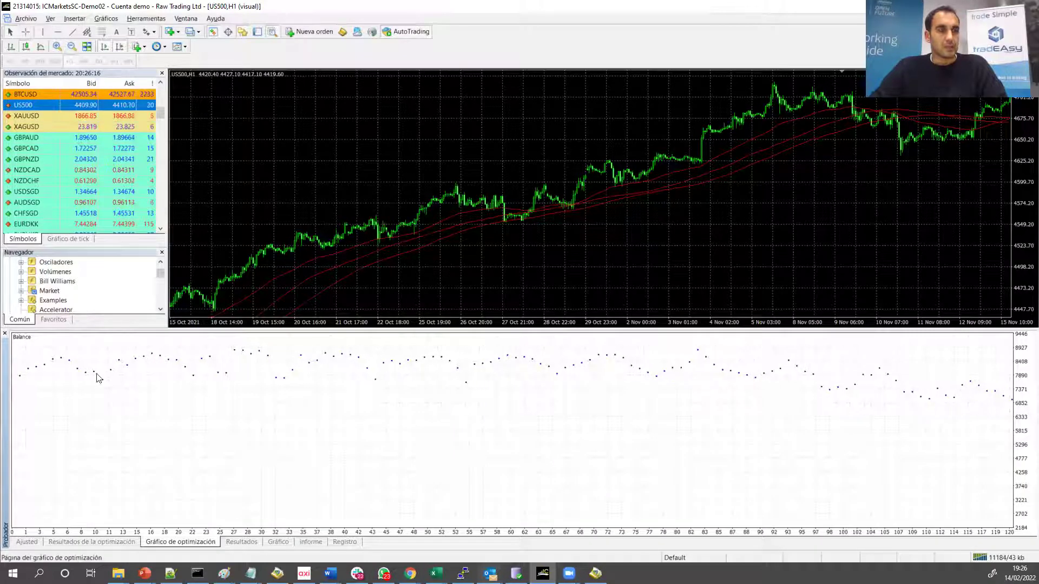
{"action": "right_click", "coordinate": [302, 416]}
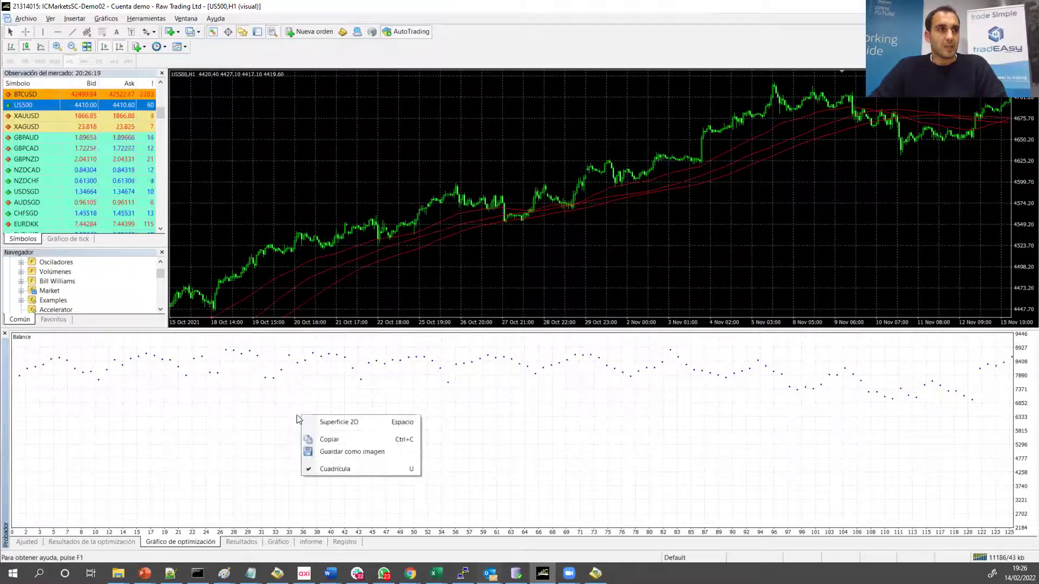
{"action": "left_click", "coordinate": [317, 422]}
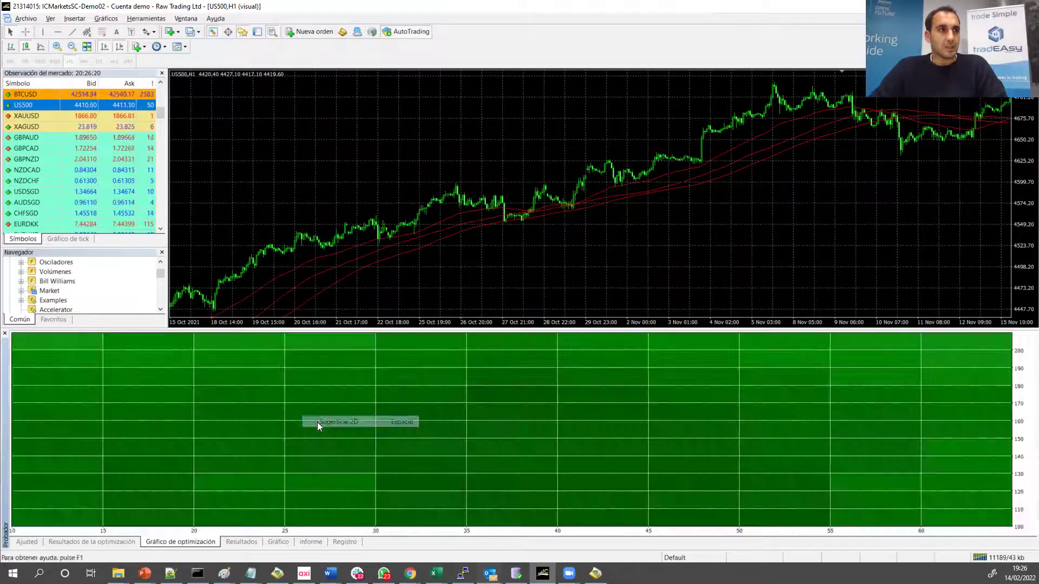
{"action": "right_click", "coordinate": [272, 433]}
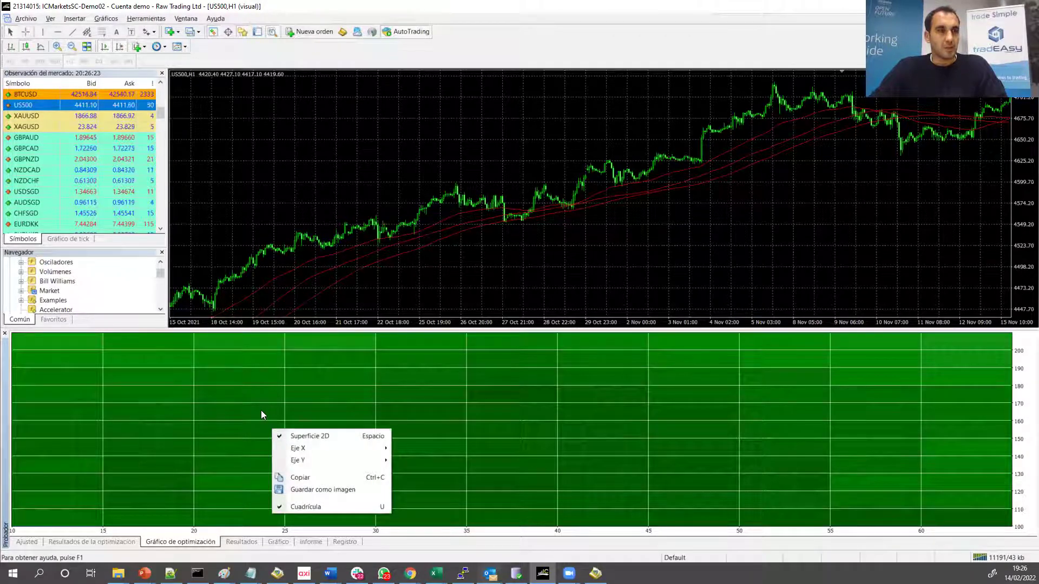
{"action": "left_click", "coordinate": [157, 555]}
{"action": "right_click", "coordinate": [314, 433]}
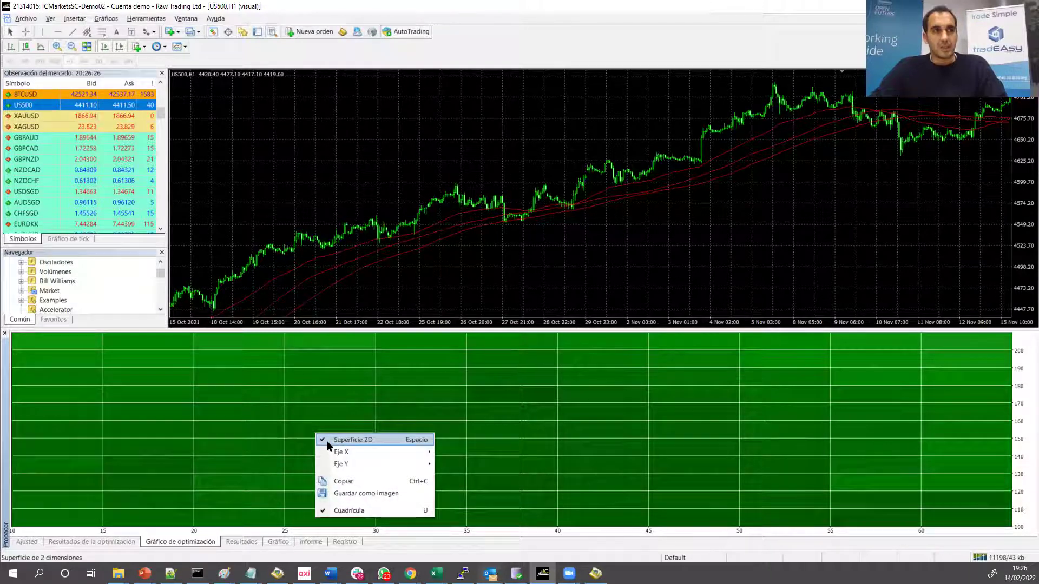
{"action": "left_click", "coordinate": [327, 441]}
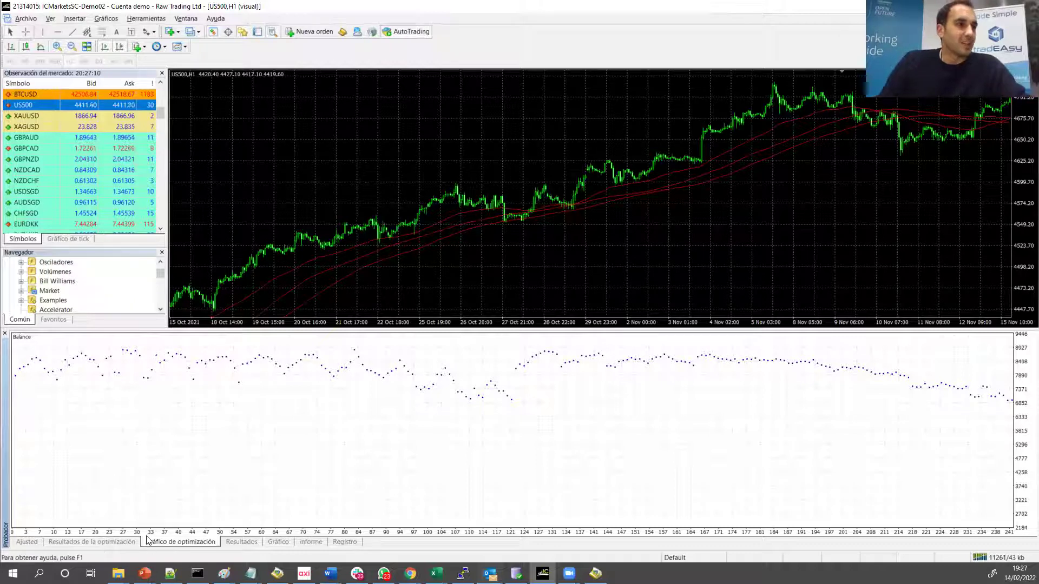
Review the optimization results sorted by Beneficios, re-sort them by Repaso, and return to the optimization graph.
{"action": "left_click", "coordinate": [101, 541]}
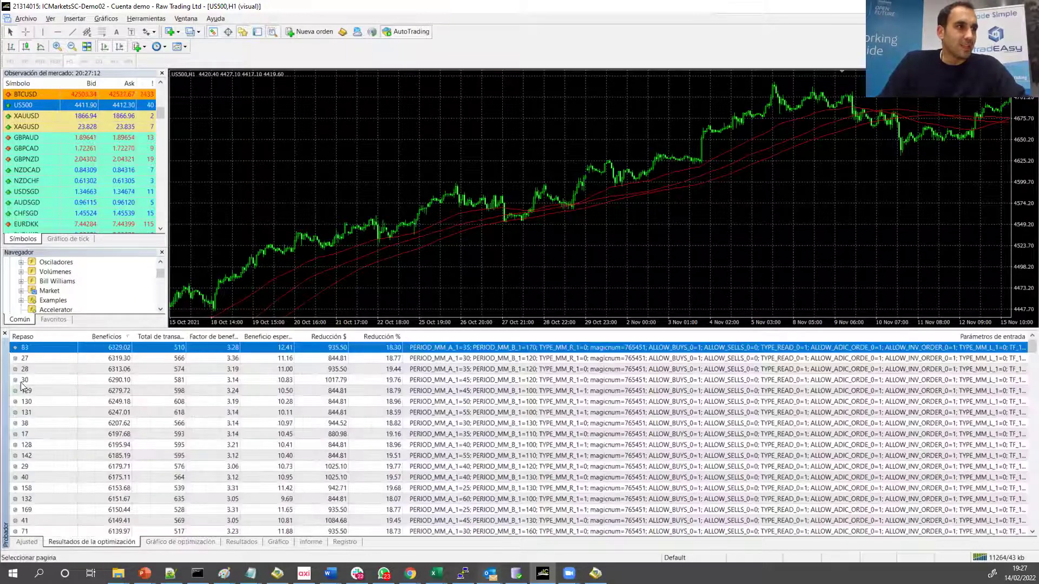
{"action": "left_click", "coordinate": [29, 337]}
{"action": "scroll", "coordinate": [54, 401], "scroll_direction": "up", "scroll_amount": 1}
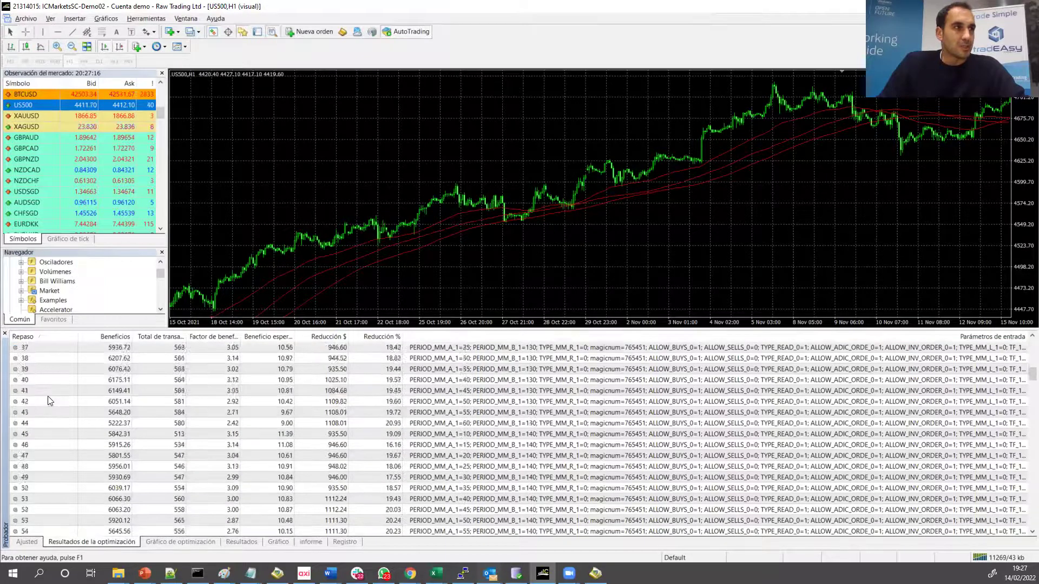
{"action": "left_click", "coordinate": [153, 541]}
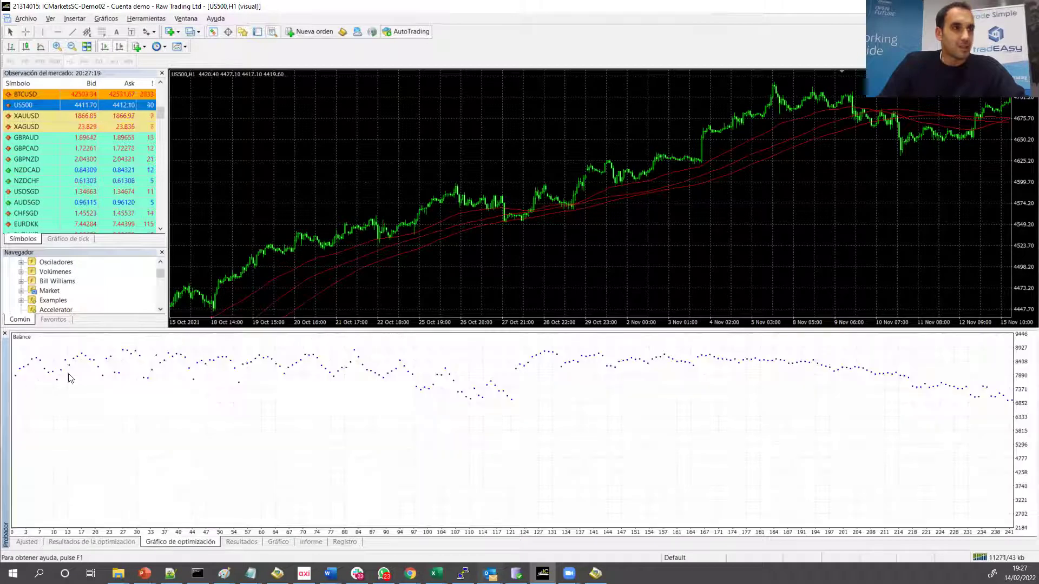
Sort the optimization results by Beneficios from highest to lowest and examine passes 83 and 27.
{"action": "left_click", "coordinate": [115, 541]}
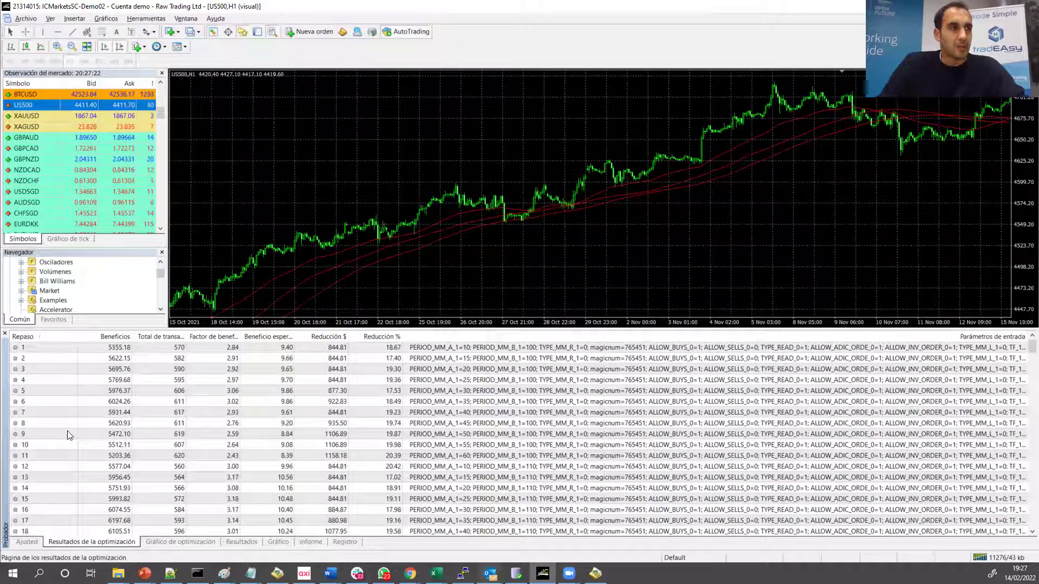
{"action": "left_click", "coordinate": [110, 338]}
{"action": "left_click", "coordinate": [110, 339]}
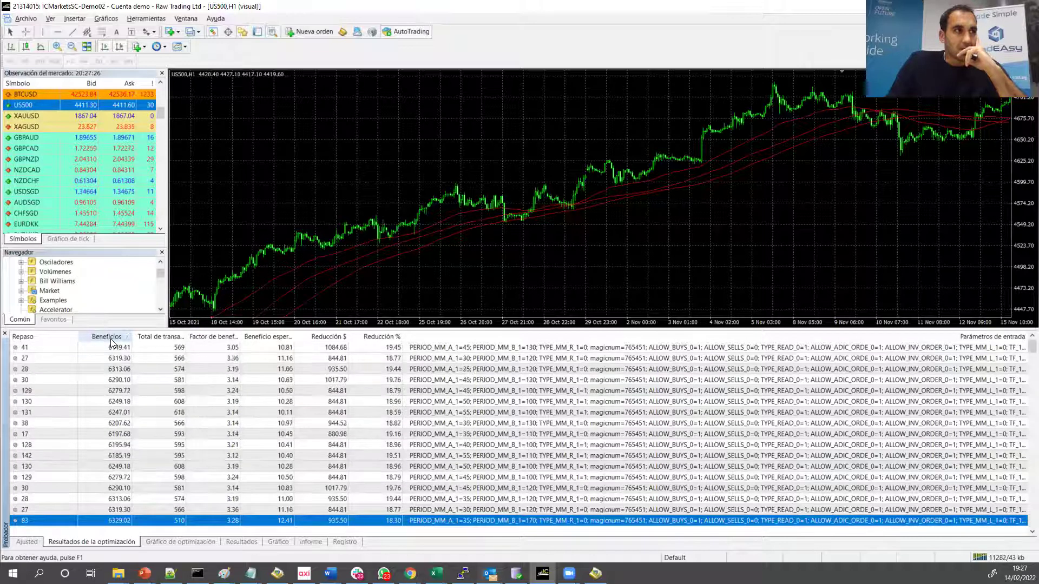
{"action": "left_click", "coordinate": [117, 358]}
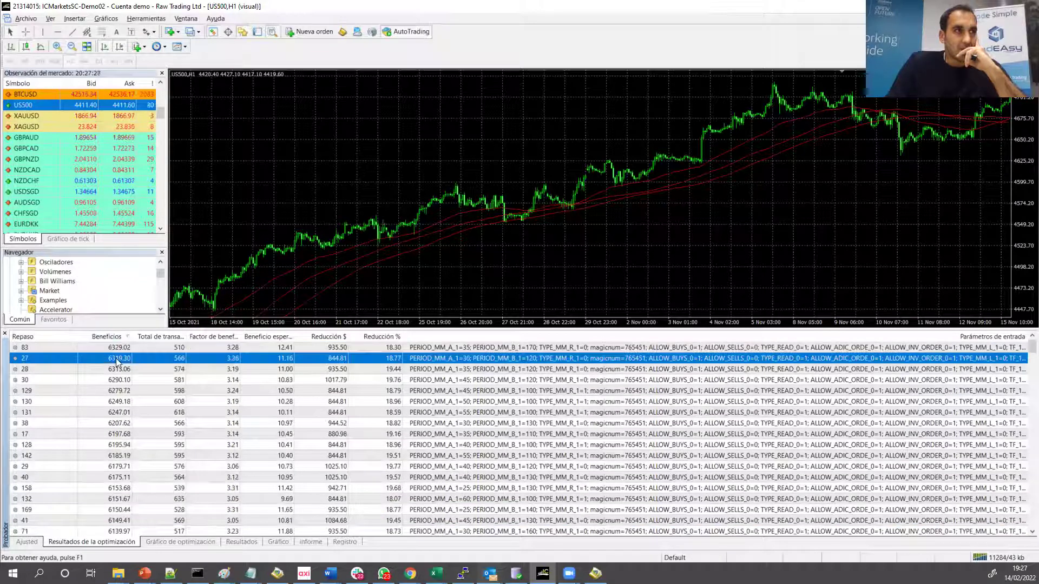
{"action": "left_click", "coordinate": [90, 352]}
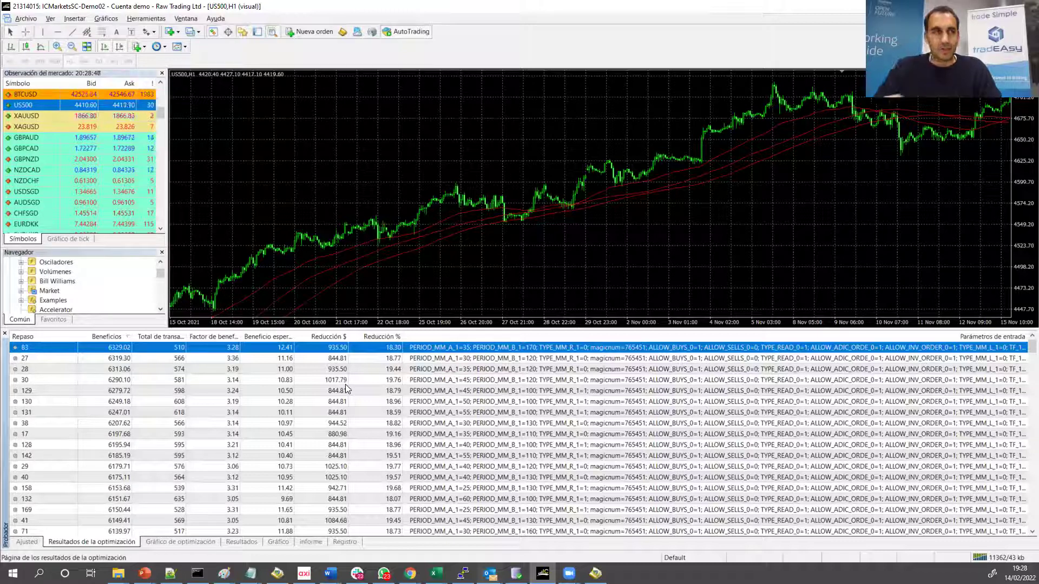
{"action": "left_click", "coordinate": [108, 337]}
{"action": "left_click", "coordinate": [108, 337]}
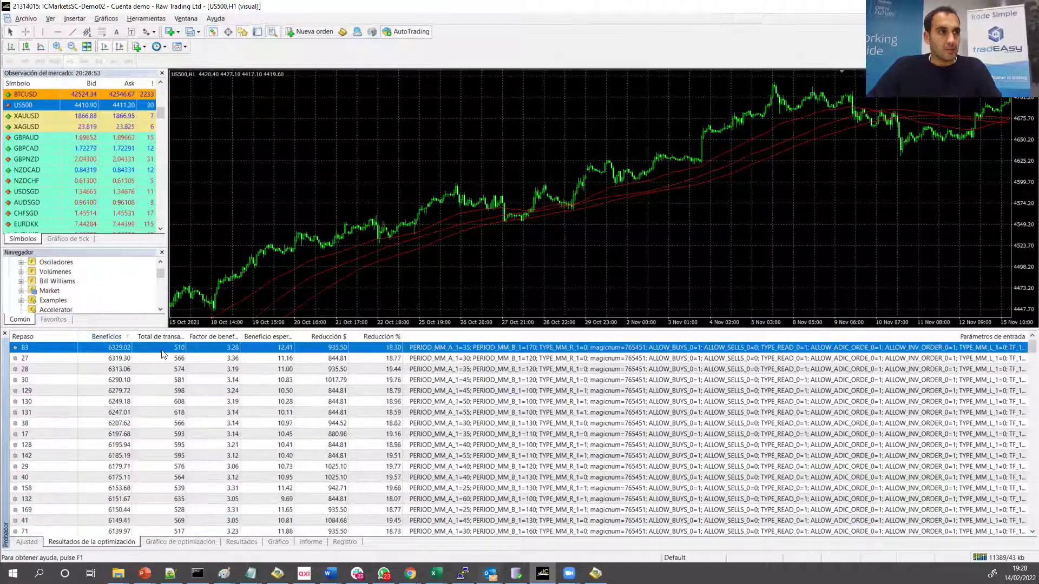
Sort the optimization results by profit factor in descending order and compare passes 35, 139 and 83 on profit and drawdown.
{"action": "left_click", "coordinate": [205, 336]}
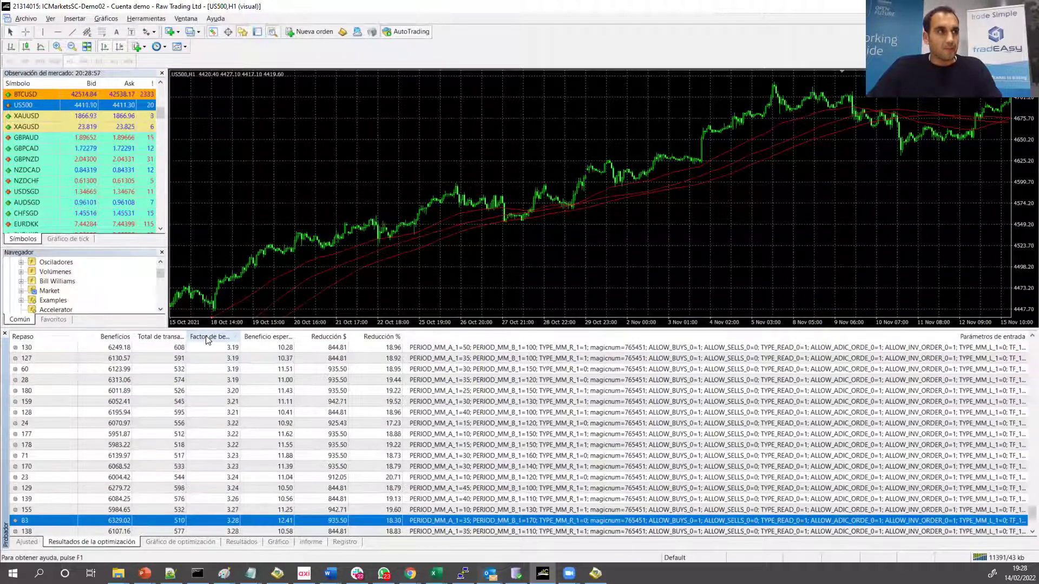
{"action": "left_click", "coordinate": [206, 336]}
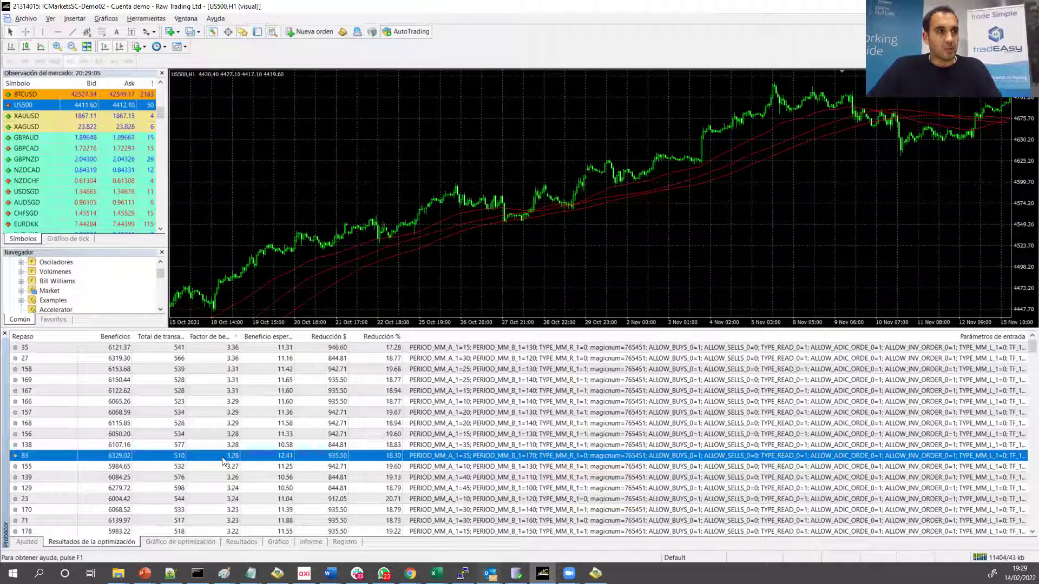
{"action": "left_click", "coordinate": [222, 350]}
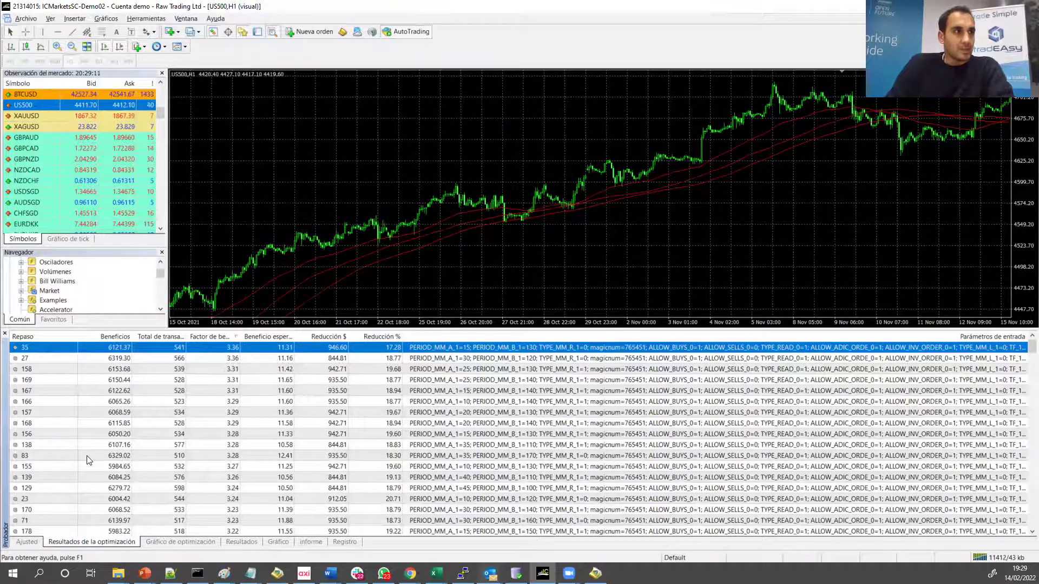
{"action": "left_click", "coordinate": [62, 458]}
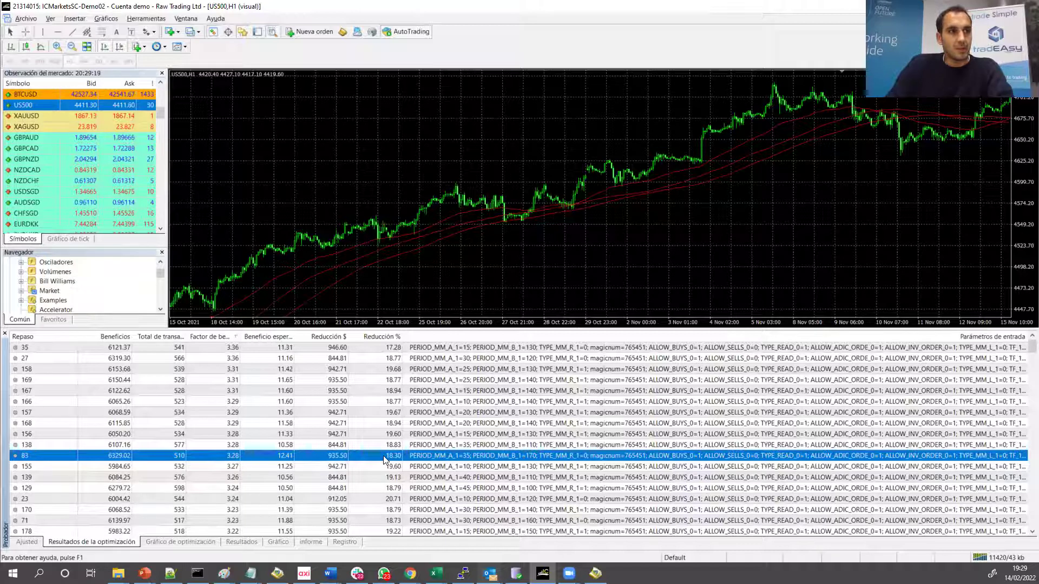
{"action": "left_click", "coordinate": [385, 350]}
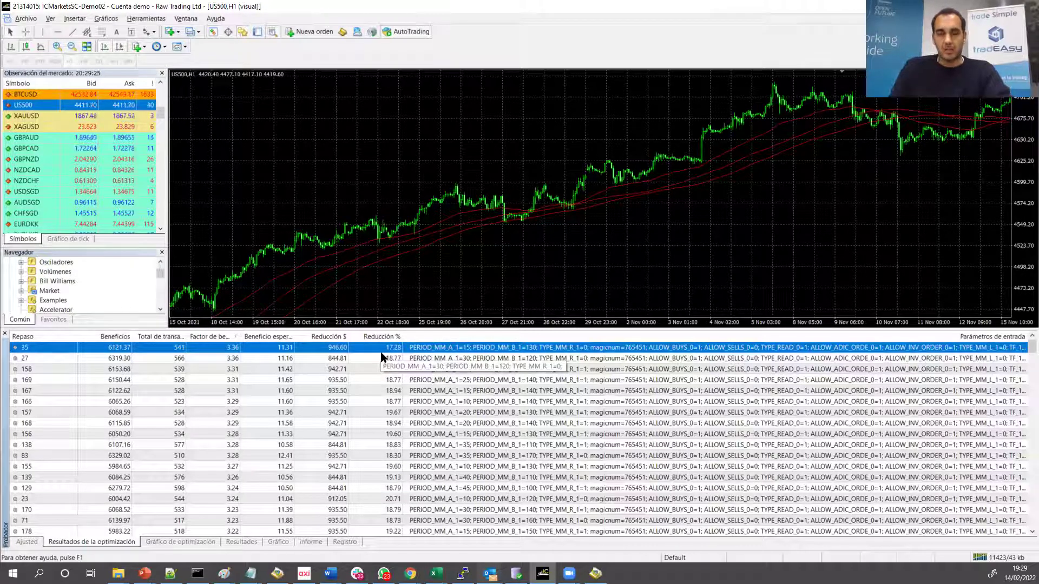
{"action": "left_click", "coordinate": [245, 472]}
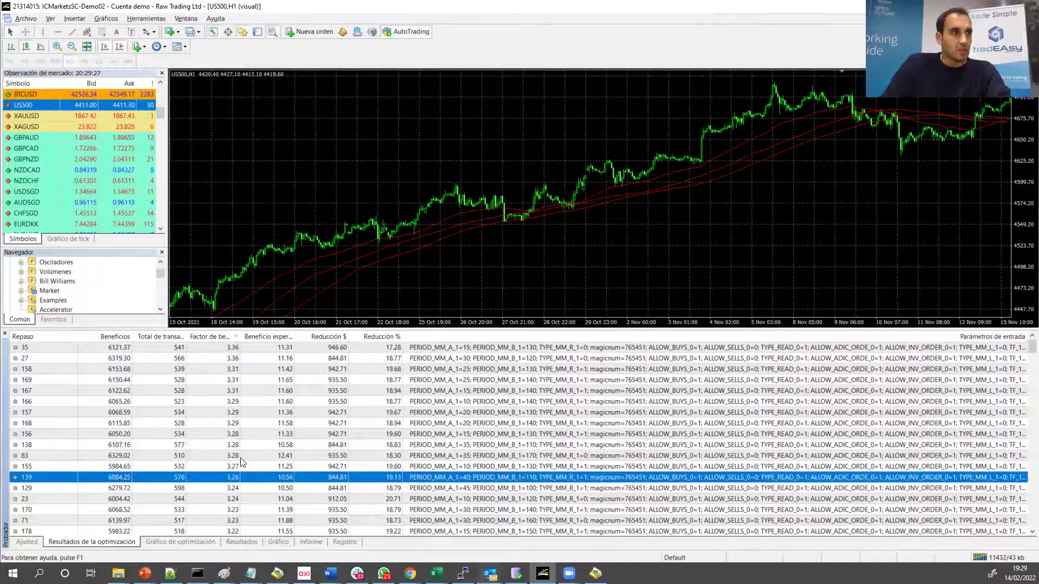
{"action": "left_click", "coordinate": [175, 458]}
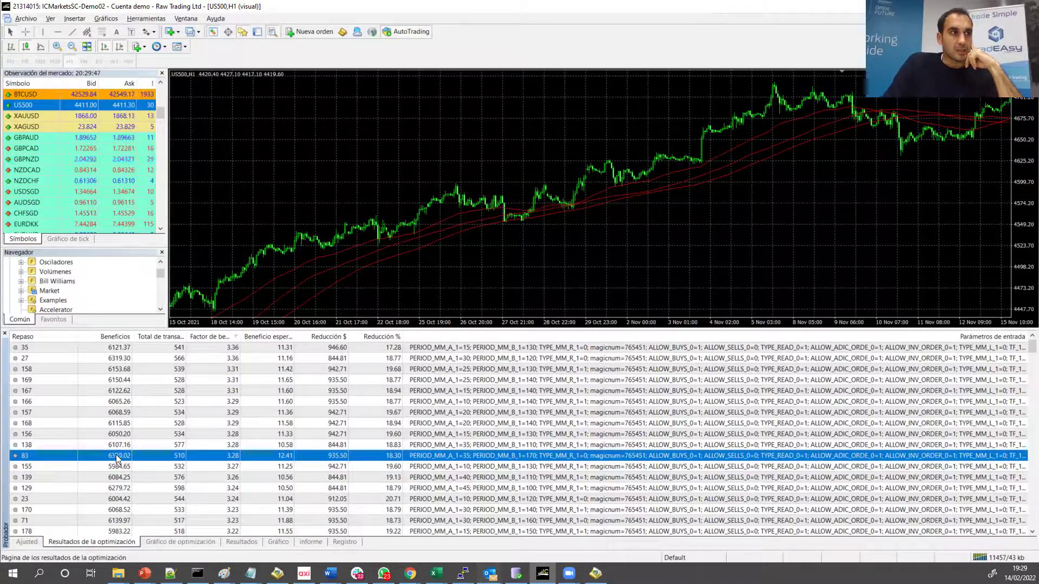
Load pass 83's parameters, Media Móvil Rápida 35 and Media Móvil Lenta 170, into the tester and run a single backtest.
{"action": "double_click", "coordinate": [256, 457]}
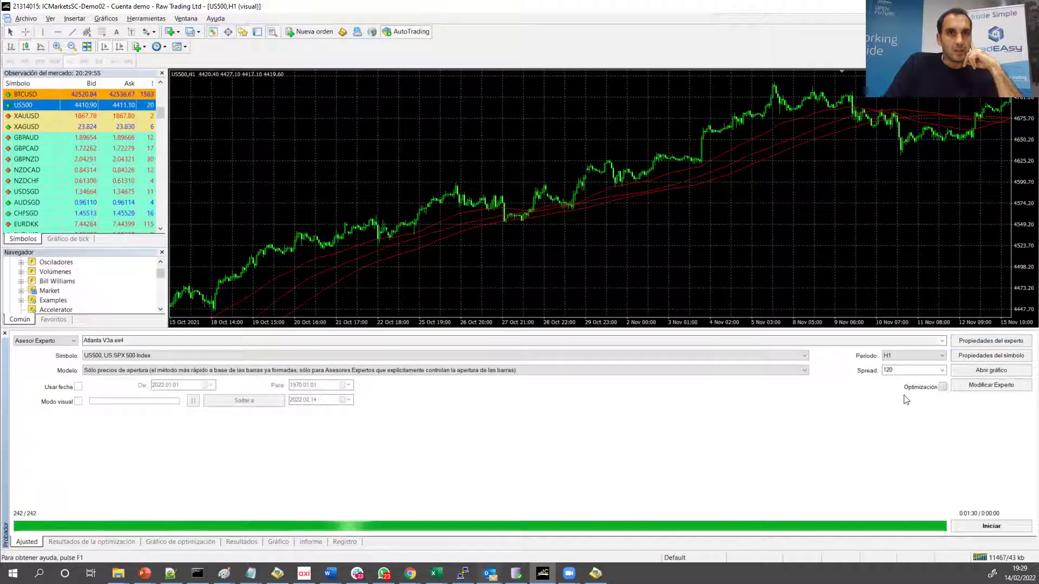
{"action": "left_click", "coordinate": [982, 340]}
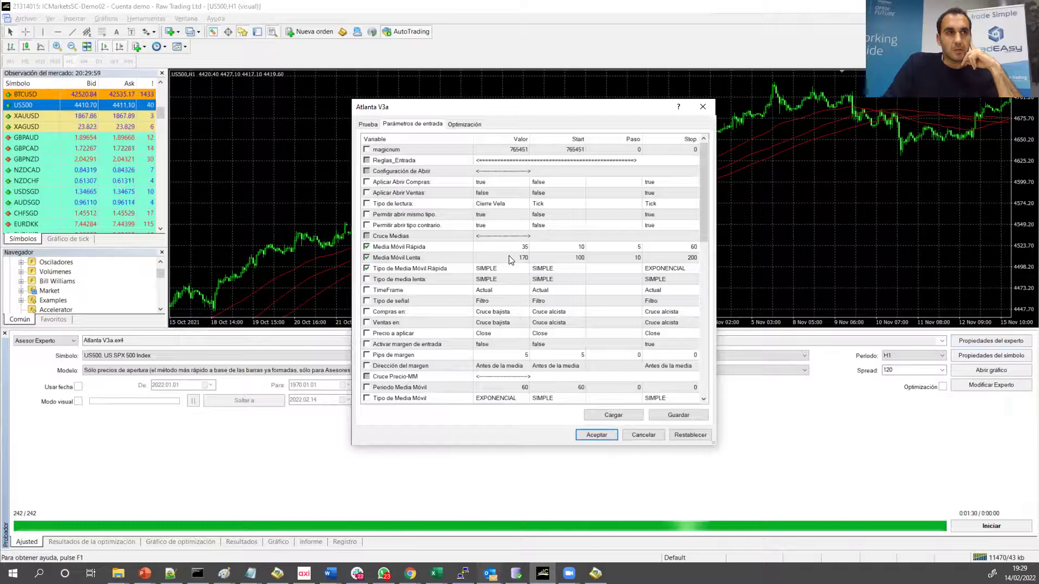
{"action": "scroll", "coordinate": [509, 269], "scroll_direction": "down", "scroll_amount": 1}
{"action": "scroll", "coordinate": [502, 328], "scroll_direction": "down", "scroll_amount": 1}
{"action": "scroll", "coordinate": [487, 330], "scroll_direction": "up", "scroll_amount": 2}
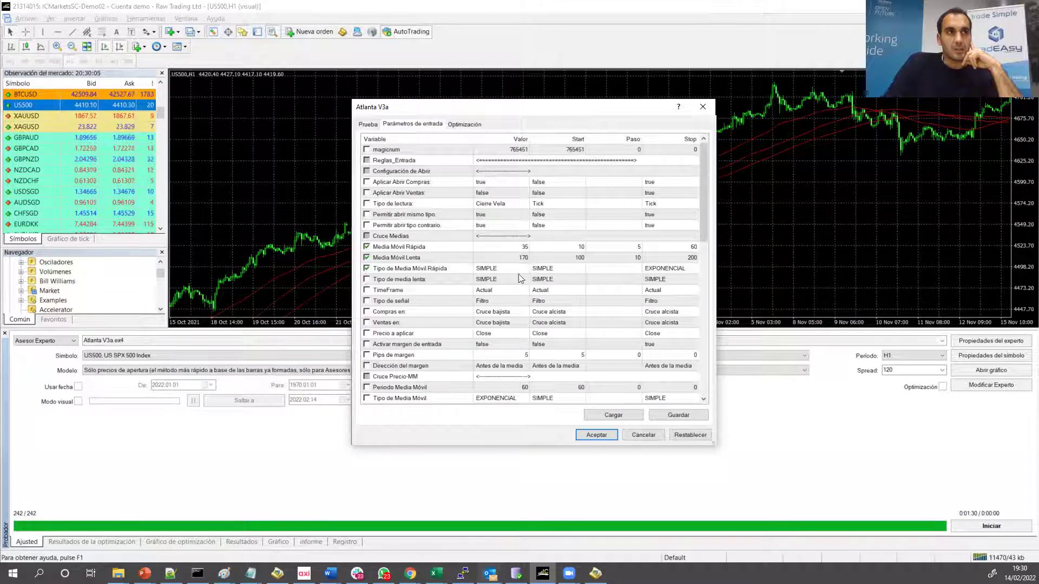
{"action": "left_click", "coordinate": [595, 436]}
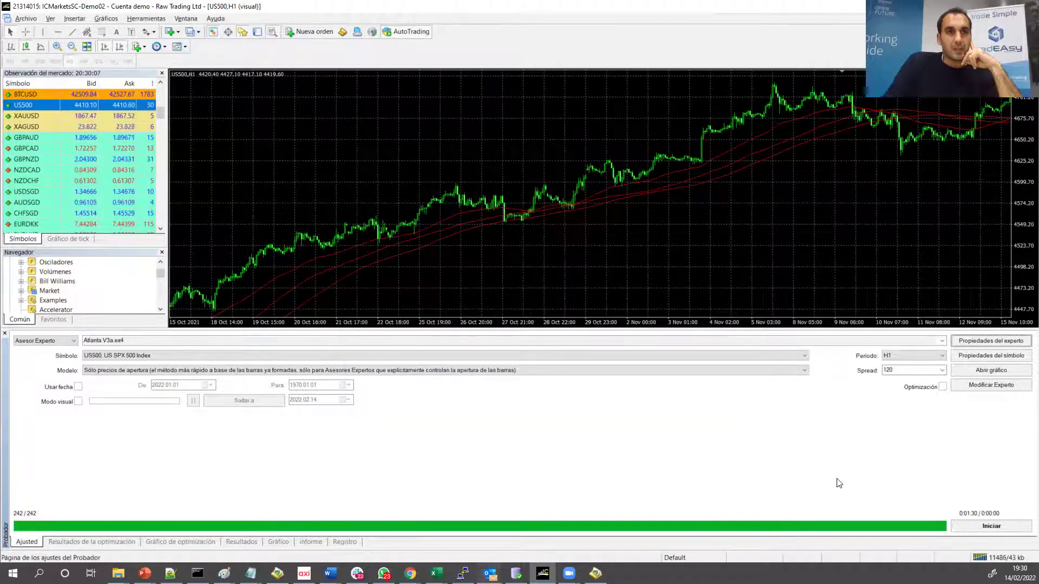
{"action": "left_click", "coordinate": [977, 523]}
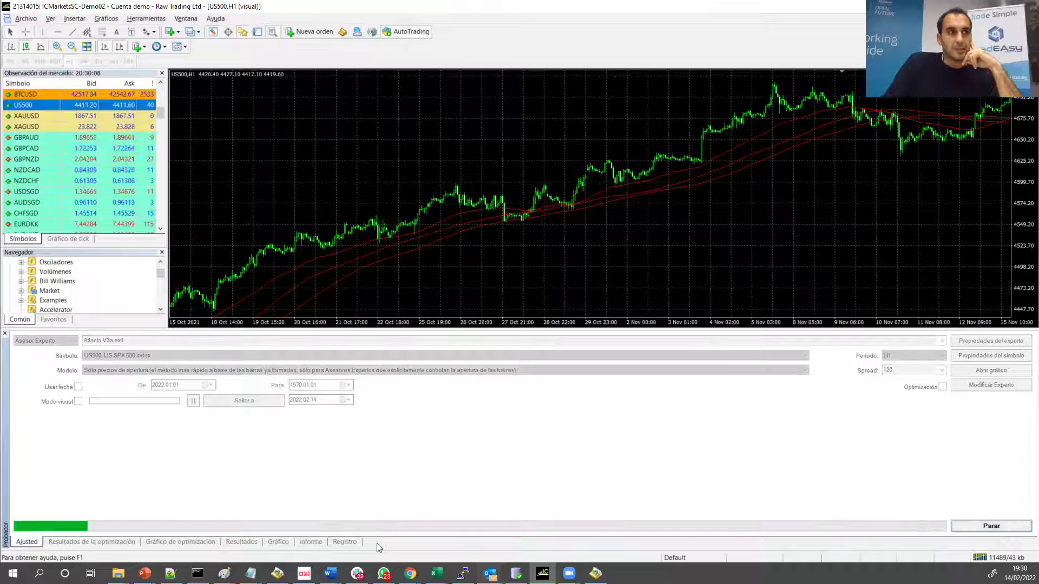
Review the trade list, balance graph and report of the backtest with pass 83's parameters.
{"action": "left_click", "coordinate": [230, 541]}
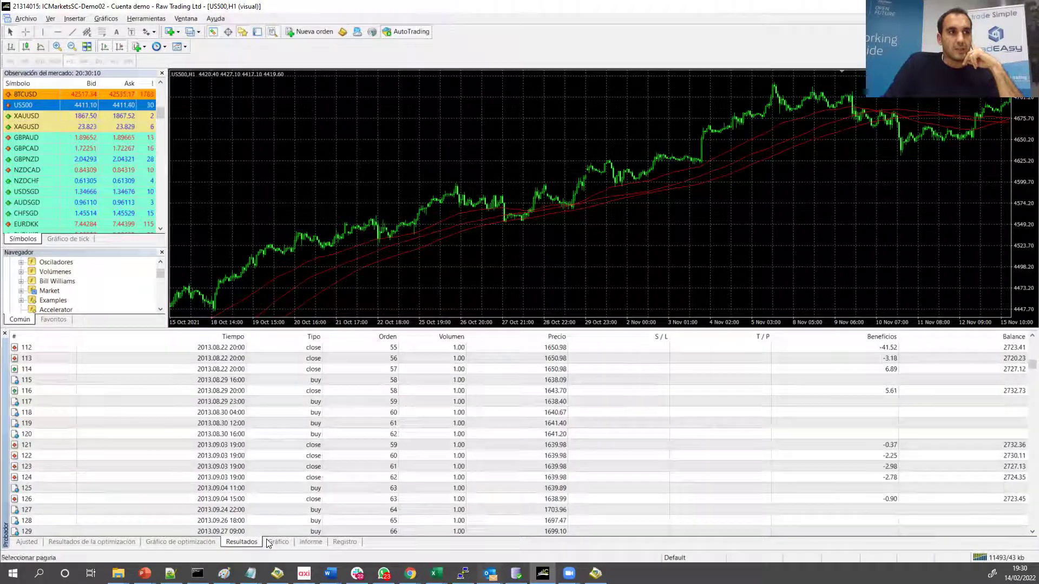
{"action": "left_click", "coordinate": [267, 542]}
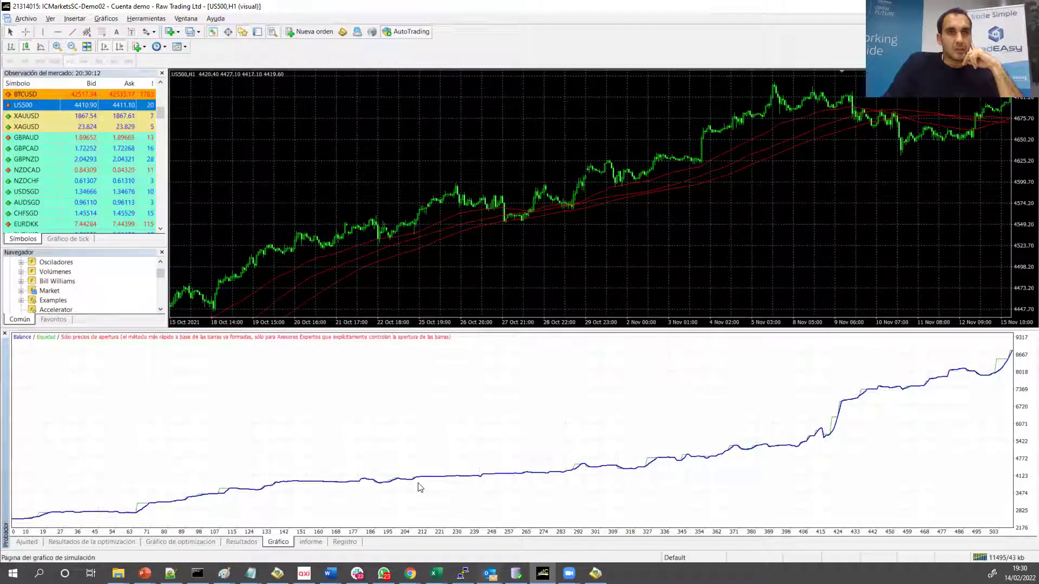
{"action": "left_click", "coordinate": [309, 543]}
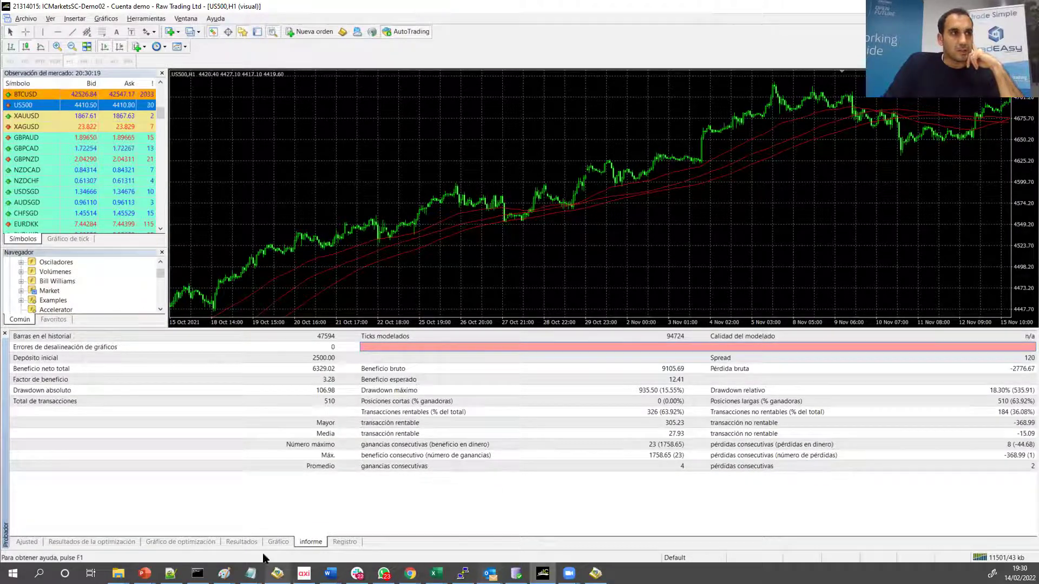
{"action": "left_click", "coordinate": [242, 541]}
Backtest optimization pass 35 with Media Móvil Rápida 15 and Media Móvil Lenta 130, and review its balance graph and report.
{"action": "left_click", "coordinate": [91, 542]}
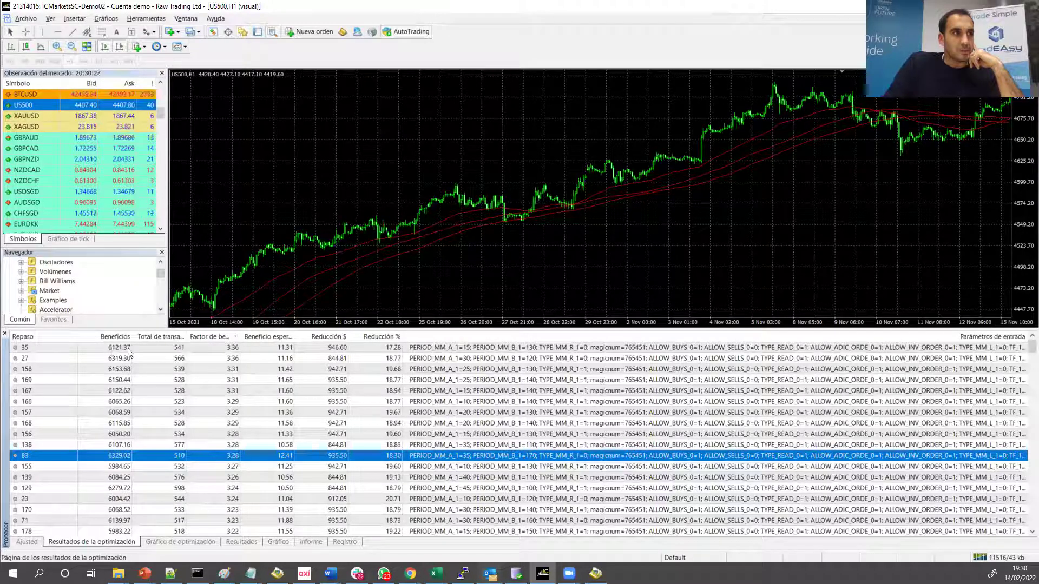
{"action": "left_click", "coordinate": [210, 349]}
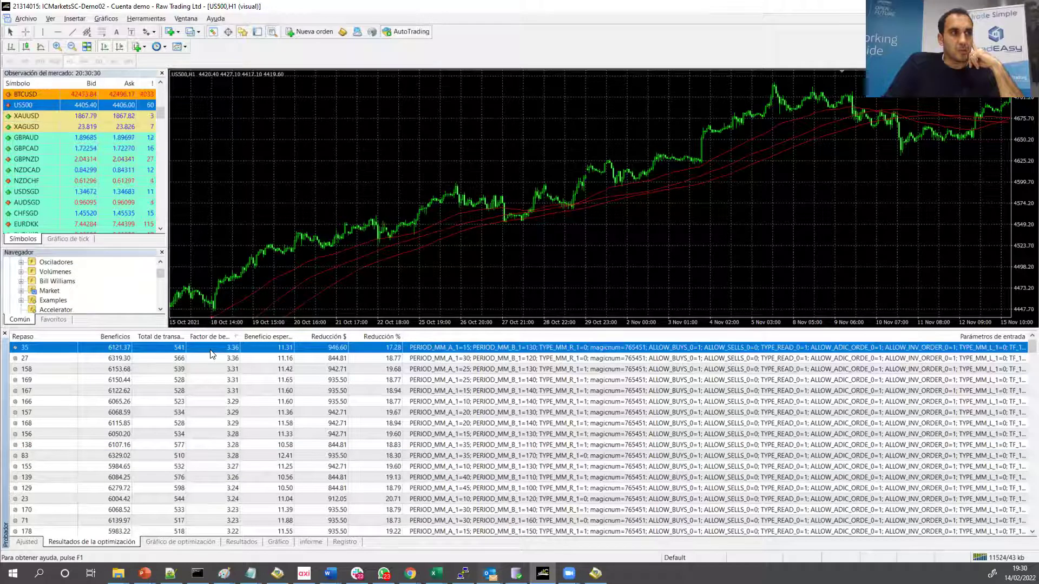
{"action": "double_click", "coordinate": [211, 351]}
{"action": "left_click", "coordinate": [988, 341]}
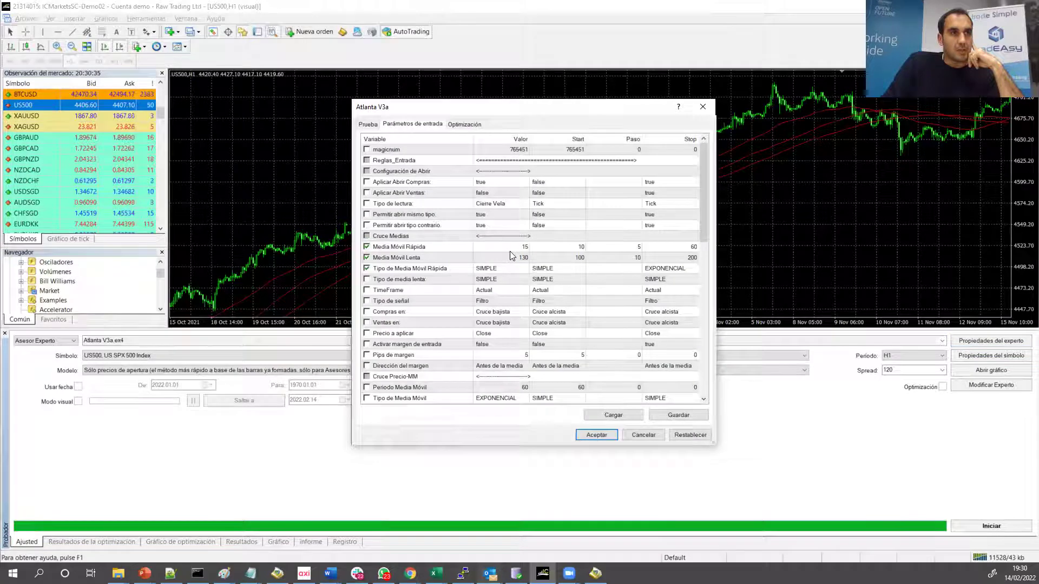
{"action": "left_click", "coordinate": [509, 251]}
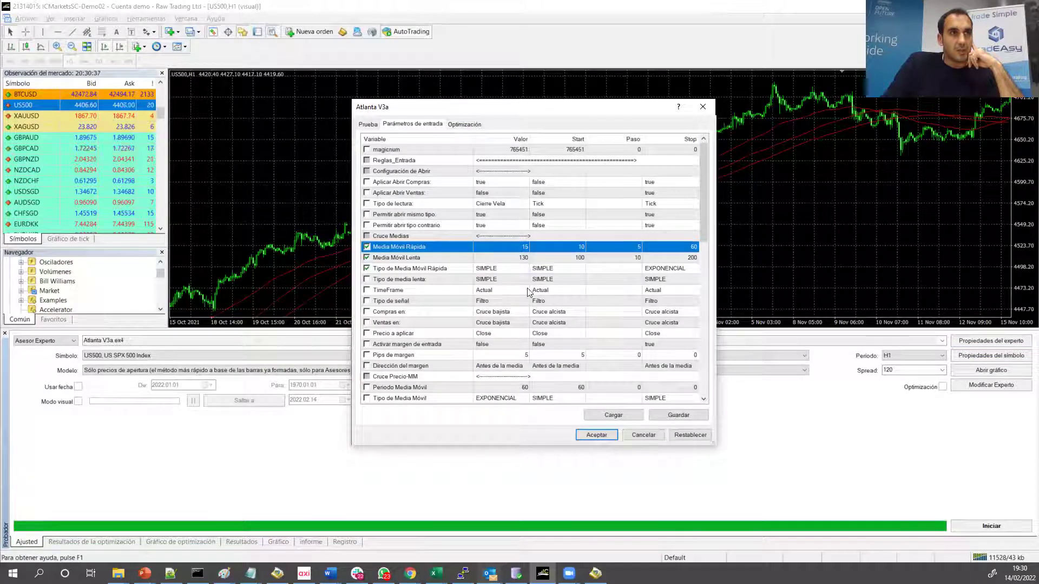
{"action": "left_click", "coordinate": [596, 435]}
{"action": "left_click", "coordinate": [959, 524]}
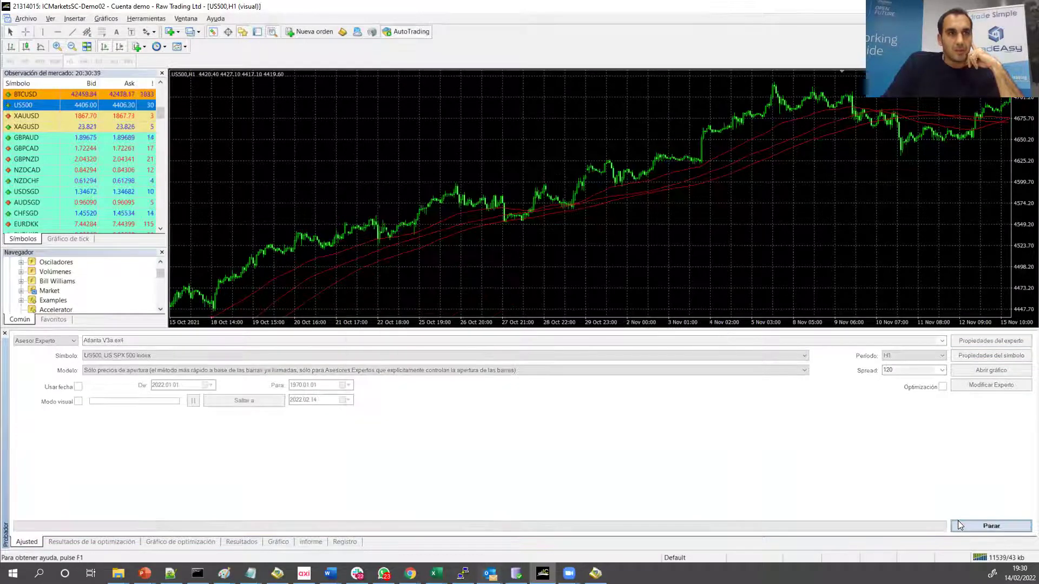
{"action": "left_click", "coordinate": [280, 542]}
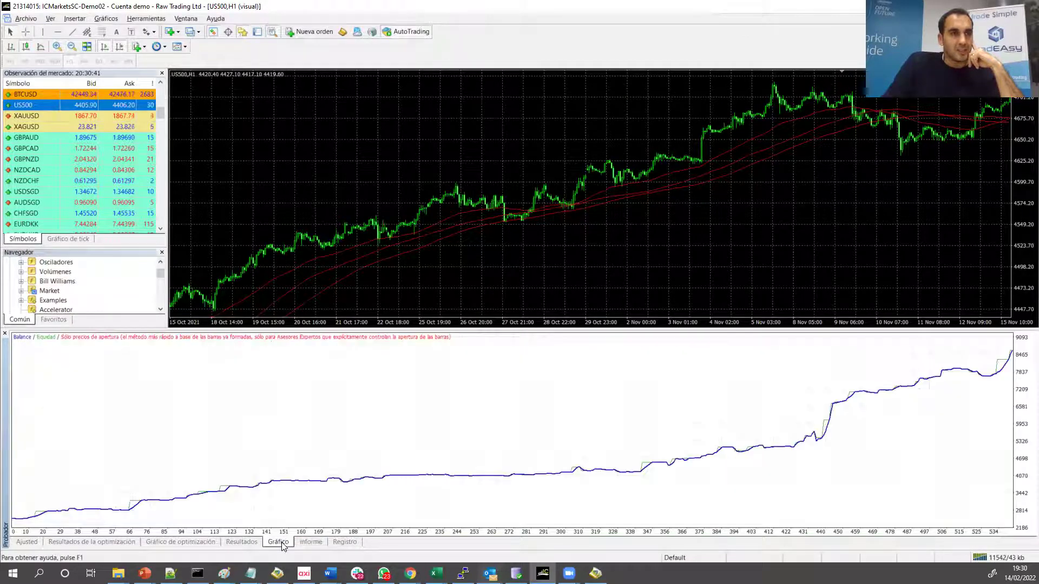
{"action": "left_click", "coordinate": [318, 542]}
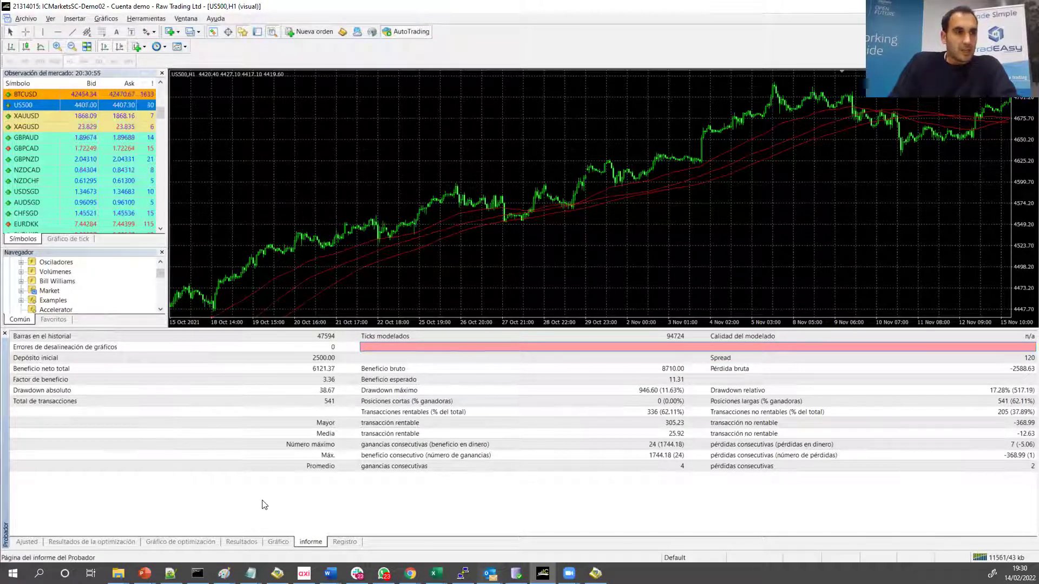
Re-enable Optimización in the tester settings and check the expert's input parameters and test settings without changing them.
{"action": "left_click", "coordinate": [30, 541]}
{"action": "left_click", "coordinate": [943, 386]}
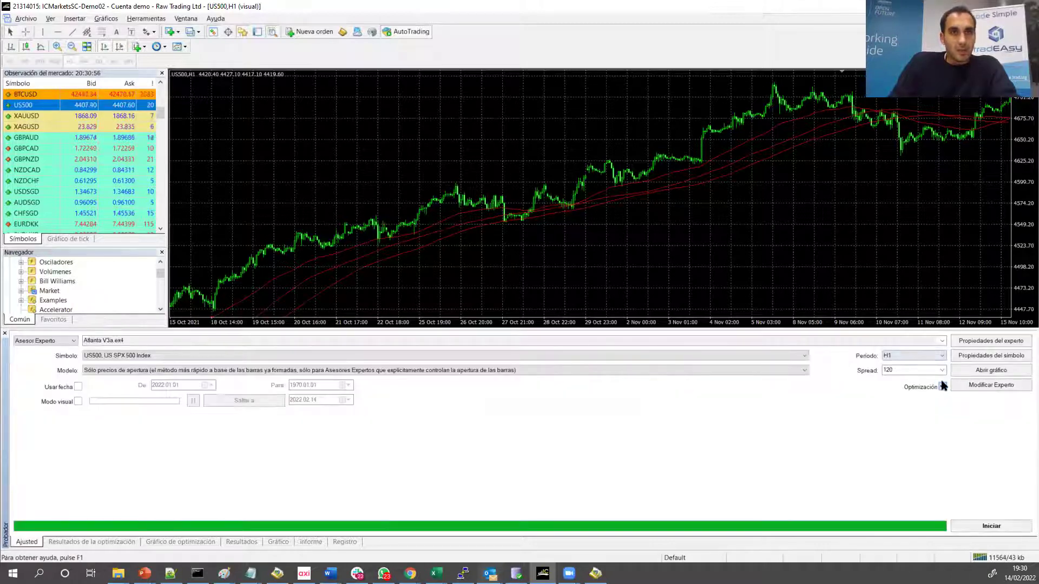
{"action": "left_click", "coordinate": [974, 340]}
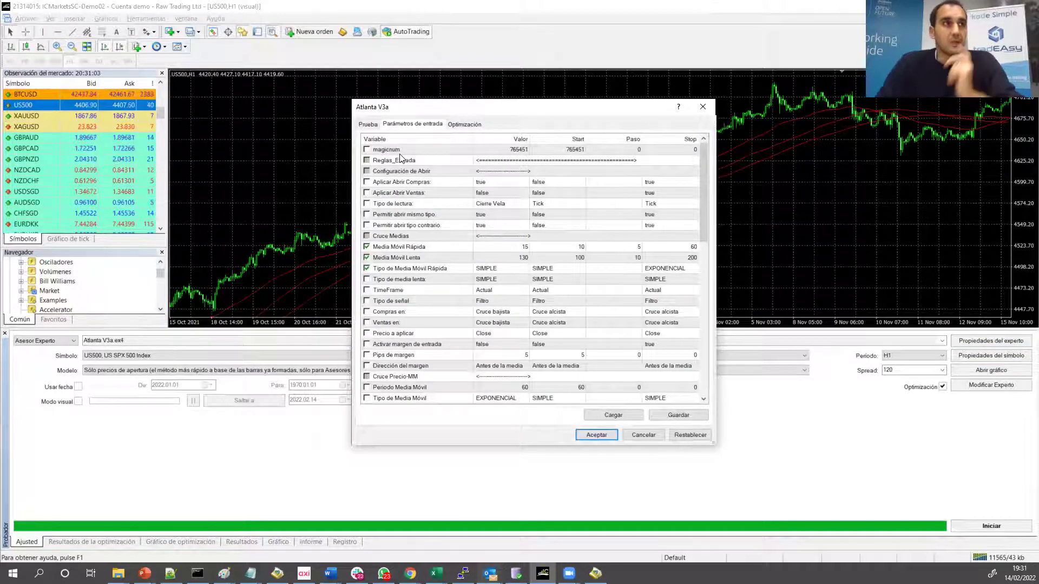
{"action": "left_click", "coordinate": [368, 126]}
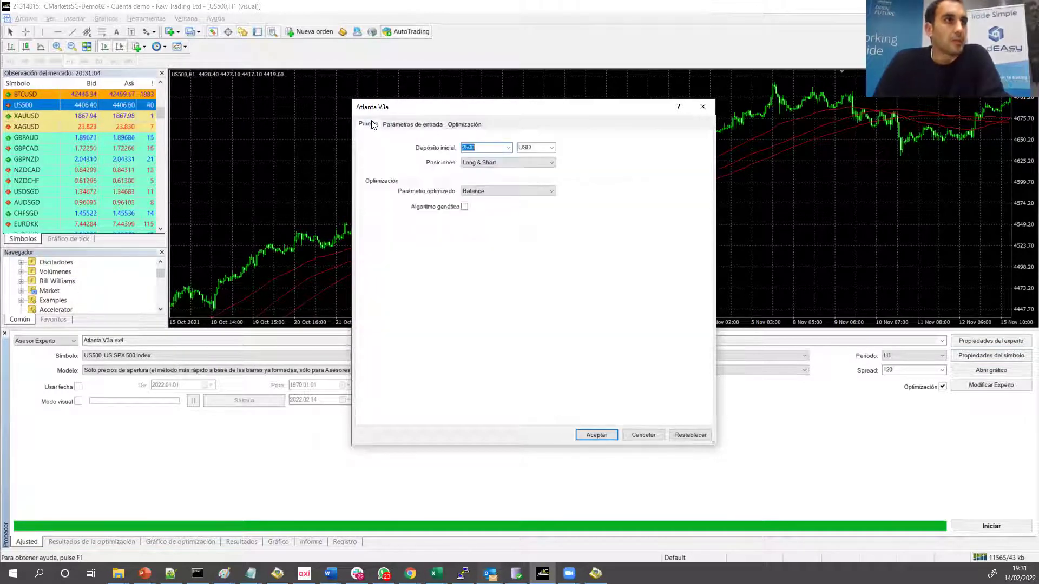
{"action": "left_click", "coordinate": [656, 437]}
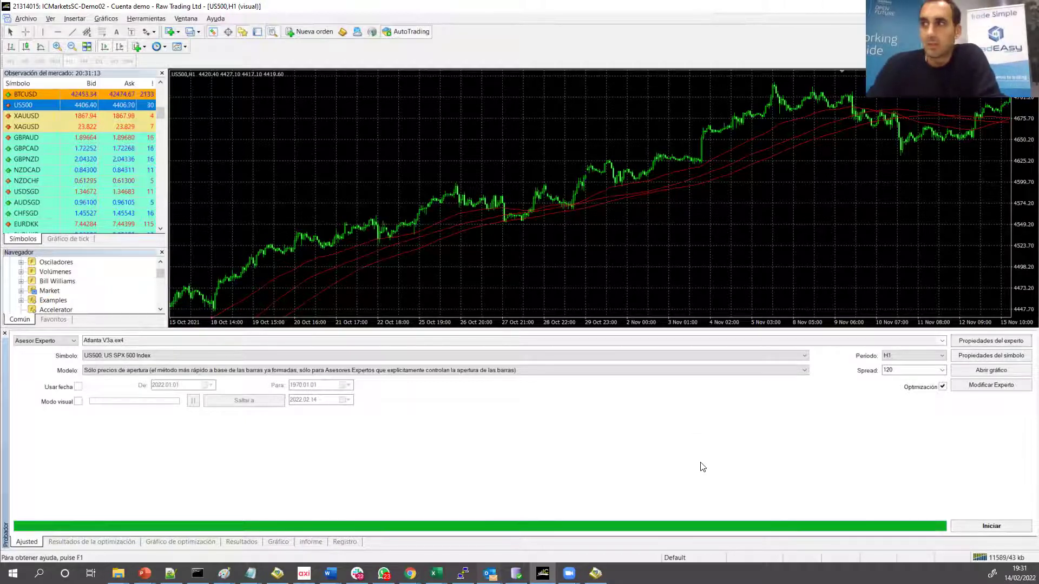
Choose Balance as the optimized parameter and enable the genetic algorithm in the expert's test settings.
{"action": "left_click", "coordinate": [969, 342]}
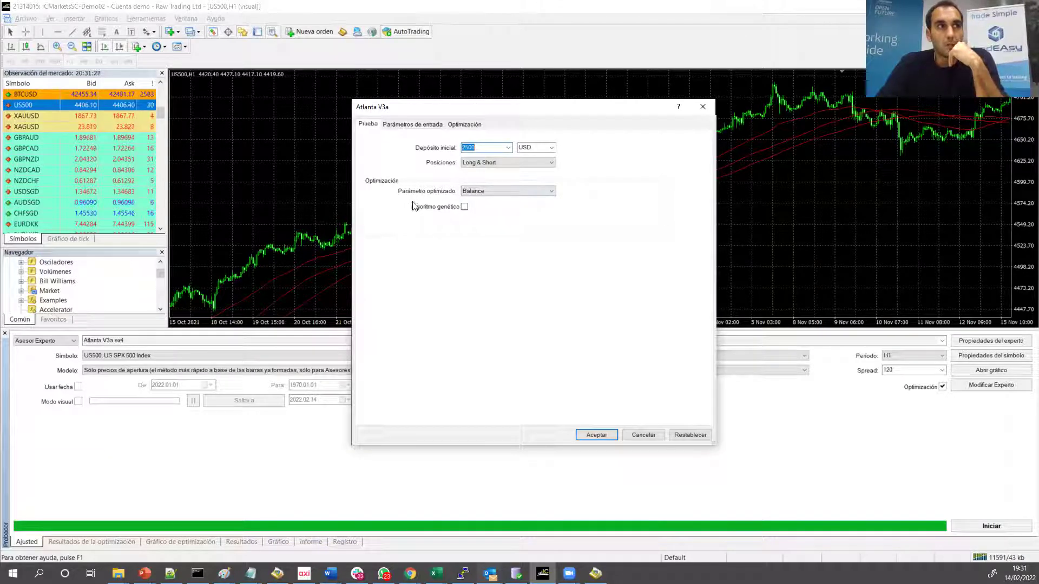
{"action": "left_click", "coordinate": [494, 192]}
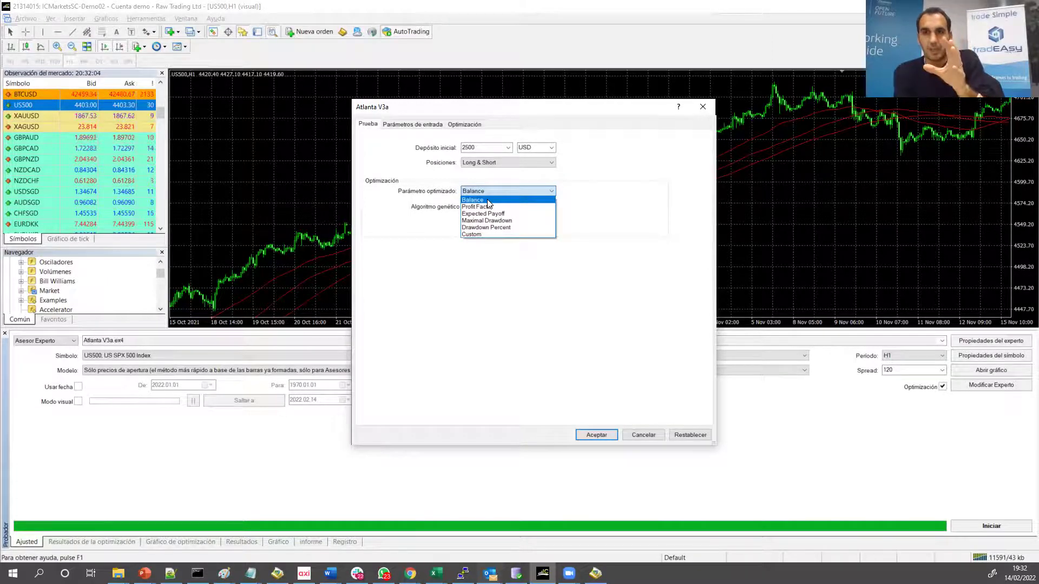
{"action": "left_click", "coordinate": [487, 200]}
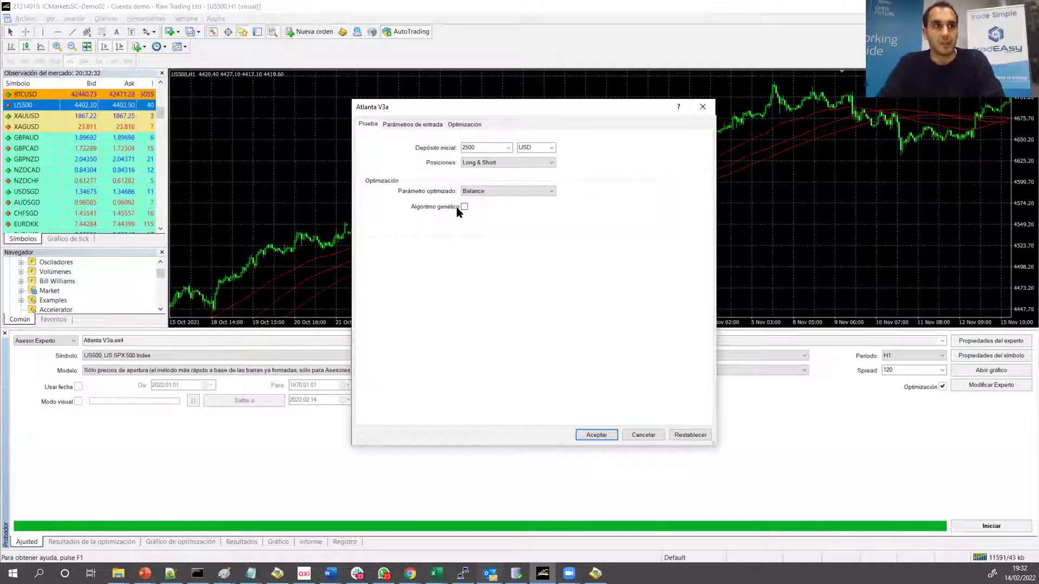
{"action": "left_click", "coordinate": [464, 207]}
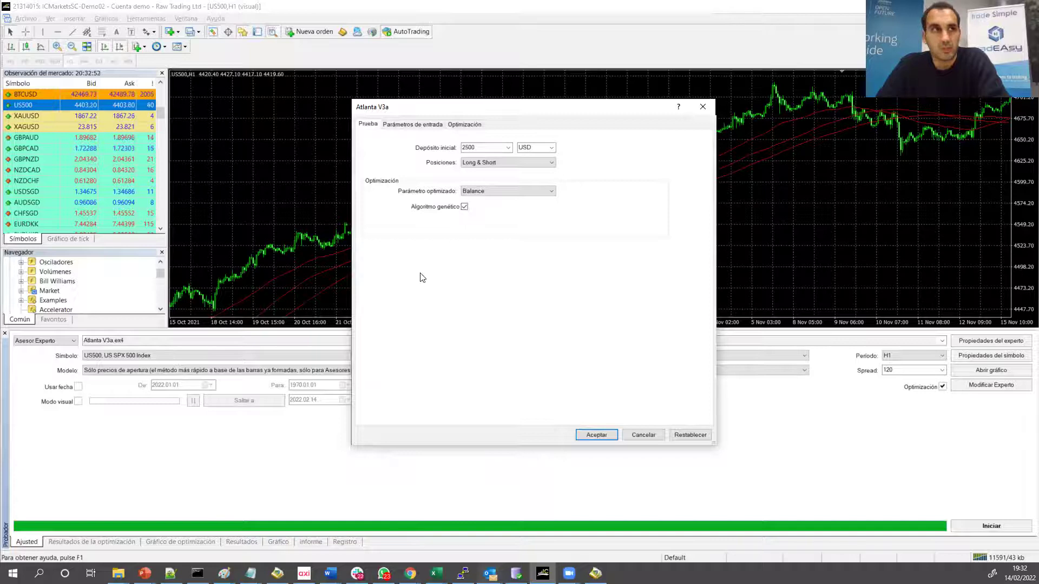
Try Profit Factor as the optimized parameter and return the selection to Balance.
{"action": "left_click", "coordinate": [479, 191]}
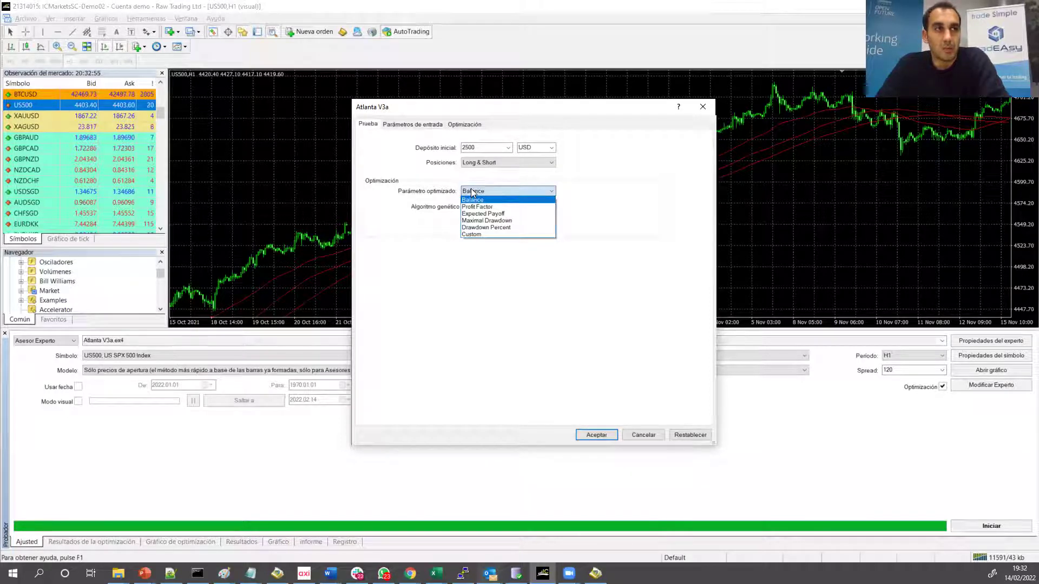
{"action": "left_click", "coordinate": [467, 194]}
{"action": "left_click", "coordinate": [467, 192]}
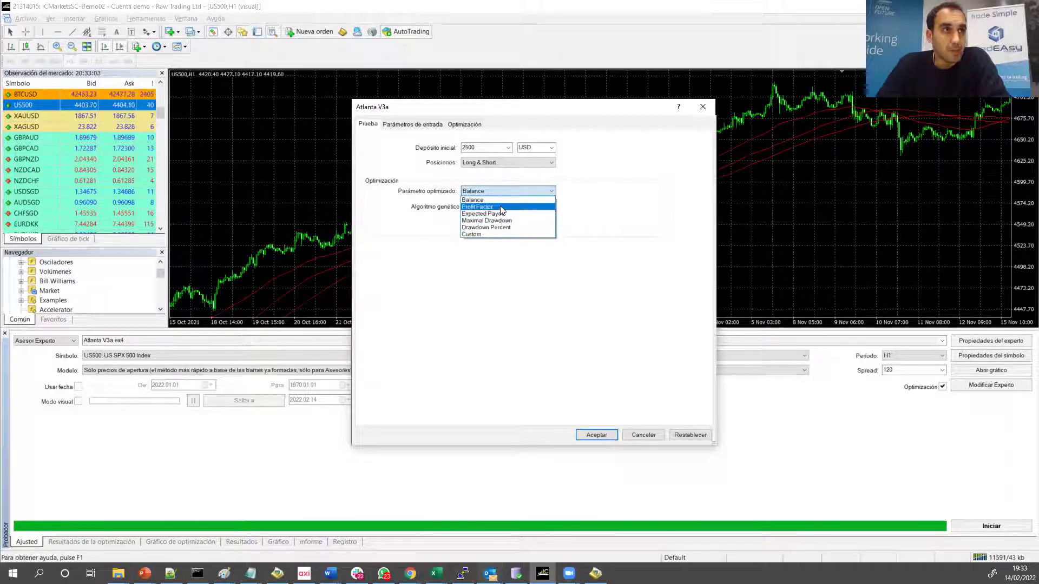
{"action": "left_click", "coordinate": [501, 208]}
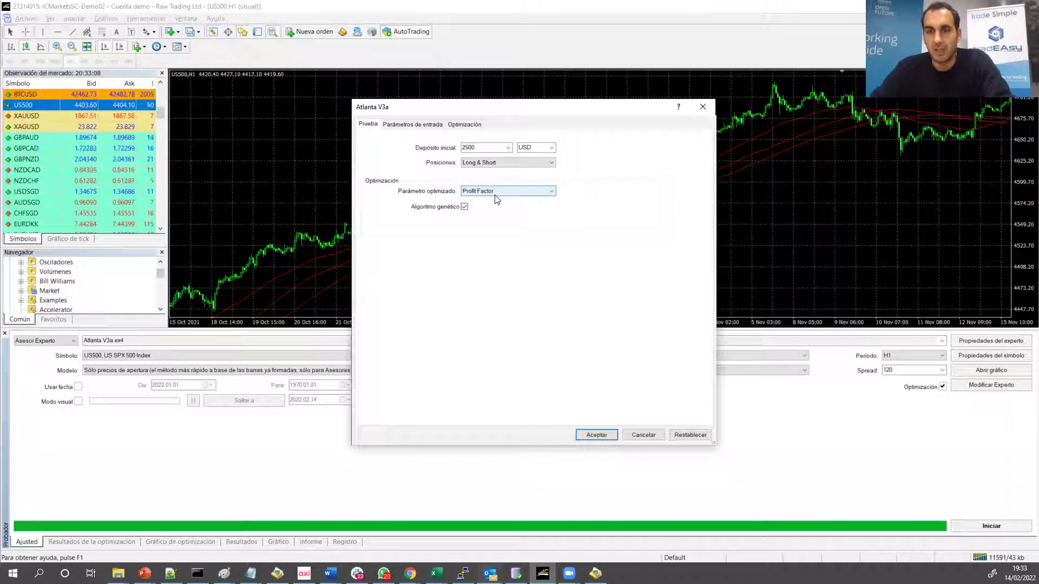
{"action": "left_click", "coordinate": [487, 192]}
{"action": "left_click", "coordinate": [487, 193]}
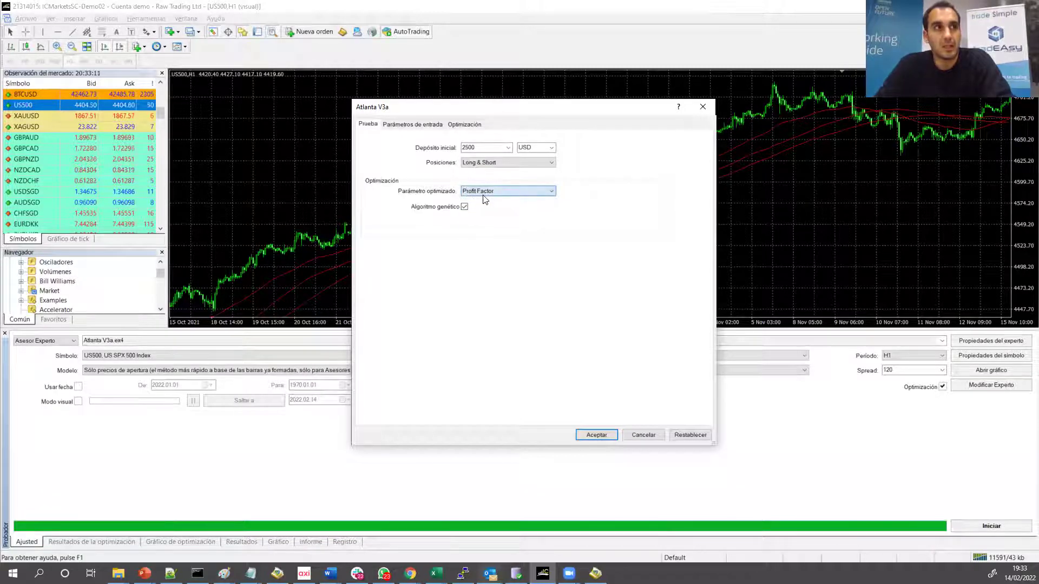
{"action": "left_click", "coordinate": [493, 192]}
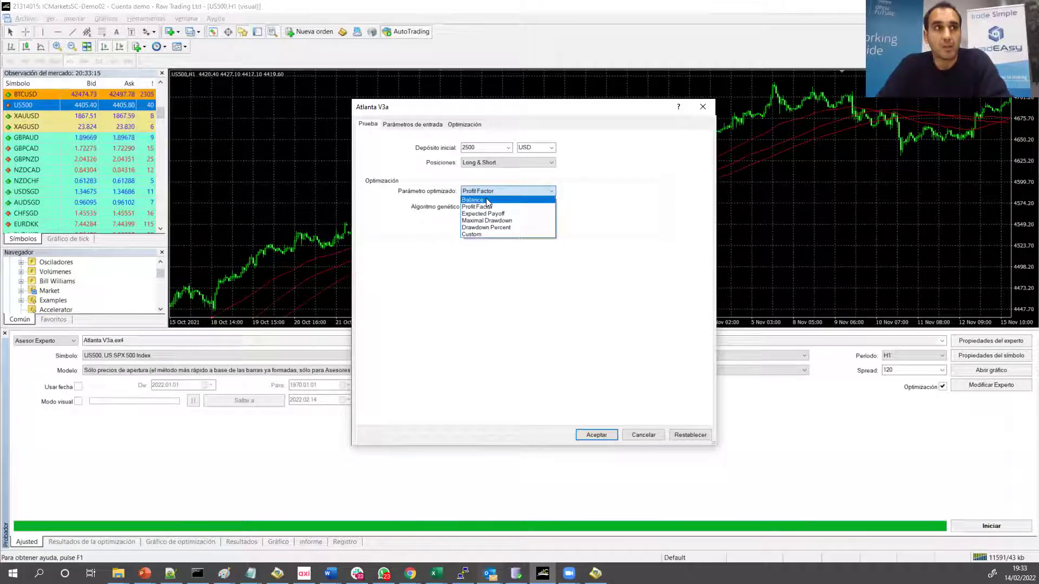
{"action": "left_click", "coordinate": [486, 199]}
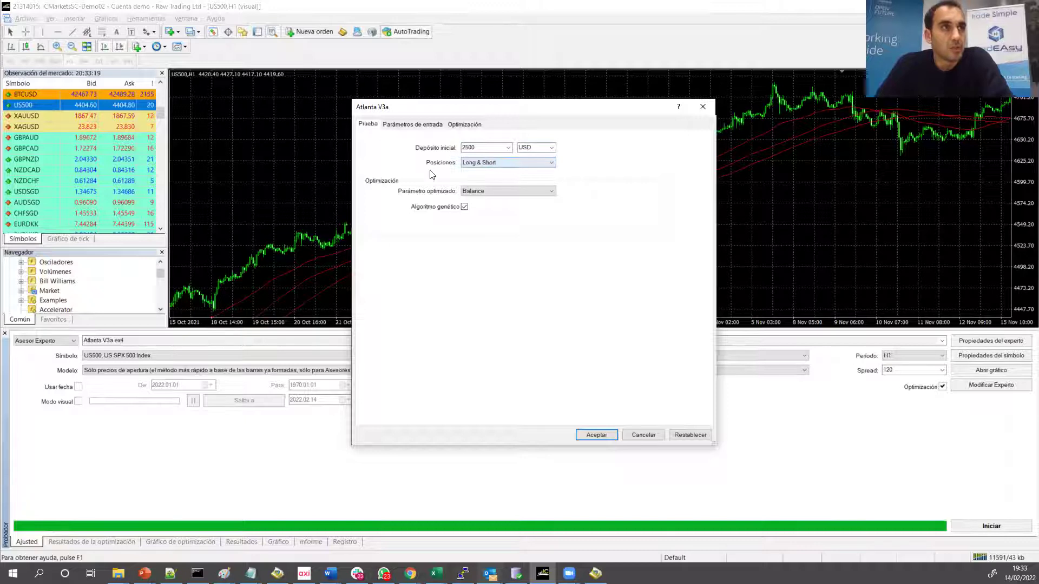
Try an initial deposit of 10000 and 1000 in EUR in the test settings, and close the dialog without accepting.
{"action": "double_click", "coordinate": [472, 148]}
{"action": "left_click", "coordinate": [412, 124]}
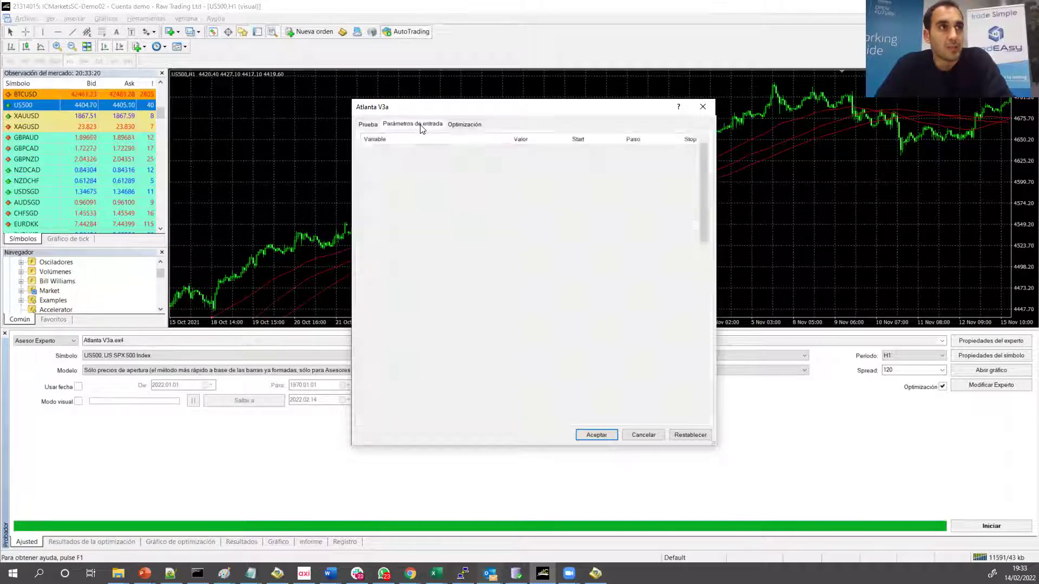
{"action": "left_click", "coordinate": [369, 125]}
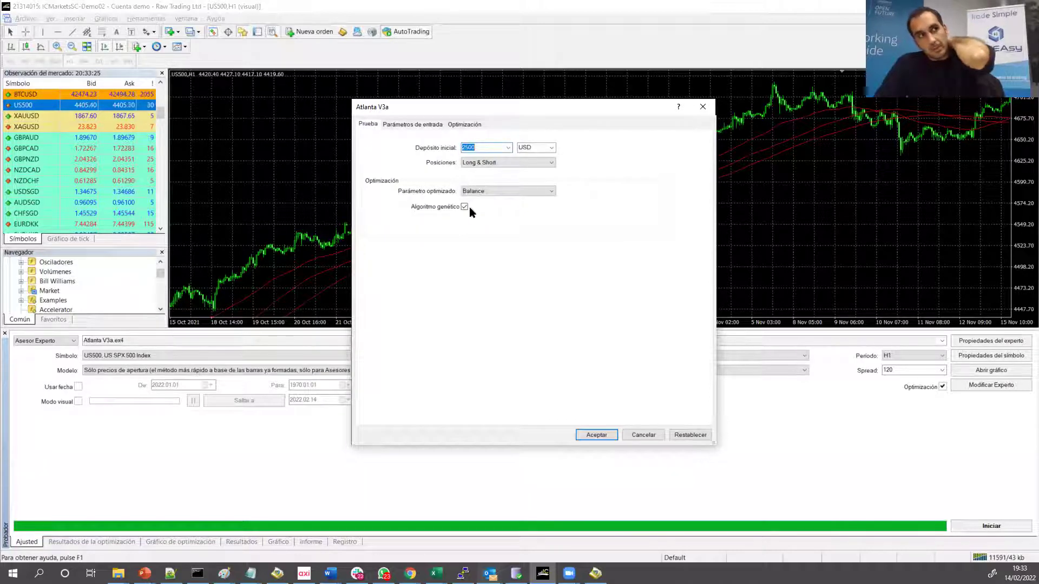
{"action": "type", "text": "10000"}
{"action": "left_click", "coordinate": [464, 147]}
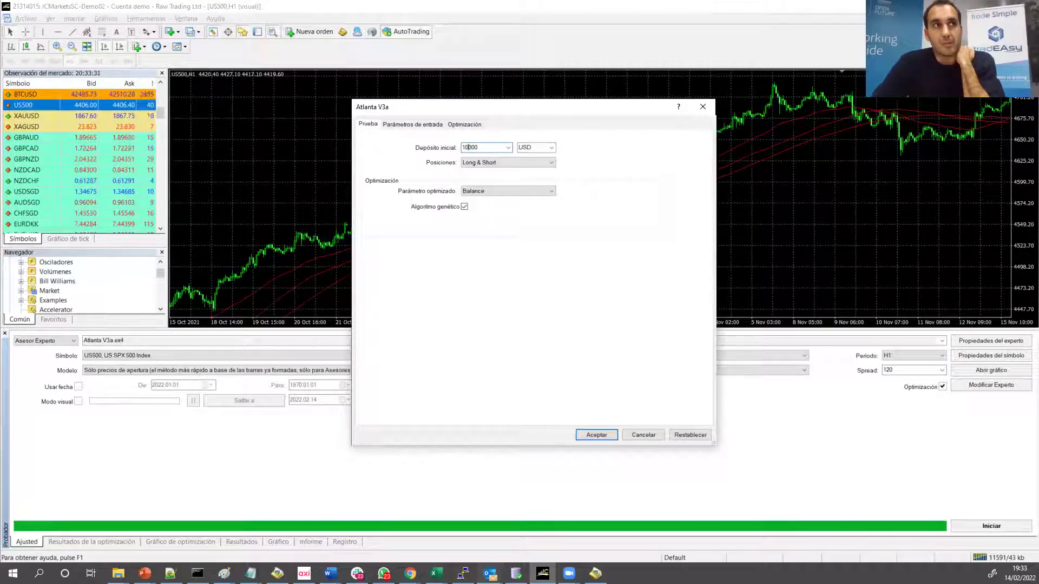
{"action": "left_click", "coordinate": [545, 149]}
{"action": "left_click", "coordinate": [533, 163]}
{"action": "left_click", "coordinate": [500, 149]}
{"action": "left_click", "coordinate": [464, 147]}
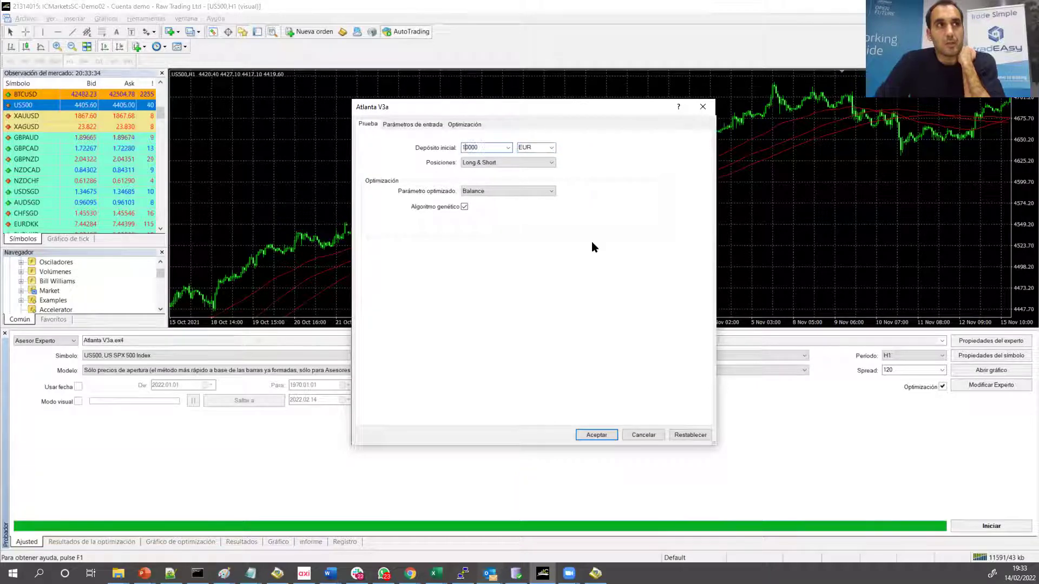
{"action": "key", "text": "Delete"}
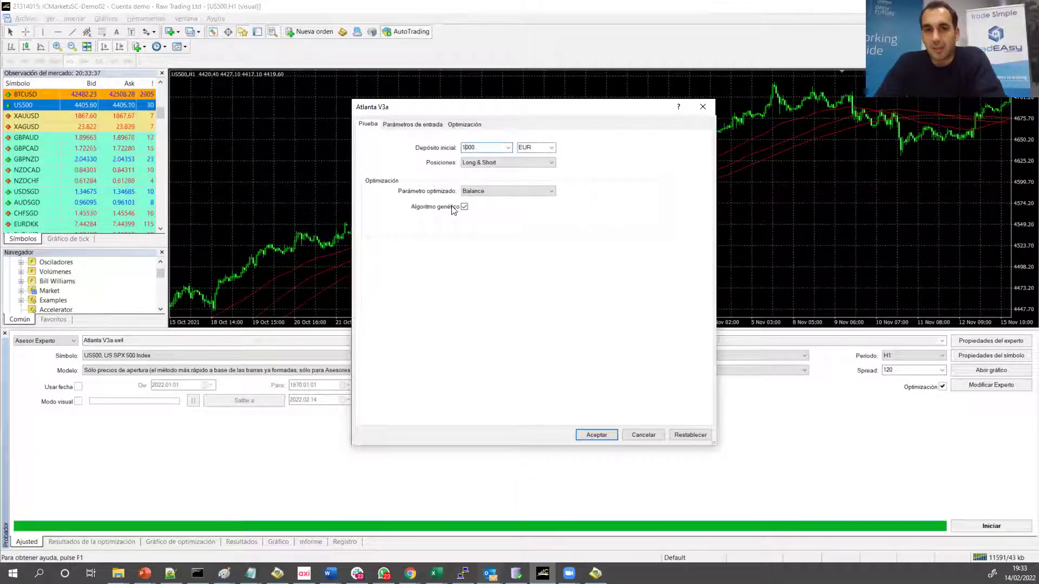
{"action": "left_click", "coordinate": [703, 107]}
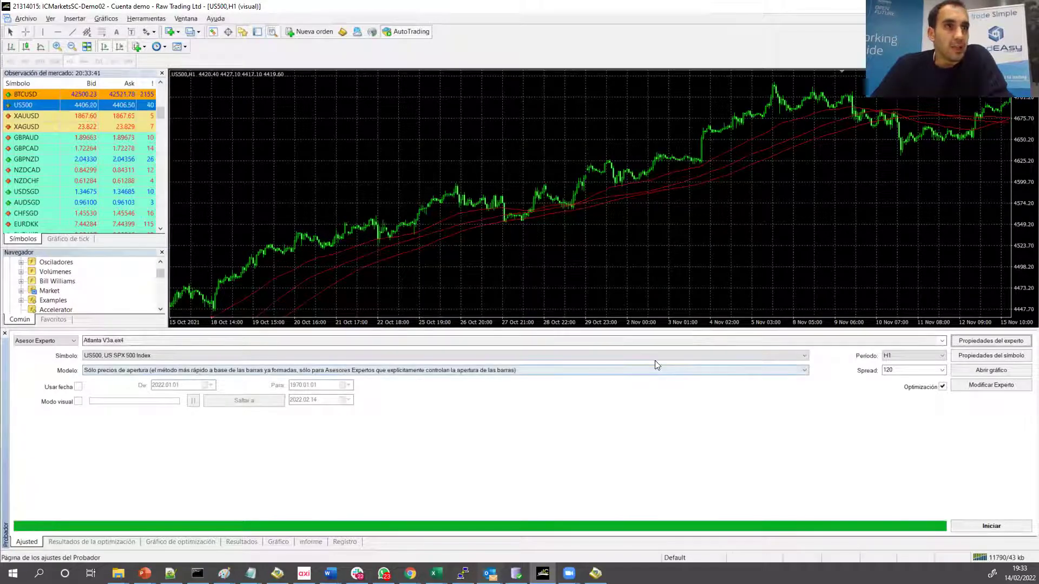
Select Hanoi V3.ex4 as the expert advisor to test.
{"action": "left_click", "coordinate": [945, 344]}
{"action": "scroll", "coordinate": [196, 384], "scroll_direction": "down", "scroll_amount": 5}
{"action": "scroll", "coordinate": [195, 386], "scroll_direction": "down", "scroll_amount": 4}
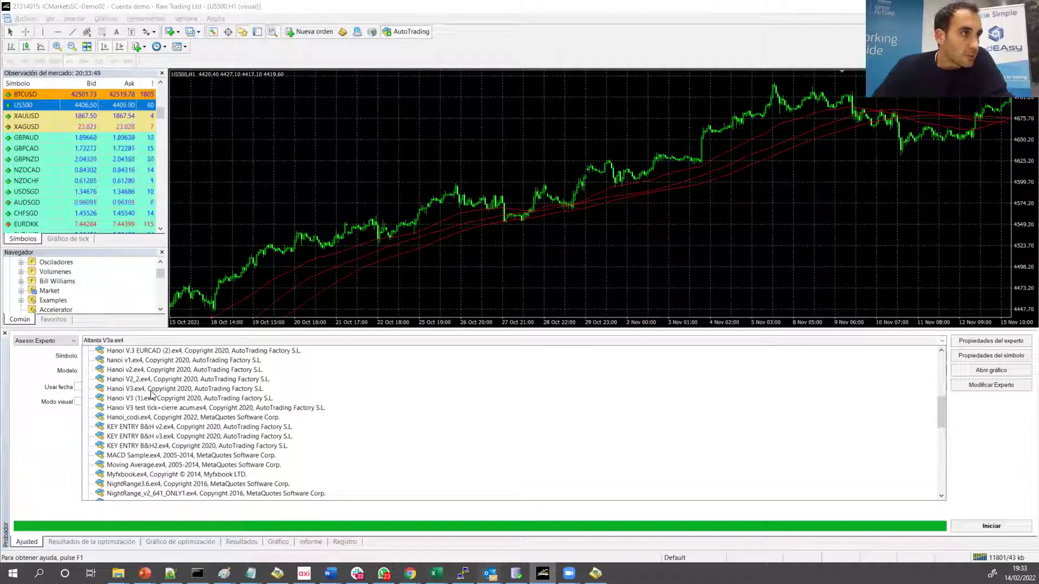
{"action": "left_click", "coordinate": [151, 390]}
Choose GBPUSD, Great Britain Pound vs US Dollar, as the test symbol.
{"action": "left_click", "coordinate": [145, 356]}
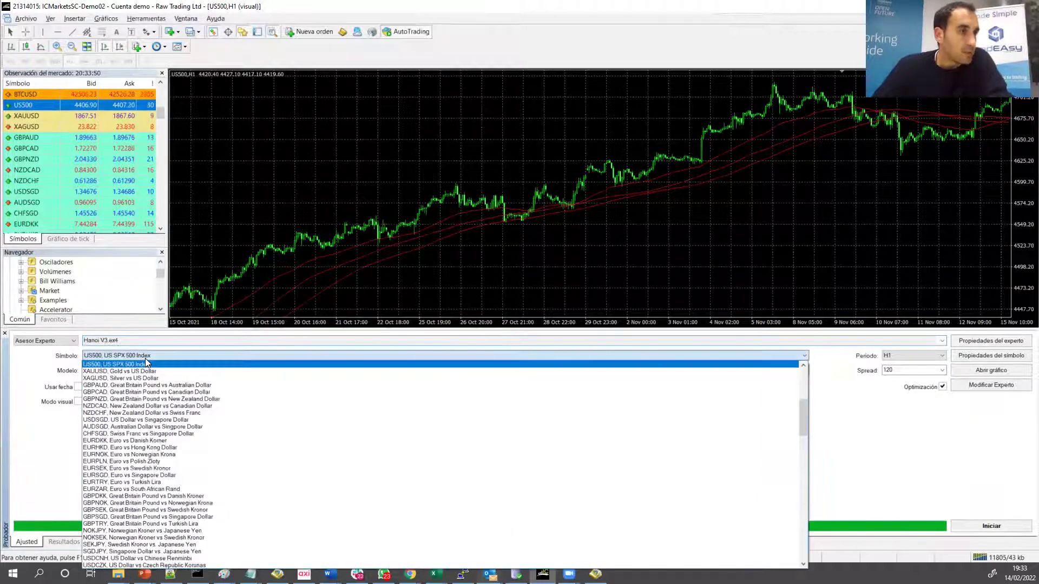
{"action": "key", "text": "g"}
{"action": "key", "text": "Down"}
{"action": "key", "text": "Down"}
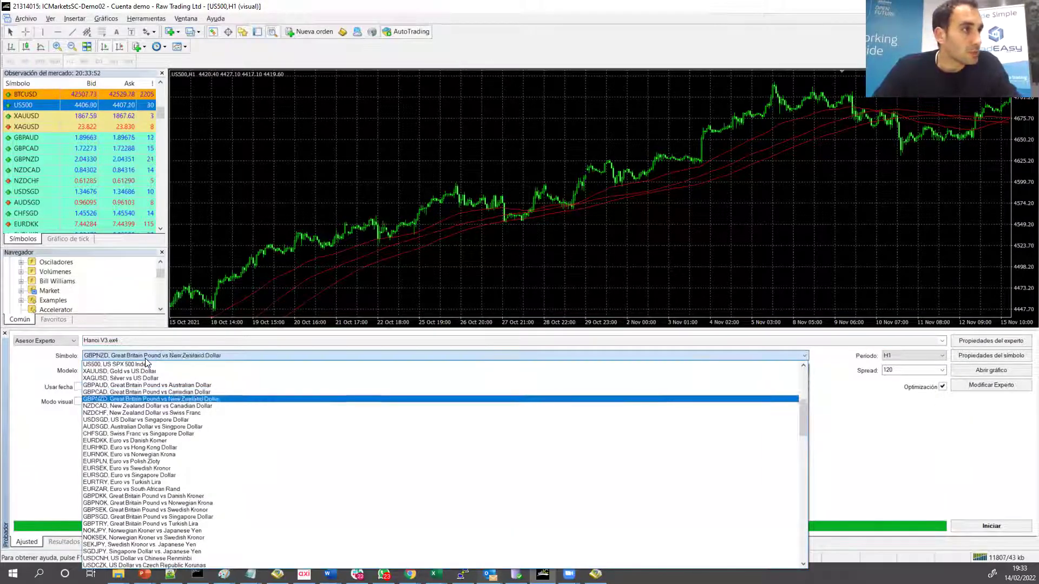
{"action": "key", "text": "g"}
{"action": "key", "text": "g"}
{"action": "key", "text": "g"}
{"action": "key", "text": "g"}
{"action": "key", "text": "g"}
{"action": "scroll", "coordinate": [145, 361], "scroll_direction": "up", "scroll_amount": 7}
{"action": "key", "text": "g"}
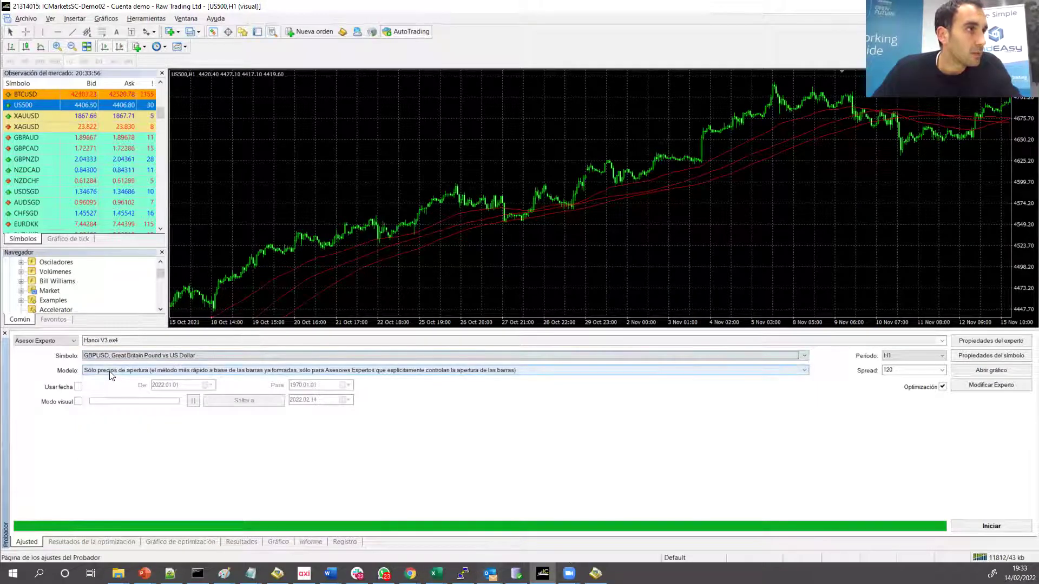
Set the period to M5 and the spread to 10, disable Optimización, and run the backtest with the opening-prices model.
{"action": "left_click", "coordinate": [915, 356]}
{"action": "left_click", "coordinate": [887, 370]}
{"action": "type", "text": "10"}
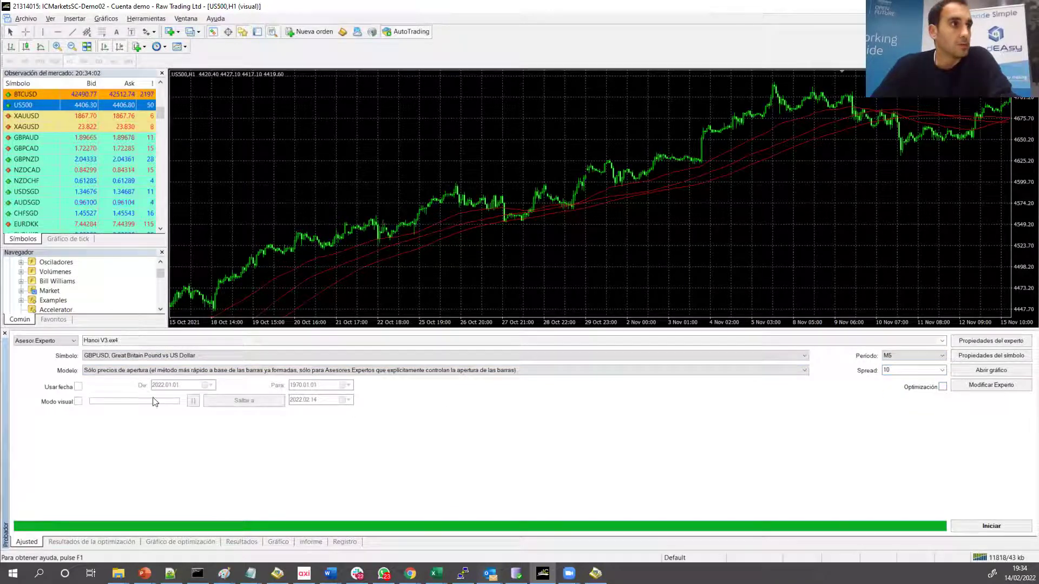
{"action": "left_click", "coordinate": [130, 370]}
{"action": "left_click", "coordinate": [162, 390]}
{"action": "left_click", "coordinate": [992, 526]}
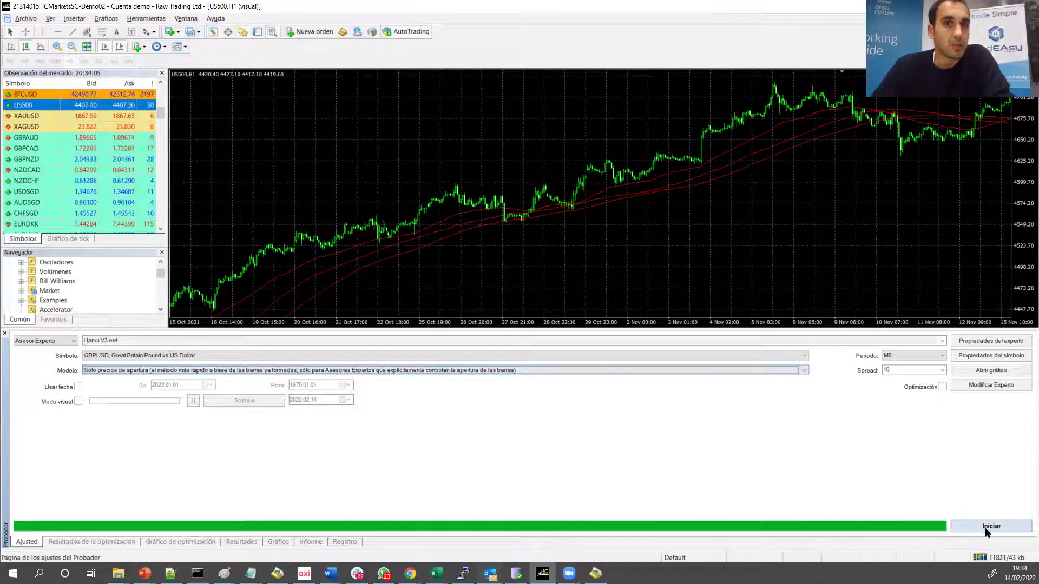
Review the balance graph, trade list and report of the Hanoi V3 opening-prices backtest.
{"action": "left_click", "coordinate": [279, 543]}
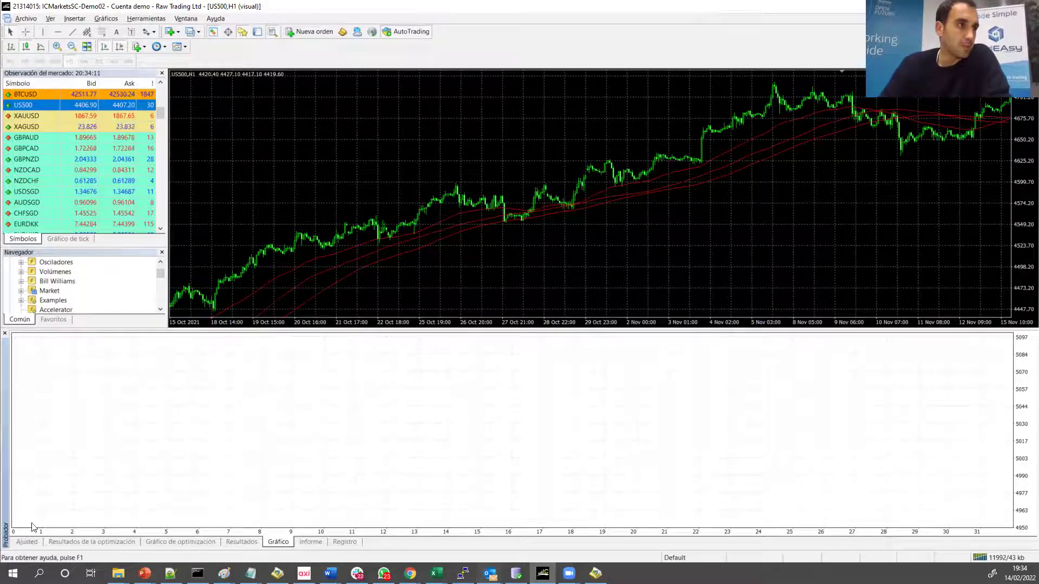
{"action": "left_click", "coordinate": [25, 542]}
{"action": "left_click", "coordinate": [287, 541]}
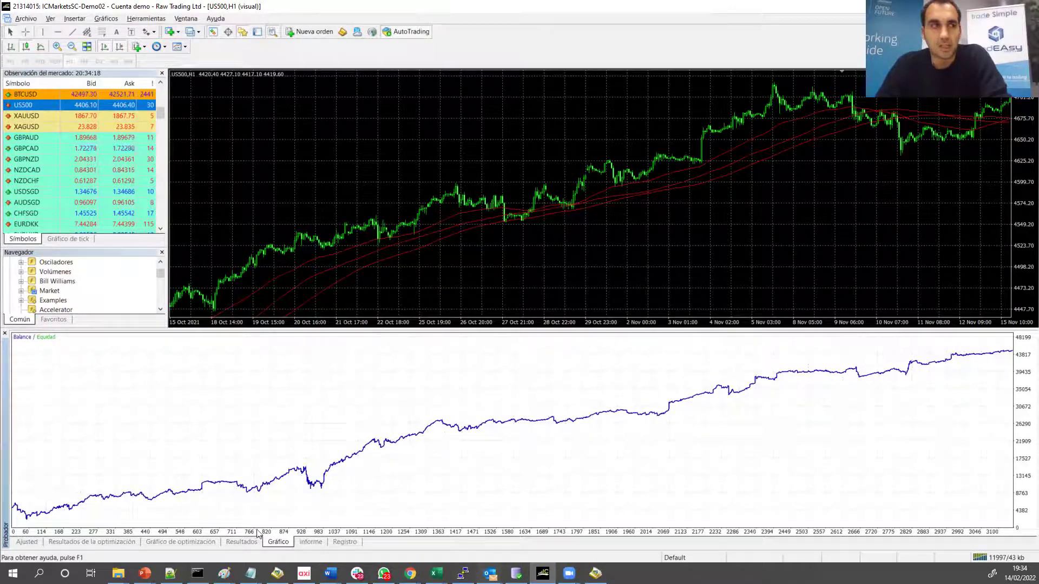
{"action": "left_click", "coordinate": [238, 541]}
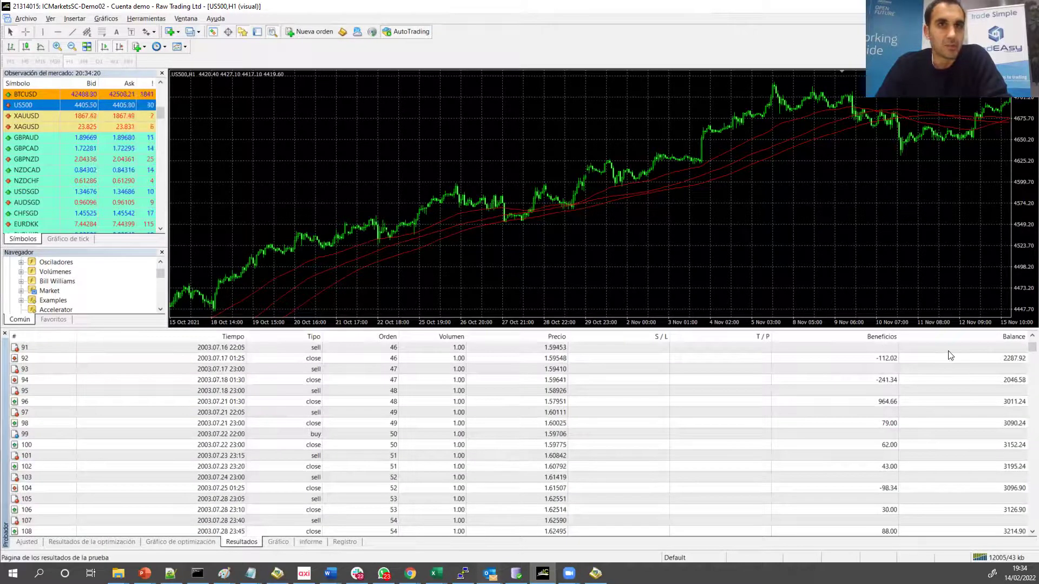
{"action": "left_click_drag", "start_coordinate": [1027, 348], "coordinate": [1024, 509]}
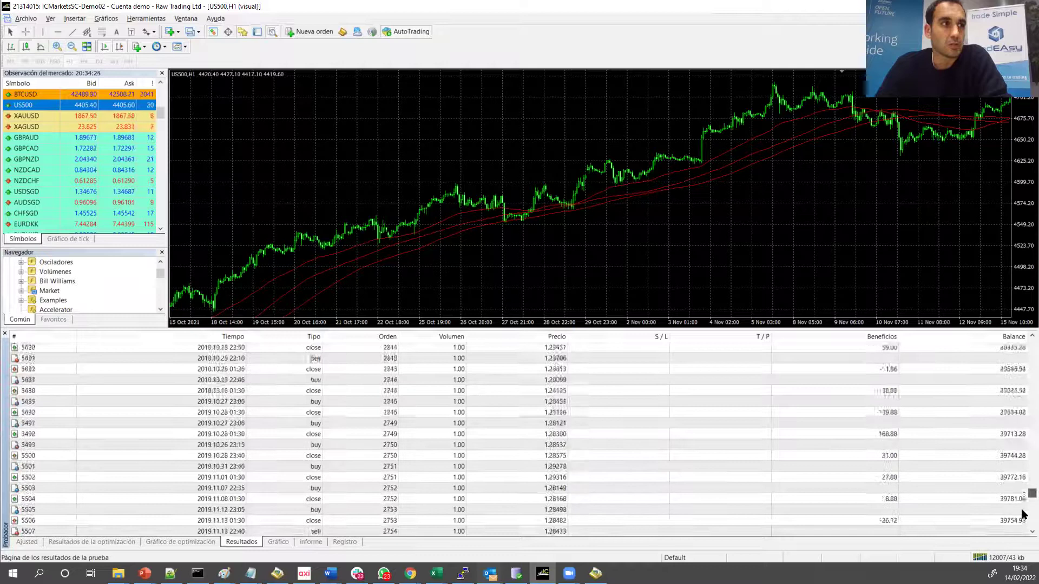
{"action": "left_click", "coordinate": [277, 542]}
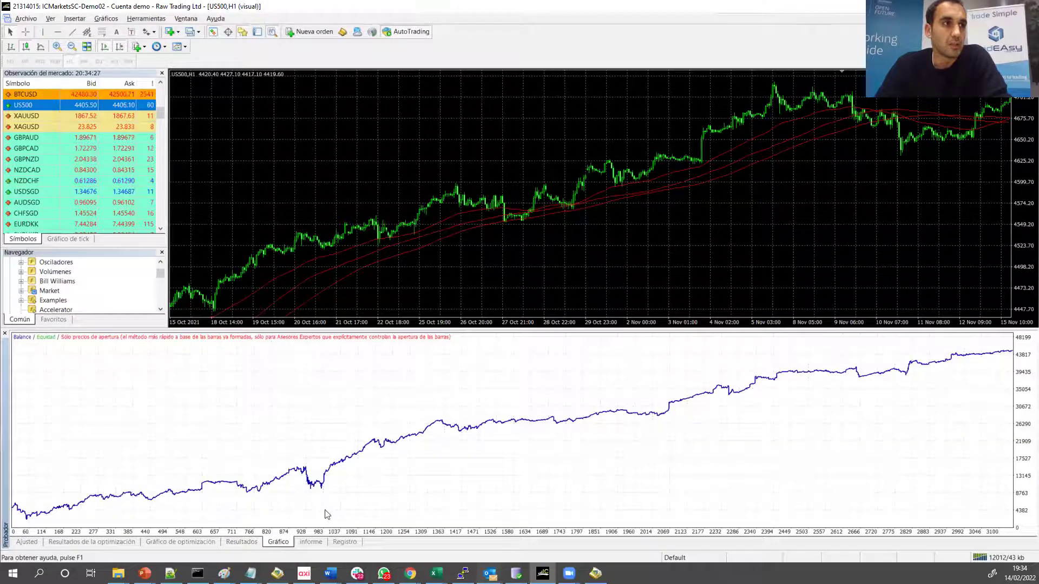
{"action": "left_click", "coordinate": [320, 541]}
Change the model to Cada tick and start the Hanoi V3 backtest on GBPUSD M5.
{"action": "left_click", "coordinate": [21, 542]}
{"action": "left_click", "coordinate": [165, 371]}
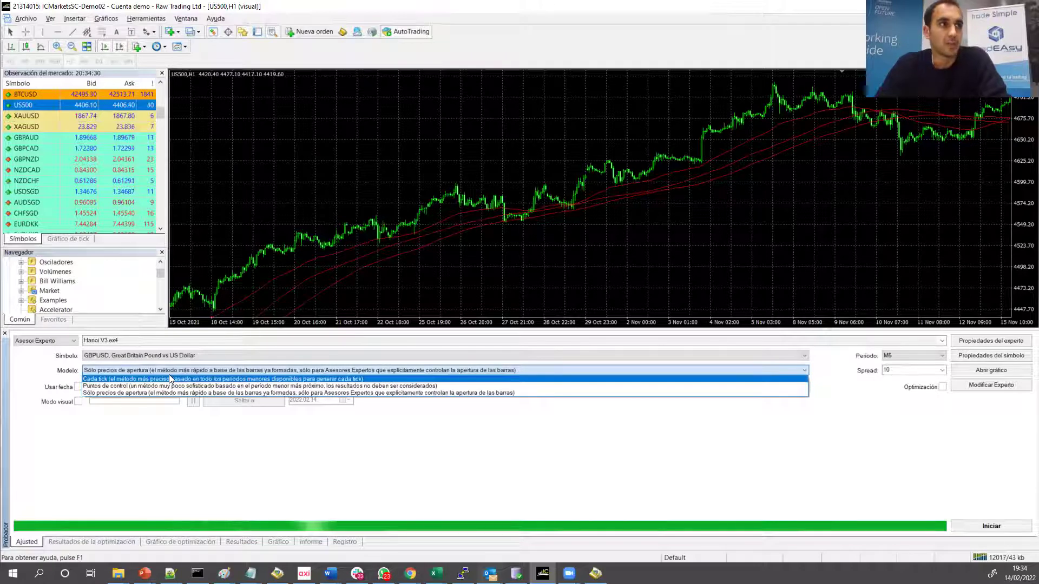
{"action": "left_click", "coordinate": [169, 378]}
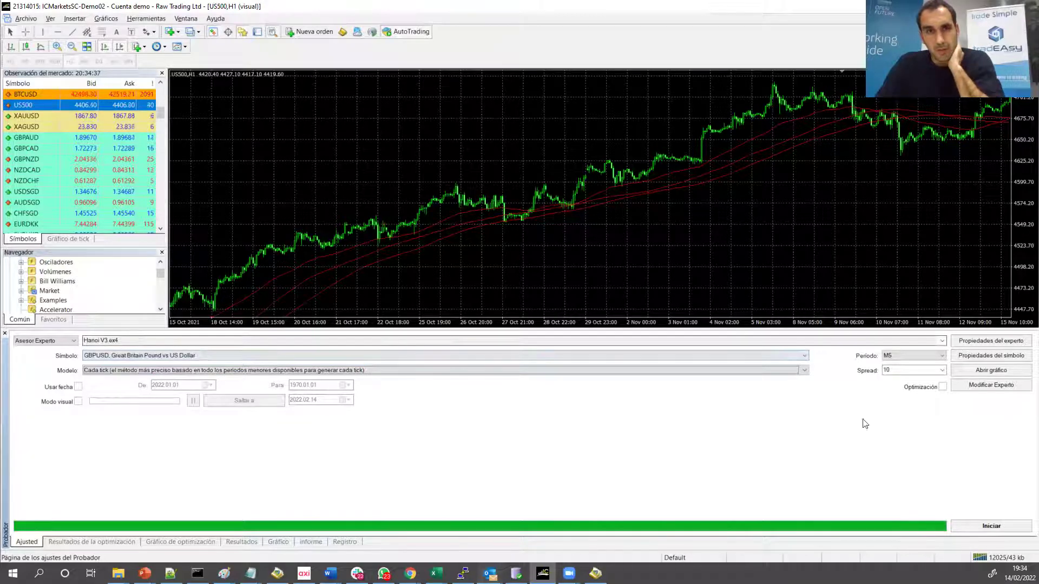
{"action": "left_click", "coordinate": [961, 524]}
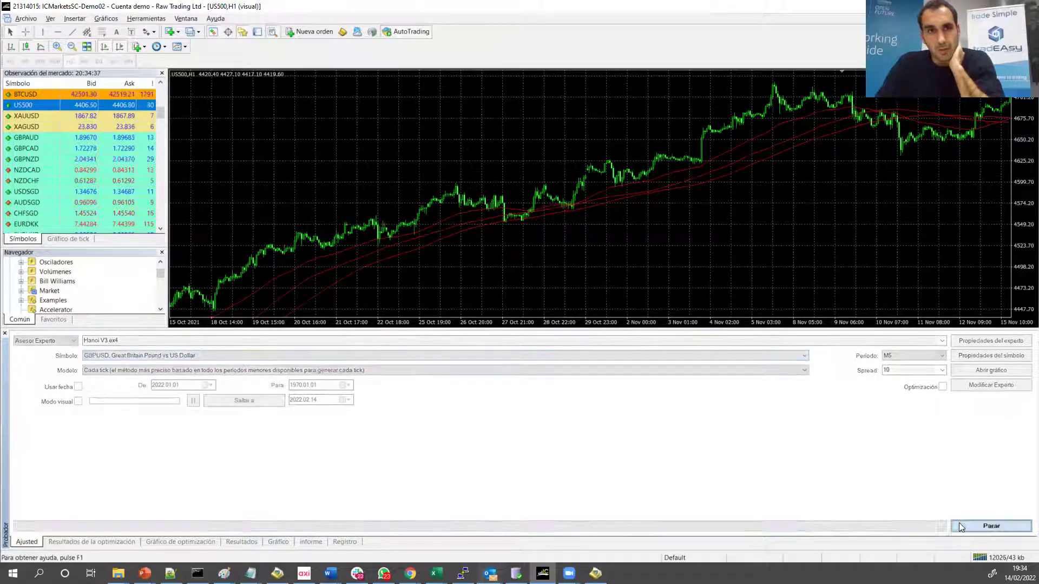
Monitor the tick backtest's progress, balance graph and report, and switch to the Backtest & Optimización presentation slide.
{"action": "left_click", "coordinate": [279, 542]}
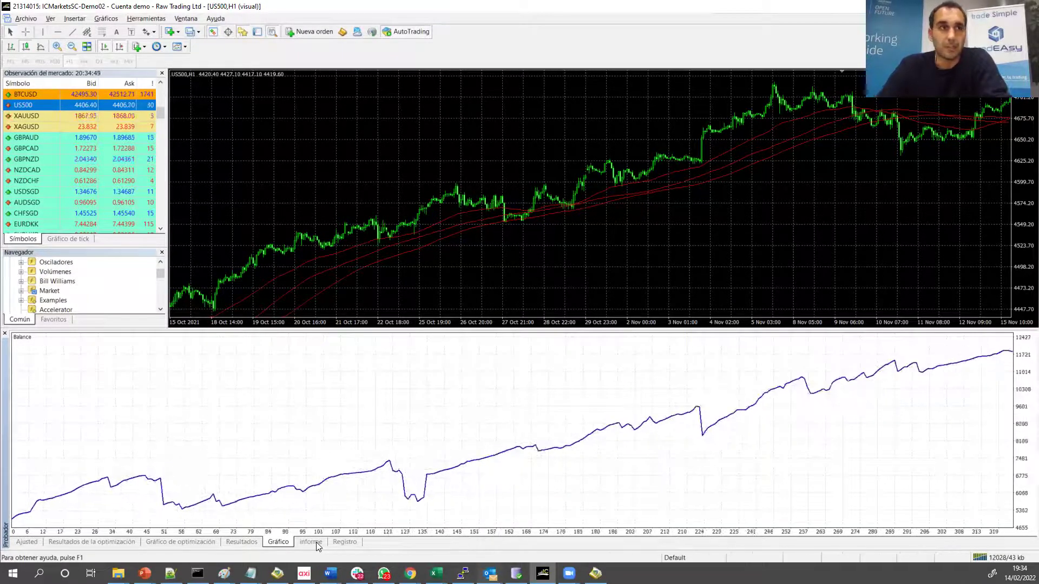
{"action": "left_click", "coordinate": [316, 542]}
{"action": "left_click", "coordinate": [278, 542]}
{"action": "left_click", "coordinate": [31, 543]}
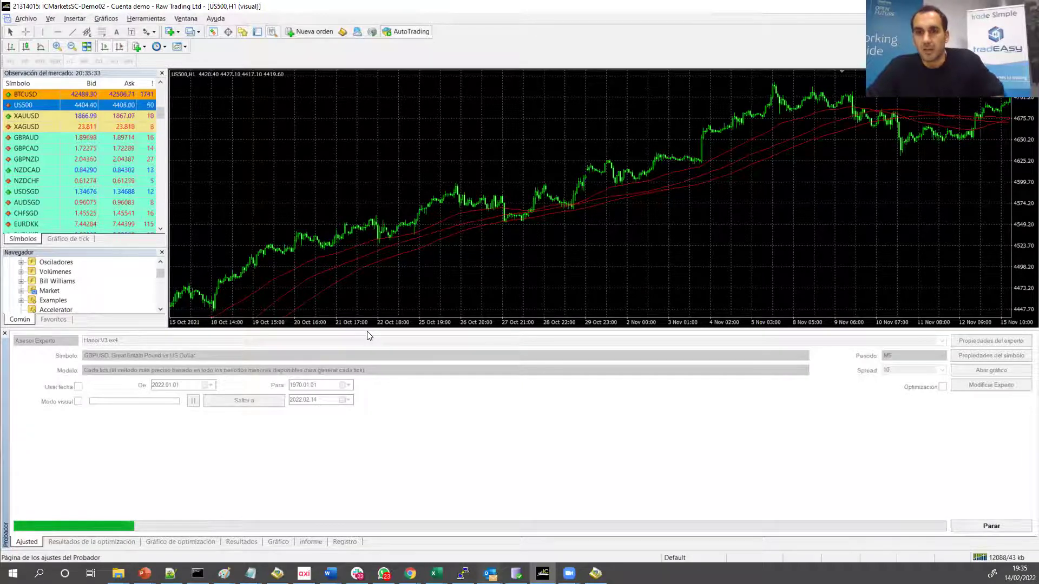
{"action": "left_click", "coordinate": [278, 542]}
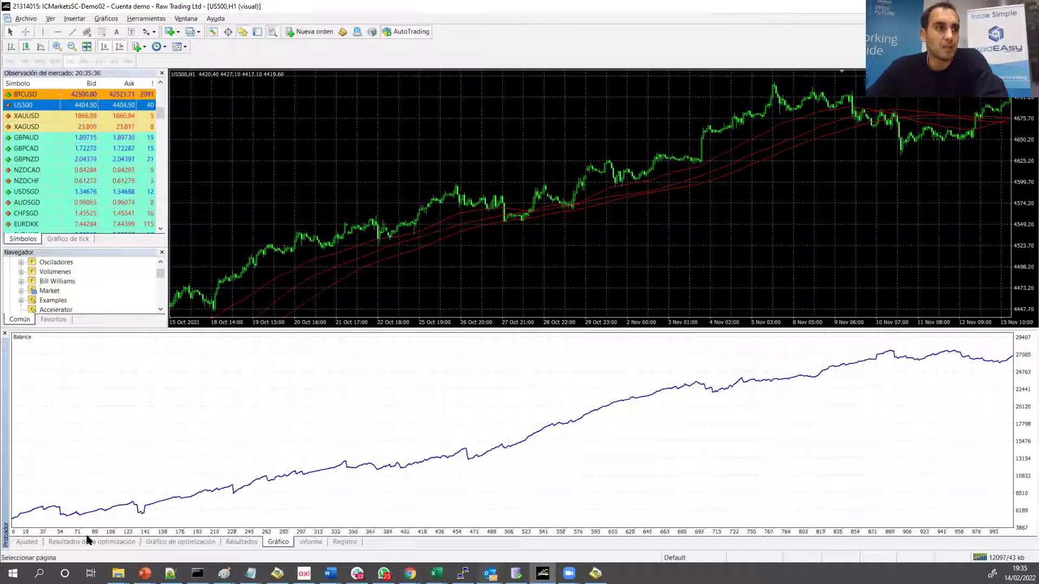
{"action": "left_click", "coordinate": [27, 542]}
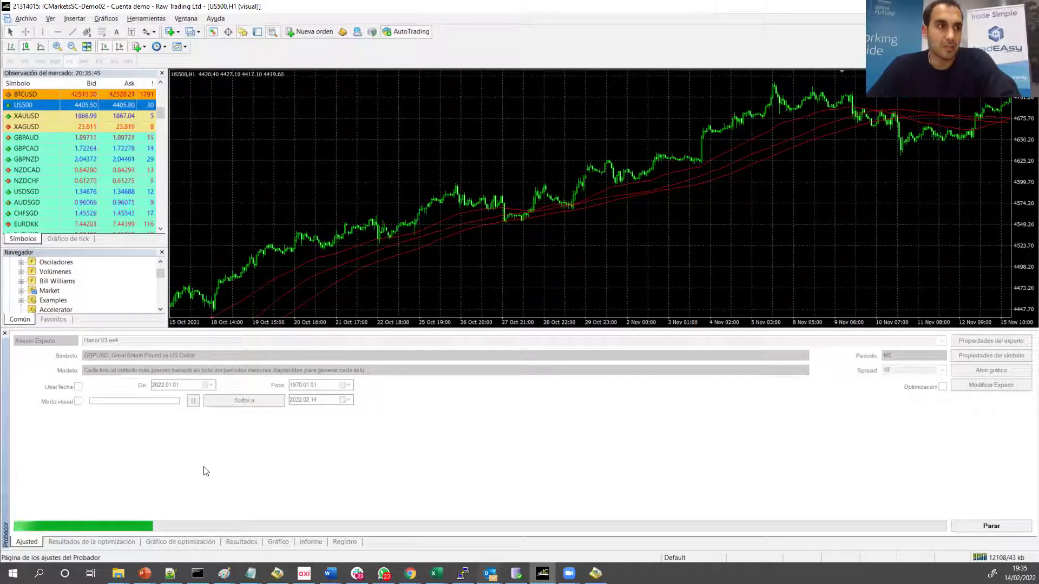
{"action": "left_click", "coordinate": [289, 543]}
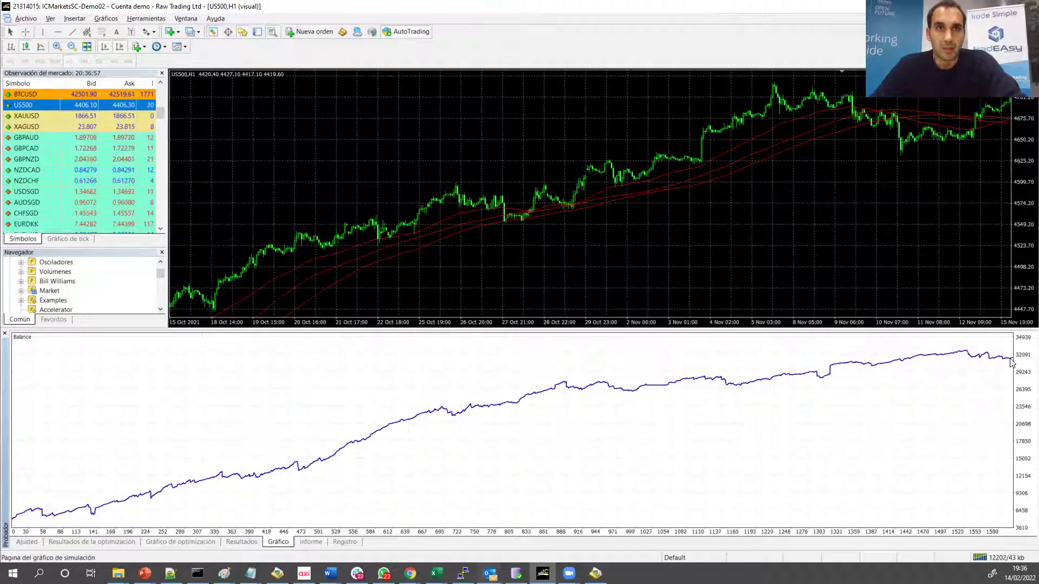
{"action": "mouse_move", "coordinate": [1010, 363]}
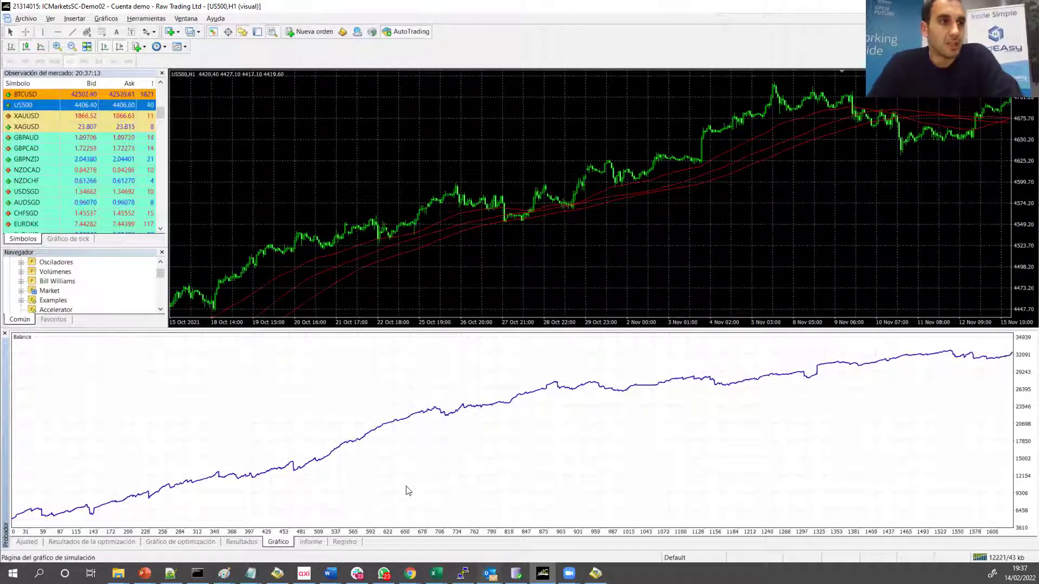
{"action": "left_click", "coordinate": [311, 542]}
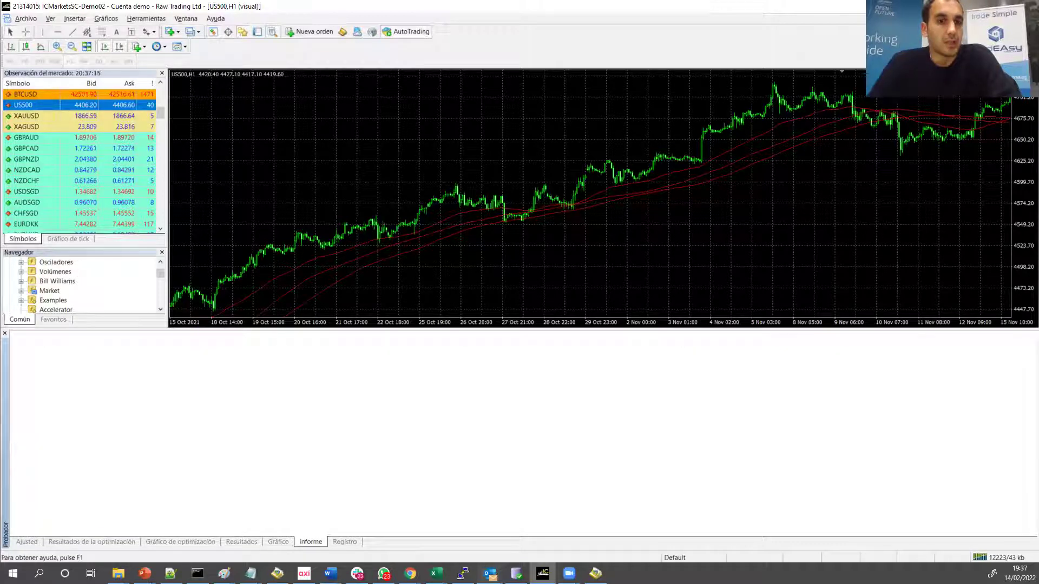
{"action": "key", "text": "alt+Tab"}
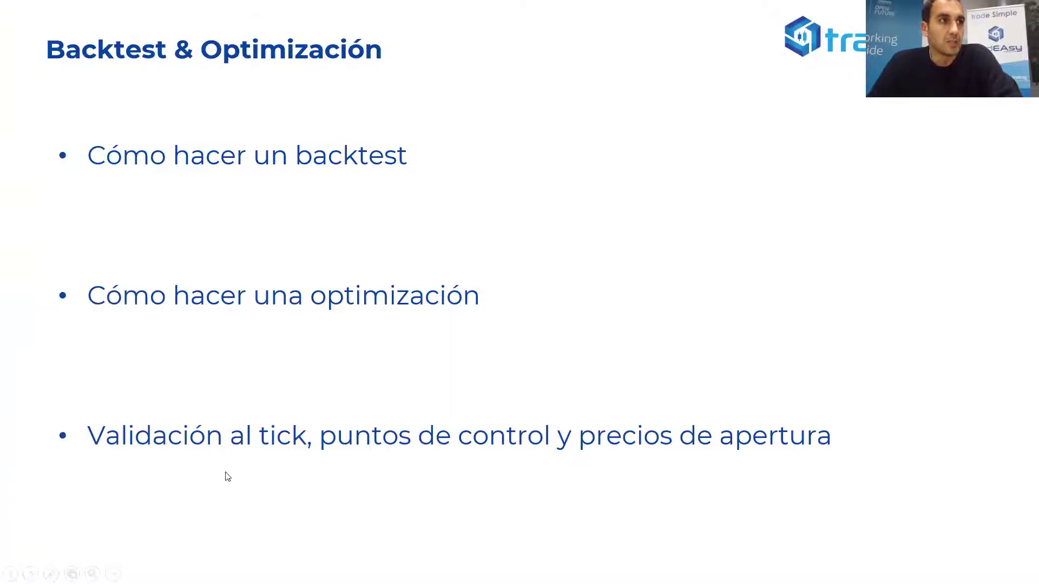
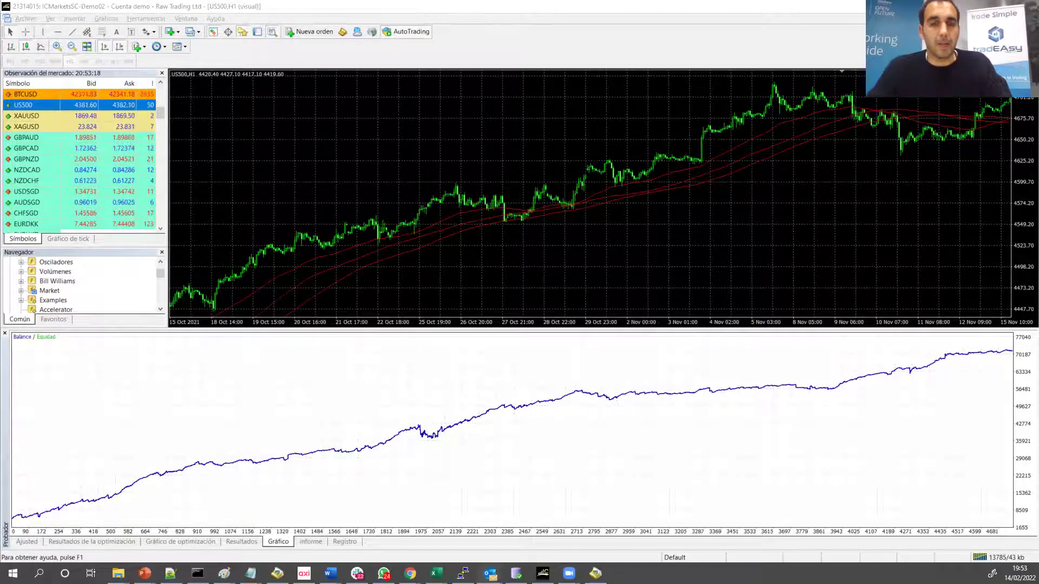
Compare the Hanoi results slide in the presentation with the running tick backtest's balance graph in MetaTrader.
{"action": "key", "text": "alt+Tab"}
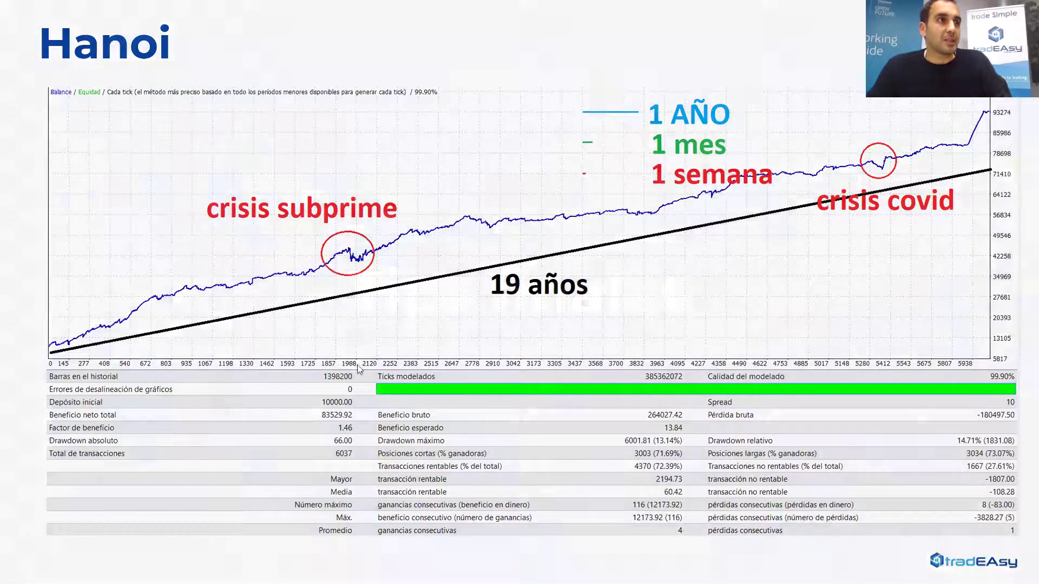
{"action": "left_click", "coordinate": [357, 364]}
{"action": "key", "text": "alt+Tab"}
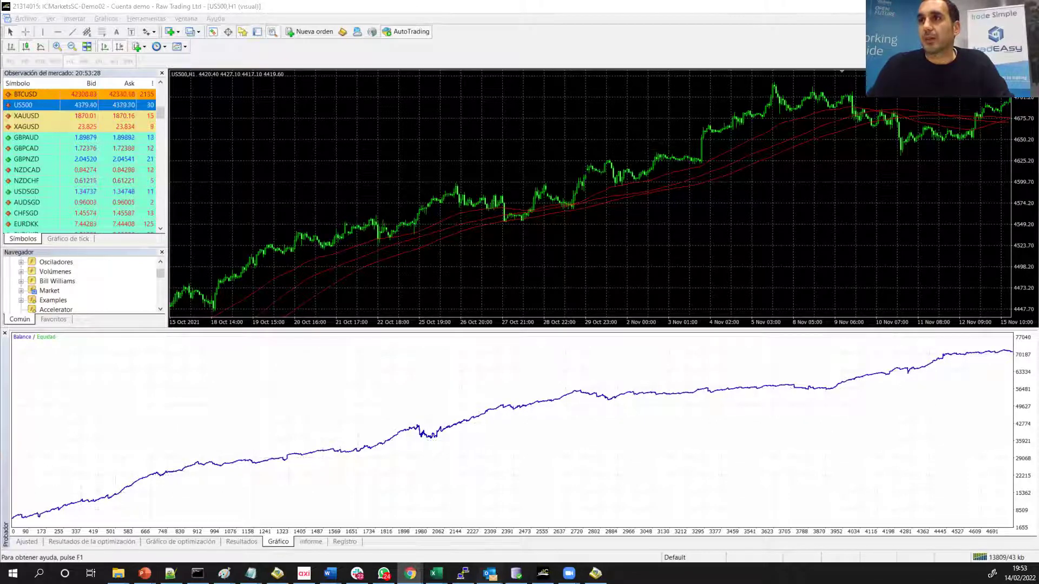
{"action": "left_click", "coordinate": [450, 250]}
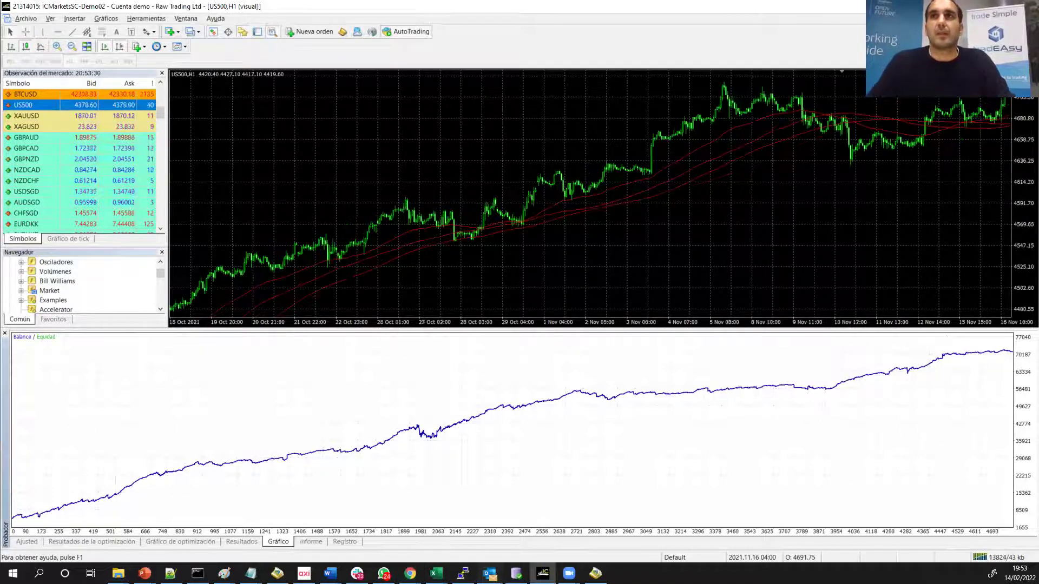
{"action": "key", "text": "alt+Tab"}
{"action": "key", "text": "alt+Tab"}
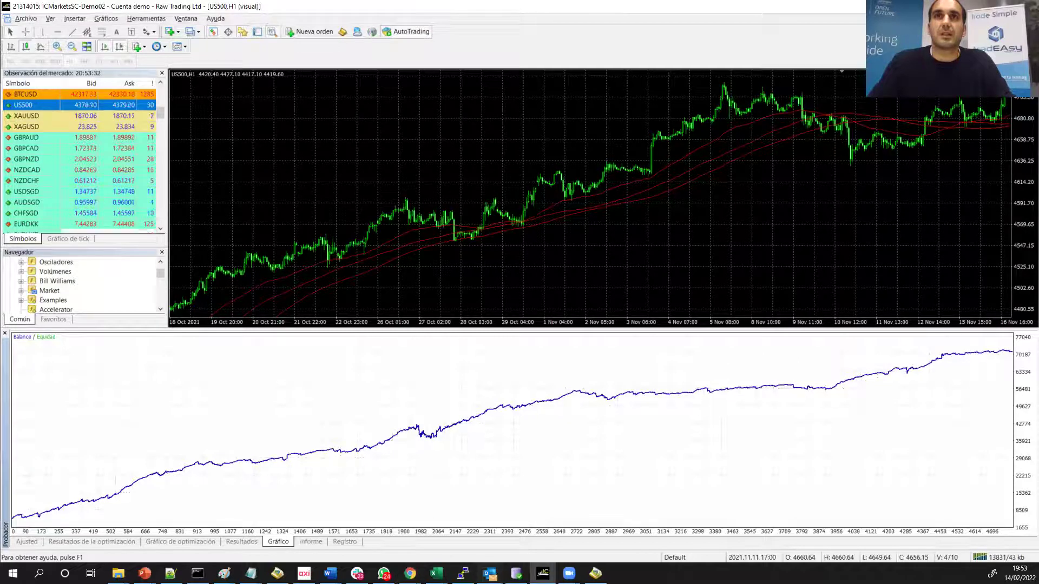
{"action": "key", "text": "alt+Tab"}
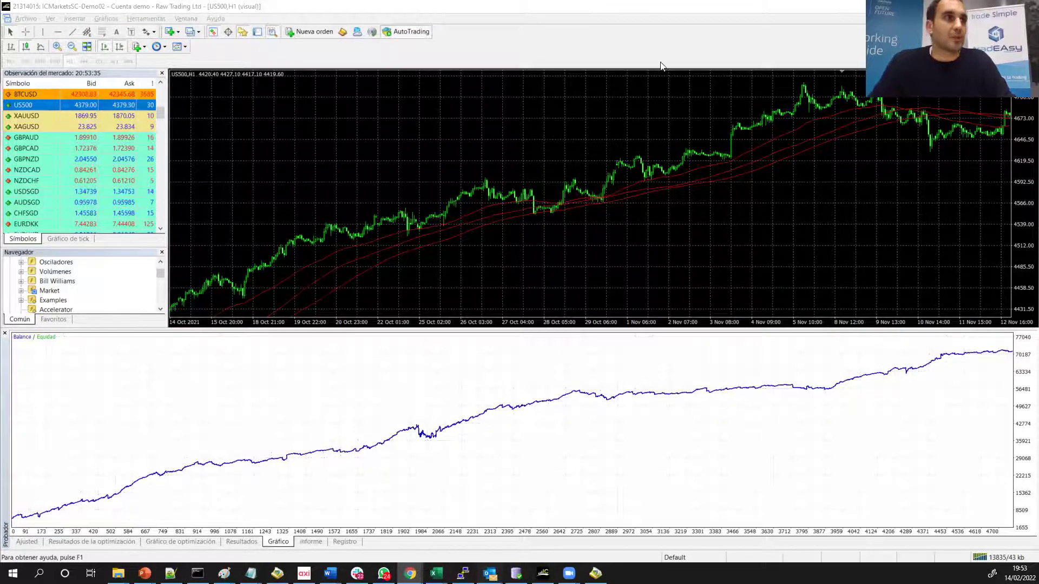
Switch to tradEAsy in the browser and open the GBPUSD 5 min strategy Hanoi V3, last edited 10.02.2022, in the Constructor.
{"action": "key", "text": "alt+Tab"}
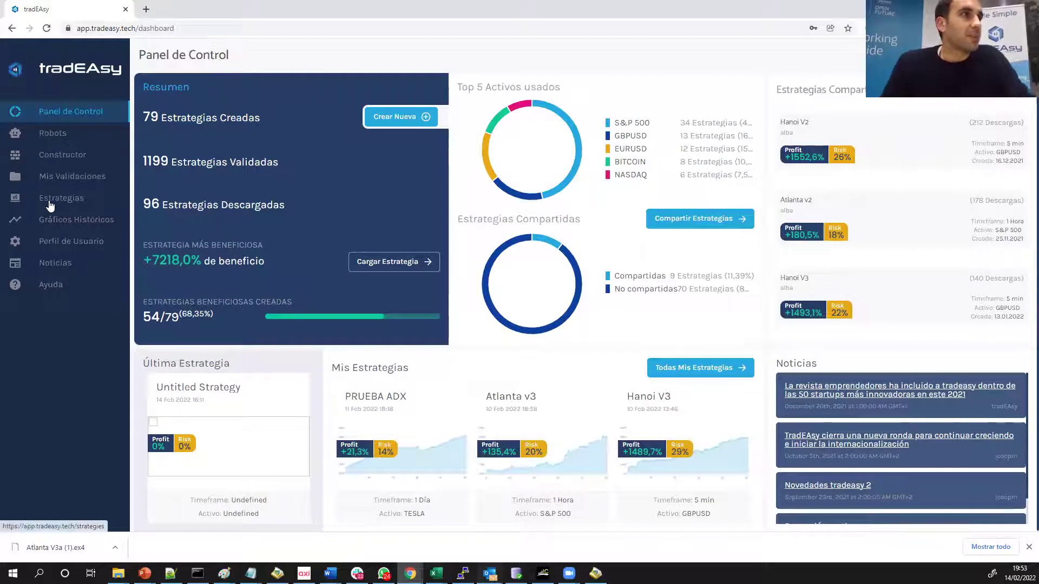
{"action": "left_click", "coordinate": [49, 205]}
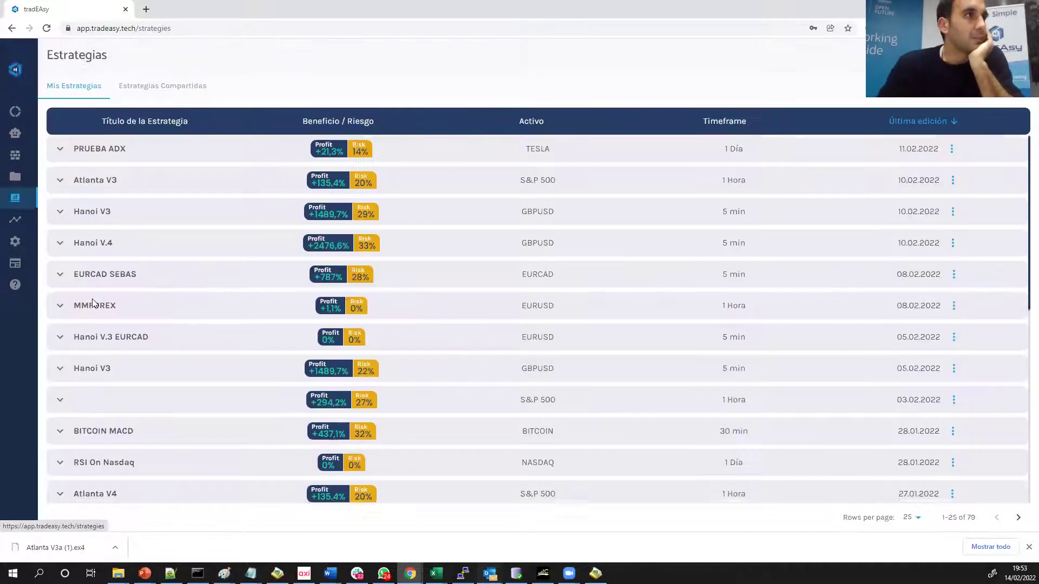
{"action": "scroll", "coordinate": [92, 299], "scroll_direction": "down", "scroll_amount": 2}
{"action": "scroll", "coordinate": [87, 276], "scroll_direction": "up", "scroll_amount": 2}
{"action": "left_click", "coordinate": [59, 215]}
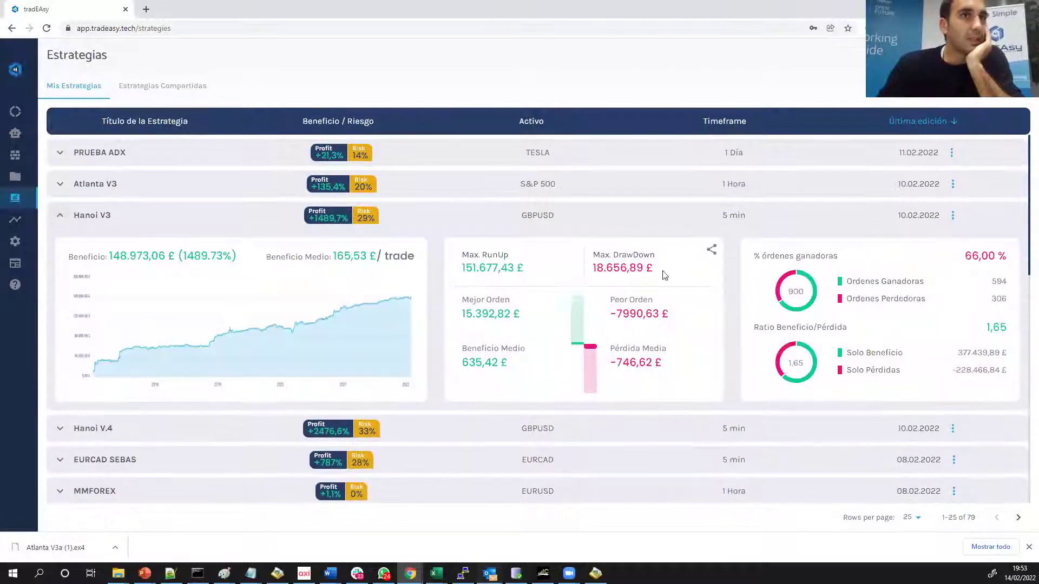
{"action": "left_click", "coordinate": [952, 216]}
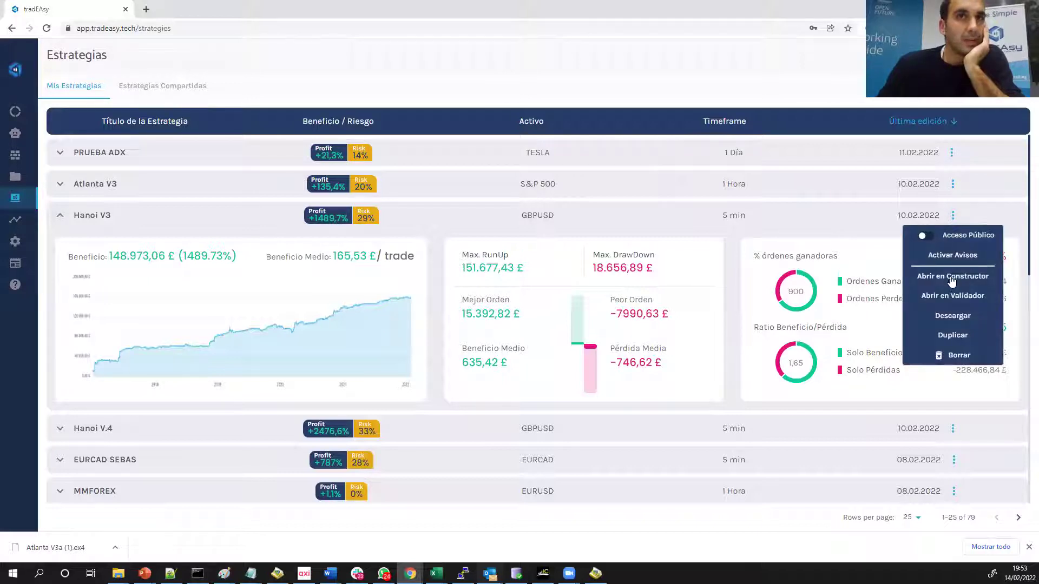
{"action": "left_click", "coordinate": [934, 278]}
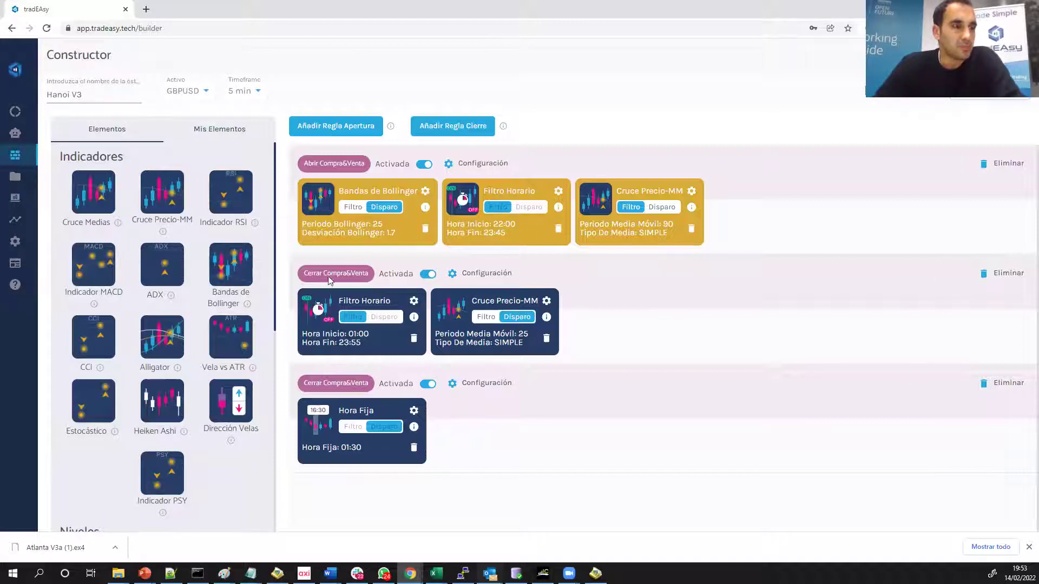
Examine the Abrir Compra&Venta rule's Bandas de Bollinger, Filtro Horario and Cruce Precio-MM elements.
{"action": "scroll", "coordinate": [271, 303], "scroll_direction": "down", "scroll_amount": 1}
{"action": "scroll", "coordinate": [270, 260], "scroll_direction": "up", "scroll_amount": 1}
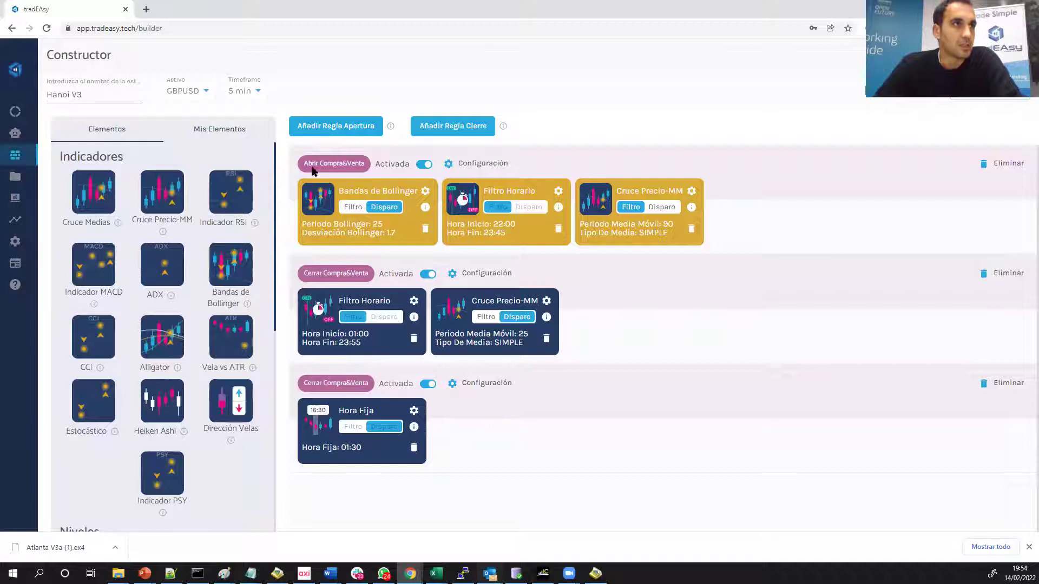
{"action": "left_click_drag", "start_coordinate": [303, 168], "coordinate": [367, 165]}
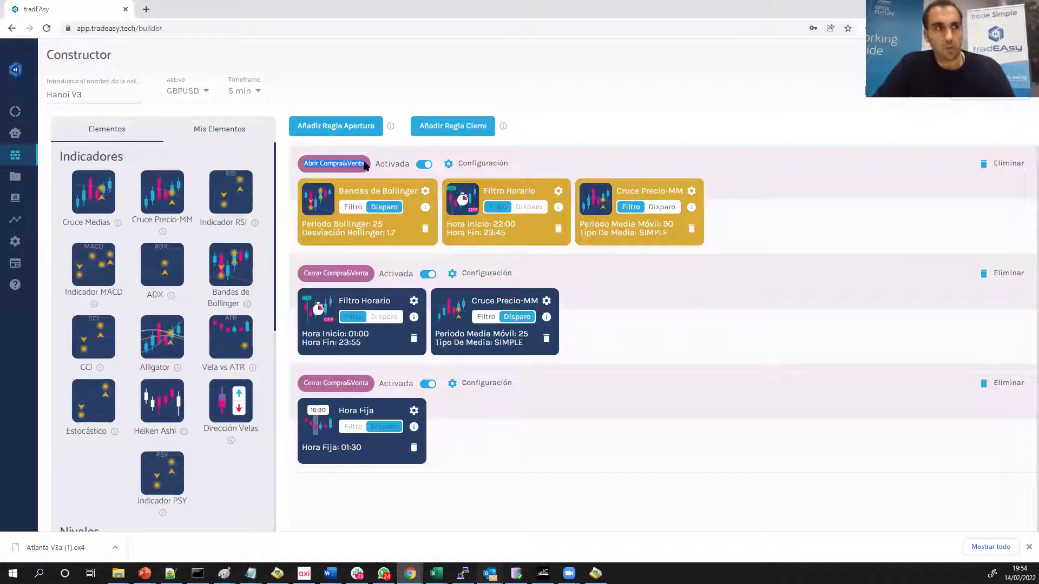
{"action": "left_click_drag", "start_coordinate": [349, 191], "coordinate": [390, 191]}
{"action": "left_click_drag", "start_coordinate": [493, 191], "coordinate": [536, 191]}
{"action": "left_click_drag", "start_coordinate": [641, 191], "coordinate": [663, 193]}
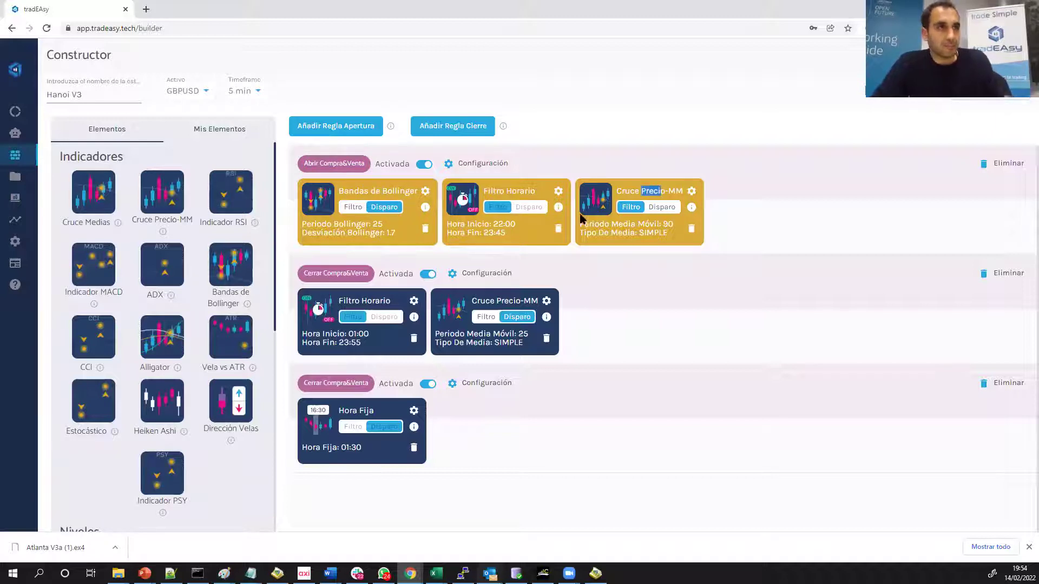
{"action": "left_click", "coordinate": [348, 190]}
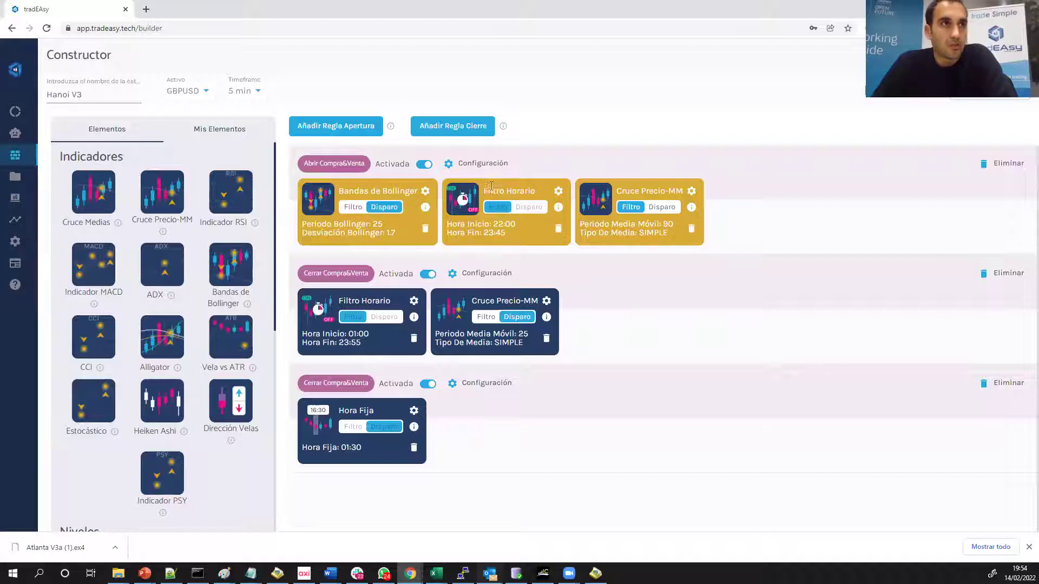
{"action": "left_click_drag", "start_coordinate": [493, 224], "coordinate": [503, 234]}
{"action": "left_click", "coordinate": [504, 234]}
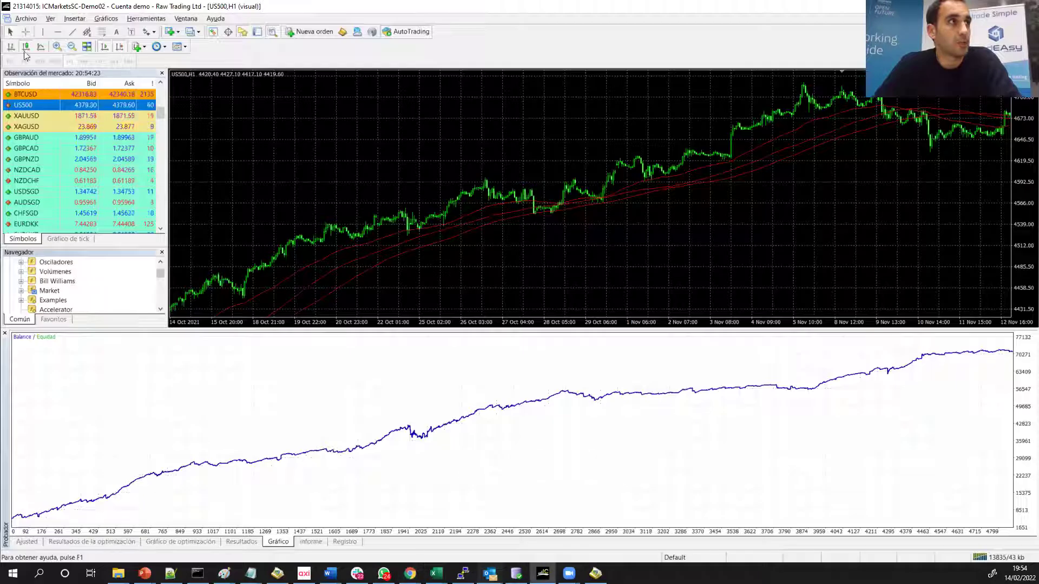
Check the tick backtest's balance graph in MetaTrader, and inspect the opening rule's Cruce Precio-MM settings in tradEAsy.
{"action": "left_click", "coordinate": [543, 522]}
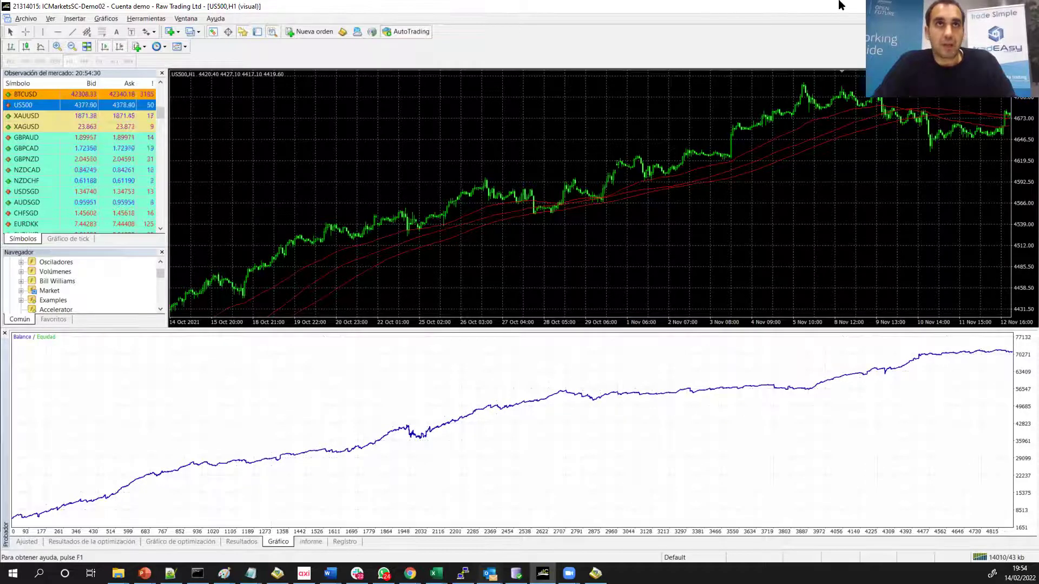
{"action": "key", "text": "alt+Tab"}
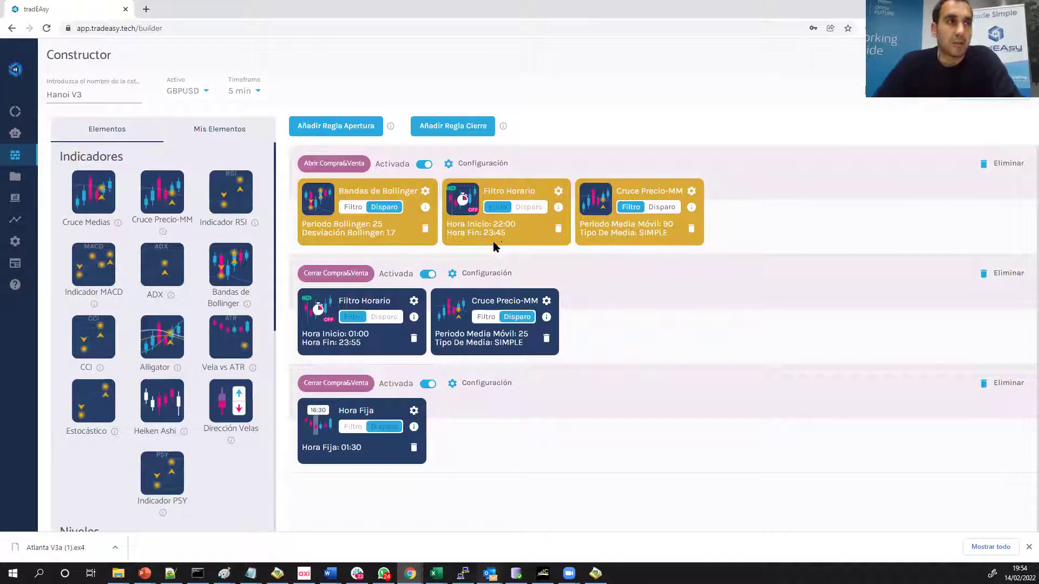
{"action": "double_click", "coordinate": [623, 191]}
{"action": "left_click", "coordinate": [654, 189]}
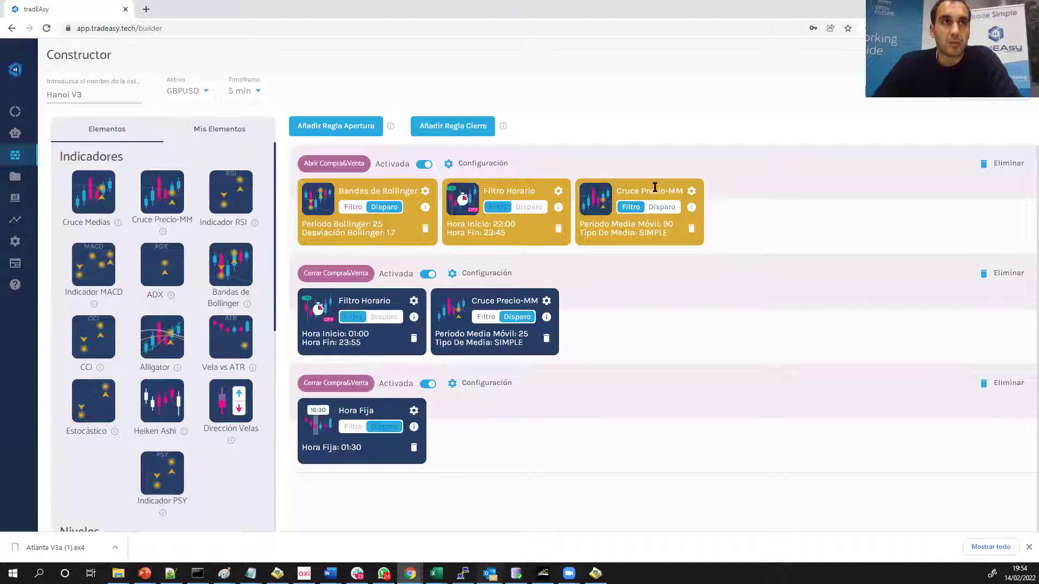
{"action": "left_click", "coordinate": [691, 191]}
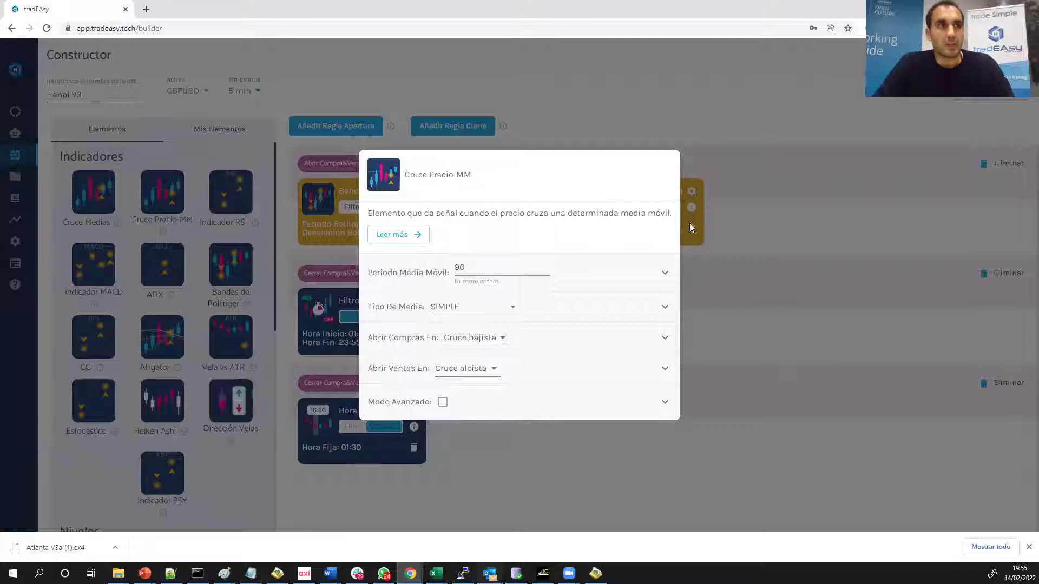
{"action": "left_click", "coordinate": [742, 238]}
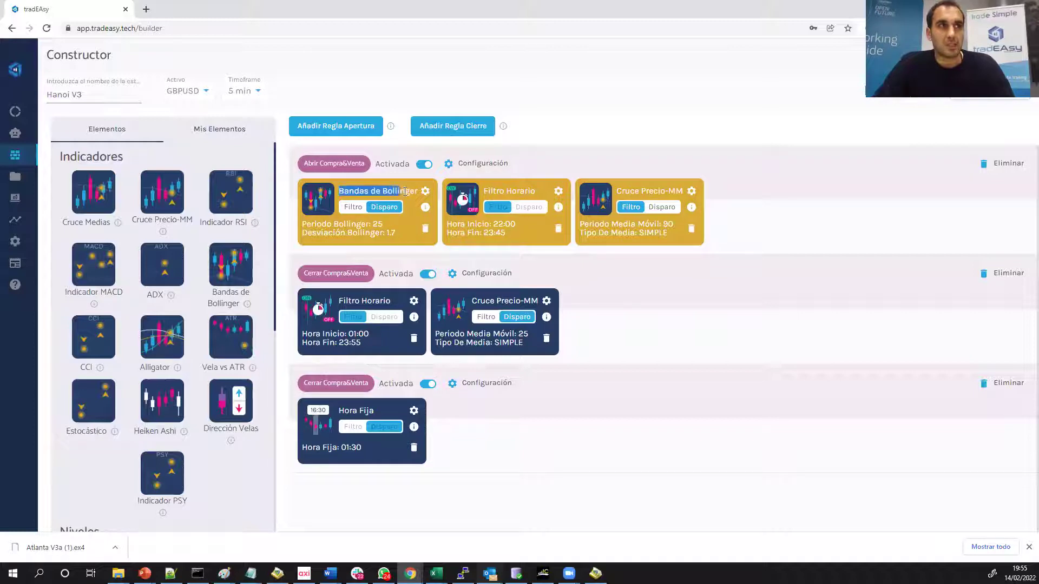
Inspect the Bandas de Bollinger settings with the Zona De Acción options, and view the available opening rule types.
{"action": "left_click", "coordinate": [426, 192]}
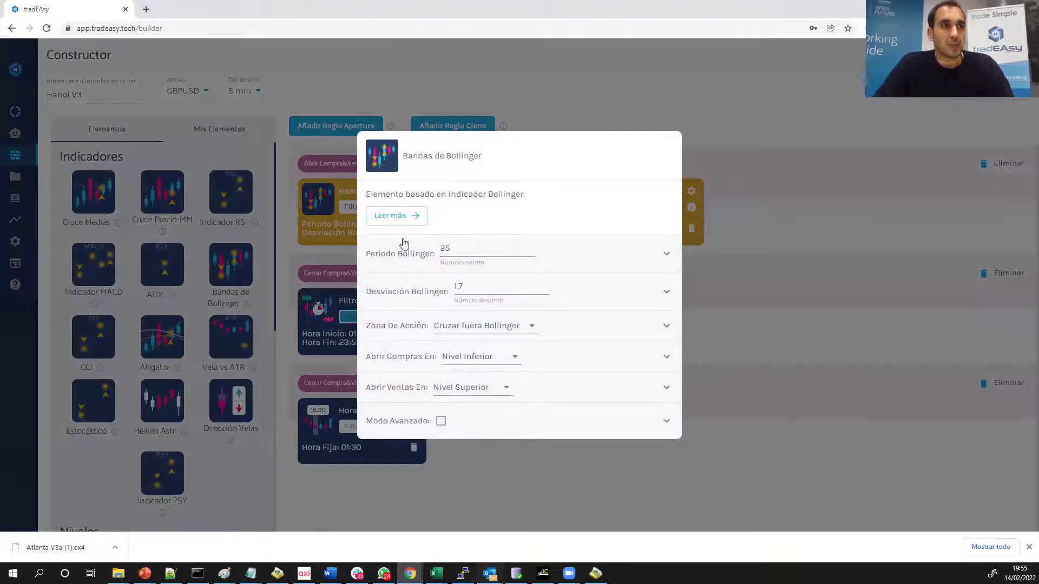
{"action": "left_click", "coordinate": [451, 248]}
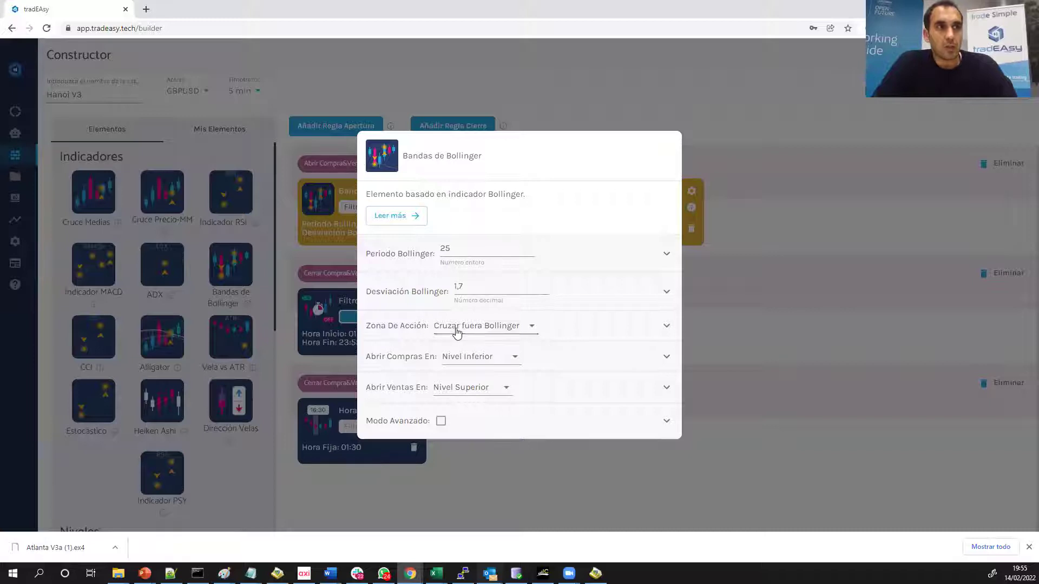
{"action": "left_click", "coordinate": [529, 330]}
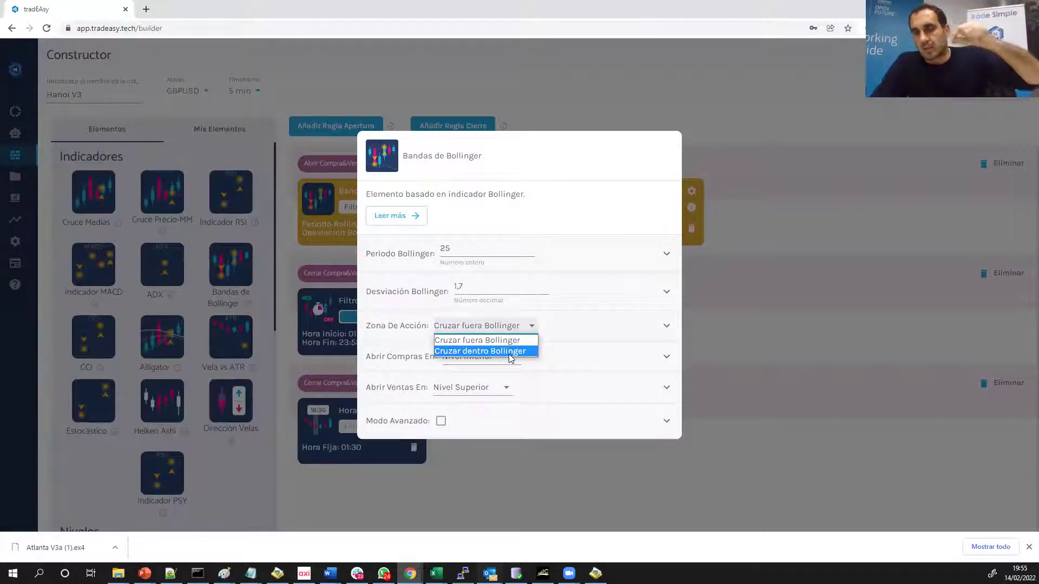
{"action": "left_click", "coordinate": [571, 343]}
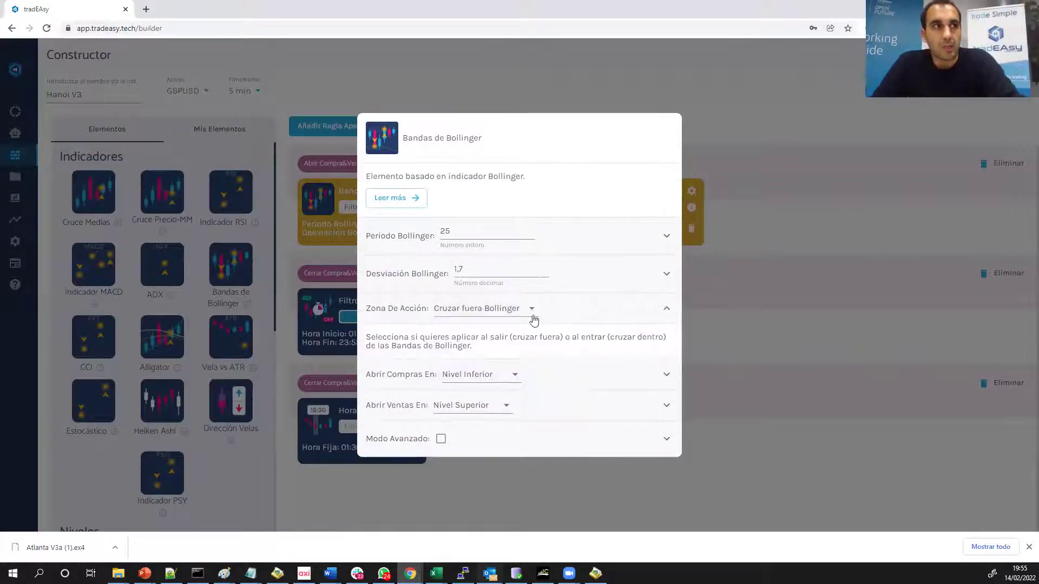
{"action": "left_click", "coordinate": [480, 309]}
{"action": "left_click", "coordinate": [455, 325]}
{"action": "left_click", "coordinate": [398, 323]}
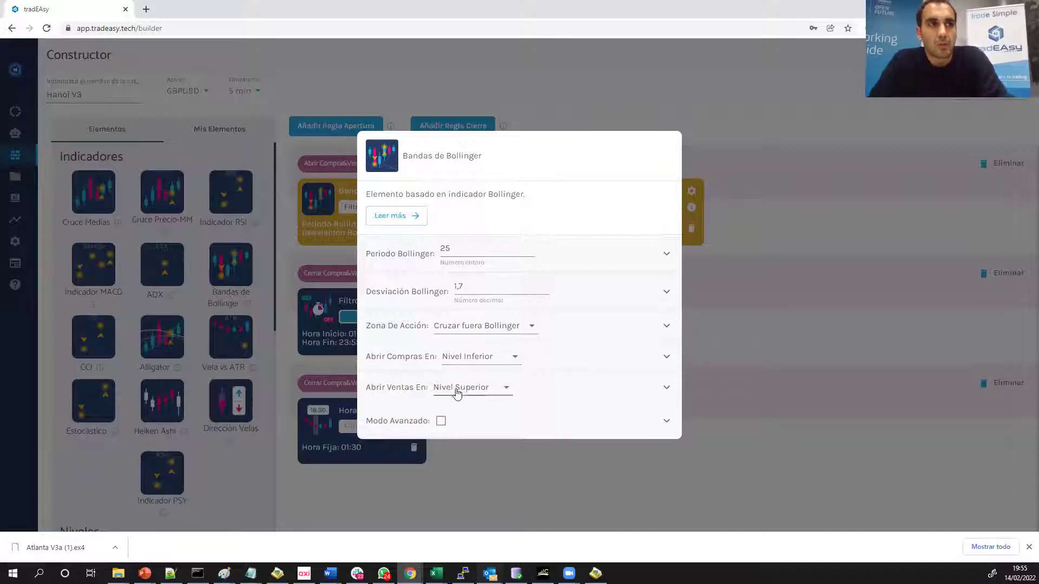
{"action": "left_click", "coordinate": [510, 467]}
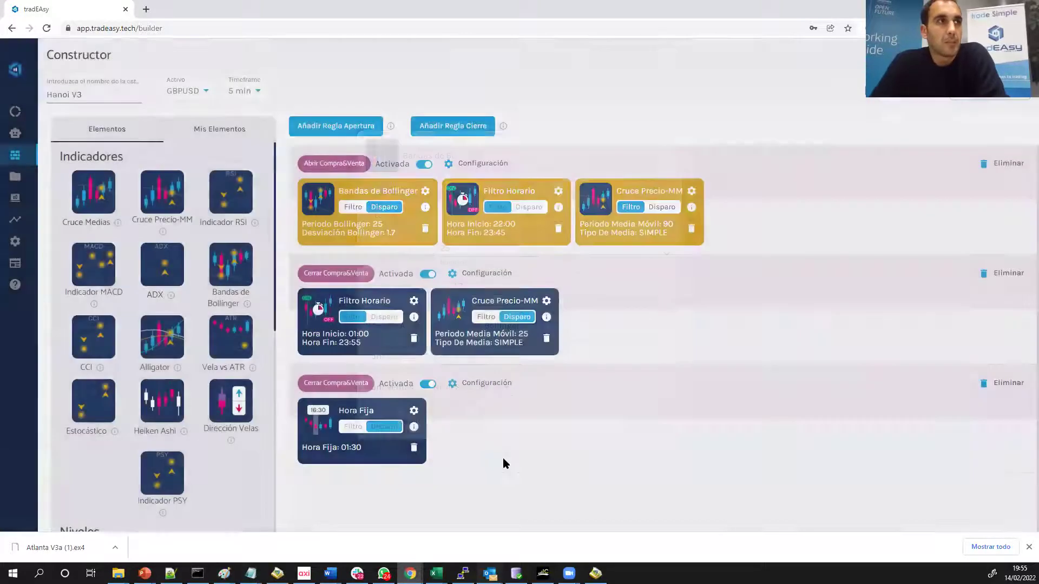
{"action": "left_click", "coordinate": [336, 128]}
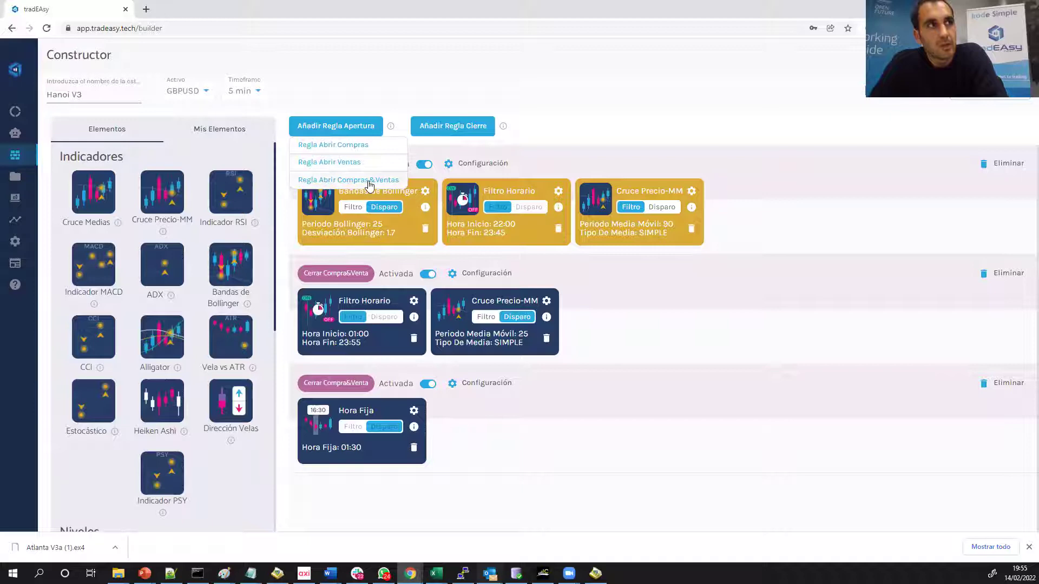
{"action": "left_click", "coordinate": [579, 274]}
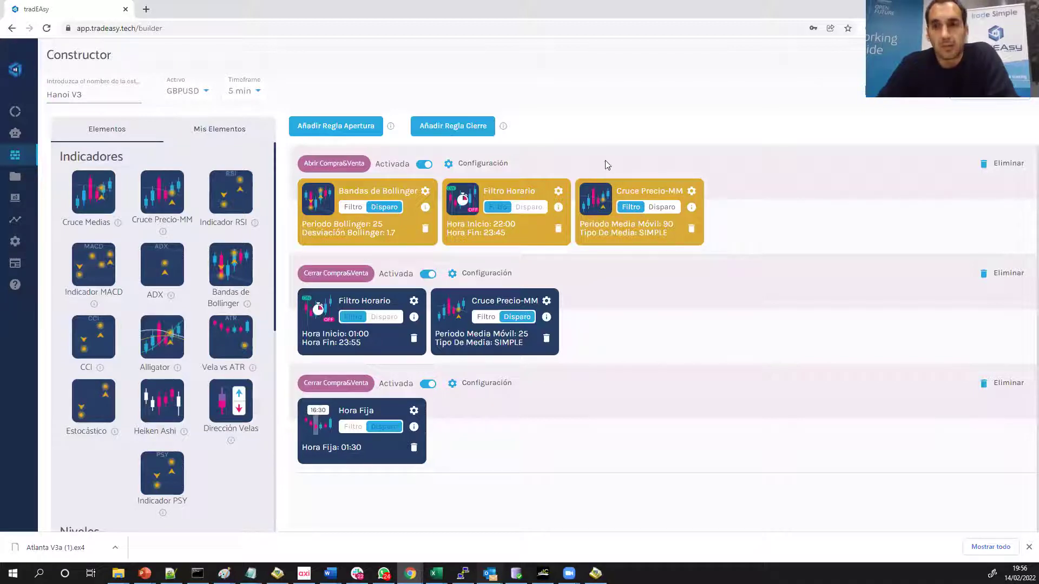
Review the Bandas de Bollinger buy and sell levels and the closing rule's Cruce Precio-MM settings.
{"action": "left_click", "coordinate": [425, 191]}
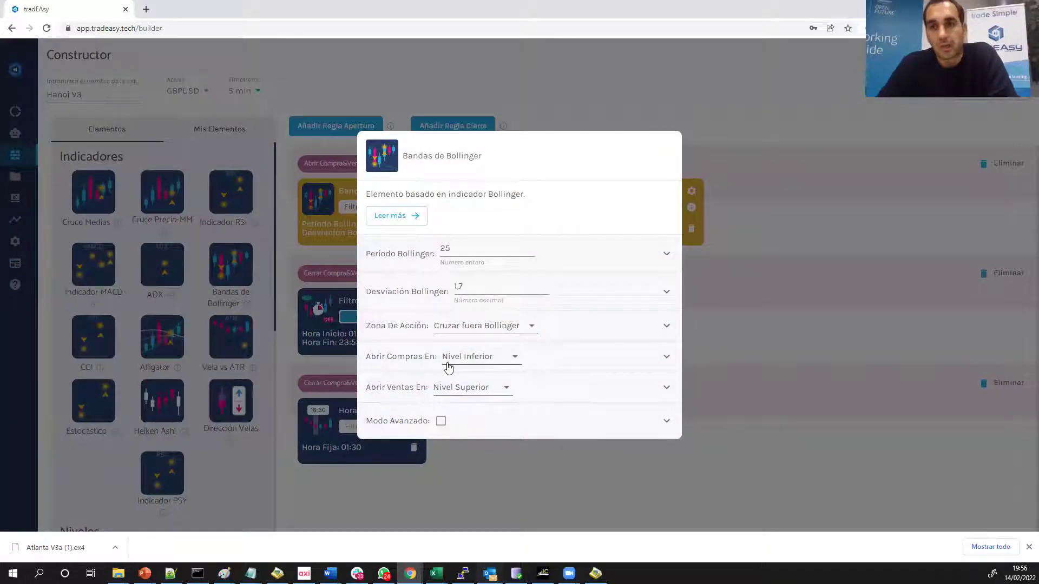
{"action": "left_click", "coordinate": [758, 307]}
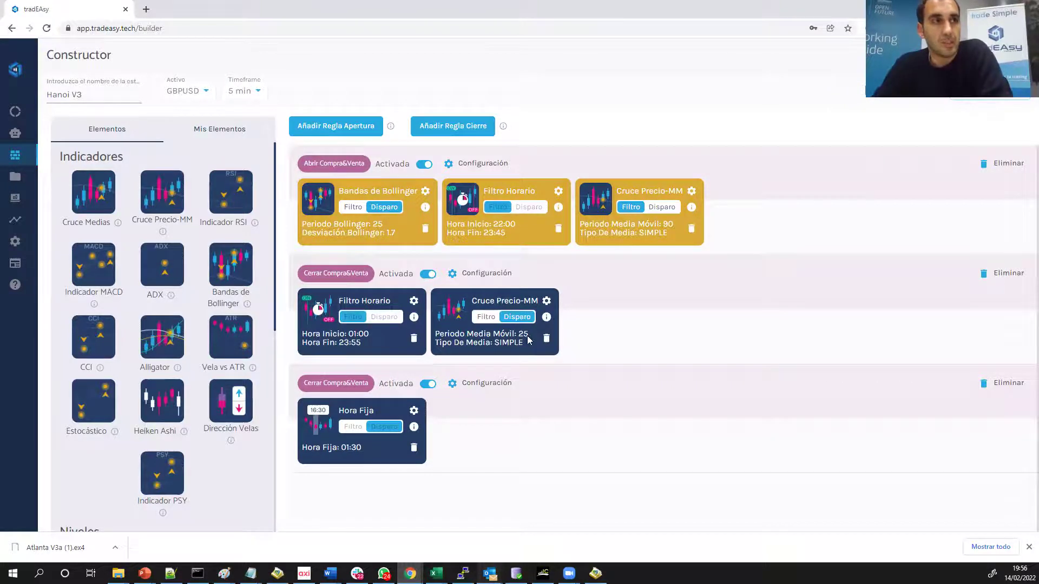
{"action": "left_click", "coordinate": [544, 317]}
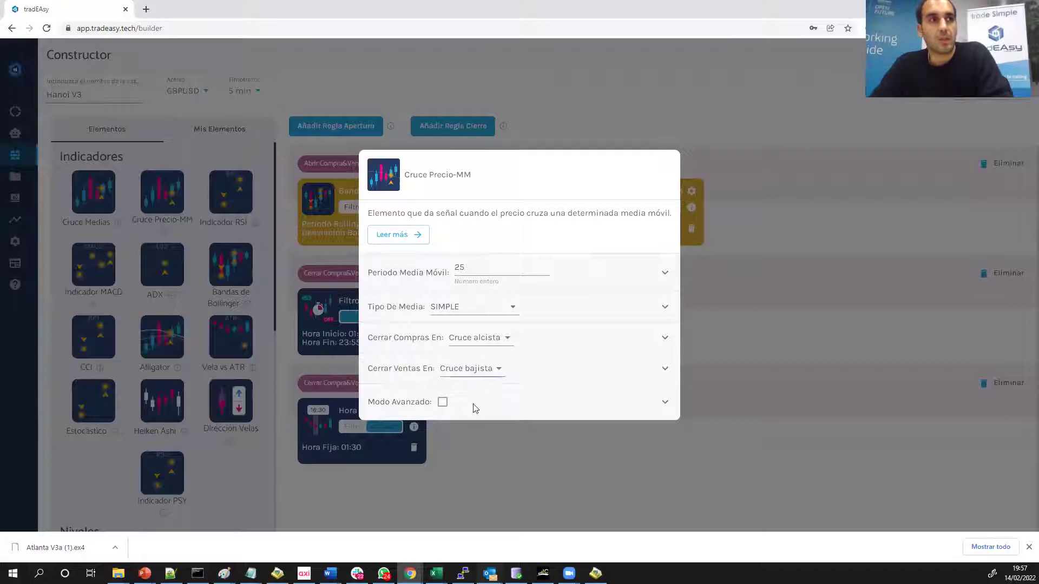
{"action": "left_click", "coordinate": [522, 467]}
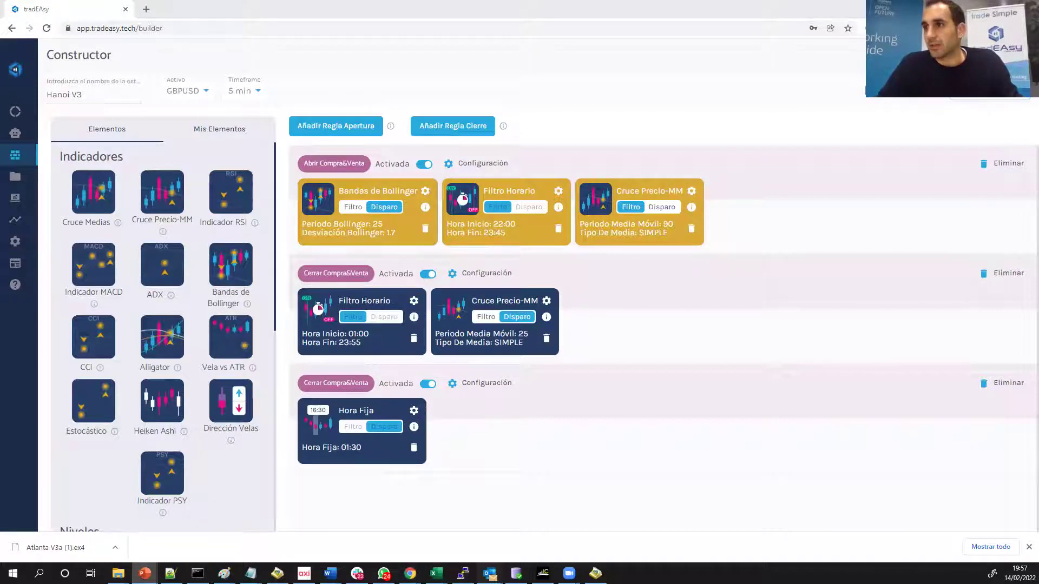
View the Hanoi slide on real GBPUSD spread, and return to the Constructor to check the closing rule's Filtro Horario start time.
{"action": "key", "text": "alt+Tab"}
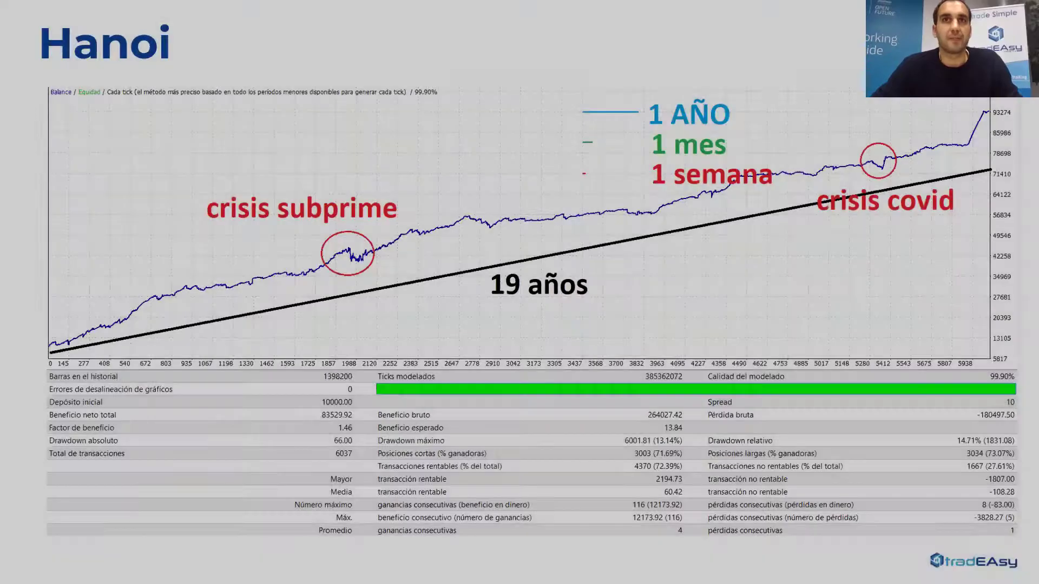
{"action": "key", "text": "Right"}
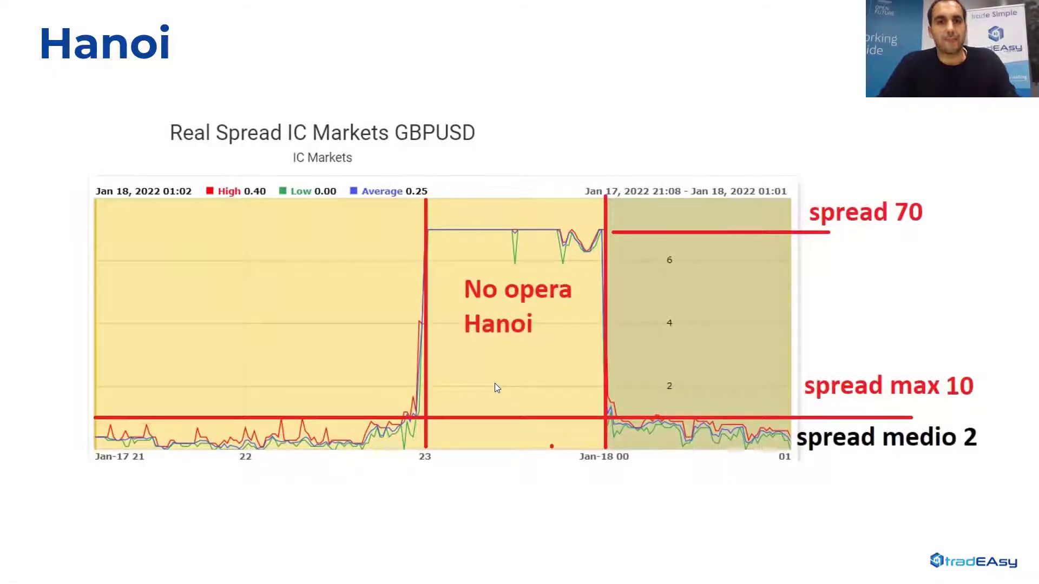
{"action": "key", "text": "alt+Tab"}
{"action": "left_click_drag", "start_coordinate": [349, 333], "coordinate": [370, 334]}
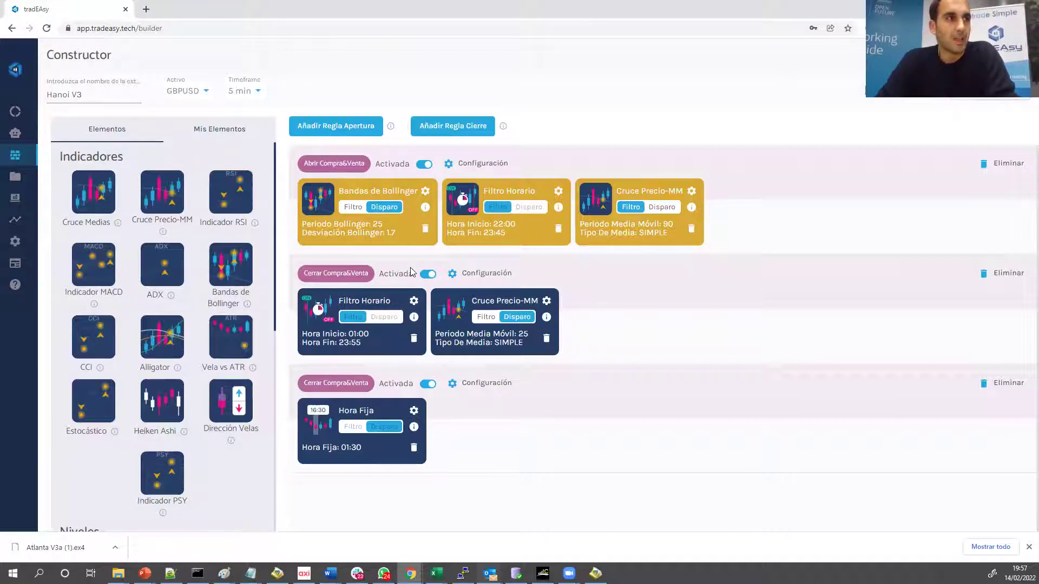
Validate Hanoi V3 on GBPUSD 5 min from 01/01/2017 to 13/02/2022 with 10000 GBP, and dismiss the browser's downloads bar.
{"action": "left_click_drag", "start_coordinate": [347, 450], "coordinate": [369, 454]}
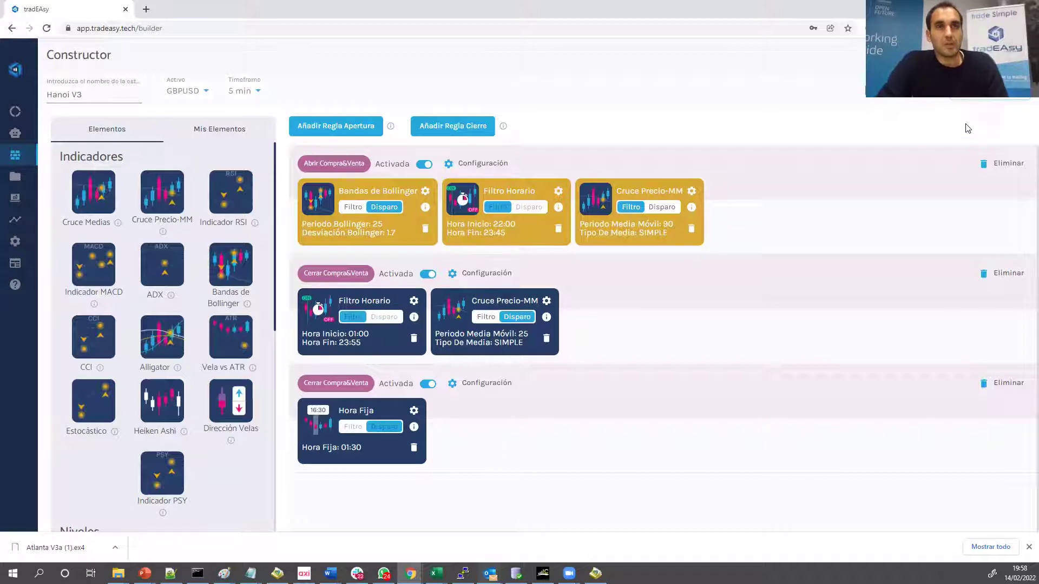
{"action": "left_click", "coordinate": [975, 98]}
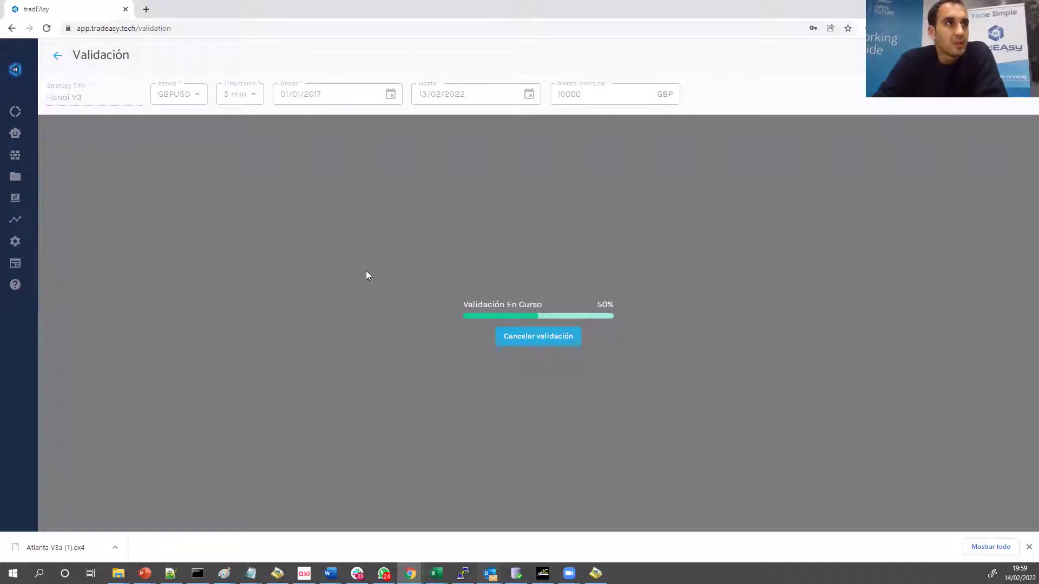
{"action": "left_click", "coordinate": [1029, 547]}
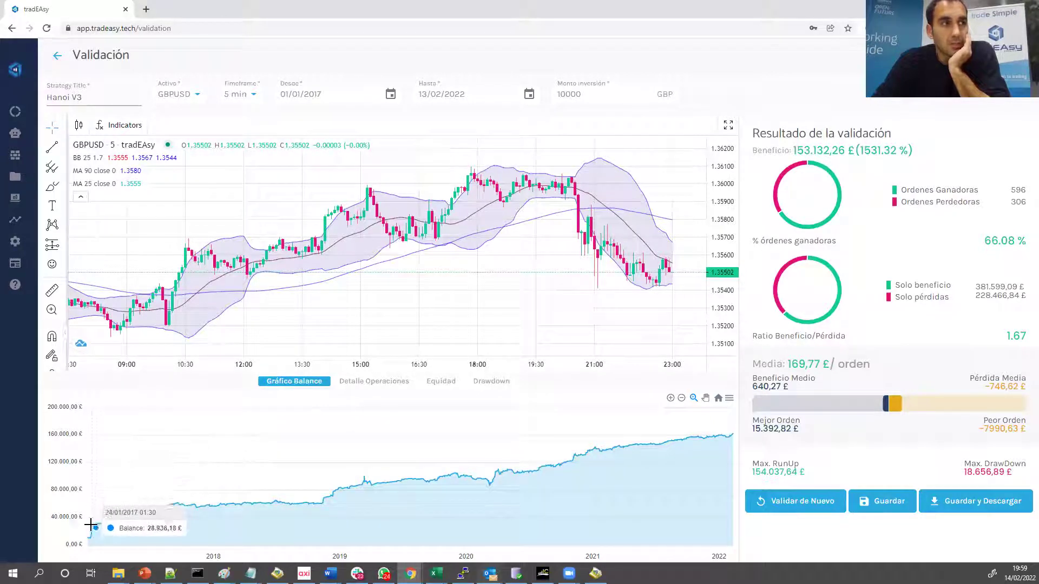
Review the validation's equity and drawdown graphs, then return to the equity curve.
{"action": "left_click", "coordinate": [441, 382]}
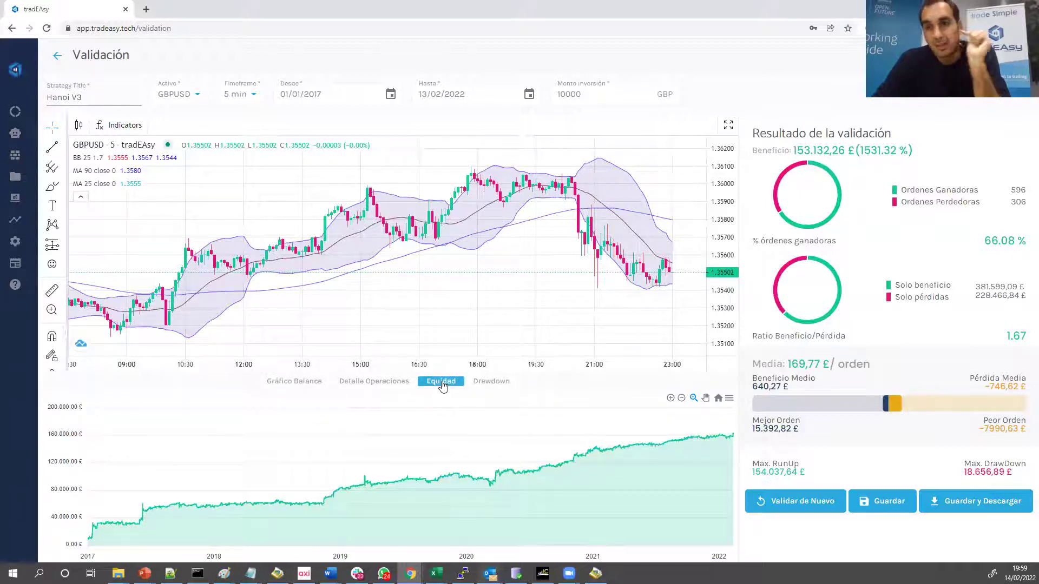
{"action": "left_click", "coordinate": [485, 383]}
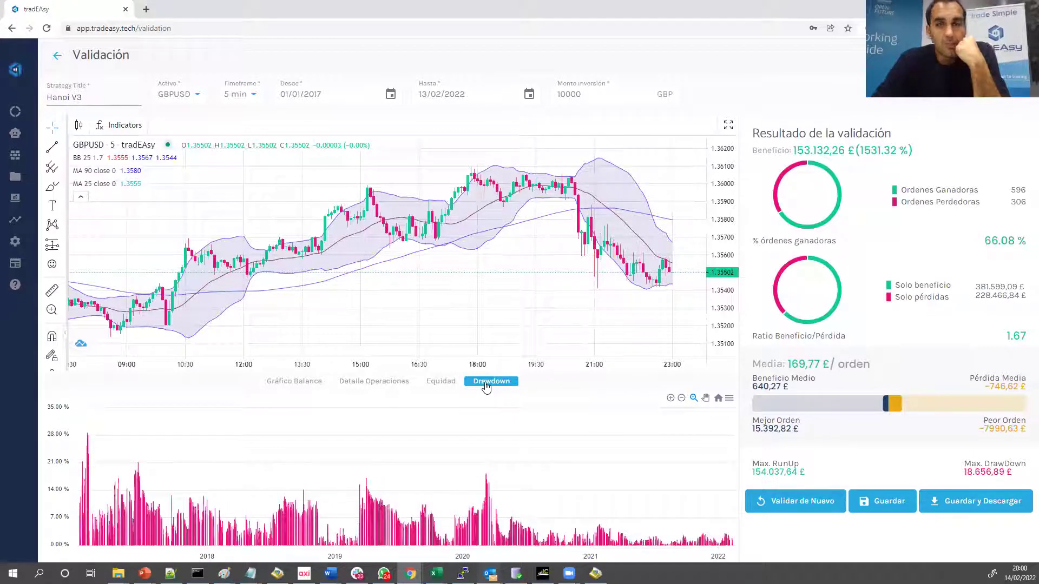
{"action": "left_click", "coordinate": [18, 544]}
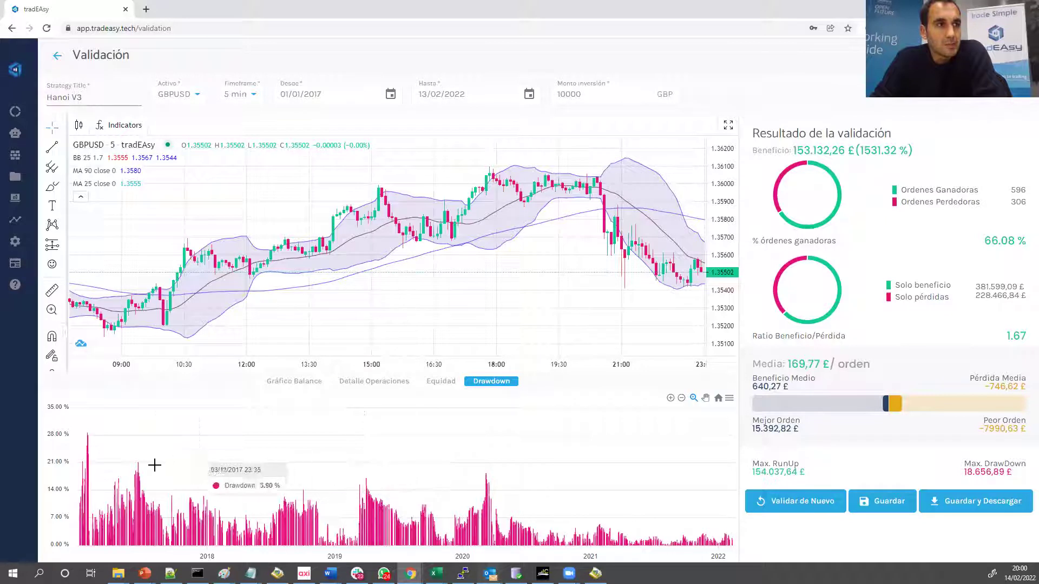
{"action": "left_click", "coordinate": [447, 385]}
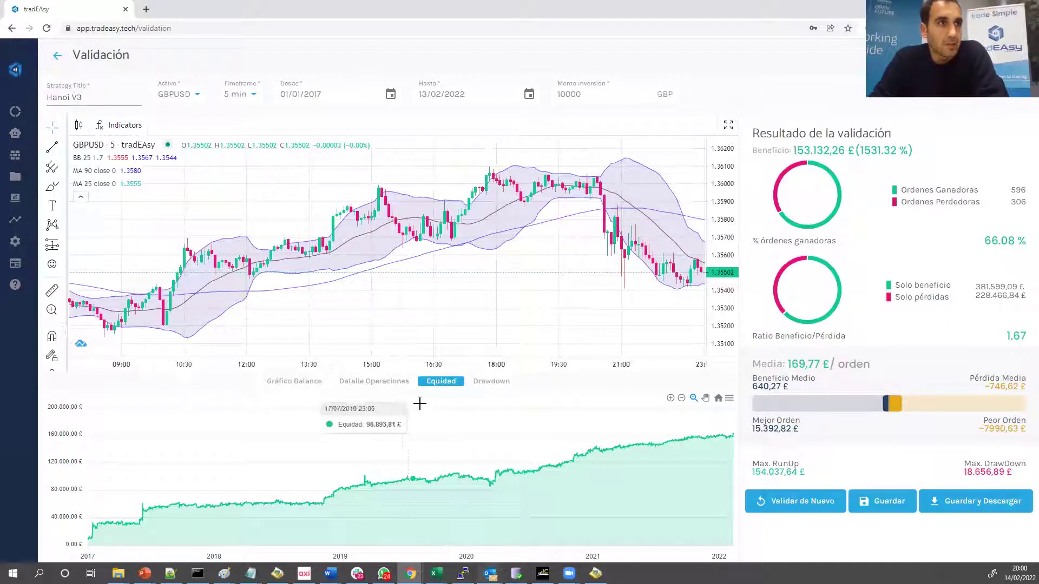
View the validation's trade details, locate operation 2 on the price chart, and check its opening time, closing data and commission.
{"action": "left_click", "coordinate": [387, 386]}
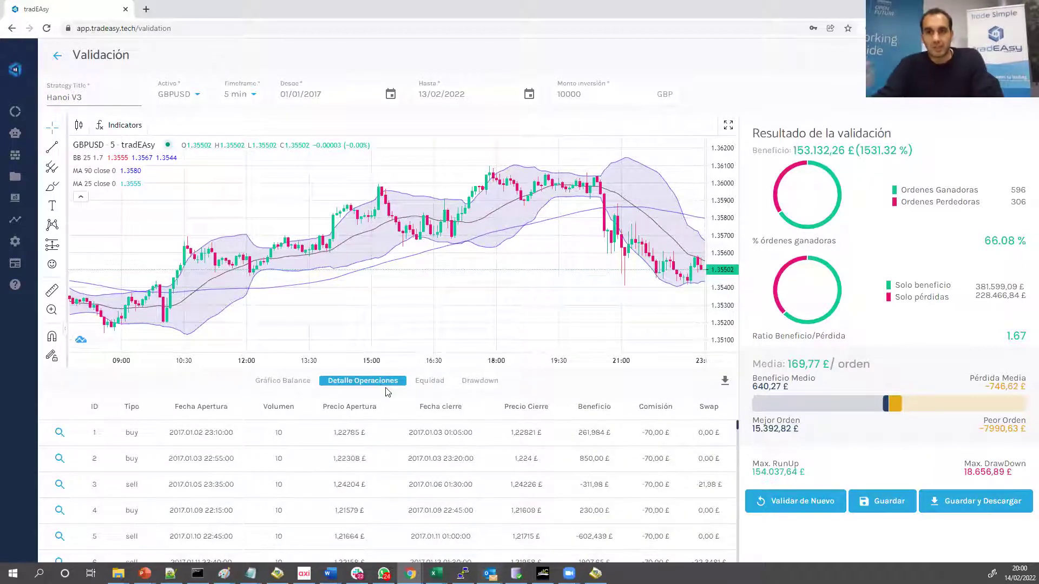
{"action": "double_click", "coordinate": [1014, 190]}
{"action": "left_click_drag", "start_coordinate": [222, 454], "coordinate": [332, 475]}
{"action": "left_click", "coordinate": [341, 489]}
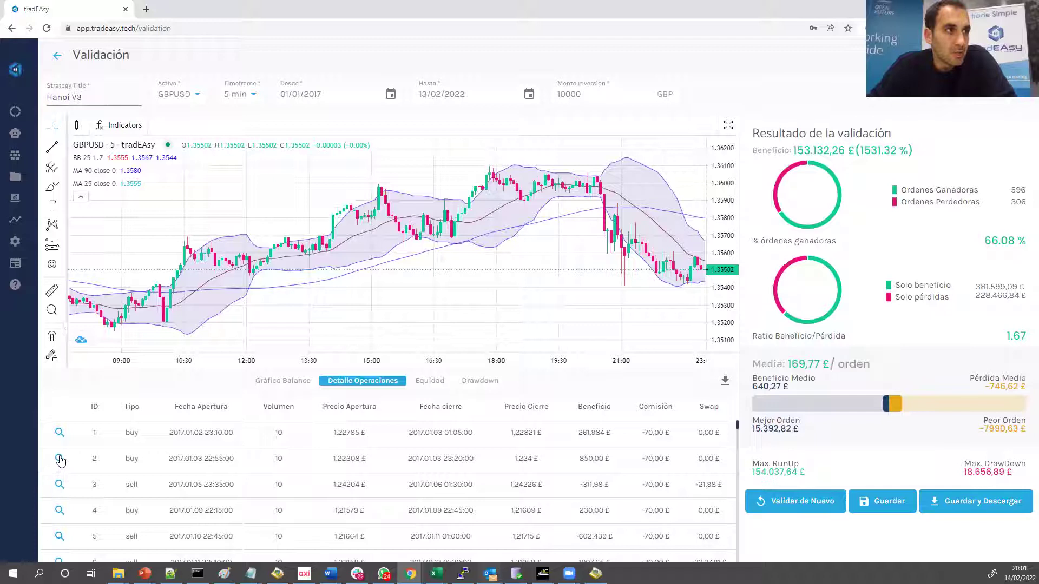
{"action": "left_click_drag", "start_coordinate": [171, 468], "coordinate": [352, 459]}
{"action": "left_click", "coordinate": [352, 458]}
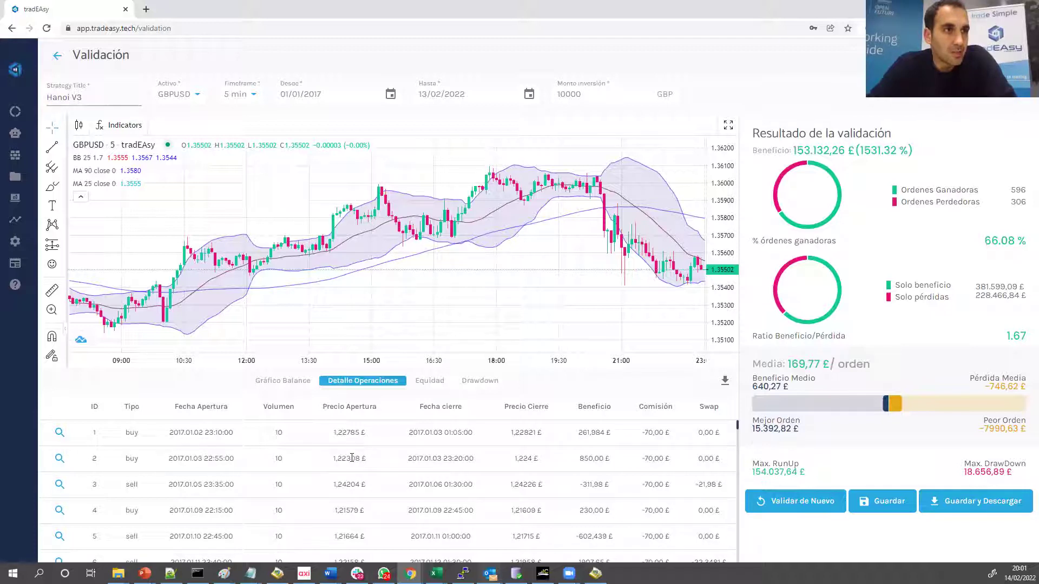
{"action": "left_click", "coordinate": [60, 459]}
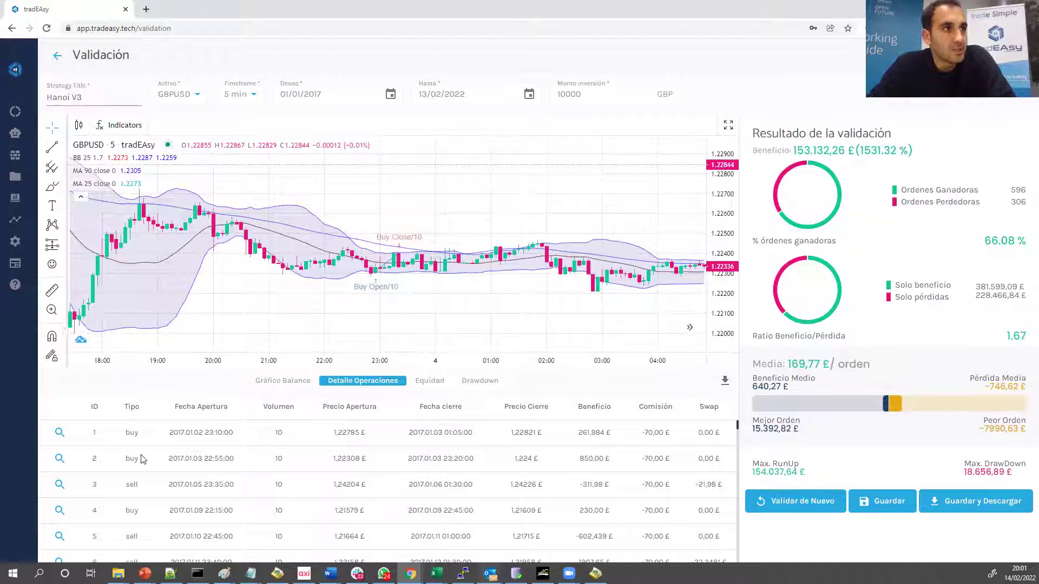
{"action": "double_click", "coordinate": [209, 459]}
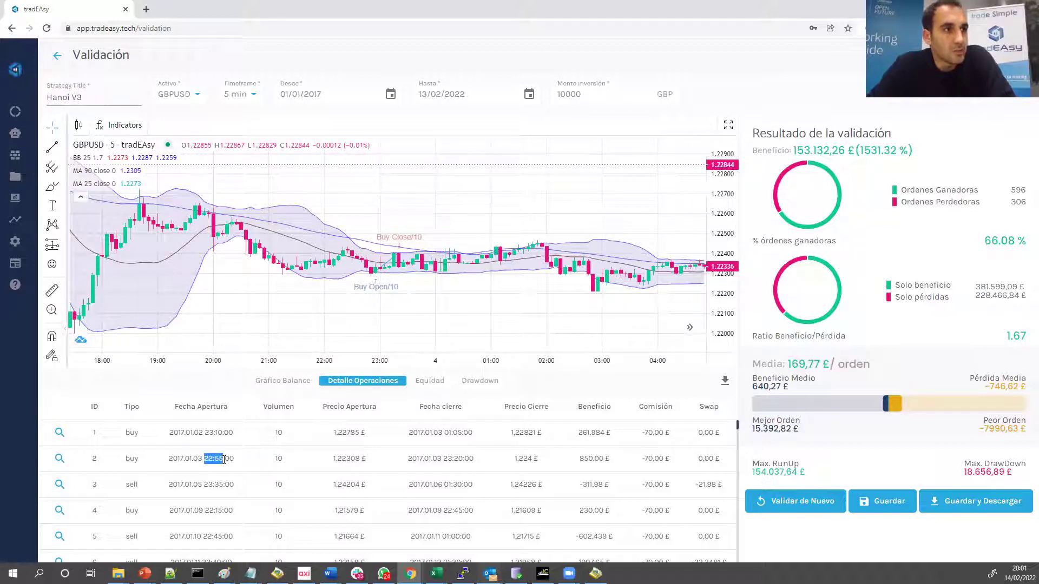
{"action": "left_click_drag", "start_coordinate": [444, 459], "coordinate": [669, 454]}
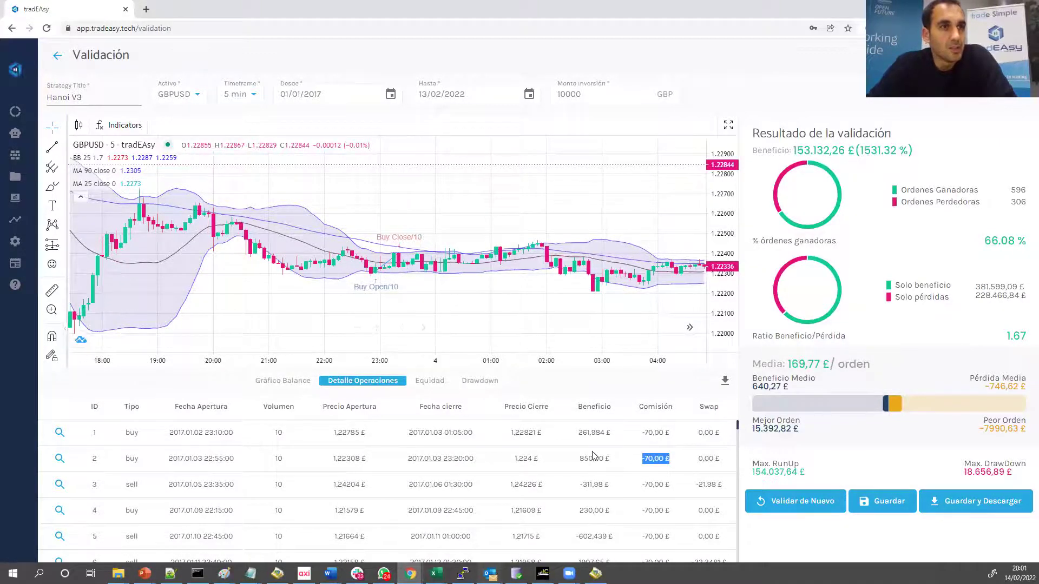
Examine operation 2's buy open and close points against the Bollinger bands and moving averages on the chart.
{"action": "left_click", "coordinate": [368, 288]}
{"action": "scroll", "coordinate": [359, 287], "scroll_direction": "up", "scroll_amount": 4}
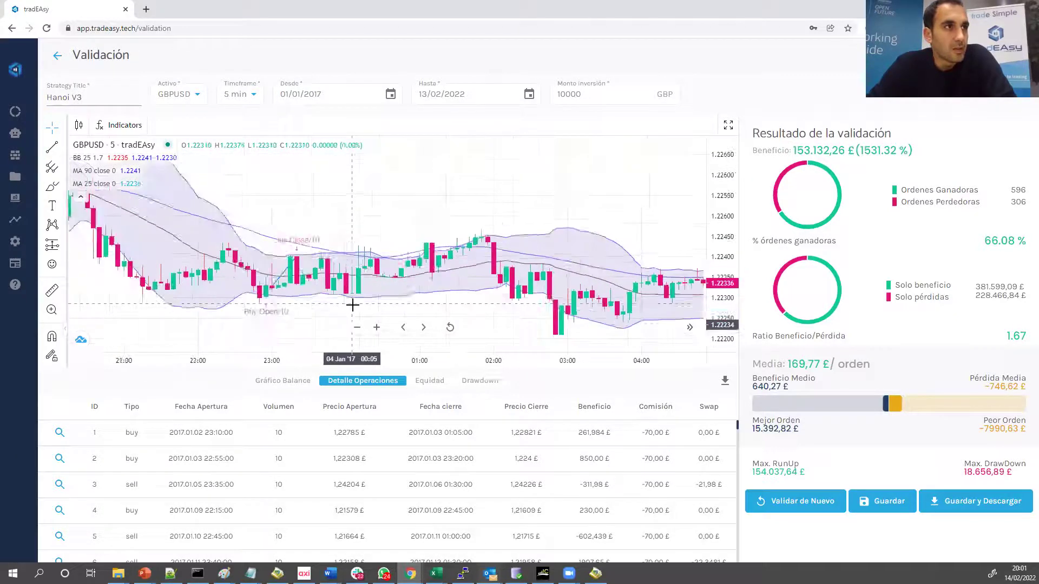
{"action": "scroll", "coordinate": [285, 215], "scroll_direction": "up", "scroll_amount": 2}
{"action": "scroll", "coordinate": [480, 204], "scroll_direction": "left", "scroll_amount": 4}
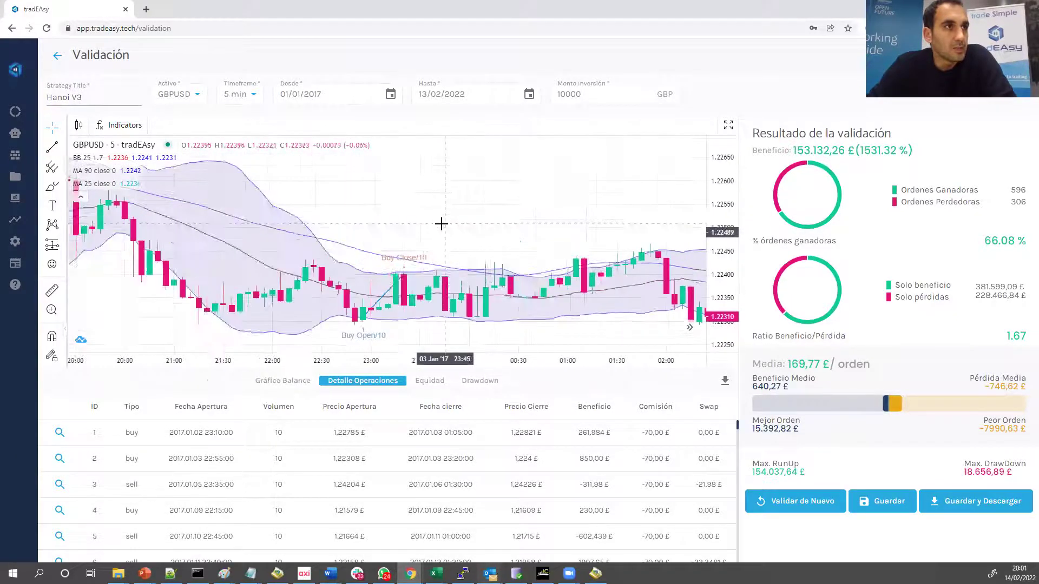
{"action": "scroll", "coordinate": [442, 223], "scroll_direction": "up", "scroll_amount": 4}
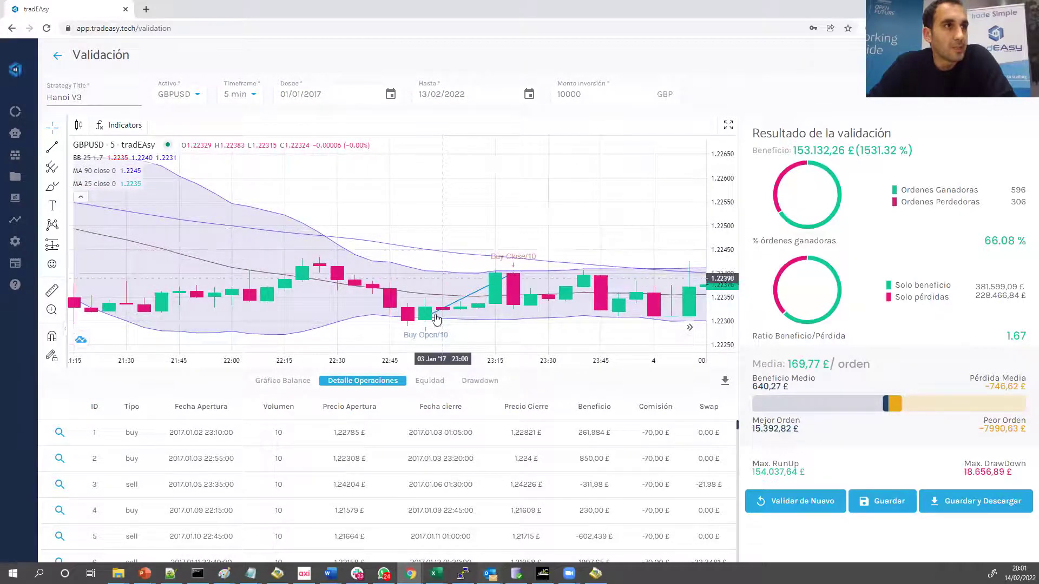
{"action": "scroll", "coordinate": [490, 299], "scroll_direction": "down", "scroll_amount": 1}
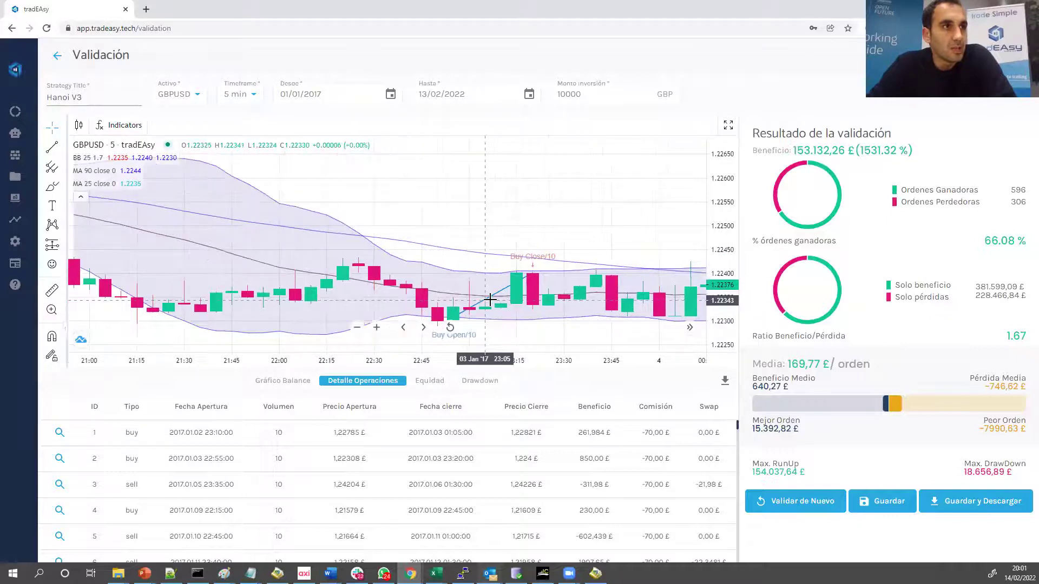
{"action": "scroll", "coordinate": [490, 300], "scroll_direction": "down", "scroll_amount": 2}
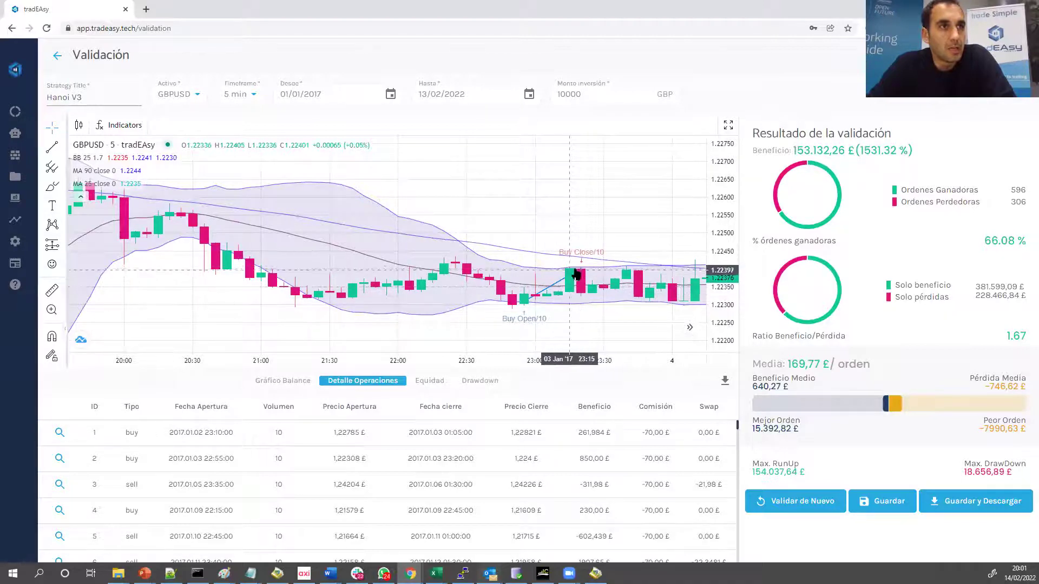
Browse the validation's operations list through to the final trade.
{"action": "scroll", "coordinate": [63, 512], "scroll_direction": "down", "scroll_amount": 5}
{"action": "scroll", "coordinate": [63, 511], "scroll_direction": "down", "scroll_amount": 20}
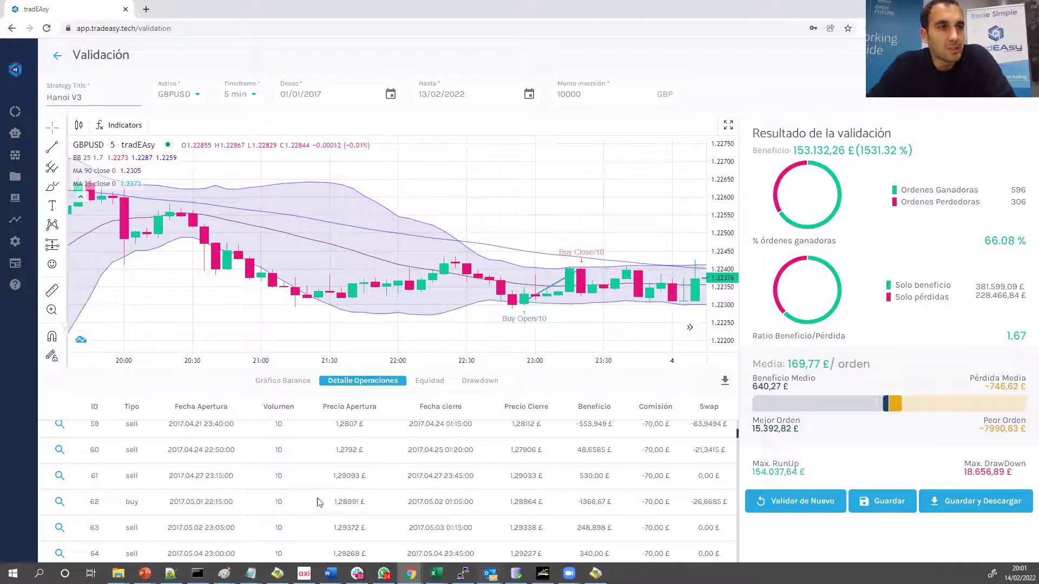
{"action": "left_click_drag", "start_coordinate": [737, 435], "coordinate": [745, 561]}
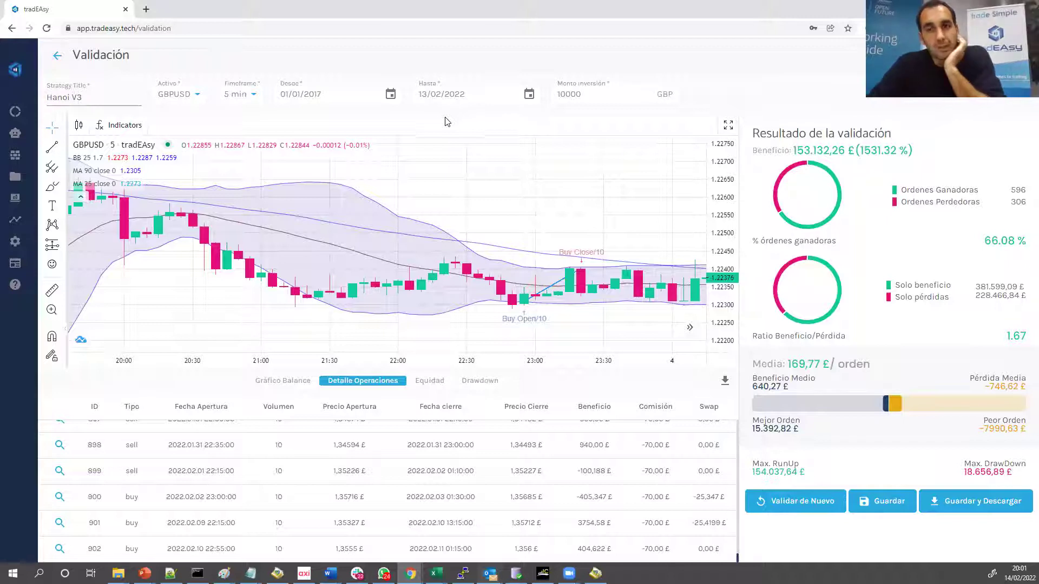
Review the validation summary's total profit, winning orders, average per order, average gain and loss, best and worst orders, run-up and drawdown.
{"action": "left_click_drag", "start_coordinate": [795, 151], "coordinate": [904, 181]}
{"action": "left_click", "coordinate": [904, 182]}
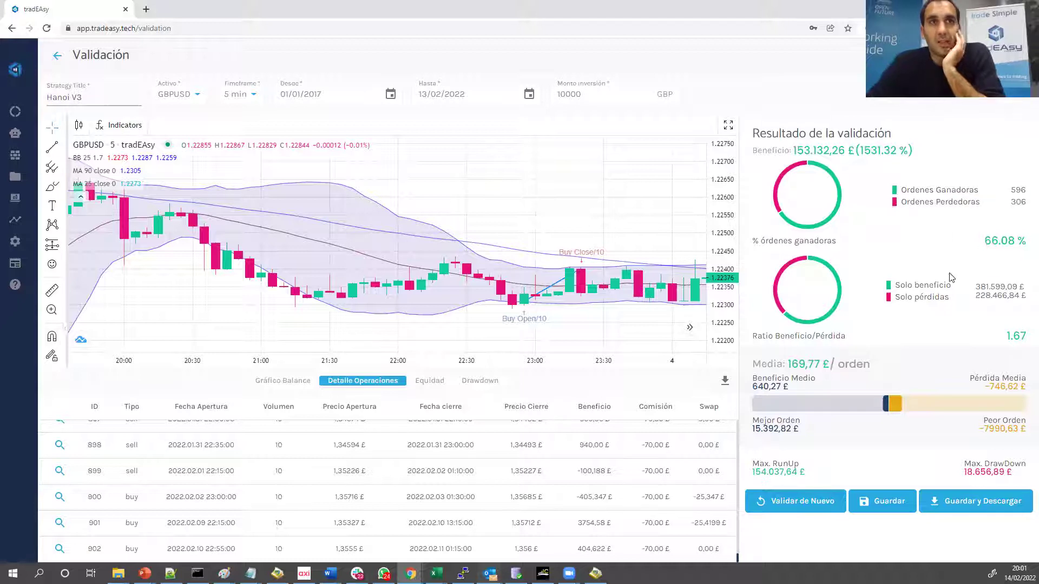
{"action": "left_click_drag", "start_coordinate": [951, 279], "coordinate": [1023, 290]}
{"action": "left_click", "coordinate": [949, 292]}
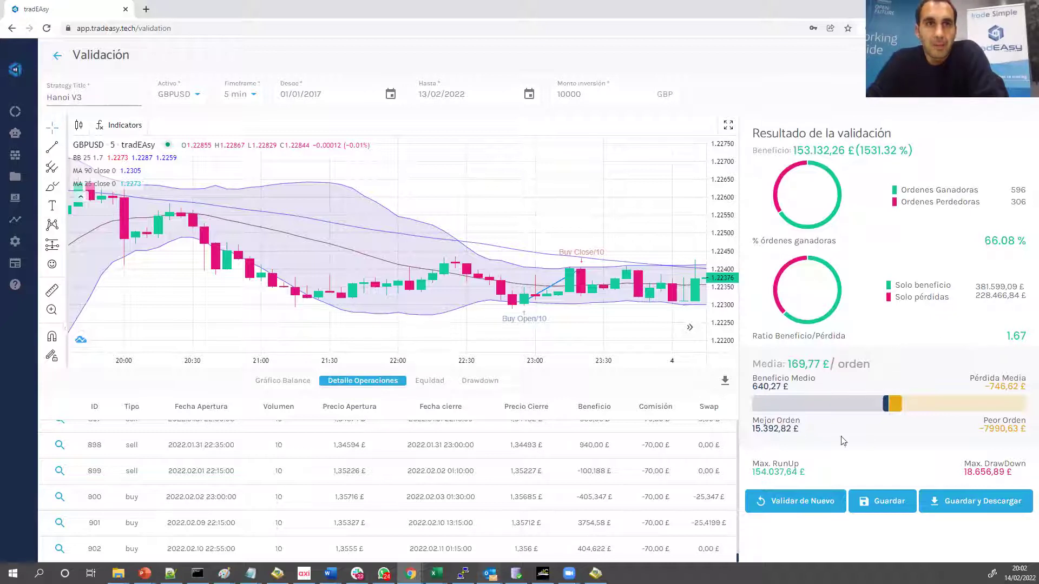
{"action": "left_click_drag", "start_coordinate": [780, 361], "coordinate": [829, 363]}
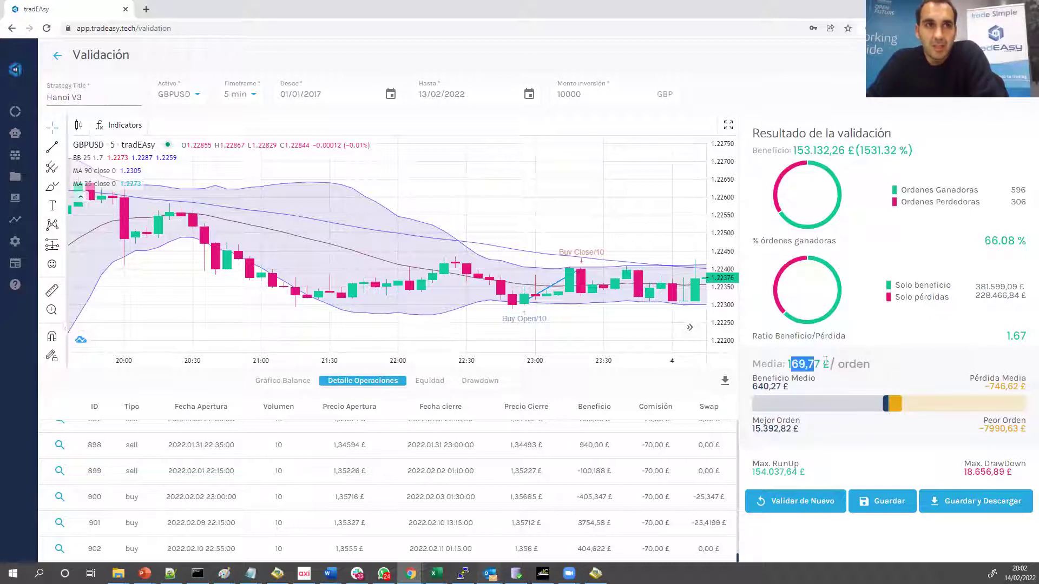
{"action": "left_click", "coordinate": [834, 372]}
{"action": "left_click_drag", "start_coordinate": [765, 384], "coordinate": [783, 386]}
{"action": "left_click_drag", "start_coordinate": [1002, 385], "coordinate": [1013, 387]}
{"action": "left_click_drag", "start_coordinate": [756, 422], "coordinate": [802, 433]}
{"action": "left_click_drag", "start_coordinate": [983, 428], "coordinate": [1013, 430]}
{"action": "left_click_drag", "start_coordinate": [768, 467], "coordinate": [792, 469]}
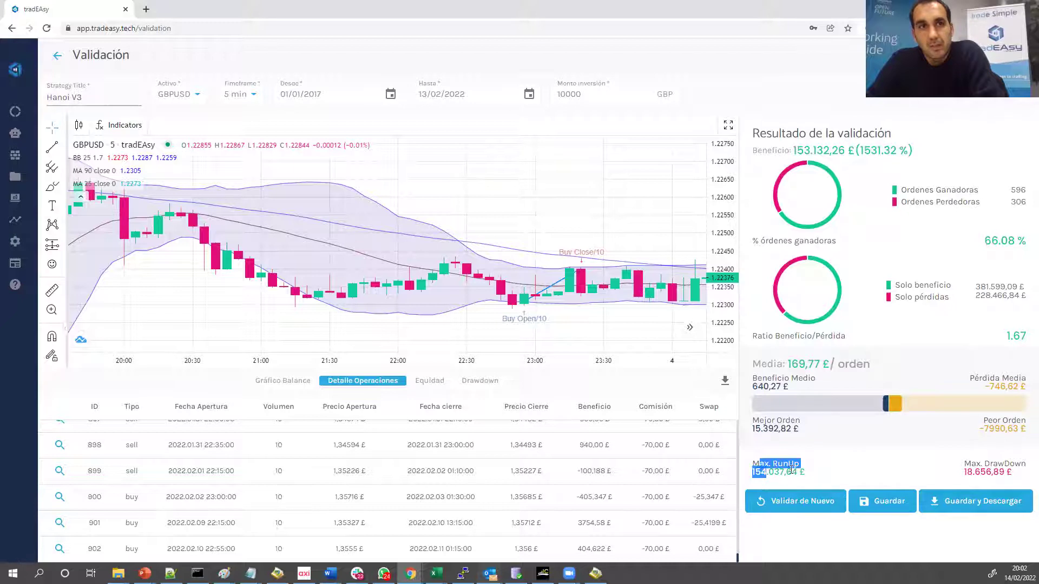
{"action": "mouse_move", "coordinate": [972, 472]}
{"action": "left_mouse_down"}
{"action": "mouse_move", "coordinate": [1013, 473]}
{"action": "mouse_move", "coordinate": [974, 471]}
{"action": "left_mouse_up"}
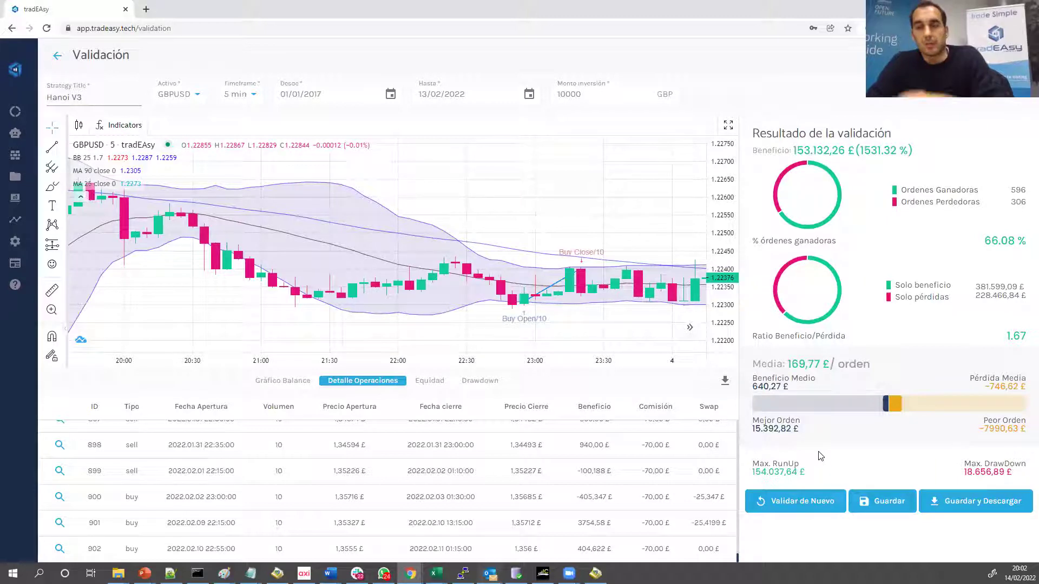
Browse the Estrategias Compartidas list and expand the first Atlanta V3a NASDAQ strategy's statistics.
{"action": "mouse_move", "coordinate": [32, 230]}
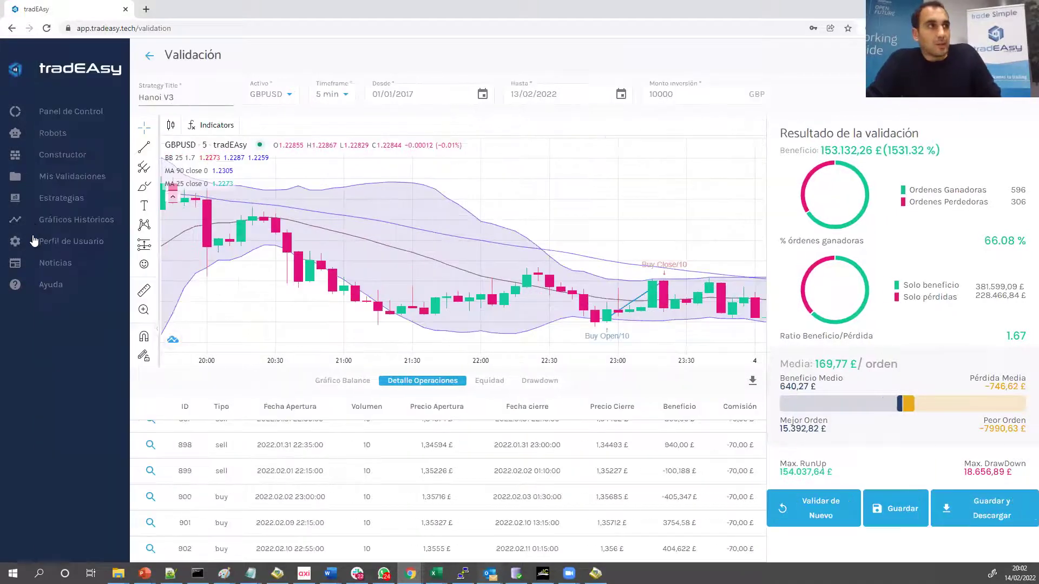
{"action": "left_click", "coordinate": [48, 199]}
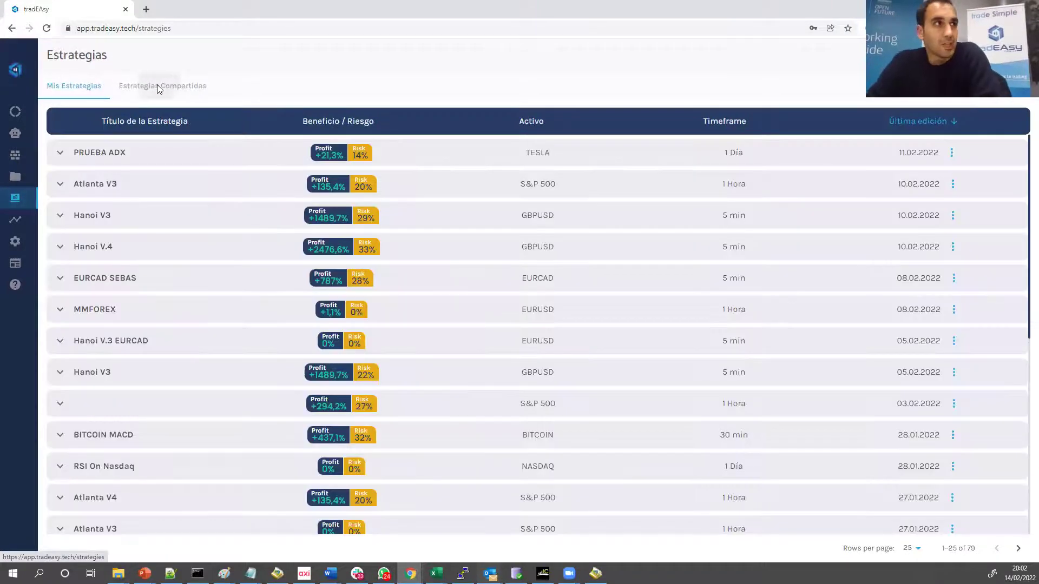
{"action": "left_click", "coordinate": [156, 88]}
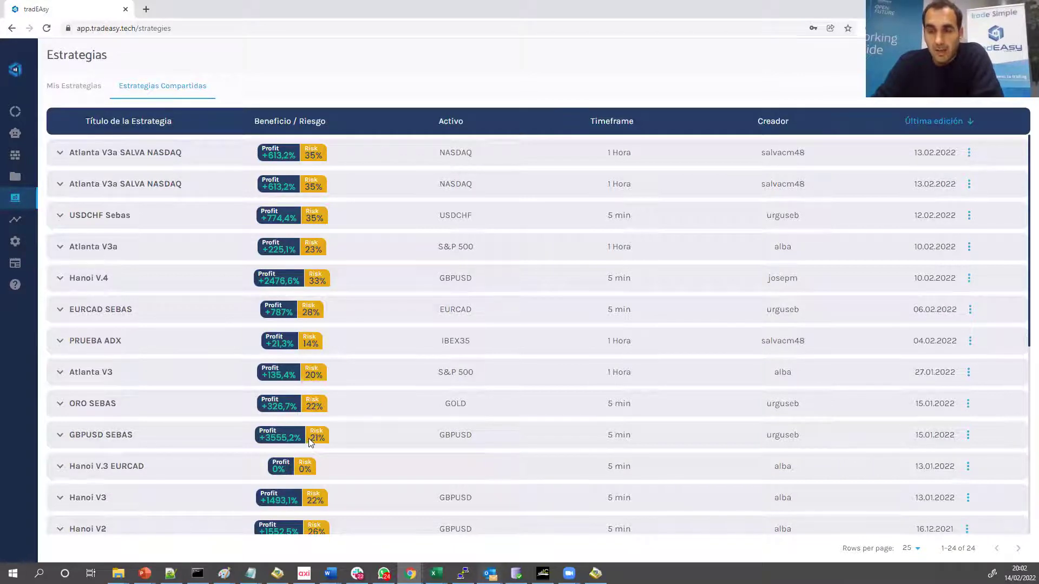
{"action": "scroll", "coordinate": [363, 514], "scroll_direction": "down", "scroll_amount": 5}
{"action": "scroll", "coordinate": [324, 494], "scroll_direction": "up", "scroll_amount": 5}
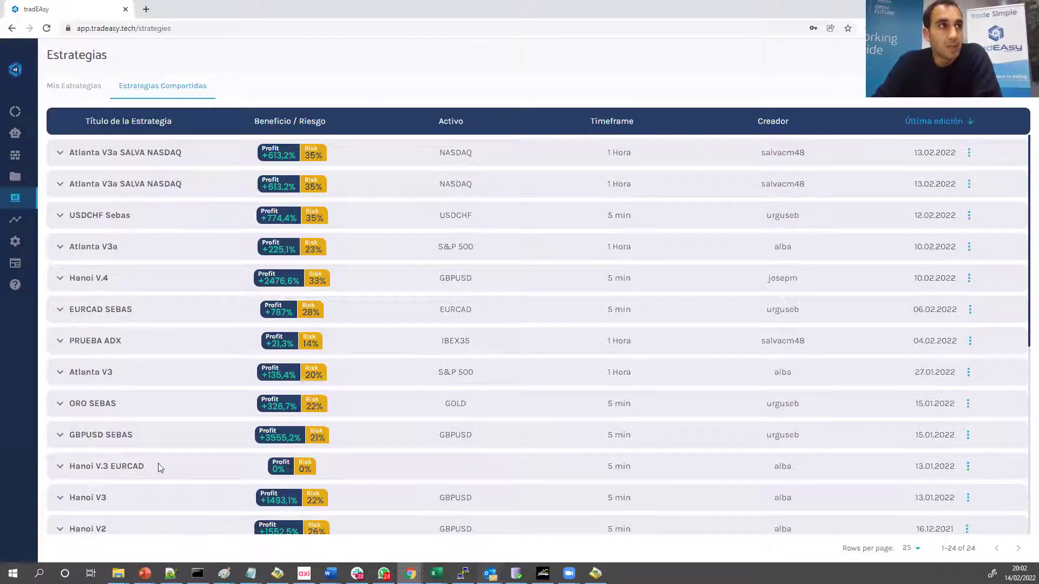
{"action": "scroll", "coordinate": [523, 300], "scroll_direction": "down", "scroll_amount": 6}
{"action": "scroll", "coordinate": [391, 289], "scroll_direction": "up", "scroll_amount": 1}
{"action": "scroll", "coordinate": [328, 265], "scroll_direction": "up", "scroll_amount": 5}
{"action": "left_click", "coordinate": [60, 153]}
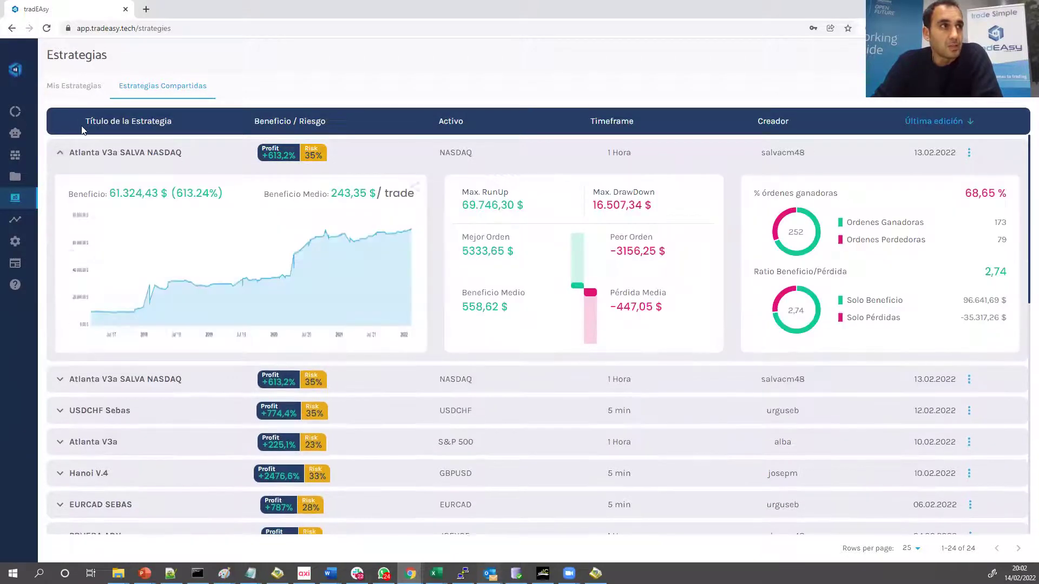
Open the shared Atlanta V3a NASDAQ strategy in the Constructor, save it, download its robot, and show the .ex4 file in its folder.
{"action": "left_click", "coordinate": [969, 152]}
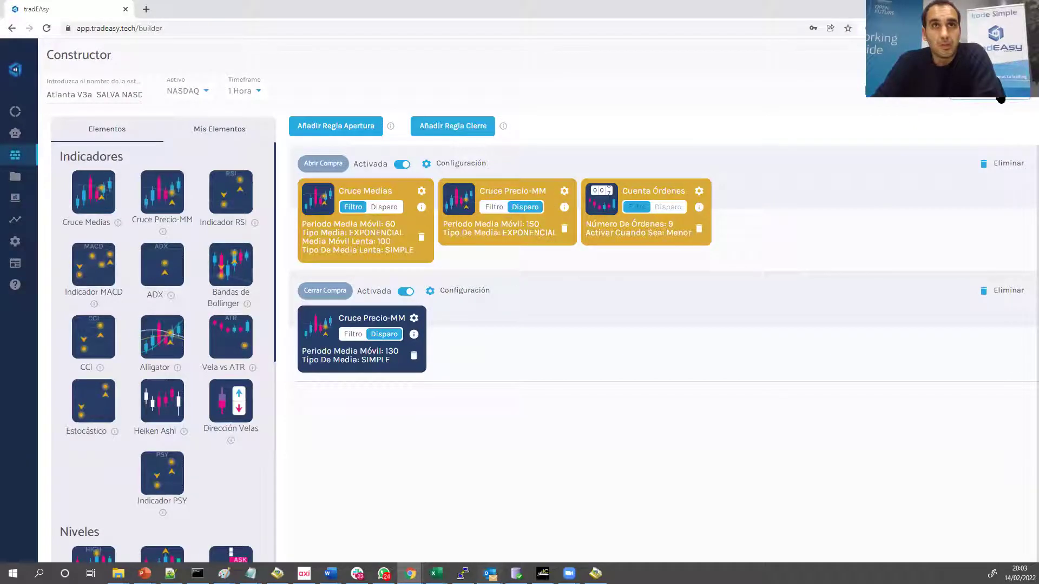
{"action": "left_click", "coordinate": [894, 95]}
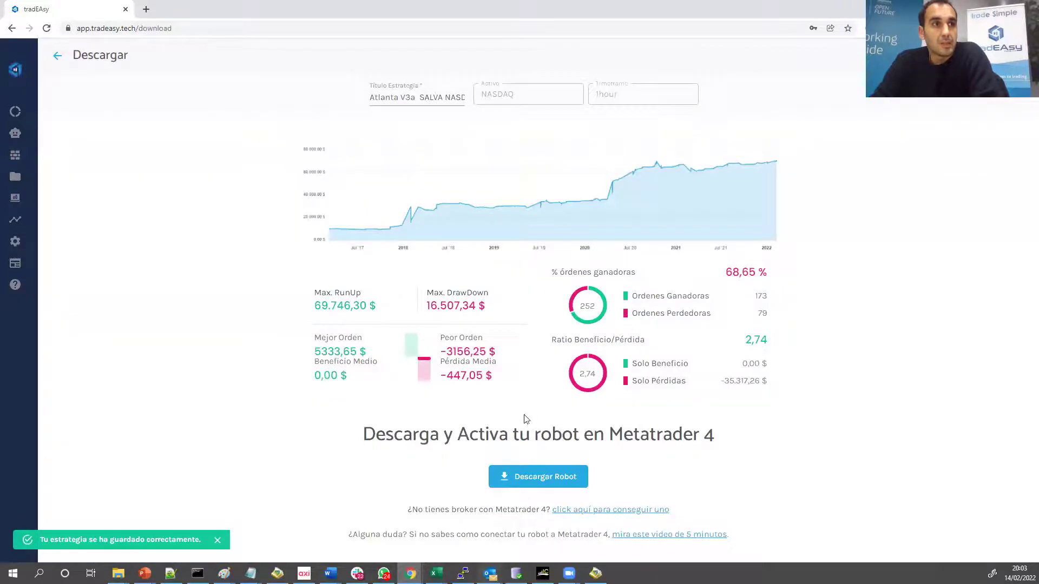
{"action": "left_click", "coordinate": [515, 481]}
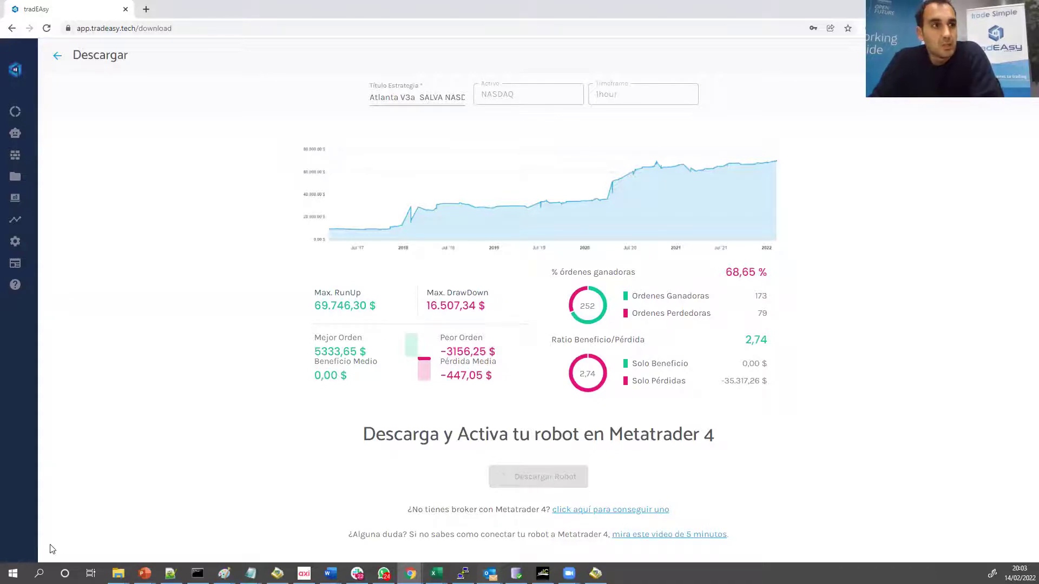
{"action": "mouse_move", "coordinate": [84, 534]}
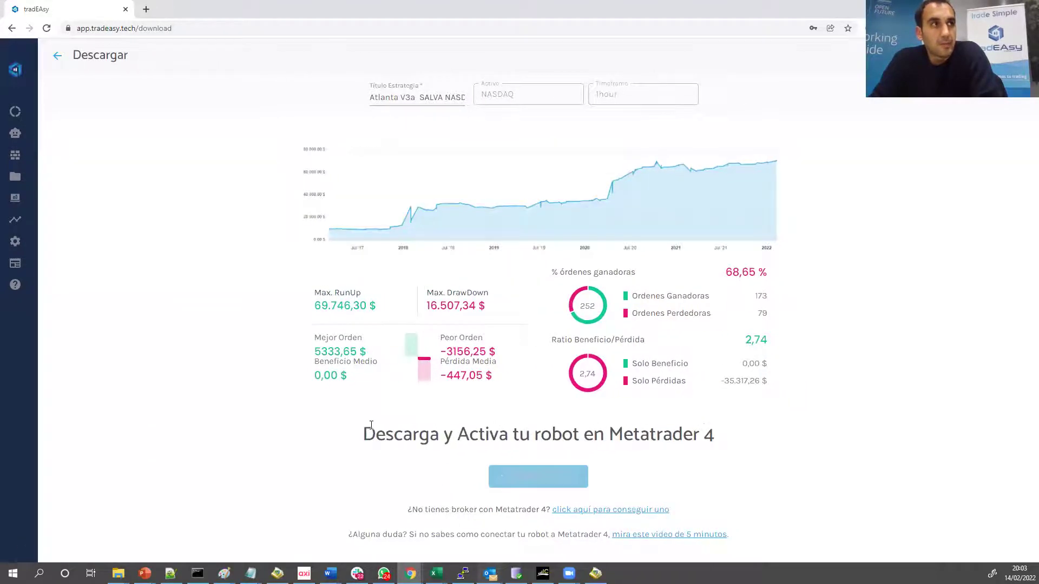
{"action": "left_click", "coordinate": [115, 547]}
{"action": "left_click", "coordinate": [179, 511]}
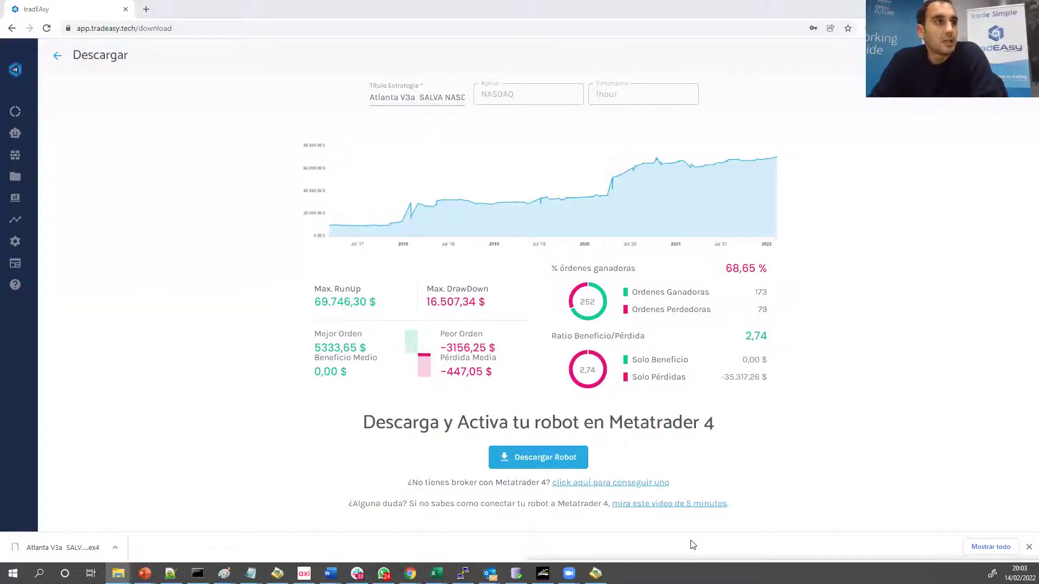
Copy the downloaded Atlanta V3a NASDAQ .ex4 robot file, switch to MetaTrader 4, and open its data folder.
{"action": "right_click", "coordinate": [349, 351]}
{"action": "left_click", "coordinate": [263, 284]}
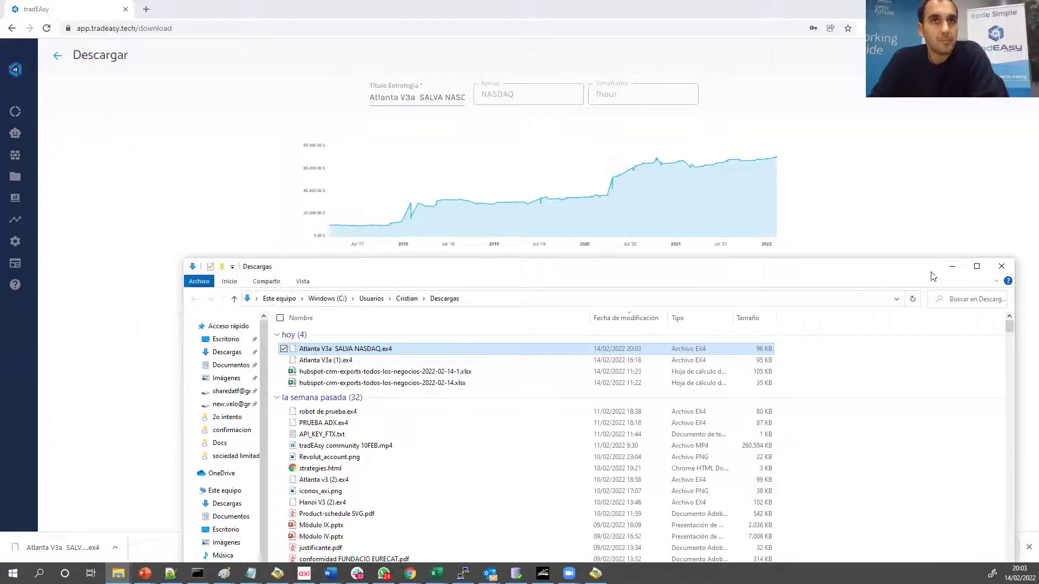
{"action": "left_click", "coordinate": [952, 266]}
{"action": "left_click", "coordinate": [543, 573]}
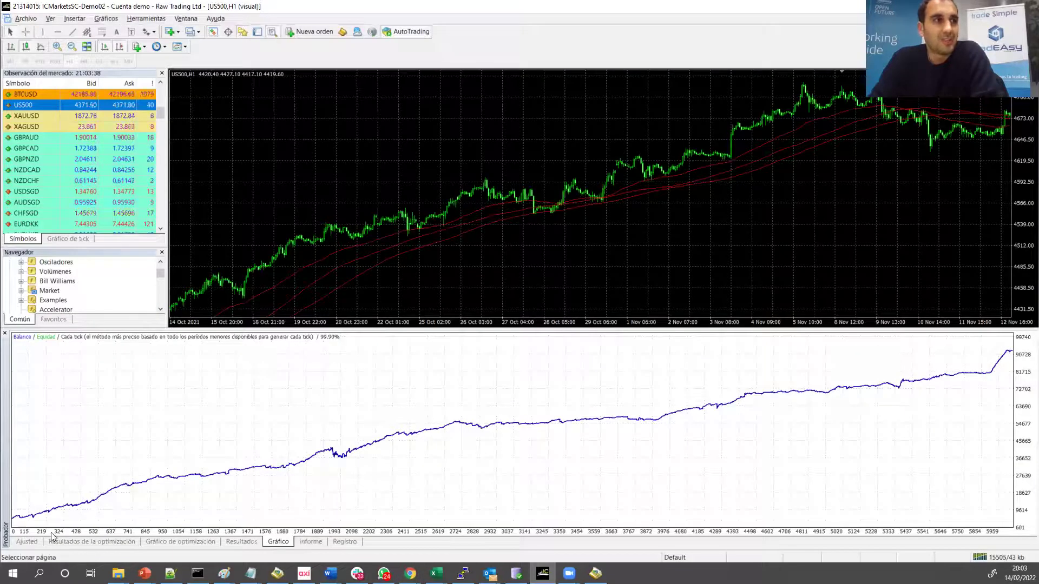
{"action": "left_click", "coordinate": [27, 542]}
{"action": "left_click", "coordinate": [25, 19]}
{"action": "key", "text": "Escape"}
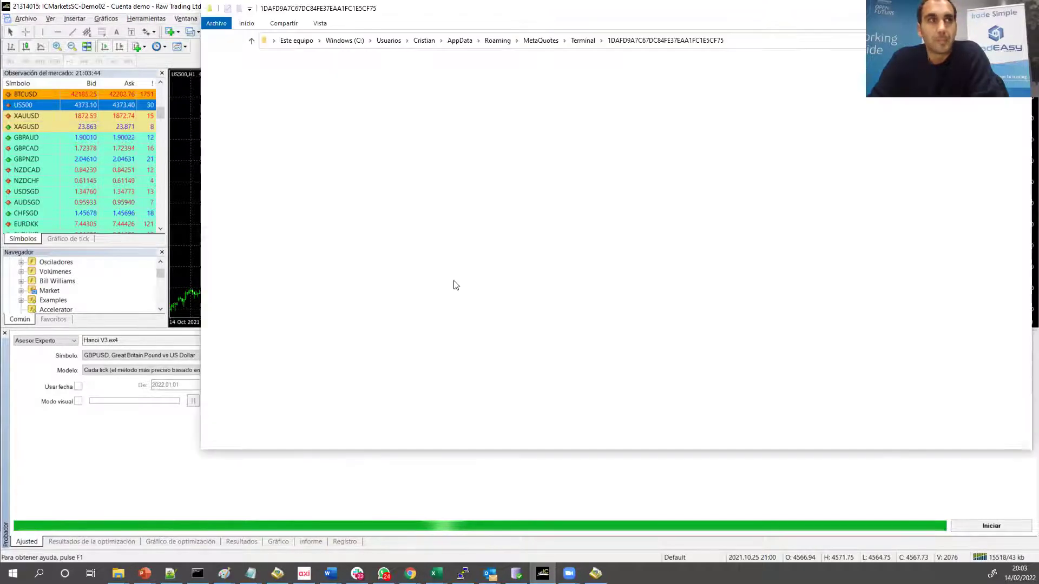
Paste the copied robot file into the Experts folder inside MQL4.
{"action": "left_click", "coordinate": [331, 120]}
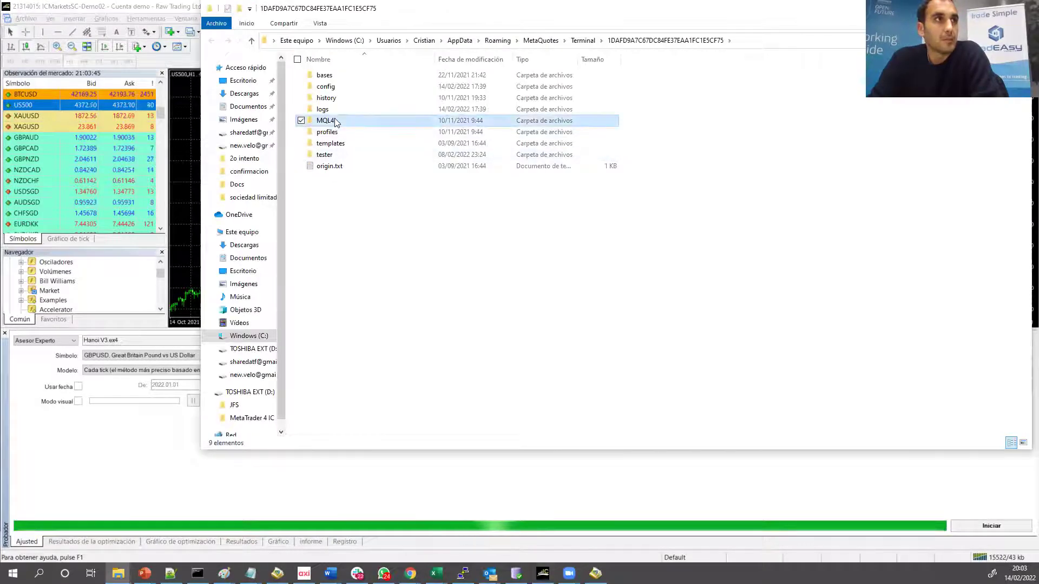
{"action": "key", "text": "Return"}
{"action": "double_click", "coordinate": [326, 75]}
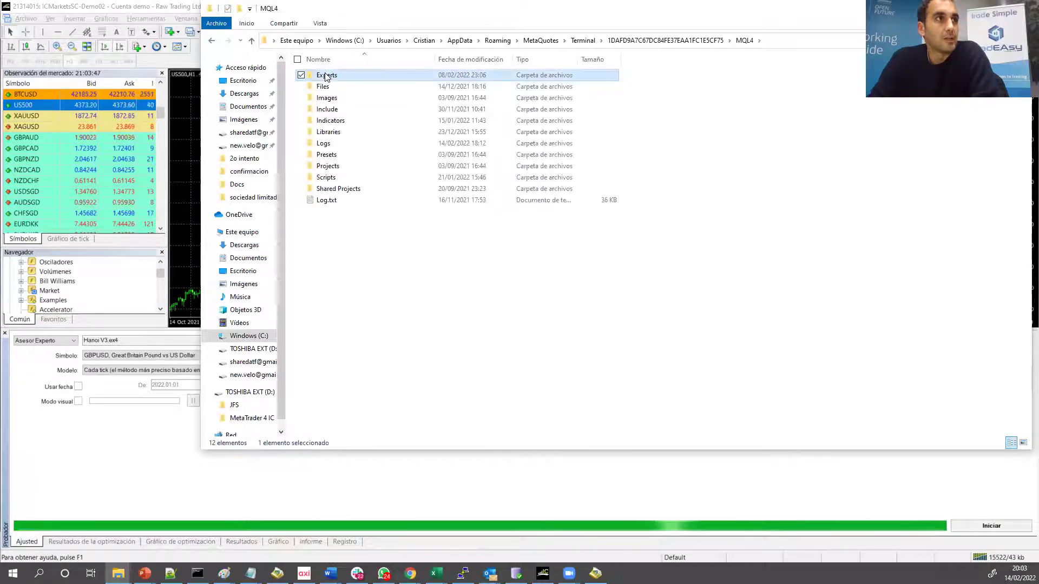
{"action": "right_click", "coordinate": [774, 180]}
{"action": "left_click", "coordinate": [703, 251]}
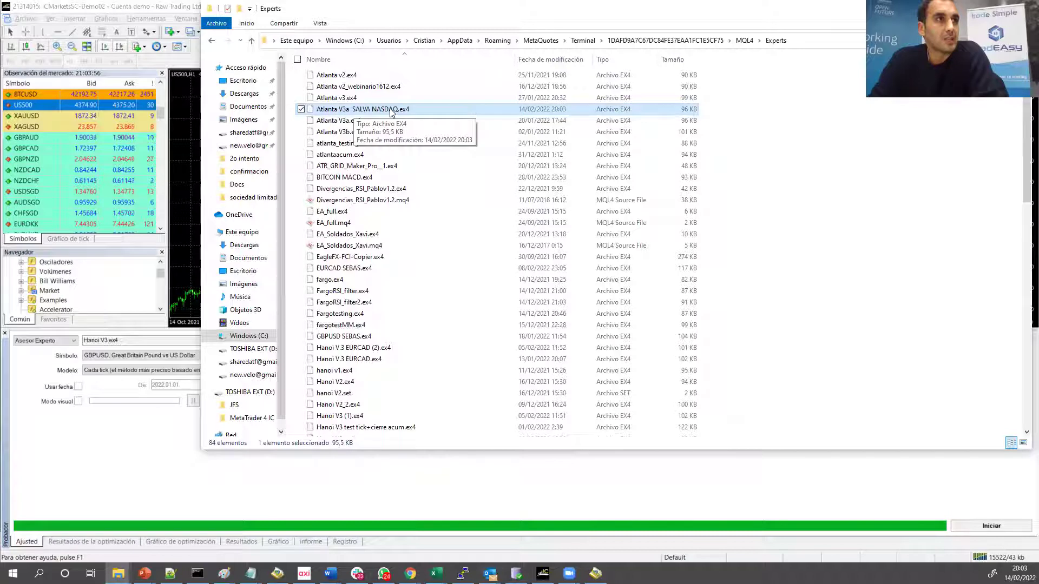
Refresh the expert advisors list in MetaTrader 4's Navigator to load the pasted robot.
{"action": "left_click", "coordinate": [53, 295]}
{"action": "scroll", "coordinate": [53, 299], "scroll_direction": "down", "scroll_amount": 2}
{"action": "scroll", "coordinate": [53, 298], "scroll_direction": "down", "scroll_amount": 5}
{"action": "right_click", "coordinate": [53, 291]}
{"action": "left_click", "coordinate": [90, 399]}
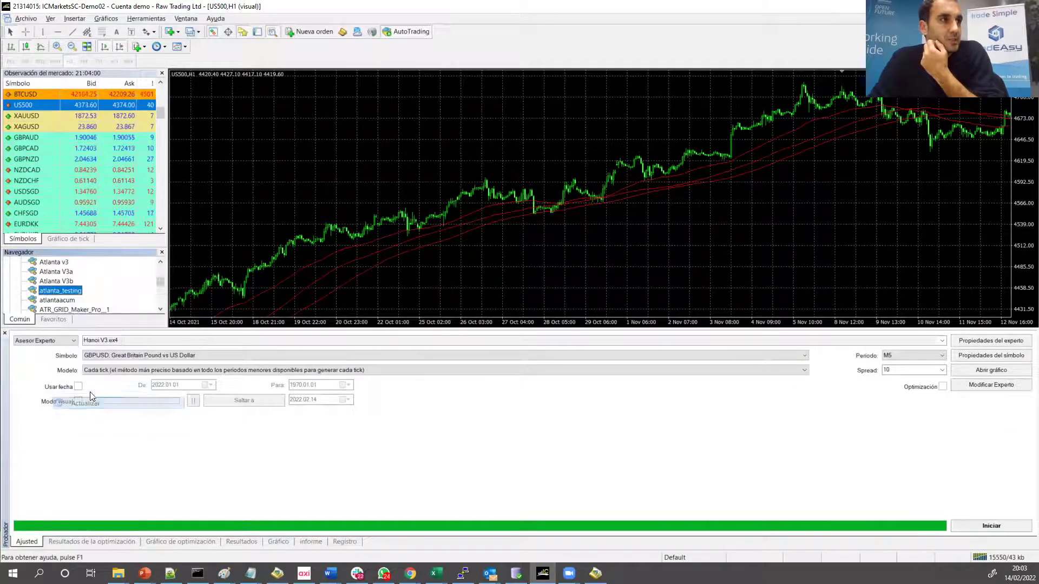
Shrink the strategy tester area and try to attach the Atlanta V3a NASDAQ expert to the visual US500 chart.
{"action": "left_click", "coordinate": [222, 331]}
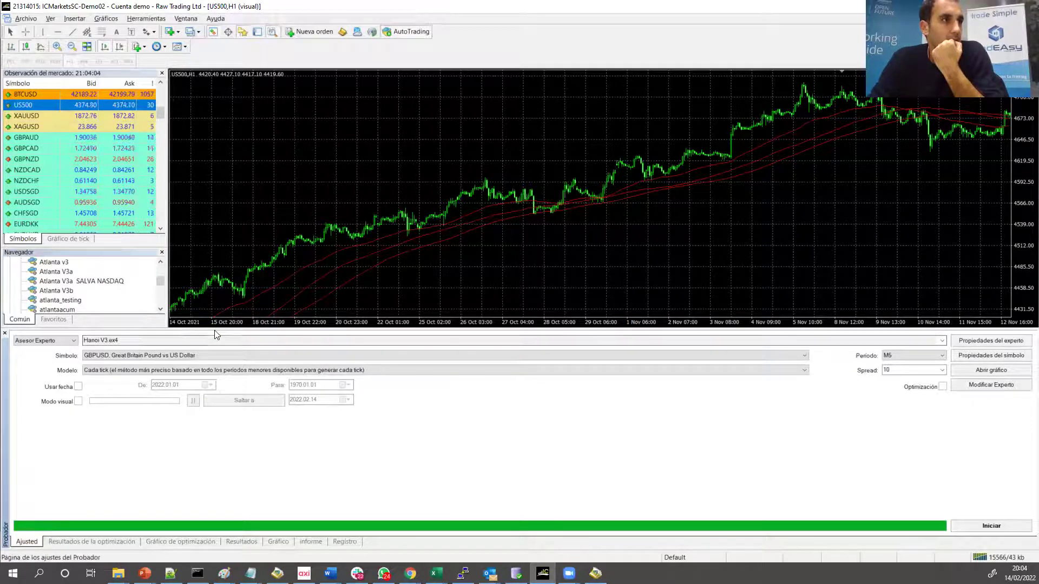
{"action": "left_click_drag", "start_coordinate": [216, 327], "coordinate": [224, 427]}
{"action": "scroll", "coordinate": [70, 358], "scroll_direction": "down", "scroll_amount": 2}
{"action": "scroll", "coordinate": [70, 358], "scroll_direction": "up", "scroll_amount": 4}
{"action": "scroll", "coordinate": [76, 362], "scroll_direction": "down", "scroll_amount": 2}
{"action": "left_click", "coordinate": [76, 342]}
{"action": "left_click_drag", "start_coordinate": [111, 346], "coordinate": [655, 135]}
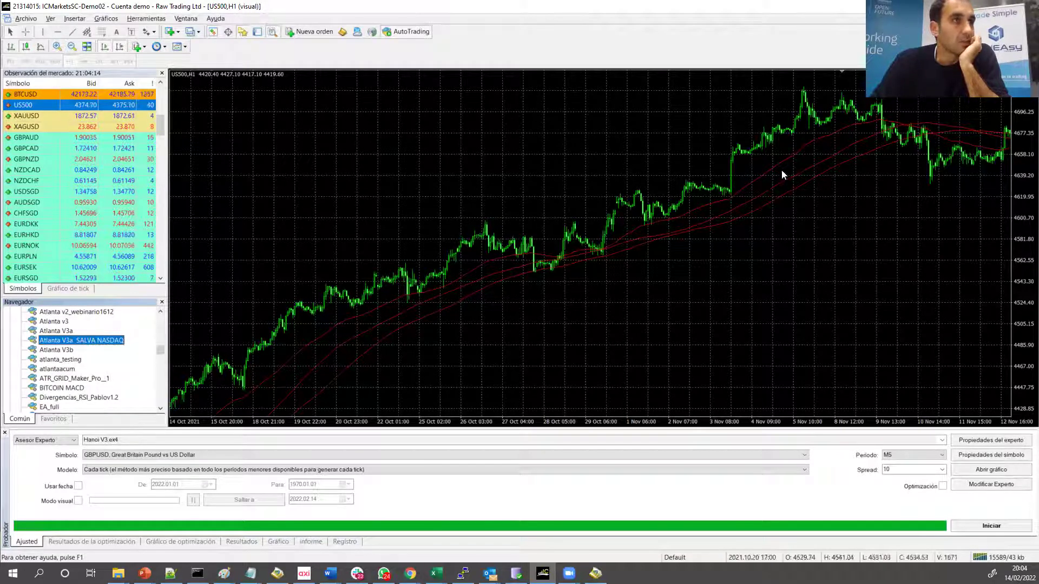
Replace the visual chart with a new US500 chart and attach the Atlanta V3a NASDAQ expert to it.
{"action": "key", "text": "ctrl+F4"}
{"action": "left_click_drag", "start_coordinate": [27, 104], "coordinate": [198, 326]}
{"action": "left_click_drag", "start_coordinate": [90, 344], "coordinate": [441, 250]}
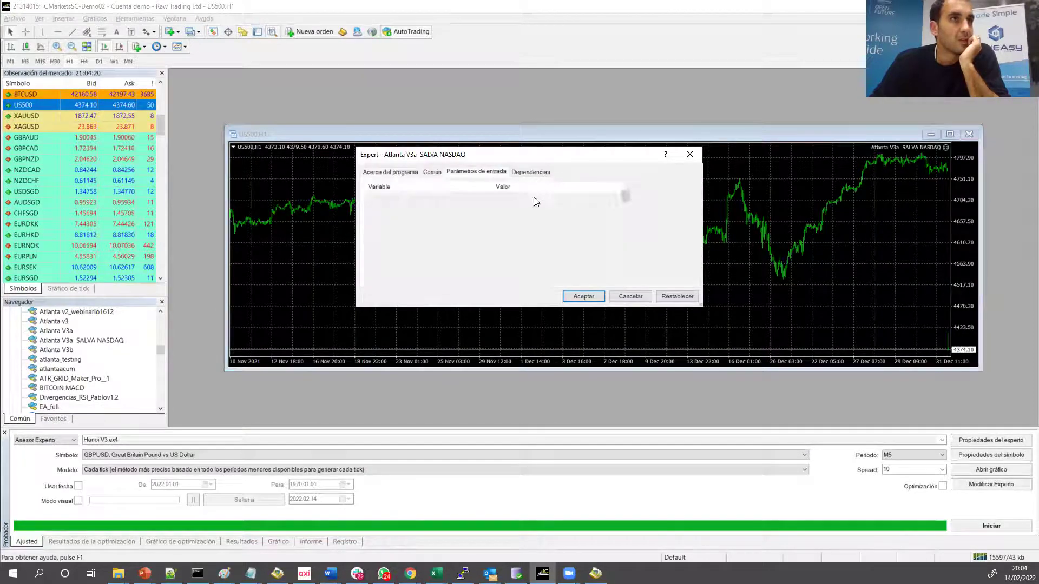
{"action": "left_click", "coordinate": [432, 172]}
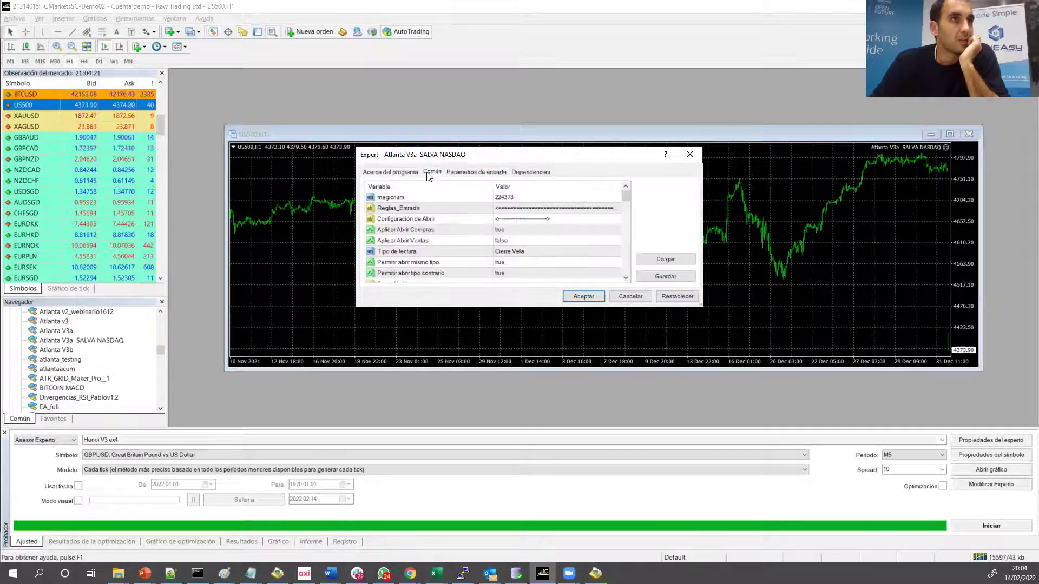
{"action": "left_click", "coordinate": [583, 296]}
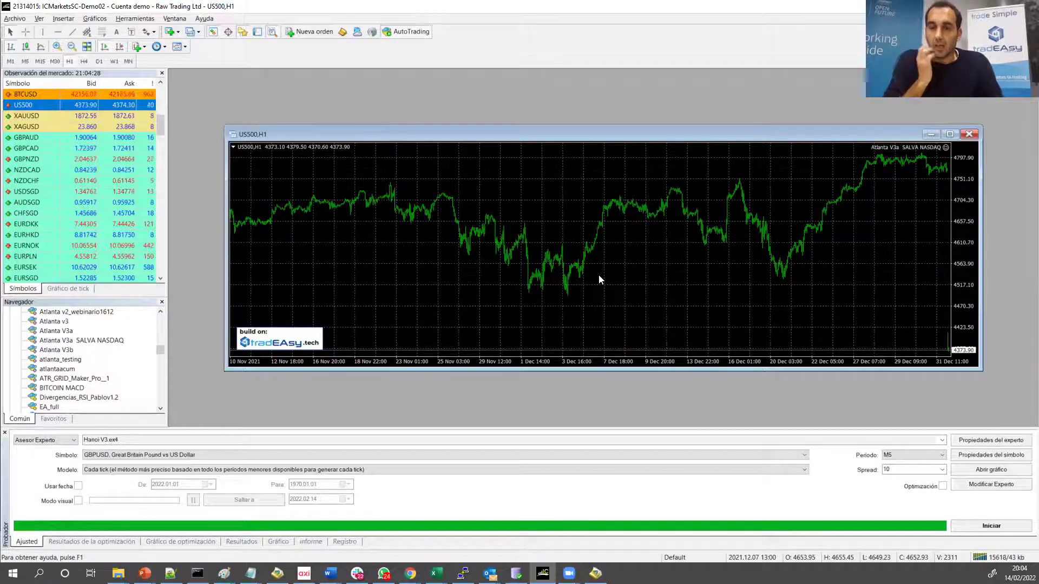
Look through the strategy tester's expert list for the Atlanta V3a NASDAQ robot.
{"action": "left_click", "coordinate": [943, 440]}
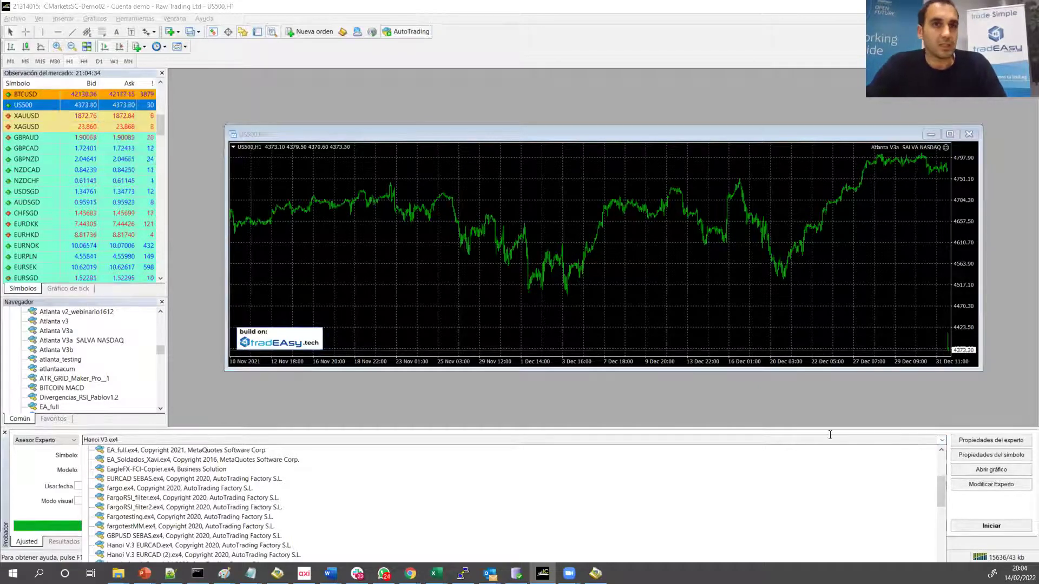
{"action": "scroll", "coordinate": [626, 486], "scroll_direction": "up", "scroll_amount": 4}
{"action": "scroll", "coordinate": [281, 443], "scroll_direction": "down", "scroll_amount": 2}
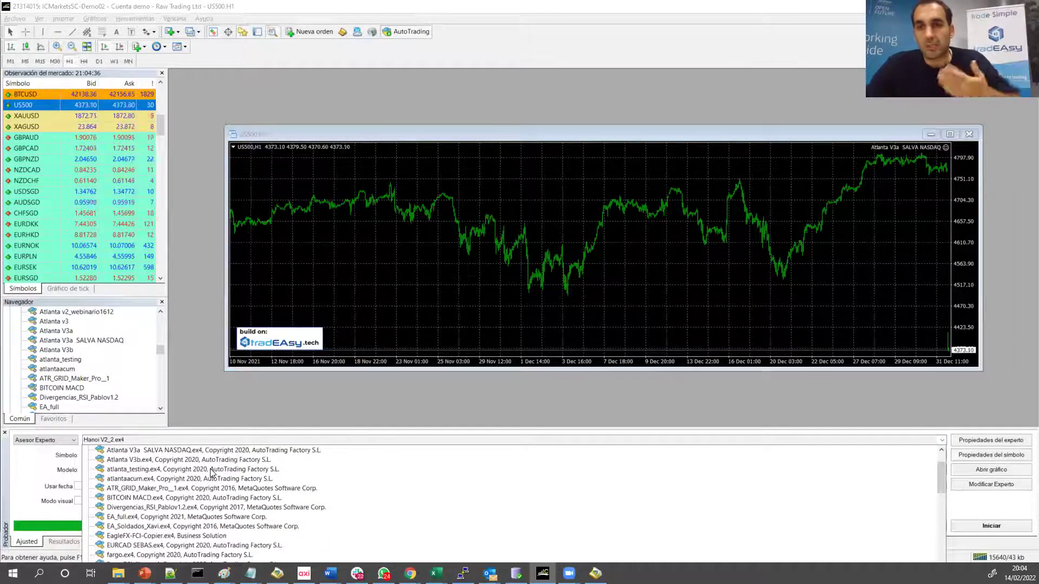
{"action": "left_click", "coordinate": [371, 393]}
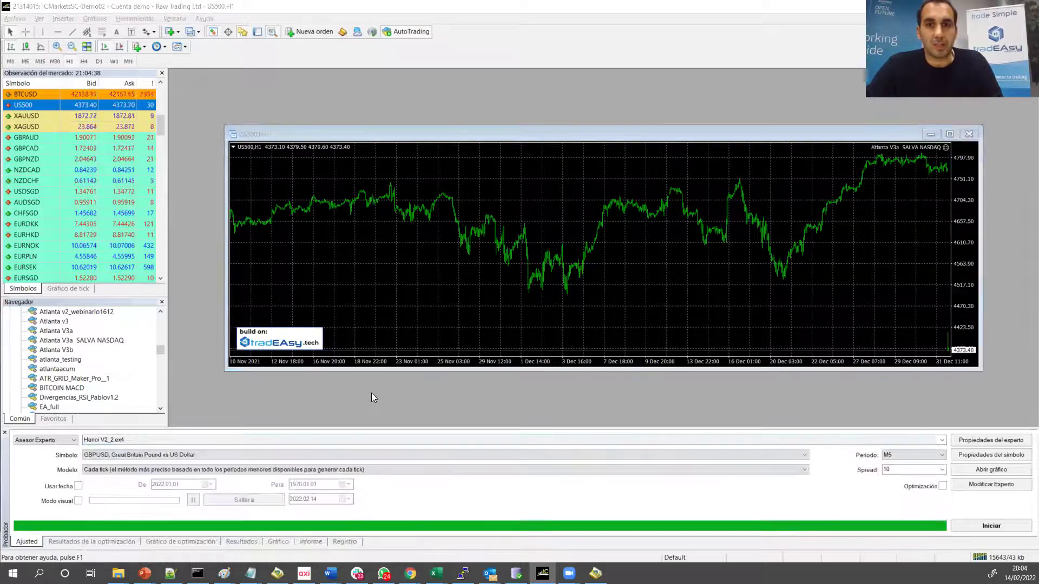
Switch to tradEAsy in the browser, leave the download page, and show the saved strategies under Mis Estrategias.
{"action": "key", "text": "alt+Tab"}
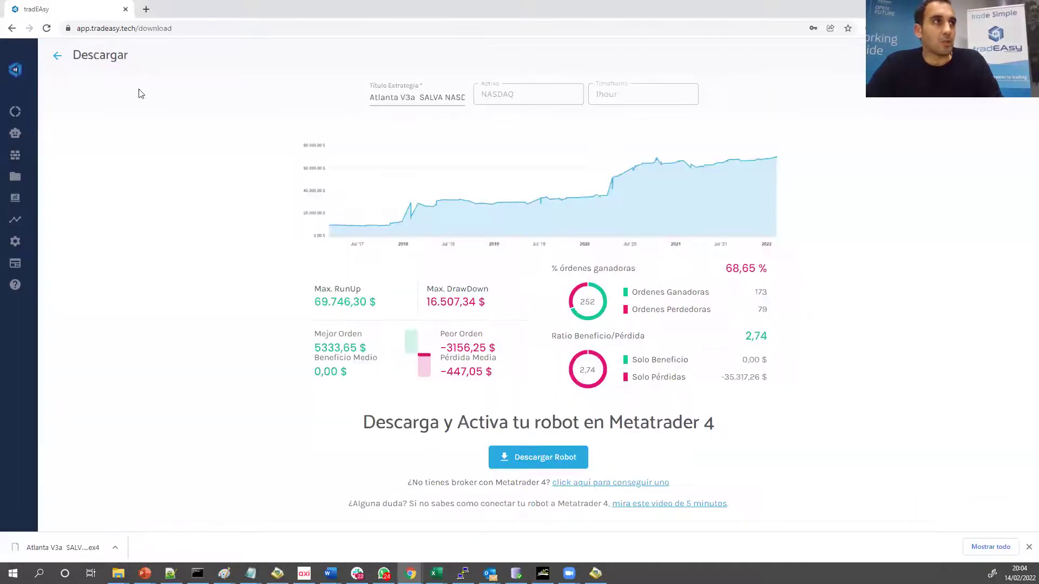
{"action": "left_click", "coordinate": [59, 57]}
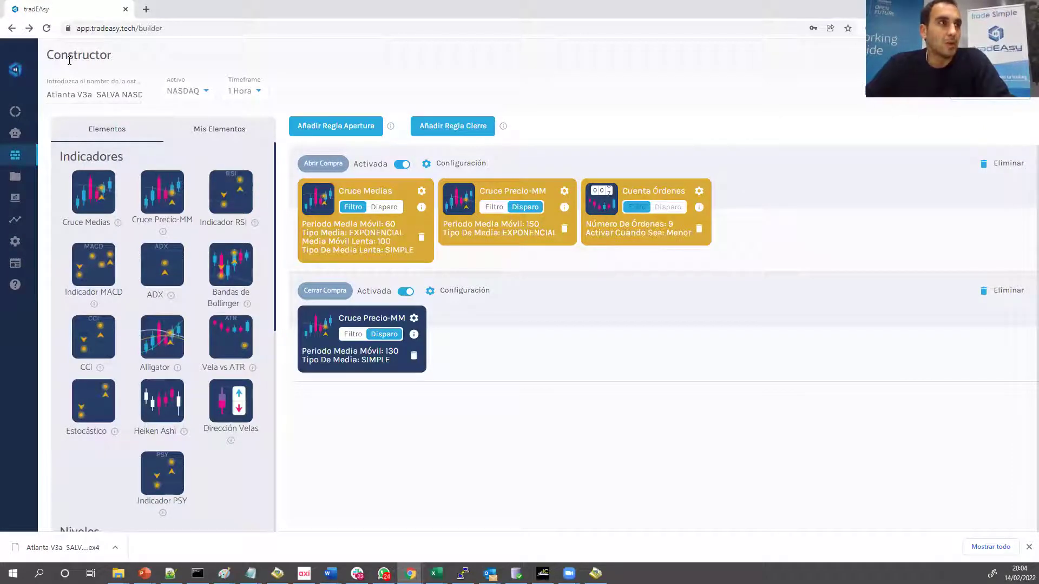
{"action": "left_click", "coordinate": [1028, 547]}
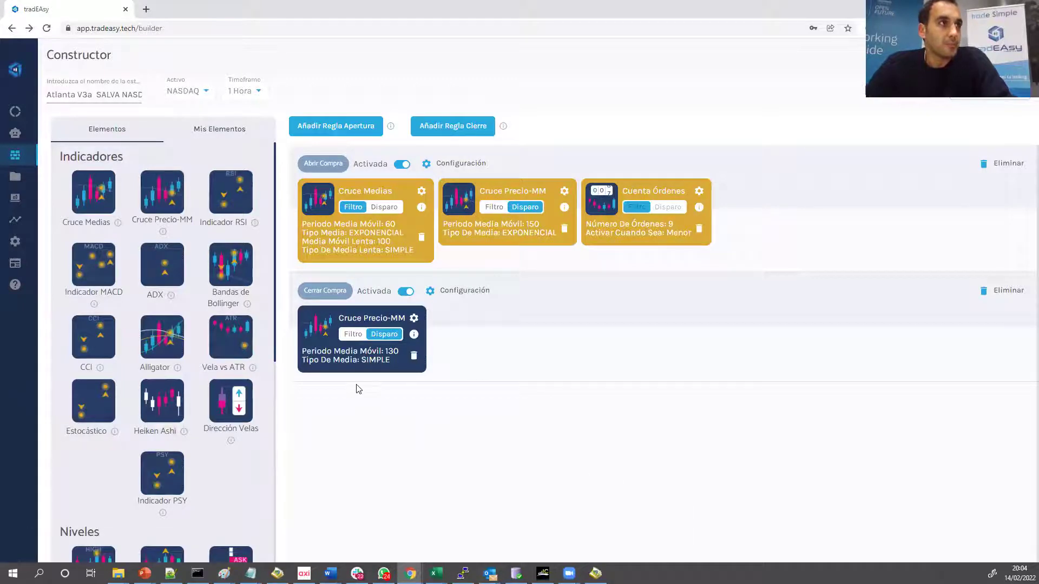
{"action": "mouse_move", "coordinate": [34, 201]}
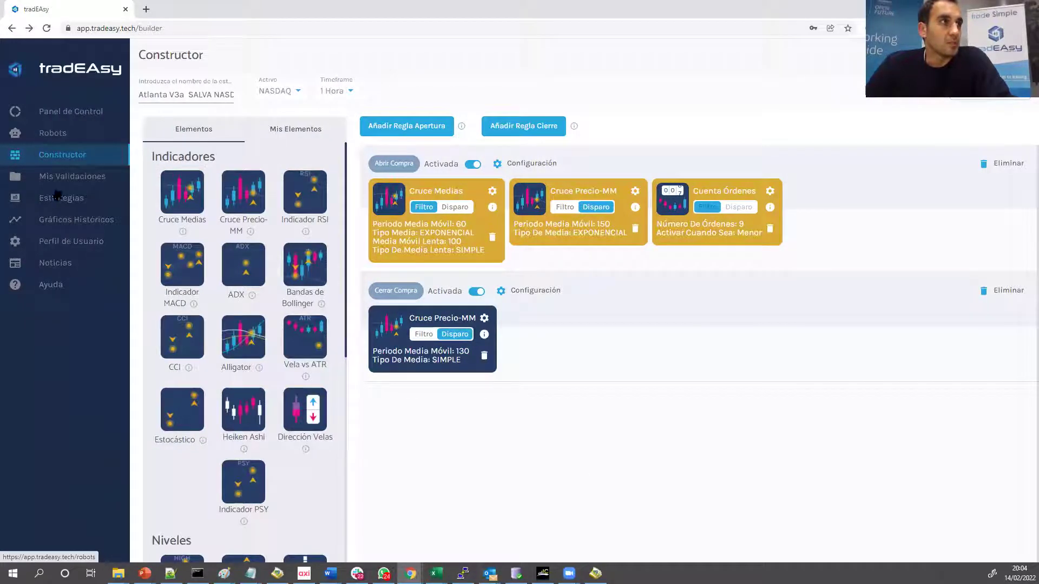
{"action": "left_click", "coordinate": [62, 200]}
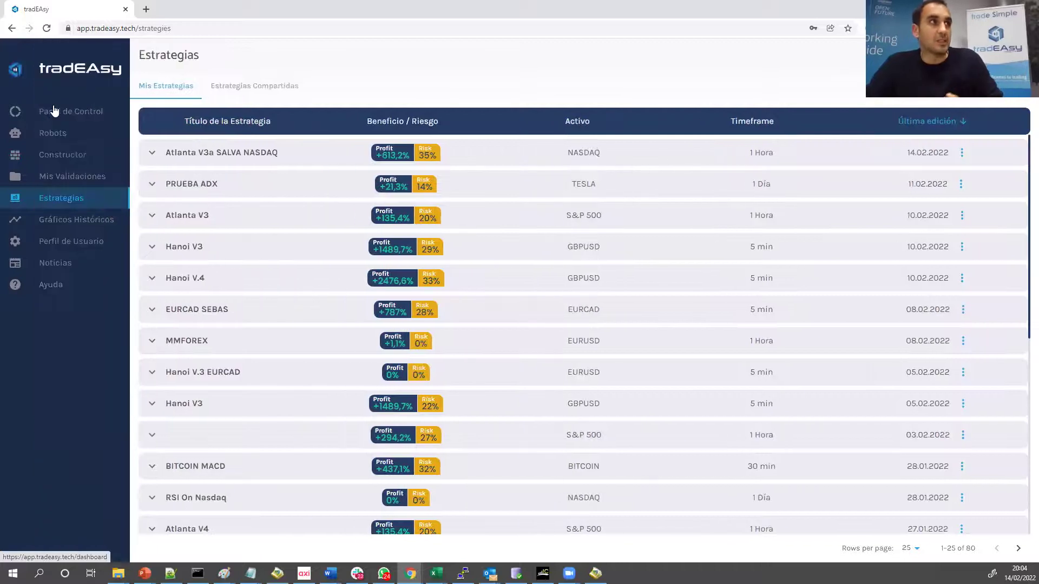
Start a blank strategy in the Constructor and add an open-buy rule containing the Indicador RSI element.
{"action": "left_click", "coordinate": [51, 110]}
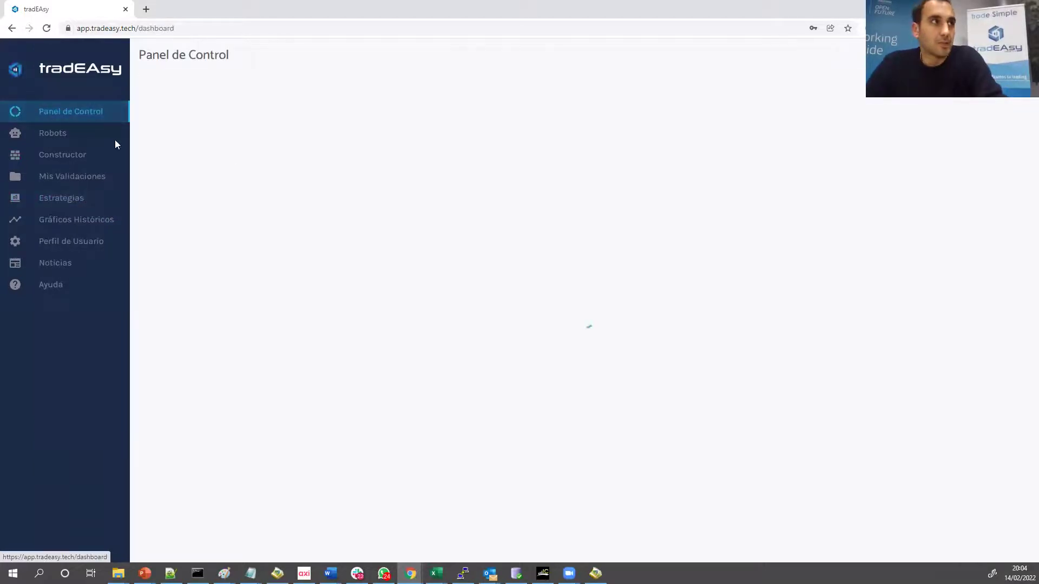
{"action": "left_click", "coordinate": [398, 118]}
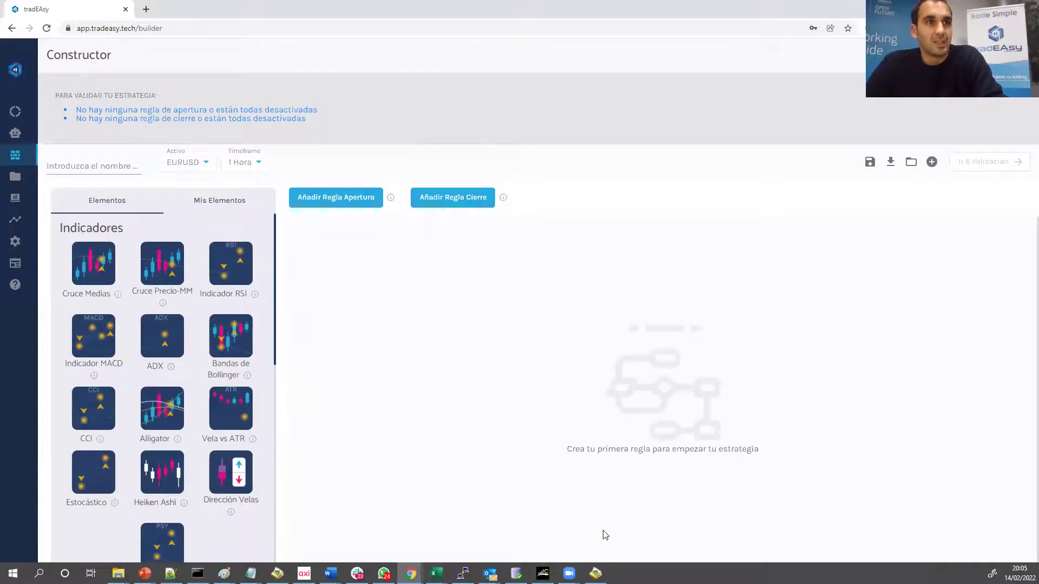
{"action": "left_click", "coordinate": [348, 201]}
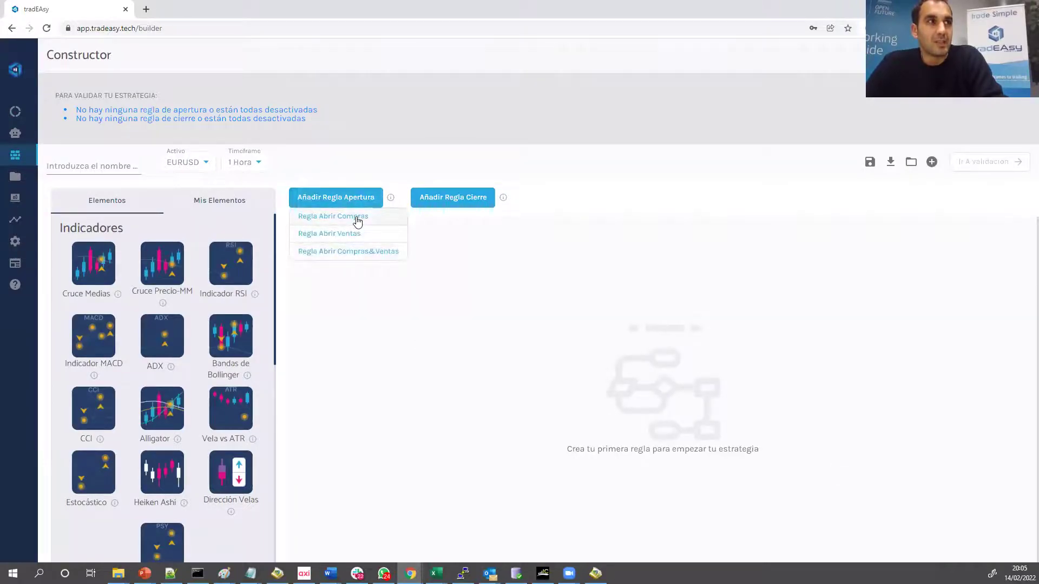
{"action": "left_click", "coordinate": [357, 216]}
{"action": "left_click_drag", "start_coordinate": [229, 265], "coordinate": [328, 255]}
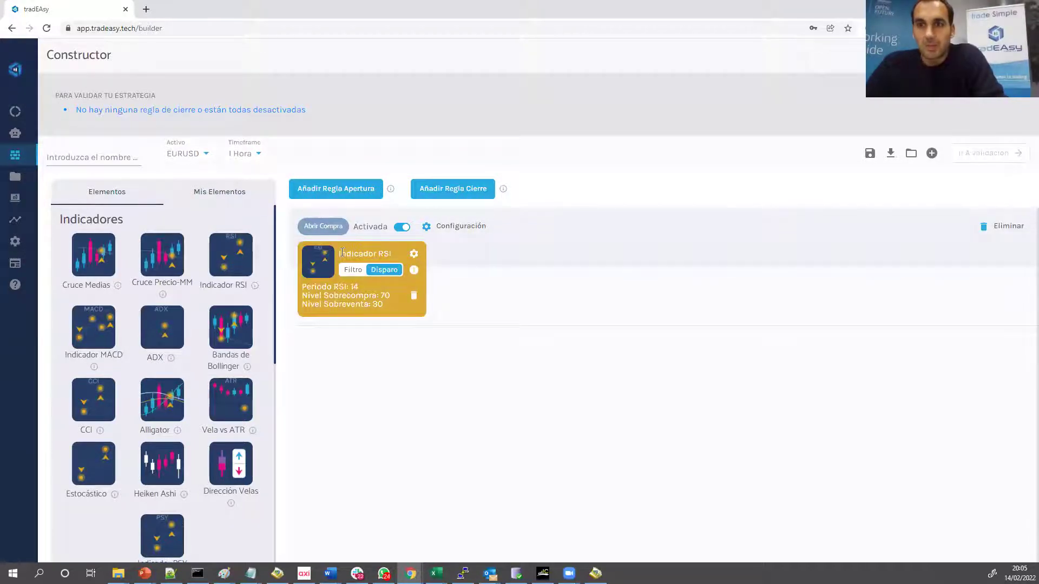
Set the buy-opening RSI's action zone to Entrar en sobrecompra/sobreventa, with buys opening at Cruce nivel inferior.
{"action": "left_click", "coordinate": [415, 255]}
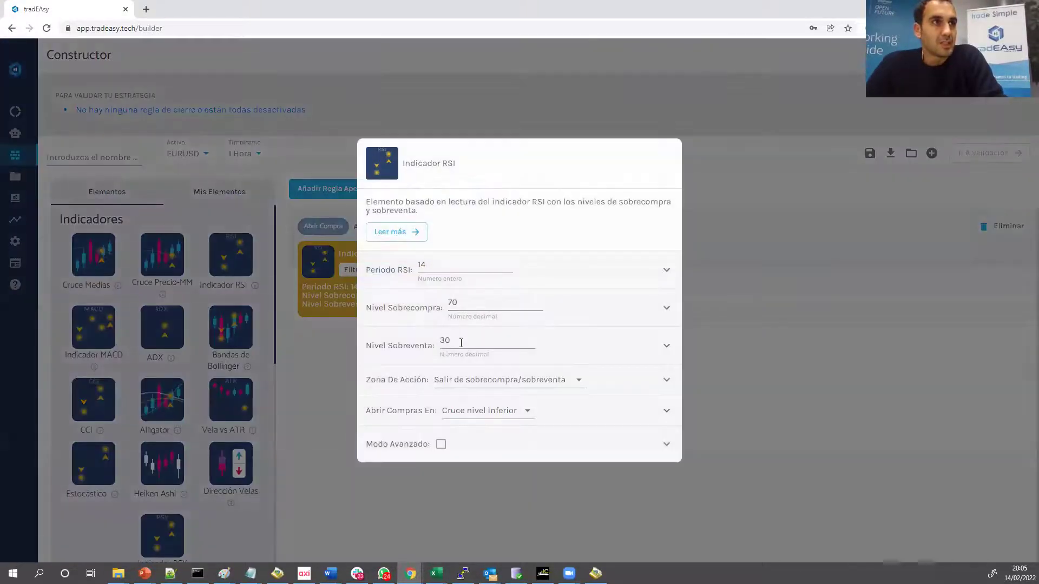
{"action": "left_click", "coordinate": [463, 416]}
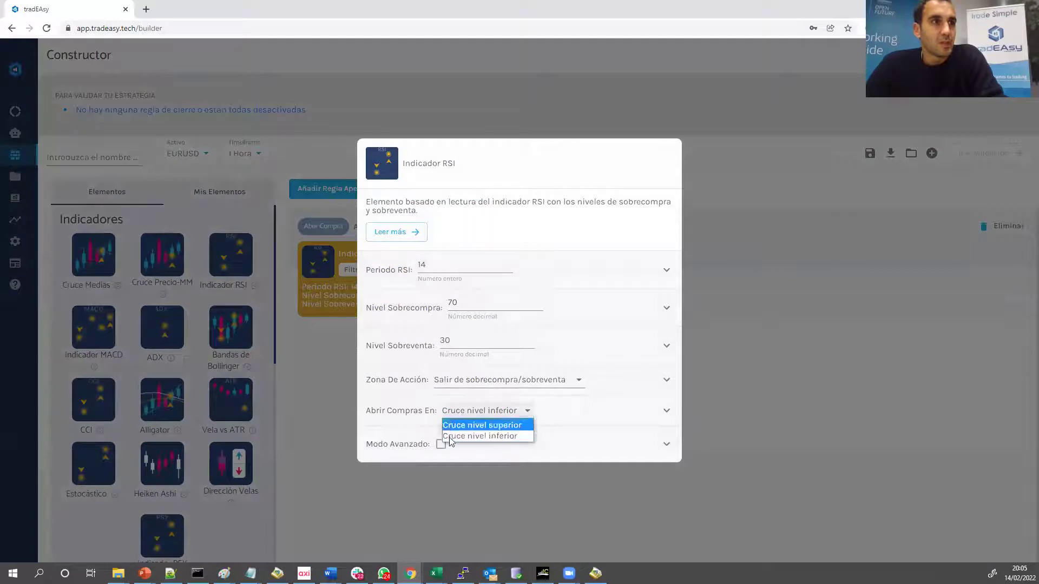
{"action": "left_click", "coordinate": [454, 435]}
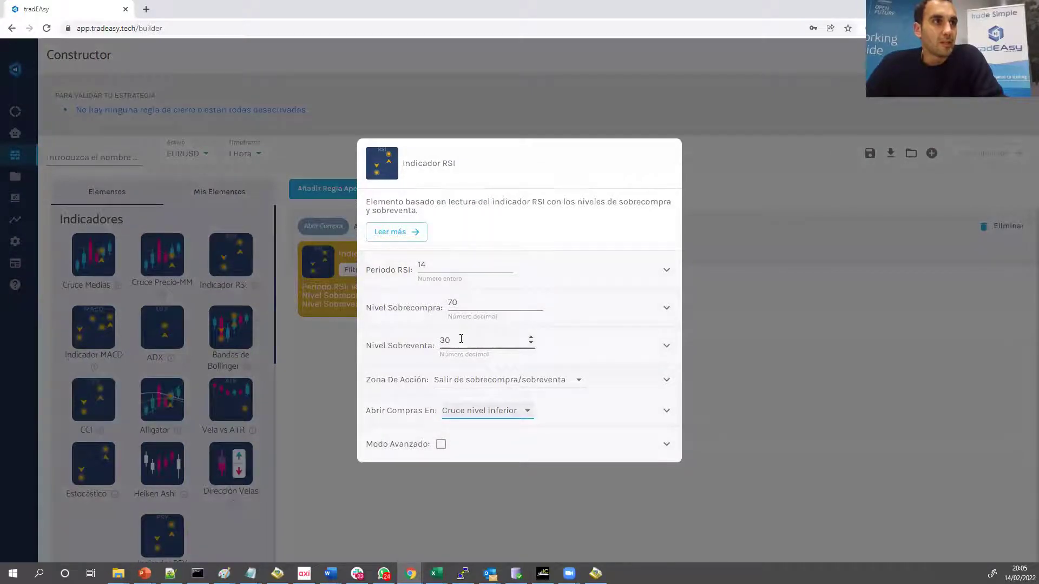
{"action": "left_click", "coordinate": [474, 380]}
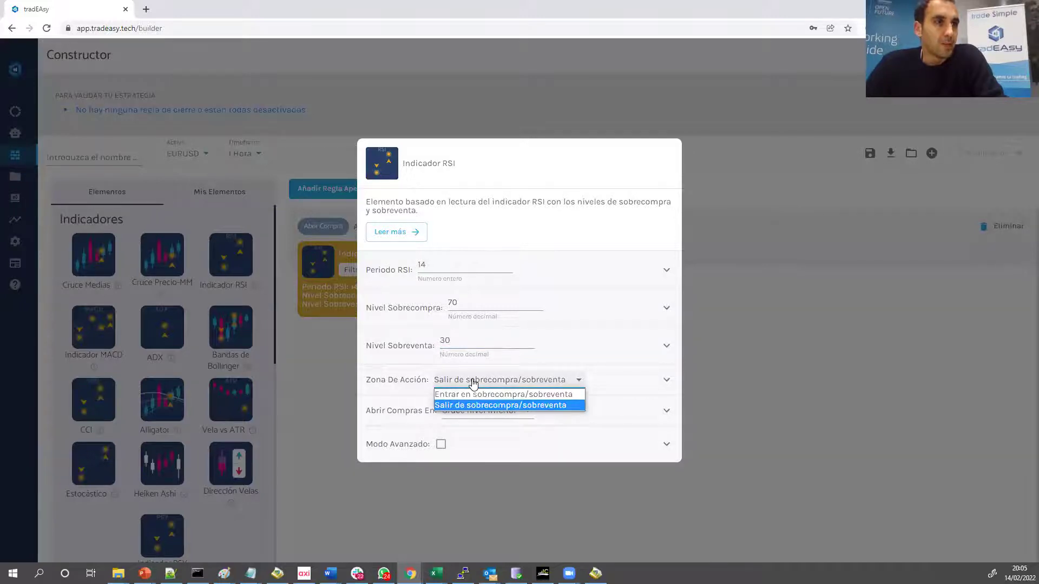
{"action": "left_click", "coordinate": [476, 395]}
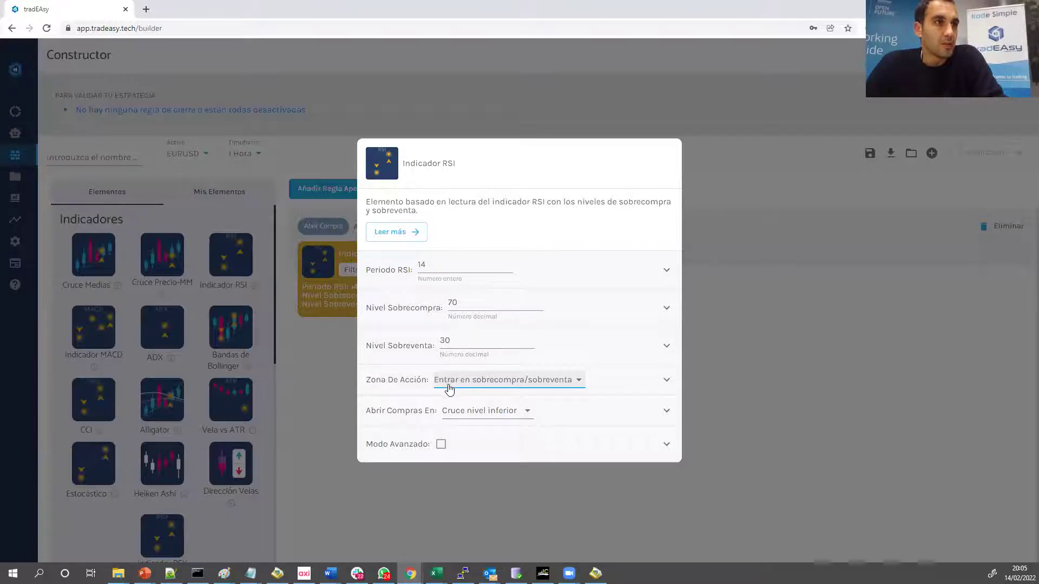
{"action": "left_click", "coordinate": [720, 451]}
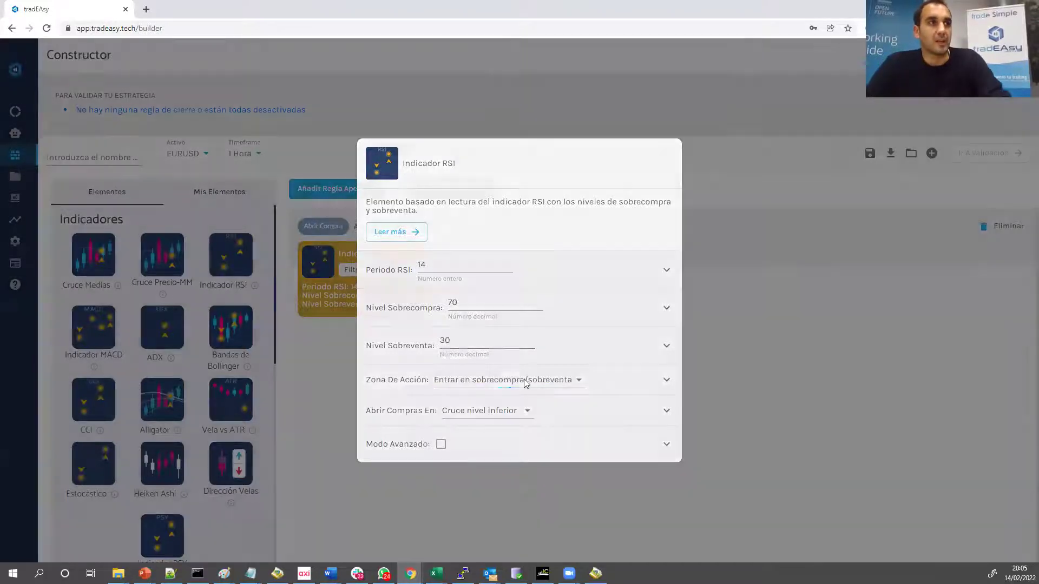
Add a close-buy rule with an Indicador RSI element that closes buys at Cruce nivel superior.
{"action": "mouse_move", "coordinate": [453, 192]}
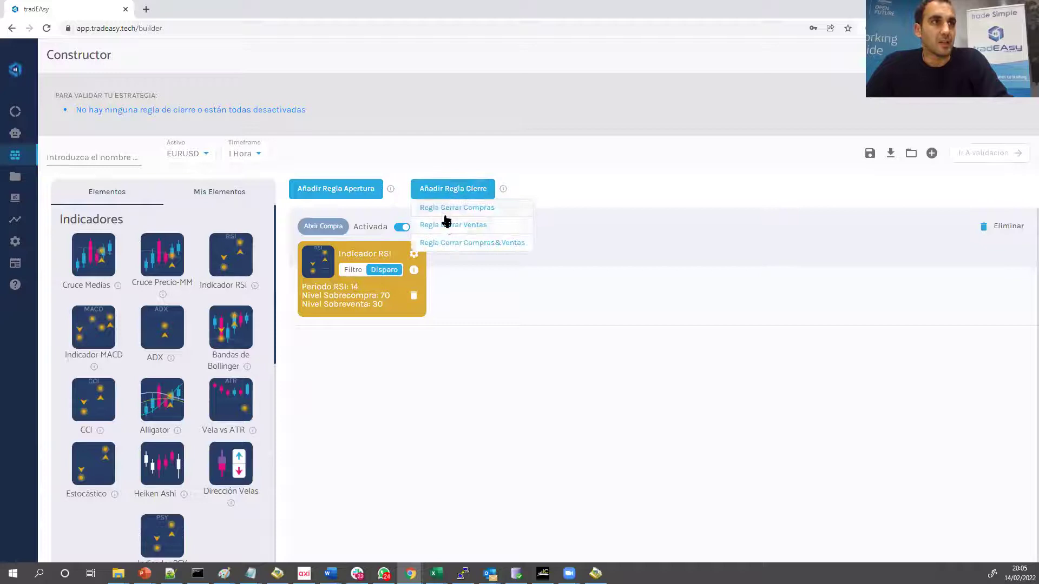
{"action": "left_click", "coordinate": [451, 210]}
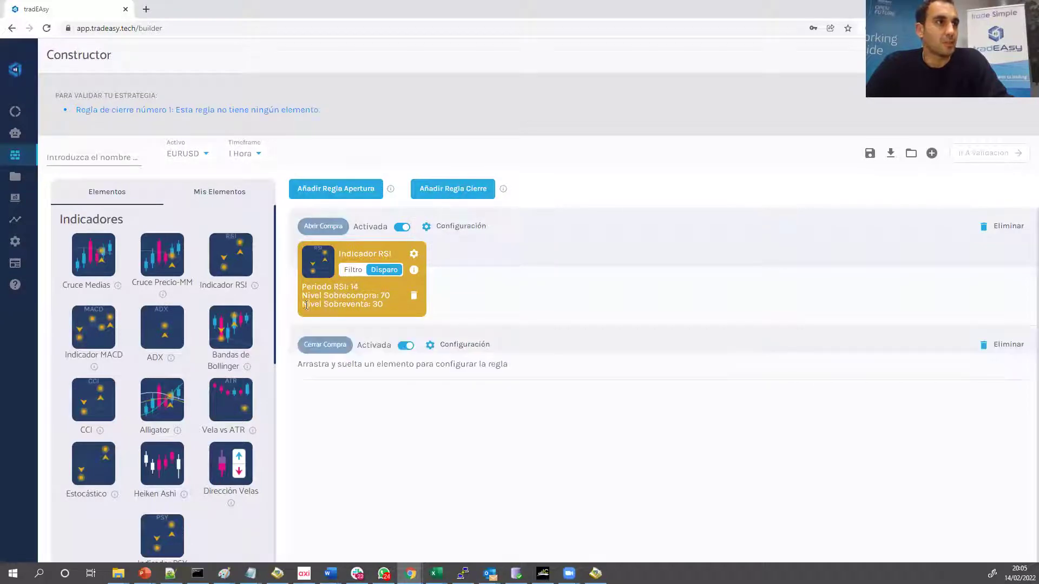
{"action": "left_click_drag", "start_coordinate": [222, 268], "coordinate": [459, 371]}
{"action": "left_click", "coordinate": [413, 309]}
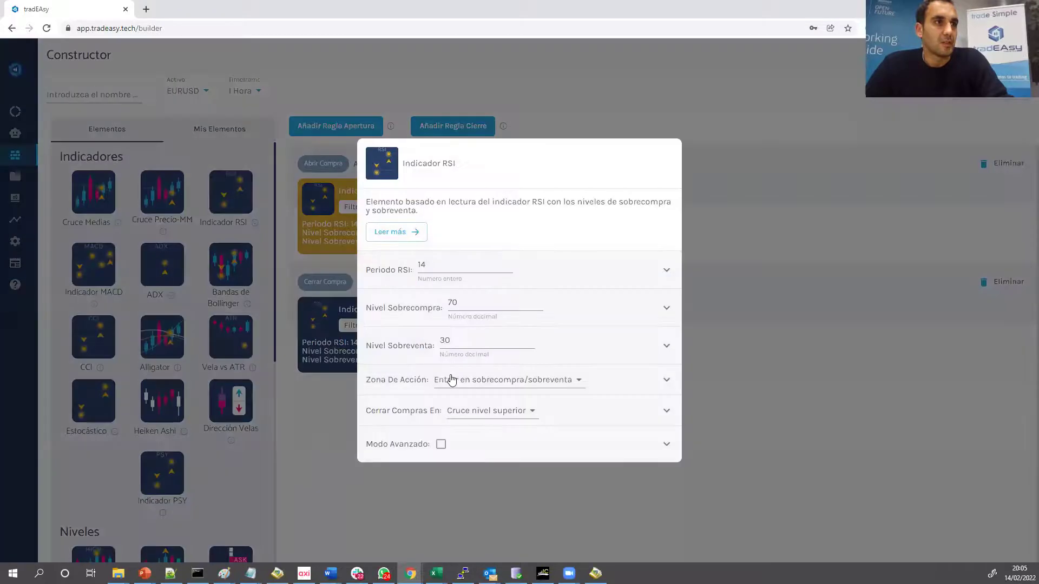
{"action": "left_click", "coordinate": [471, 411]}
{"action": "left_click", "coordinate": [476, 425]}
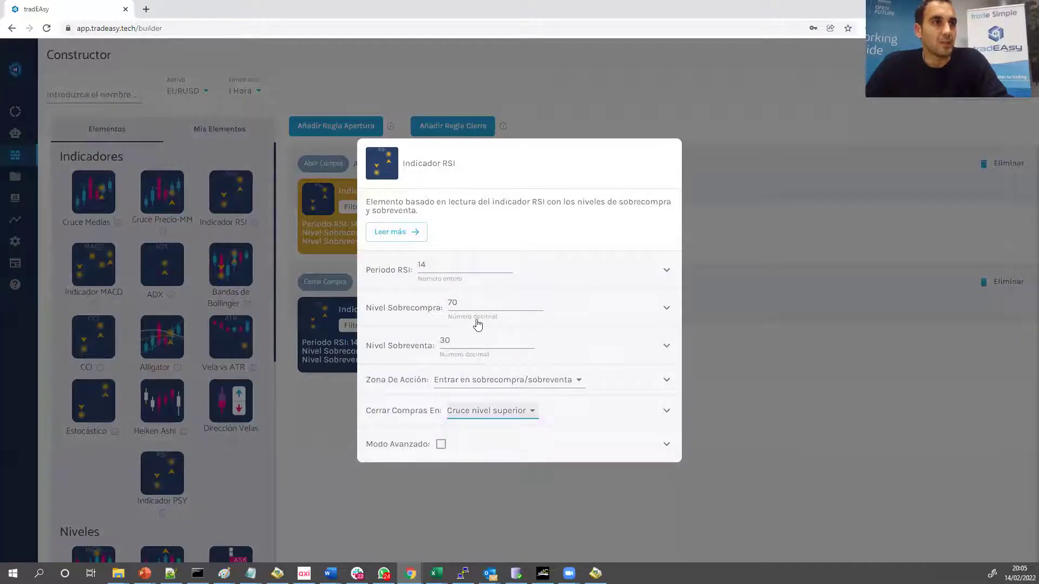
{"action": "left_click", "coordinate": [816, 422]}
Review the Indicador RSI settings in the Abrir Compra rule and close them.
{"action": "left_click", "coordinate": [418, 187]}
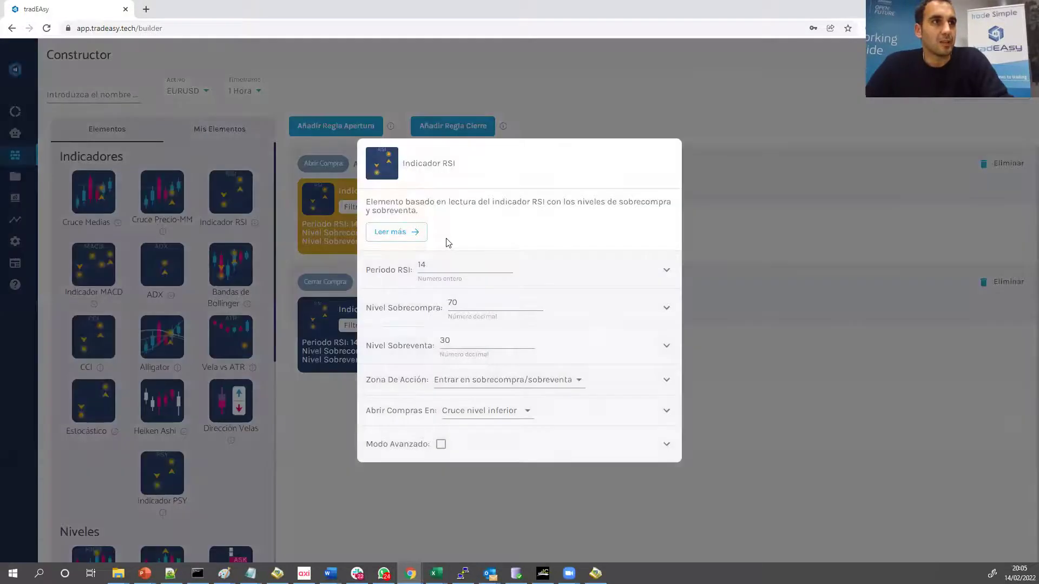
{"action": "left_click", "coordinate": [780, 402]}
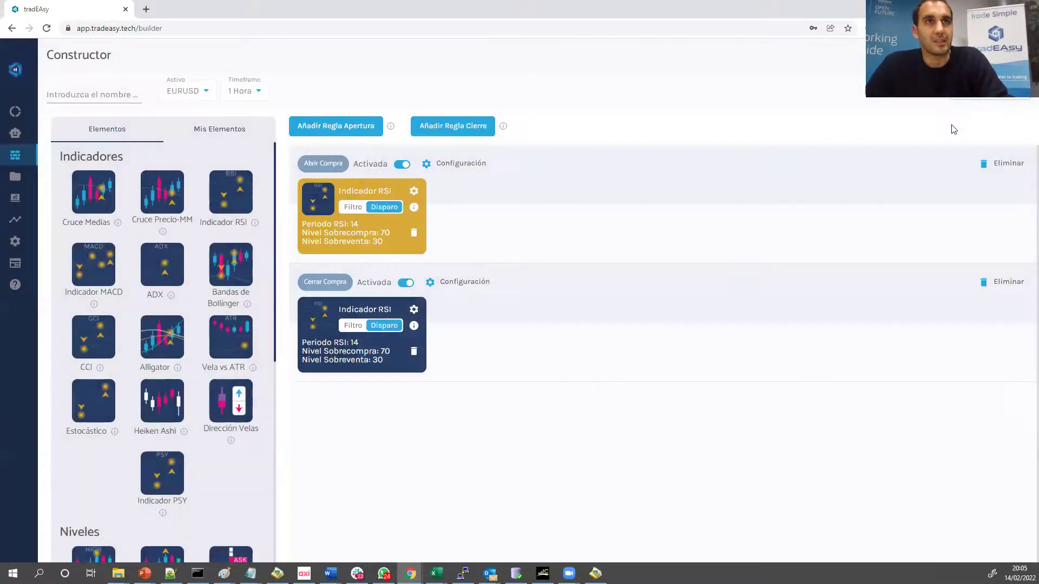
Set the strategy's asset to IBEX35 with a timeframe of 1 Hora.
{"action": "left_click", "coordinate": [175, 92]}
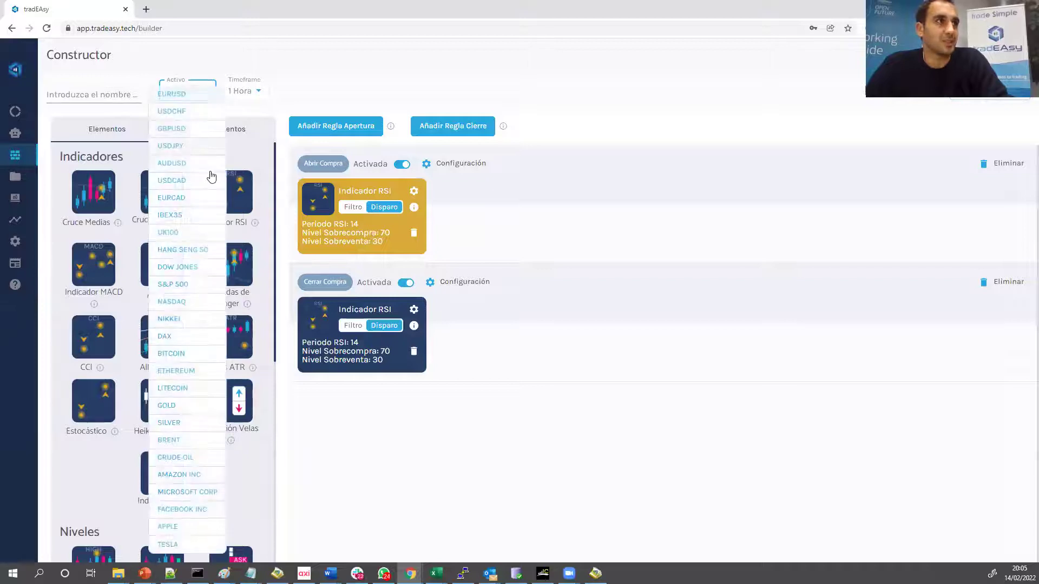
{"action": "left_click", "coordinate": [185, 234]}
{"action": "left_click", "coordinate": [237, 92]}
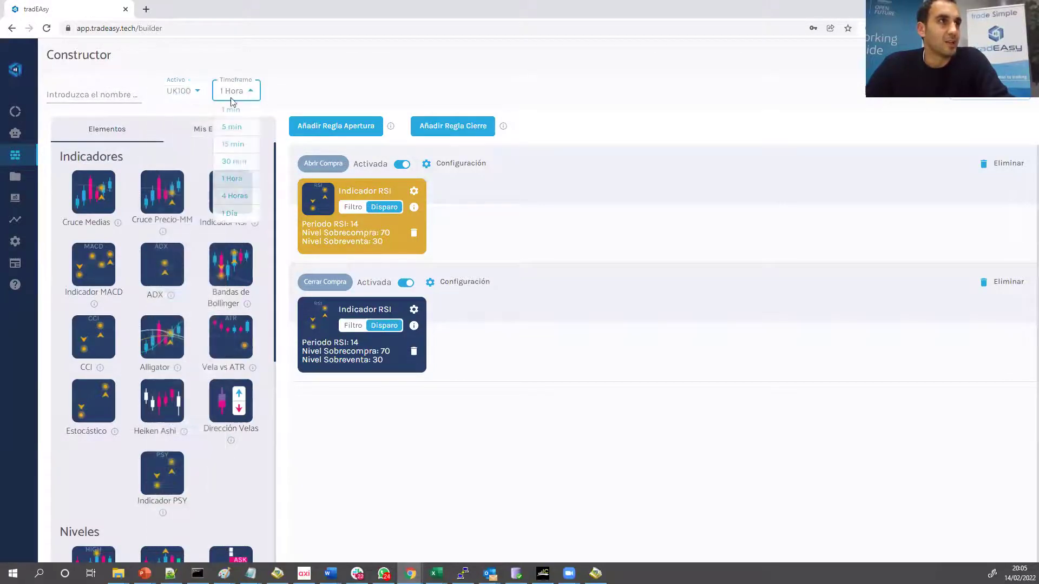
{"action": "left_click", "coordinate": [198, 101]}
{"action": "left_click", "coordinate": [187, 93]}
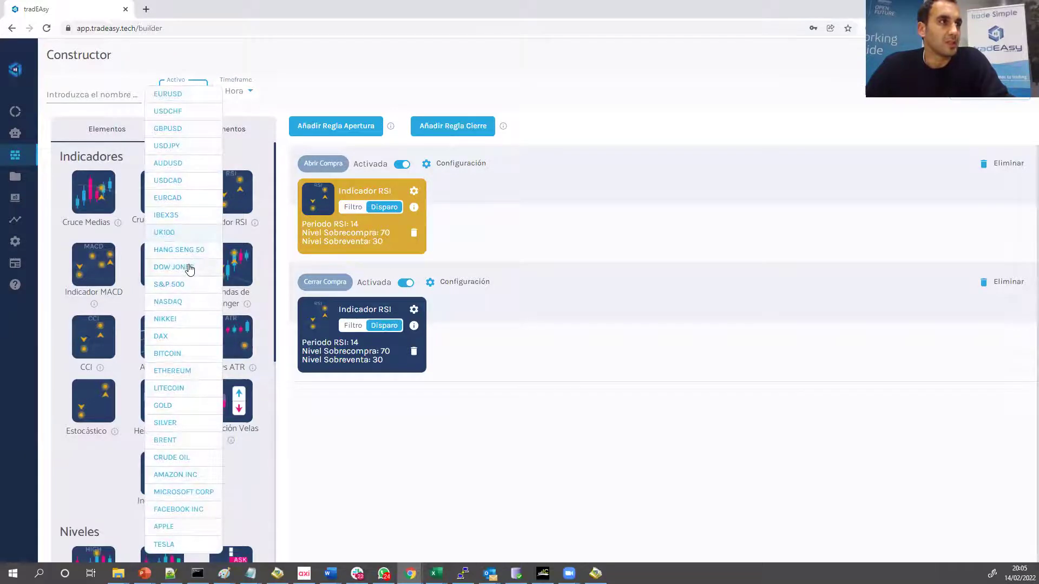
{"action": "left_click", "coordinate": [166, 215]}
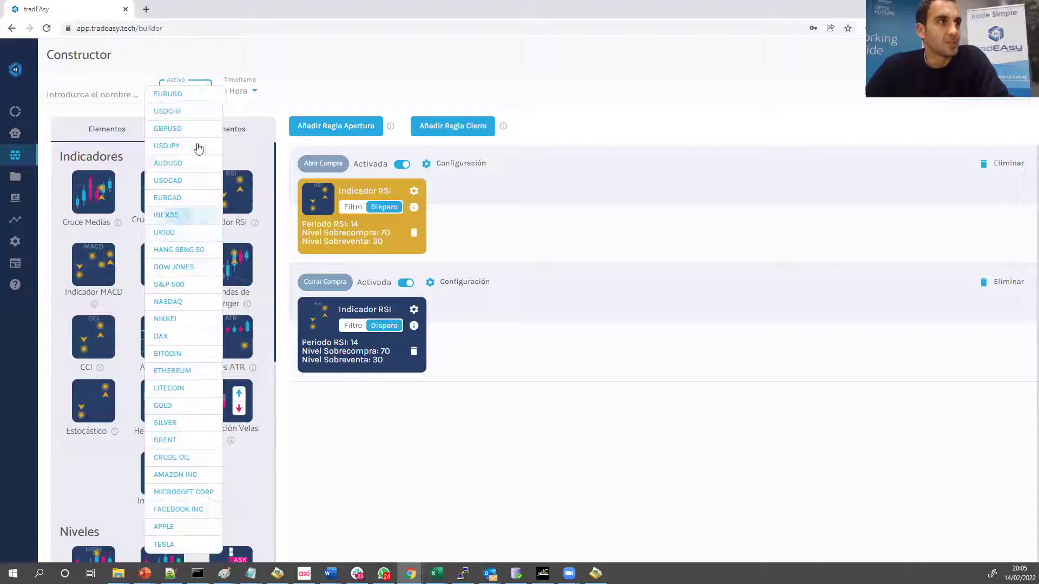
{"action": "left_click", "coordinate": [236, 93]}
{"action": "left_click", "coordinate": [238, 183]}
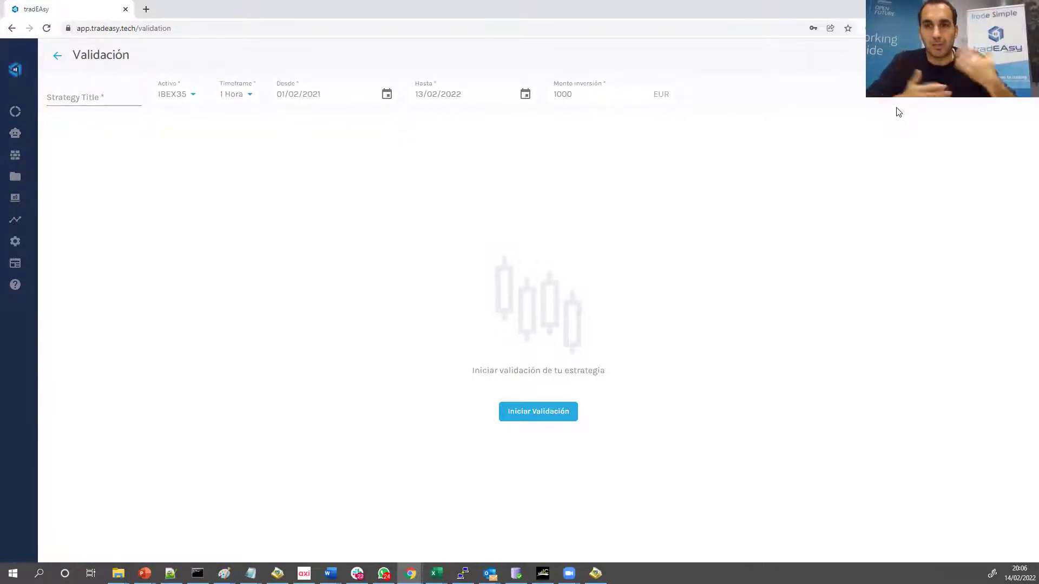
Validate the strategy with an investment amount of 10000 EUR and highlight the profit percentage in the results.
{"action": "left_click", "coordinate": [579, 98]}
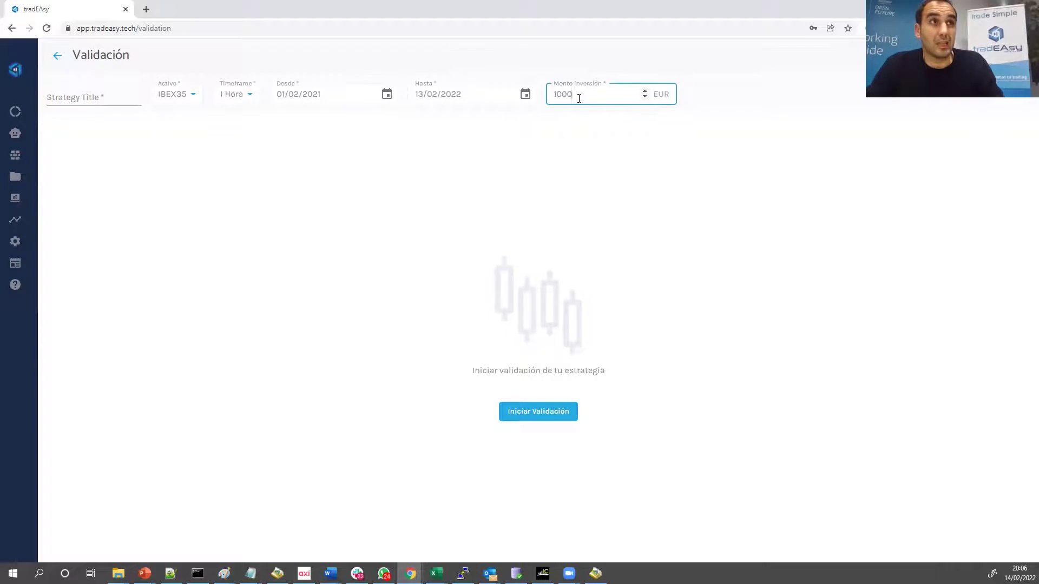
{"action": "left_click", "coordinate": [533, 418]}
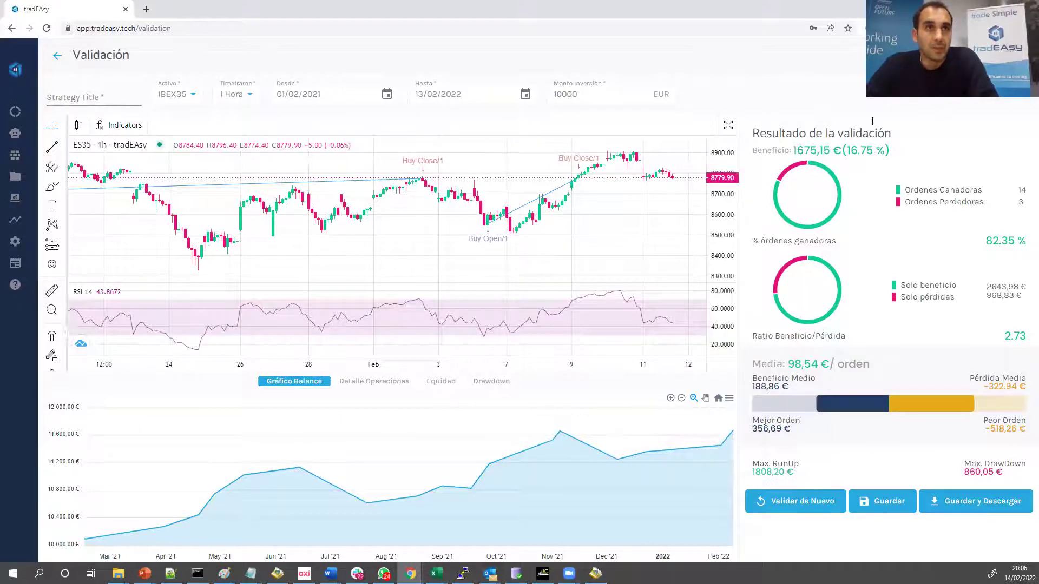
{"action": "left_click_drag", "start_coordinate": [846, 153], "coordinate": [873, 153]}
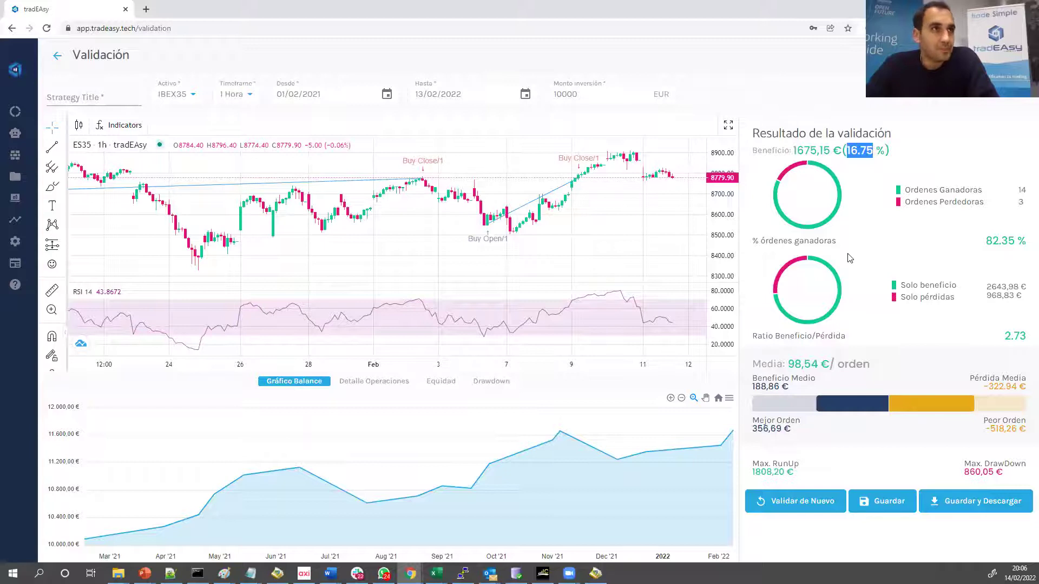
{"action": "left_click_drag", "start_coordinate": [846, 152], "coordinate": [862, 153]}
Set the validation start date to 01/02/2017 and validate the strategy again.
{"action": "left_click_drag", "start_coordinate": [313, 95], "coordinate": [346, 95]}
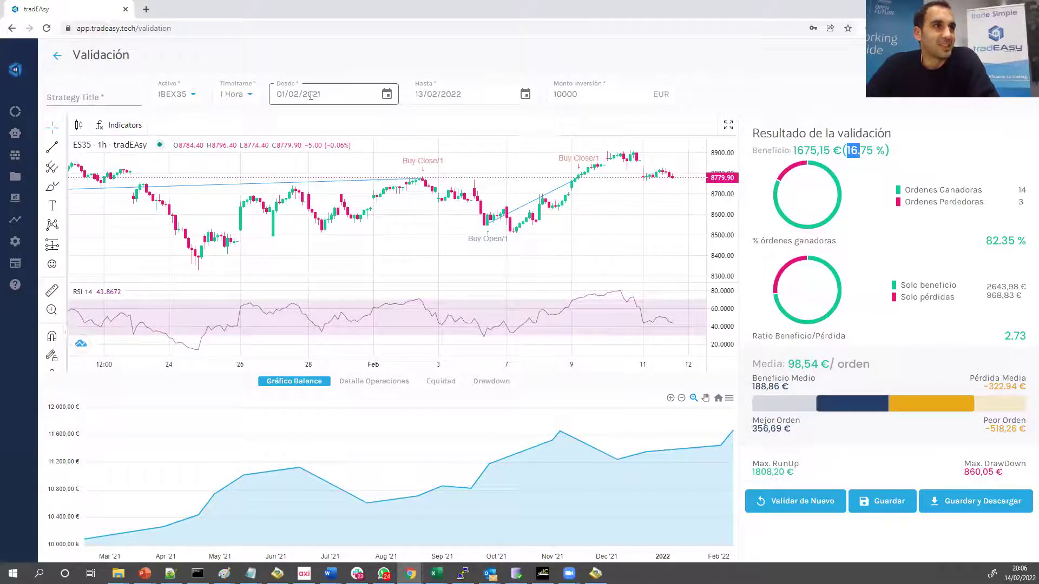
{"action": "type", "text": "17"}
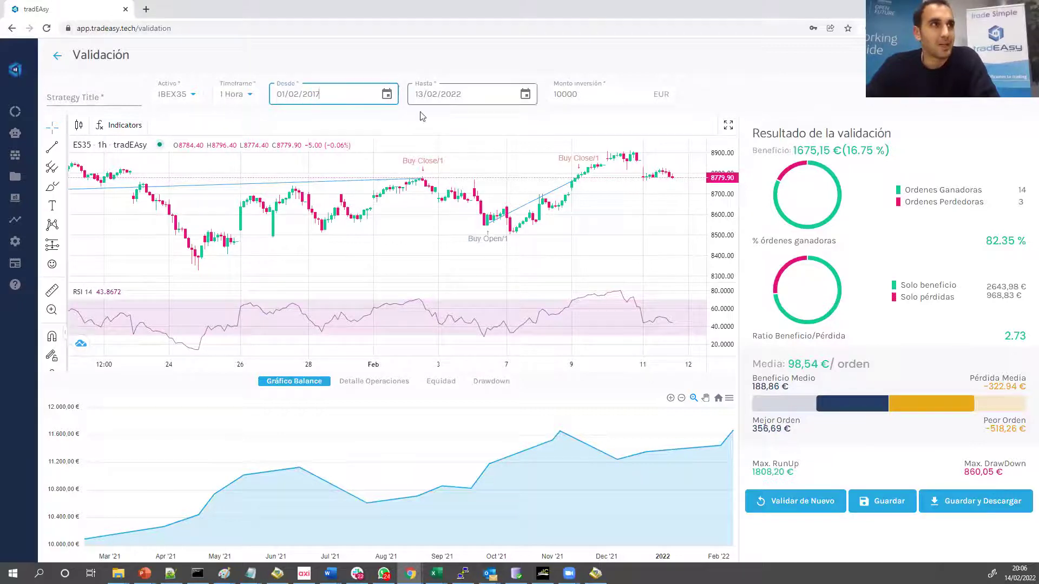
{"action": "left_click", "coordinate": [820, 507]}
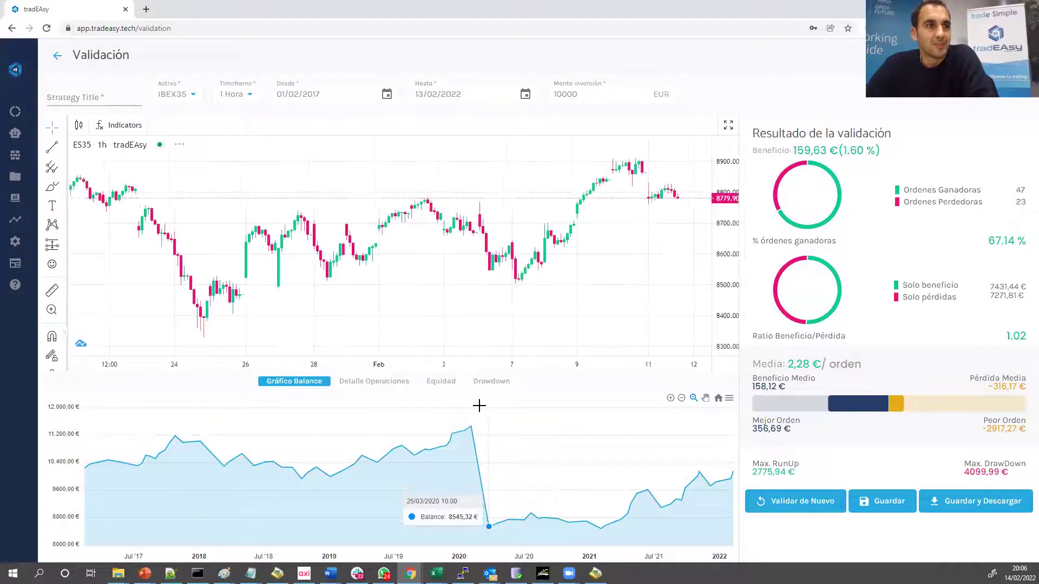
Examine the Drawdown chart of the new validation, and return to the Gráfico Balance view.
{"action": "left_click", "coordinate": [487, 384]}
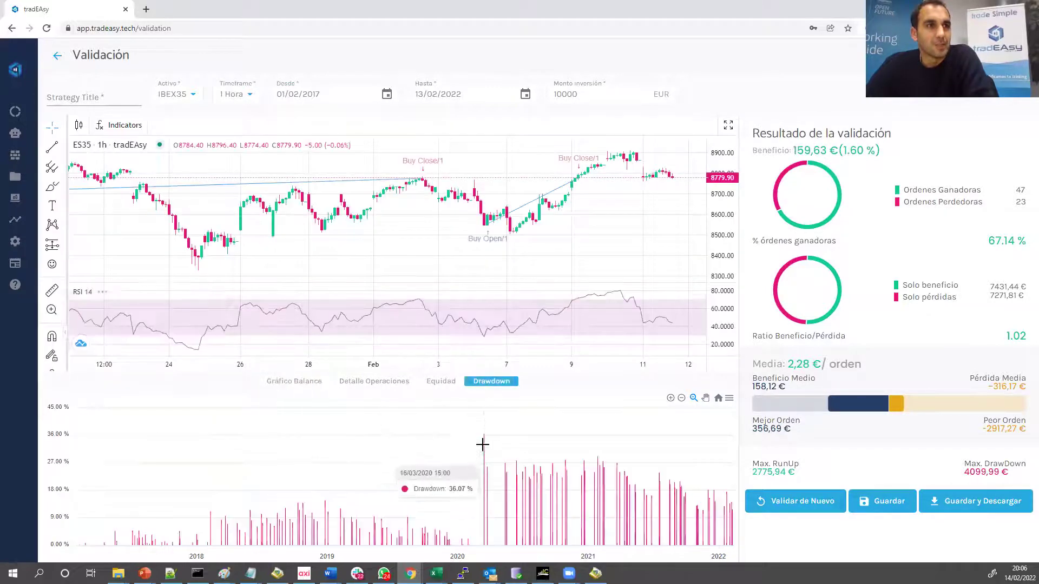
{"action": "left_click", "coordinate": [303, 388]}
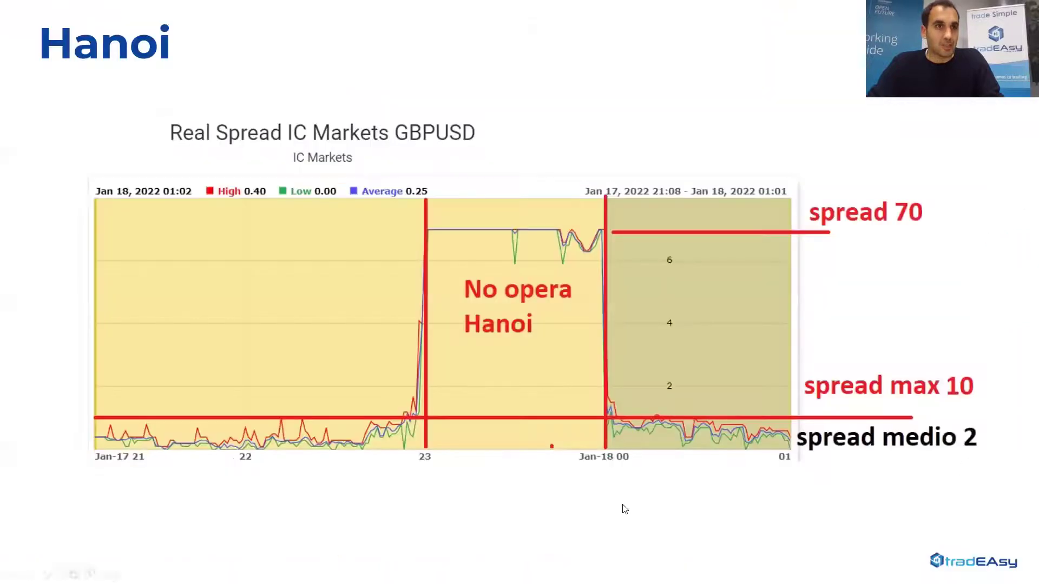
{"action": "left_click", "coordinate": [622, 508]}
{"action": "left_click", "coordinate": [622, 508]}
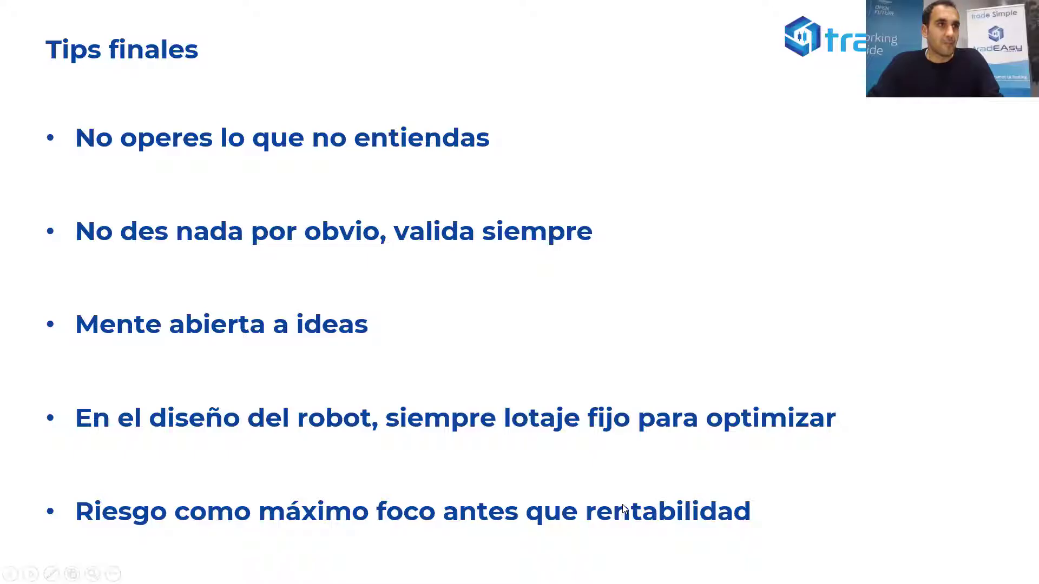